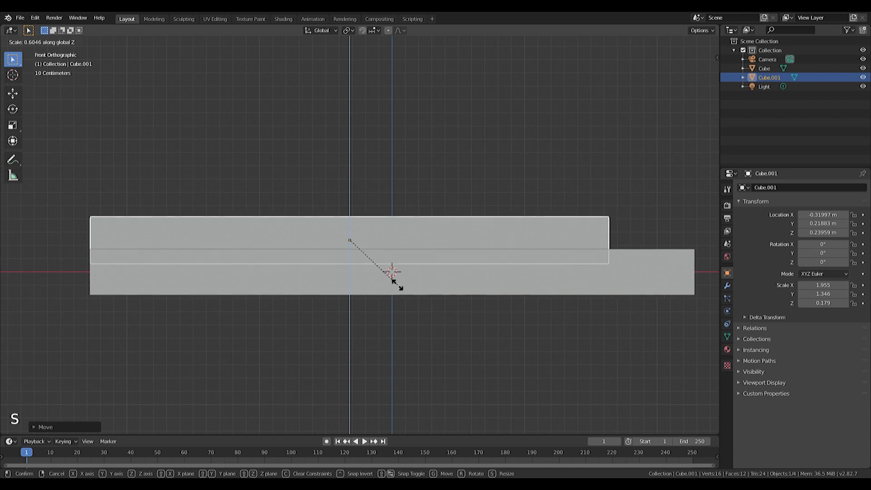
- Thicken the upper slab along Z to a scale of 0.200 and raise it to rest on the base slab
left_click(399, 162)
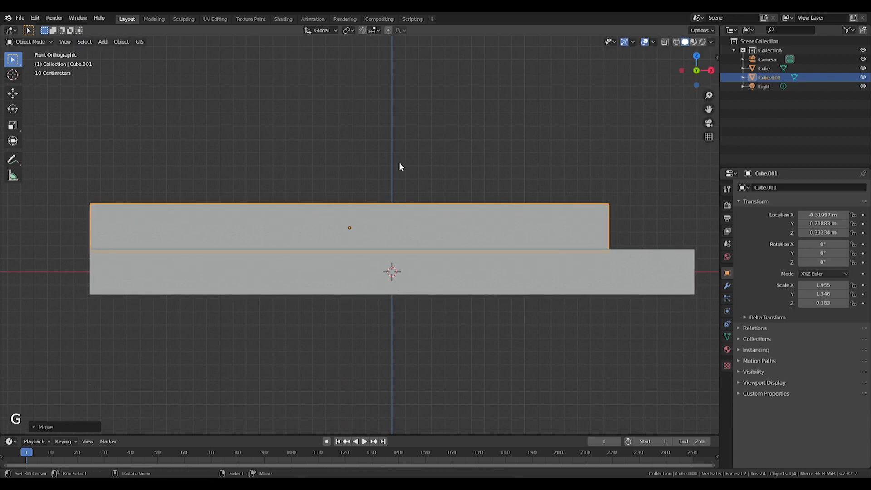
key("KP_0")
middle_click_drag(395, 164, 324, 267)
scroll(325, 267, "up", 4)
key("s")
key("z")
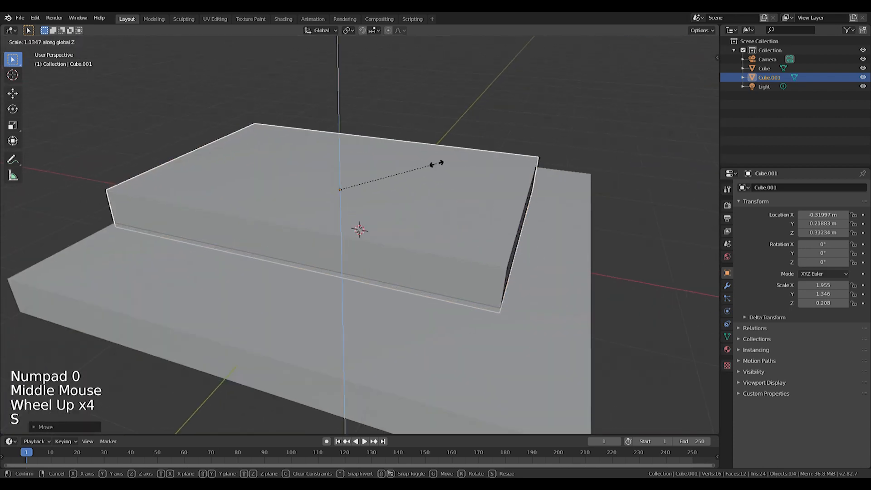
left_click(436, 164)
key("s")
key("z")
left_click(435, 165)
key("g")
key("z")
left_click(434, 146)
- Enter Edit Mode on the upper slab and bevel its top front edge
middle_click_drag(426, 214, 436, 232)
key("Tab")
right_click(511, 260)
right_click(121, 189, "shift")
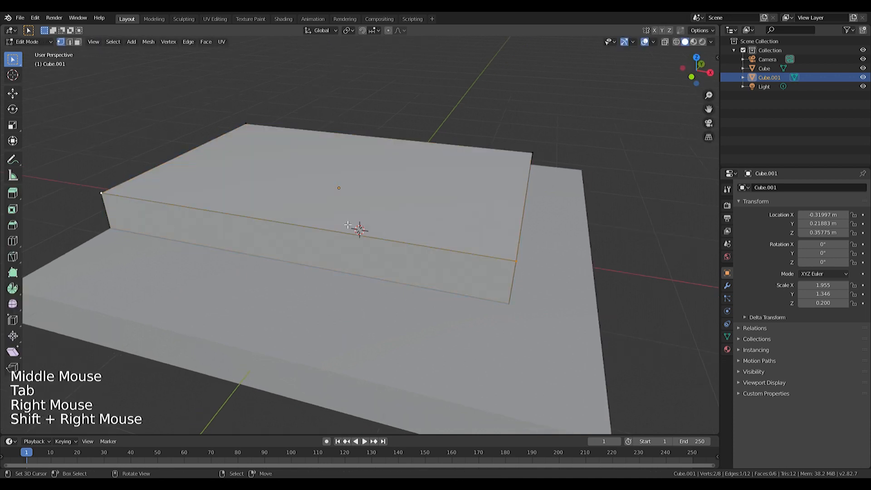
key("ctrl+b")
left_click(533, 266)
- Bevel the slab's vertical edge at the front-right corner
right_click(508, 310)
middle_click_drag(508, 311, 491, 269)
key("c")
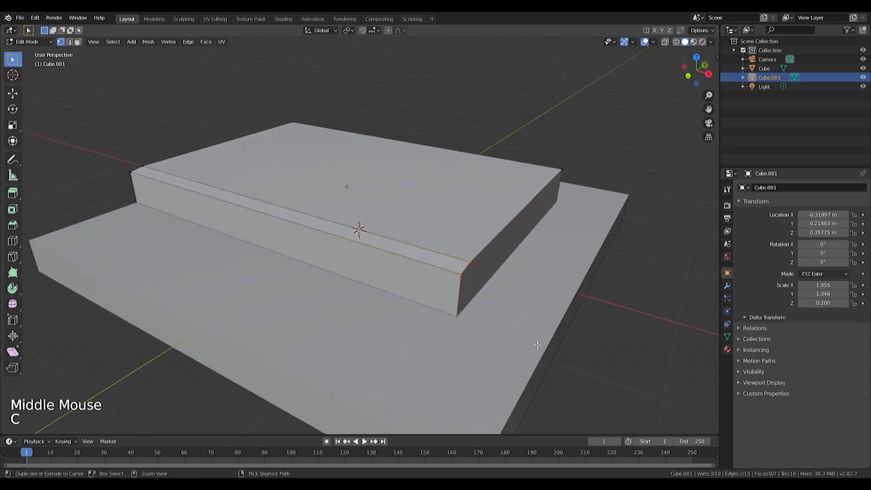
key("ctrl+b")
left_click(538, 333)
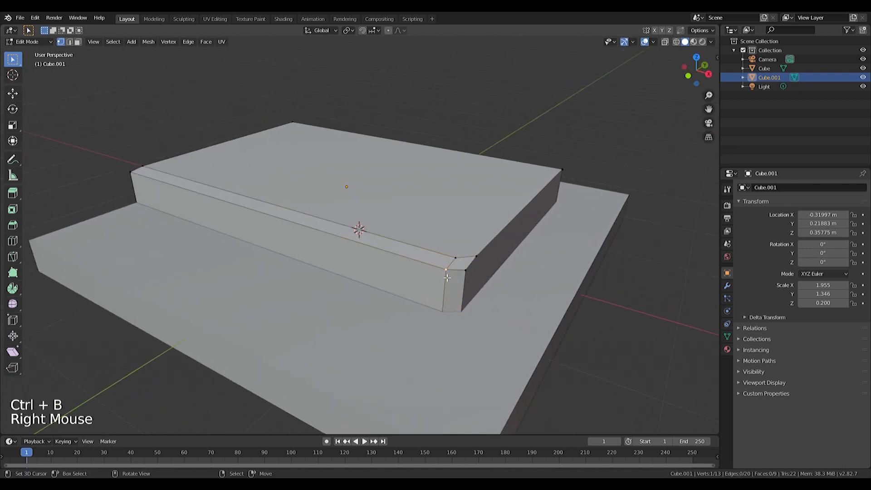
- Shift the two upper inner vertices of the bevelled front-right corner along negative X
right_click(456, 263, "shift")
key("g")
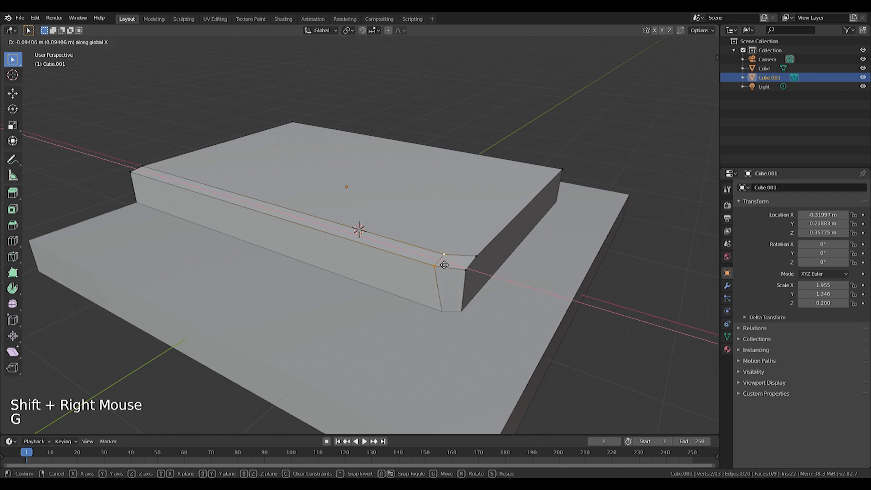
left_click(451, 266)
- Bevel the slab's front-left vertical corner edge and shift its upper inner vertex along the front edge
right_click(136, 202, "shift")
key("ctrl+v")
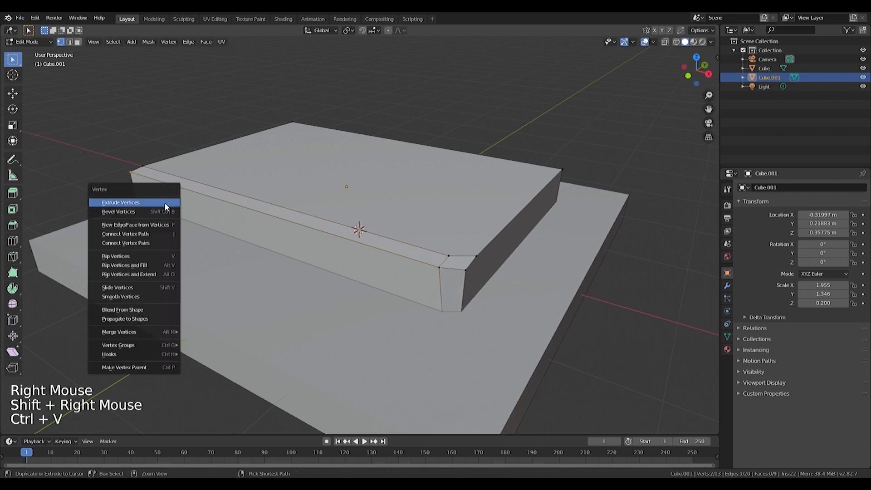
key("ctrl+b")
left_click(143, 175)
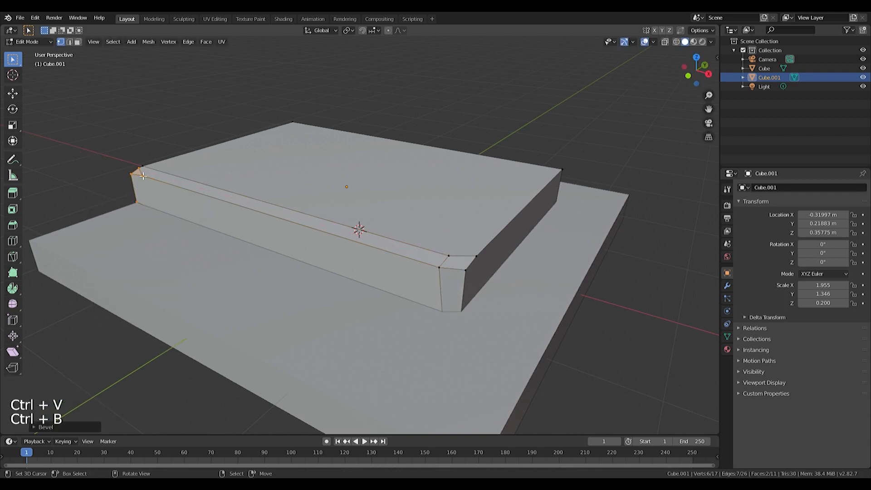
key("g")
left_click(232, 191)
- Shift the topmost inner vertex of the front-right corner further along negative X
right_click(451, 257)
key("g")
left_click(438, 254)
- Bevel the slab's top right edge
middle_click_drag(518, 254, 464, 263, "shift")
right_click(403, 272)
right_click(535, 168, "shift")
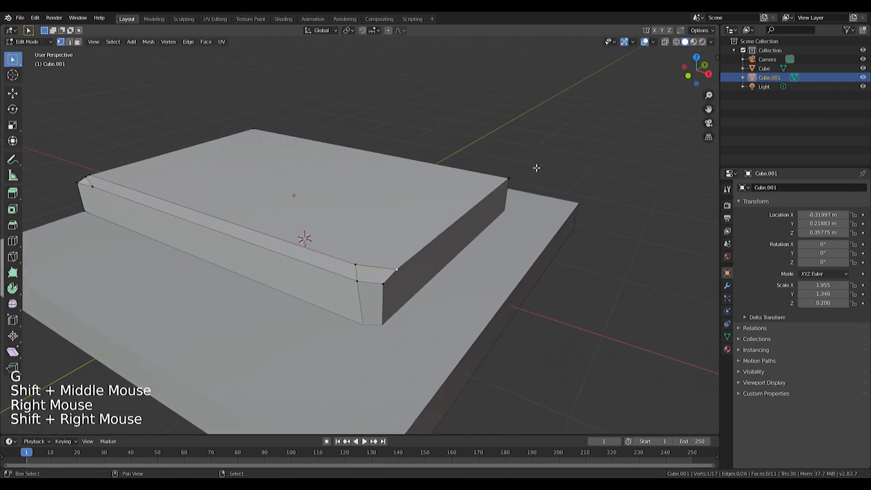
key("ctrl+b")
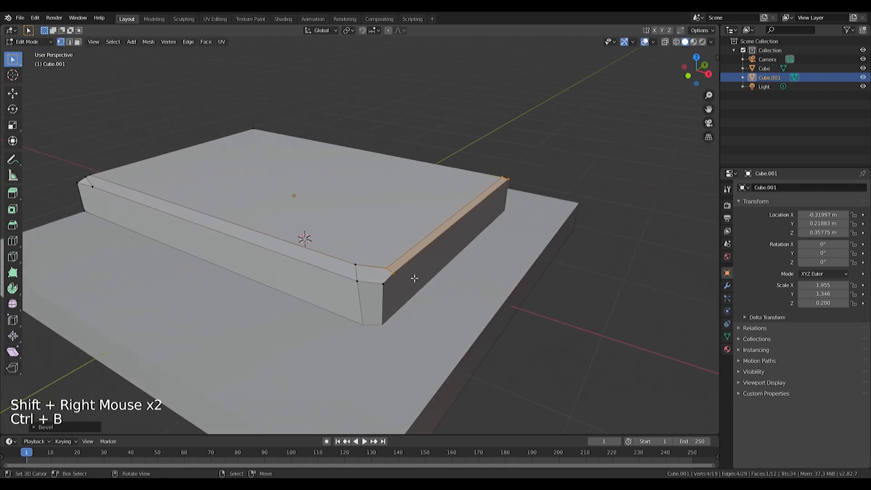
left_click(414, 276)
- Lower the outer edge of the top right bevel along Z
right_click(392, 278)
right_click(518, 184, "shift")
key("g")
key("z")
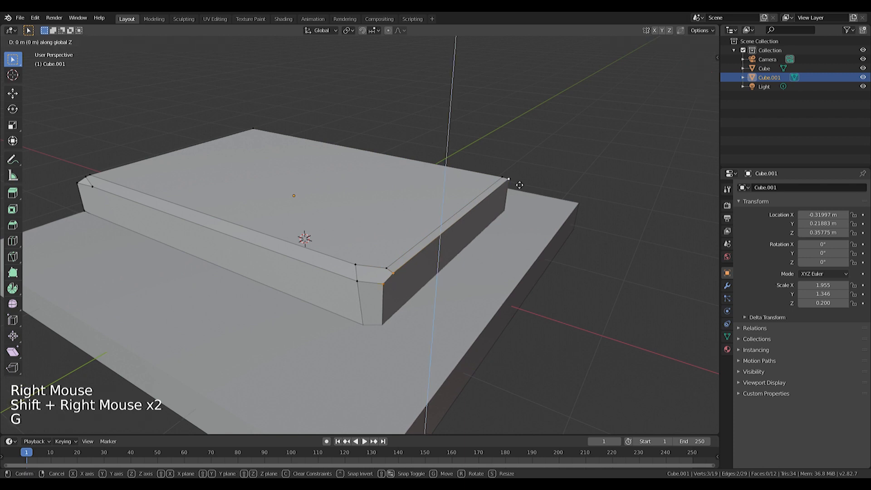
left_click(535, 247)
- Turn on X-ray and switch the viewport shading to Material Preview
right_click(396, 328)
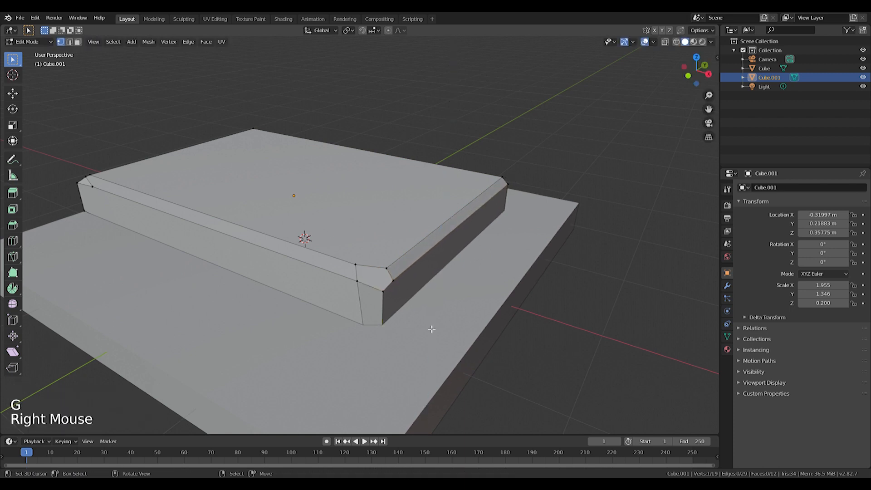
left_click(665, 42)
middle_click_drag(385, 337, 369, 344, "shift")
key("z")
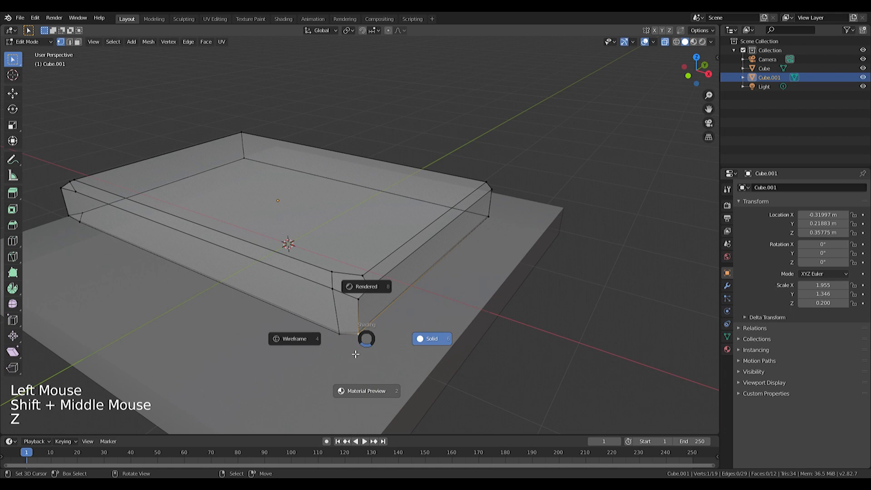
left_click(356, 354)
- Bevel the slab's bottom right edge and raise the bevel's outer edge
key("ctrl+b")
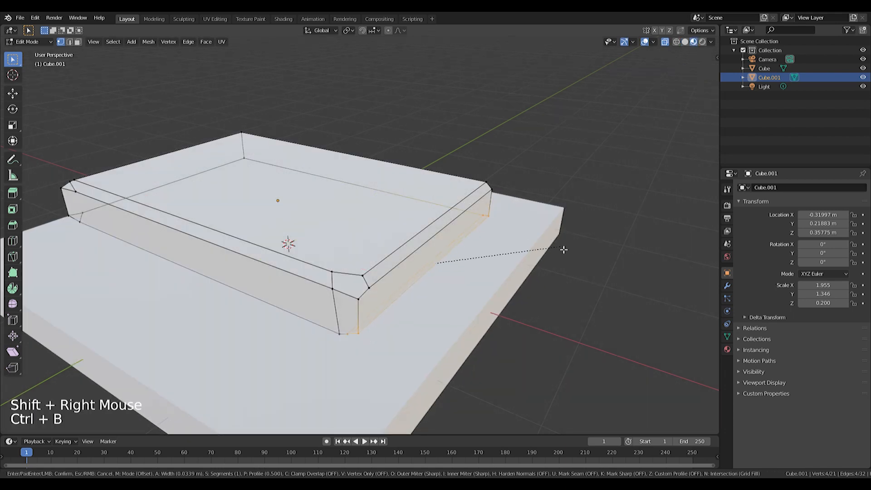
right_click(521, 233)
right_click(510, 222, "shift")
key("g")
left_click(500, 175)
- Duplicate all of the slab's geometry upward along Z and scale the copy down in the top view
middle_click_drag(316, 231, 420, 236, "shift")
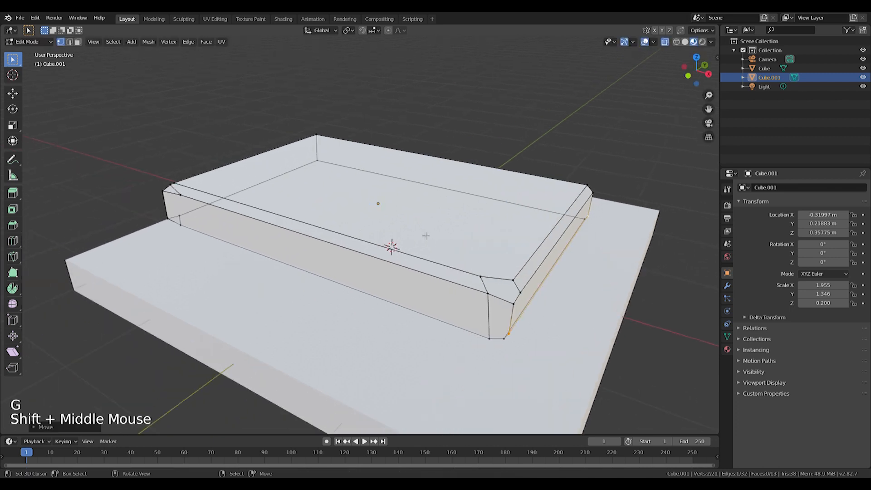
key("a")
key("shift+d")
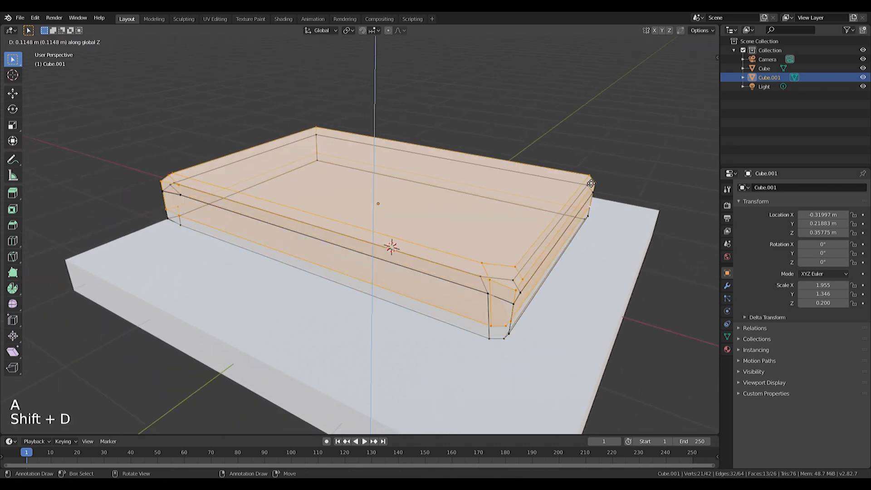
left_click(589, 163)
key("KP_7")
key("s")
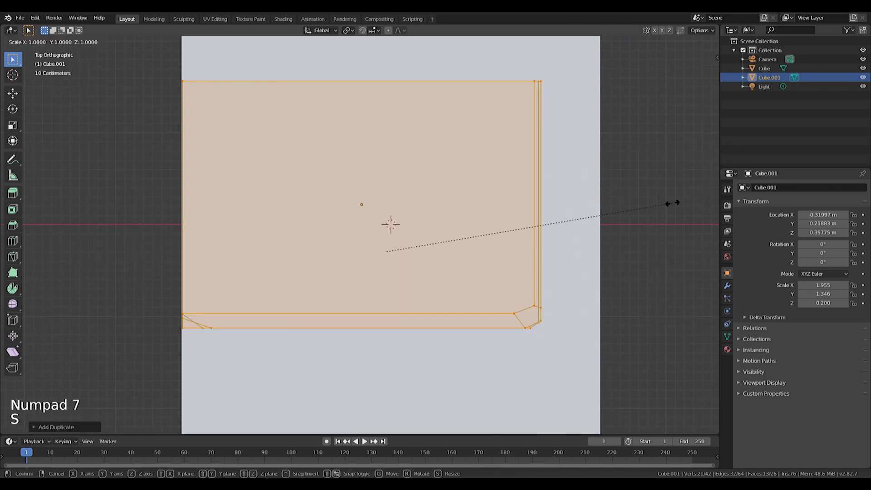
left_click(612, 203)
key("g")
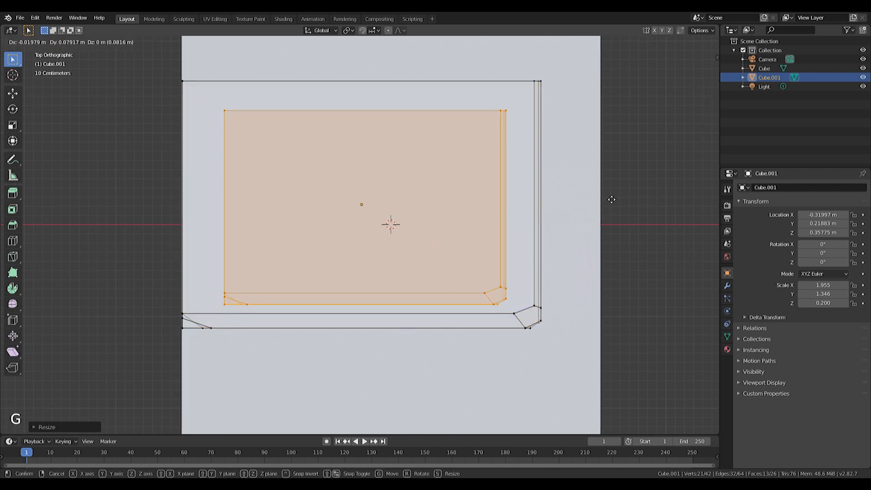
left_click(601, 188)
key("r")
left_click(600, 187)
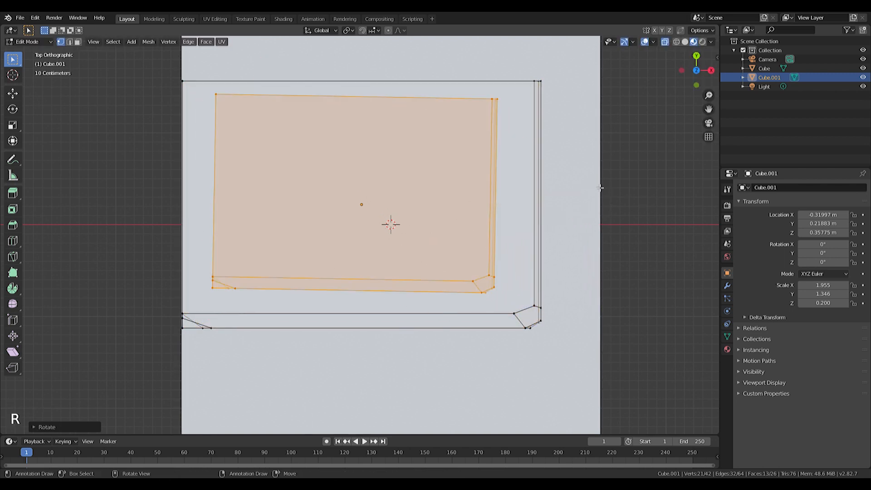
key("r")
key("ctrl+z")
key("ctrl+z")
key("ctrl+z")
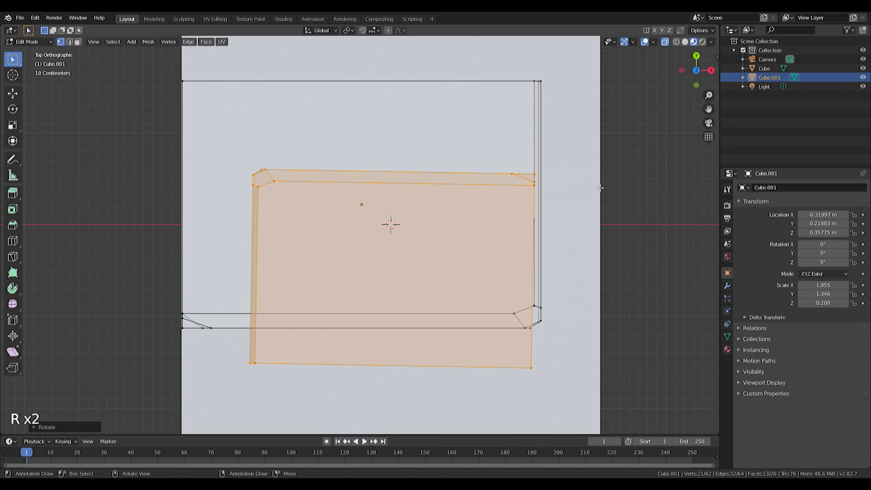
- Rotate the duplicated block 180°, shrink it slightly and position it within the larger slab's outline
key("r")
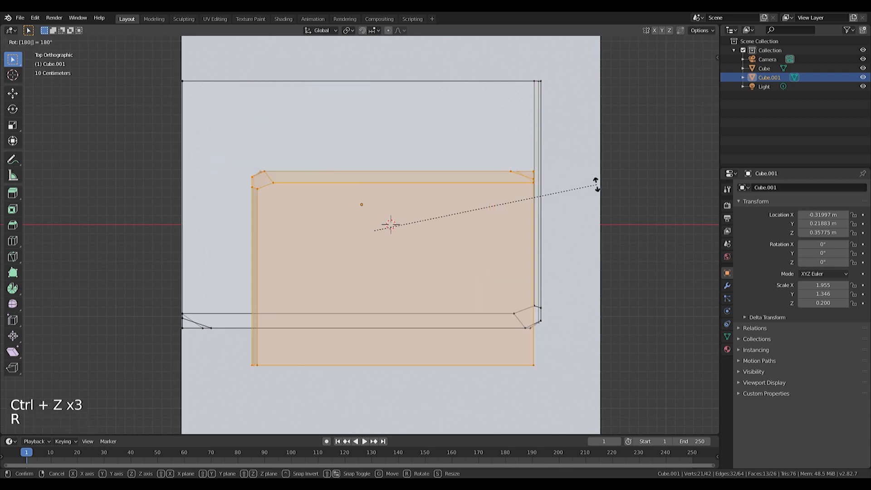
left_click(597, 184)
key("g")
left_click(570, 117)
key("s")
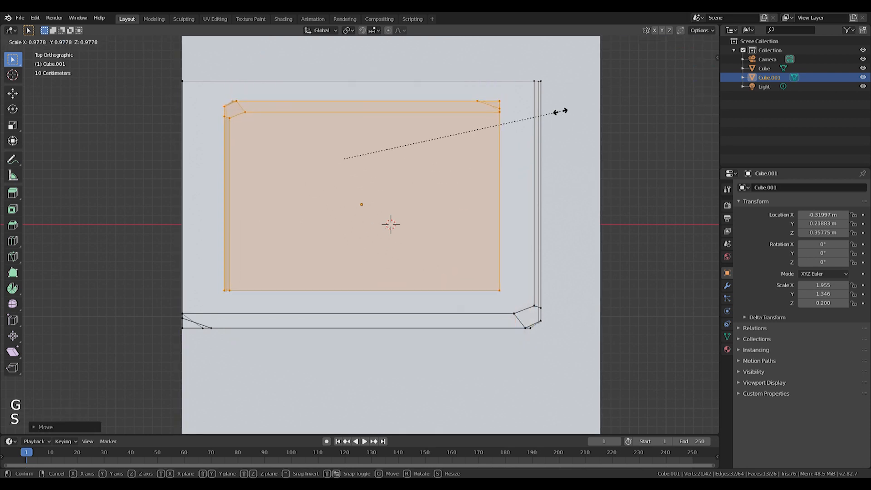
left_click(561, 114)
key("g")
left_click(559, 116)
- Select the smaller block's linked geometry and raise it slightly above the larger slab's top face
middle_click_drag(558, 116, 451, 234)
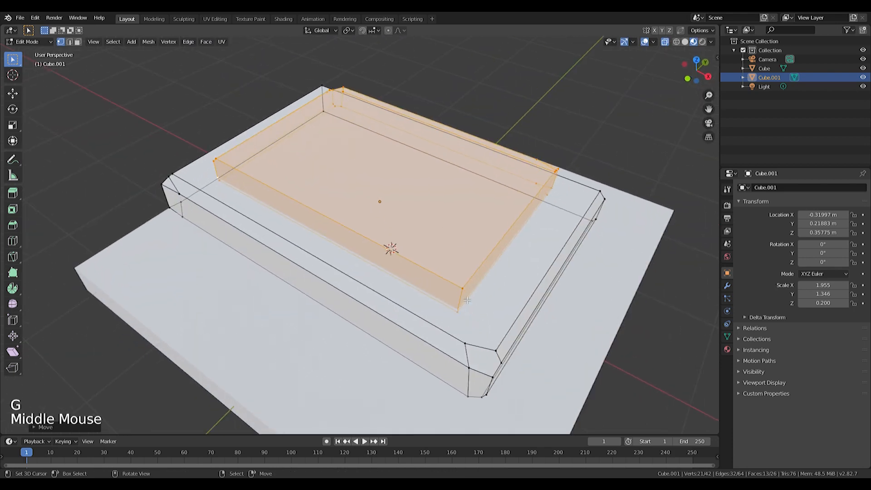
right_click(451, 234)
key("KP_1")
scroll(528, 174, "up", 2)
middle_click_drag(527, 174, 543, 218)
right_click(569, 254)
key("l")
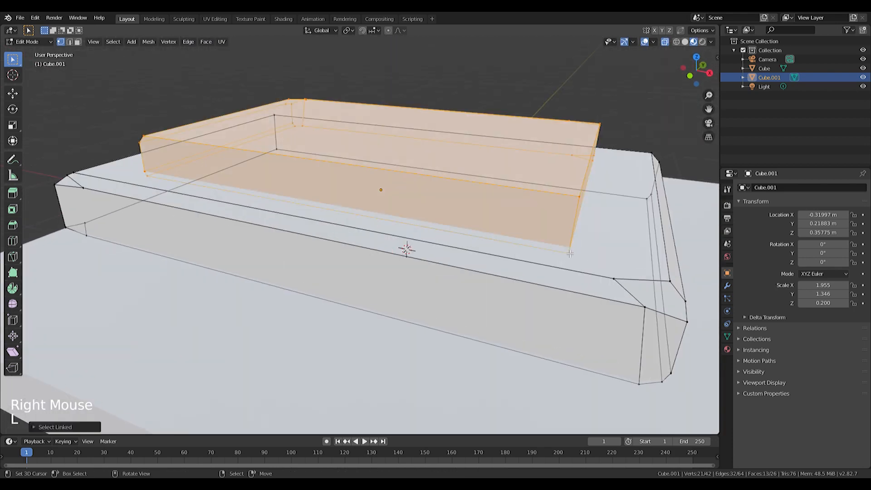
key("g")
key("x")
- Bevel the smaller block's bottom front edge and raise the bevel's right corner vertex along Z
right_click(575, 243)
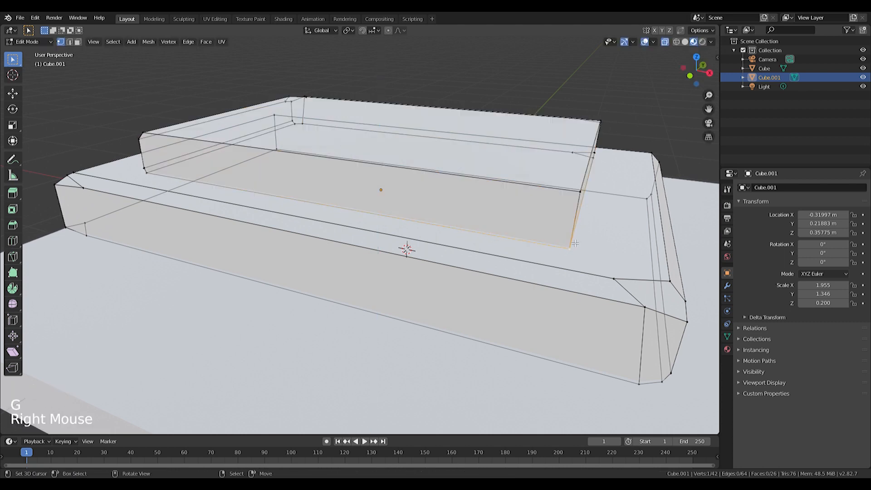
key("ctrl+b")
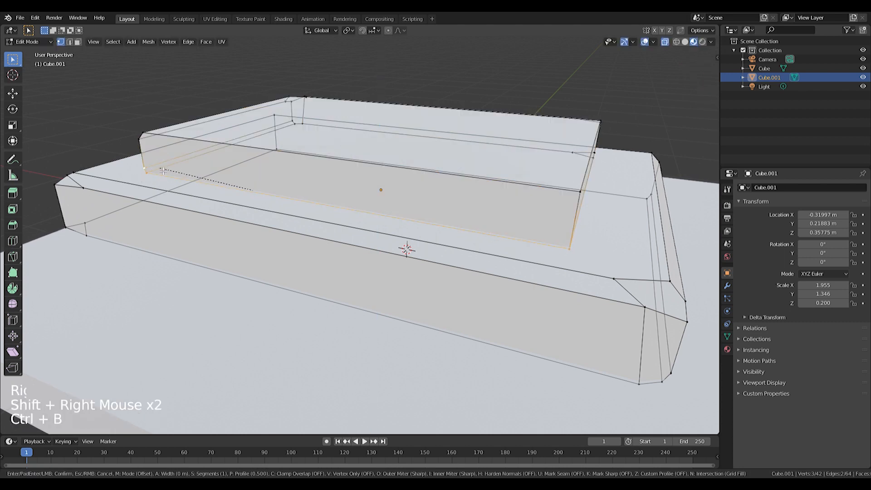
left_click(168, 111)
middle_click_drag(496, 188, 428, 209, "shift")
right_click(463, 296)
key("g")
key("z")
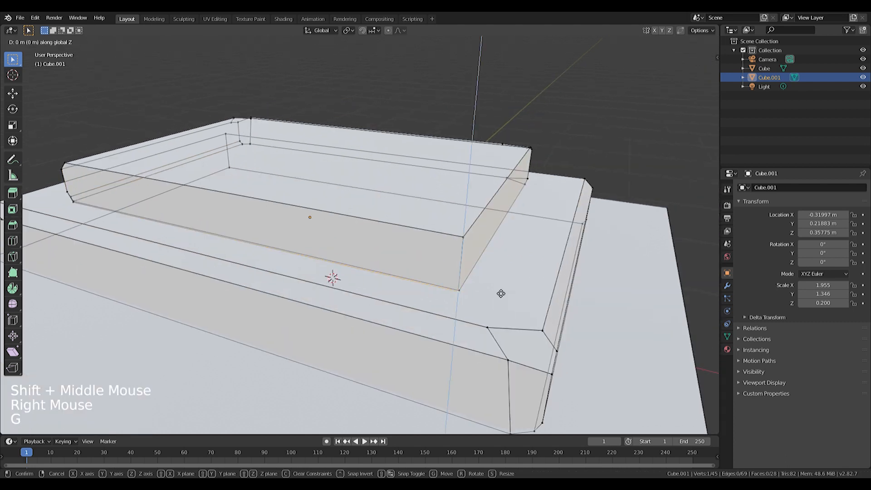
left_click(499, 256)
- Bevel the smaller block's vertical edge at the front-right corner
right_click(467, 237)
right_click(462, 285, "shift")
right_click(467, 306, "shift")
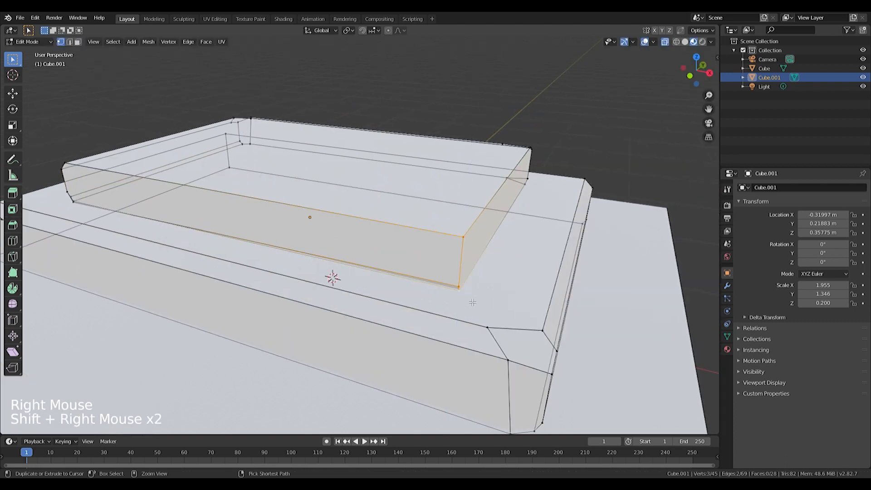
key("ctrl+b")
left_click(490, 304)
- Bevel the short top edge of the smaller block's front-right corner and lower the bevel's front-left vertex
right_click(453, 237)
right_click(466, 237, "shift")
key("ctrl+b")
left_click(490, 248)
right_click(454, 239)
key("g")
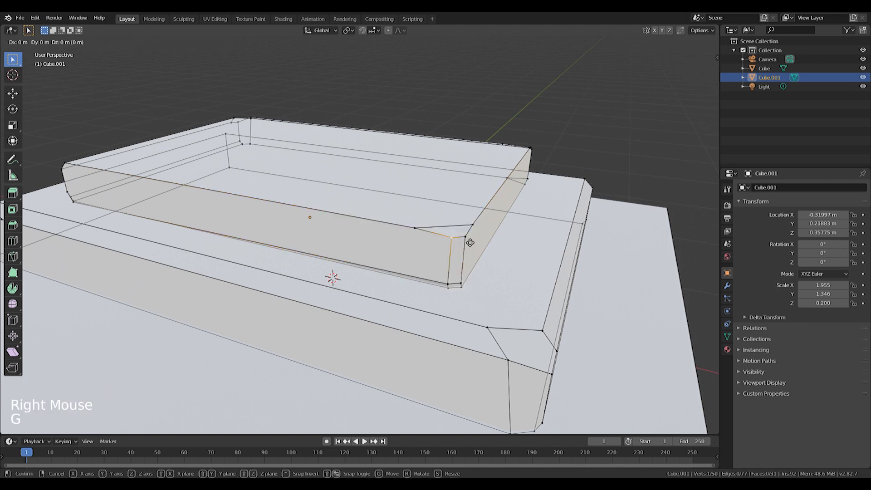
left_click(479, 286)
- Bevel the smaller block's top right edge
middle_click_drag(479, 275, 479, 306, "shift")
right_click(473, 256)
middle_click_drag(521, 220, 556, 209)
right_click(539, 216, "alt+shift")
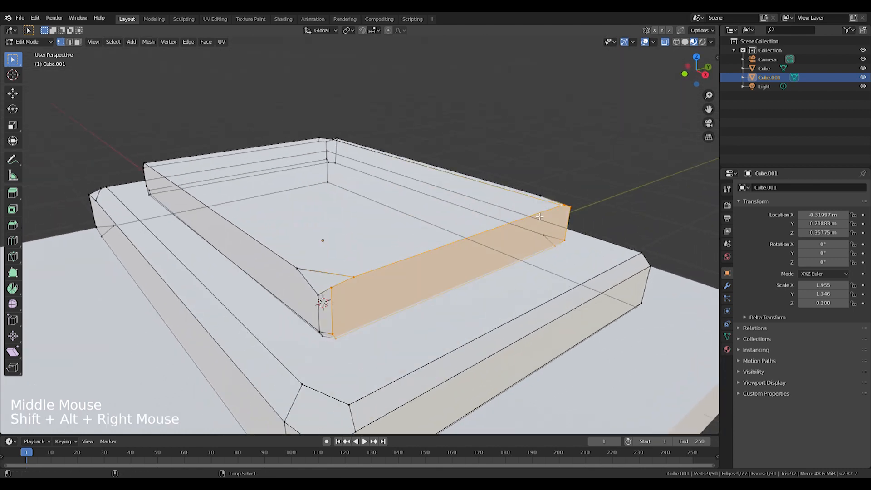
right_click(397, 264)
right_click(357, 279, "shift")
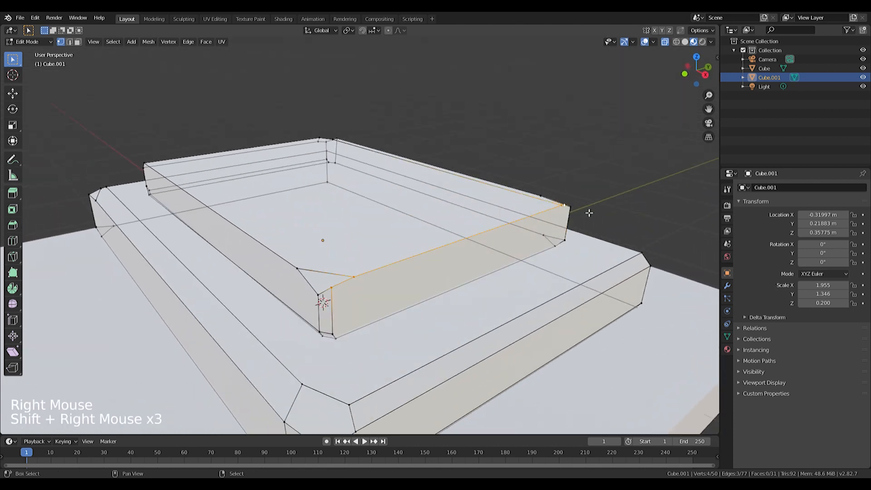
key("b")
key("ctrl+b")
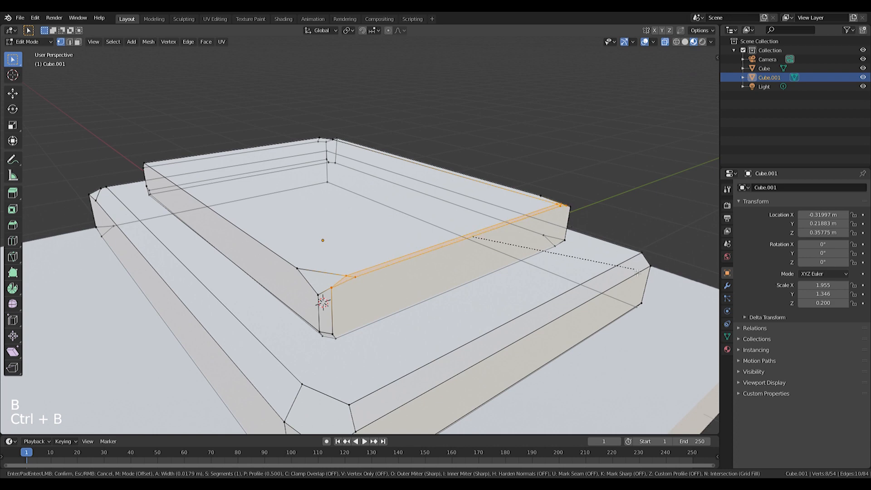
- Lower the outer edge of the smaller block's top right bevel along Z
right_click(344, 291)
key("g")
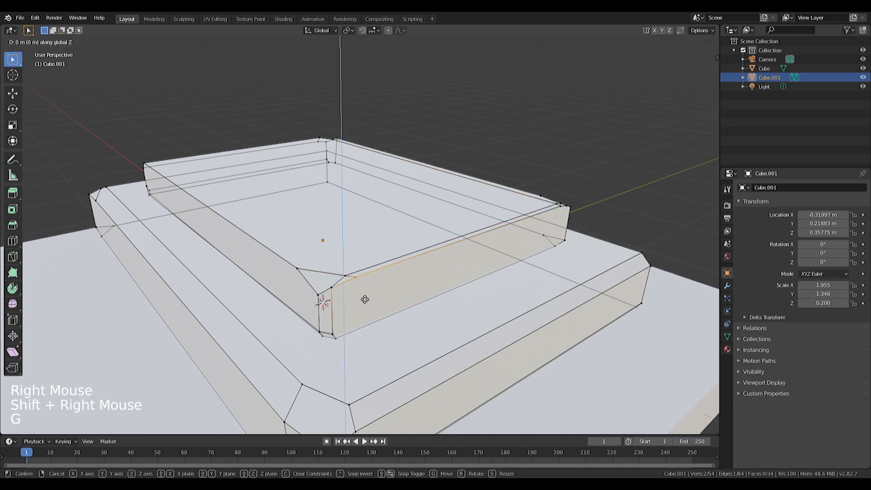
left_click(371, 309)
- Bevel the smaller block's top front edge
middle_click_drag(562, 214, 476, 208)
scroll(467, 254, "up", 2)
right_click(456, 273)
right_click(401, 257, "shift")
right_click(394, 260)
middle_click_drag(411, 263, 340, 231)
scroll(362, 230, "down", 1)
right_click(92, 198)
right_click(532, 304, "shift")
key("ctrl+b")
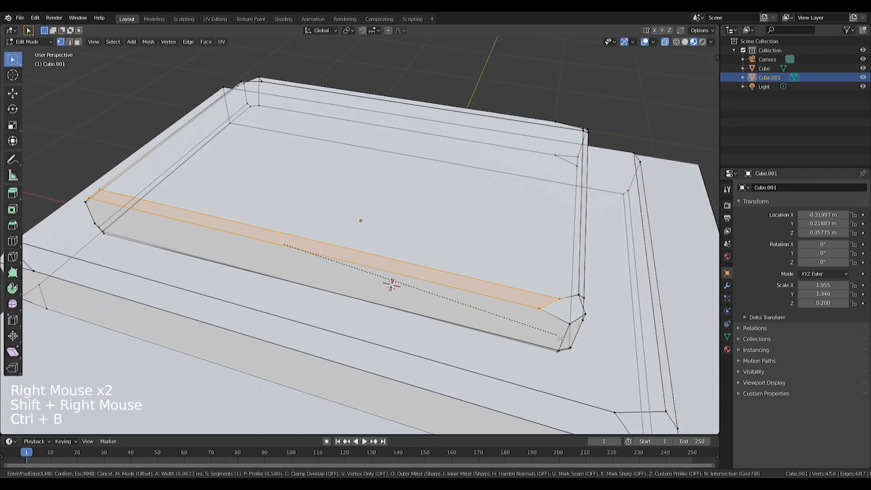
- Lower the right outer vertex of the smaller block's top front bevel along Z
right_click(535, 310)
key("g")
key("z")
left_click(538, 321)
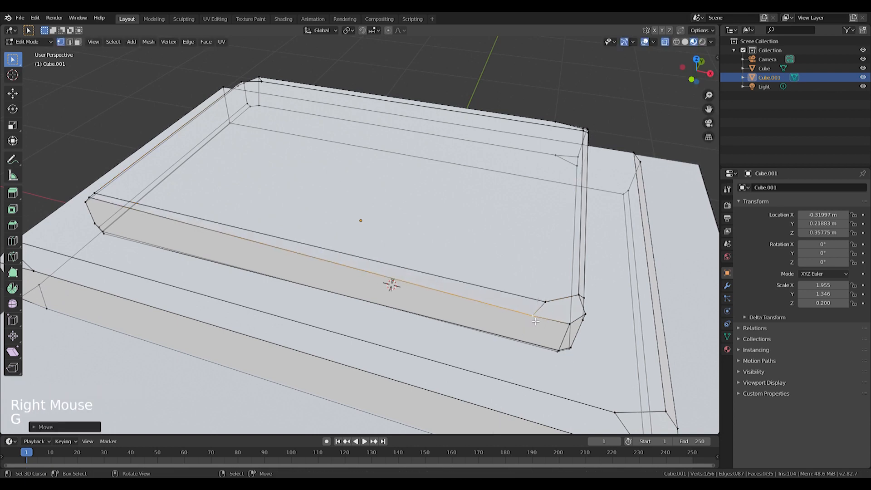
- Knife-cut a line across the middle of the smaller block's top, from its rear edge to its front edge
middle_click_drag(379, 219, 381, 236, "shift")
key("KP_7")
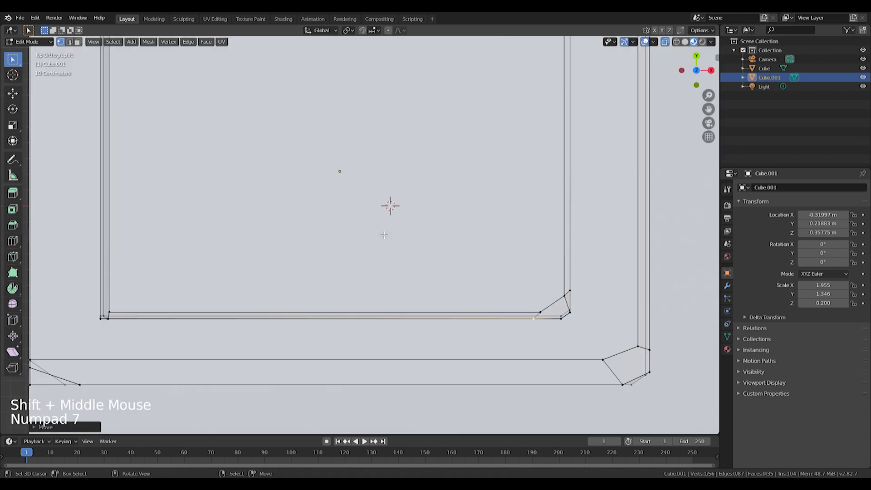
middle_click_drag(305, 98, 319, 162, "shift")
scroll(312, 213, "down", 2)
key("k")
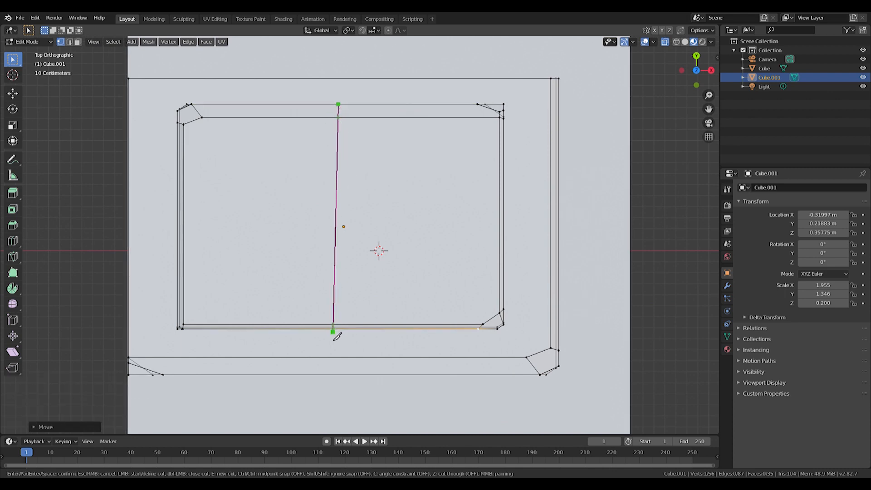
key("Return")
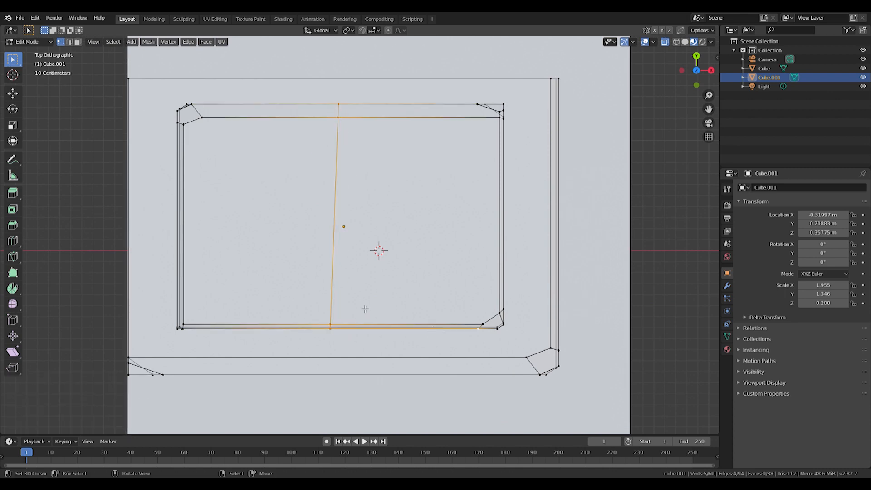
- Bevel the short cut edge at the front of the smaller block's top into a triangular notch
scroll(357, 312, "up", 2)
middle_click_drag(358, 312, 342, 239)
scroll(276, 327, "up", 1)
right_click(257, 353)
right_click(256, 353, "shift")
key("ctrl+b")
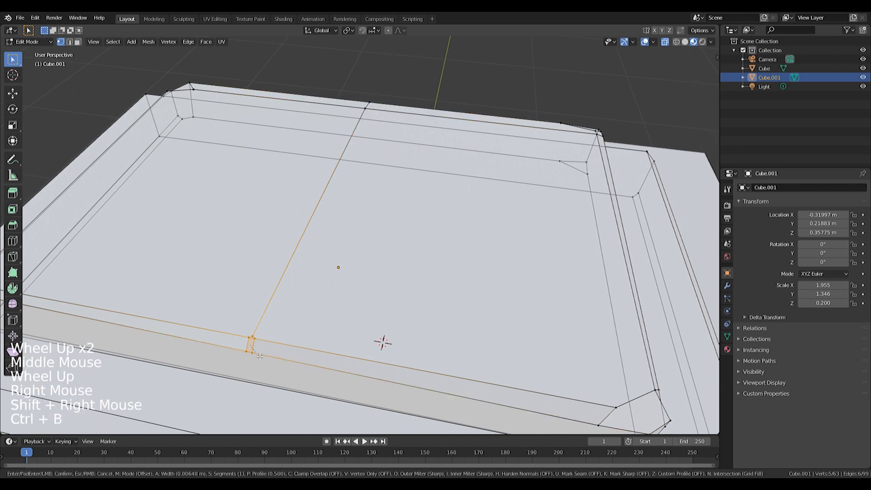
left_click(289, 364)
- Lower the two outer front vertices of the notch along Z
right_click(289, 364)
right_click(218, 359, "shift")
key("g")
key("z")
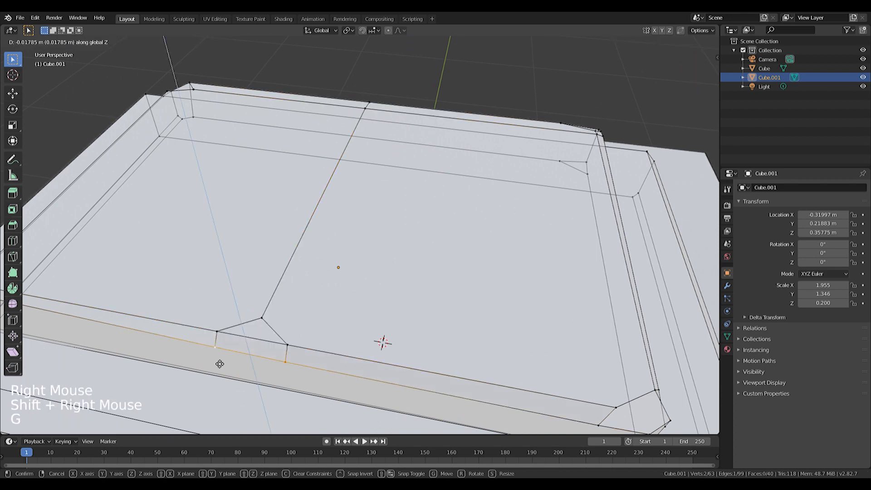
left_click(218, 370)
- Shift the notch's right-hand vertices individually to make the chipped shape irregular, raising the inner tip slightly
middle_click_drag(217, 368, 174, 330)
middle_click_drag(174, 330, 209, 355, "shift")
right_click(240, 282)
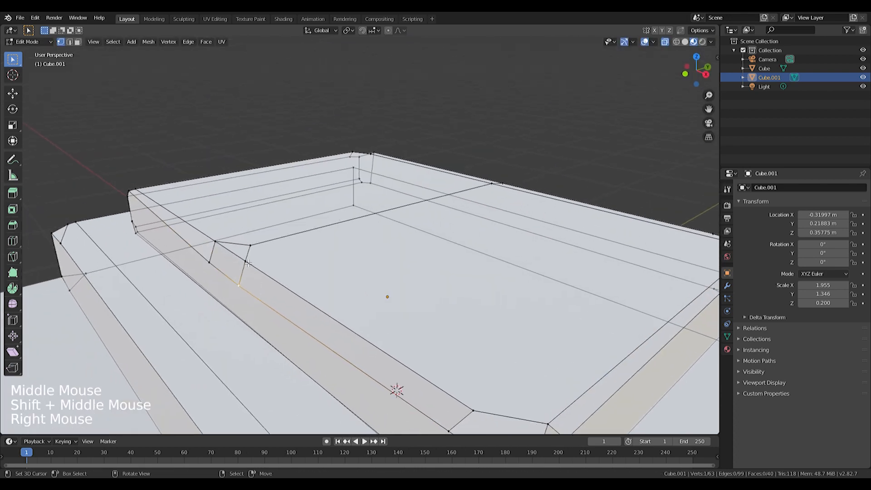
key("g")
right_click(255, 268)
key("g")
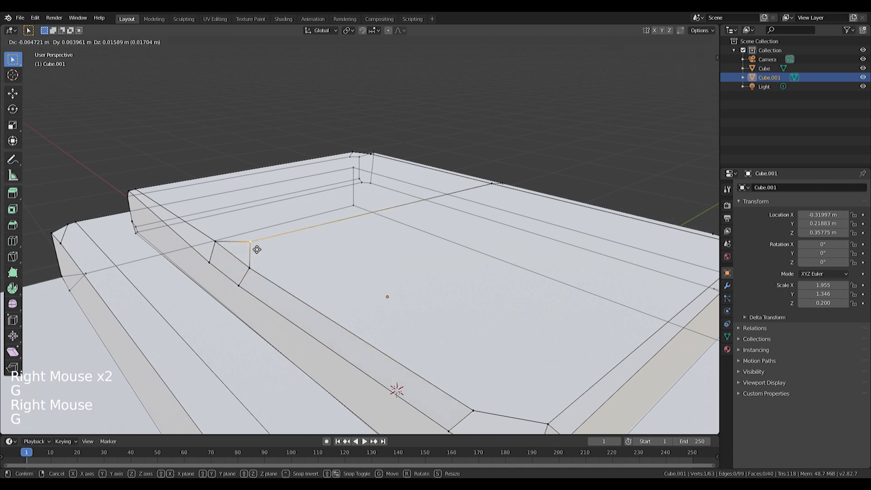
left_click(255, 251)
- Duplicate the smaller block's linked geometry in place
scroll(257, 290, "down", 3)
scroll(444, 276, "down", 2)
middle_click_drag(257, 290, 469, 275, "shift")
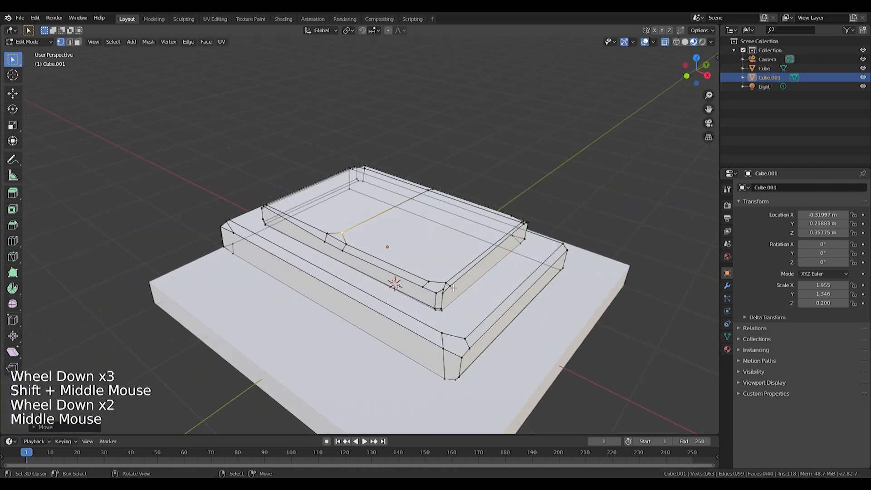
key("l")
key("shift+d")
right_click(436, 283)
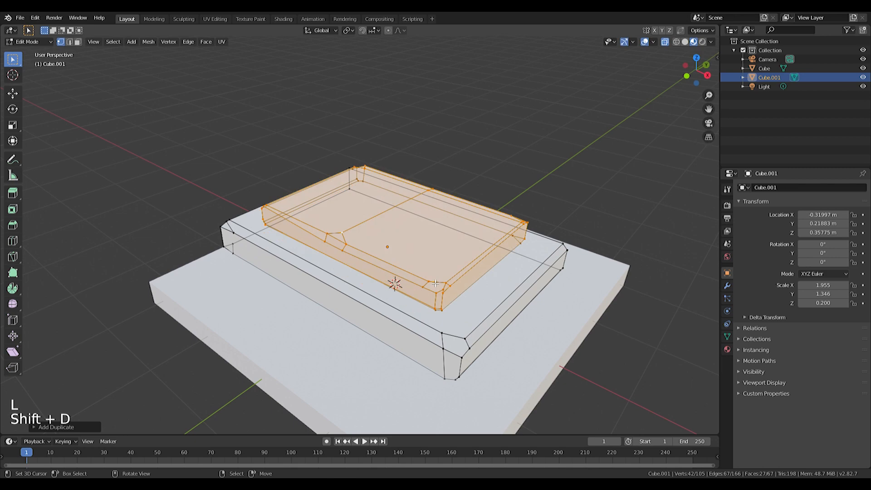
- Raise the duplicated block in the front view so it sits directly on top of the original
key("KP_7")
key("KP_1")
key("KP_2")
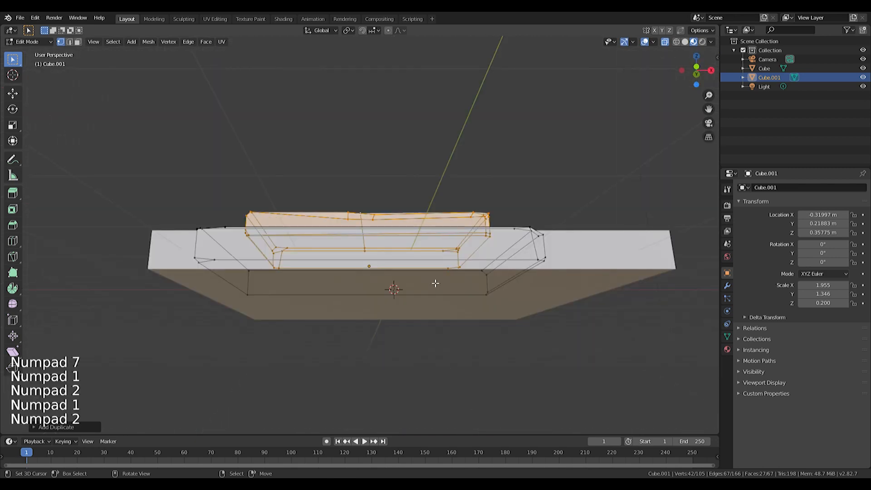
key("KP_1")
middle_click_drag(445, 246, 438, 277, "shift")
scroll(447, 268, "up", 3)
key("g")
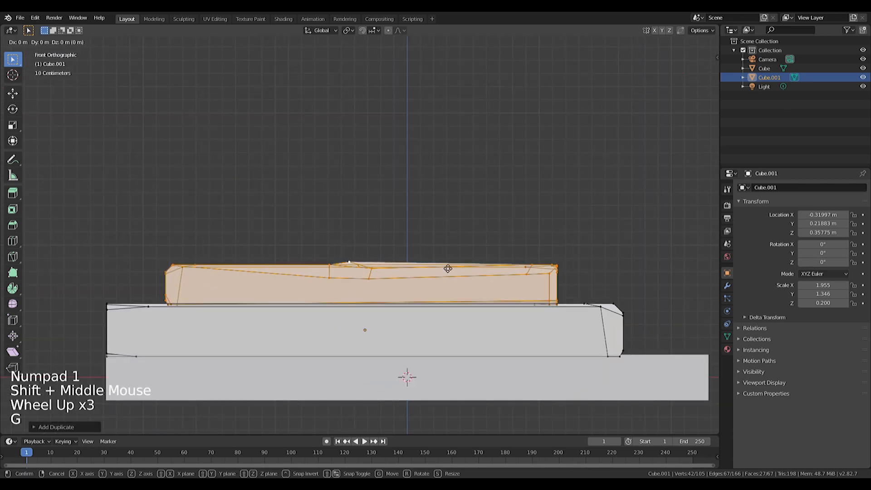
left_click(446, 229)
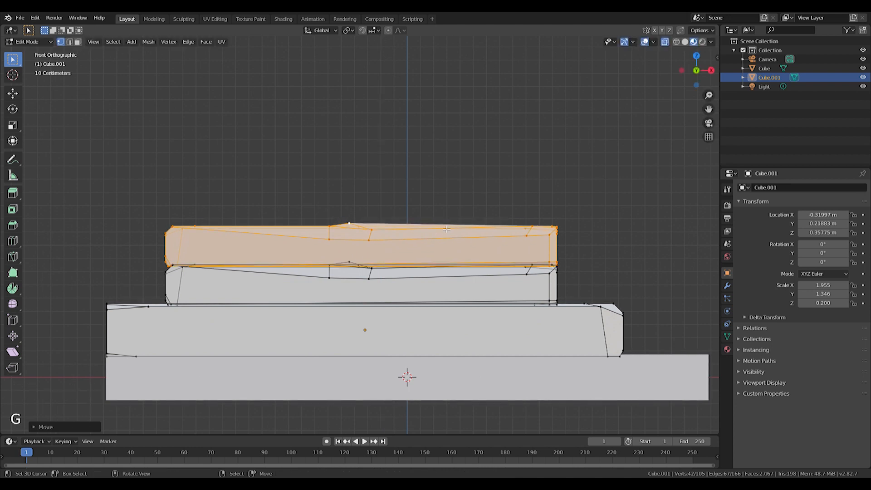
- Try rotating the duplicated block by 90° in the front view, and undo the rotation
type("r")
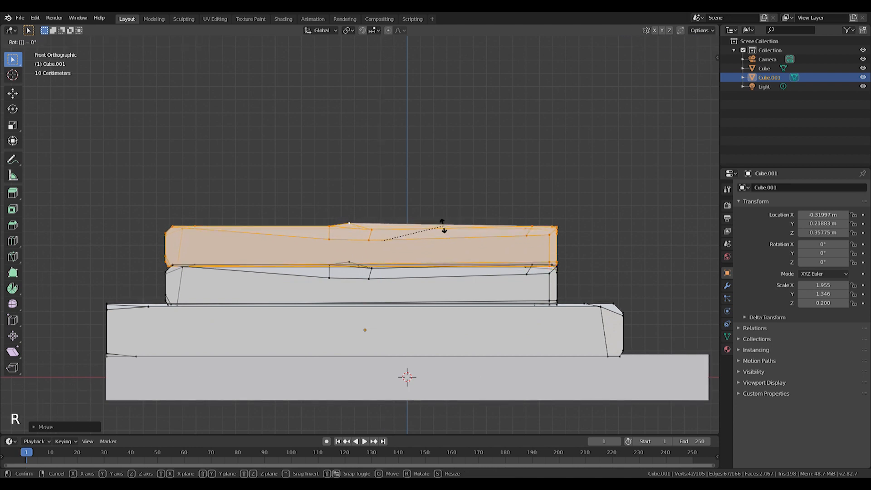
type("90")
key("Return")
key("ctrl+z")
- Rotate the duplicated block 90° about the Z axis
type("r")
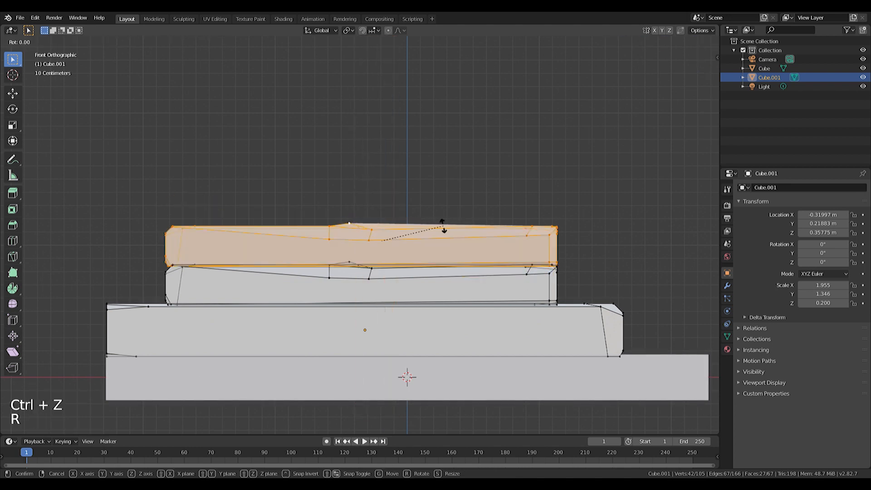
type("z18")
key("BackSpace")
key("BackSpace")
type("90")
key("Return")
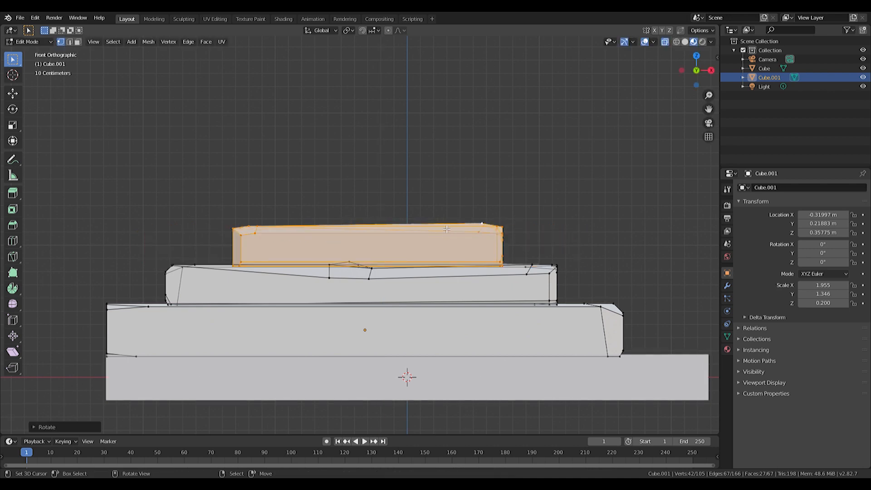
- Scale the duplicated block down along Y in the top view and reposition it within the slab below
key("KP_7")
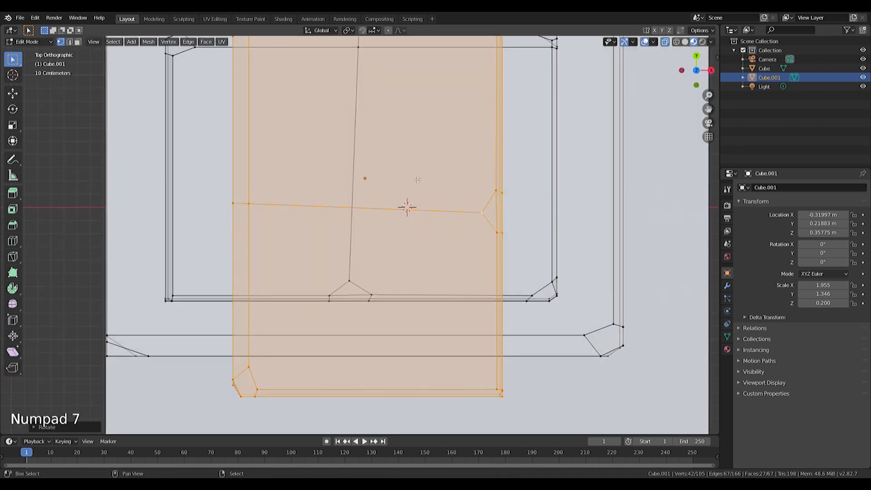
middle_click_drag(417, 180, 416, 204, "shift")
key("s")
left_click(397, 196)
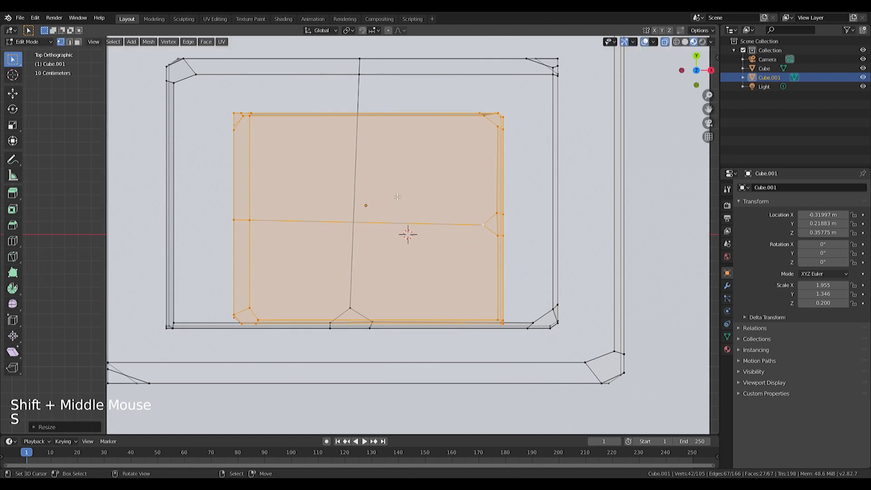
key("g")
left_click(390, 173)
middle_click_drag(391, 173, 380, 192)
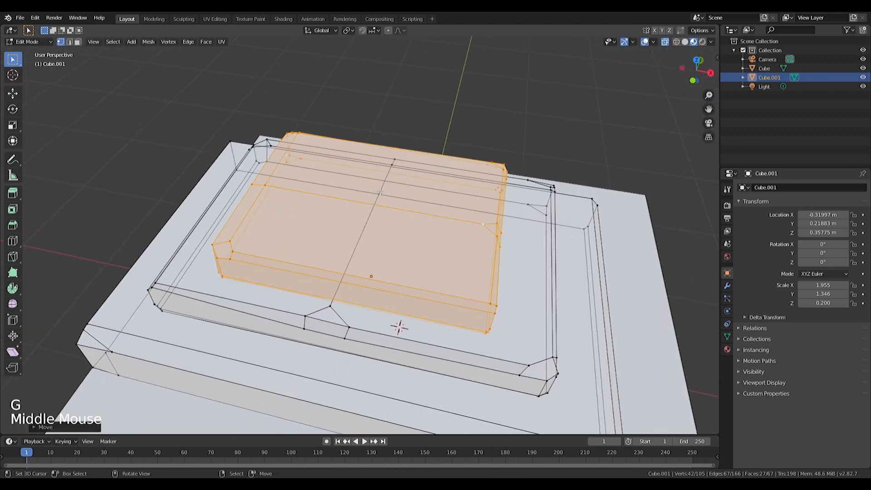
- Scale the top slab down further in the top view so a wider step surrounds it
middle_click_drag(394, 259, 421, 288)
key("Tab")
scroll(418, 274, "down", 2)
scroll(438, 288, "down", 3)
scroll(422, 289, "up", 2)
right_click(429, 299)
key("KP_7")
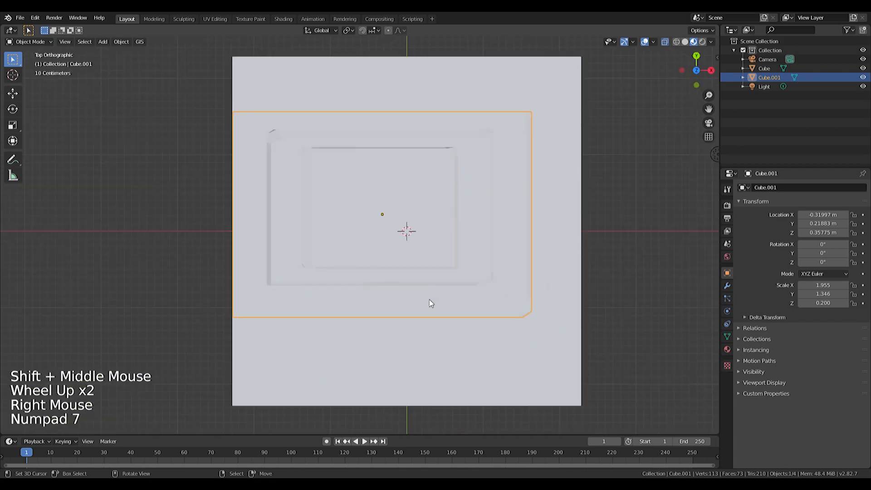
key("Tab")
key("s")
left_click(504, 260)
- Adjust the top slab's size along the Y axis
middle_click_drag(505, 260, 476, 222)
key("s")
key("y")
middle_click_drag(480, 276, 448, 327)
key("Tab")
scroll(460, 315, "up", 3)
key("Tab")
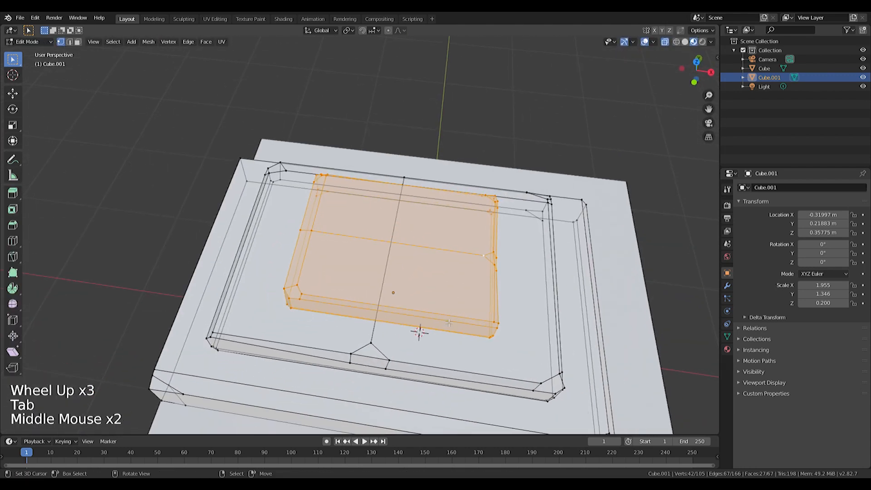
- Knife-cut two diagonals from a point on the top slab's centre line to its front and rear edges
key("k")
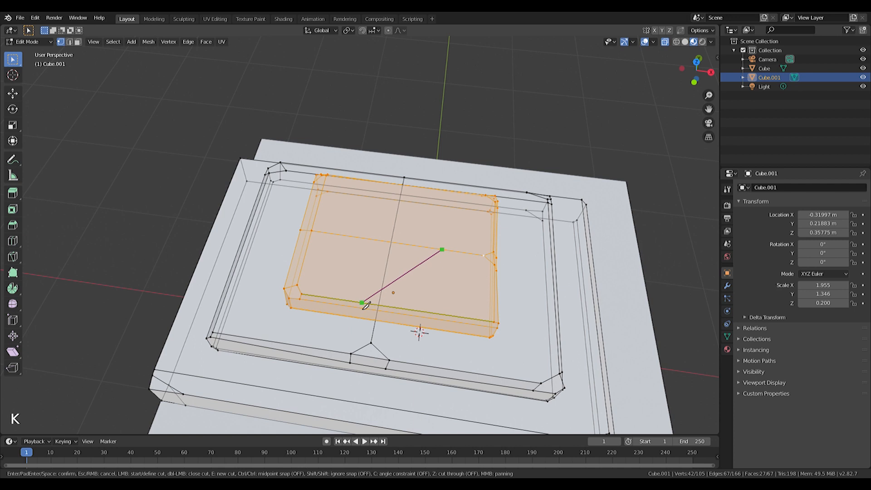
left_click(355, 311)
middle_click_drag(420, 253, 414, 288, "shift")
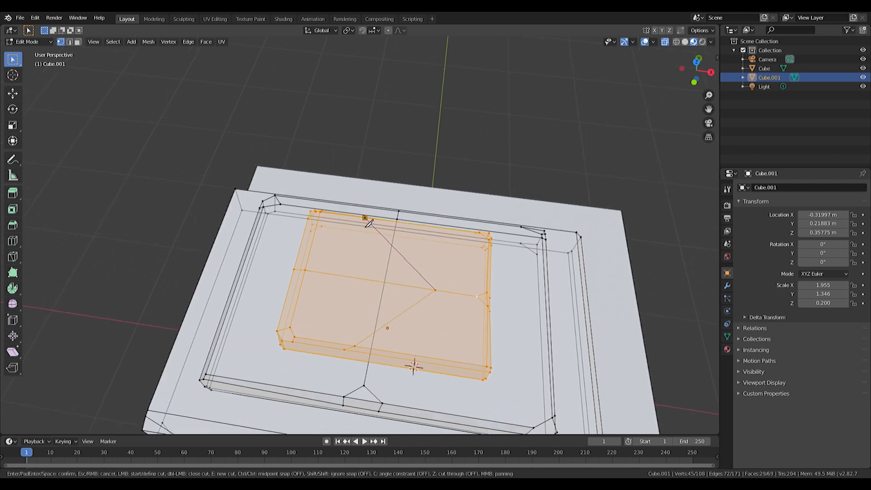
- Shift the vertex where the top slab's cuts meet and raise it to form a slight peak
right_click(414, 273)
key("g")
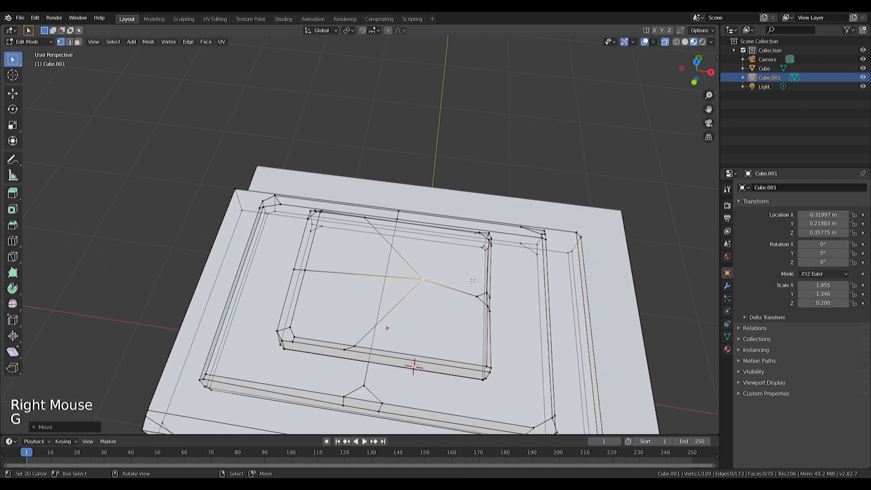
middle_click_drag(413, 273, 427, 235)
key("g")
key("Tab")
- Check the stepped slabs through the camera view and save the file
scroll(438, 304, "down", 3)
mouse_move(437, 304)
middle_mouse_down()
mouse_move(450, 371)
mouse_move(443, 331)
middle_mouse_up()
scroll(449, 373, "down", 2)
key("KP_0")
key("ctrl+s")
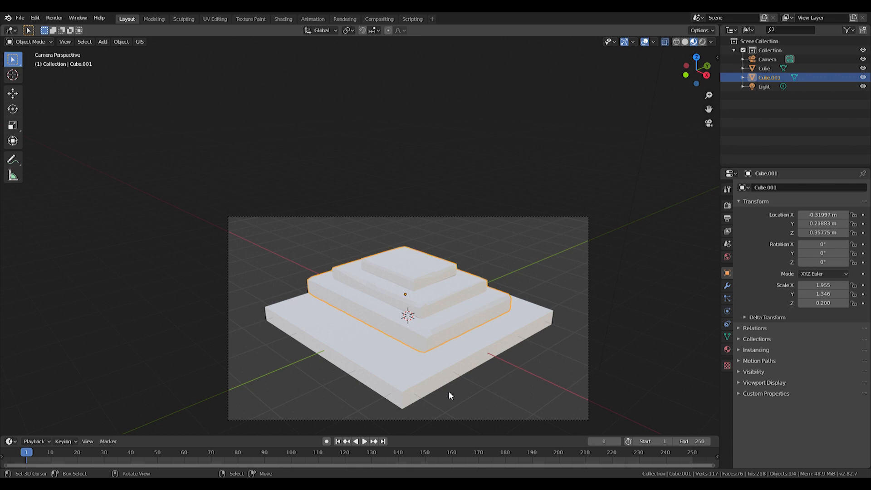
middle_click_drag(313, 325, 320, 229, "shift")
scroll(314, 239, "up", 3)
middle_click_drag(320, 229, 287, 272)
scroll(288, 253, "down", 1)
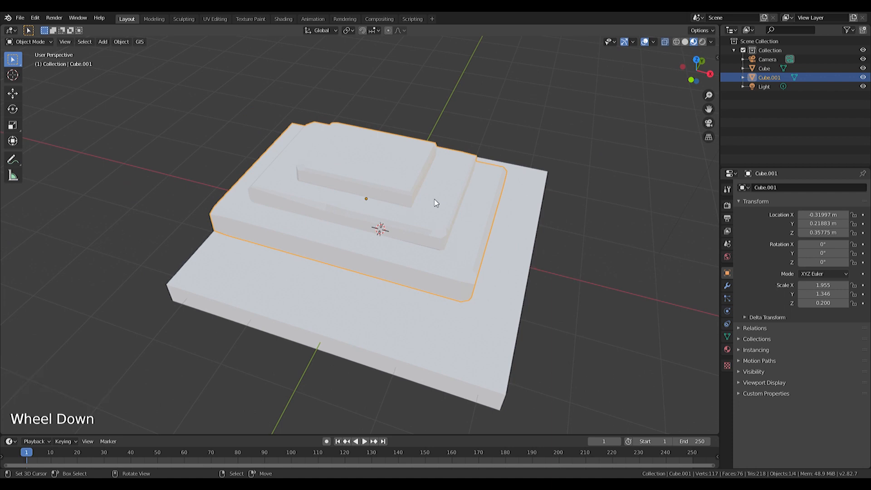
middle_click_drag(435, 203, 390, 247, "shift")
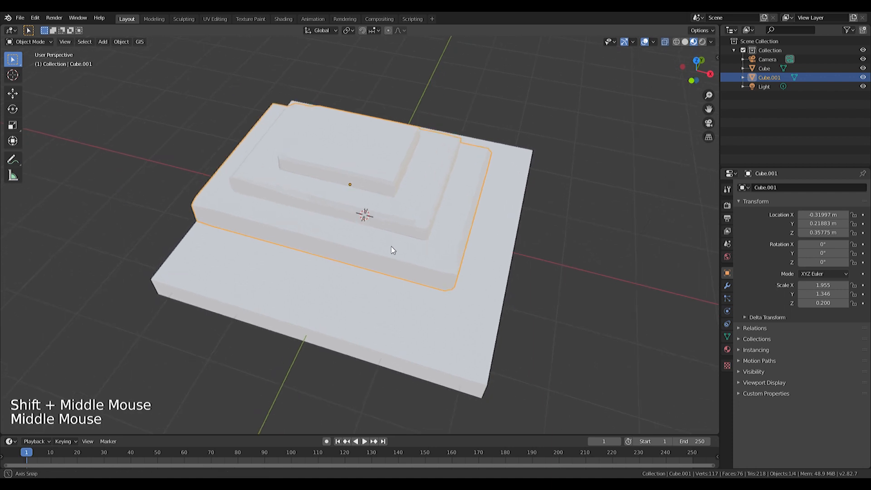
key("shift+a")
mouse_move(363, 270)
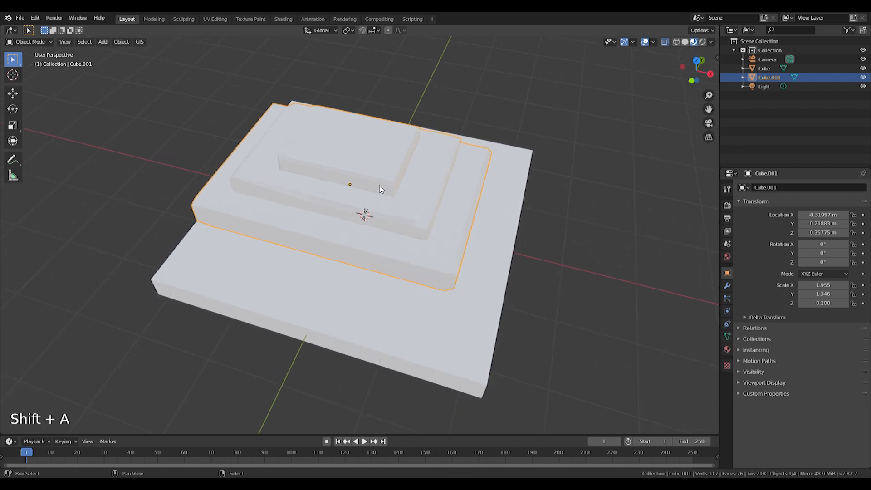
- Duplicate the stepped slab object and move the copy along Y to the front of the base slab
key("shift+d")
key("KP_7")
key("Tab")
middle_click_drag(316, 259, 370, 241, "shift")
key("Tab")
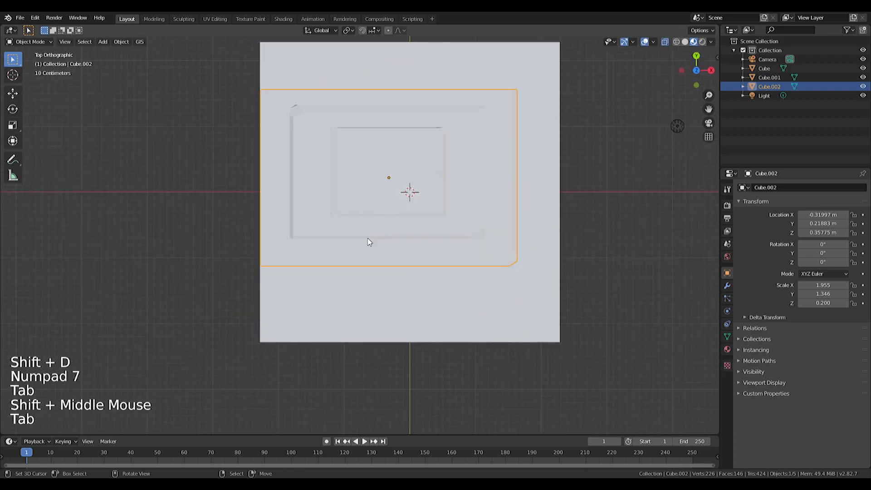
key("g")
left_click(431, 116)
- Separate the copy's middle slab into its own object
middle_click_drag(428, 280, 423, 148, "shift")
scroll(417, 191, "down", 1)
middle_click_drag(408, 278, 392, 236)
key("Tab")
middle_click_drag(457, 328, 432, 314)
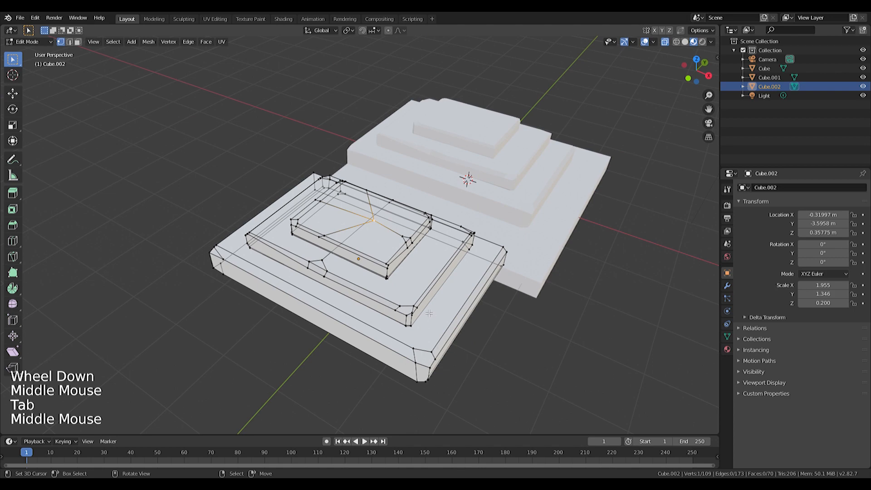
key("a")
key("a")
key("a")
key("l")
key("p")
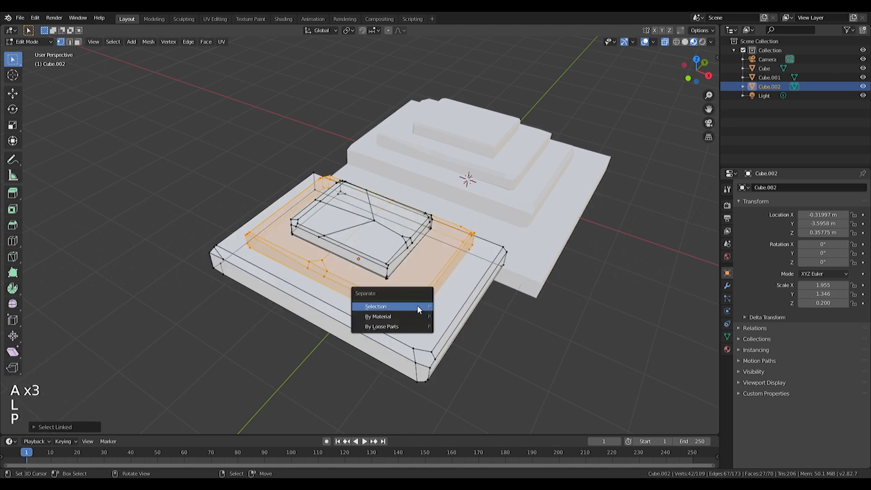
left_click(415, 306)
- Separate the copy's top slab into its own object
key("l")
key("p")
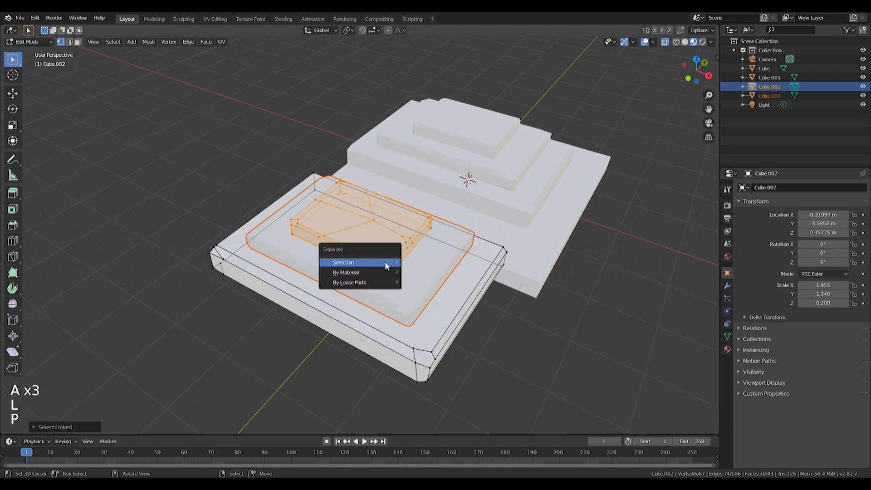
left_click(385, 261)
key("Tab")
- Lower the separated middle slab's geometry along Z to the level of the largest slab
right_click(401, 283)
key("KP_1")
scroll(393, 222, "up", 4)
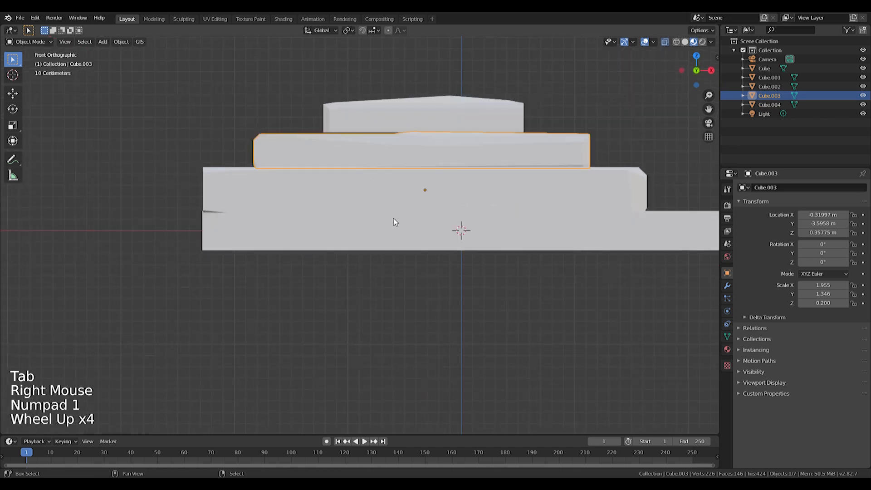
middle_click_drag(393, 222, 515, 313, "shift")
key("Tab")
key("a")
key("g")
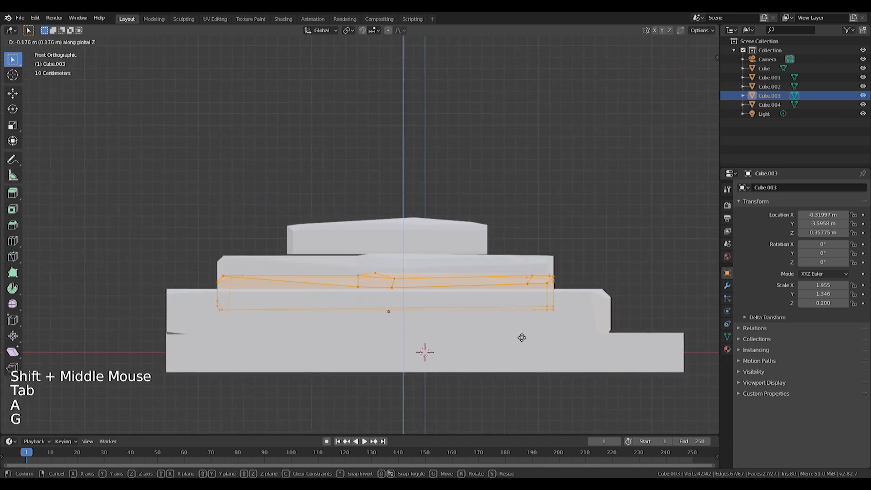
key("Tab")
- Lower the separated top slab's geometry to the level of the other separated slabs
right_click(467, 242)
key("Tab")
key("a")
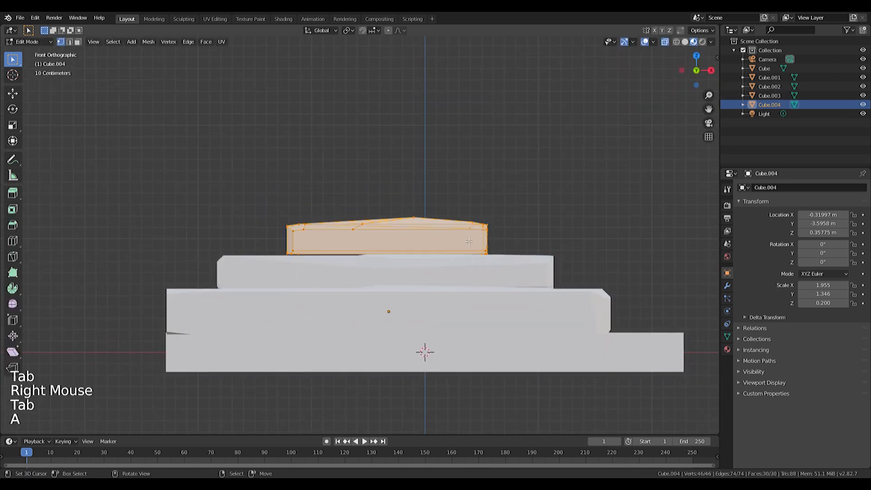
key("g")
key("Tab")
- Move the largest separated slab to the base's front-left area and rotate it 90° in top view
middle_click_drag(471, 307, 518, 352)
scroll(484, 320, "down", 3)
right_click(484, 321)
key("KP_7")
middle_click_drag(504, 142, 504, 209, "shift")
key("g")
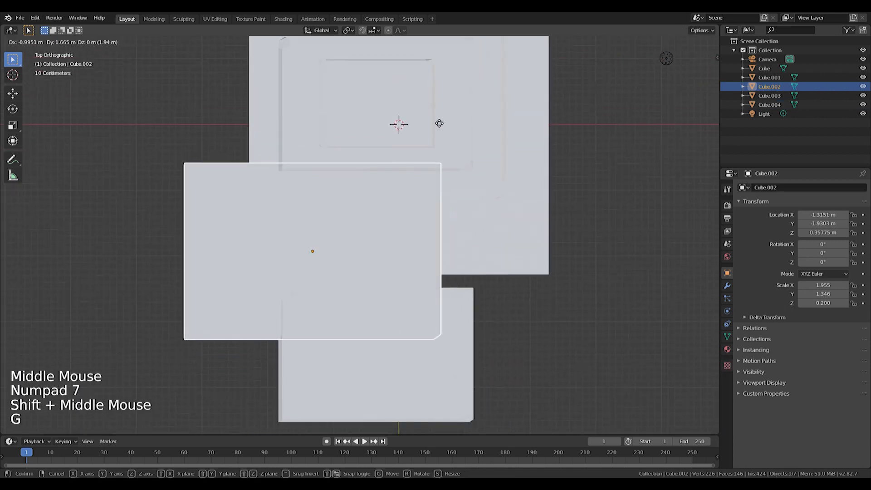
left_click(441, 125)
key("r")
type("90")
key("Return")
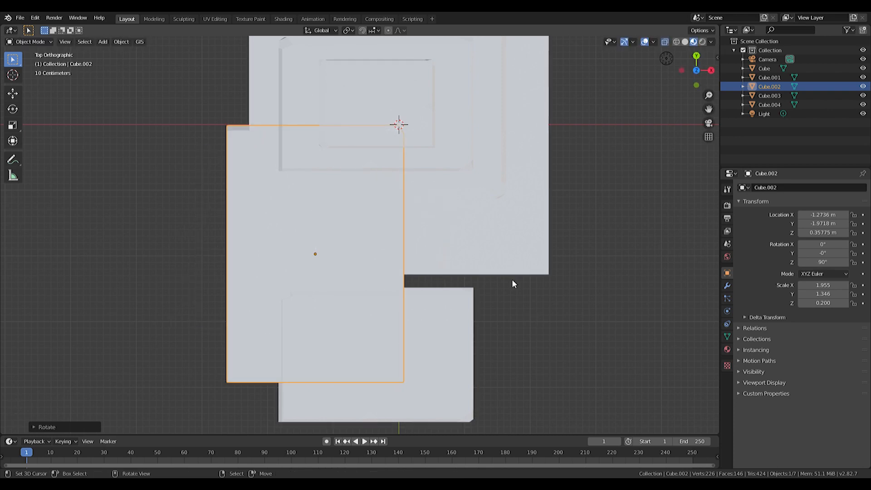
- Shrink the rotated slab to about 0.23 of its size and place it near the base's front-left corner
key("s")
left_click(357, 252)
scroll(358, 252, "up", 2)
middle_click_drag(357, 253, 402, 301, "shift")
key("g")
left_click(332, 249)
- Thicken the small block along Z by a factor of about 2.1 and set it down on the base
scroll(385, 217, "up", 3)
middle_click_drag(332, 248, 363, 241)
key("s")
key("z")
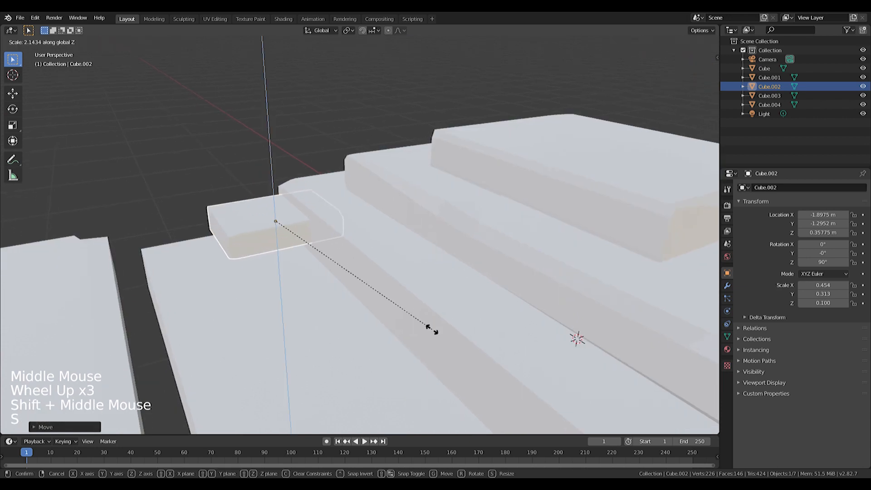
left_click(431, 331)
key("g")
- Bevel the edges of the small corner block in Edit Mode
key("Tab")
middle_click_drag(237, 277, 198, 315)
scroll(197, 315, "up", 3)
right_click(129, 279, "alt+shift")
key("ctrl+b")
key("Tab")
- Shift vertices at the block's bevelled front corner to give it an irregular, chipped shape
middle_click_drag(244, 331, 257, 316)
key("Tab")
right_click(221, 306)
right_click(226, 314, "shift")
right_click(222, 306, "shift")
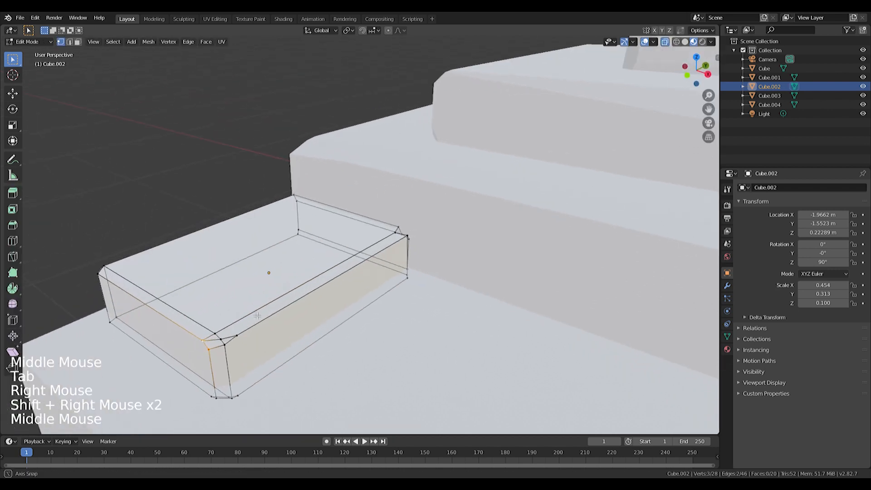
key("g")
right_click(211, 347)
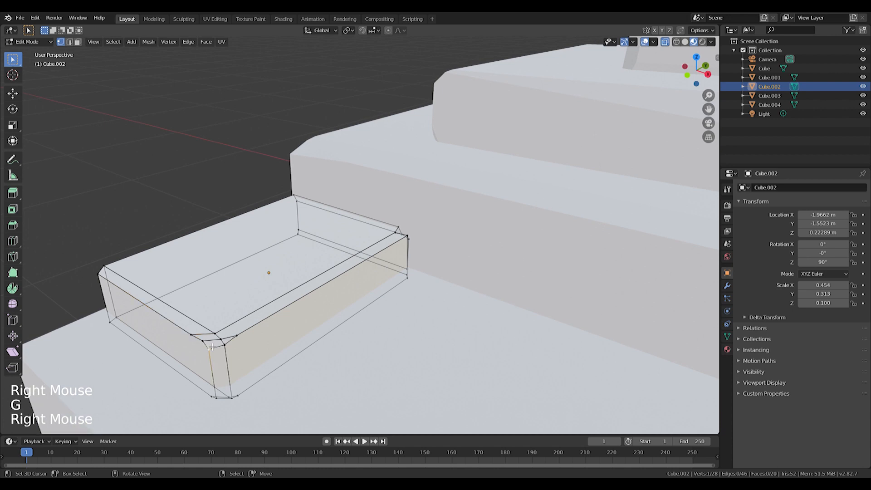
key("g")
key("Tab")
- Raise the corner block slightly to about 0.231 m in Z on the base
middle_click_drag(208, 356, 328, 281)
scroll(191, 349, "down", 2)
scroll(266, 315, "down", 2)
key("g")
middle_click_drag(417, 284, 366, 265)
left_click(366, 265)
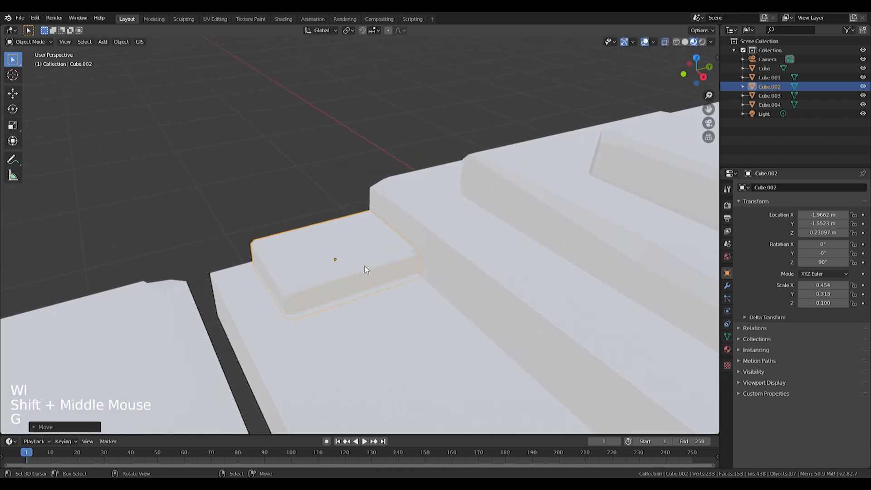
- Move the separated middle slab to the base's front-left corner and scale it down to about 0.23 of its size
key("KP_7")
scroll(368, 266, "down", 5)
middle_click_drag(426, 358, 385, 341, "shift")
right_click(385, 342)
scroll(459, 351, "down", 3)
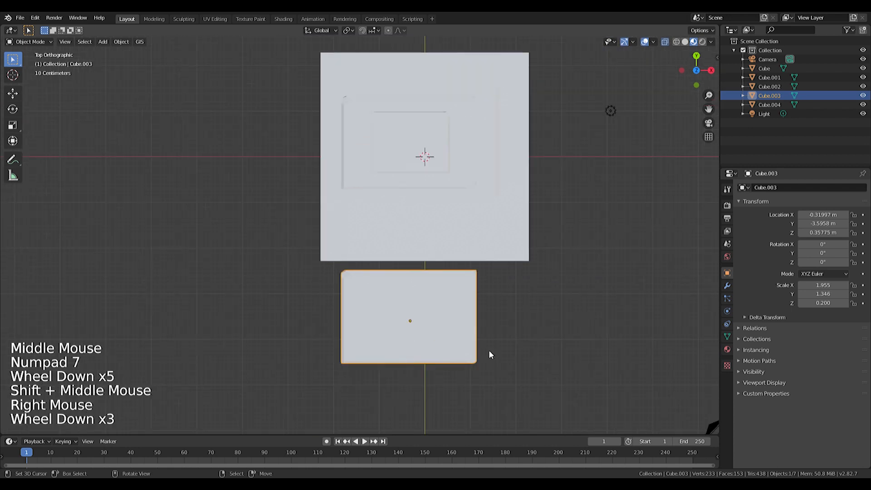
key("g")
left_click(423, 260)
scroll(424, 260, "up", 3)
key("s")
left_click(379, 243)
- Thicken the second small slab along Z to a scale of about 0.094 and raise it above the first block
scroll(380, 243, "up", 2)
middle_click_drag(380, 243, 408, 196)
scroll(356, 195, "up", 3)
key("s")
key("z")
left_click(468, 155)
key("g")
left_click(441, 142)
- Shrink the second slab further, rotate it to about -104° around Z and position it over the first block
middle_click_drag(442, 142, 441, 268)
key("KP_7")
key("g")
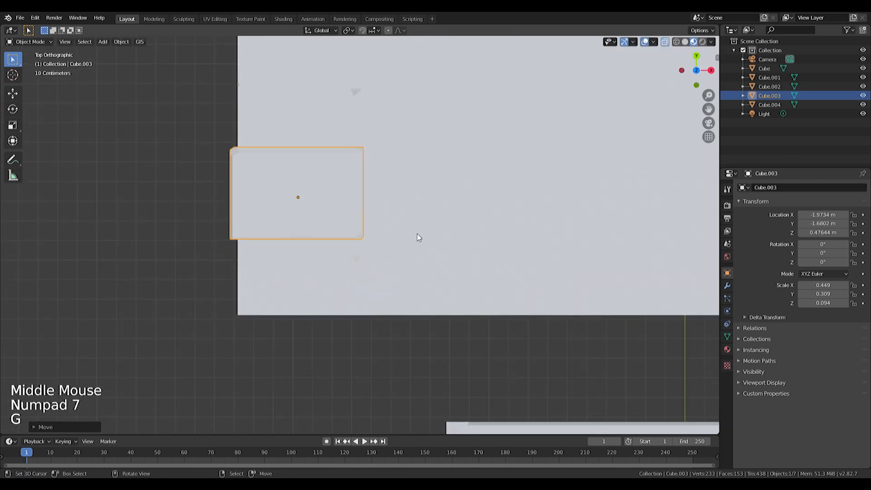
key("s")
key("r")
key("g")
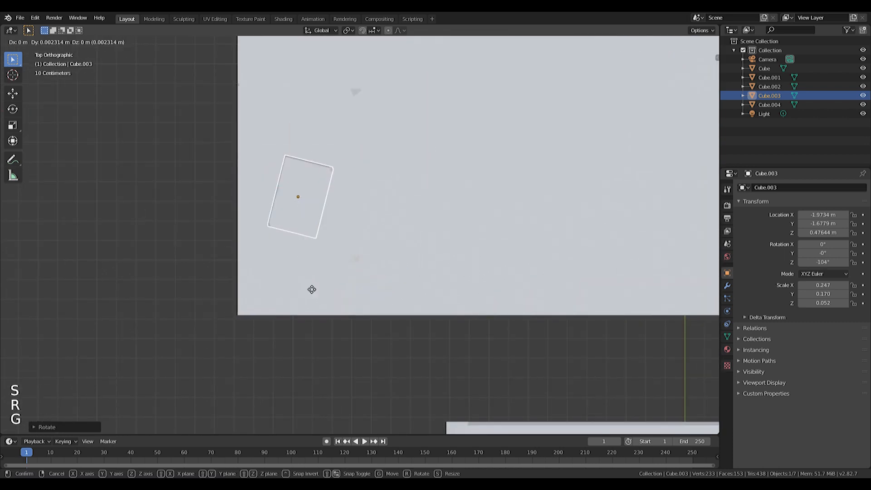
left_click(292, 282)
- Thicken the second slab along Z to a scale of about 0.074 and lower it onto the first block
scroll(428, 227, "up", 2)
middle_click_drag(292, 282, 437, 356)
key("s")
key("z")
left_click(466, 391)
key("x")
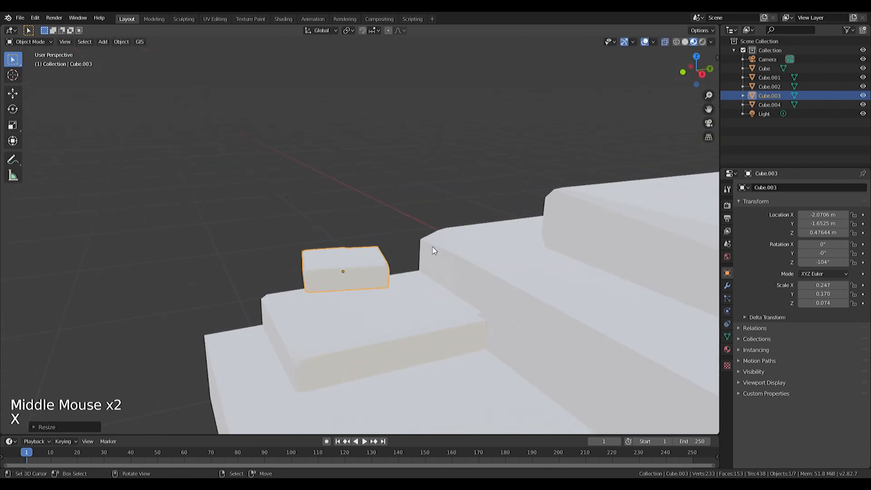
key("g")
key("z")
left_click(437, 275)
- Enlarge the second slab to an X scale of about 0.279, recentre it on the first block and adjust its height to about 0.35 m
key("KP_7")
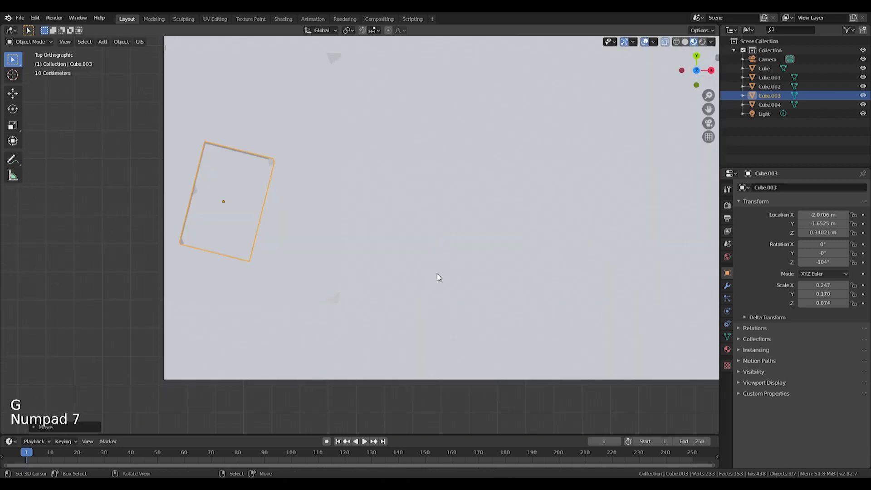
key("s")
key("g")
left_click(412, 245)
mouse_move(412, 245)
middle_mouse_down()
mouse_move(447, 274)
mouse_move(388, 312)
mouse_move(405, 256)
middle_mouse_up()
scroll(447, 273, "down", 1)
key("g")
key("z")
left_click(537, 267)
scroll(460, 272, "down", 4)
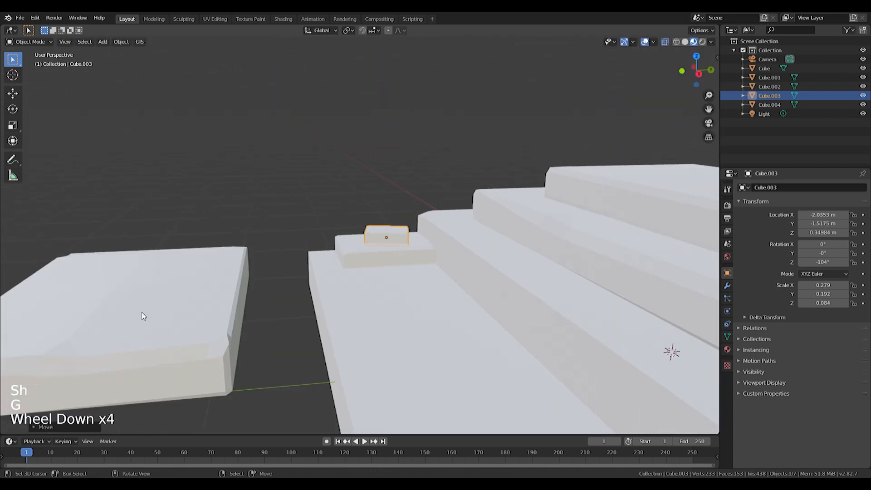
- Move the remaining separated slab to the base's front-left corner and scale it down to an X scale of about 0.358
right_click(141, 312)
key("KP_7")
key("g")
left_click(218, 218)
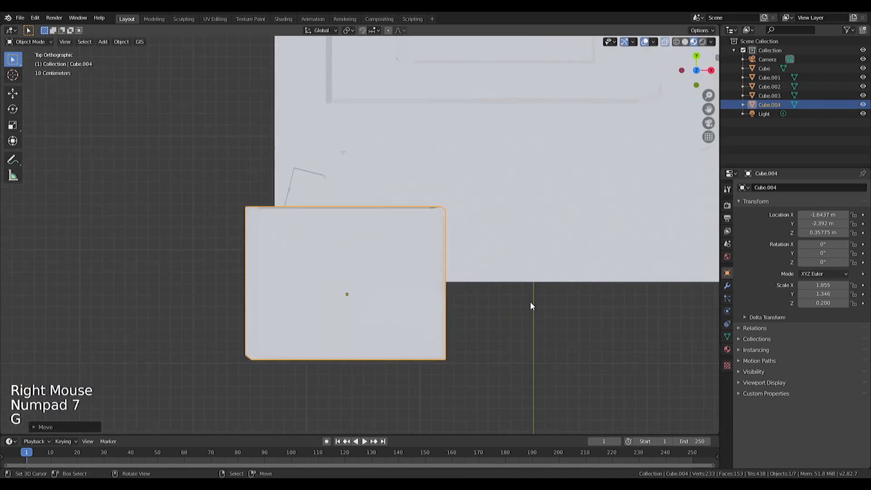
key("s")
left_click(380, 293)
- Position the third small slab beside the two stacked blocks at the base's corner and lower it toward the base
scroll(382, 293, "up", 3)
key("g")
left_click(325, 263)
middle_click_drag(324, 263, 329, 170)
key("KP_7")
key("g")
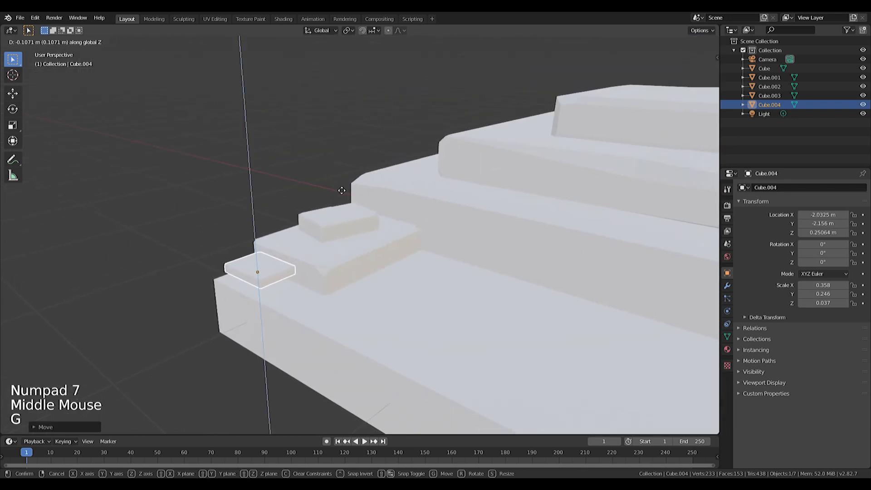
left_click(338, 189)
- Thicken the third slab along Z to a scale of about 0.066 and lower it into the base's surface
key("s")
key("z")
left_click(468, 242)
key("g")
key("z")
left_click(472, 250)
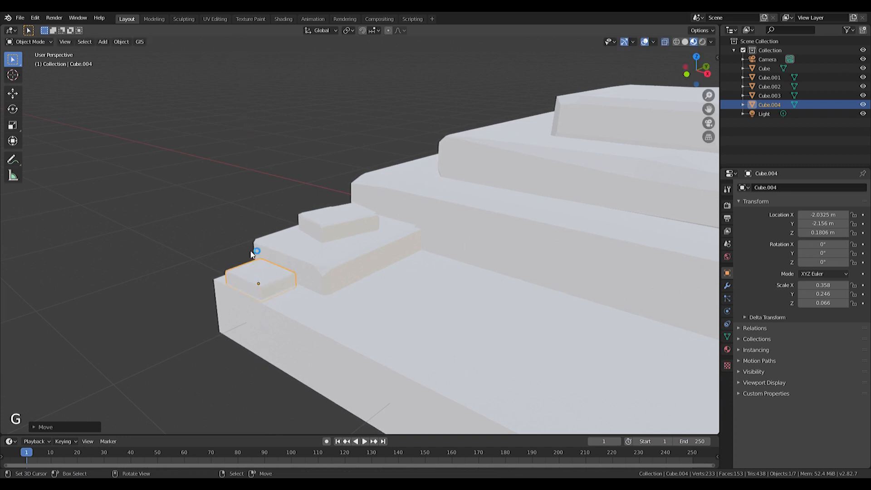
- Duplicate the first small block and place the copy on the base's front-right area
middle_click_drag(348, 265, 255, 265)
scroll(255, 266, "down", 3)
key("KP_7")
right_click(341, 244)
middle_click_drag(417, 186, 249, 247, "shift")
key("shift+d")
left_click(590, 242)
middle_click_drag(590, 241, 536, 187)
- Rotate the duplicated block -90° around Z and shorten it along X to a scale of about 0.312
type("r")
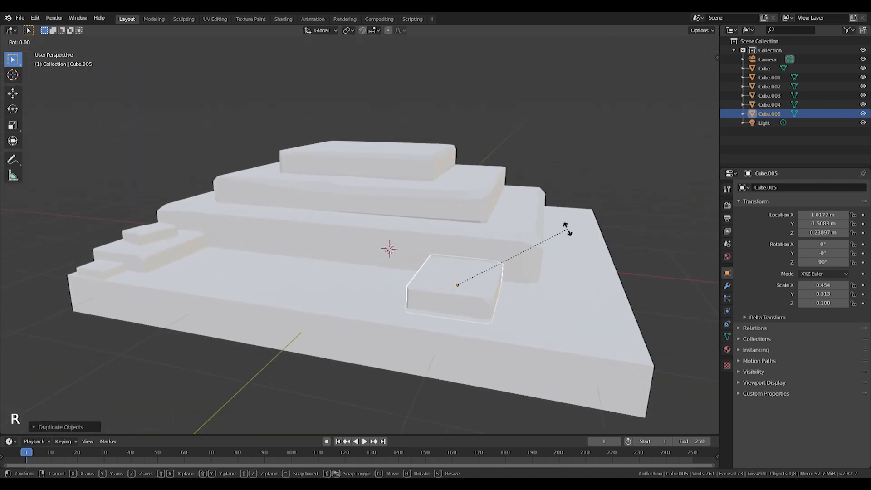
type("z90-")
key("Return")
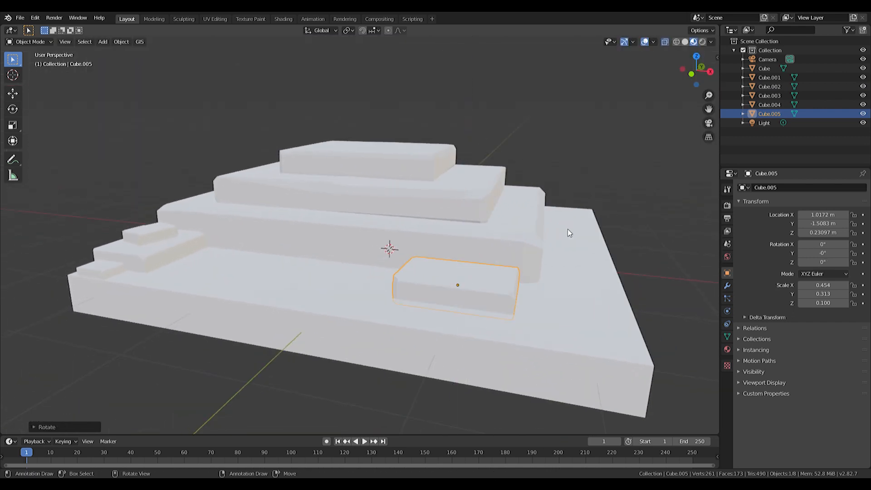
key("s")
key("x")
left_click(502, 284)
middle_click_drag(502, 285, 454, 314)
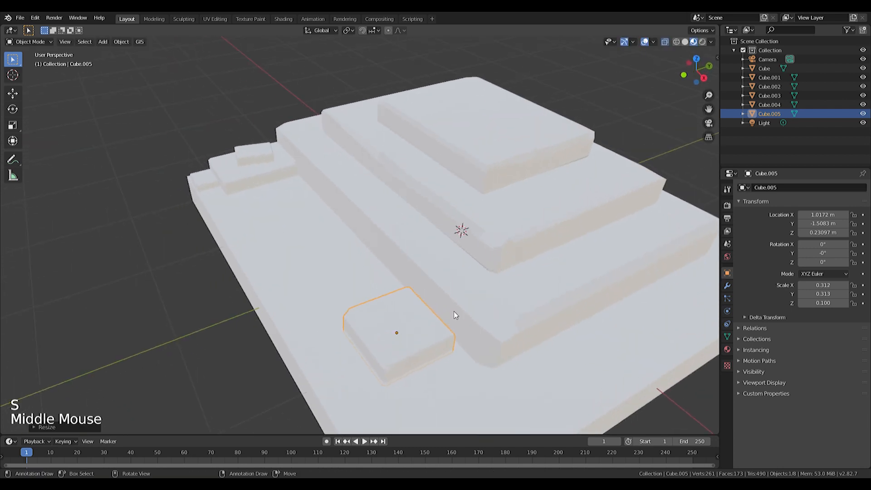
- Narrow the duplicated block along Y to a scale of about 0.246 and slide it along Y against the stepped stack
key("s")
key("y")
left_click(471, 329)
key("g")
key("y")
left_click(487, 325)
middle_click_drag(487, 325, 374, 304)
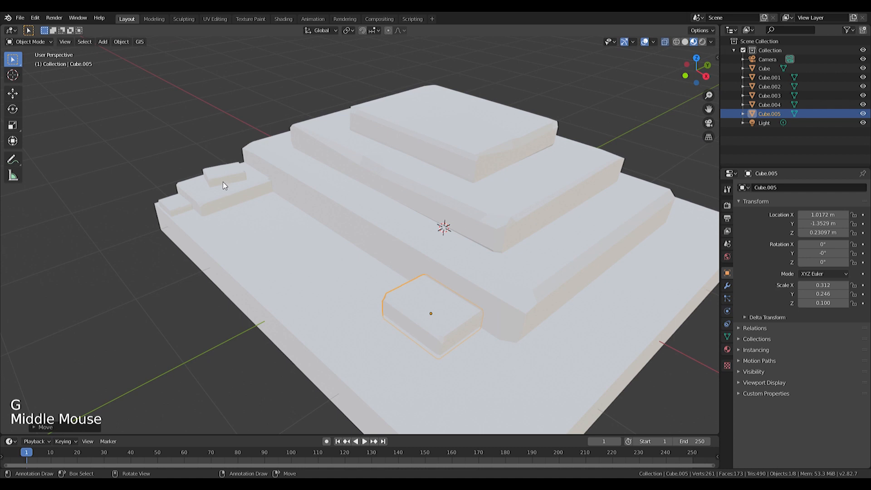
- Move the third small slab from the front-left corner to the duplicated block on the base's right side
right_click(172, 202)
right_click(173, 203)
key("KP_7")
key("g")
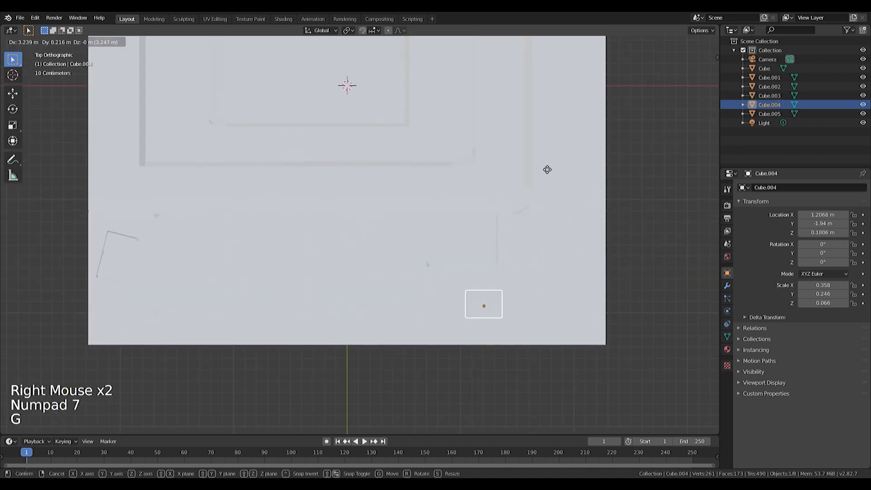
left_click(566, 258)
scroll(567, 261, "up", 3)
key("KP_3")
key("KP_1")
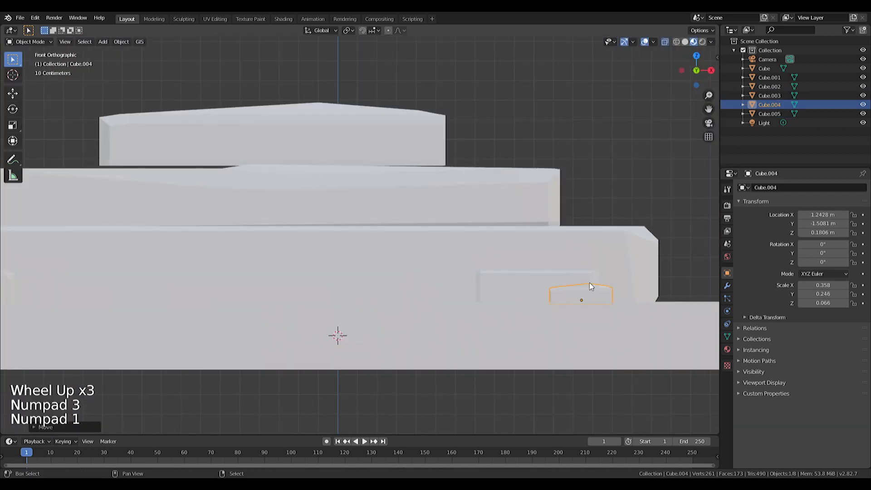
- Stand the small slab upright by rotating it to -90° around Y and raise it above the base
middle_click_drag(589, 282, 557, 256, "shift")
scroll(557, 256, "up", 2)
key("r")
key("r")
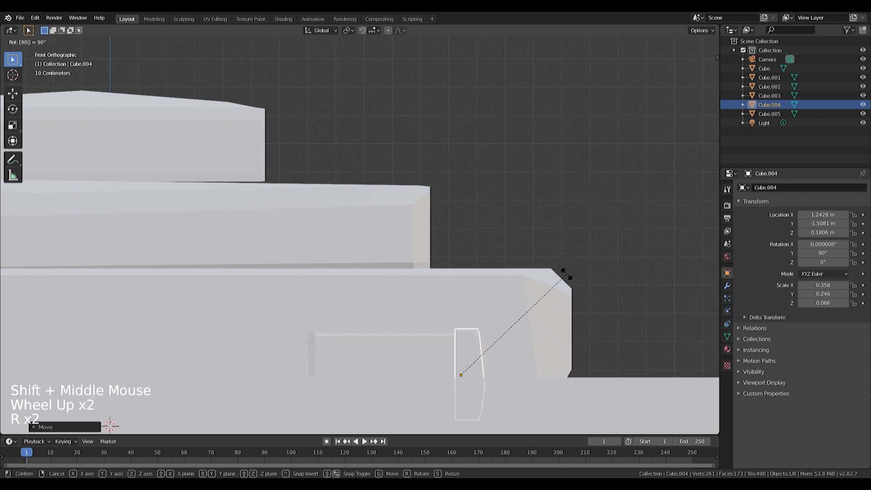
key("Return")
key("g")
left_click(594, 220)
- Thicken the upright slab along X to a local Z scale of about 0.122 and place it at the block's outer end
key("s")
key("x")
left_click(711, 222)
key("g")
left_click(676, 243)
key("s")
key("x")
left_click(662, 264)
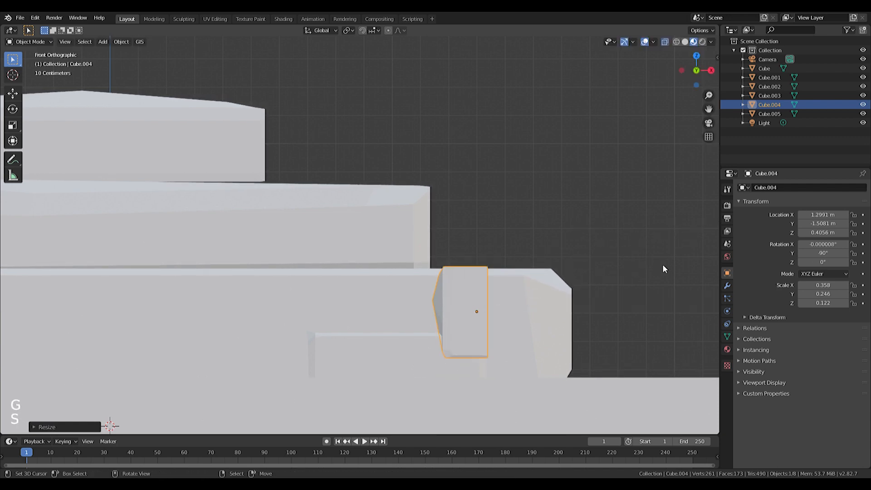
- Stretch the upright slab along Y to a scale of about 0.398 and shift it toward the small block's outer end
middle_click_drag(662, 263, 555, 303)
key("s")
key("y")
left_click(609, 321)
key("g")
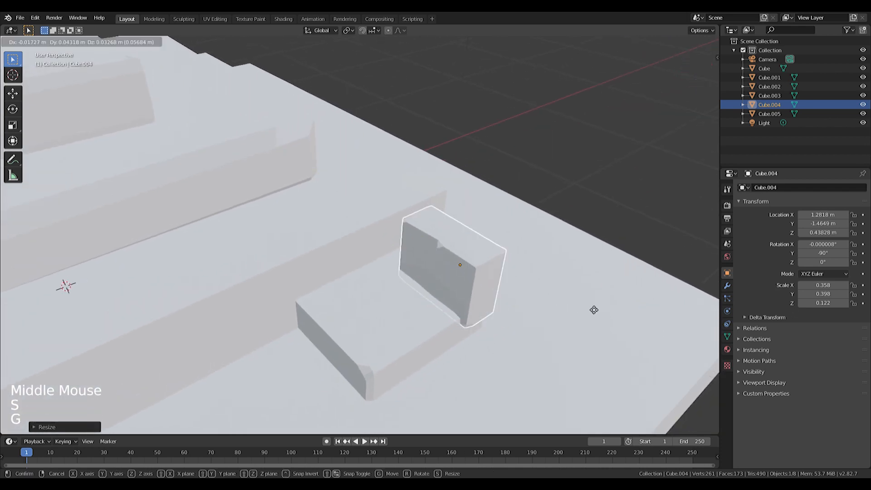
left_click(580, 306)
- Lengthen the upright slab further along Y and reposition it across the small block's outer end
key("s")
key("y")
left_click(646, 331)
middle_click_drag(646, 330, 498, 281)
scroll(583, 335, "up", 2)
key("g")
left_click(537, 311)
- Adjust the upright slab's Y scale to about 0.544 and slide it along Y through the block's end
middle_click_drag(537, 311, 553, 340)
scroll(511, 322, "down", 1)
key("s")
key("y")
left_click(541, 337)
key("g")
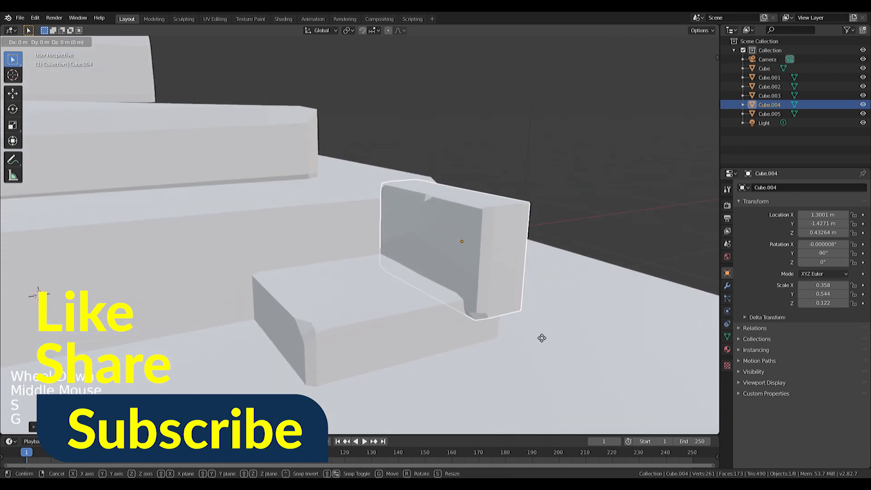
key("y")
left_click(531, 335)
- Add a Boolean modifier with the Difference operation to the small flat block, using the upright slab as the cutting object
middle_click_drag(531, 335, 489, 326)
scroll(488, 326, "down", 1)
right_click(383, 334)
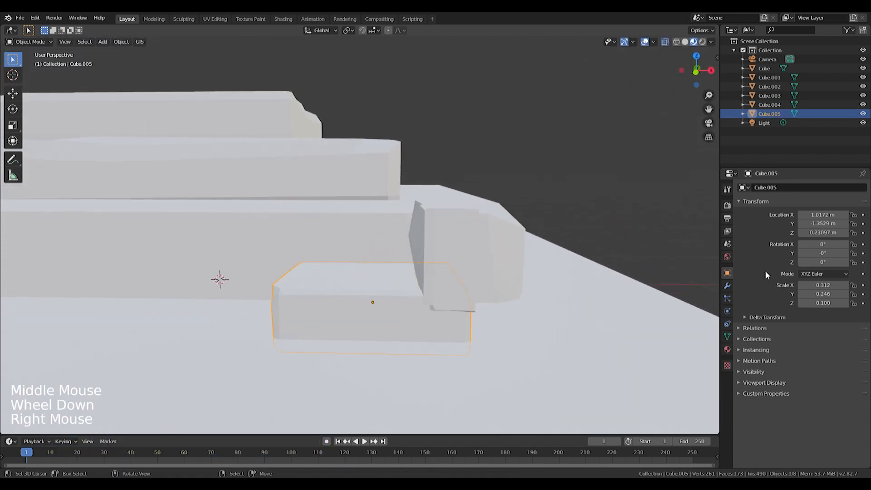
left_click(727, 285)
left_click(770, 188)
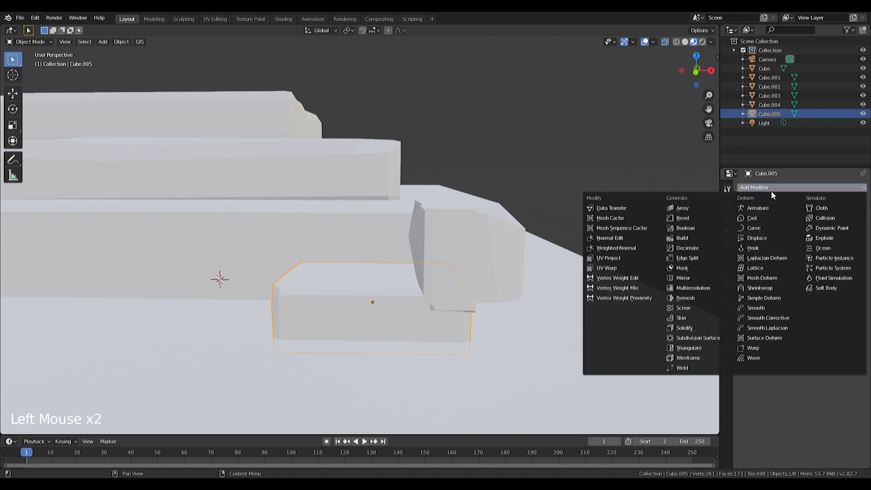
left_click(676, 228)
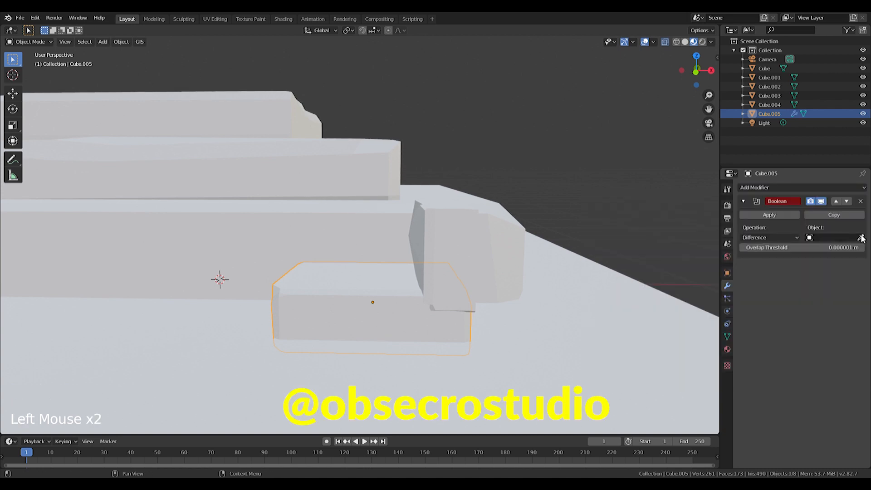
left_click(448, 244)
- Temporarily hide the upright cutter slab to examine the notch in the small block, and restore it
middle_click_drag(448, 244, 458, 249)
right_click(453, 243)
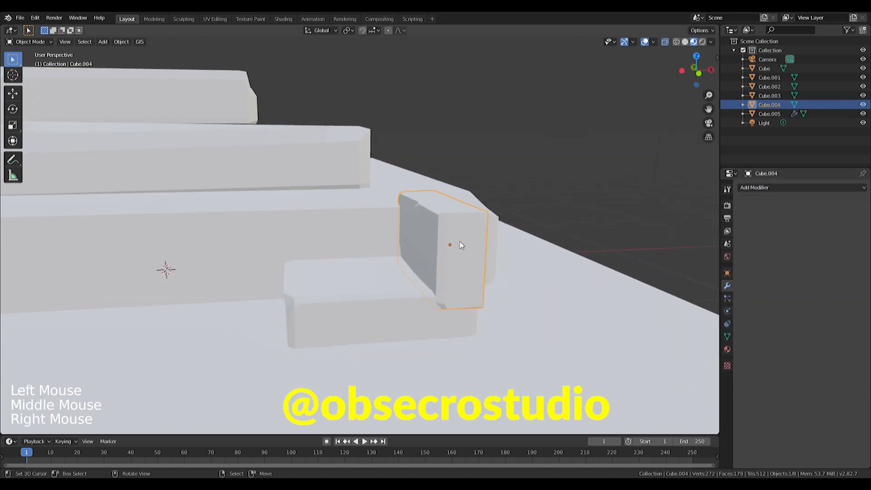
left_click(863, 105)
middle_click_drag(500, 210, 385, 289)
scroll(449, 240, "down", 1)
scroll(449, 241, "up", 1)
scroll(449, 241, "down", 2)
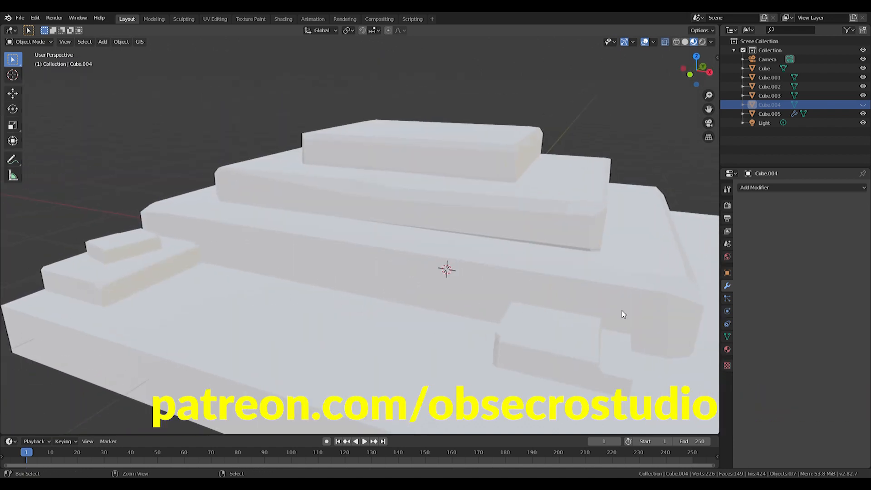
key("ctrl+z")
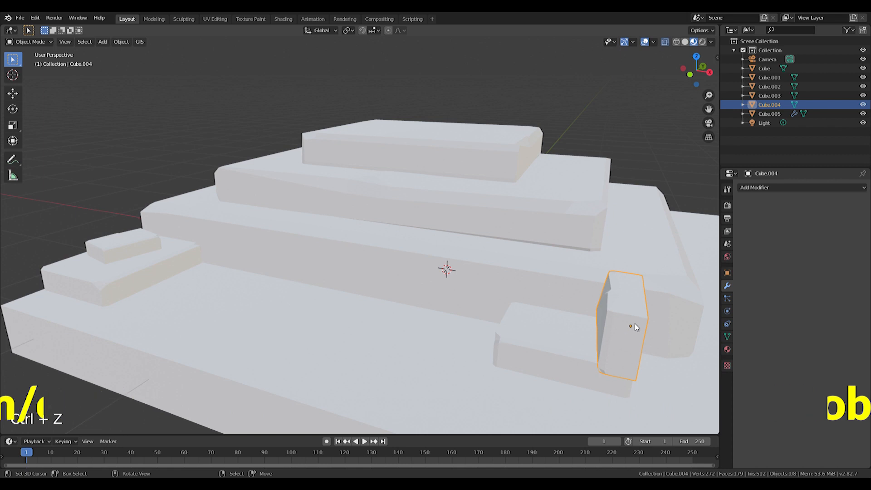
- Duplicate the upright cutter slab onto the open front-left area of the base and hide the original cutter
key("KP_7")
key("shift+d")
left_click(198, 405)
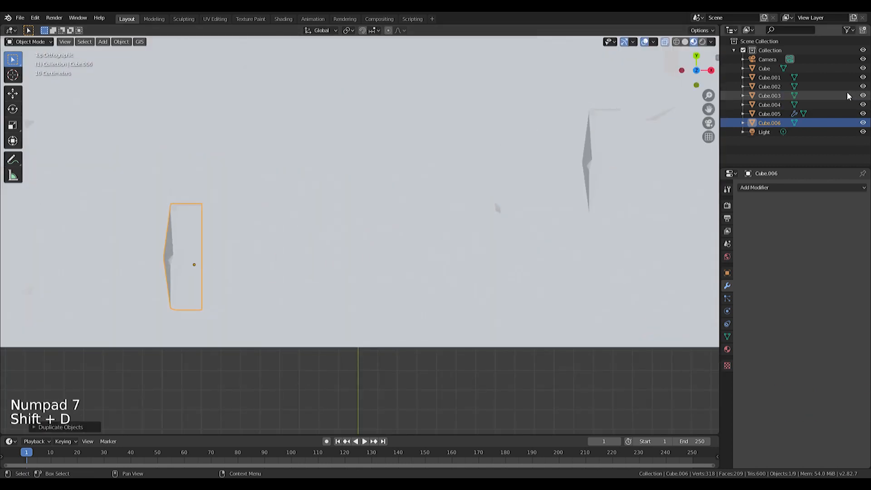
right_click(594, 148)
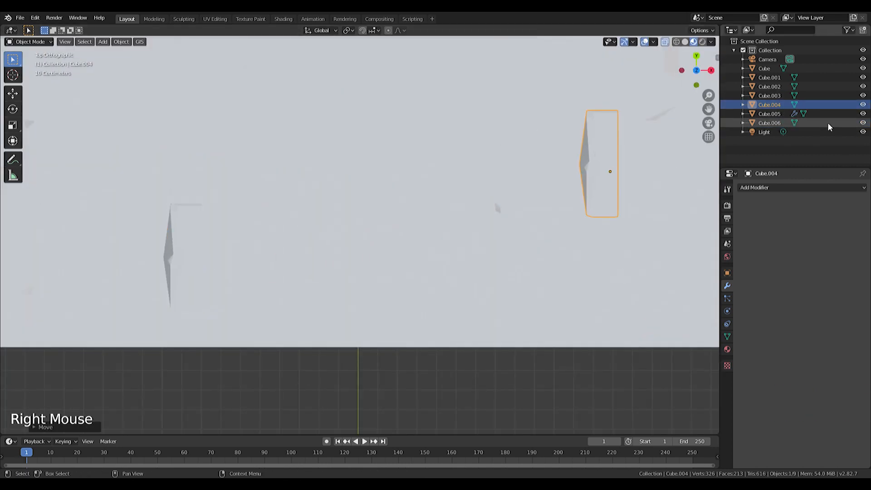
key("ctrl+z")
left_click(863, 105)
middle_click_drag(360, 237, 335, 204, "shift")
middle_click_drag(313, 209, 276, 138)
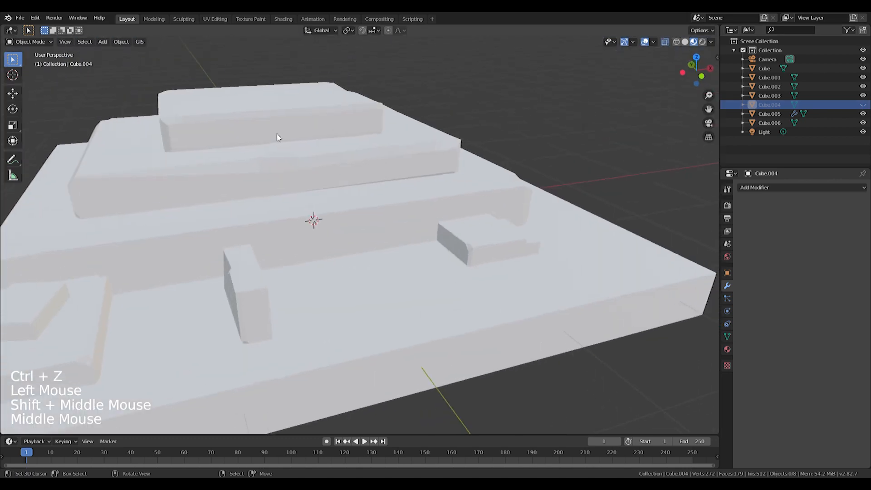
- Lay the duplicated slab flat by rotating it around Y, and turn it -90° around Z
right_click(249, 260, "shift")
key("r")
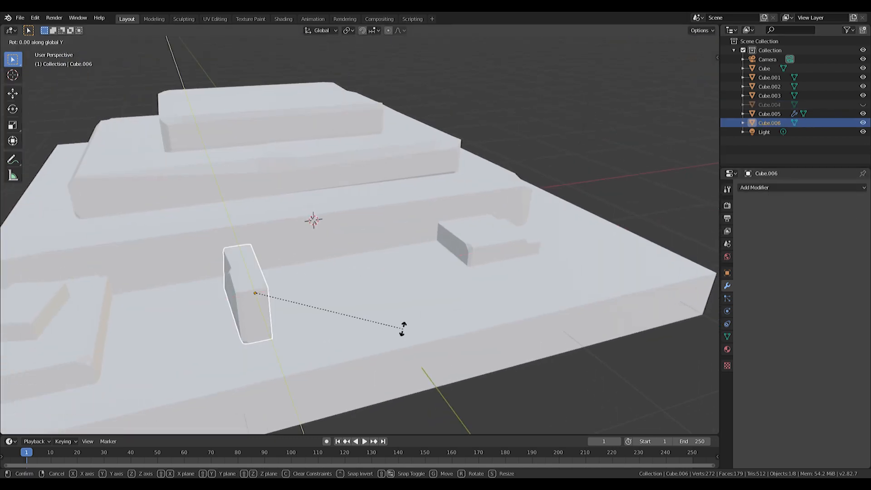
key("0")
key("Return")
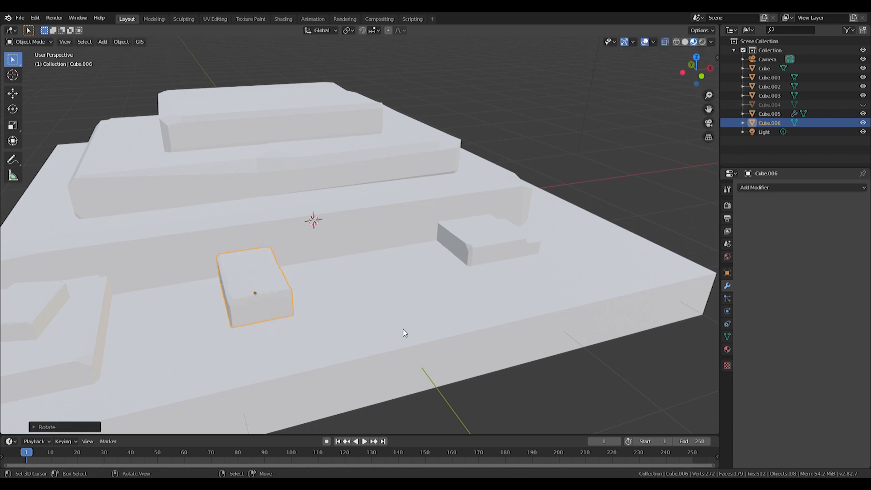
key("r")
key("0")
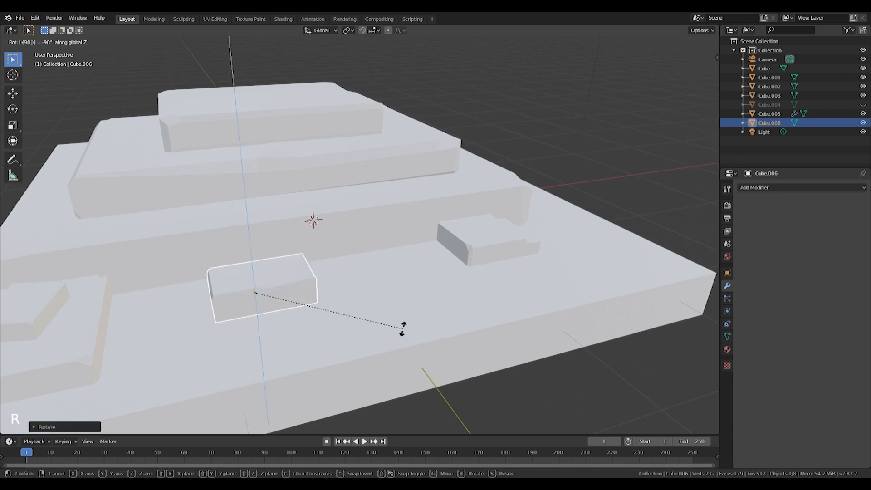
key("Return")
- Move the flattened slab to the base's front-left corner beside the existing small slabs
key("KP_7")
middle_click_drag(402, 328, 706, 405, "shift")
key("r")
right_click(553, 258)
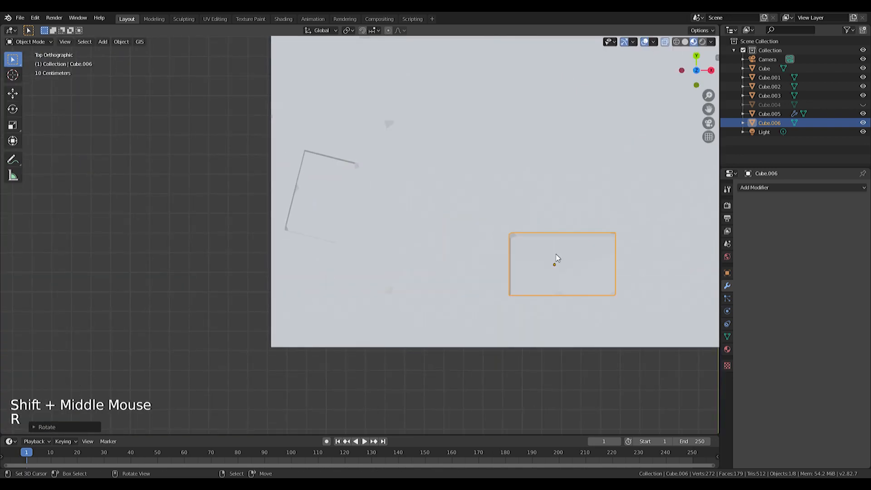
key("g")
left_click(329, 300)
middle_click_drag(385, 272, 347, 190)
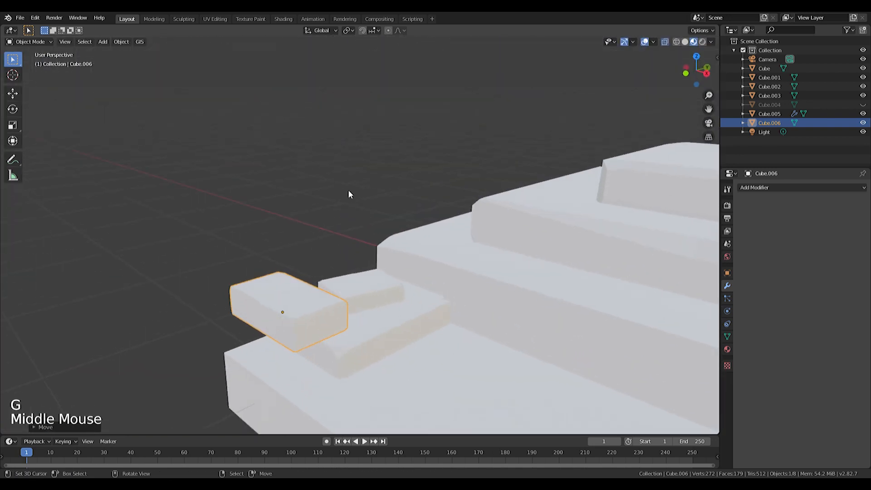
- Shrink the corner slab and lower it along Z so it rests on the base next to the stacked slabs
key("f")
key("g")
key("z")
left_click(377, 281)
key("s")
left_click(389, 290)
key("g")
key("g")
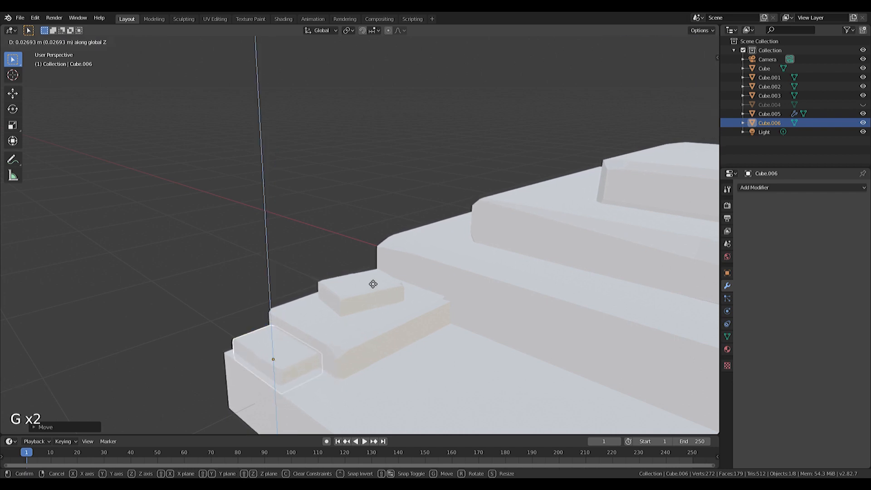
left_click(371, 287)
- Duplicate the small corner slab and move the copy over to the notched block on the base's right side
middle_click_drag(371, 286, 272, 287, "shift")
scroll(303, 300, "down", 4)
key("KP_7")
key("shift+d")
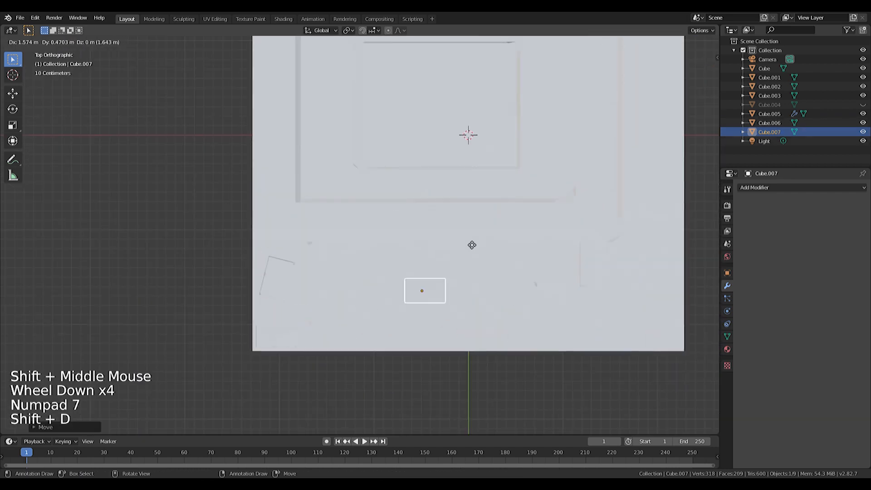
scroll(630, 245, "up", 2)
middle_click(630, 246)
middle_click_drag(630, 243, 408, 277, "shift")
key("g")
left_click(414, 272)
- Turn the new slab copy around Z and scale it to suit the notched block
middle_click_drag(437, 244, 420, 268, "shift")
key("r")
key("z")
left_click(417, 300)
key("s")
left_click(416, 298)
- Set the small slab on top of the notched block and refine its size
scroll(420, 300, "up", 3)
key("g")
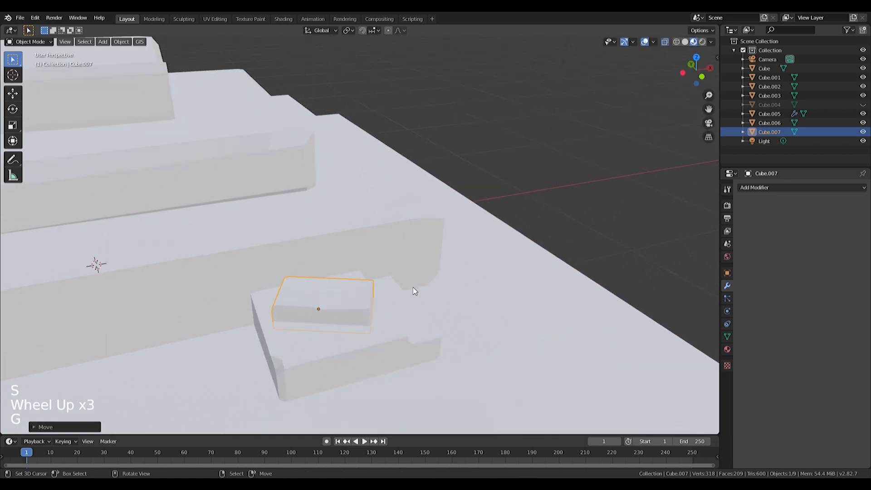
left_click(410, 294)
scroll(409, 297, "up", 1)
middle_click_drag(405, 299, 399, 304)
key("s")
left_click(380, 307)
- Unhide the cutter slab and tilt it so the notch in the small block is slanted
left_click(862, 105)
right_click(378, 270)
middle_click_drag(428, 302, 396, 255)
key("r")
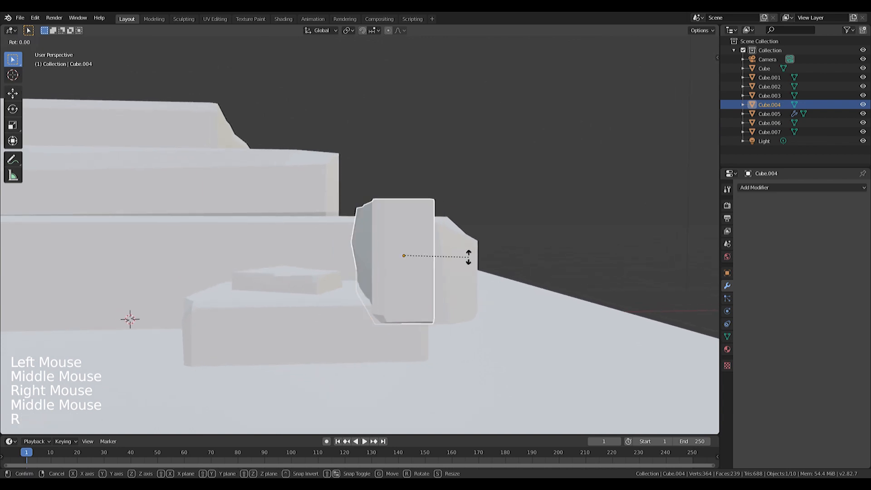
left_click(478, 274)
key("h")
key("ctrl+z")
- Shift the tilted cutter slightly outward along X, fine-tune its position at the block's end, and hide it
key("g")
key("x")
left_click(496, 274)
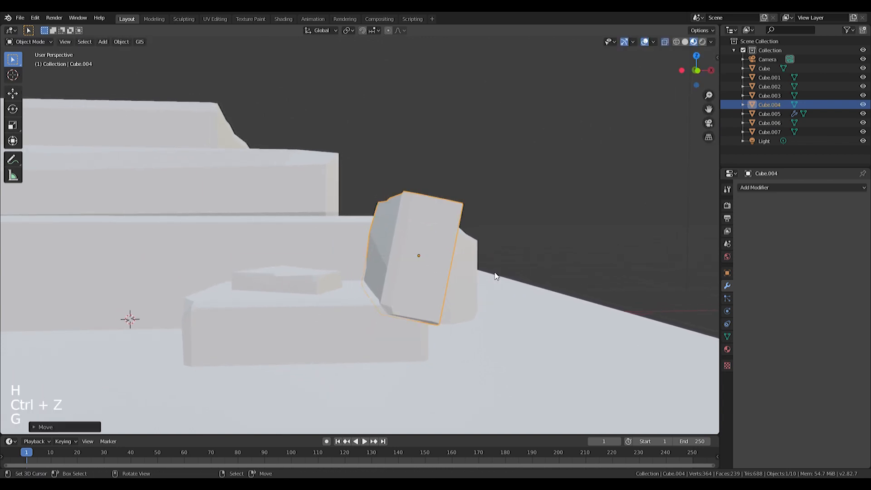
key("g")
key("z")
key("g")
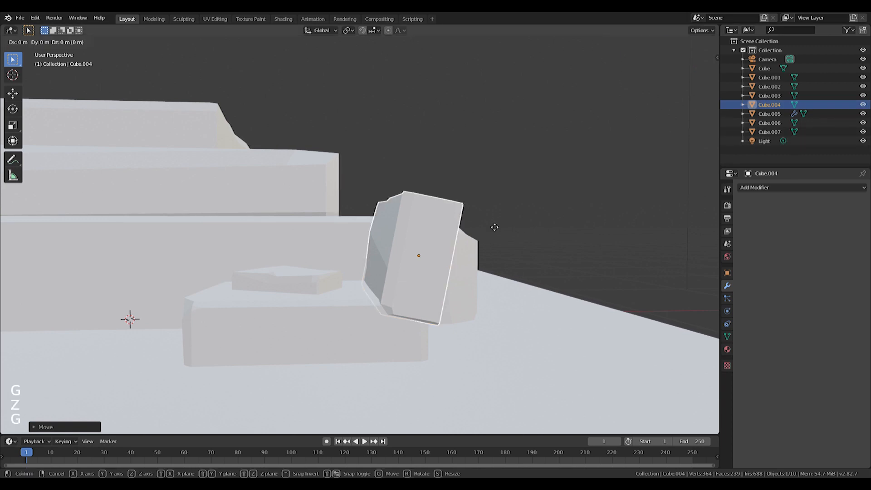
left_click(499, 257)
left_click(863, 105)
- Duplicate the notched block together with its top slab and place the pair near the base's right edge toward the back
middle_click_drag(497, 222, 460, 247)
scroll(426, 259, "down", 4)
middle_click_drag(362, 277, 299, 407, "shift")
scroll(336, 286, "down", 2)
right_click(344, 285)
right_click(345, 285, "shift")
key("KP_7")
key("shift+d")
- Rotate the duplicated block and slab in top view to give them a different orientation along the base's edge
key("r")
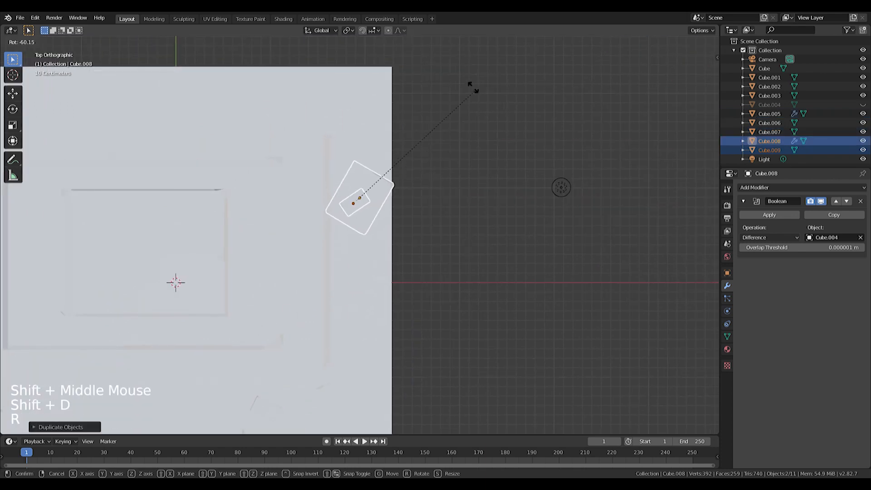
scroll(388, 226, "up", 2)
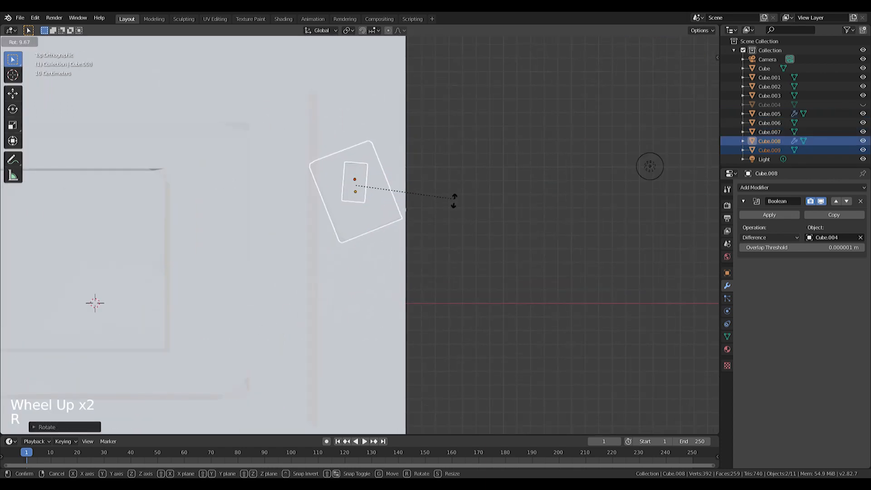
left_click(308, 370)
key("r")
left_click(485, 187)
- Select the duplicated lower block on its own and adjust its size
right_click(398, 169)
key("s")
right_click(392, 159)
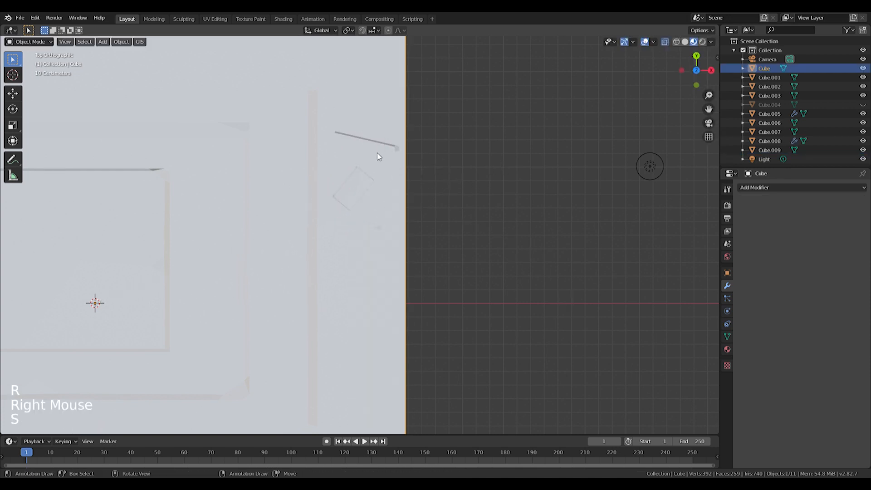
right_click(390, 159)
key("s")
left_click(424, 171)
- Reposition the small slab on top of the duplicated block and turn it around Z
middle_click_drag(485, 227, 388, 225)
scroll(425, 185, "up", 3)
scroll(388, 225, "up", 2)
right_click(327, 195)
key("g")
left_click(584, 309)
key("r")
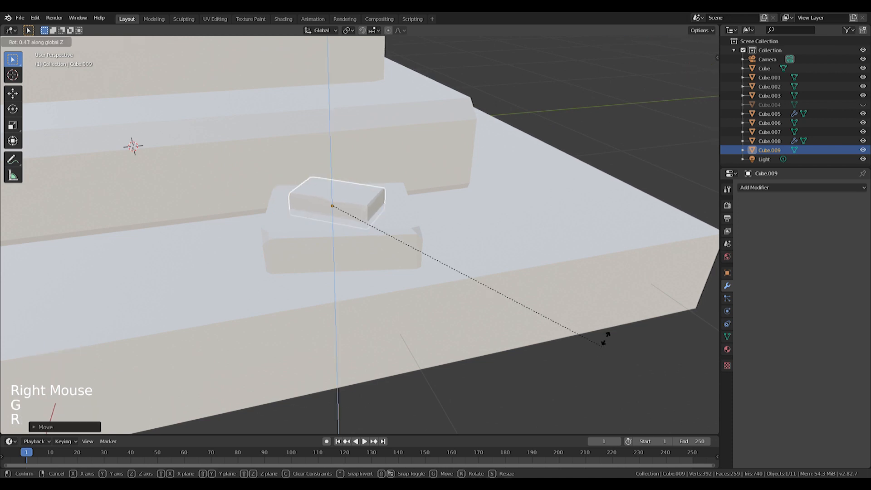
left_click(439, 198)
- Check the whole model through the camera view and save the file
scroll(422, 218, "down", 3)
key("KP_0")
scroll(424, 221, "down", 1)
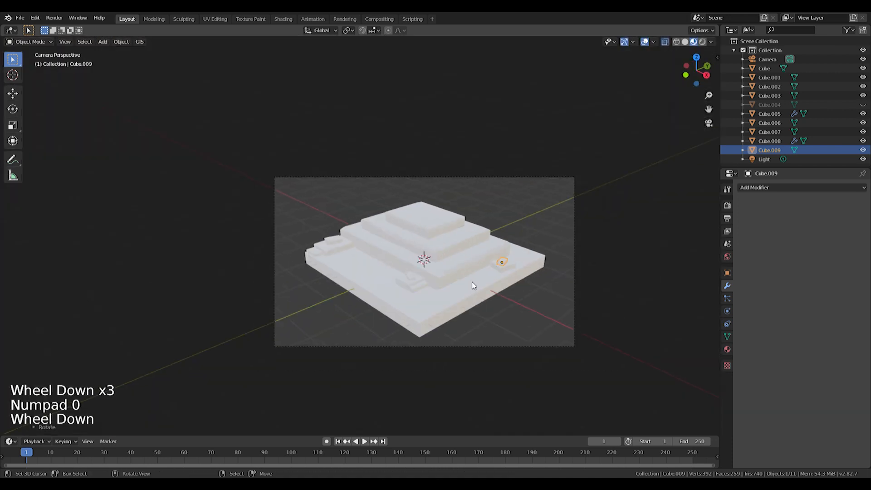
scroll(450, 287, "up", 3)
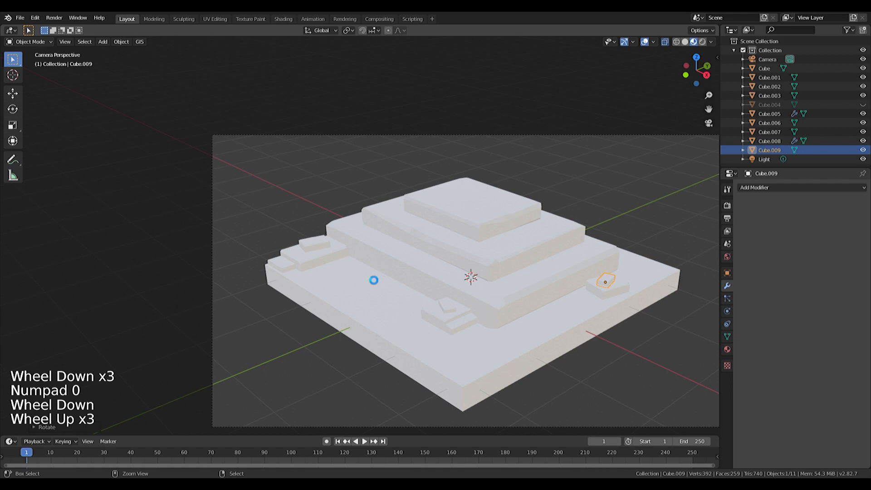
key("ctrl+s")
- Place the 3D cursor on the empty ground in front of the base and add a single-vertex mesh there
middle_click_drag(447, 273, 421, 198)
right_click(363, 178)
key("shift+s")
key("shift+a")
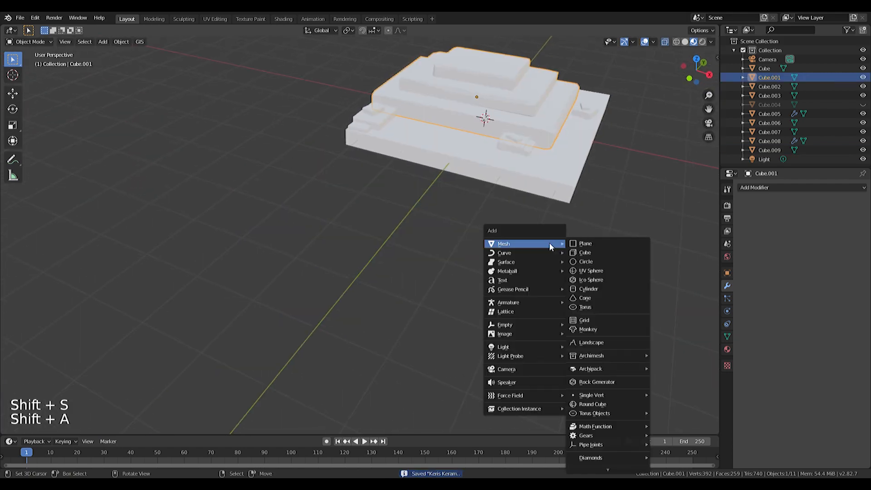
left_click(362, 271)
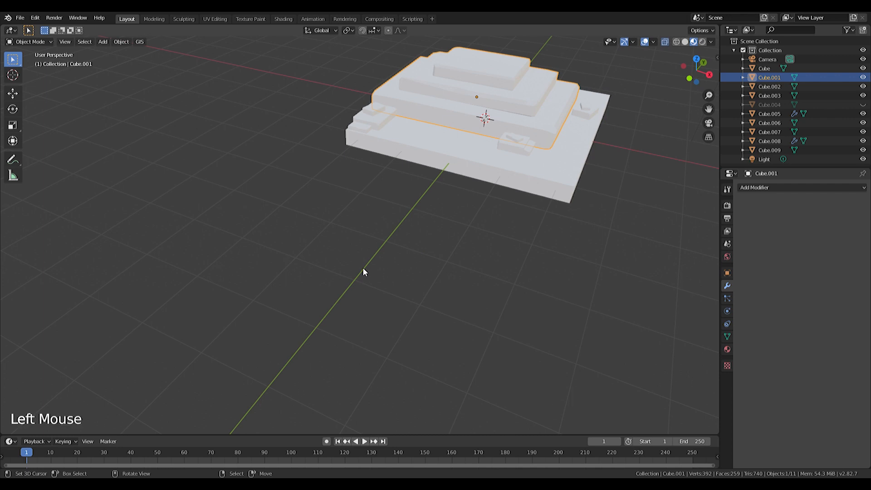
key("shift+a")
mouse_move(419, 257)
mouse_move(464, 173)
left_click(549, 172)
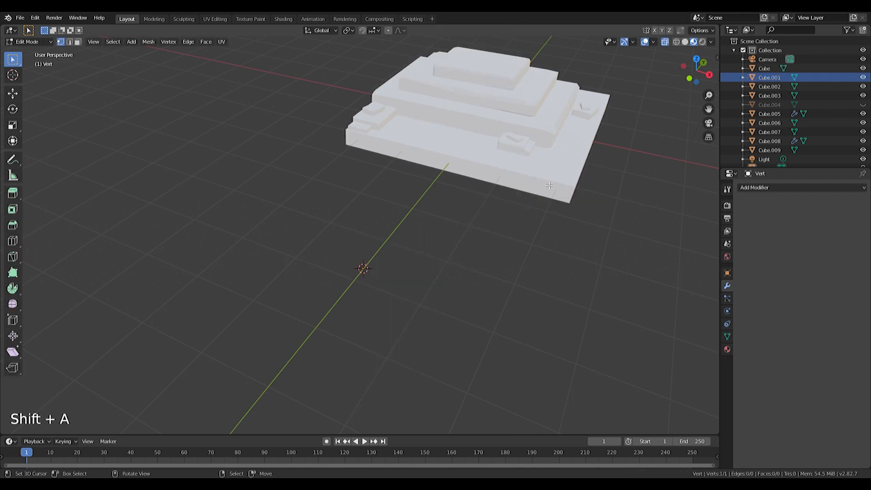
- In top view, extrude the single vertex repeatedly towards negative X to trace a jagged main branch line
key("KP_1")
key("KP_7")
scroll(350, 191, "up", 6)
middle_click_drag(349, 190, 439, 258, "shift")
scroll(359, 277, "up", 2)
scroll(358, 277, "up", 1)
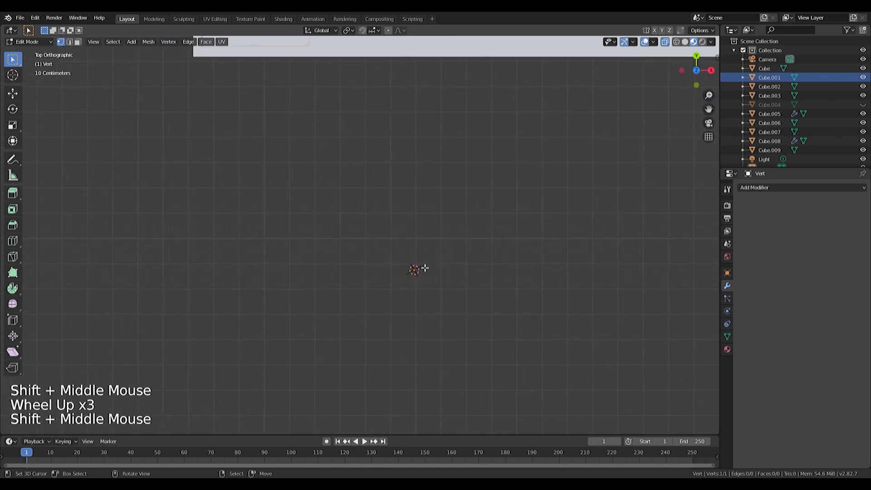
key("r")
key("e")
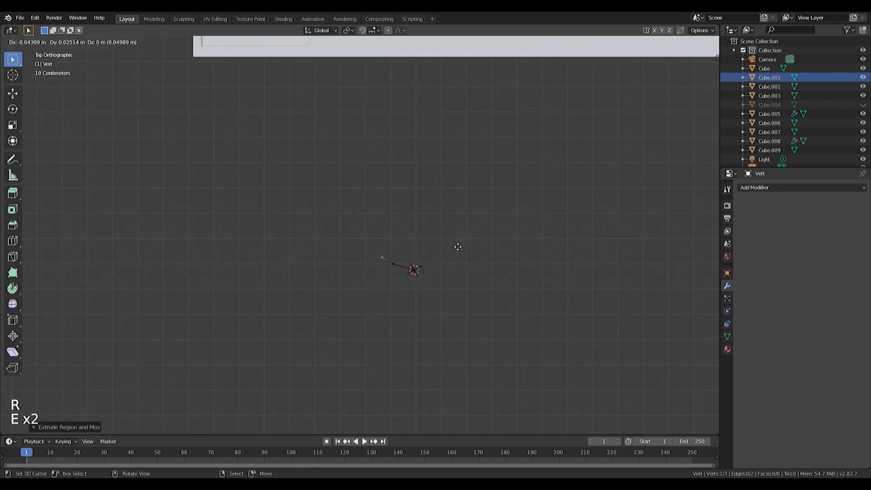
left_click(445, 241)
key("e")
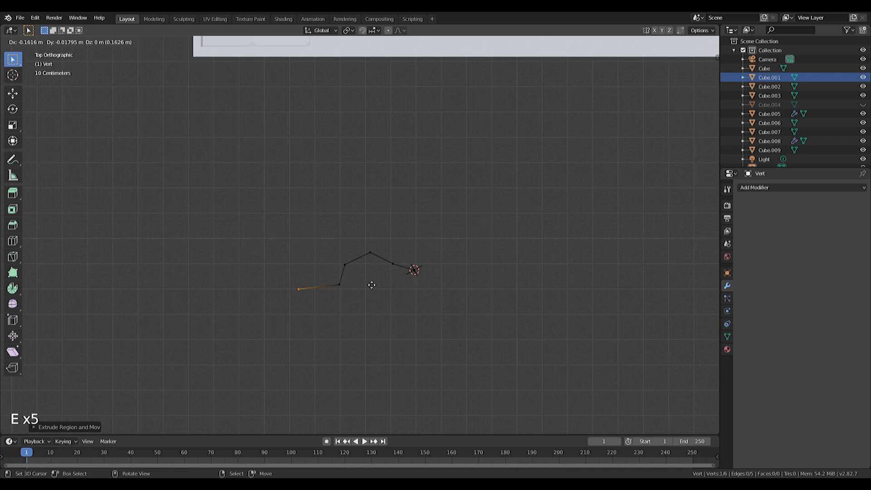
- Extrude forked twigs from the line's far left end and from its lower left bend
right_click(272, 259)
key("e")
right_click(272, 258)
key("e")
left_click(262, 263)
key("e")
right_click(294, 286)
key("e")
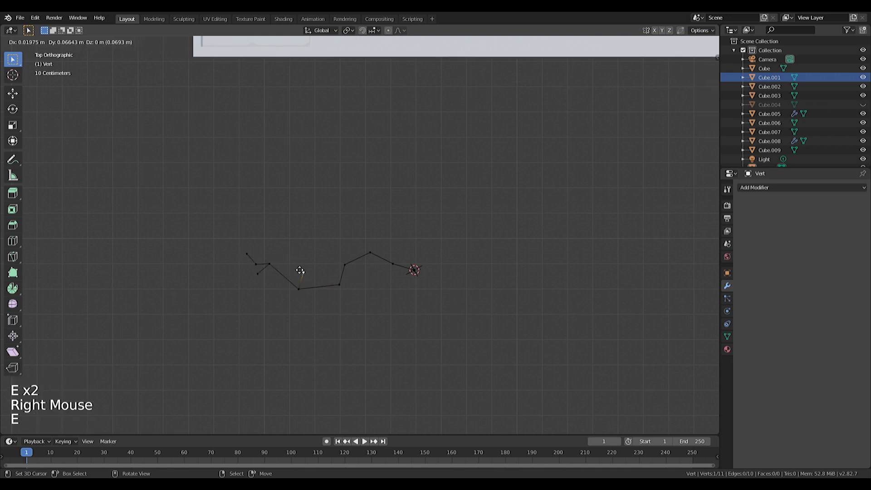
right_click(286, 250)
key("e")
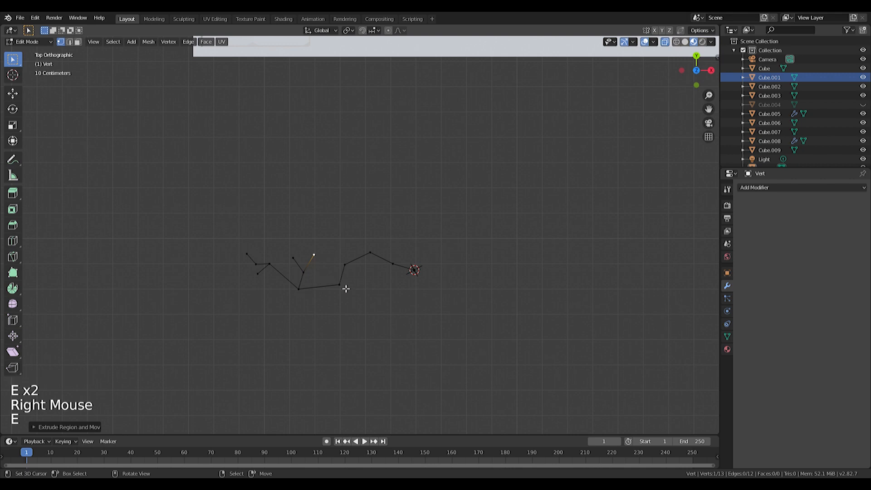
- Extrude short side twigs from the two middle bends of the branch, one below and a forked one above
right_click(345, 285)
key("e")
right_click(369, 253)
key("e")
right_click(334, 250)
- Extrude a right-hand branch from the origin vertex, undoing the surplus segments and repositioning its first vertex
key("e")
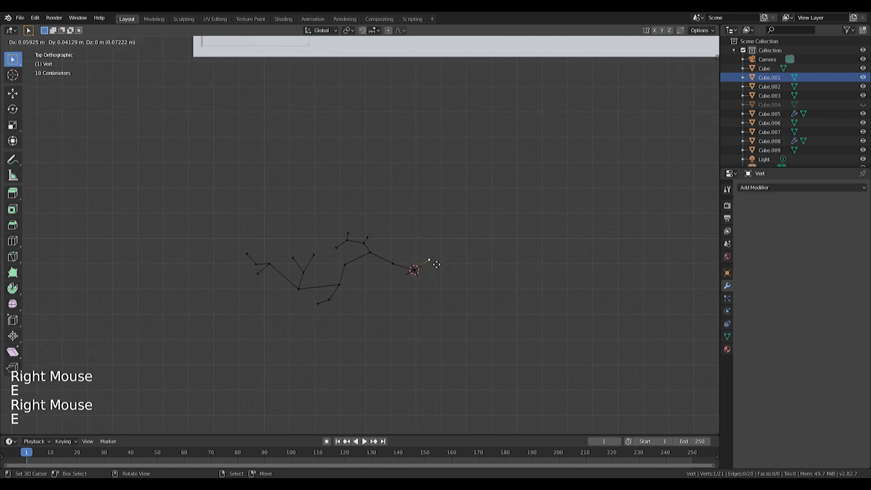
key("ctrl+z")
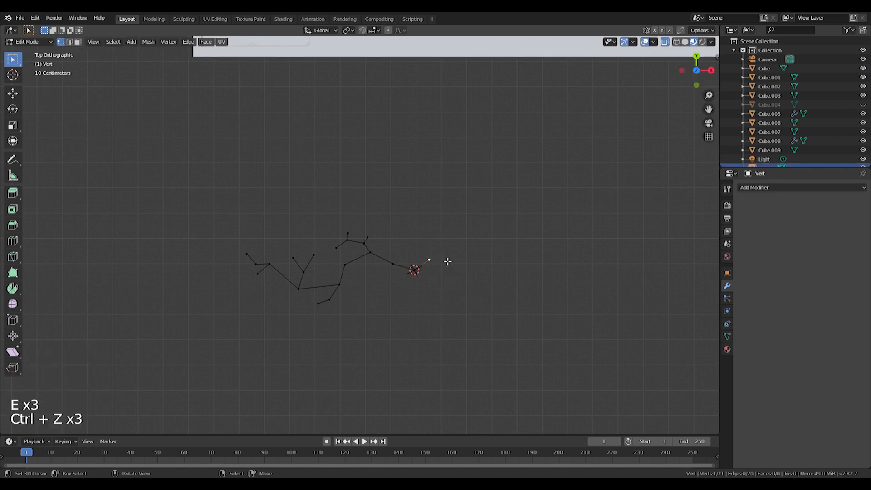
key("g")
left_click(452, 253)
key("e")
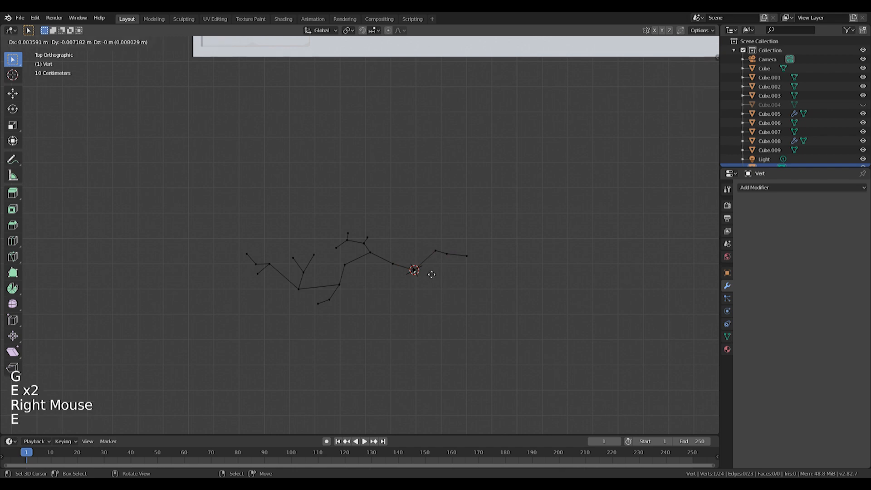
- Extrude extra twigs on the small lower right fork and upwards from the right-hand branch's first bend
right_click(436, 282)
key("e")
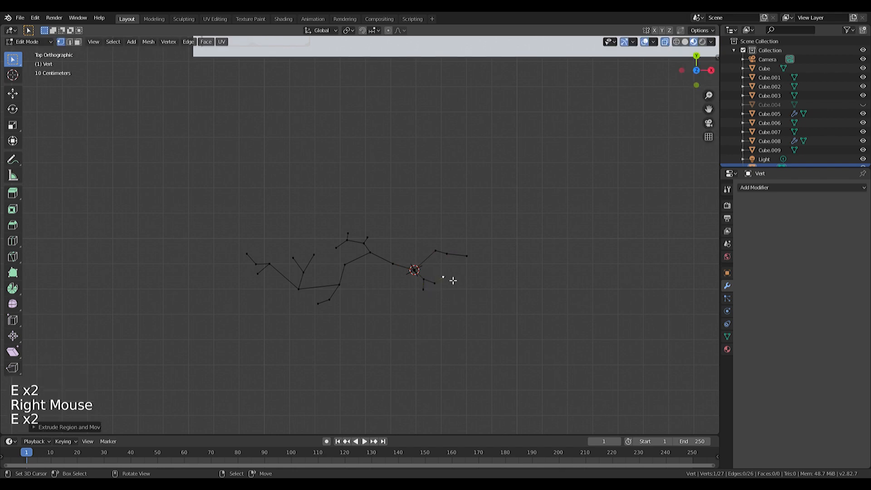
right_click(436, 252)
key("e")
key("ctrl+z")
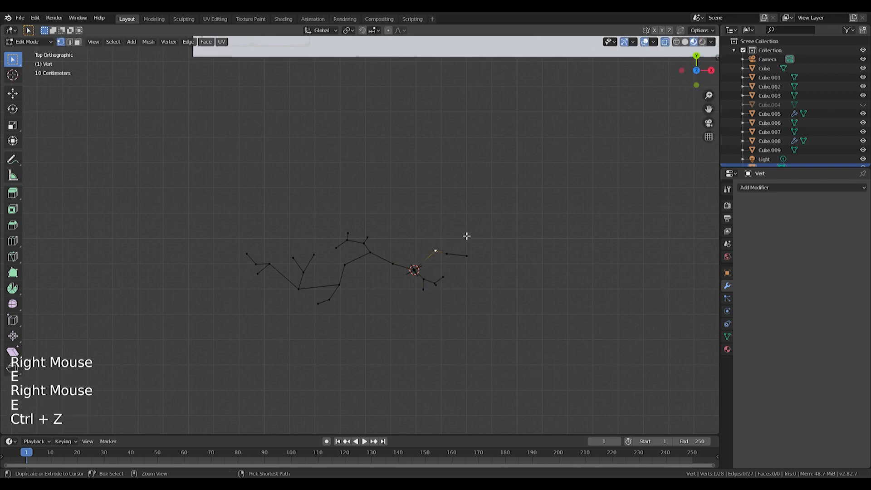
key("g")
right_click(436, 251)
key("e")
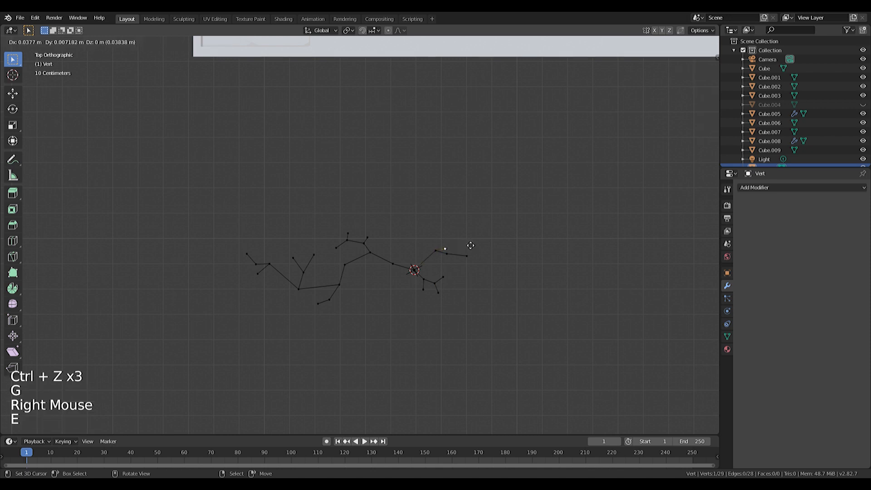
left_click(481, 226)
- Extend the end of the right-hand branch with further segments and split it into small twigs
right_click(468, 258)
key("e")
left_click(478, 267)
key("e")
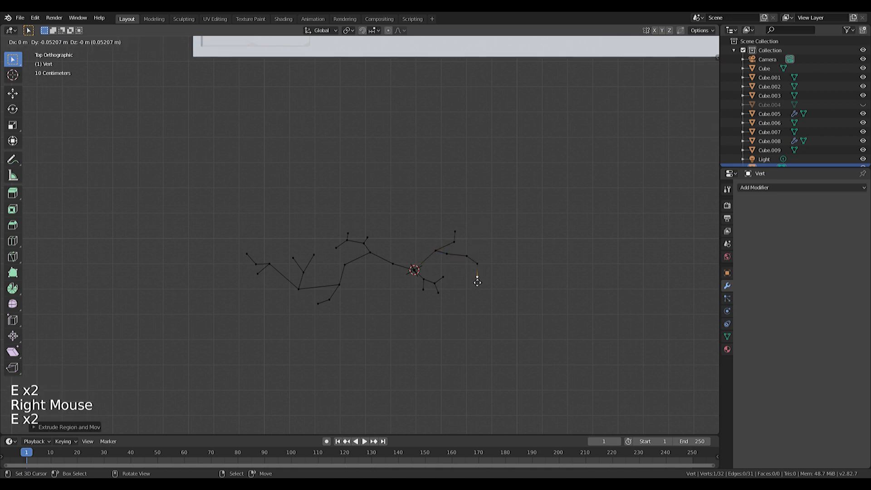
left_click(478, 280)
right_click(479, 268)
key("e")
right_click(478, 251)
key("e")
- Return to Object Mode and, in front view, move the branch line up to just below the base
scroll(458, 245, "down", 2)
middle_click_drag(458, 245, 445, 286)
key("a")
key("KP_Decimal")
scroll(453, 295, "down", 5)
key("KP_1")
scroll(459, 294, "down", 4)
key("Tab")
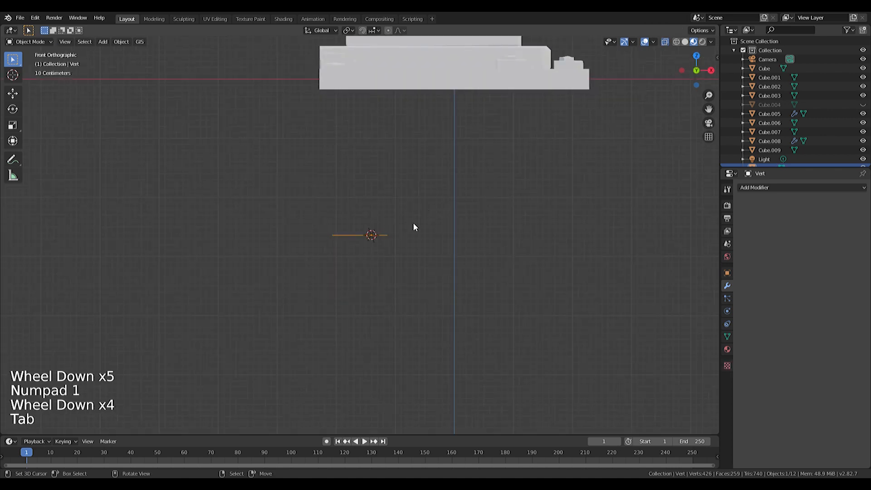
key("g")
- Snap the 3D cursor to the moved branch object
key("shift+a")
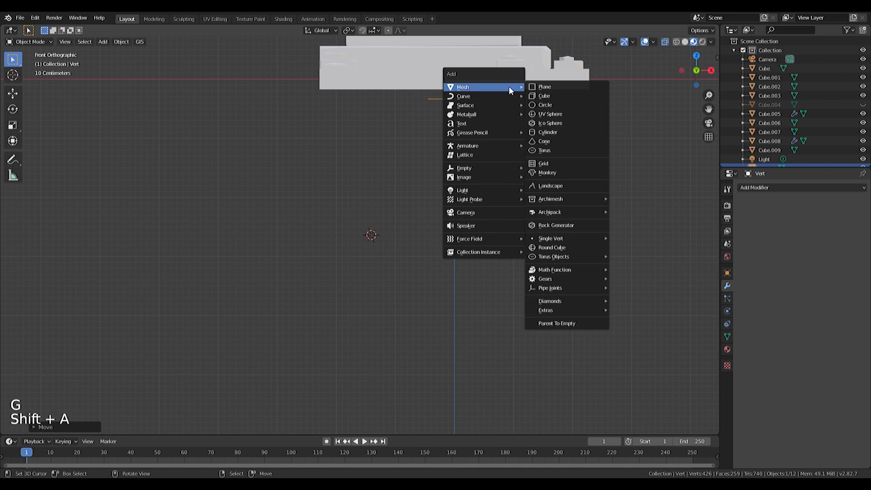
key("shift+s")
key("shift+s")
left_click(340, 279)
- Add a Skin modifier to the branch line and shrink the skin radius of all its vertices
middle_click_drag(584, 130, 589, 204)
scroll(528, 189, "down", 4)
scroll(467, 259, "up", 5)
left_click(744, 187)
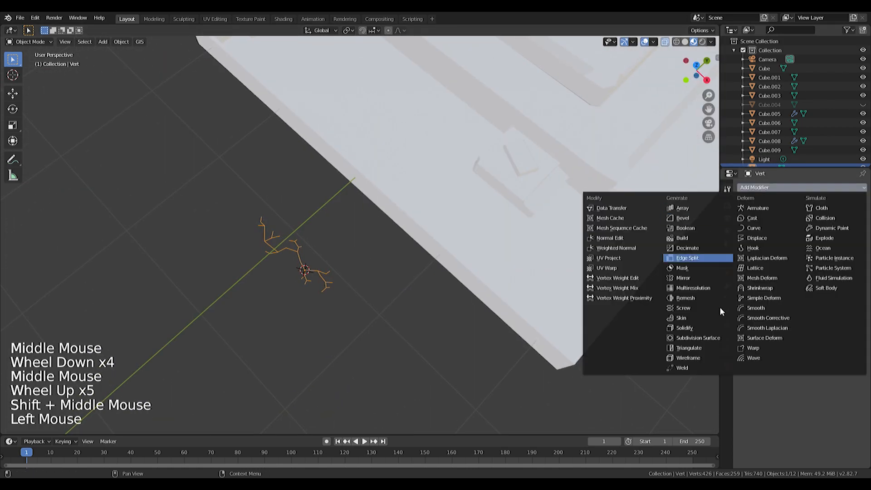
left_click(681, 317)
middle_click_drag(499, 290, 441, 209)
scroll(441, 267, "up", 3)
key("Tab")
key("ctrl+a")
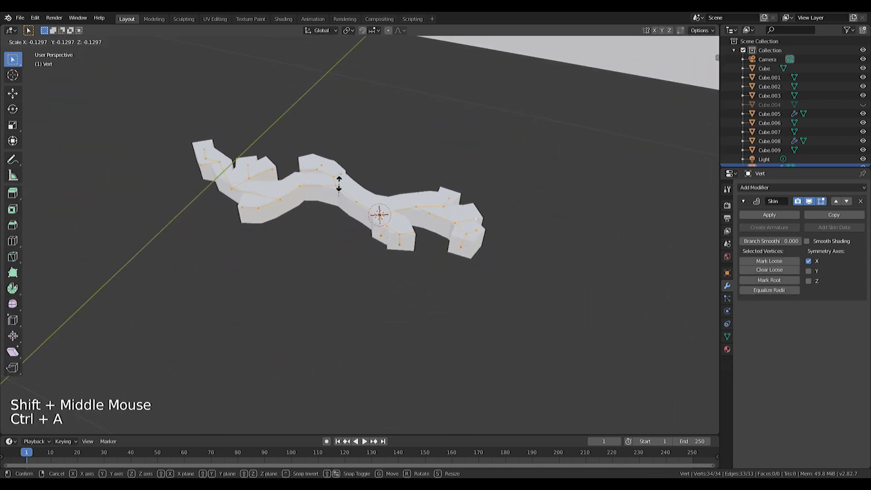
left_click(346, 190)
- Select the end vertices of all twigs and shrink their skin radius to taper the tips
middle_click_drag(347, 192, 394, 254)
middle_click_drag(395, 254, 385, 136, "shift")
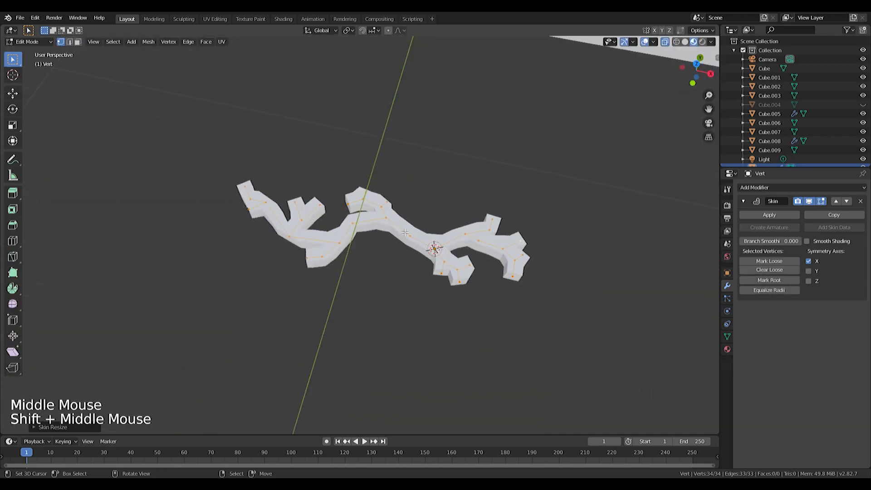
key("KP_Decimal")
scroll(408, 238, "up", 2)
middle_click_drag(408, 237, 386, 245)
right_click(333, 183)
right_click(252, 190, "shift")
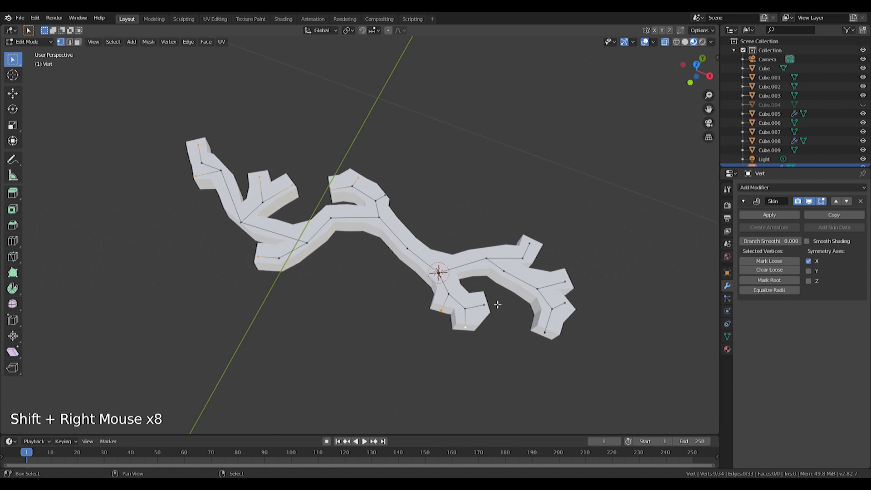
key("ctrl+a")
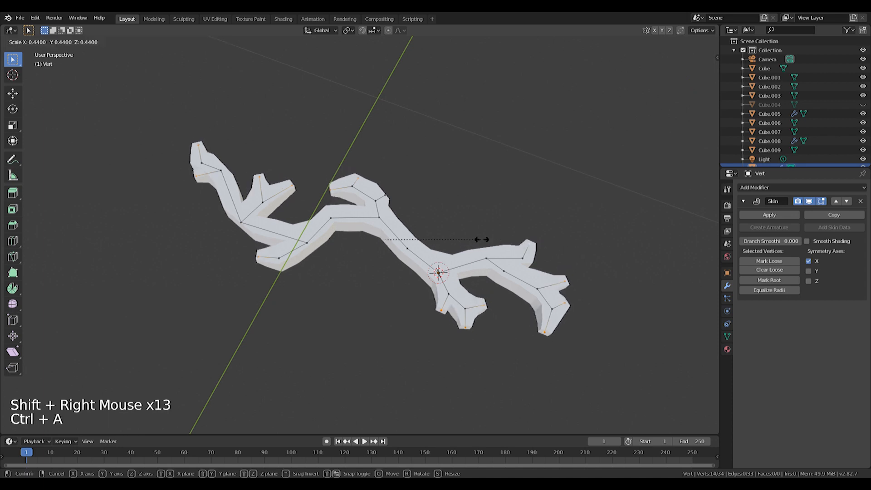
left_click(412, 267)
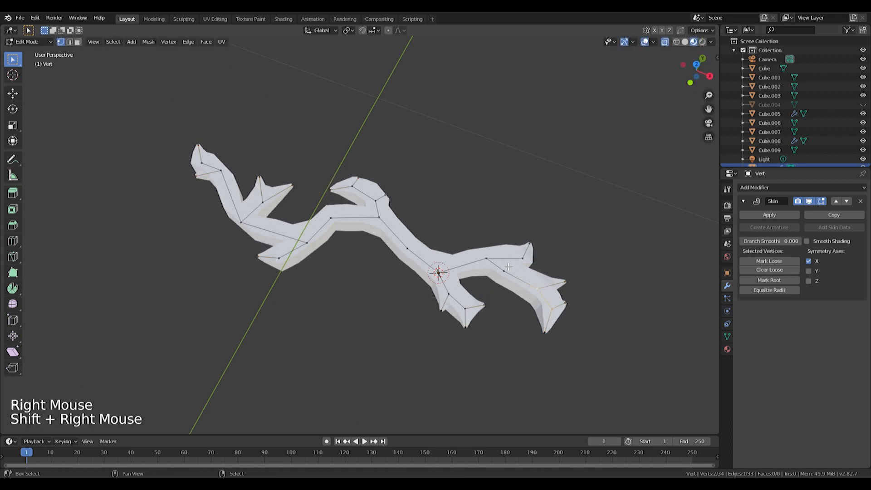
- Reduce the skin radius at the twigs' fork vertices, including the upper middle and lower left twigs
right_click(209, 162, "shift")
key("ctrl+a")
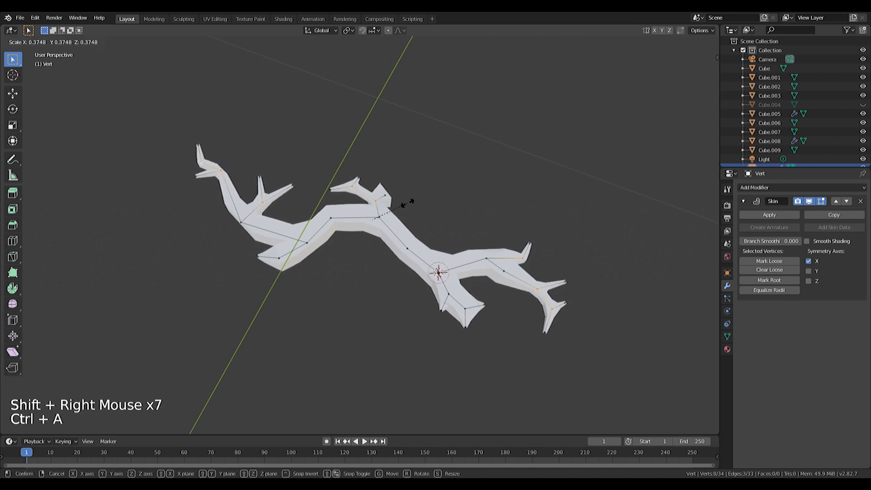
right_click(407, 203)
key("ctrl+a")
left_click(397, 195)
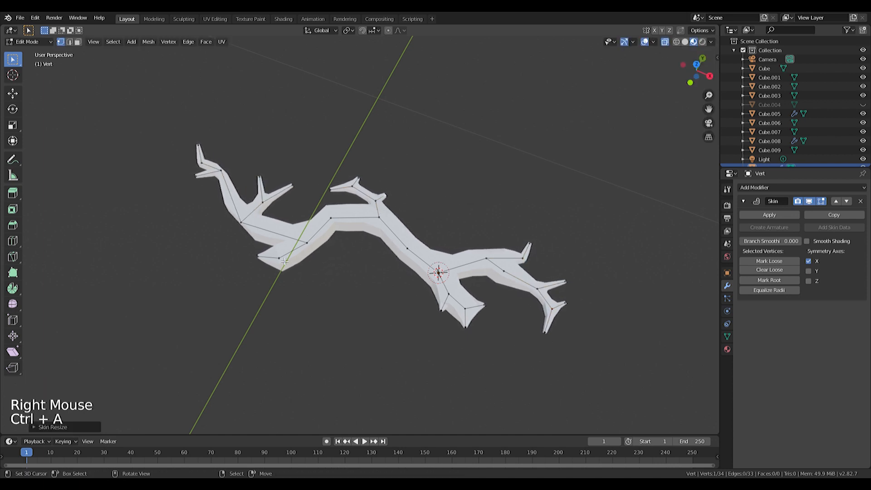
key("ctrl+a")
left_click(399, 240)
- Thin the skin radius of the vertices along the left and middle parts of the main branch
right_click(447, 236)
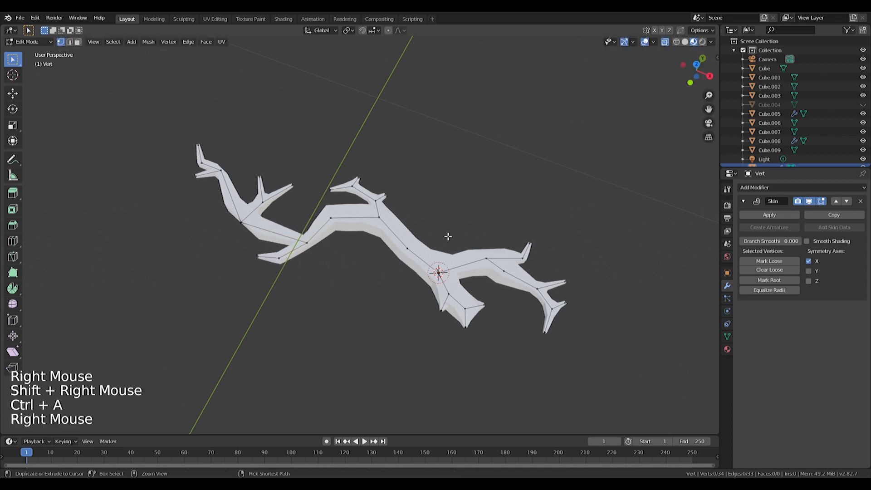
key("ctrl+a")
left_click(304, 216)
middle_click_drag(324, 217, 302, 268, "shift")
right_click(309, 267)
right_click(357, 267, "shift")
key("ctrl+a")
right_click(391, 258)
- Undo the last skin change and thin the vertices at the origin and the start of the right-hand branches
key("ctrl+a")
right_click(427, 340)
key("ctrl+z")
right_click(416, 325, "shift")
right_click(481, 323, "shift")
key("ctrl+a")
left_click(455, 333)
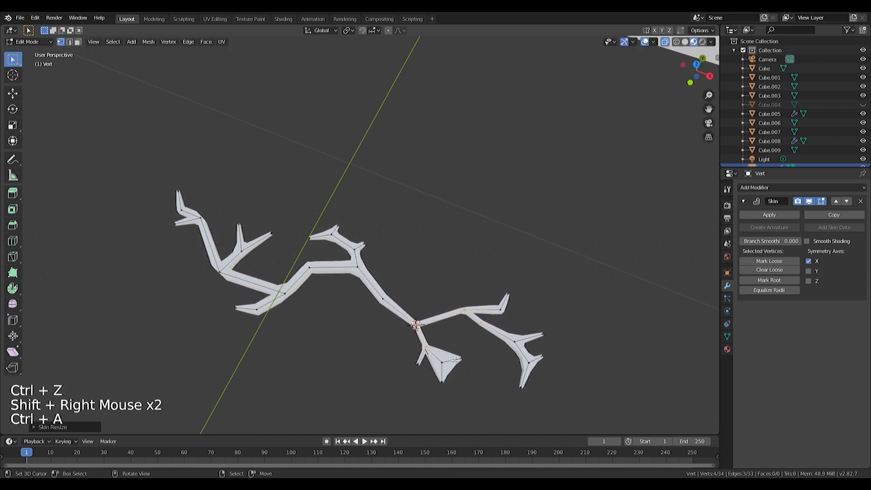
- Thin the joint of the lower right fork and fine-tune the skin radius of its base and the origin vertex
right_click(458, 359)
key("ctrl+a")
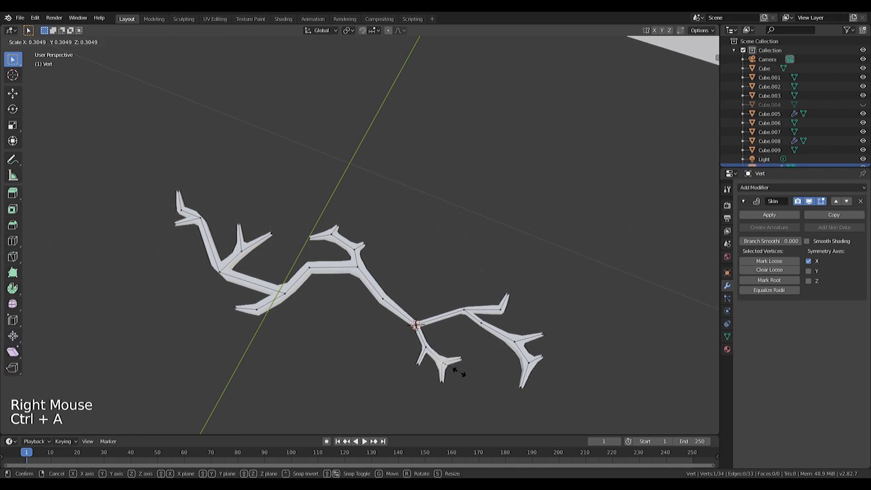
right_click(466, 375)
key("ctrl+a")
right_click(442, 349)
key("ctrl+a")
left_click(446, 333)
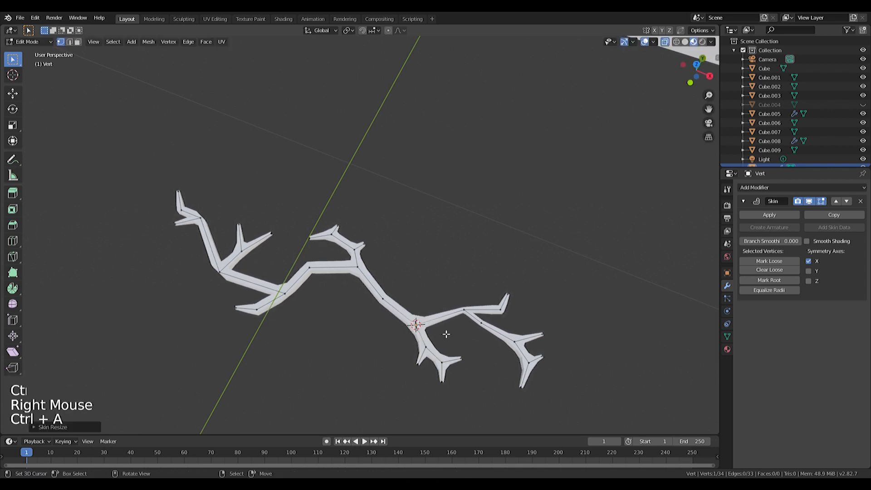
- Thicken the skin at the three middle vertices of the main branch by about 1.35 times
right_click(316, 273, "shift")
key("ctrl+a")
right_click(455, 279)
key("ctrl+a")
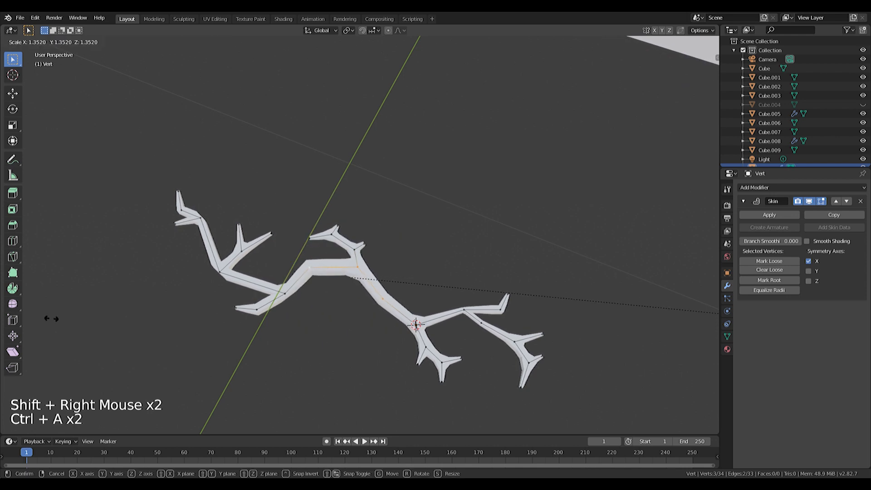
left_click(53, 319)
- Apply the Skin modifier in Object Mode and reopen the branch mesh for editing
middle_click_drag(401, 301, 345, 289, "shift")
middle_click_drag(525, 319, 603, 290)
left_click(774, 215)
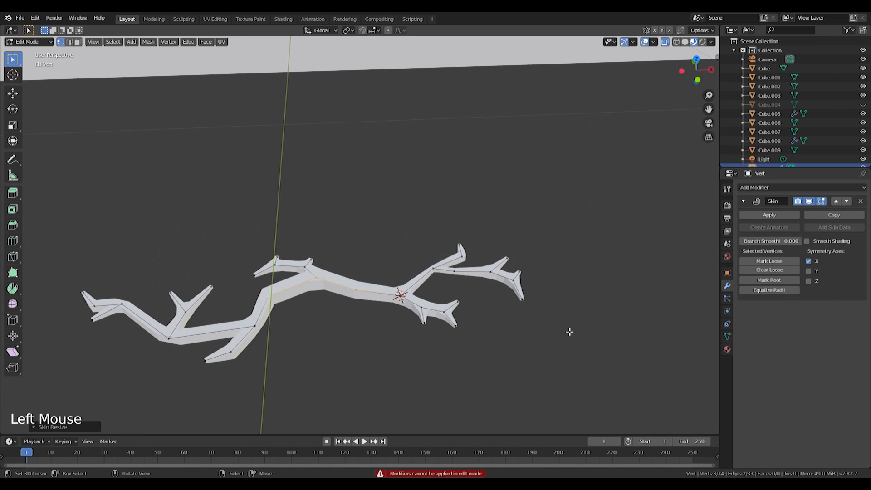
key("Tab")
left_click(769, 214)
key("Tab")
- In front view, clear the selection and box-select the lower half of the branch mesh's vertices
middle_click_drag(544, 291, 535, 314)
scroll(408, 307, "up", 2)
key("KP_1")
key("a")
key("a")
key("a")
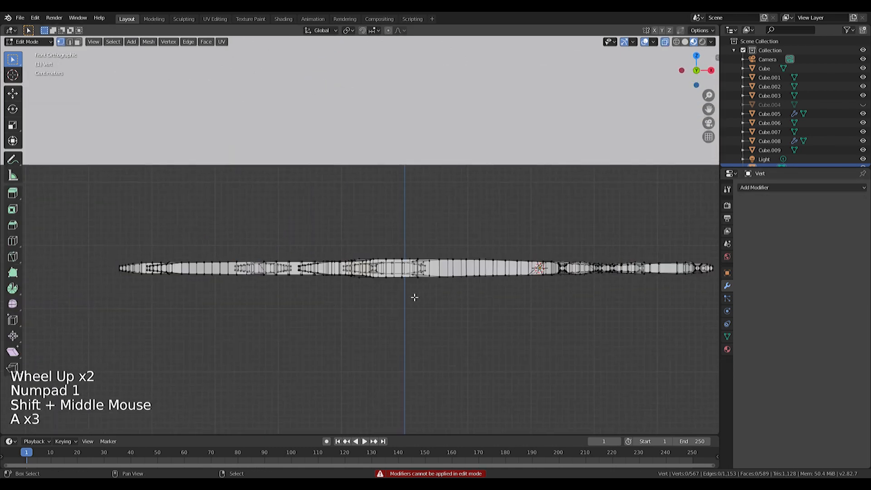
middle_click_drag(414, 295, 330, 292, "shift")
key("b")
left_click_drag(34, 318, 678, 265)
- Scale the selected lower vertices along Z and move them down along Z
middle_click_drag(678, 265, 628, 285)
key("s")
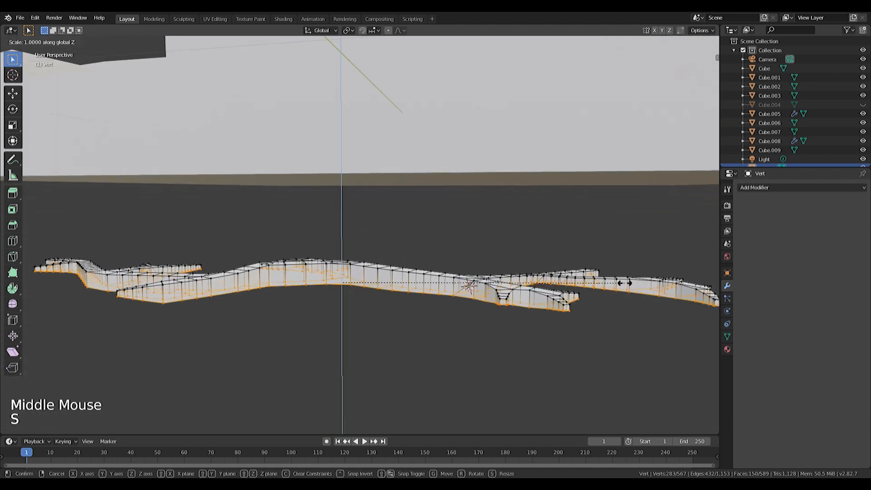
left_click(627, 286)
key("g")
key("z")
left_click(639, 344)
- Readjust the height of the selected lower vertices along Z
middle_click_drag(640, 336, 610, 335)
scroll(610, 336, "down", 3)
middle_click_drag(610, 335, 571, 345)
key("g")
key("z")
left_click(387, 277)
- In top view, narrow the selected lower vertices along Y
middle_click_drag(387, 277, 355, 292)
key("KP_7")
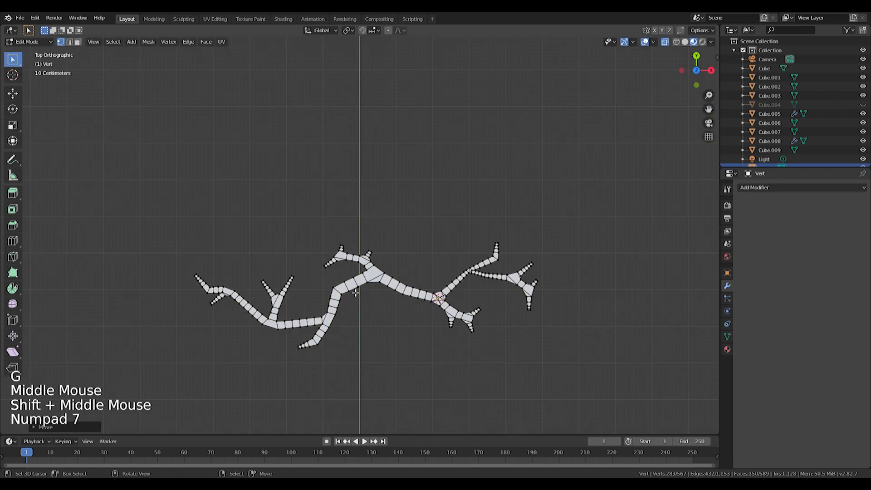
key("s")
key("y")
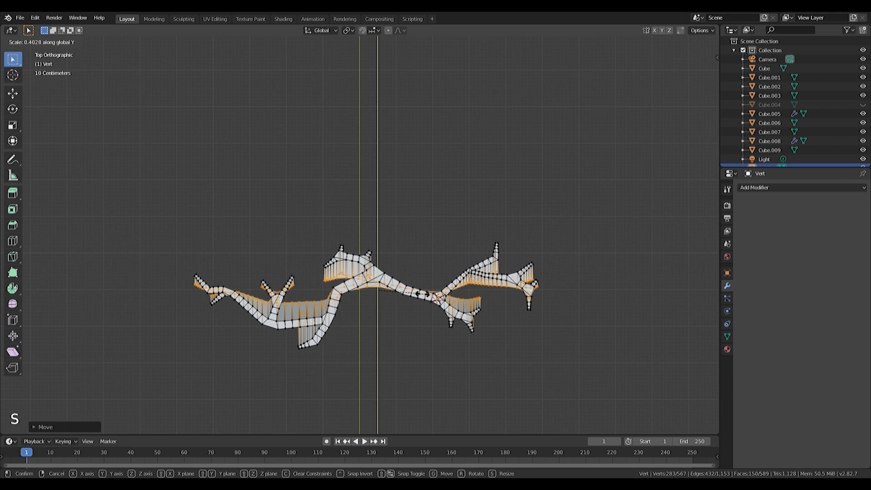
left_click(414, 293)
- Return to Object Mode and, in top view, move the branch mesh onto the base near the front notched block
middle_click_drag(414, 292, 426, 262)
scroll(425, 263, "down", 2)
key("Tab")
key("KP_7")
scroll(423, 264, "down", 5)
middle_click_drag(420, 218, 410, 321, "shift")
key("g")
left_click(374, 242)
middle_click_drag(374, 241, 369, 288, "shift")
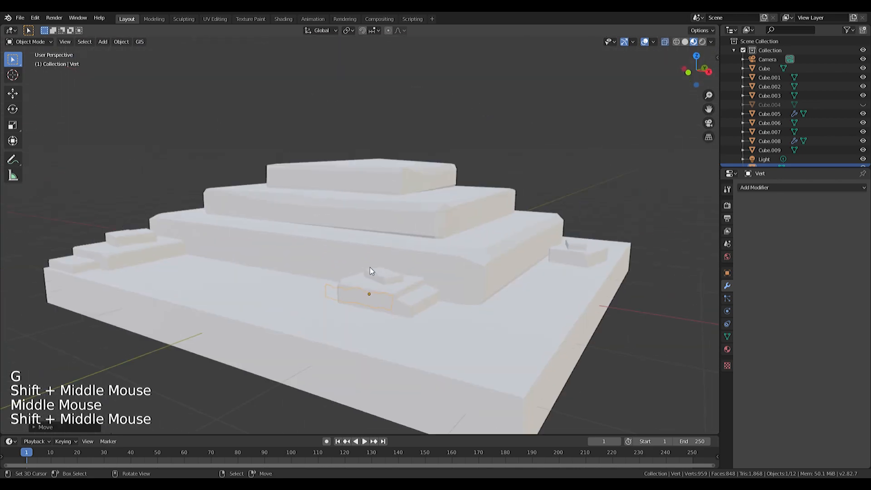
- Move the branch mesh up to the top slab and scale it along Z
key("g")
left_click(388, 127)
key("s")
key("z")
left_click(434, 136)
- Centre the branch mesh on the top slab in top view, stretch it along Y and readjust its position
middle_click_drag(390, 152, 396, 196, "shift")
scroll(396, 196, "up", 3)
middle_click_drag(395, 196, 419, 236)
scroll(420, 237, "up", 3)
middle_click_drag(420, 236, 398, 272, "shift")
scroll(435, 241, "down", 3)
key("KP_7")
key("g")
key("s")
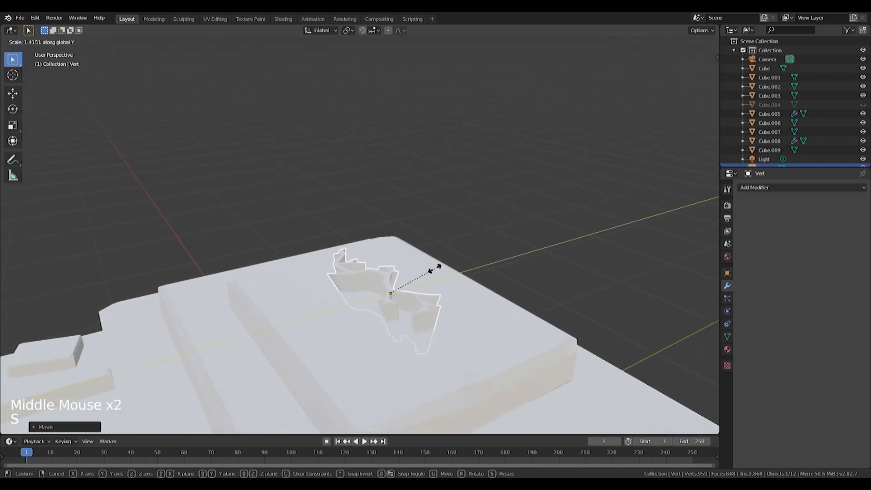
left_click(456, 262)
middle_click_drag(442, 272, 476, 282)
key("g")
left_click(434, 322)
- Select the top slab beneath the branch mesh
middle_click_drag(476, 282, 411, 306, "shift")
scroll(422, 307, "up", 2)
right_click(500, 311)
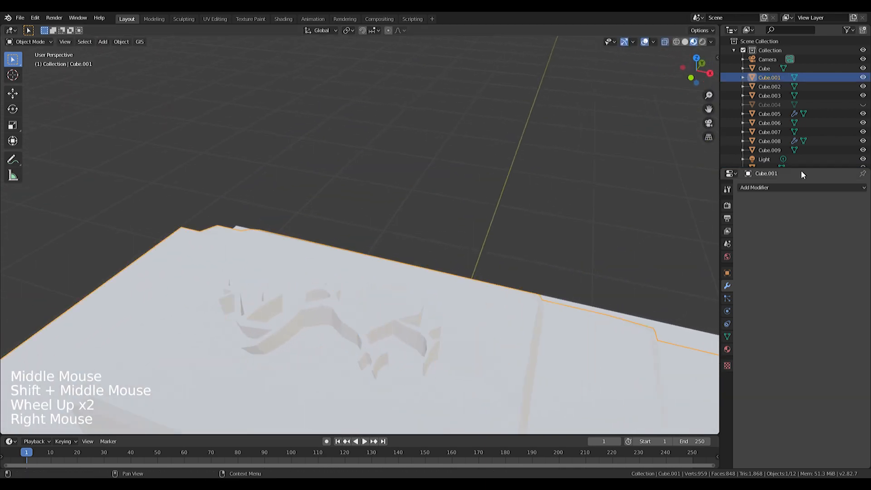
left_click(785, 187)
left_click(690, 217)
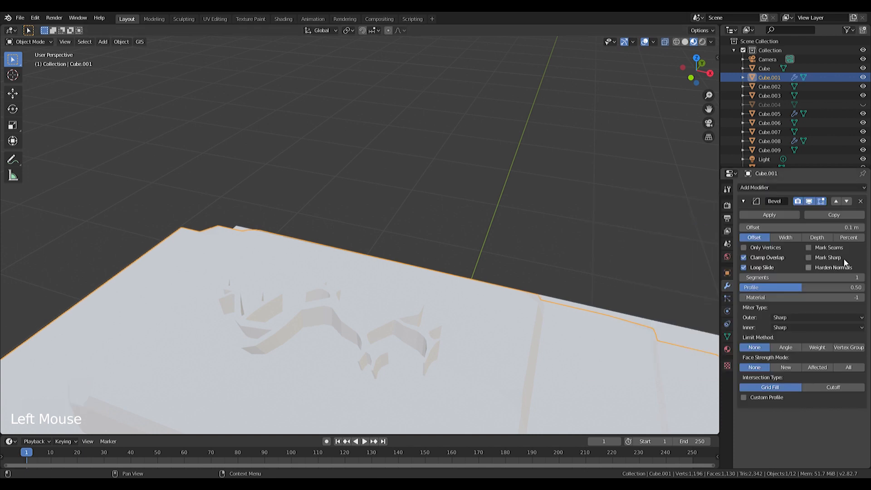
left_click(860, 201)
- Add a Boolean Difference modifier to the top slab with the branch mesh Vert as its cutting object
left_click(784, 187)
left_click(686, 230)
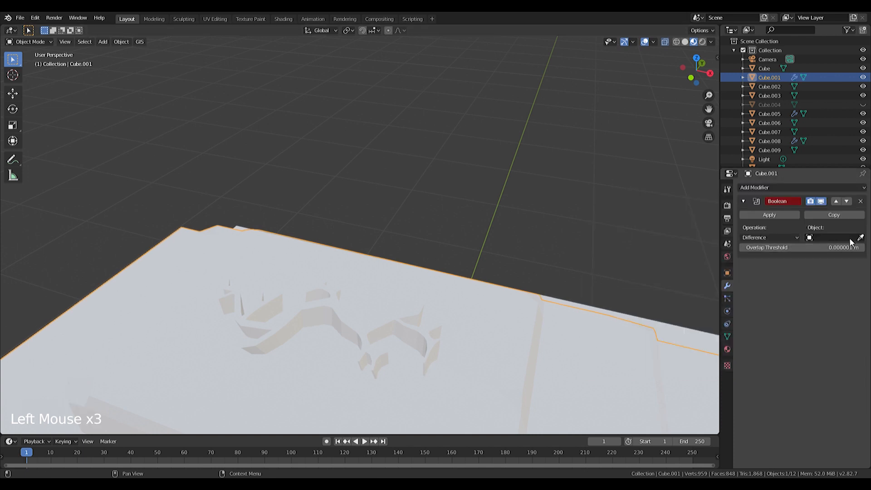
left_click(373, 331)
middle_click_drag(373, 331, 430, 309, "shift")
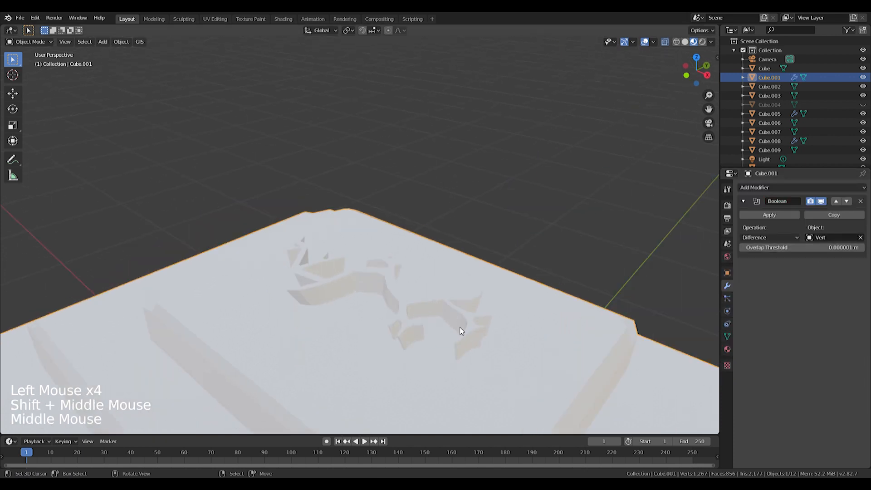
- Temporarily hide the branch mesh to inspect the Boolean cut in the top slab, then show it again
right_click(443, 307)
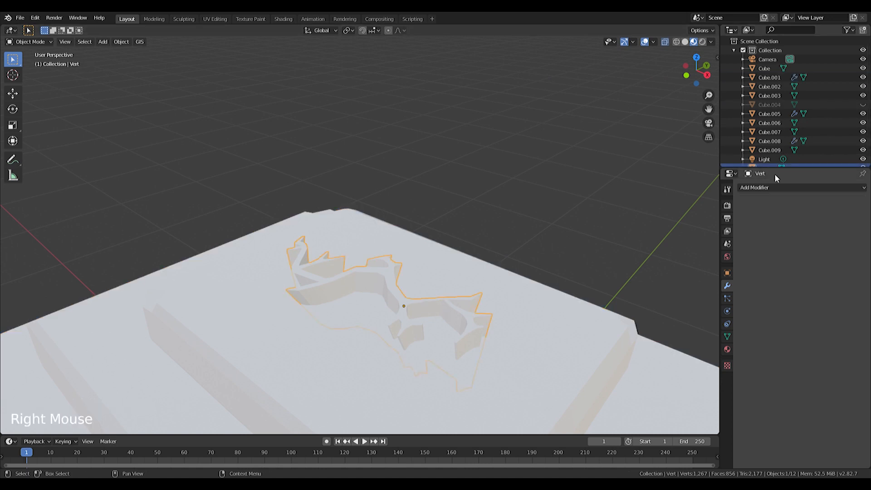
scroll(852, 154, "down", 4)
left_click(862, 159)
middle_click_drag(469, 259, 102, 288)
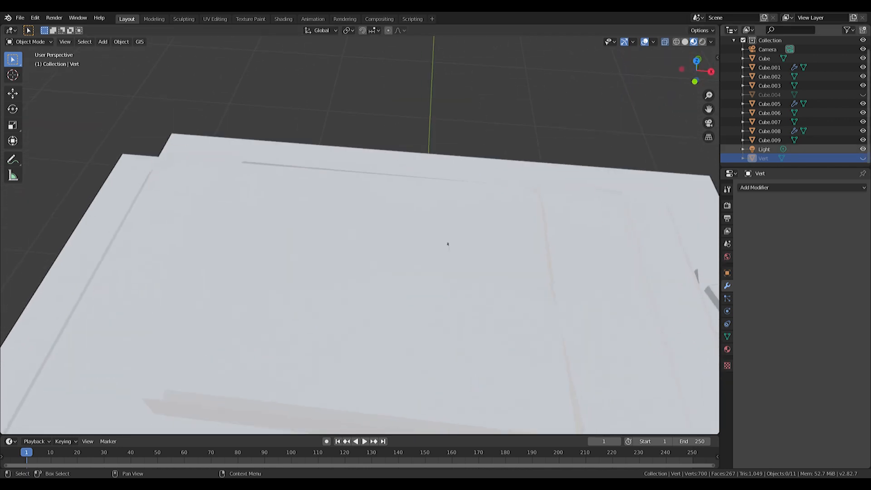
left_click(862, 158)
middle_click_drag(563, 281, 461, 308)
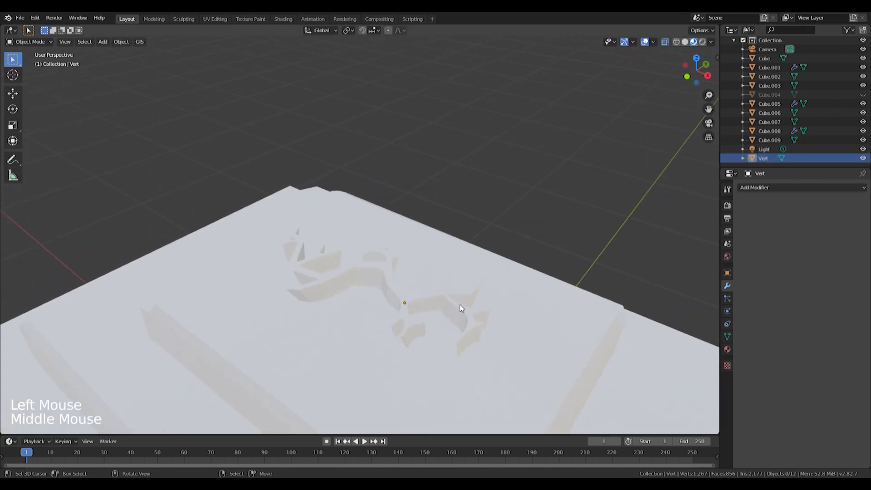
- Merge all vertices of the branch mesh by distance and return to Object Mode
key("Tab")
key("a")
left_click(186, 42)
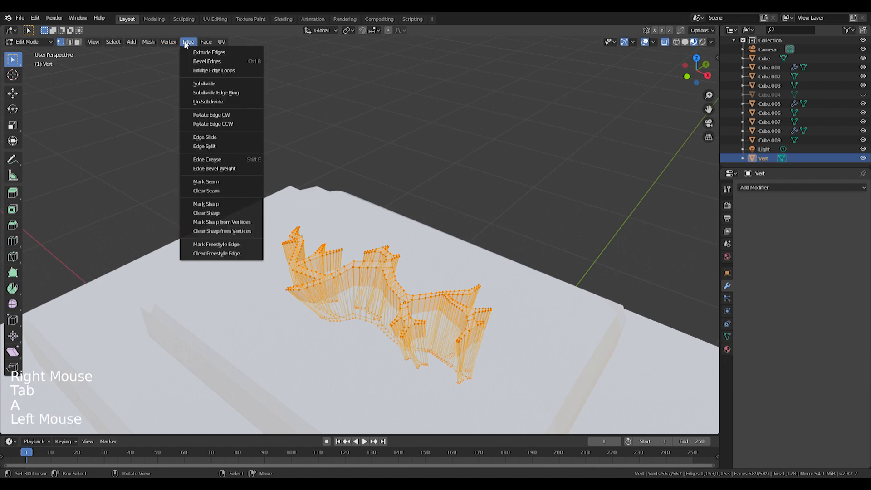
mouse_move(149, 42)
mouse_move(176, 229)
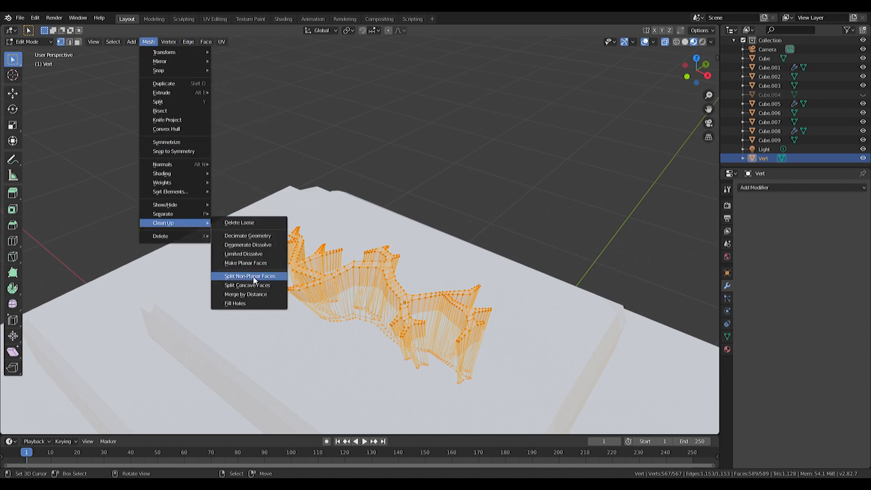
left_click(255, 295)
key("Tab")
middle_click_drag(405, 311, 421, 312)
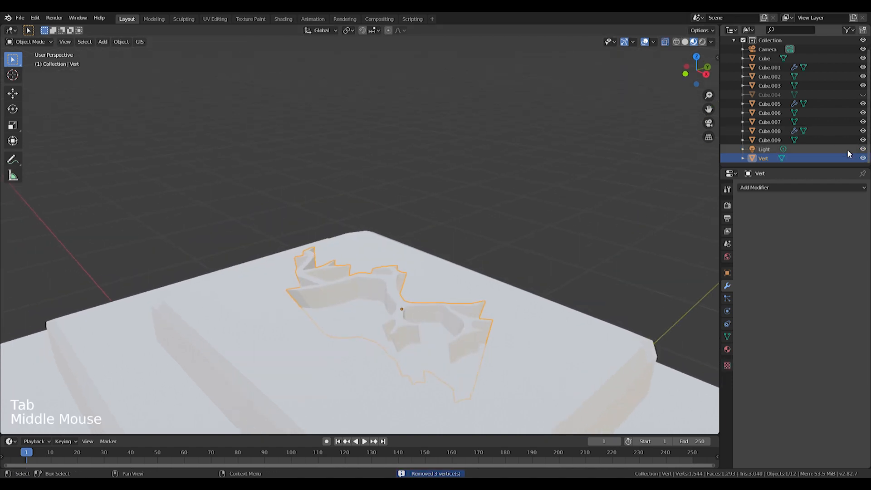
- Check the crack cut into the top slab with the branch mesh hidden, and show and reselect the mesh
left_click(862, 158)
middle_click_drag(535, 313, 453, 326)
key("Tab")
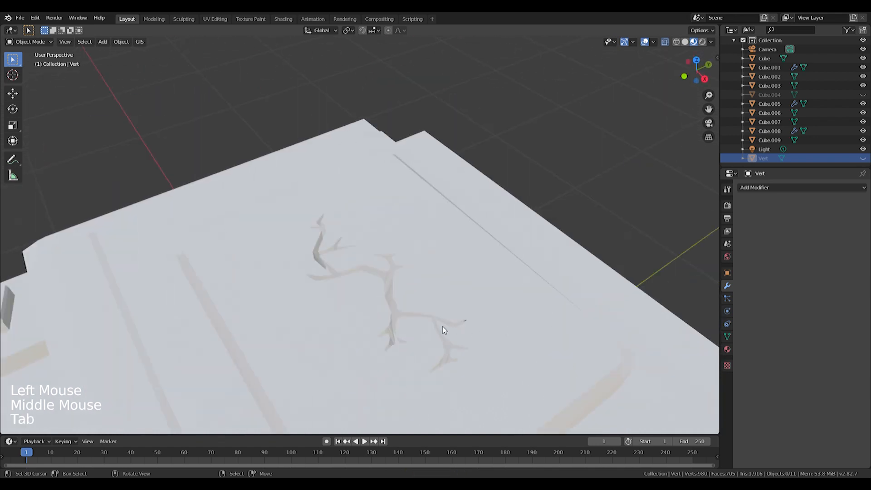
left_click(862, 158)
middle_click_drag(389, 301, 402, 297)
right_click(402, 298)
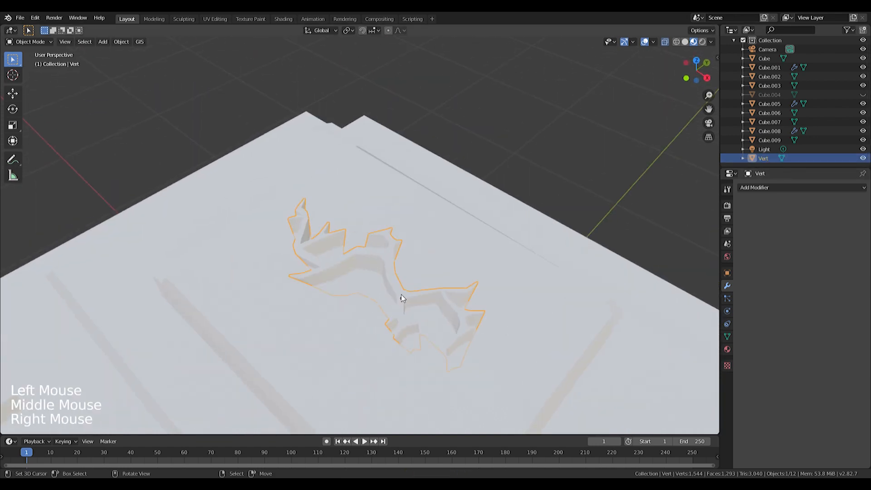
- In Edit Mode, duplicate the whole branch geometry and place a smaller, rotated copy just below the original
key("KP_7")
key("Tab")
key("a")
key("shift+f")
key("shift+d")
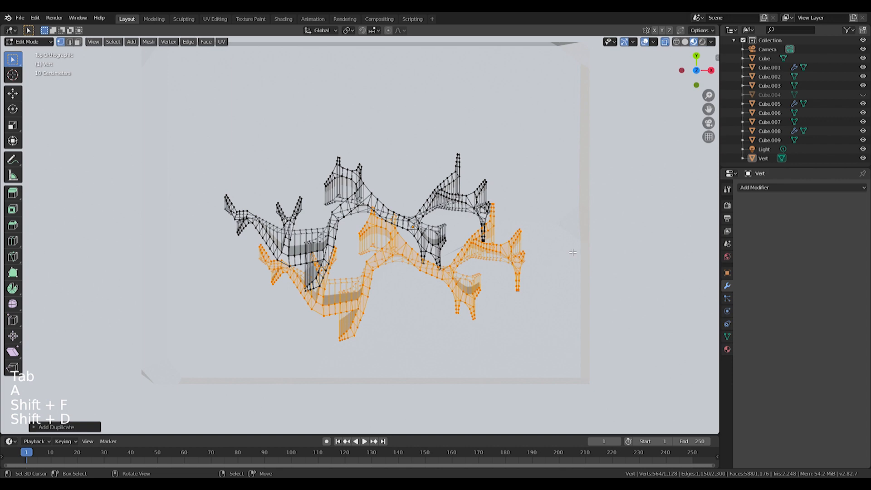
key("s")
key("r")
left_click(482, 327)
key("g")
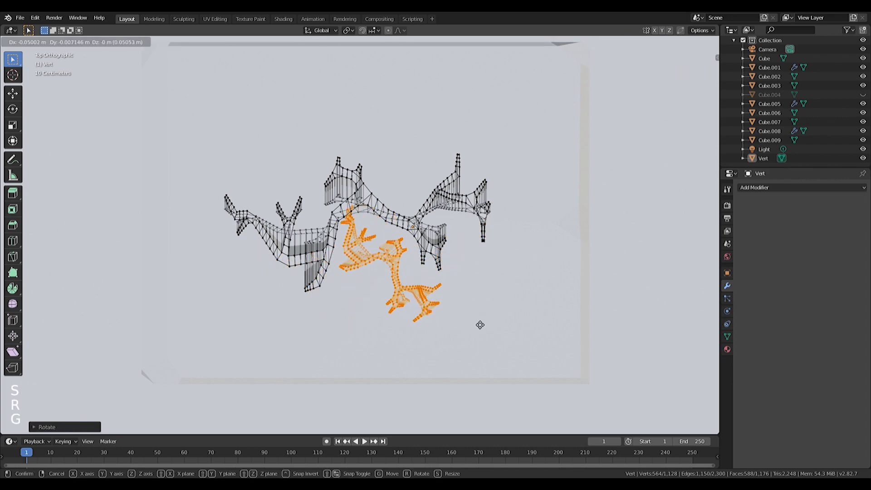
left_click(476, 331)
middle_click_drag(476, 331, 458, 287)
key("Tab")
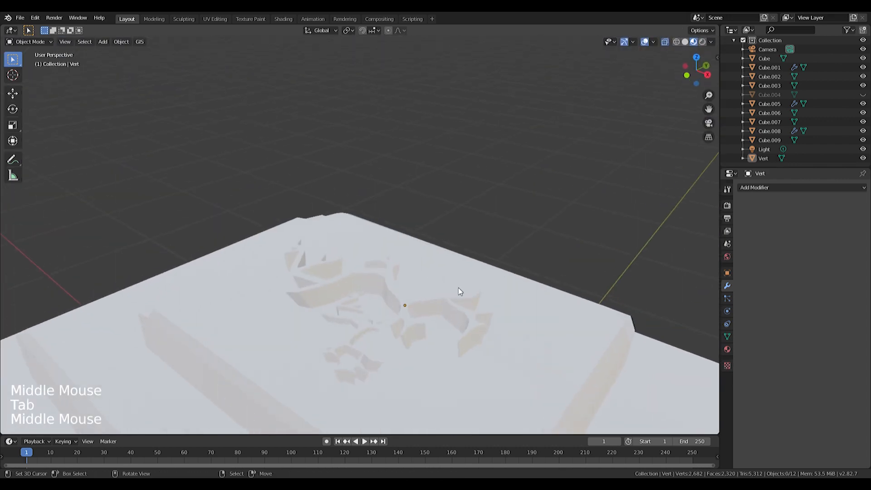
- Scale the smaller branch copy along Z in Edit Mode and return to Object Mode
key("z")
right_click(375, 330)
key("Tab")
key("s")
key("z")
left_click(392, 306)
middle_click_drag(393, 306, 540, 270)
key("Tab")
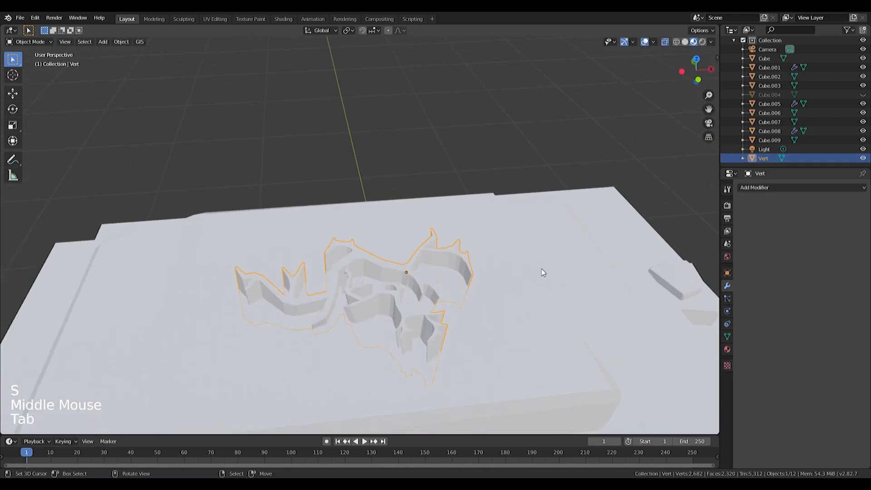
- Hide the branch cutter mesh and examine the cracks across the whole model
left_click(863, 158)
middle_click_drag(358, 272, 431, 363)
scroll(367, 299, "down", 2)
scroll(367, 298, "down", 1)
scroll(401, 230, "down", 2)
scroll(317, 247, "up", 2)
scroll(370, 333, "down", 3)
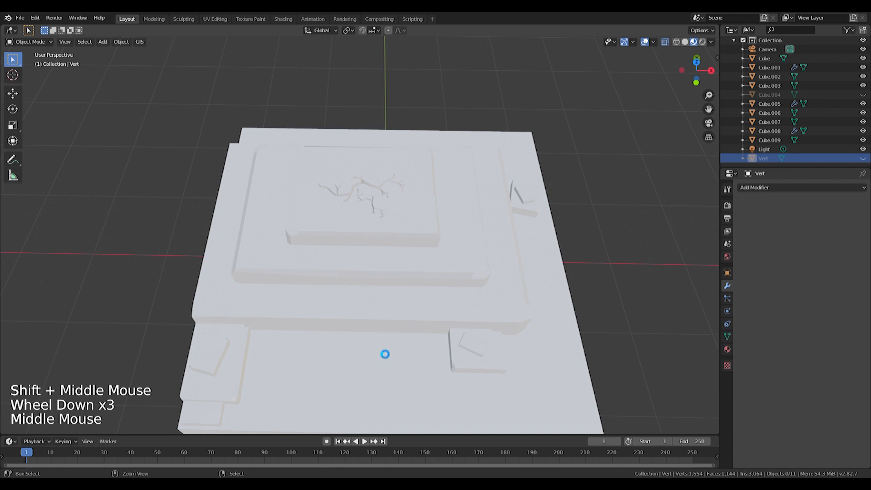
- Add the kris dagger picture as a background image in front of the base
scroll(352, 363, "down", 2)
middle_click_drag(352, 364, 353, 134, "shift")
key("shift+a")
mouse_move(354, 138)
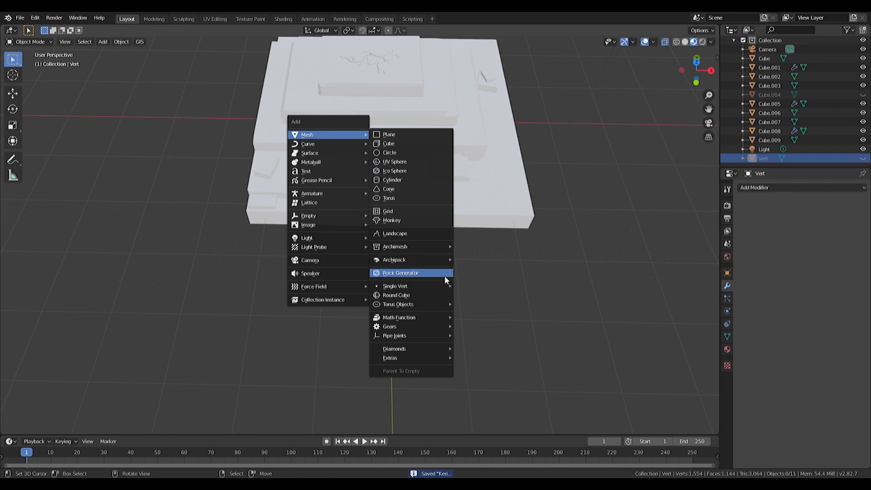
mouse_move(365, 246)
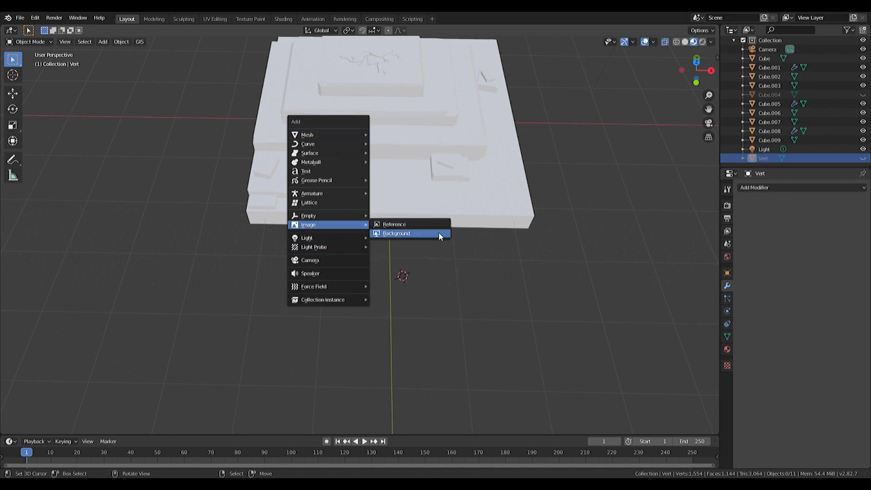
left_click(440, 231)
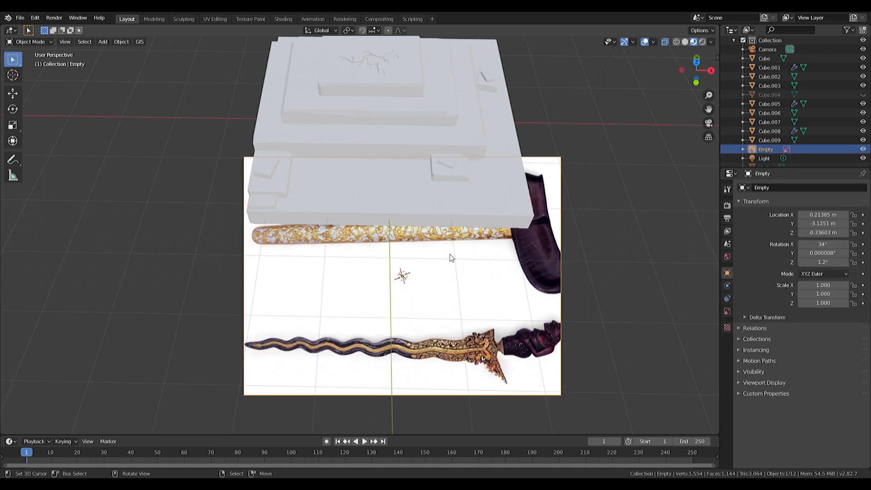
- Delete the tilted kris background image and add it again while in top view
key("KP_7")
key("Delete")
key("shift+a")
mouse_move(425, 230)
left_click(491, 255)
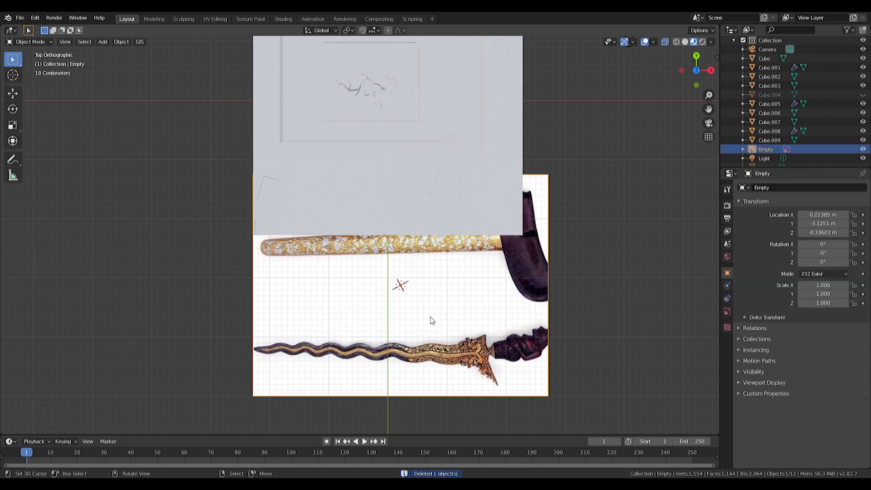
- Move the kris background image 2.15 m along negative Y and rotate it to -90° about Z
scroll(428, 349, "down", 3)
middle_click_drag(428, 350, 441, 288, "shift")
key("g")
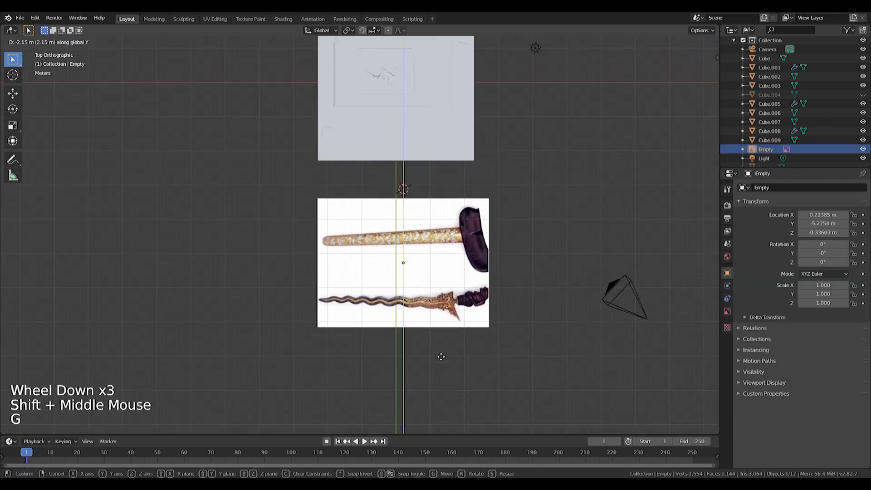
left_click(435, 334)
key("r")
left_click(432, 335)
scroll(468, 247, "up", 3)
middle_click_drag(468, 247, 443, 239, "shift")
key("r")
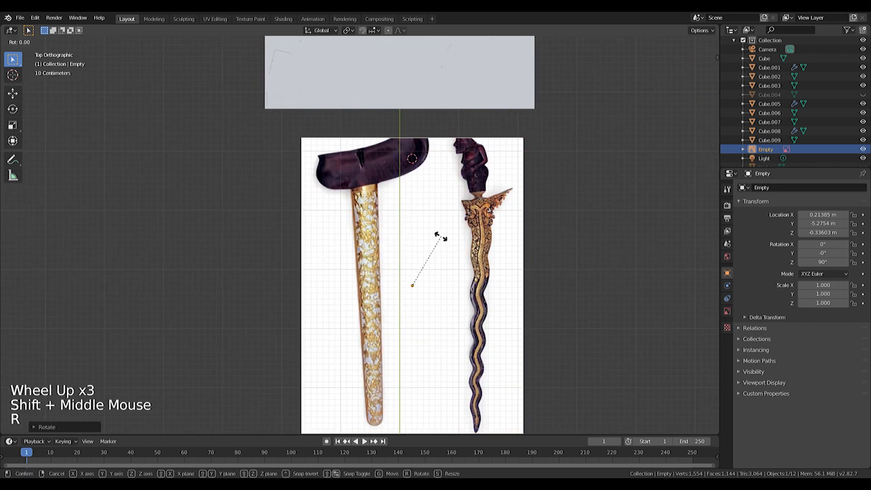
left_click(435, 235)
- Add a cube and position it over the kris blade in the background image
scroll(472, 234, "up", 2)
middle_click_drag(471, 233, 515, 188, "shift")
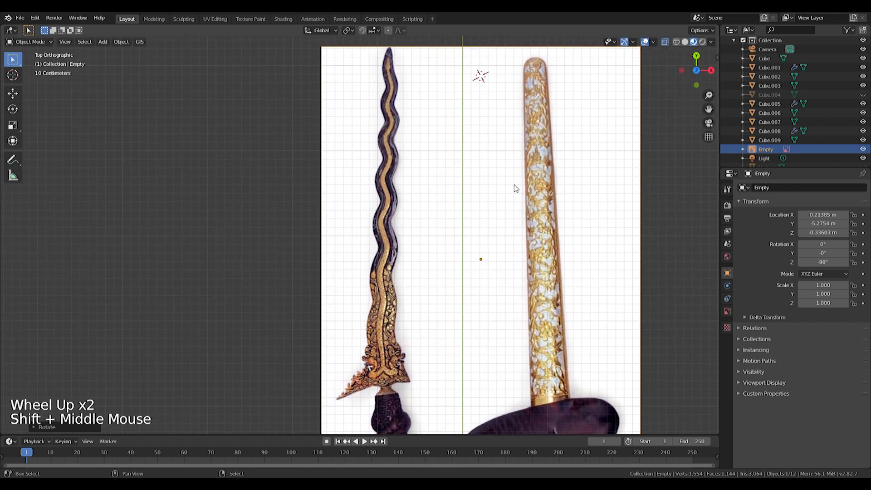
key("shift+a")
mouse_move(507, 217)
mouse_move(484, 129)
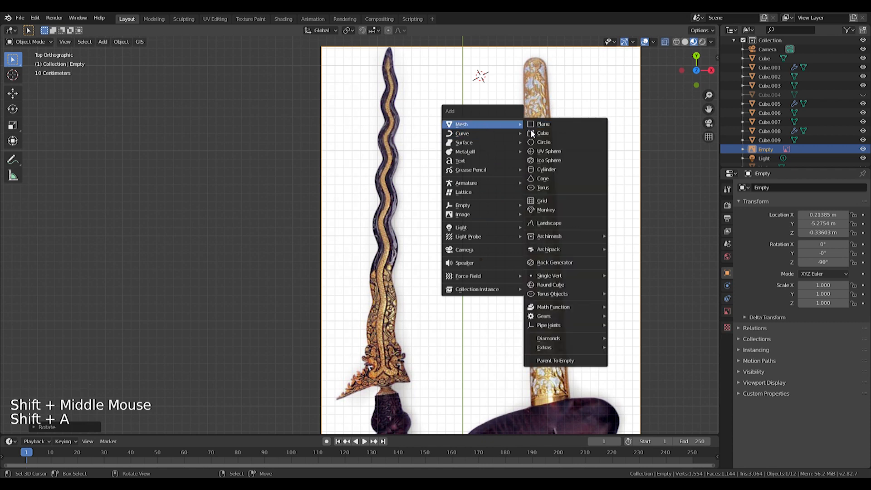
left_click(558, 131)
key("g")
left_click(487, 384)
- Narrow the cube along X and scale it down to about the width of the blade
key("s")
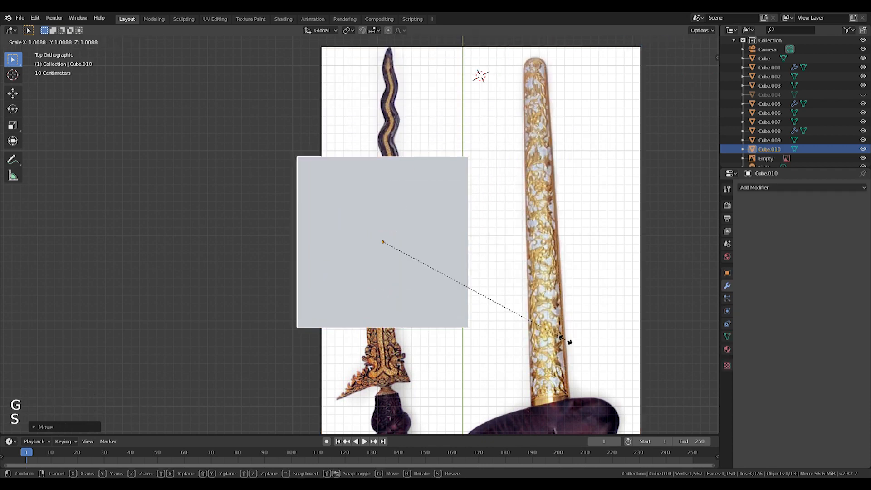
key("x")
left_click(440, 296)
key("s")
left_click(417, 259)
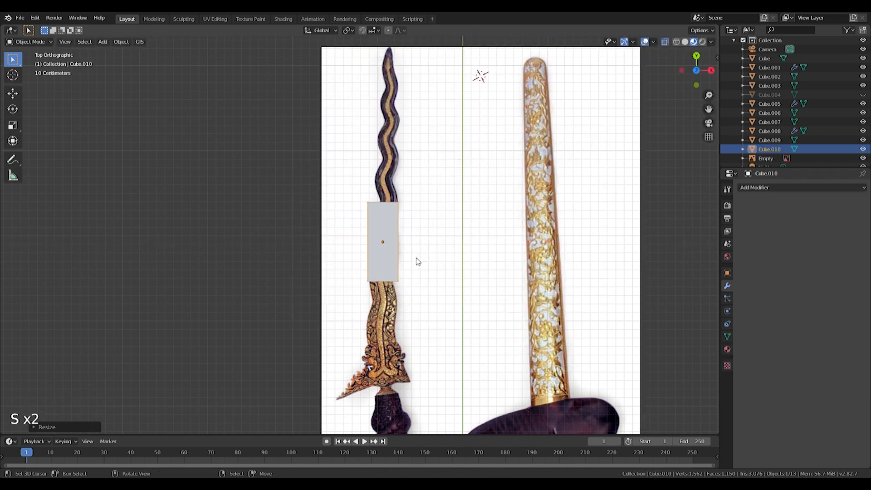
- Move the block to the ornate lower part of the blade, rescale it and align it just above the guard
key("g")
left_click(418, 328)
scroll(418, 328, "up", 5)
middle_click_drag(418, 328, 412, 156, "shift")
key("s")
left_click(466, 195)
middle_click_drag(467, 195, 438, 259, "shift")
key("g")
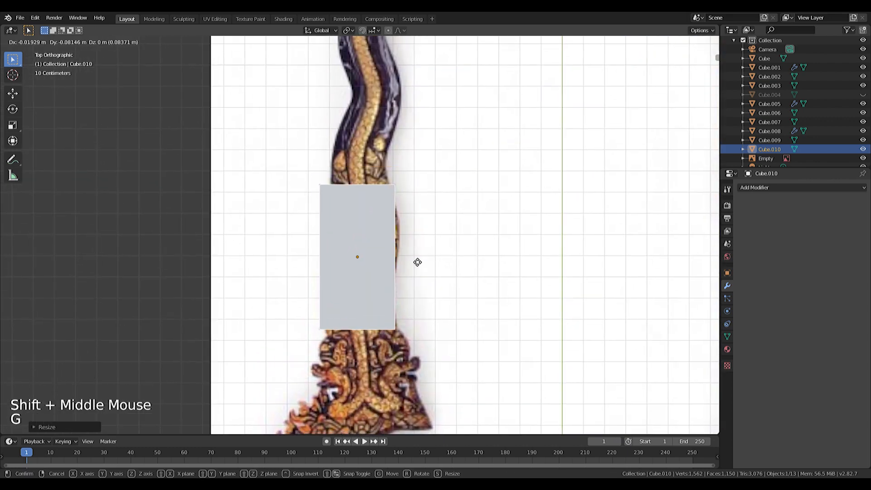
left_click(419, 269)
- In Edit Mode, extend the block's tip-side end about 2.8 m along Y to the tip of the blade
scroll(402, 278, "down", 2)
middle_click_drag(416, 264, 418, 307, "shift")
key("Tab")
key("a")
key("a")
key("a")
key("b")
left_click_drag(317, 288, 435, 349)
middle_click_drag(462, 234, 480, 375, "shift")
key("g")
key("y")
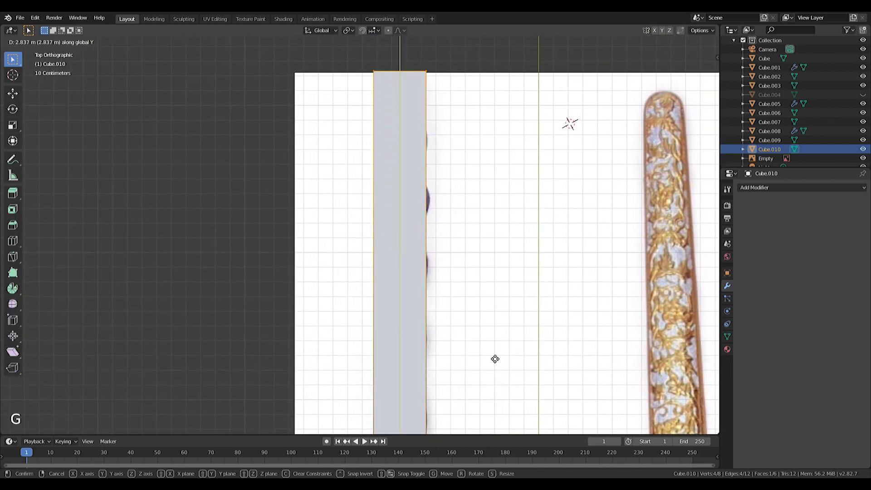
left_click(498, 361)
- Scale the block's tip-side end along Z to about 0.22
middle_click_drag(408, 313, 505, 184)
scroll(508, 195, "down", 2)
middle_click_drag(544, 283, 532, 292)
key("s")
key("z")
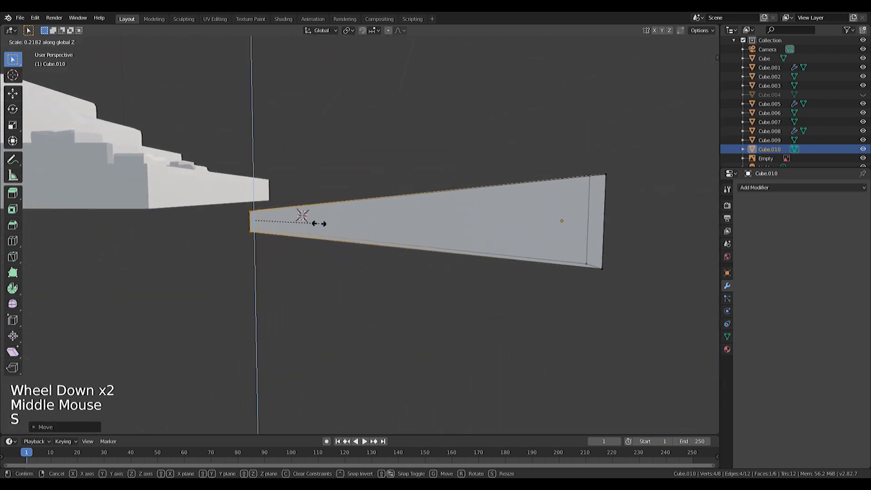
left_click(319, 223)
- Select the block's guard-side end vertices and flatten them along Z
middle_click_drag(613, 208, 536, 206, "shift")
key("a")
key("a")
key("a")
key("b")
left_click_drag(485, 107, 608, 346)
key("s")
key("z")
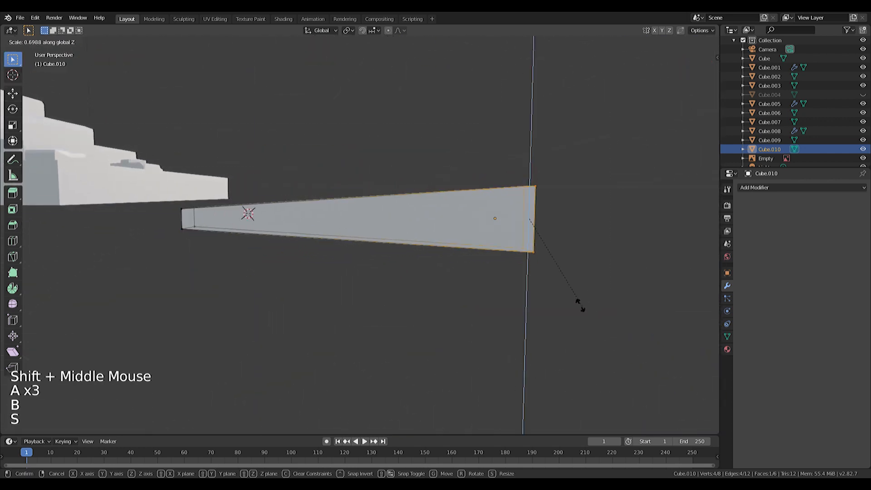
left_click(533, 258)
- Select the block's tip-side end, flatten it further along Z to about 0.16, and return to top view
middle_click_drag(535, 259, 470, 257, "shift")
key("a")
key("a")
key("a")
key("b")
left_click_drag(263, 196, 317, 256)
key("s")
key("z")
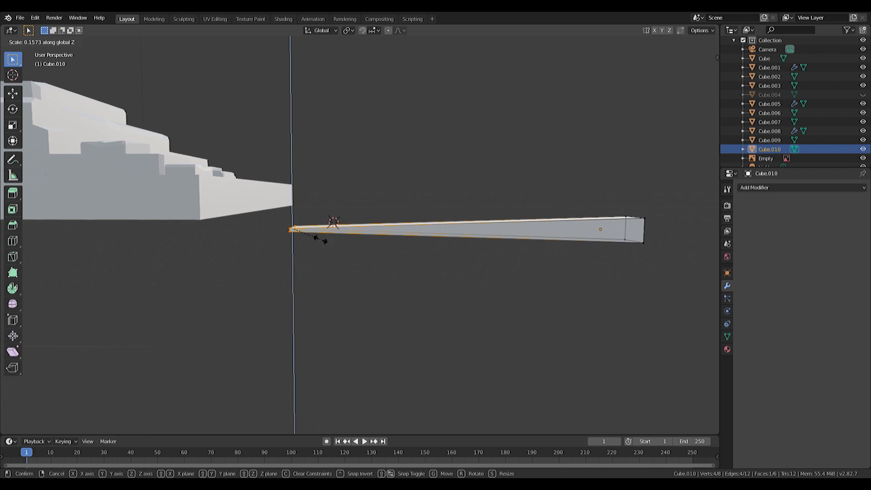
left_click(317, 241)
key("KP_7")
scroll(317, 241, "down", 2)
middle_click_drag(318, 240, 416, 162, "shift")
key("KP_7")
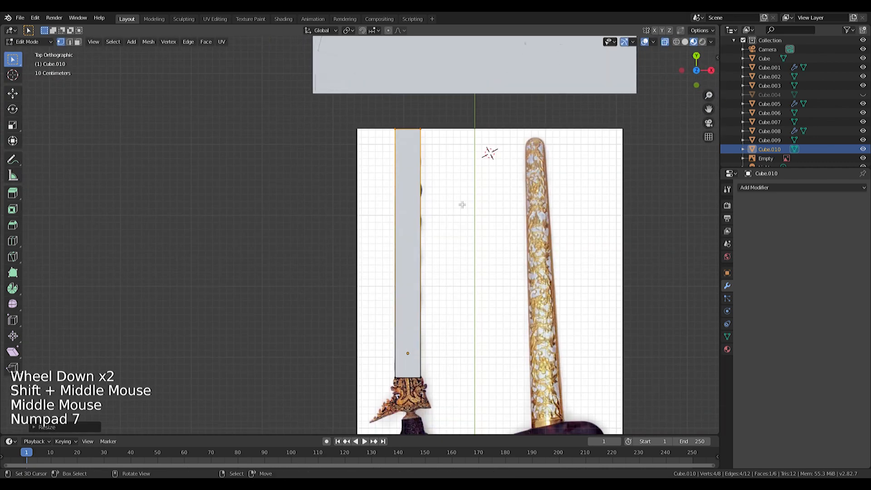
- Narrow the block's tip-side end along X and move it onto the blade tip in the reference image
scroll(462, 204, "up", 2)
middle_click_drag(462, 204, 415, 251, "shift")
scroll(396, 132, "up", 1)
middle_click_drag(396, 132, 395, 161, "shift")
scroll(389, 186, "up", 1)
key("s")
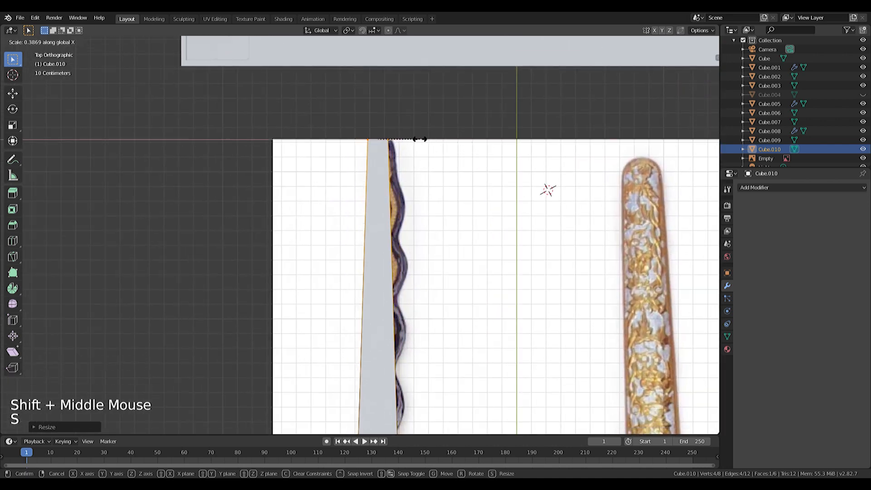
middle_click_drag(408, 149, 381, 227, "shift")
scroll(380, 225, "up", 4)
key("g")
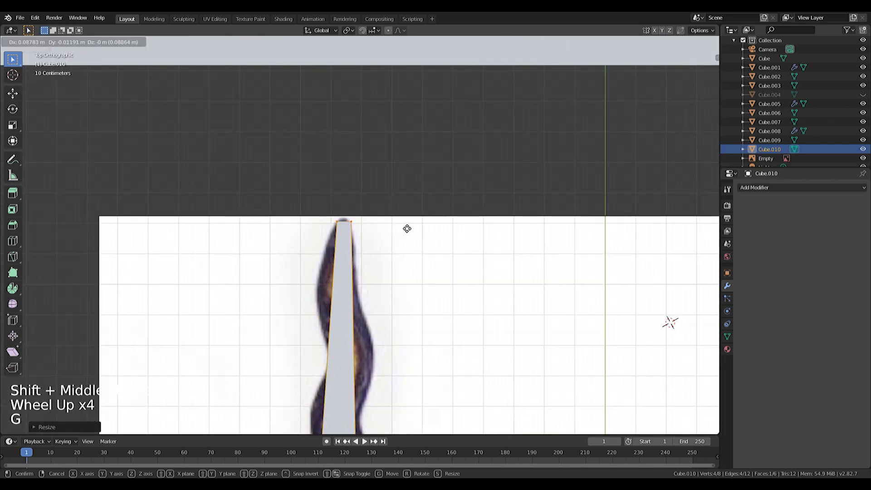
left_click(406, 225)
middle_click_drag(407, 225, 423, 187, "shift")
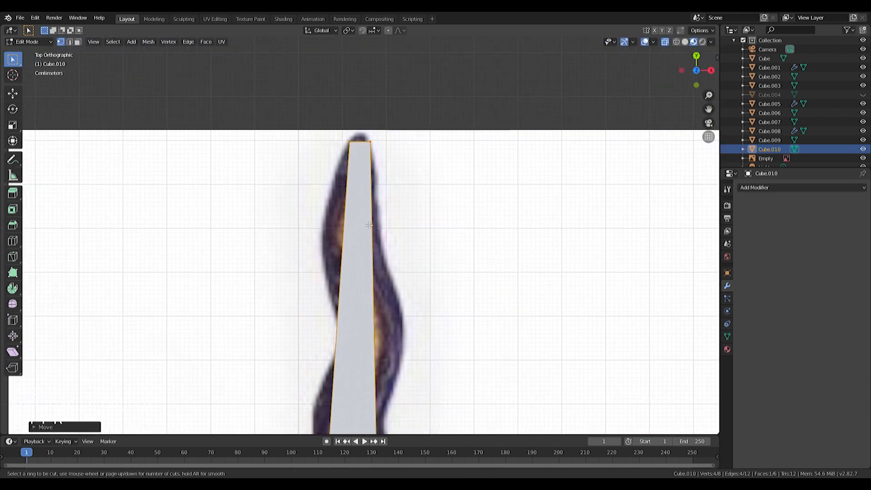
- Add a loop cut across the blade and move it to the +X bend around the middle of the reference blade
right_click(369, 286)
scroll(369, 286, "down", 3)
middle_click_drag(370, 344, 374, 77, "shift")
middle_click_drag(361, 408, 364, 223, "shift")
middle_click_drag(366, 73, 382, 262, "shift")
key("ctrl+r")
left_click(402, 198)
right_click(405, 195)
key("g")
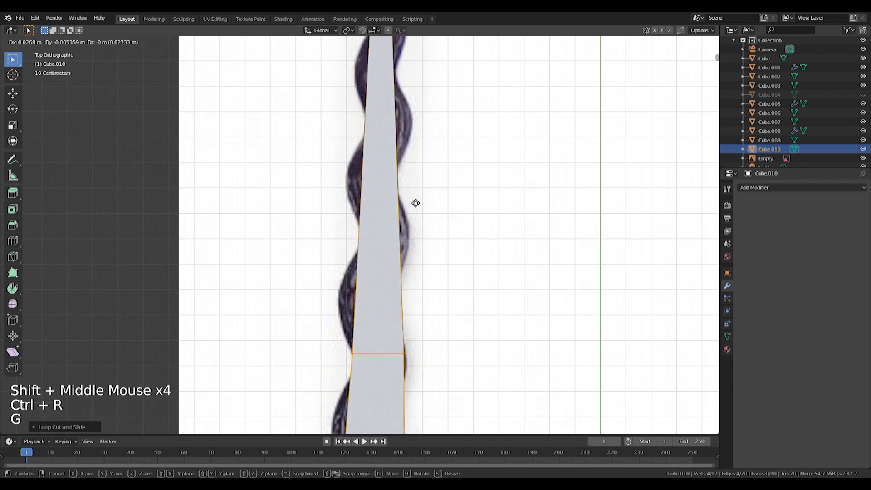
left_click(417, 214)
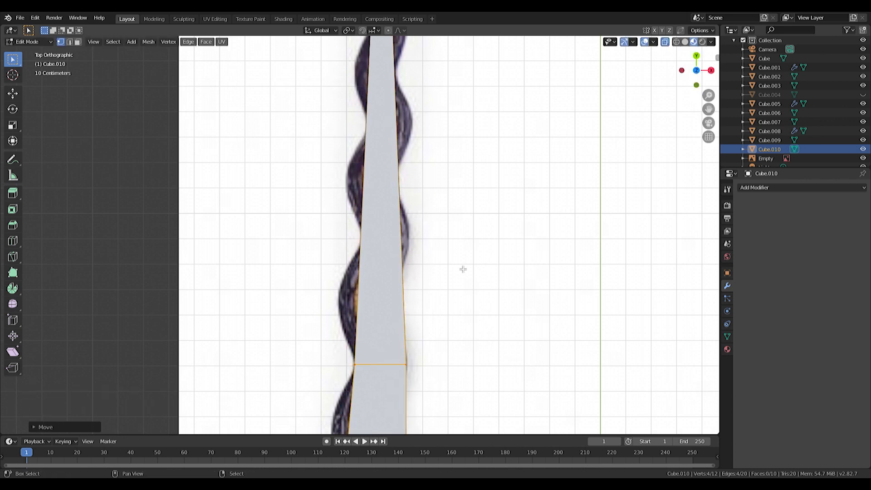
- Add a second loop cut one bend closer to the tip and move it toward -X to match the wave
left_click(416, 300)
left_click(392, 403)
key("g")
left_click(422, 239)
middle_click_drag(423, 249, 428, 255, "shift")
- Add a third loop cut at the following tipward bend and shift it about 0.07 m toward +X
key("ctrl+r")
left_click(428, 255)
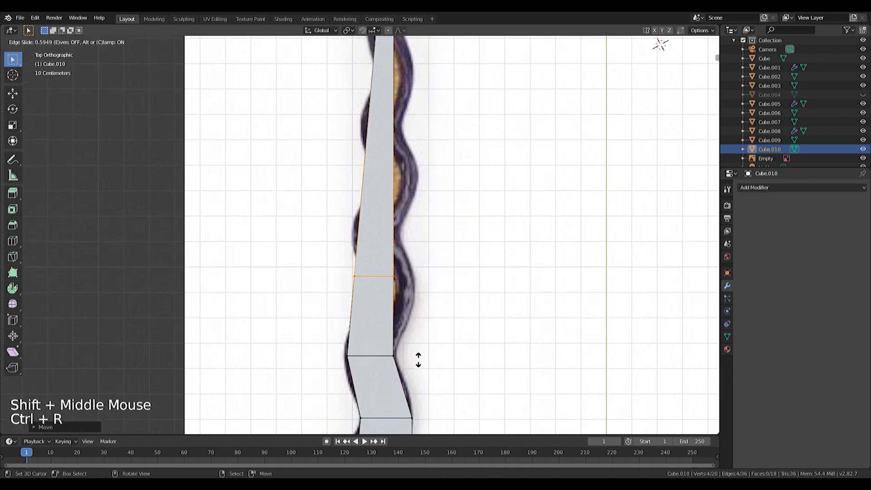
left_click(418, 376)
key("g")
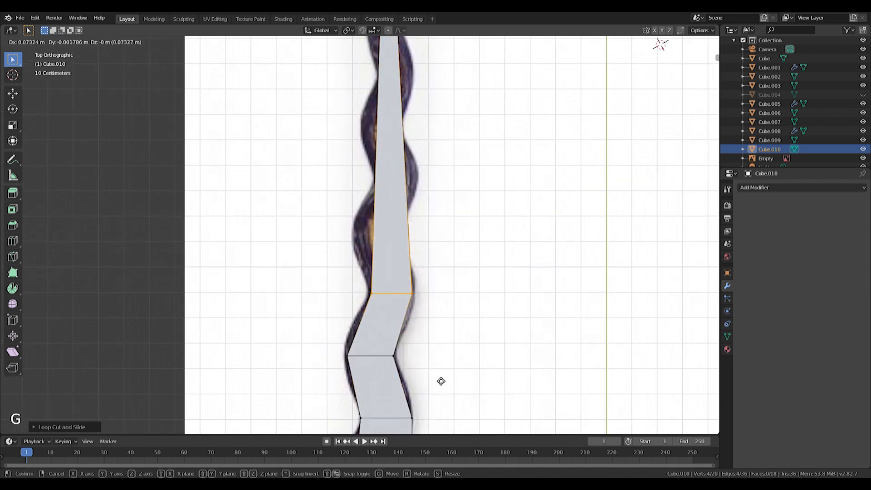
left_click(440, 380)
middle_click_drag(425, 271, 424, 278, "shift")
- Loop cut the blade at the fourth bend toward the tip, move the ring toward -X and widen it slightly along X
key("ctrl+r")
left_click(414, 225)
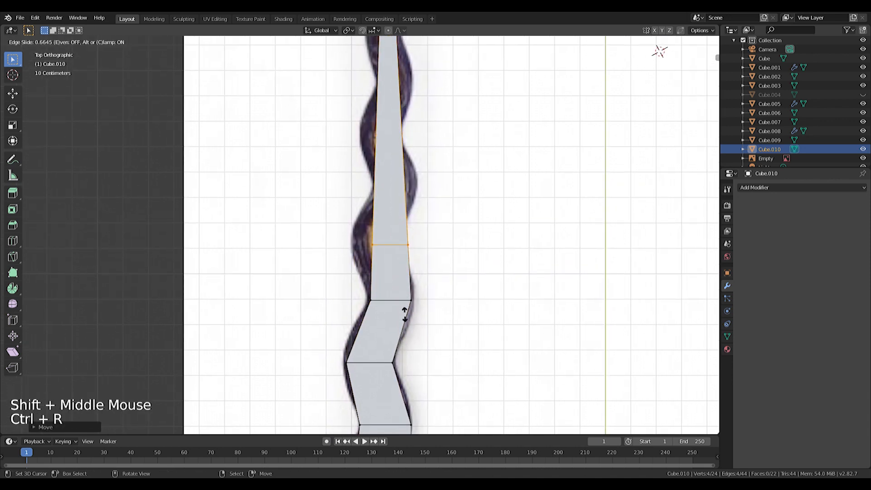
left_click(405, 315)
key("g")
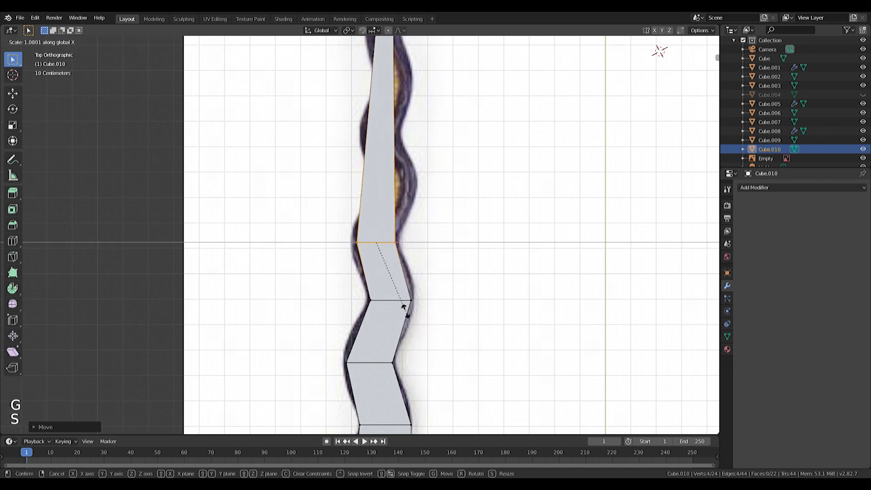
left_click(399, 307)
middle_click_drag(418, 241, 425, 245, "shift")
- Loop cut the blade at the fifth bend toward the tip, move the ring toward +X and scale it along X
key("ctrl+r")
left_click(408, 227)
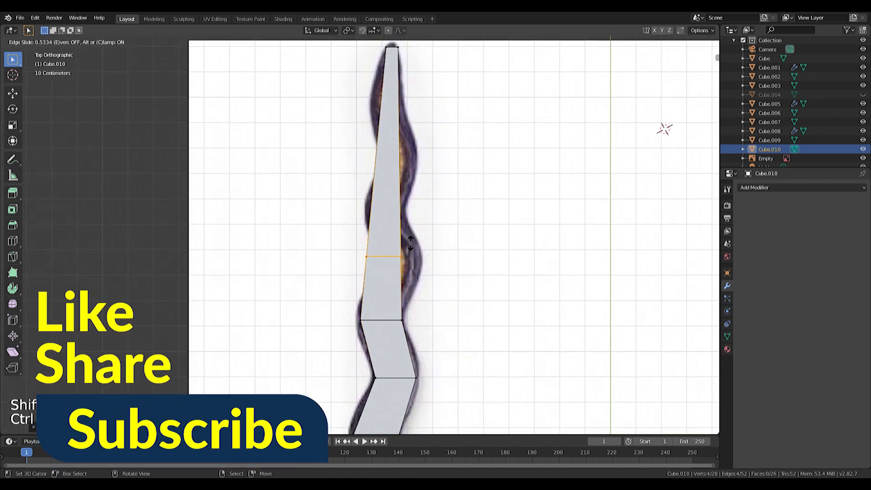
left_click(408, 220)
key("g")
key("s")
key("x")
left_click(433, 245)
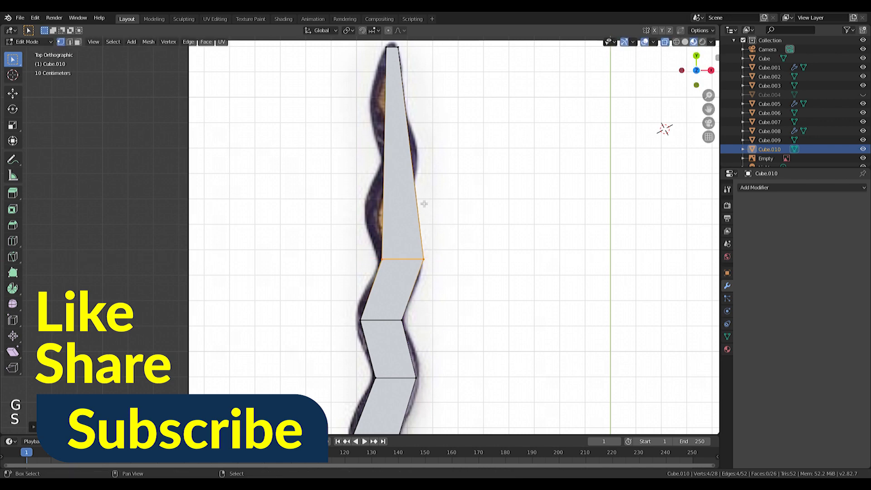
middle_click_drag(424, 195, 422, 268, "shift")
- Loop cut the upper blade at the sixth bend and move the ring toward -X onto the reference outline
key("ctrl+r")
left_click(409, 282)
left_click(408, 282)
key("g")
left_click(390, 287)
left_click(396, 192)
left_click(396, 192)
key("g")
right_click(407, 217)
key("ctrl+z")
- Loop cut the upper blade at the seventh bend, move the ring toward +X and scale it to the outline
key("ctrl+r")
left_click(407, 222)
left_click(408, 231)
key("g")
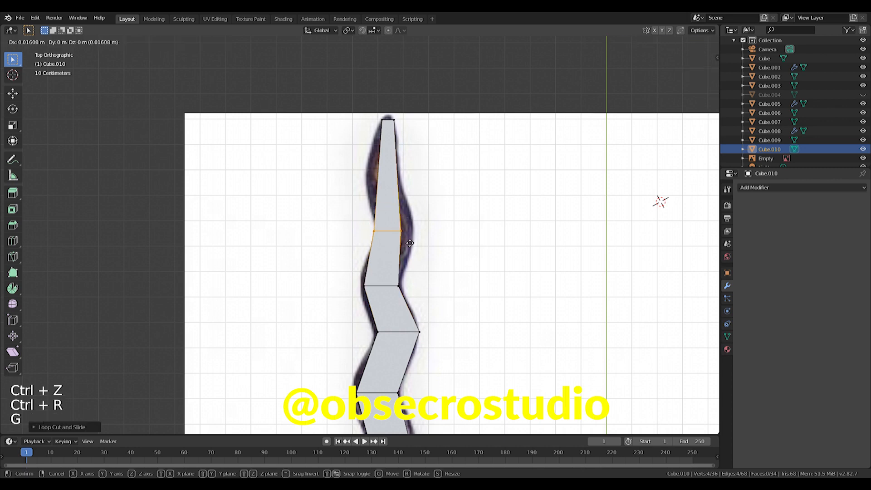
key("s")
left_click(415, 241)
- Loop cut the last section below the tip, move the ring toward -X and widen it about 1.3 times along X
key("ctrl+r")
left_click(389, 167)
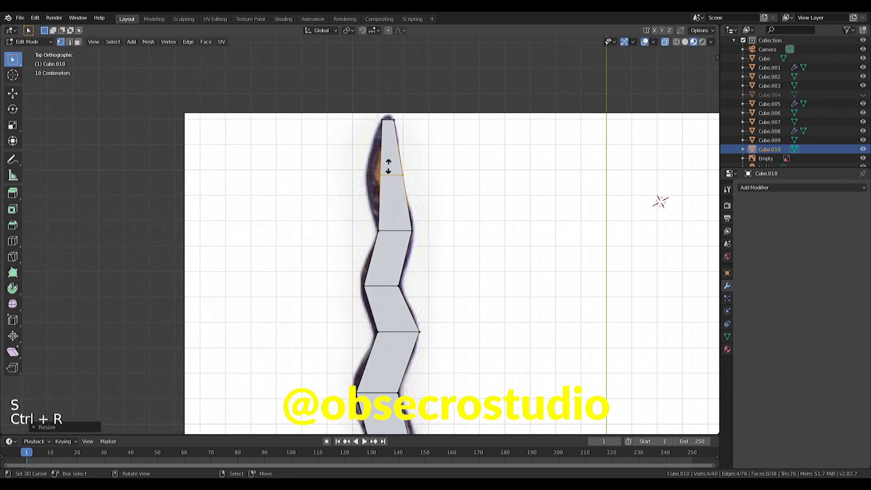
key("g")
key("s")
key("x")
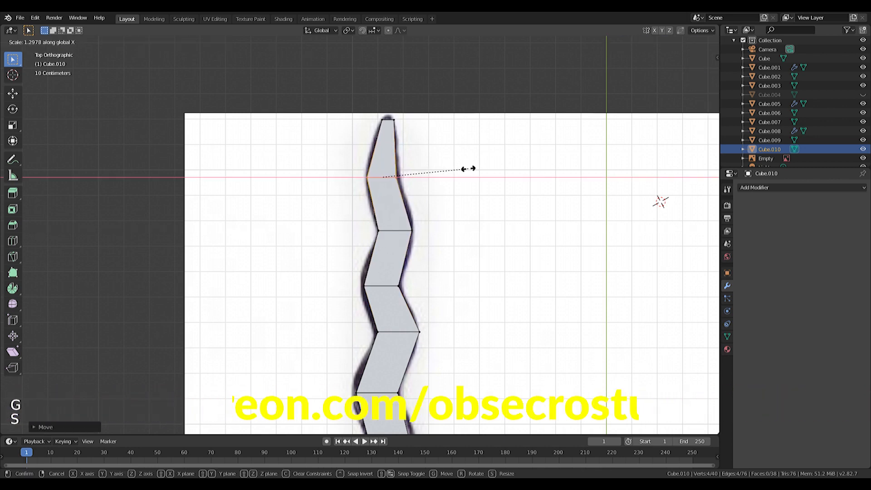
left_click(467, 168)
mouse_move(413, 128)
middle_mouse_down("shift")
mouse_move(413, 209)
mouse_move(413, 119)
middle_mouse_up("shift")
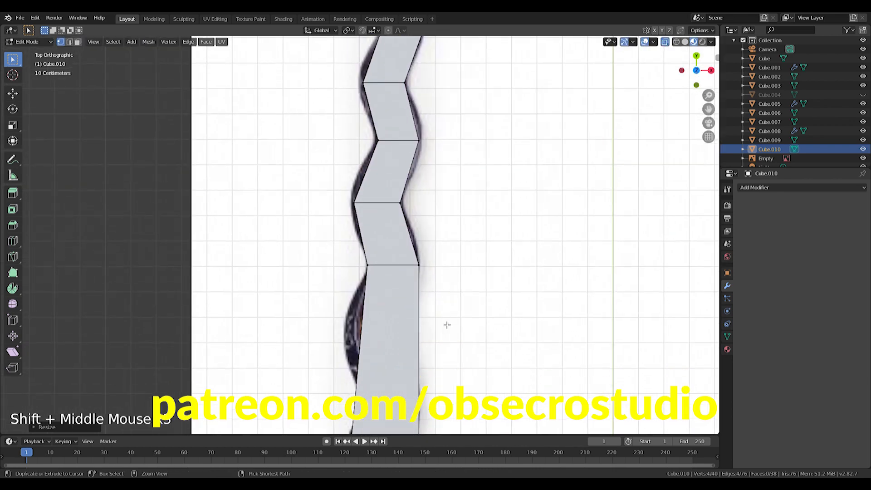
- Add a loop cut one bend guardward of the lowest existing ring and move it toward -X to match the wave
key("ctrl+r")
left_click(401, 299)
left_click(401, 239)
key("g")
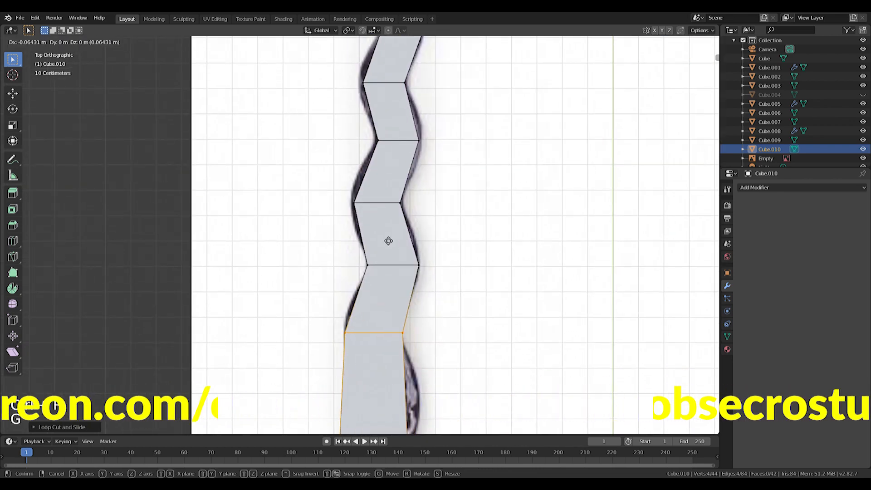
left_click(381, 236)
middle_click_drag(436, 319, 450, 141, "shift")
- Add a loop cut at the following bend toward the guard and move it about 0.08 m toward +X
key("ctrl+r")
left_click(387, 207)
left_click(395, 99)
key("g")
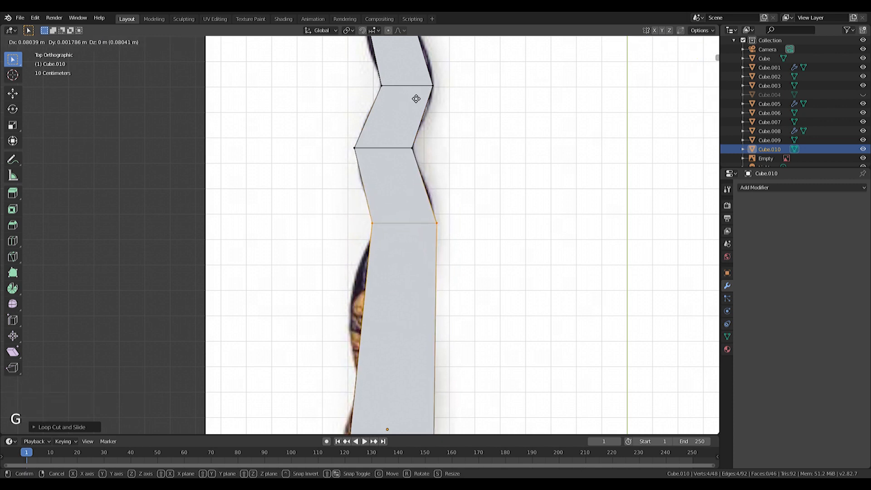
left_click(415, 99)
key("r")
right_click(440, 301)
key("ctrl+e")
key("e")
key("ctrl+z")
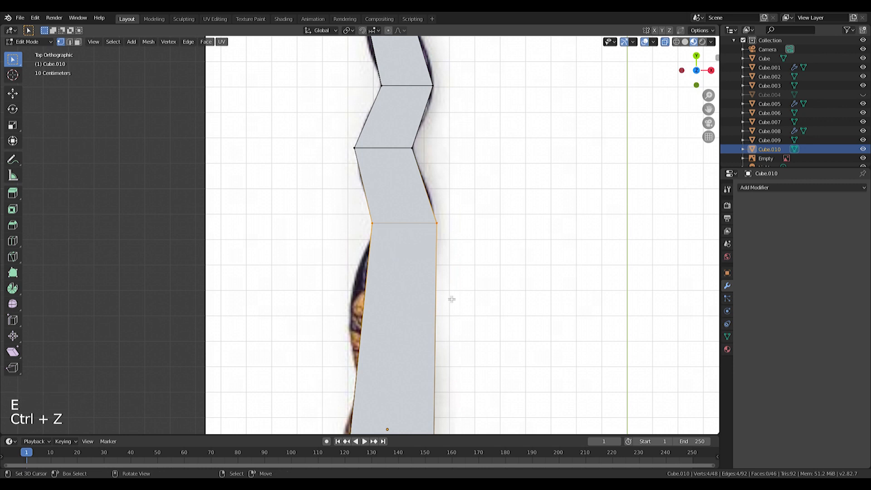
- Add another loop cut in the lower blade section and move it toward -X onto the reference bend
key("ctrl+r")
left_click(428, 286)
left_click(425, 289)
key("g")
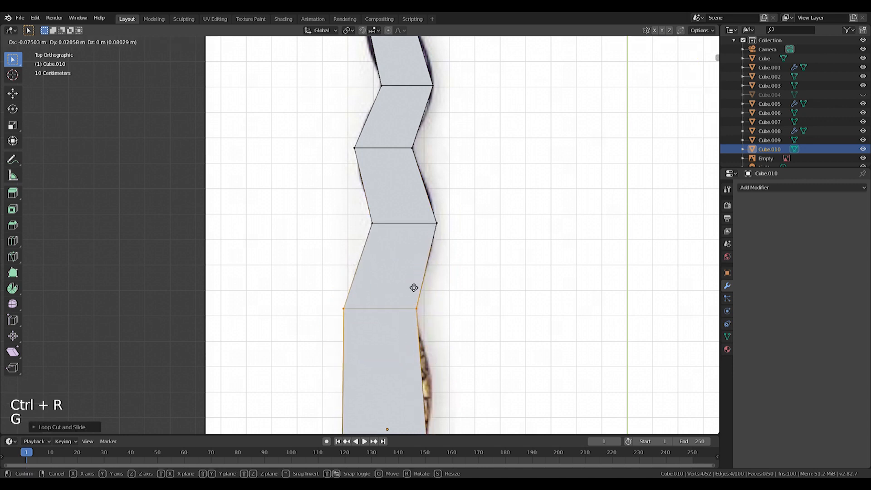
left_click(417, 287)
- Narrow the new lower-blade ring along X and reposition it on the reference outline
middle_click_drag(417, 288, 452, 151, "shift")
key("s")
key("x")
left_click(444, 225)
key("g")
left_click(439, 229)
- Loop cut the section just above the guard and move the ring toward +X to the blade's bend
key("ctrl+r")
left_click(448, 213)
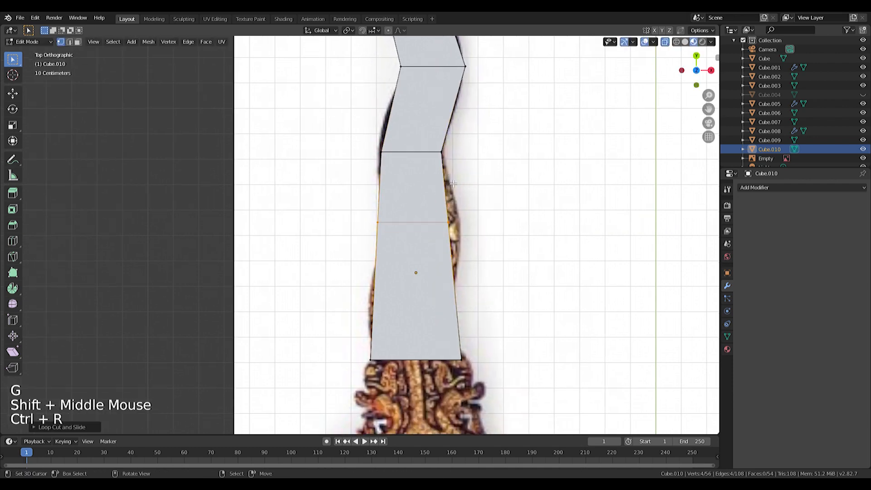
left_click(449, 180)
key("g")
left_click(465, 190)
middle_click_drag(464, 189, 468, 141, "shift")
- Add a final loop cut between that ring and the guard-side end and move it toward -X
key("ctrl+r")
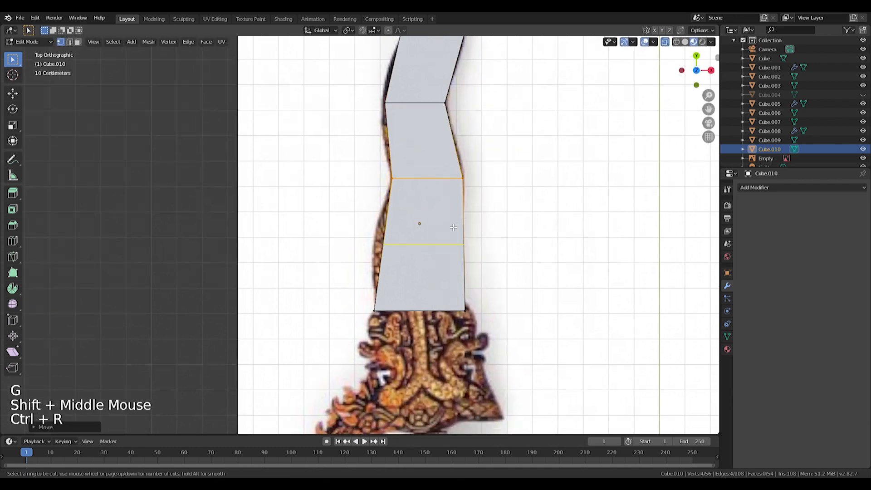
key("g")
left_click(462, 223)
- Select the blade's guard-side end vertices and move them about 0.03 m along Y toward the tip
middle_click_drag(449, 295, 404, 226, "shift")
scroll(399, 253, "up", 3)
middle_click_drag(383, 324, 321, 266, "shift")
scroll(321, 266, "up", 2)
middle_click_drag(249, 154, 331, 234, "shift")
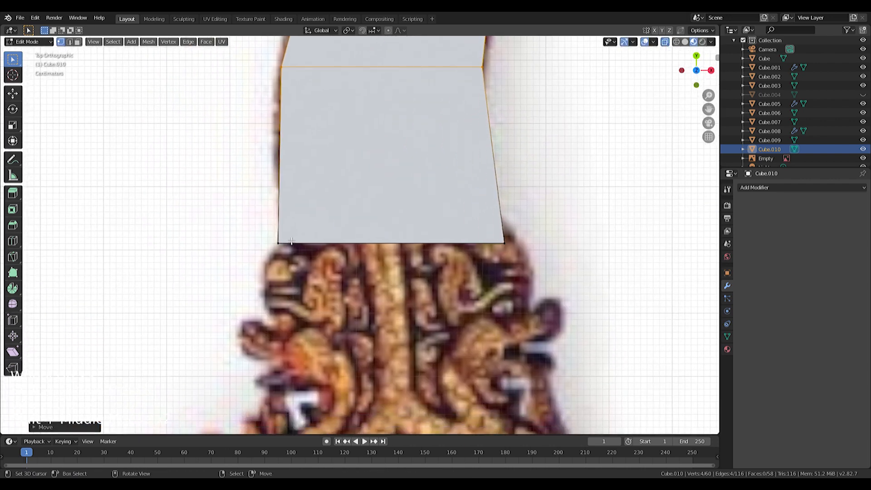
key("alt+a")
left_click_drag(230, 195, 542, 280)
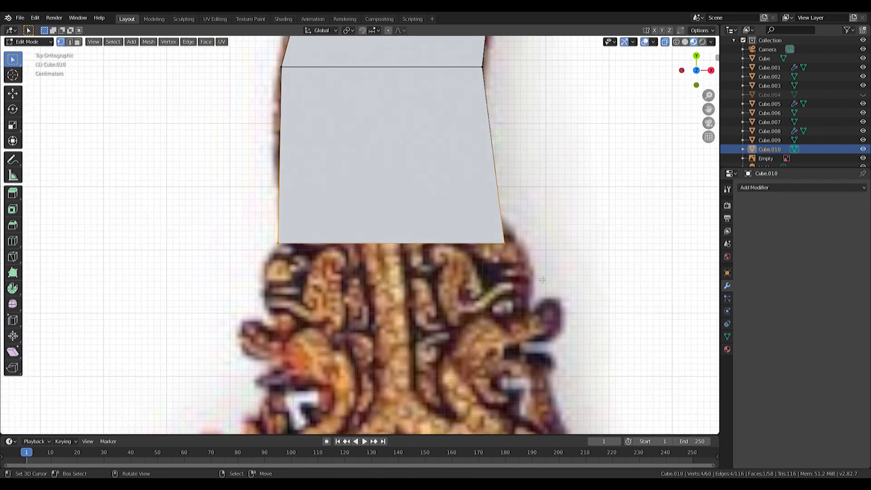
key("g")
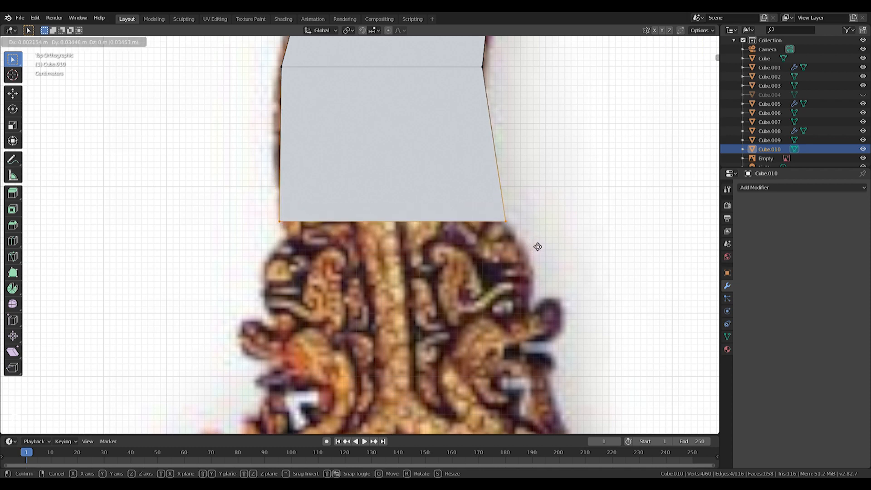
left_click(540, 247)
- Tilt the guard-side end, narrow it along X and reposition it to fit the blade's base
key("r")
left_click(594, 248)
key("s")
key("x")
left_click(583, 248)
key("g")
left_click(573, 244)
- Extrude the guard-side end about 0.13 m into the guard and widen the new end along X
key("e")
left_click(598, 319)
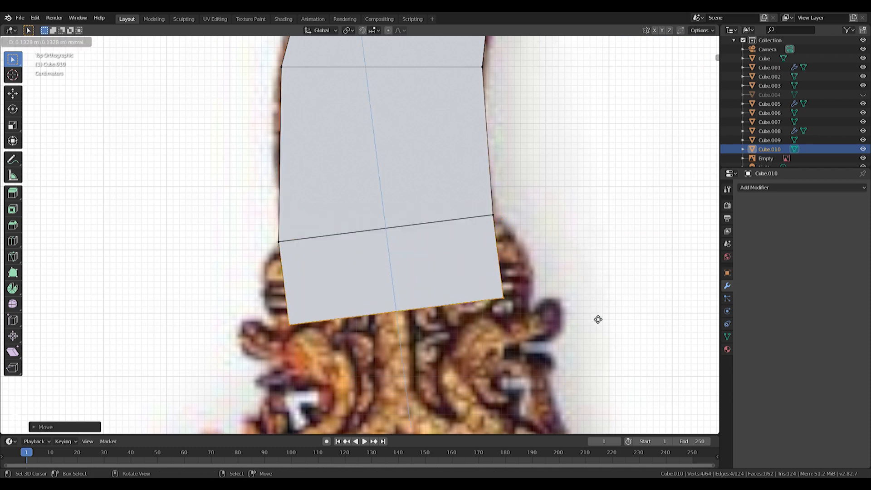
key("s")
key("x")
left_click(634, 336)
- Move, rotate and scale the extruded end to line up with the top of the ornamental guard
key("g")
left_click(637, 338)
key("r")
left_click(649, 315)
key("s")
left_click(640, 312)
key("r")
left_click(647, 301)
middle_click_drag(568, 264, 543, 257, "shift")
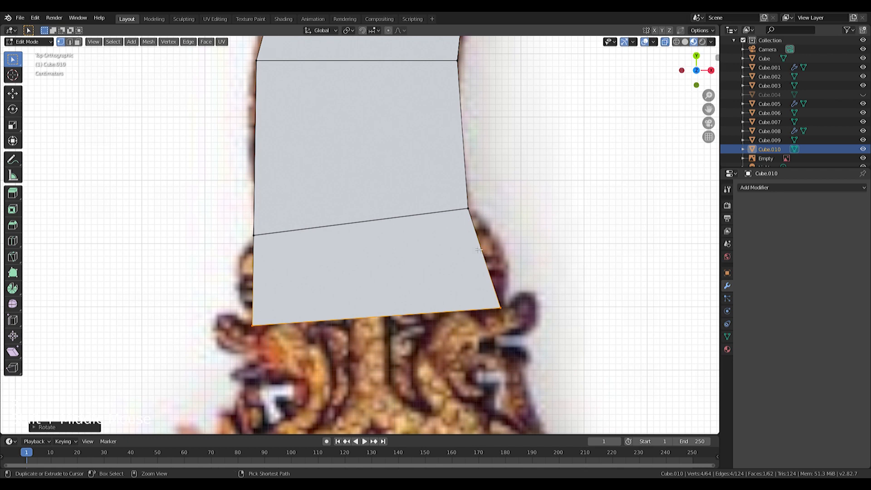
- Add a loop cut near the top of the extruded base section and widen it along X
key("ctrl+r")
left_click(470, 216)
left_click(466, 184)
key("s")
key("x")
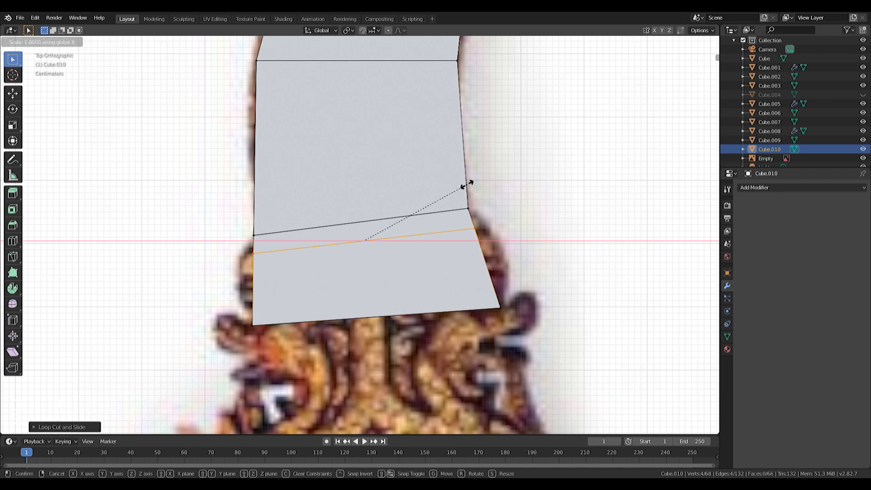
left_click(483, 186)
- Add a second loop cut lower in the base section, then widen and reposition it to follow the flared outline
left_click_drag(489, 231, 495, 252)
key("s")
key("x")
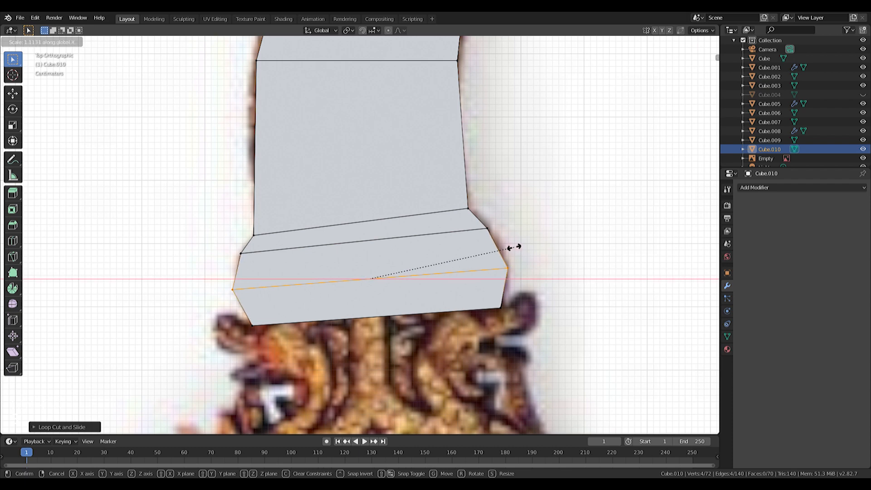
left_click(513, 247)
key("g")
left_click(513, 239)
key("s")
key("y")
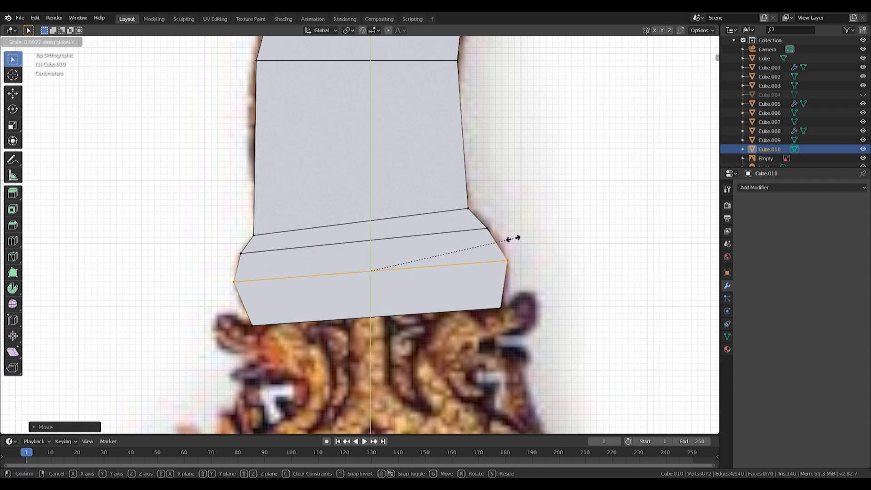
left_click(510, 240)
- Add a third loop cut just above the base section's end and scale it to the rounded outline
left_click(513, 264)
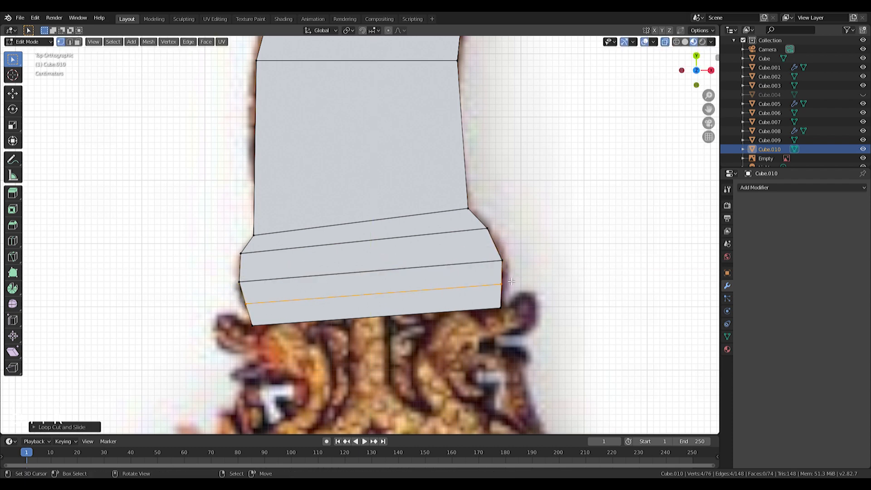
left_click(515, 277)
scroll(483, 242, "up", 2)
middle_click_drag(515, 277, 488, 225, "shift")
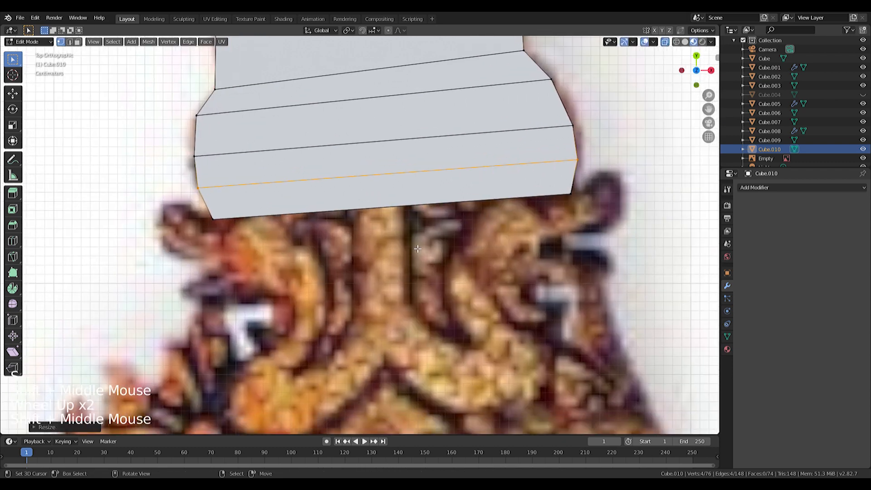
- Extrude the lower end face of the base another section downward over the top of the ornament
key("a")
key("a")
key("a")
key("b")
key("e")
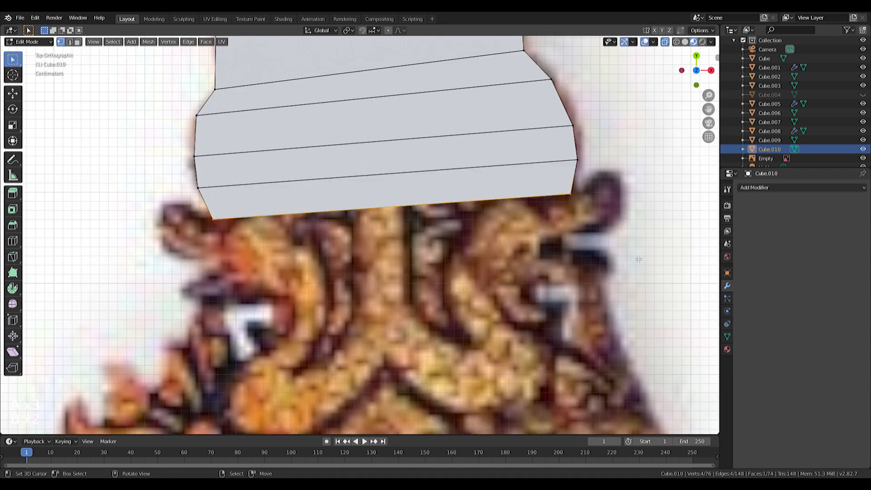
left_click(585, 275)
key("g")
- Extrude the right side face of the lowest section outward as a short segment, scaling and positioning it toward the right curl
middle_click_drag(612, 256, 449, 234, "shift")
scroll(503, 245, "up", 3)
key("a")
key("a")
key("a")
key("b")
left_click_drag(411, 204, 449, 295)
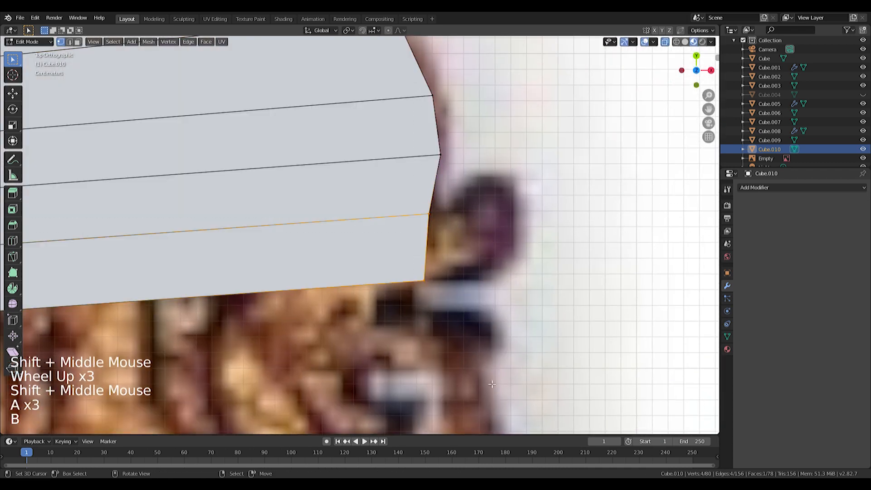
key("e")
key("s")
left_click(486, 317)
key("g")
left_click(476, 313)
key("s")
middle_click(483, 316)
left_click(486, 323)
- Extrude a second segment of the right curl, then rotate, move and slightly shrink its end face
key("e")
right_click(487, 324)
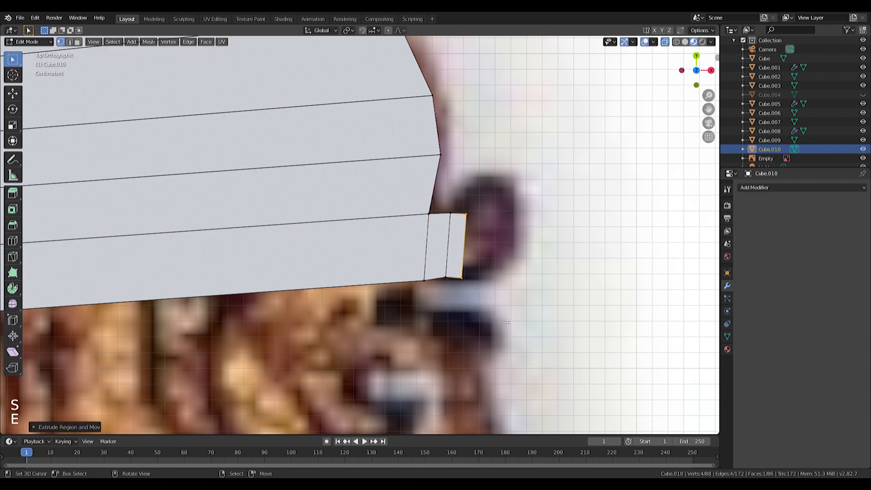
key("t")
key("r")
left_click(572, 305)
key("g")
left_click(576, 301)
key("s")
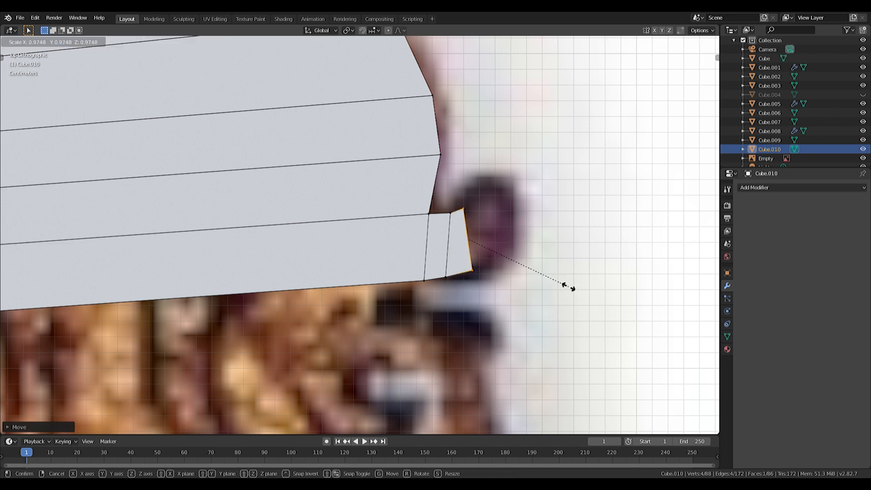
left_click(566, 286)
- Extrude a third segment up and outward, then rotate, scale and reposition its end face to follow the right curl
key("e")
left_click(583, 287)
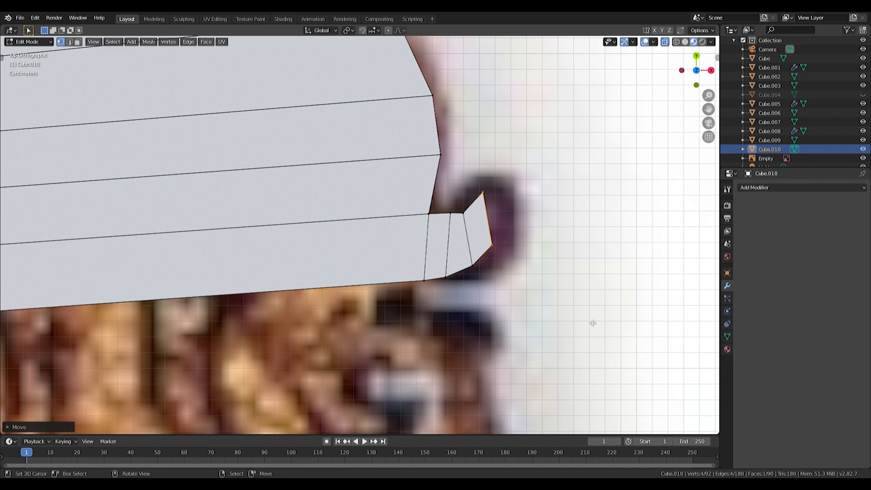
key("r")
left_click(605, 267)
key("g")
left_click(605, 280)
key("s")
key("x")
key("y")
left_click(585, 268)
key("g")
left_click(583, 266)
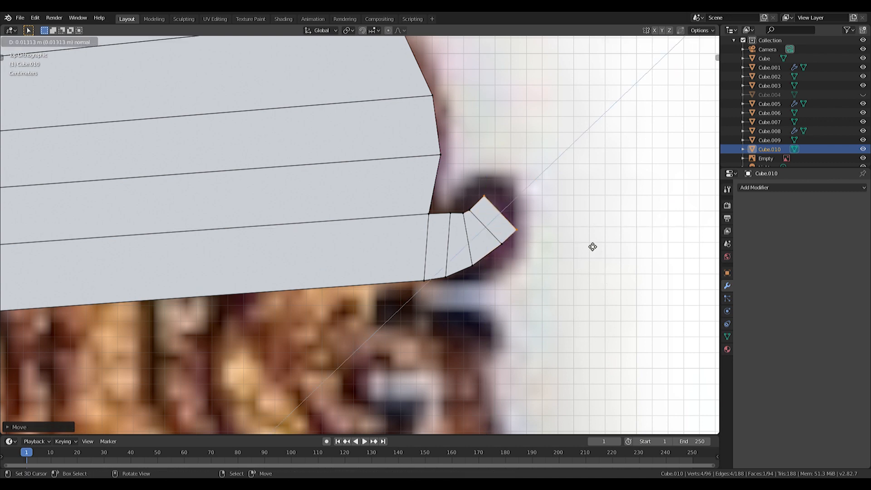
- Extrude a fourth segment of the right curl, rotate it upward, narrow it along X and shift it onto the outline
left_click(592, 246)
key("r")
left_click(602, 212)
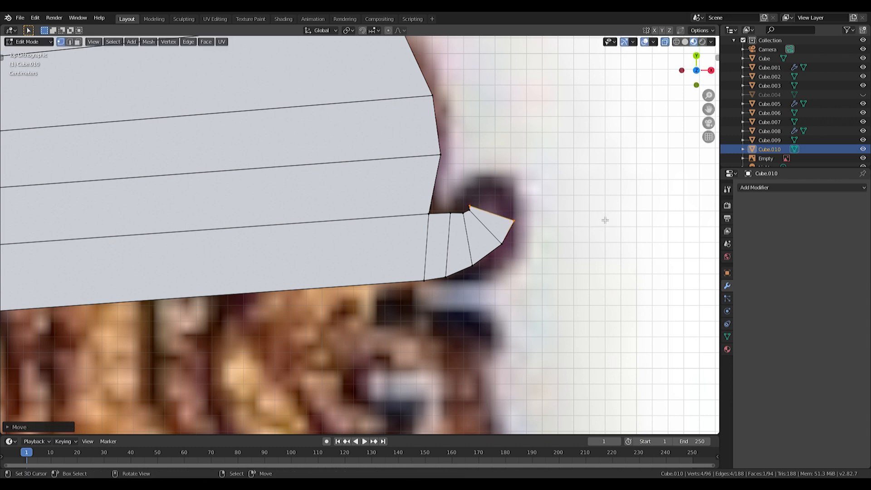
key("s")
key("x")
left_click(584, 219)
key("g")
key("r")
left_click(607, 186)
key("g")
key("x")
left_click(572, 190)
- Extrude the tip of the right curl and narrow it along X
key("e")
key("x")
left_click(549, 186)
- Extrude the left side face of the lowest section outward, then move and rotate it to start the left curl
scroll(549, 187, "down", 2)
middle_click_drag(548, 186, 669, 83, "shift")
middle_click_drag(315, 163, 453, 253, "shift")
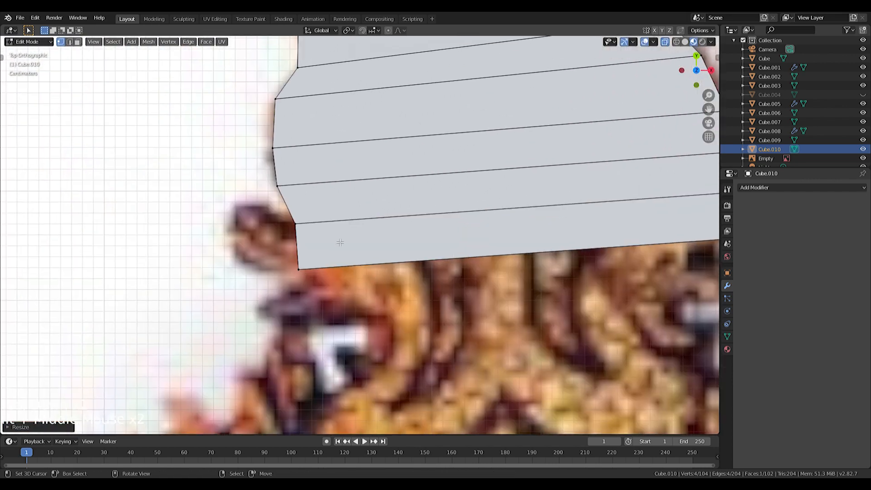
key("a")
key("a")
left_click_drag(351, 300, 350, 300)
key("e")
left_click(328, 278)
scroll(325, 254, "up", 3)
middle_click_drag(322, 242, 443, 247, "shift")
key("g")
left_click(450, 246)
key("r")
left_click(476, 244)
- Extrude a second segment of the left curl, then rotate, move and scale its end face to the outline
key("e")
left_click(442, 239)
key("r")
left_click(496, 249)
left_click(464, 255)
key("g")
left_click(475, 258)
key("s")
left_click(486, 250)
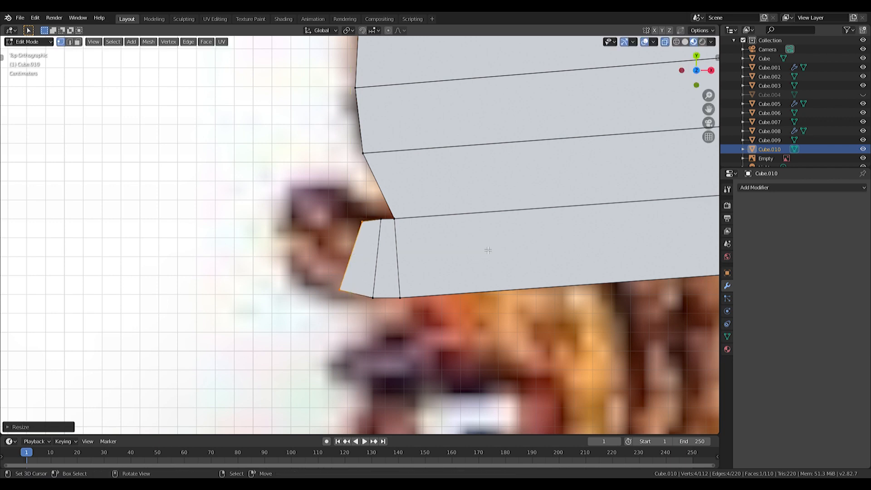
- Extrude a third segment of the left curl, positioning and rotating its end face to bend upward
key("e")
left_click(455, 233)
key("g")
left_click(482, 227)
key("r")
left_click(503, 267)
- Add a fourth segment to the left curl, rotating it and scaling it along X and Y to match the reference
left_click(470, 243)
key("r")
left_click(511, 288)
key("s")
key("x")
left_click(454, 286)
key("s")
key("y")
left_click(448, 275)
key("g")
left_click(460, 272)
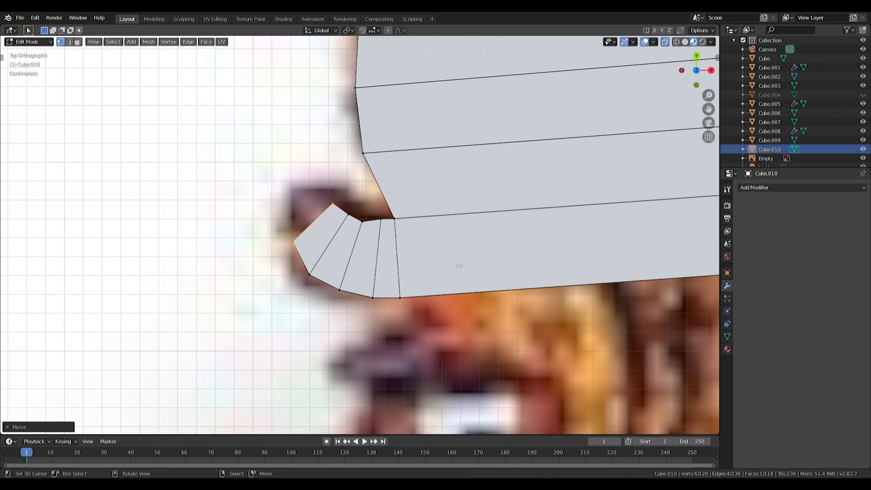
- Extrude a fifth segment of the left curl, rotate it upward, scale it along Y and X, and reposition it
key("e")
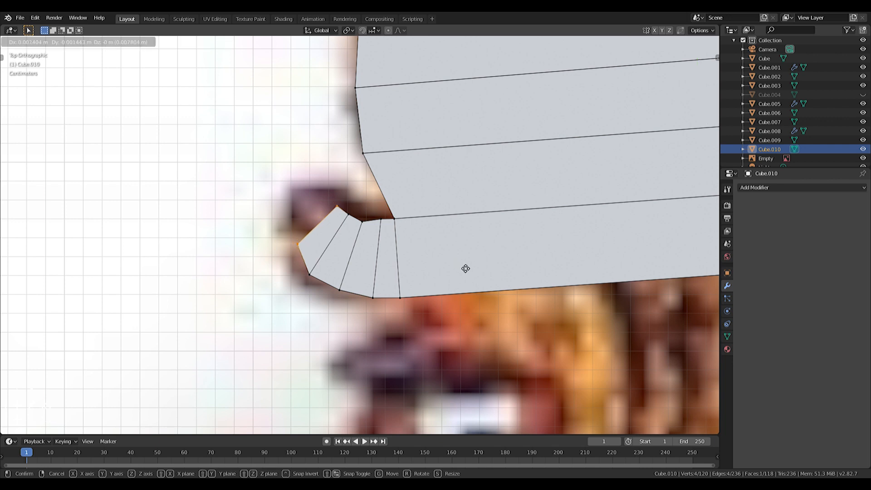
left_click(463, 268)
key("r")
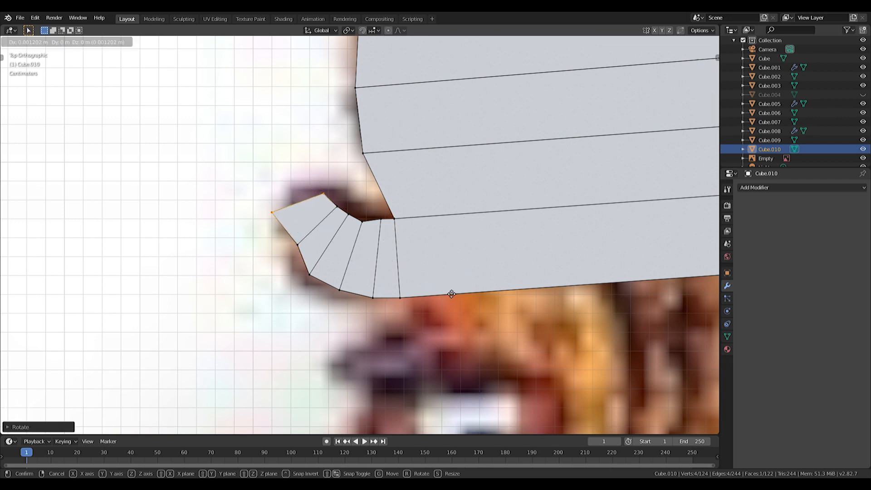
left_click(460, 292)
key("s")
key("y")
left_click(409, 273)
key("r")
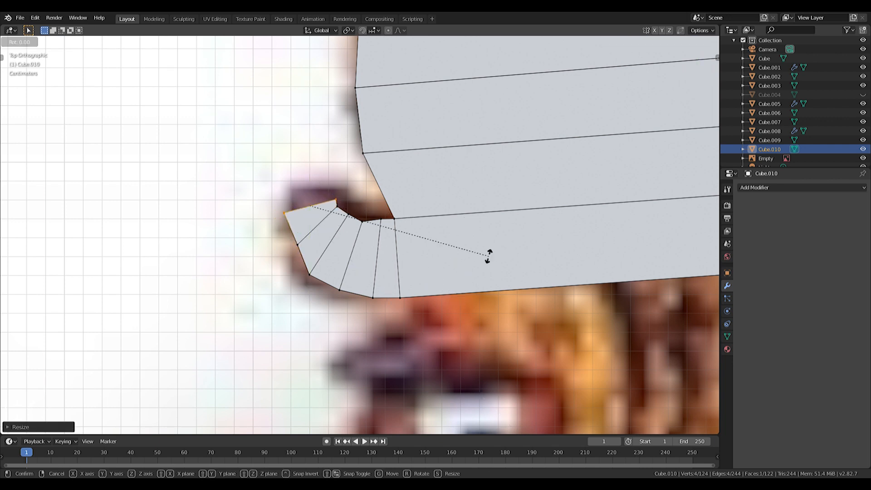
right_click(489, 256)
key("s")
key("x")
left_click(432, 253)
key("g")
left_click(438, 252)
- Extrude the tip of the left curl, narrow it along X and rotate it
key("e")
left_click(436, 241)
key("s")
key("x")
left_click(397, 234)
key("r")
left_click(422, 282)
- Extrude the bottom face between the two curls downward and narrow it slightly along X
scroll(416, 268, "down", 3)
middle_click_drag(413, 260, 218, 199, "shift")
key("a")
key("a")
key("a")
key("b")
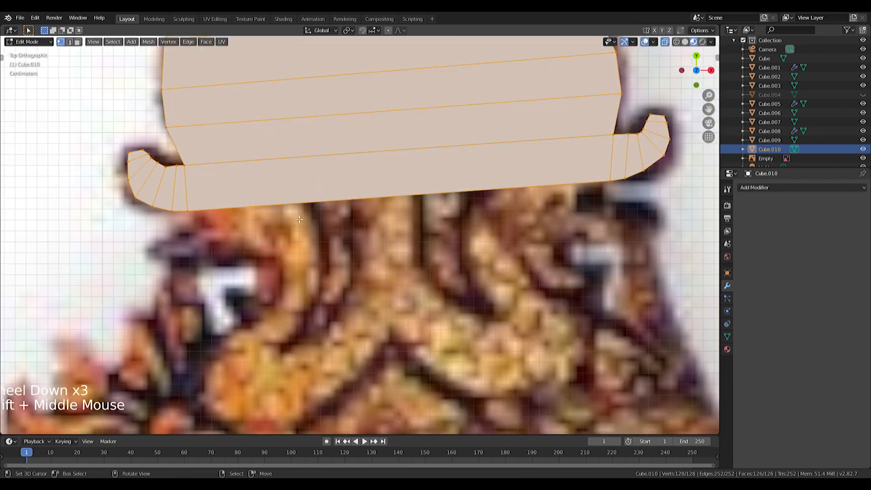
left_click_drag(259, 257, 260, 258)
key("b")
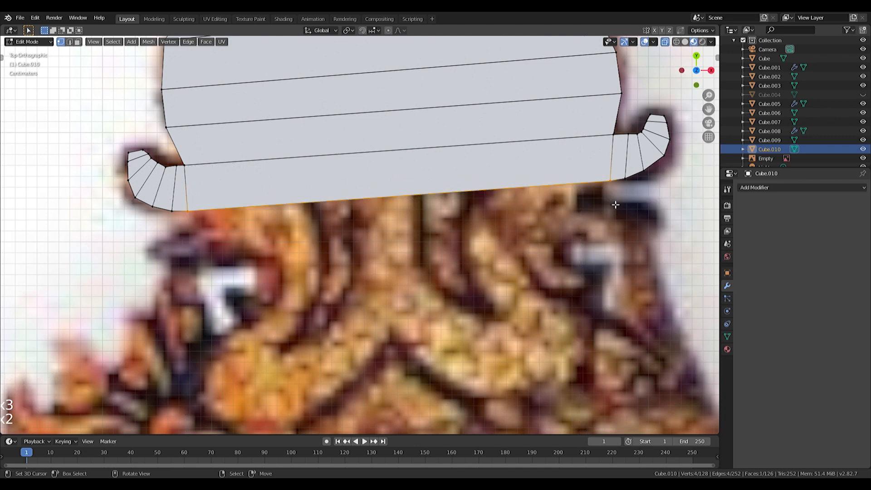
key("e")
left_click(610, 222)
key("s")
key("x")
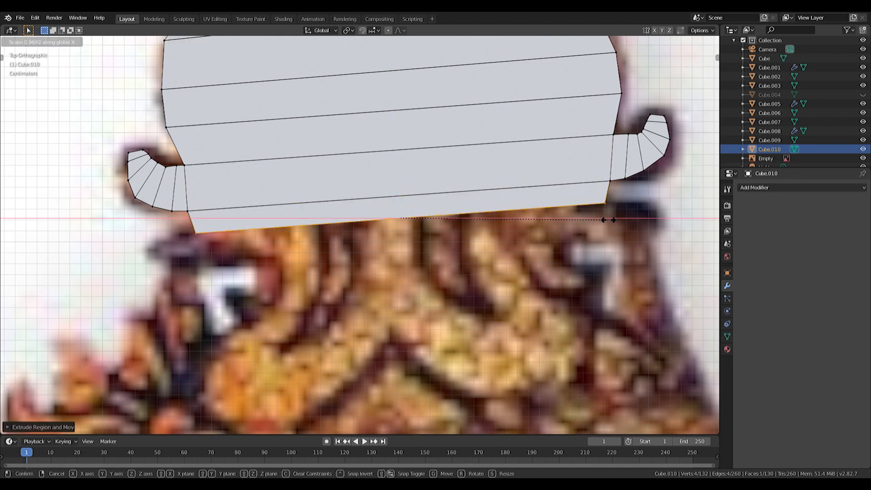
left_click(608, 220)
- Extrude another section downward, widen it along X and move its corner vertices to follow the ornament's outline
key("e")
left_click(611, 255)
key("s")
key("x")
left_click(632, 254)
middle_click_drag(631, 253, 512, 246, "shift")
key("a")
key("a")
key("b")
key("g")
left_click(558, 245)
- Extrude the slanted right side face of the lowest section outward and scale it down
scroll(563, 240, "up", 2)
middle_click_drag(577, 225, 367, 253, "shift")
key("a")
key("a")
key("b")
left_click_drag(314, 191, 463, 327)
key("e")
key("s")
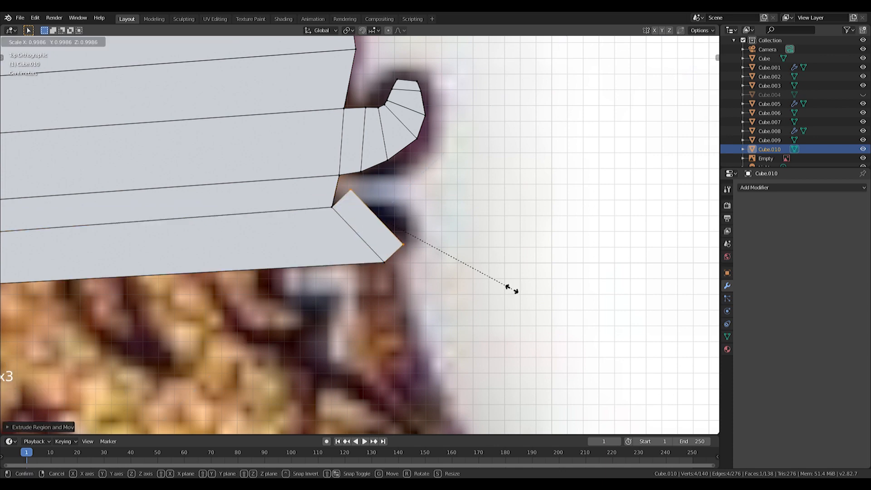
left_click(468, 252)
- Rotate the extruded right end face, flatten it along Y and move it to follow the lobe's upper outline
key("r")
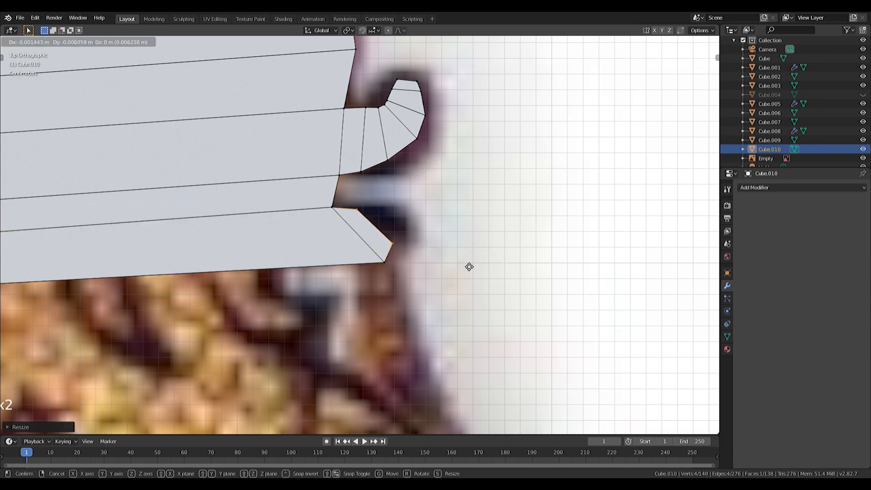
left_click(500, 290)
key("g")
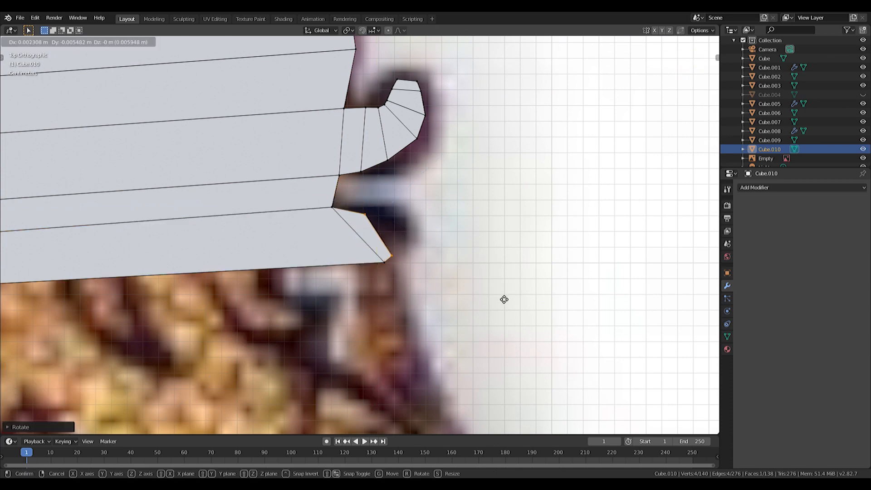
key("s")
key("y")
left_click(538, 317)
key("g")
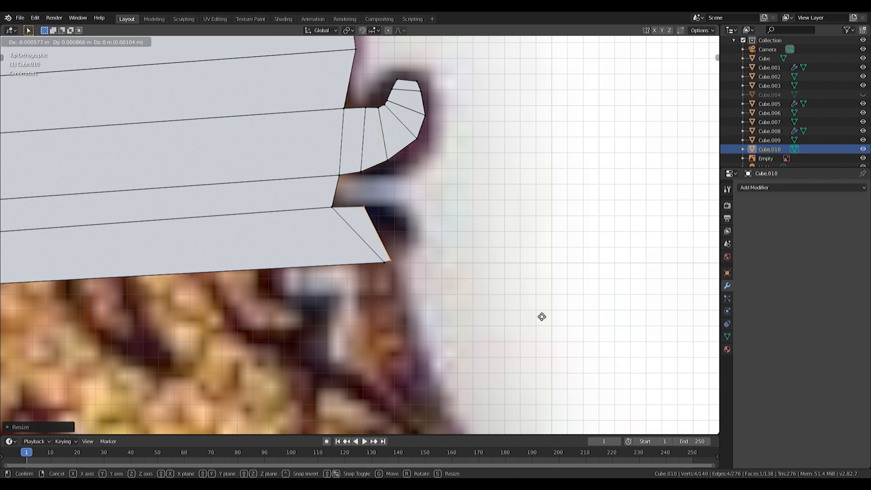
left_click(534, 314)
- Rotate the right lobe's end face and extrude it outward into another scaled segment
key("r")
left_click(562, 287)
key("s")
key("x")
key("y")
left_click(463, 247)
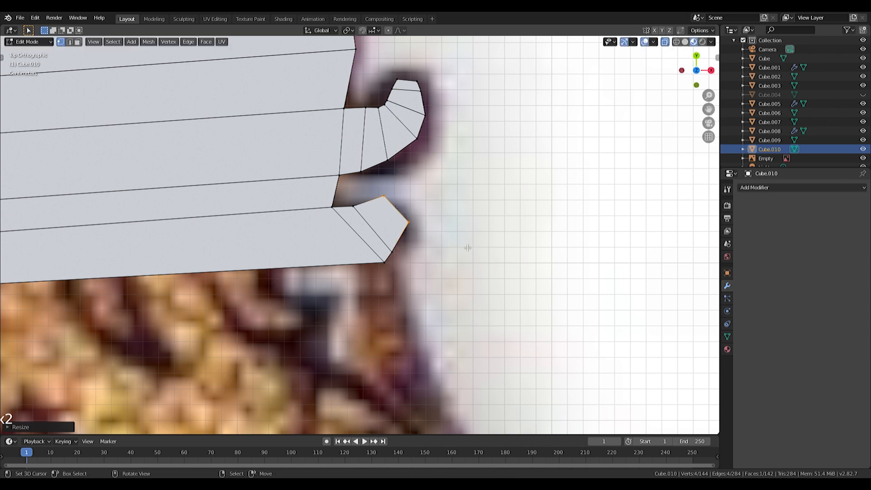
- Move the right lobe's new end face back toward the outline, narrow it along X and rotate it
key("g")
left_click(457, 267)
key("s")
key("x")
left_click(466, 275)
key("r")
left_click(494, 291)
- Extrude the right lobe's end face again, narrow it along X and move it onto the dark outline
key("e")
left_click(495, 296)
key("s")
key("x")
key("x")
left_click(461, 251)
key("g")
left_click(459, 258)
key("s")
key("x")
left_click(476, 258)
key("g")
left_click(474, 256)
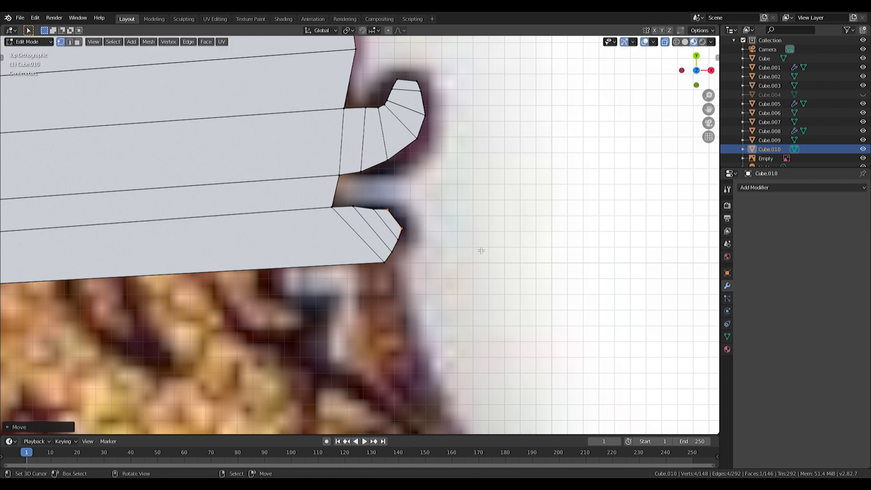
- Finish the right lobe with a small tip segment, scaled down and adjusted along X
left_click(486, 249)
key("s")
left_click(511, 229)
key("s")
key("x")
key("x")
left_click(467, 211)
- Select the slanted left side face of the lowest section and extrude it outward
scroll(587, 194, "down", 2)
middle_click_drag(467, 210, 627, 210, "shift")
middle_click_drag(288, 237, 333, 237, "shift")
scroll(333, 237, "up", 3)
middle_click_drag(333, 237, 405, 235, "shift")
key("b")
left_click_drag(294, 204, 399, 310)
key("a")
key("a")
key("a")
key("b")
left_click_drag(291, 211, 451, 324)
key("e")
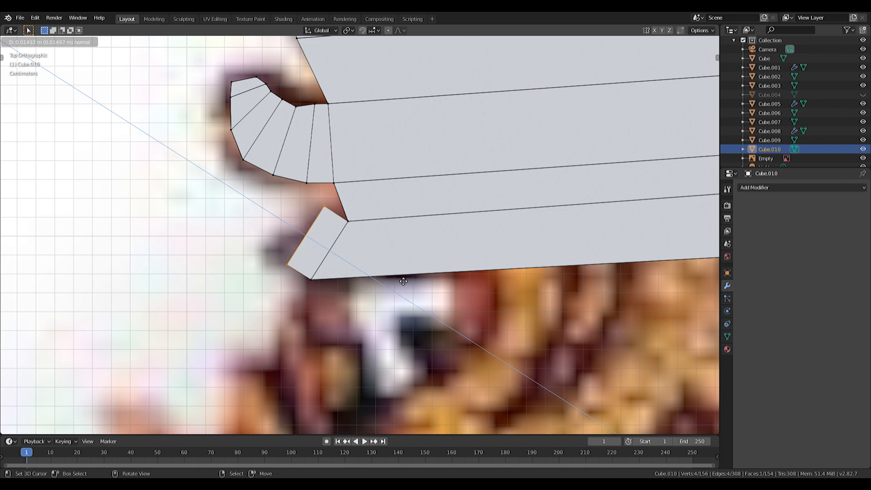
- Scale the left lobe's end face down along Y and move it to the reference outline
right_click(403, 281)
key("s")
right_click(361, 285)
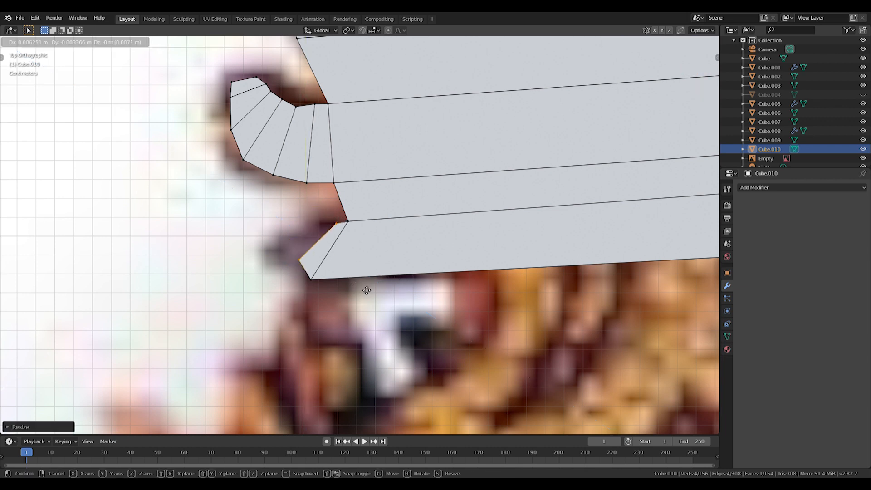
key("s")
key("y")
left_click(355, 260)
key("g")
left_click(371, 275)
- Move the individual corner vertices of the left lobe's end segment to round its outline
key("alt+a")
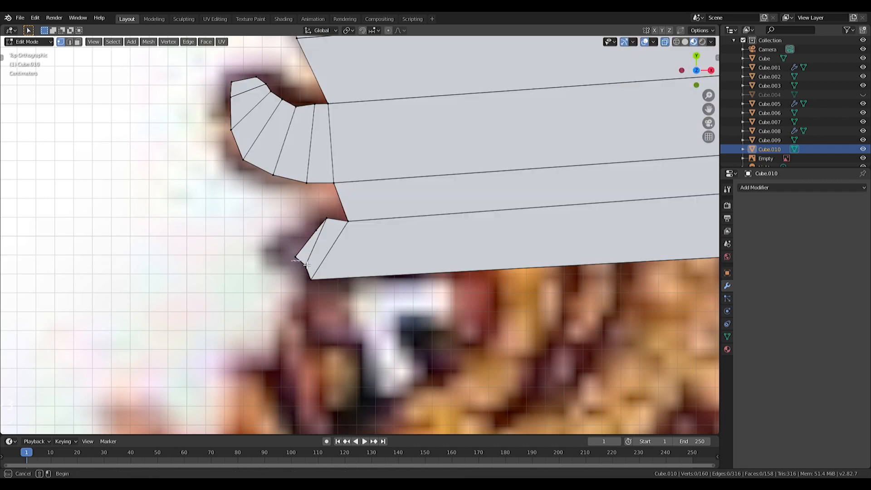
key("g")
left_click(320, 279)
key("a")
key("a")
key("b")
key("g")
left_click(311, 240)
key("alt+a")
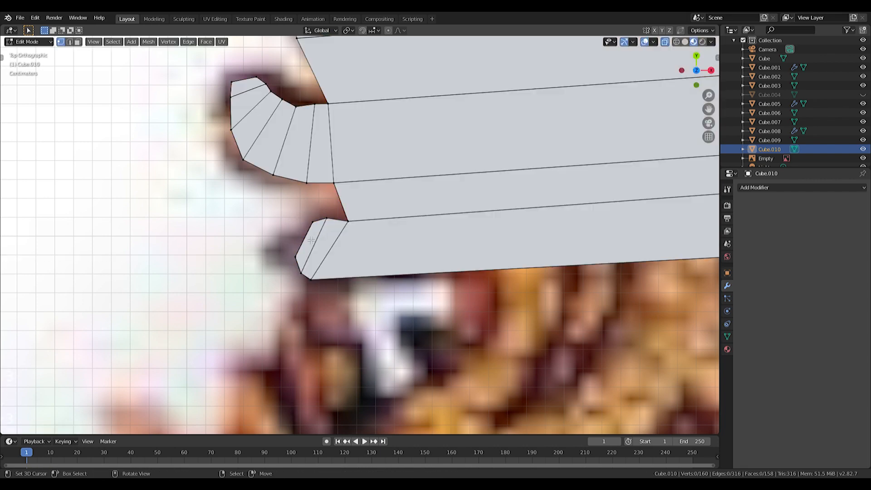
key("g")
left_click(323, 230)
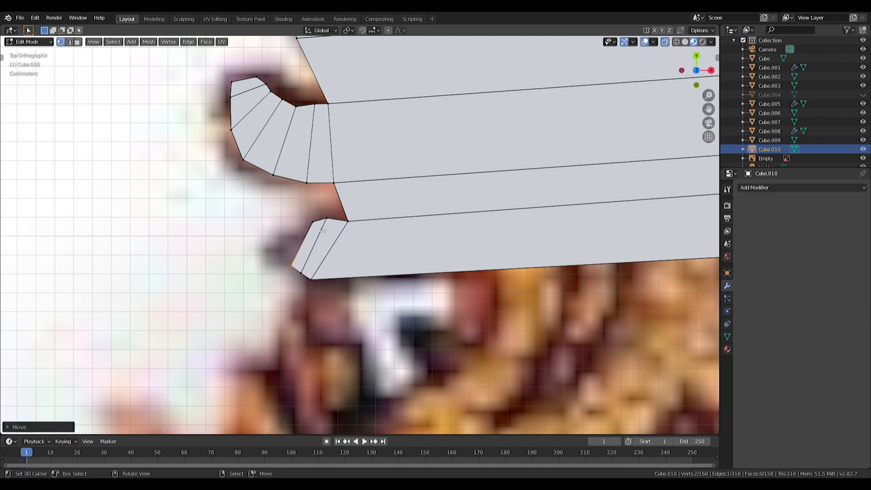
- Extrude the left lobe's end face outward, rotate it, scale it along Y and move it into place
key("e")
left_click(297, 233)
key("r")
left_click(381, 233)
key("s")
key("y")
left_click(352, 238)
key("g")
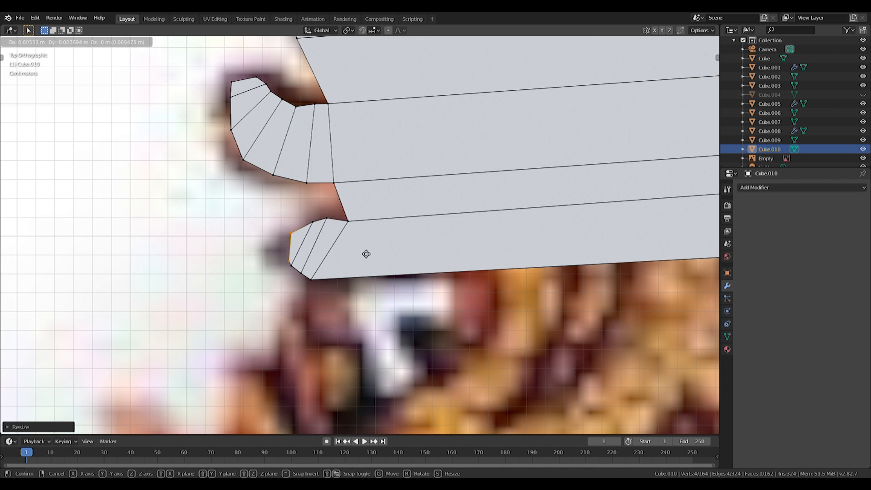
left_click(363, 258)
- Extrude a smaller tip on the left lobe and scale, move and rotate it to match the reference
key("e")
left_click(345, 256)
key("s")
left_click(311, 232)
key("g")
left_click(325, 242)
key("r")
left_click(349, 241)
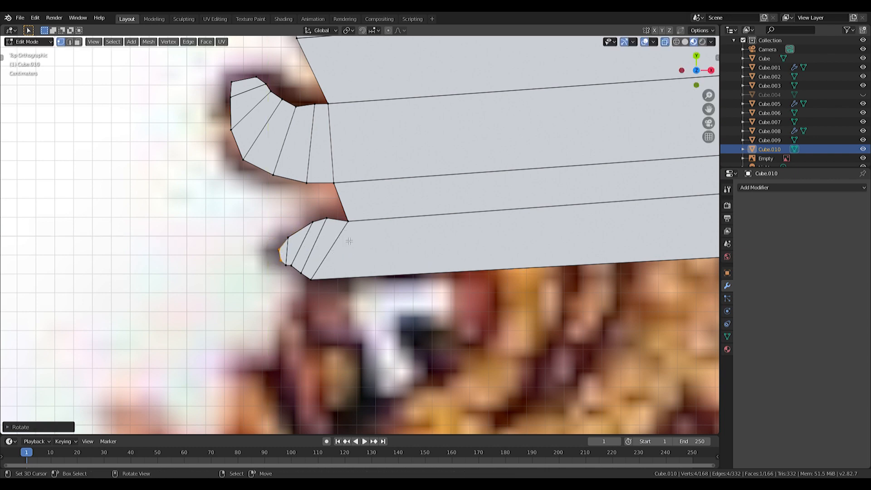
- Extrude the guard's bottom face downward, widen it along X and move it to the ornament's outline
scroll(349, 241, "down", 2)
middle_click_drag(348, 241, 311, 208, "shift")
scroll(321, 212, "down", 2)
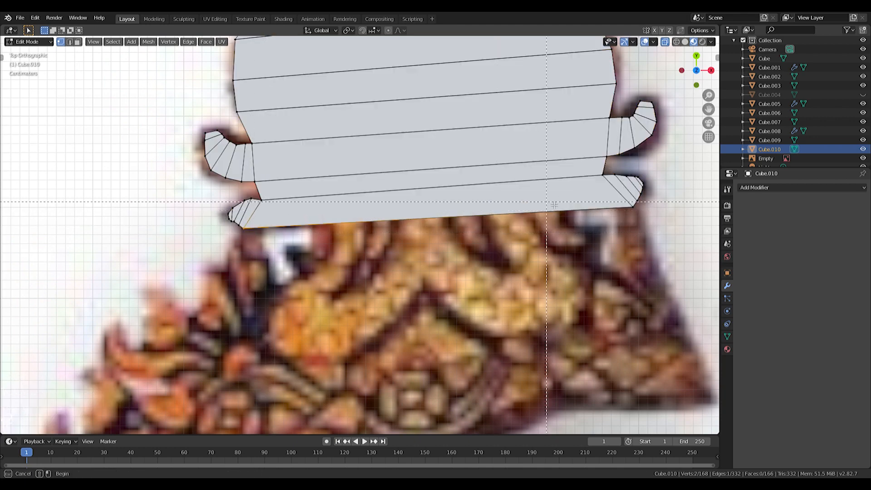
left_click(646, 254)
key("s")
key("x")
left_click(661, 255)
key("g")
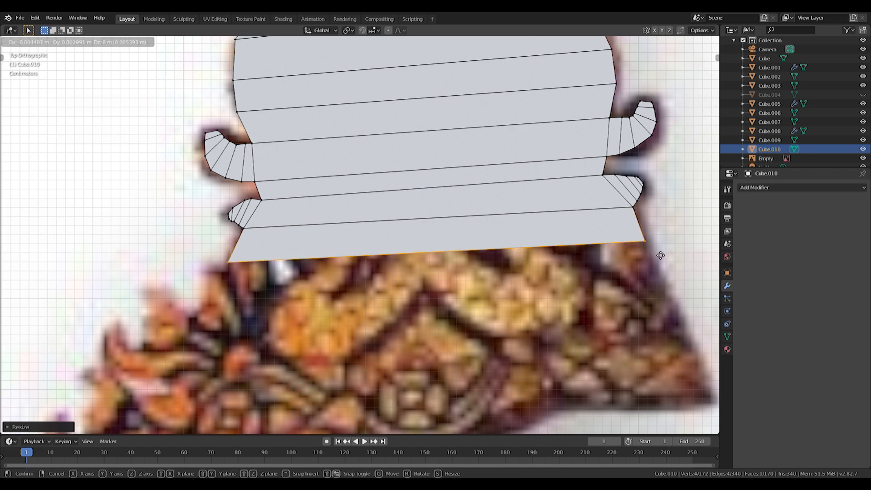
left_click(659, 246)
- Extrude a short section from the guard's bottom face and widen it slightly along X
key("e")
left_click(659, 260)
key("s")
key("x")
left_click(692, 251)
- Extrude the bottom face downward again and widen it along X to follow the flaring sides
middle_click_drag(621, 278, 618, 241, "shift")
key("e")
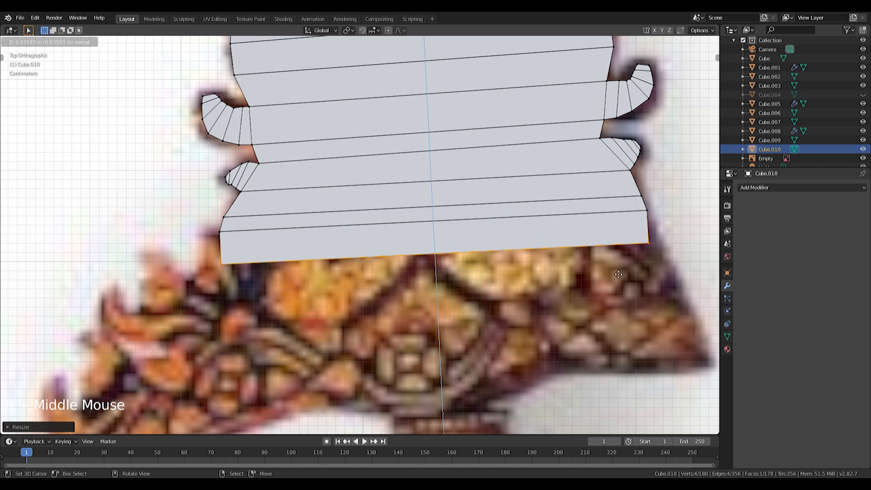
left_click(619, 272)
key("s")
key("x")
left_click(628, 272)
- Extrude a tall section down to the guard's lower edge and move its bottom corners onto the reference outline
middle_click_drag(628, 272, 628, 211, "shift")
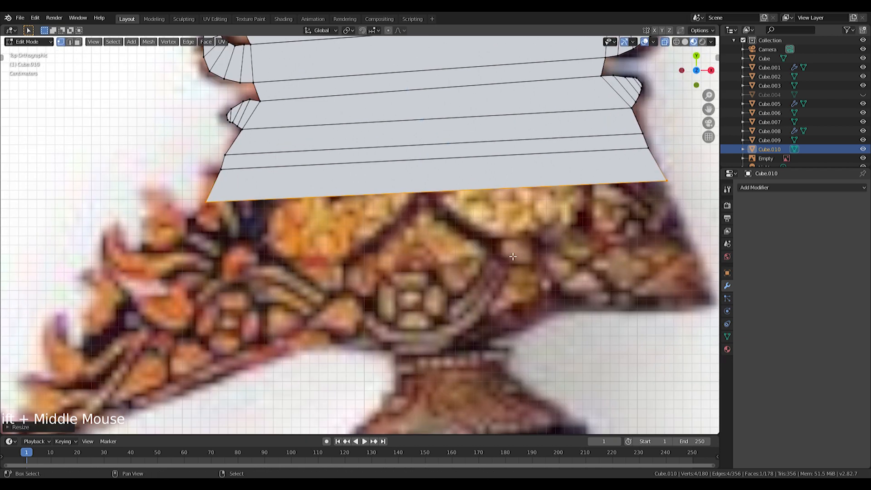
key("e")
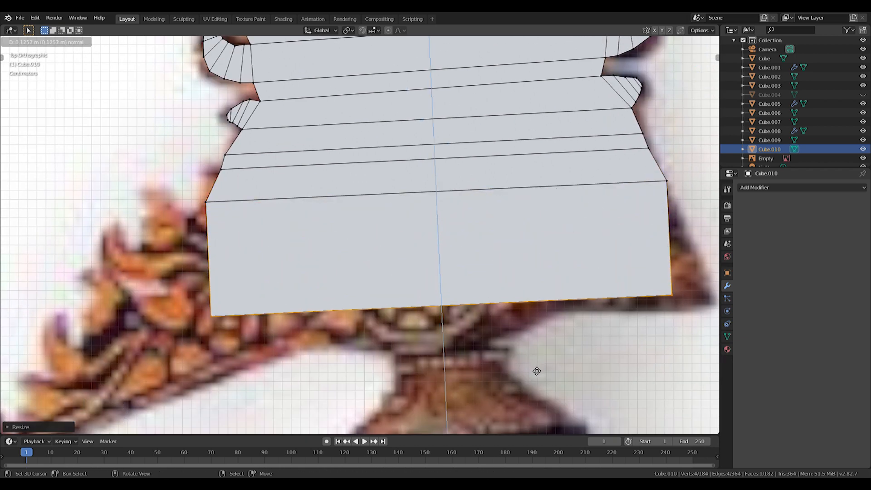
left_click(537, 379)
key("g")
left_click(574, 381)
key("a")
key("alt+a")
left_click(334, 361)
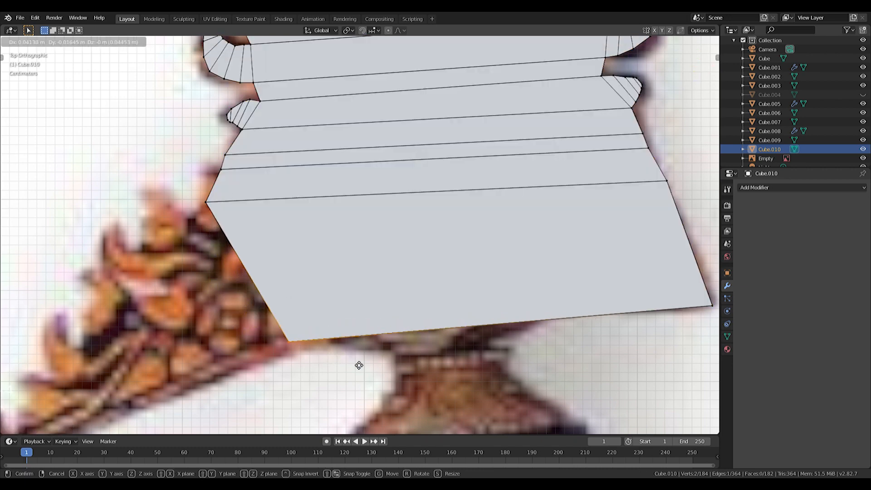
- Add a horizontal loop cut across the middle of the tall bottom section and scale it slightly
middle_click_drag(363, 371, 343, 372, "shift")
key("ctrl+r")
left_click(638, 216)
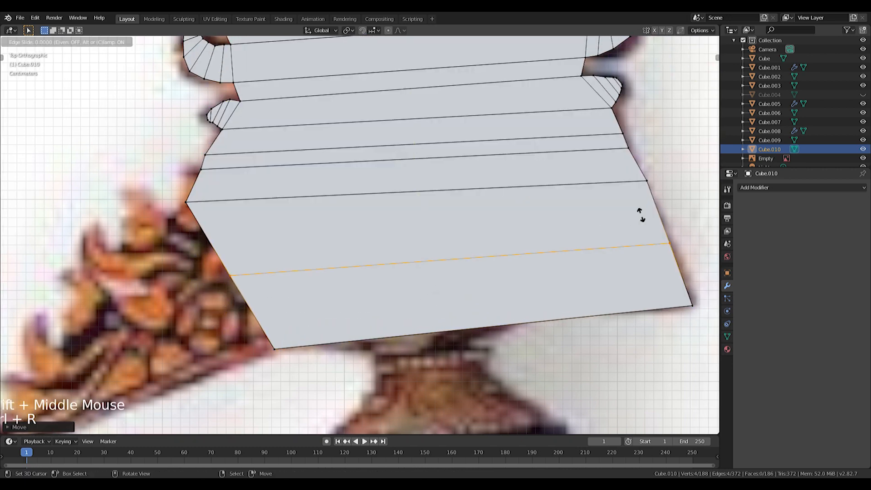
key("s")
left_click(646, 219)
- Add a centred horizontal loop cut across the upper half of the tall bottom section
middle_click_drag(646, 219, 614, 192, "shift")
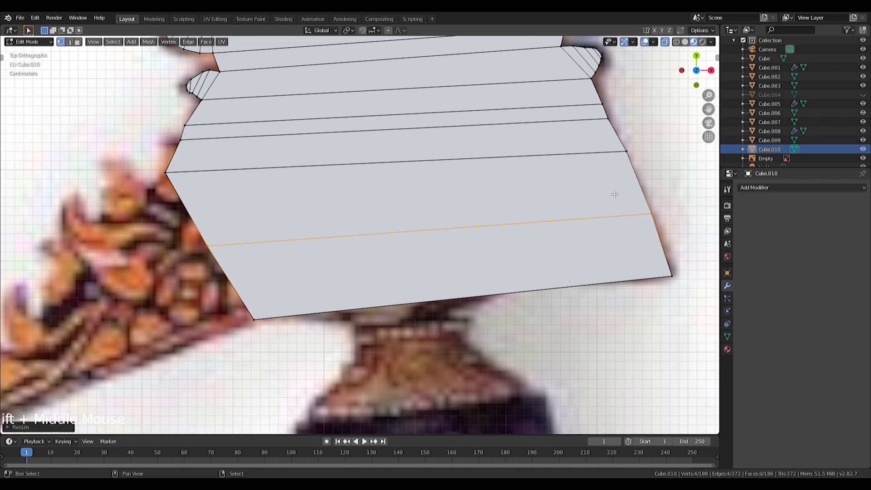
middle_click_drag(521, 190, 548, 204, "shift")
key("ctrl+r")
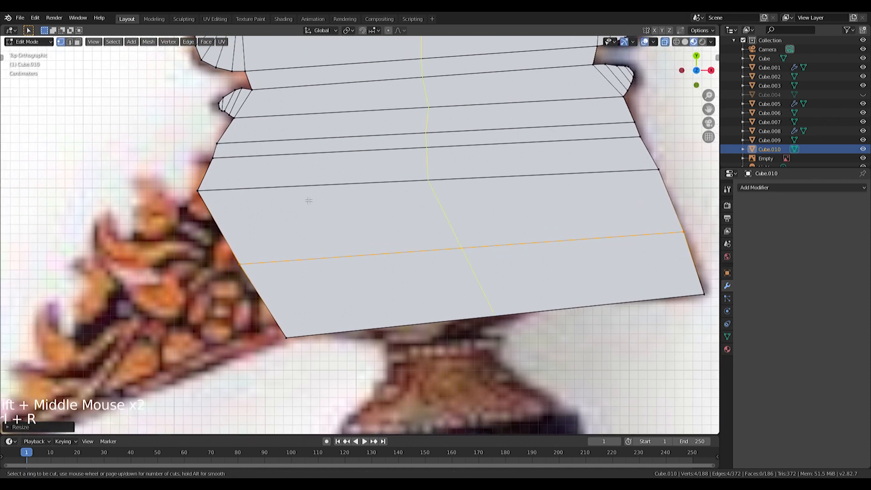
left_click(222, 215)
right_click(223, 214)
- Move the left end vertices of the upper loop cut outward to the flame ornament's outline
middle_click_drag(204, 203, 411, 231, "shift")
key("alt+a")
key("b")
left_click_drag(390, 234, 457, 261)
key("g")
middle_click_drag(444, 252, 317, 236, "shift")
left_click(373, 230)
- Move the right end vertices of the upper loop cut to match the guard's right edge
middle_click_drag(385, 232, 220, 229, "shift")
key("a")
key("a")
key("a")
key("b")
left_click_drag(578, 200, 658, 233)
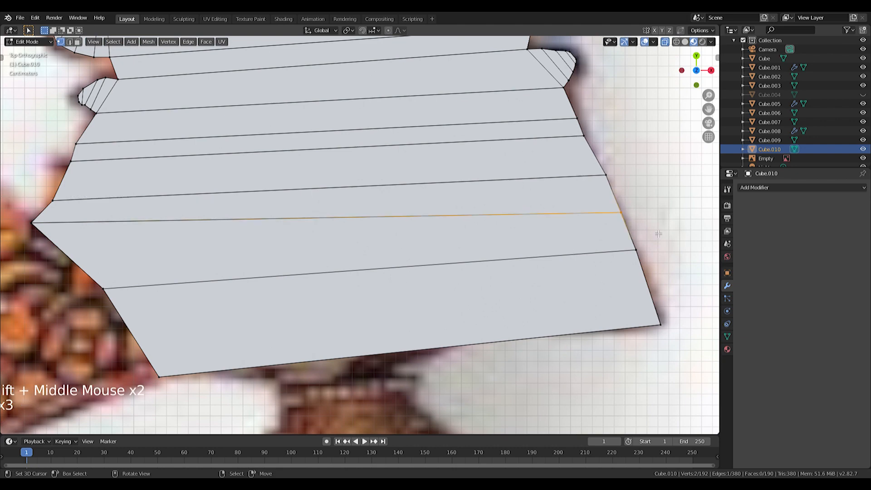
key("g")
left_click(653, 216)
- Add a loop cut just below the previous one and move its left end vertices outward along the flame ornament
middle_click_drag(581, 230, 582, 228, "shift")
middle_click_drag(347, 221, 472, 208, "shift")
key("ctrl+r")
left_click(191, 233)
left_click(178, 241)
key("a")
key("a")
key("a")
key("b")
left_click_drag(145, 230, 224, 272)
key("g")
left_click(165, 265)
- Move the left end vertices of the lowest loop cut outward to the flame ornament's outline
middle_click_drag(165, 265, 261, 239, "shift")
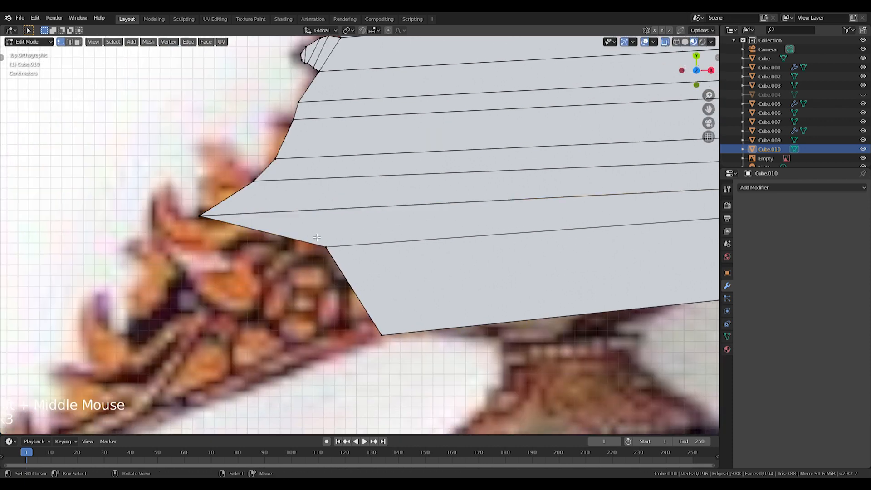
key("g")
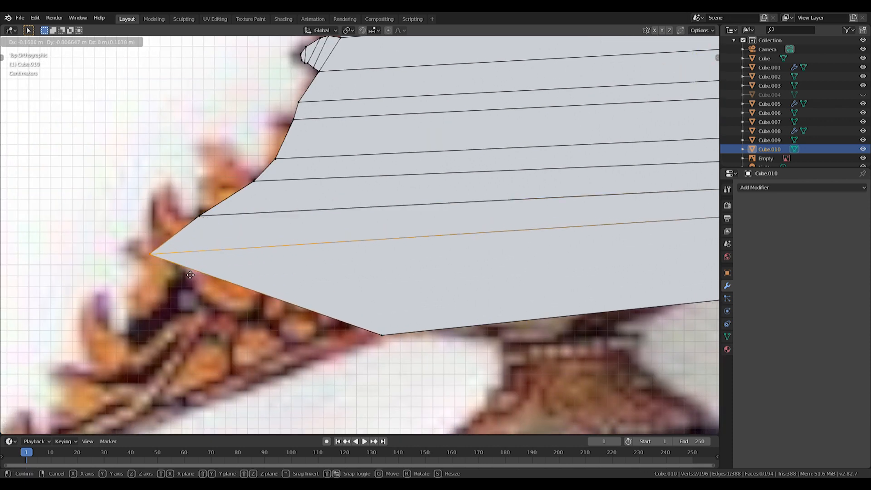
left_click(188, 275)
- Add a loop cut across the bottom section and move its left end vertices down and outward along the flame ornament
middle_click_drag(367, 261, 33, 262, "shift")
middle_click_drag(356, 223, 559, 190, "shift")
middle_click_drag(213, 238, 340, 242, "shift")
key("ctrl+r")
left_click(318, 262)
key("a")
key("a")
key("a")
key("b")
left_click_drag(245, 249, 330, 294)
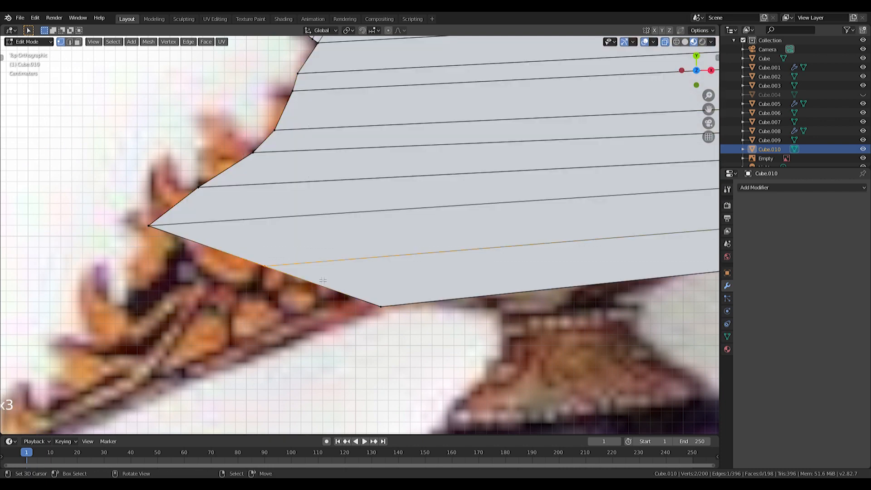
key("g")
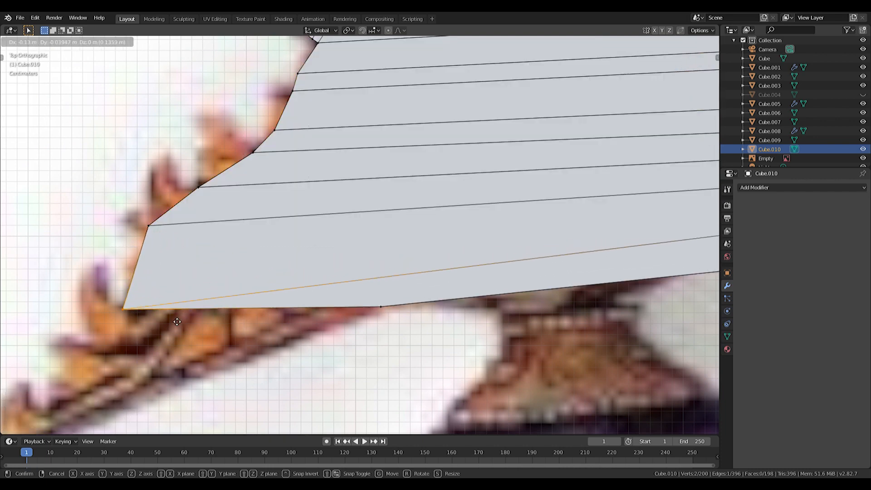
left_click(174, 318)
- Add a centred loop cut just above the lowest one and move its right end vertices to the guard's right edge
left_click(160, 275)
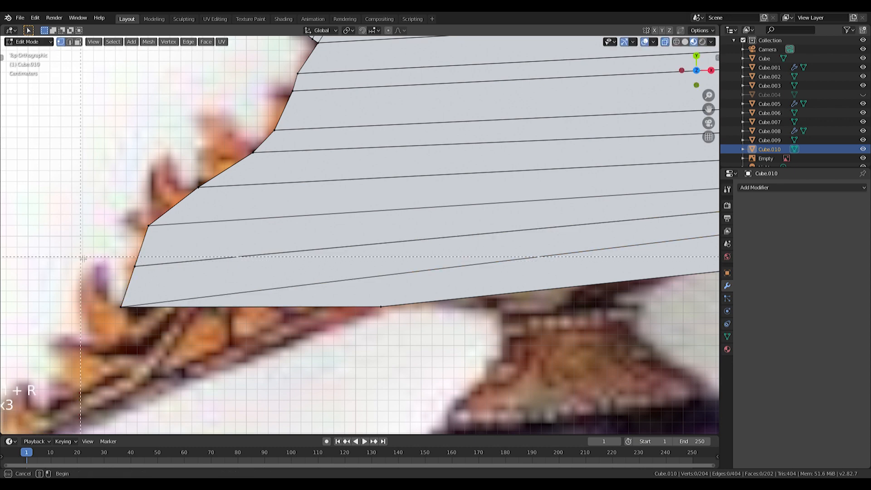
right_click(171, 285)
scroll(171, 285, "down", 1, "shift")
middle_click_drag(614, 235, 322, 241, "shift")
middle_click_drag(622, 254, 540, 282, "shift")
key("a")
key("a")
key("a")
key("b")
left_click_drag(460, 210, 511, 235)
key("g")
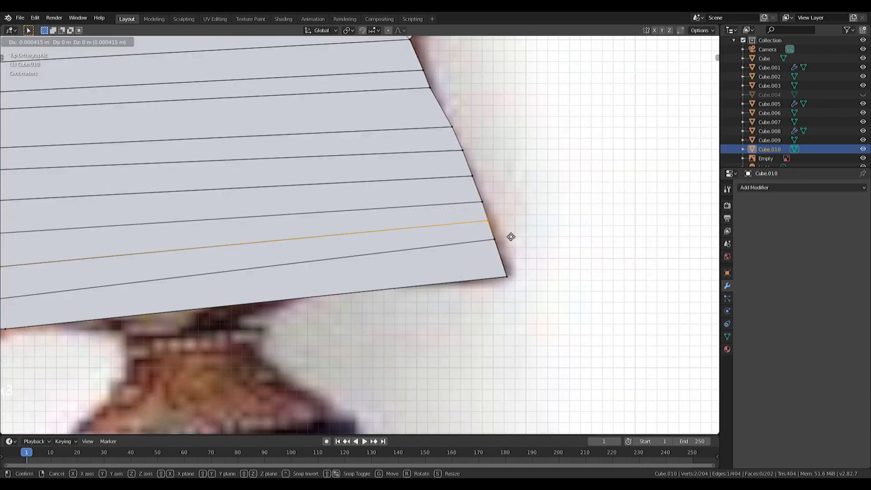
left_click(515, 236)
- Try to extrude the guard's lower-left bottom vertices along the ornament
middle_click_drag(290, 268, 586, 235, "shift")
middle_click_drag(181, 237, 443, 191, "shift")
key("a")
key("a")
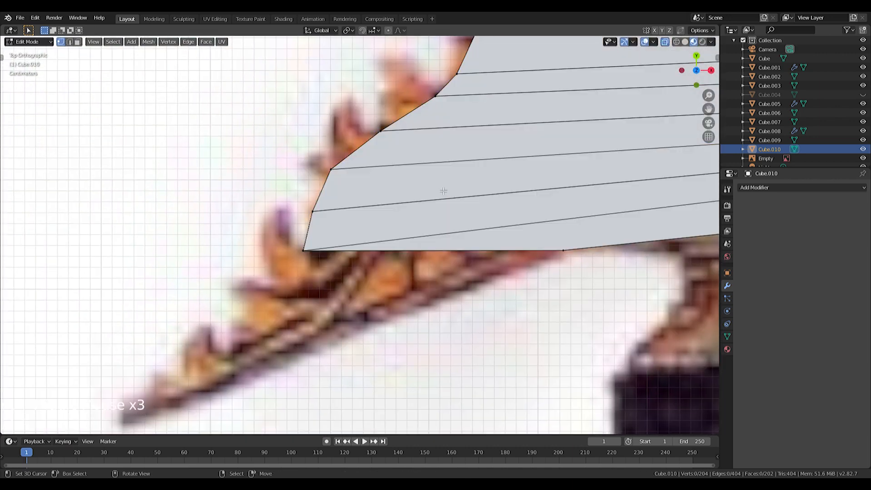
middle_click_drag(550, 225, 460, 227, "shift")
key("a")
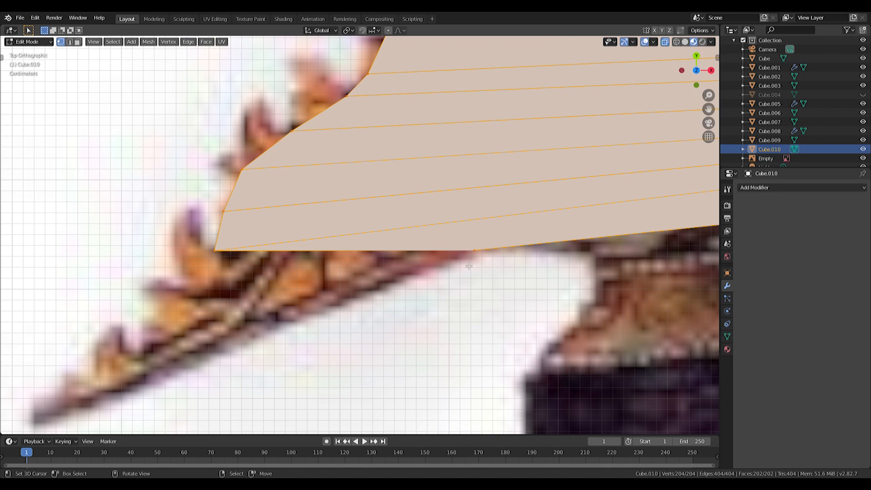
key("a")
key("b")
left_click_drag(196, 236, 538, 290)
key("e")
right_click(394, 319)
key("g")
right_click(479, 339)
- Undo the extrusion attempt on the guard's lower-left vertices, stepping back and forward through the edit history
key("ctrl+z")
key("ctrl+z")
key("ctrl+z")
key("ctrl+z")
key("ctrl+z")
key("ctrl+z")
key("ctrl+z")
key("ctrl+z")
key("ctrl+z")
key("ctrl+z")
key("ctrl+z")
key("ctrl+z")
key("ctrl+z")
key("ctrl+z")
key("ctrl+z")
key("ctrl+z")
key("ctrl+z")
key("ctrl+z")
key("ctrl+z")
key("ctrl+z")
key("ctrl+z")
key("ctrl+z")
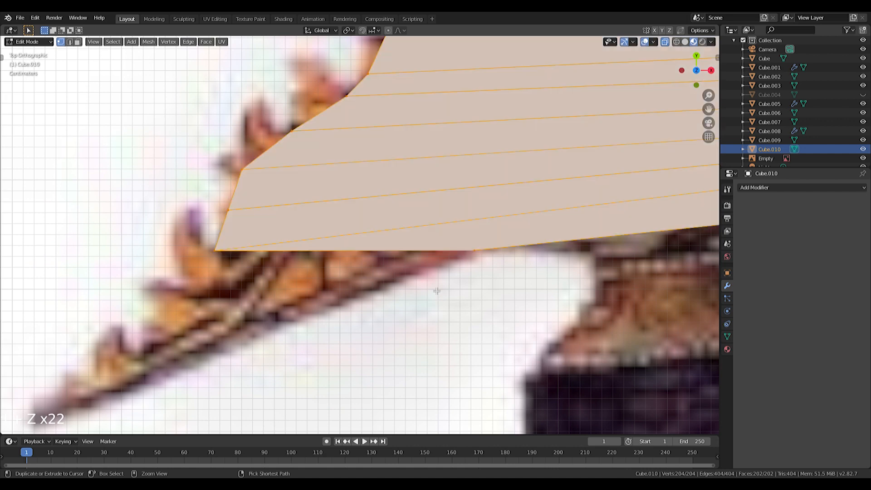
key("shift+ctrl+z")
key("shift+ctrl+z")
key("shift+ctrl+z")
key("shift+ctrl+z")
key("shift+ctrl+z")
key("shift+ctrl+z")
key("shift+ctrl+z")
key("shift+ctrl+z")
key("shift+ctrl+z")
key("shift+ctrl+z")
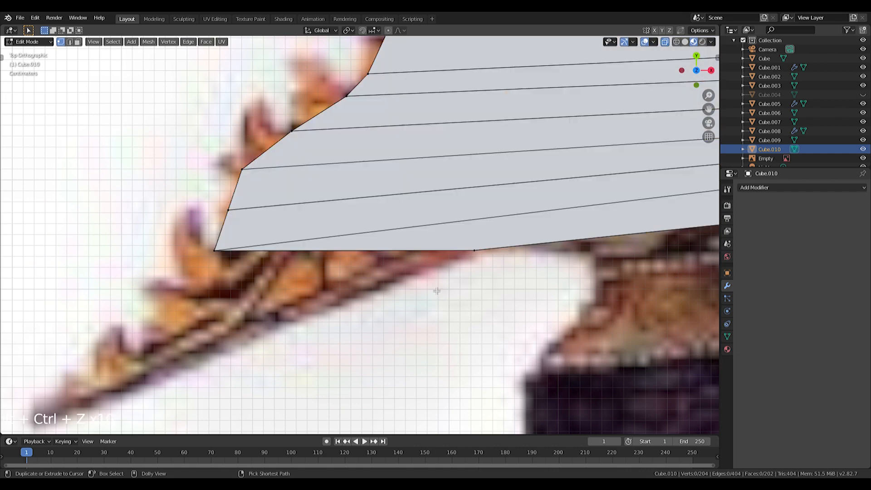
- Move the left ends of the four lowest loop cuts inward and scale them along X into a nearly vertical line
key("c")
left_click_drag(245, 267, 301, 141)
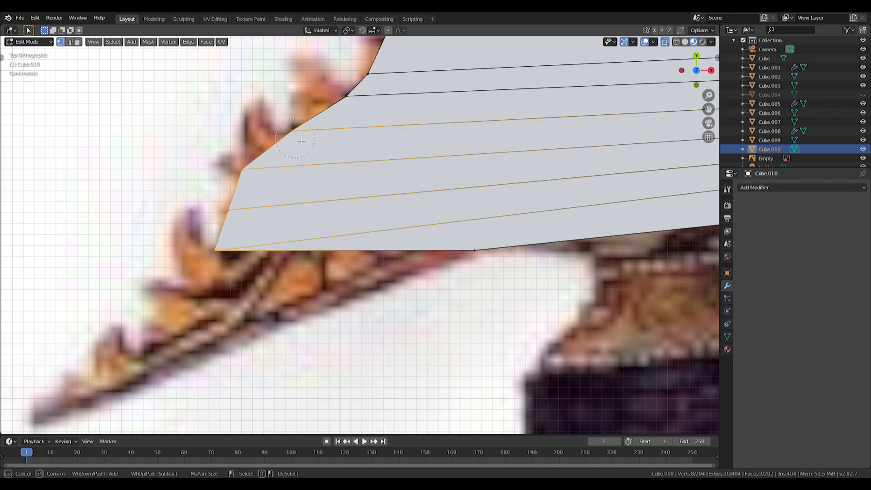
key("g")
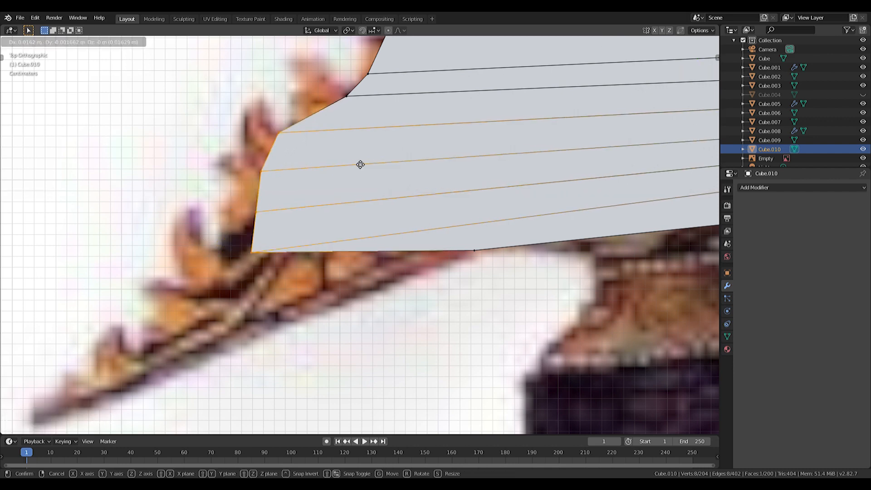
left_click(430, 151)
key("s")
key("x")
left_click(415, 184)
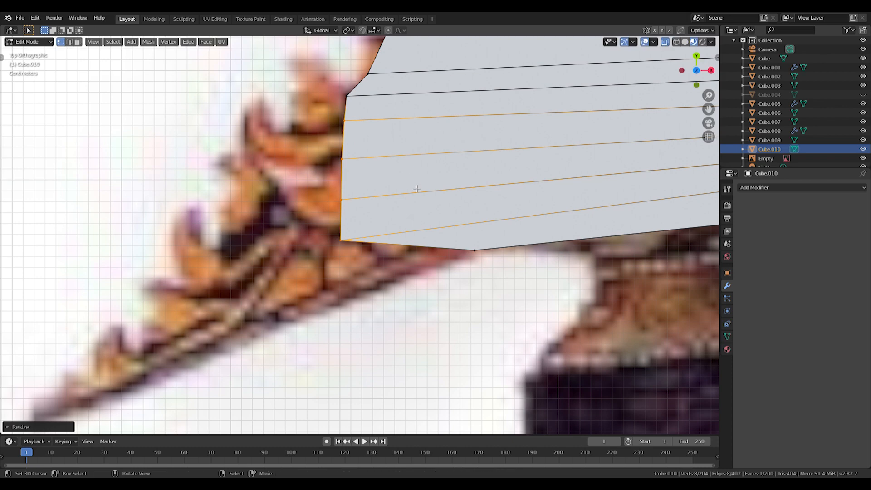
- Rotate and move the four left loop-cut ends into a diagonal edge running down to the guard's bottom-left corner
key("g")
left_click(450, 186)
key("r")
left_click(488, 179)
key("g")
left_click(502, 173)
key("r")
left_click(580, 148)
right_click(527, 226)
left_click(523, 222)
- Extrude the diagonal left edge a short way outward and position it over the base of the flame ornament
left_click_drag(322, 96, 485, 263)
key("e")
left_click(416, 266)
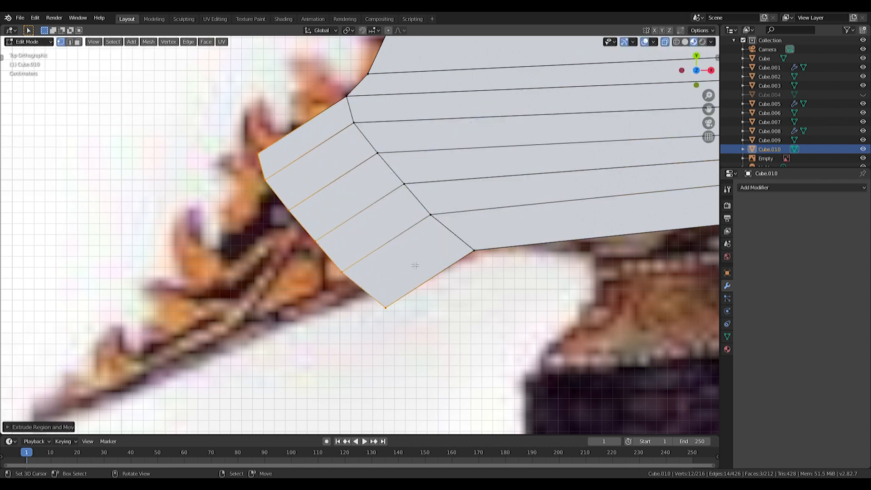
key("g")
left_click(451, 268)
key("g")
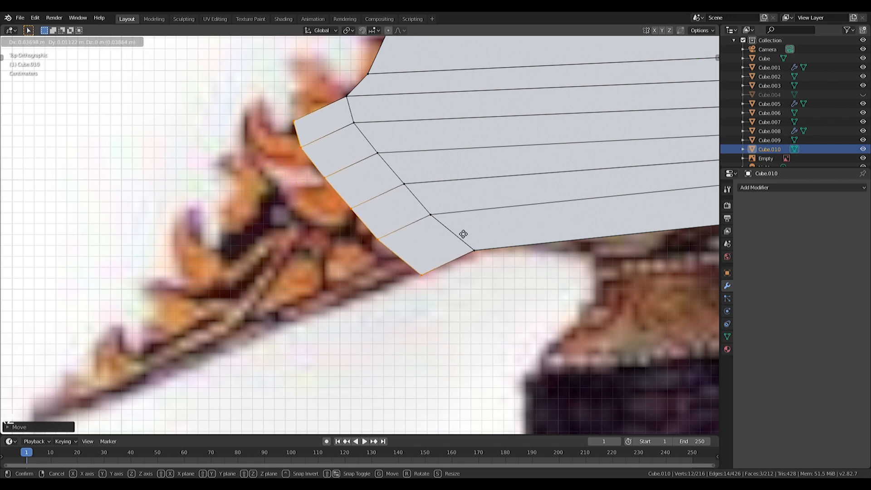
left_click(461, 233)
- Move the bottom corner vertices of the extruded edge onto the ornament's lower outline
key("alt+a")
key("b")
left_click_drag(400, 262, 458, 307)
key("g")
left_click(453, 301)
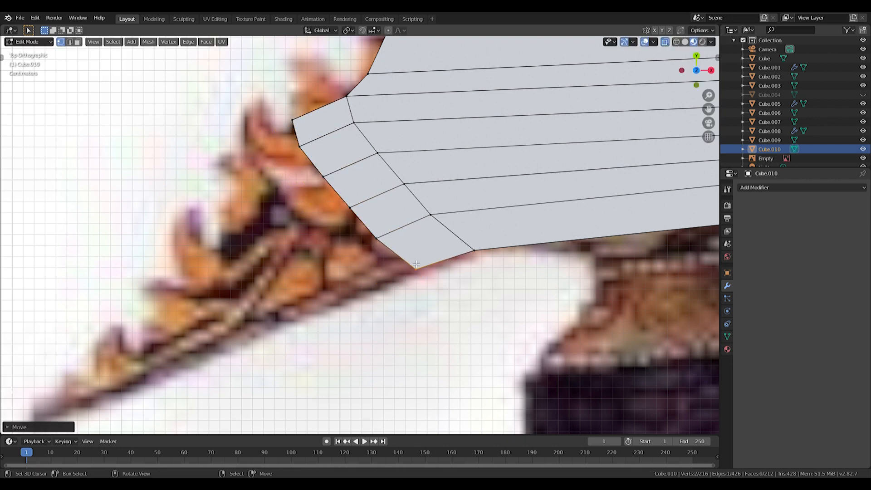
- Try to extrude the diagonal left edge a second time along the ornament
key("Escape")
key("e")
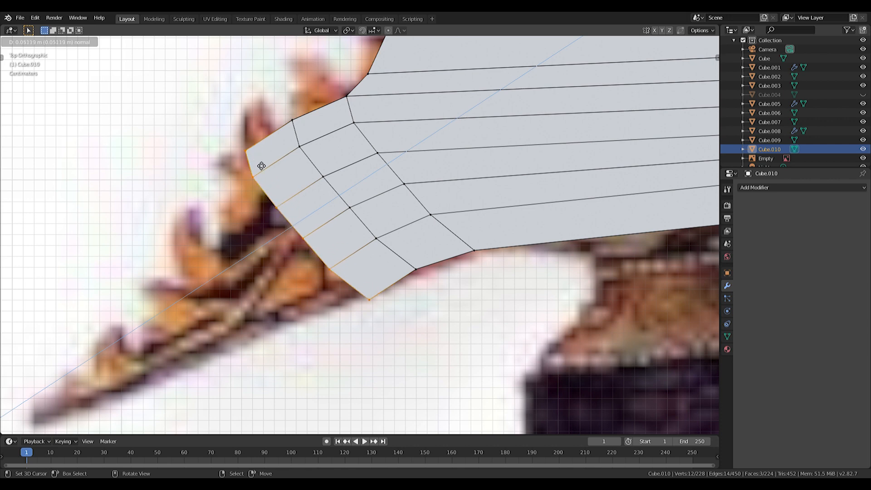
left_click(306, 169)
key("ctrl+z")
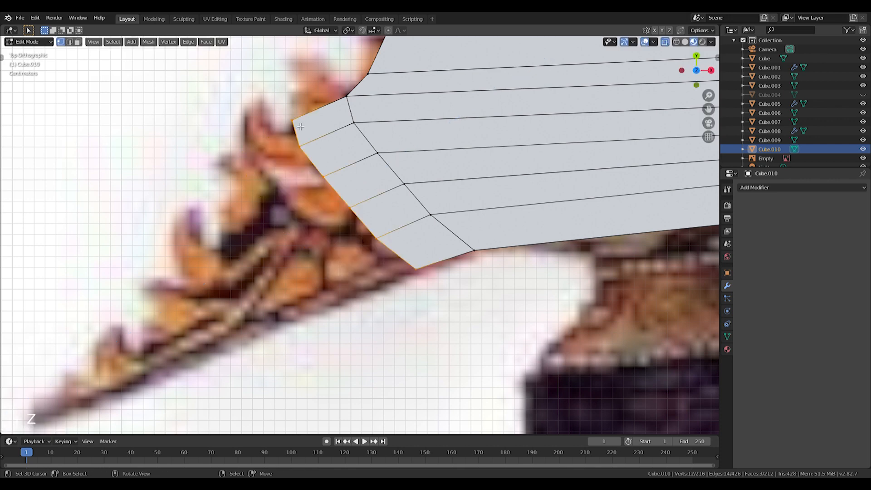
- Move the top corner vertices of the extruded edge slightly down to the ornament's upper outline
left_click_drag(312, 132, 312, 133)
key("g")
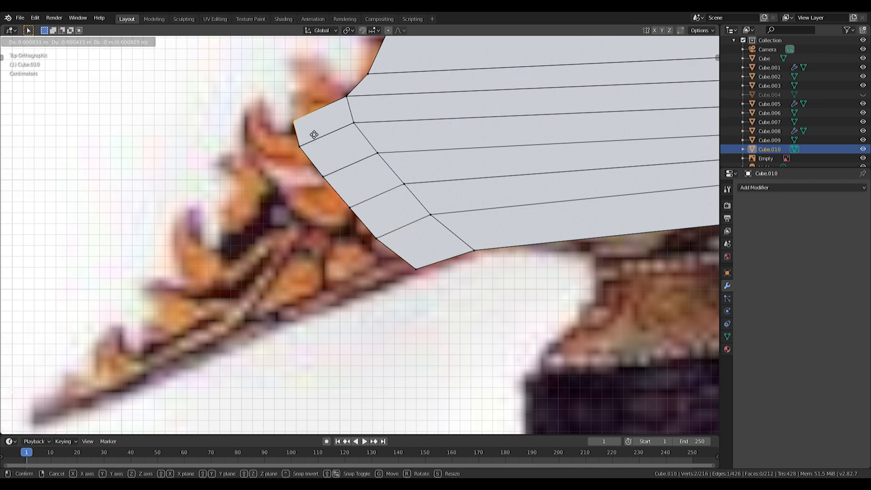
left_click(315, 140)
- Extrude the whole diagonal left edge outward by about 0.018 m to form a narrow strip
key("c")
left_click_drag(391, 235, 419, 271)
right_click(419, 271)
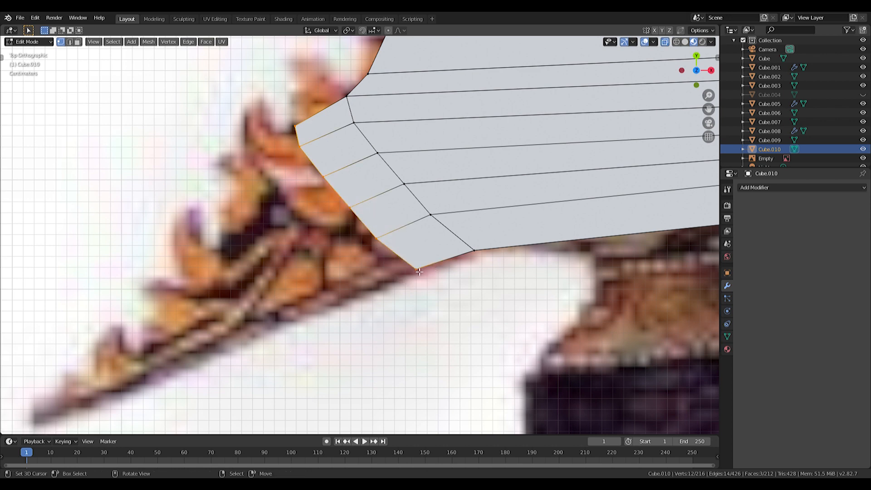
key("e")
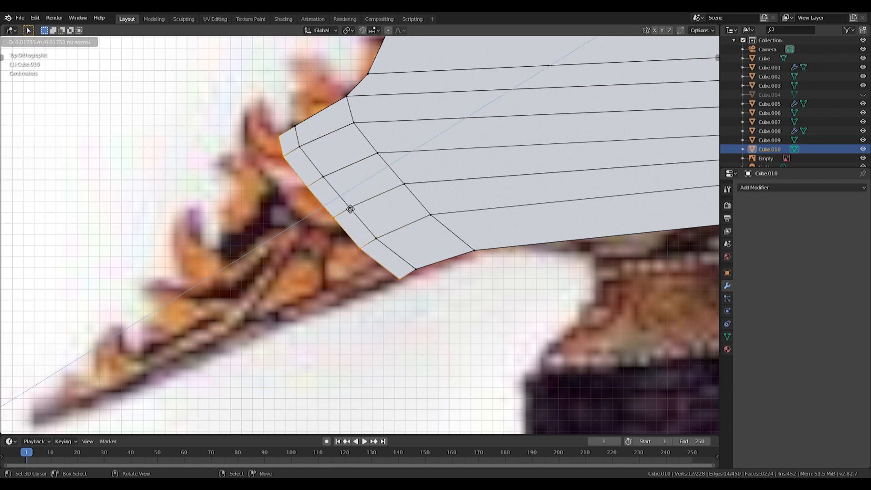
left_click(350, 208)
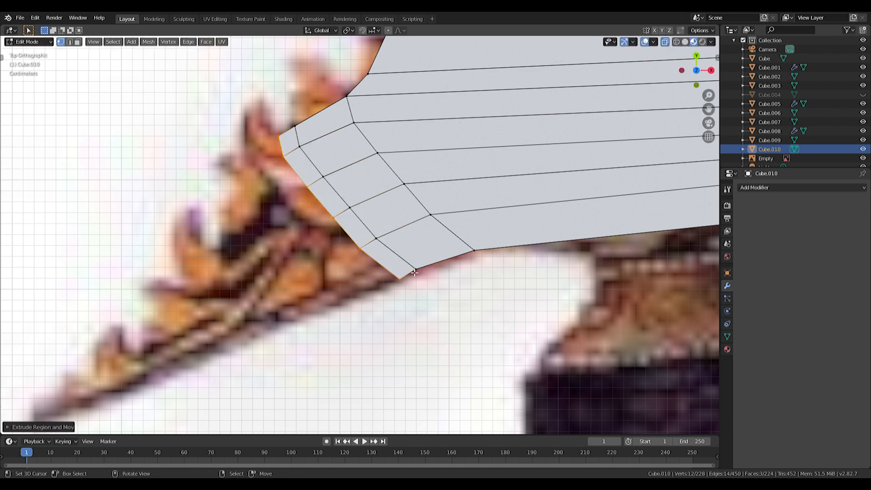
- Adjust the bottom corner vertices of the narrow strip to the ornament's lower outline
key("a")
key("alt+a")
key("c")
key("g")
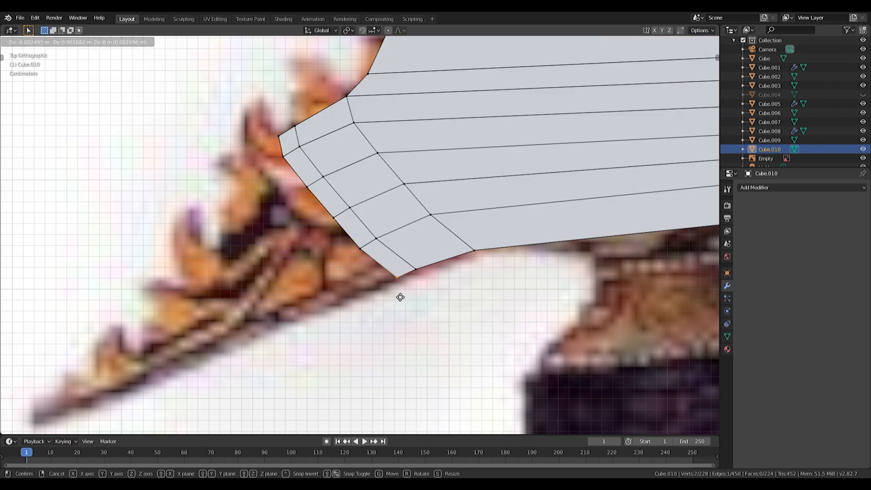
left_click(398, 296)
- Extrude the strip's outer edge further along the ornament and shift it to line up with the lower outline
left_click_drag(300, 200, 280, 149)
key("Escape")
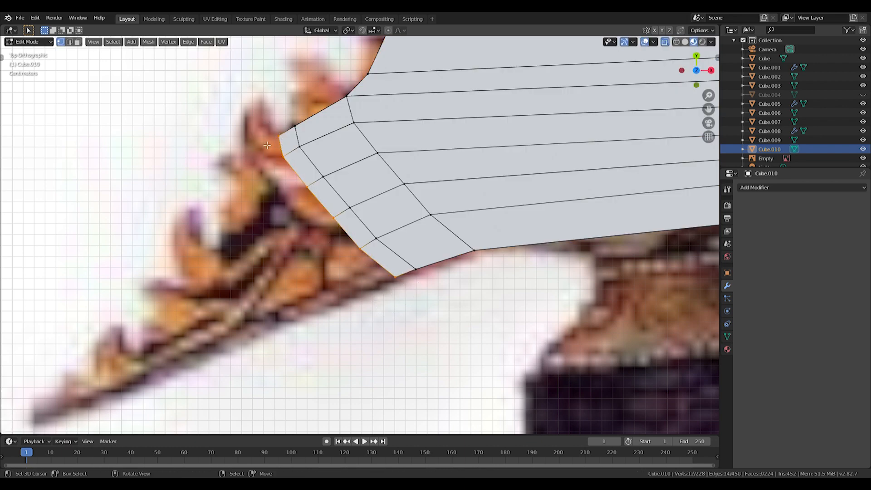
key("e")
left_click(343, 190)
key("g")
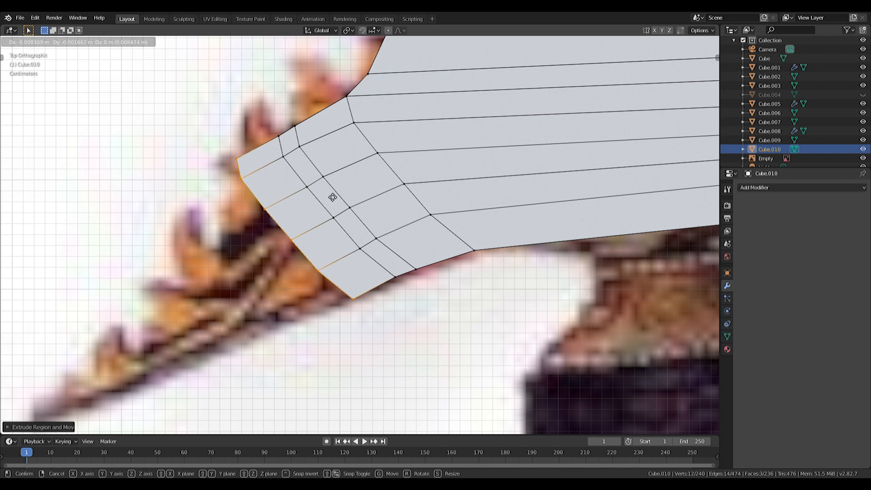
left_click(330, 191)
- Move the two upper vertex pairs of the new outer edge inward to follow the ornament's upper outline
key("alt+a")
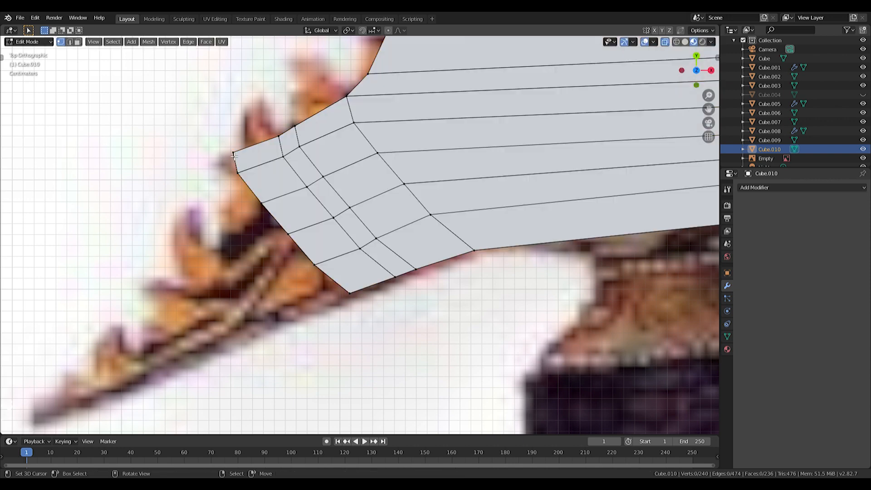
key("Escape")
key("g")
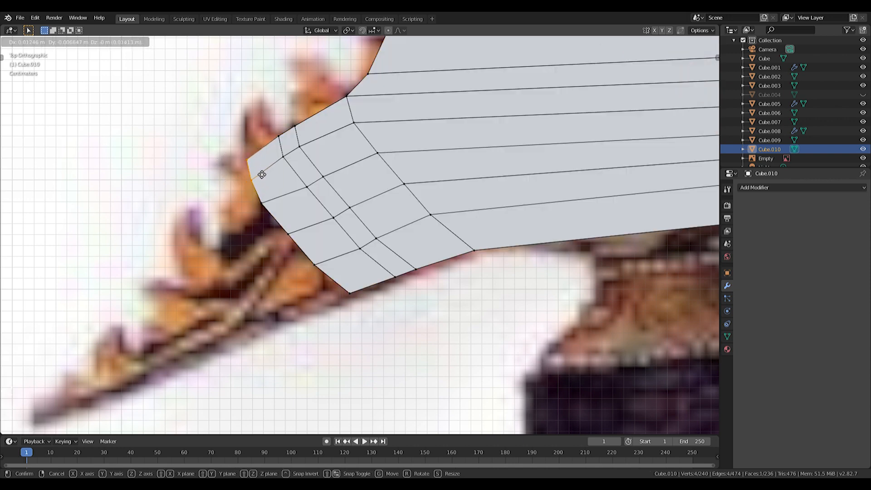
left_click(261, 174)
- Extrude the outer edge again toward the ornament's tip and place its bottom corner on the lower outline
key("Escape")
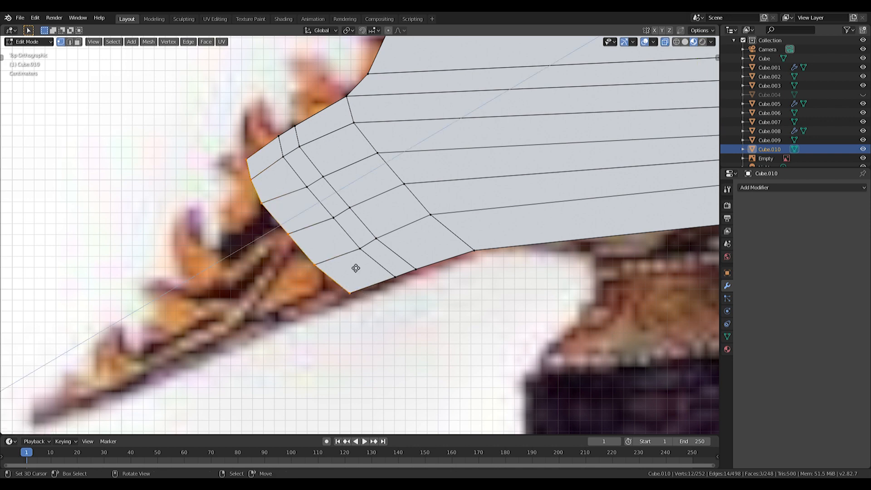
key("e")
left_click(311, 296)
key("g")
left_click(356, 305)
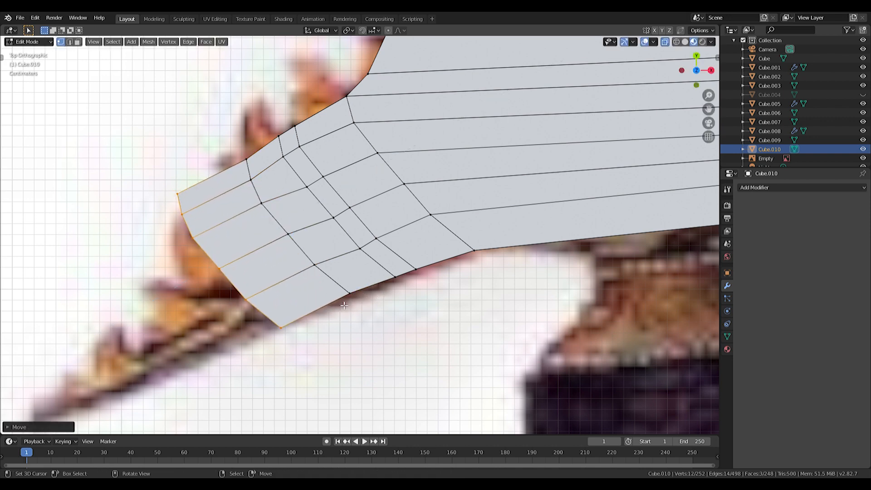
- Move the three upper vertex pairs of the newest outer edge down and inward to the flame ornament's body
key("a")
key("a")
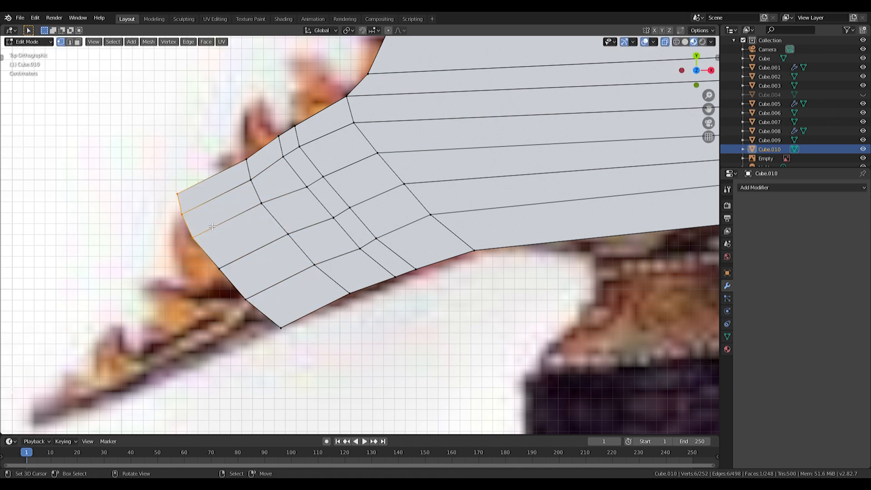
key("g")
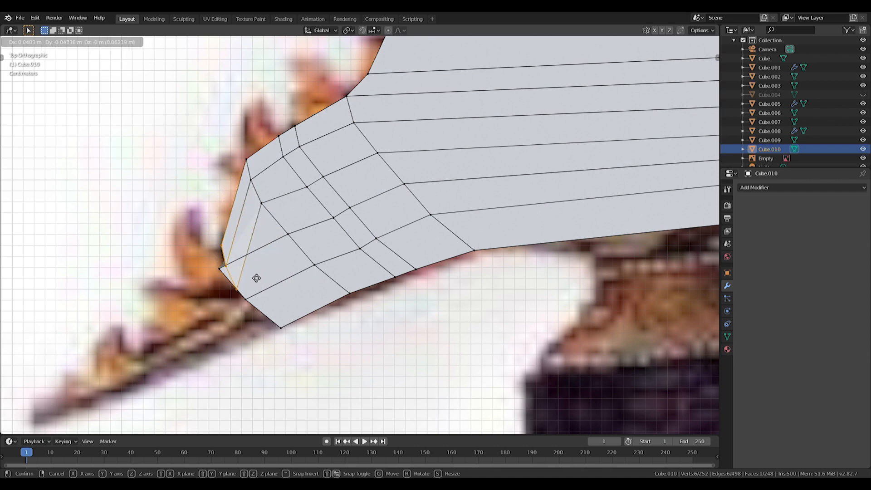
left_click(250, 271)
- Move the lower vertex pairs of the newest outer edge to space them evenly between its upper and bottom corners
key("c")
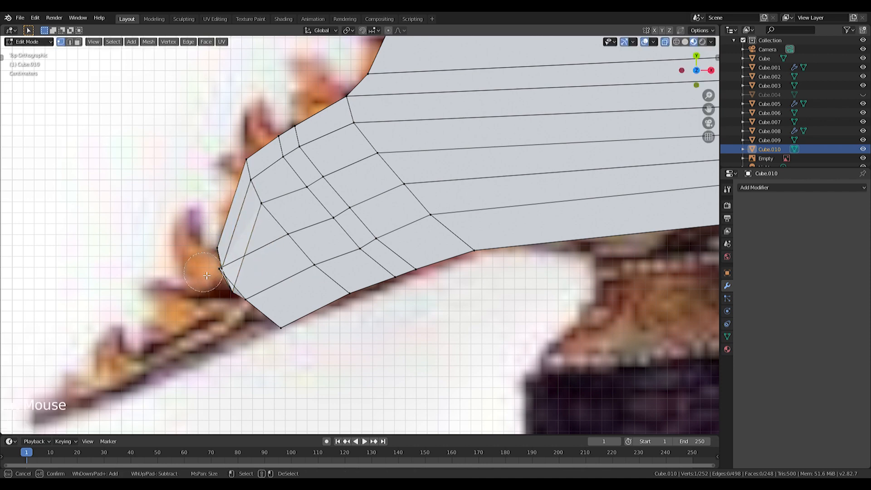
key("g")
left_click(229, 302)
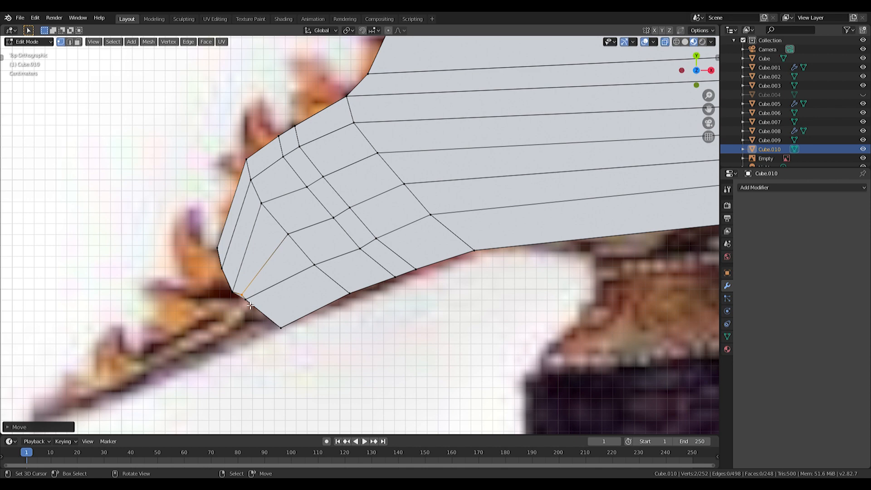
key("Escape")
key("g")
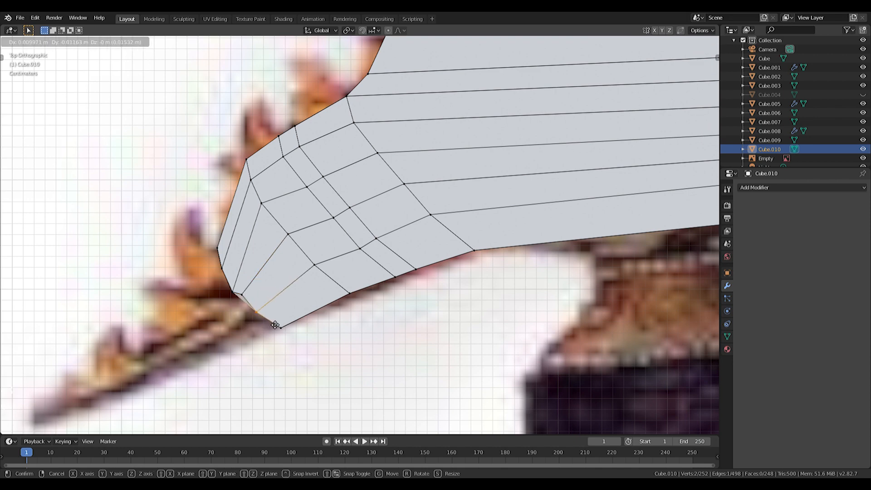
scroll(275, 325, "up", 2)
middle_click_drag(286, 298, 362, 313, "shift")
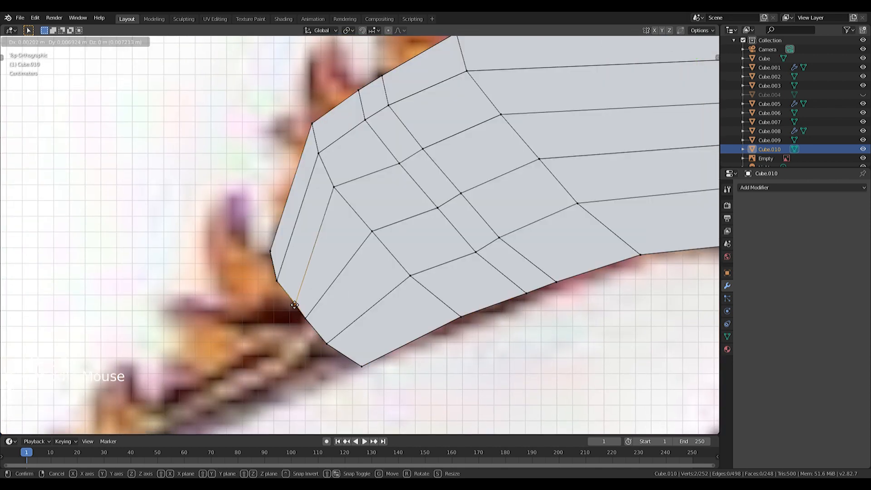
left_click(294, 305)
middle_click_drag(316, 329, 382, 297, "shift")
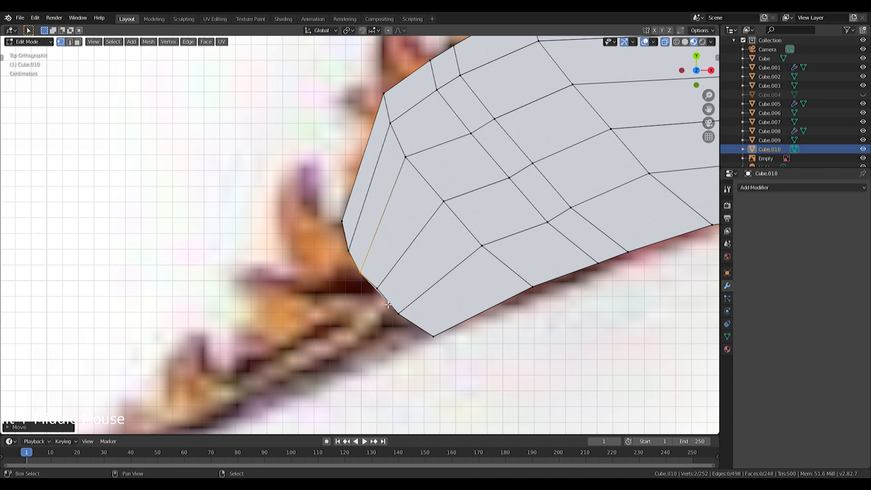
- Extrude the outer edge toward the ornament's tip, shrink it along Y, and reposition and rotate it to match the outlines
key("c")
left_click_drag(435, 327, 348, 250)
key("e")
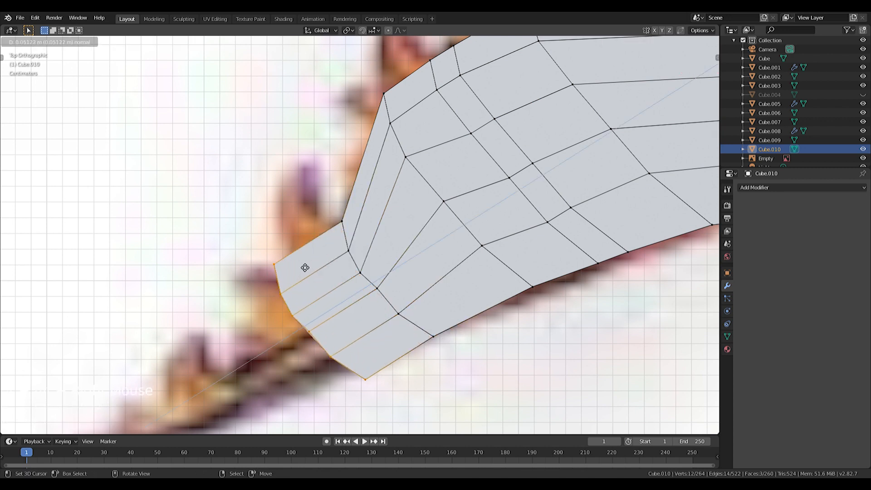
left_click(305, 266)
key("s")
key("y")
left_click(336, 286)
key("g")
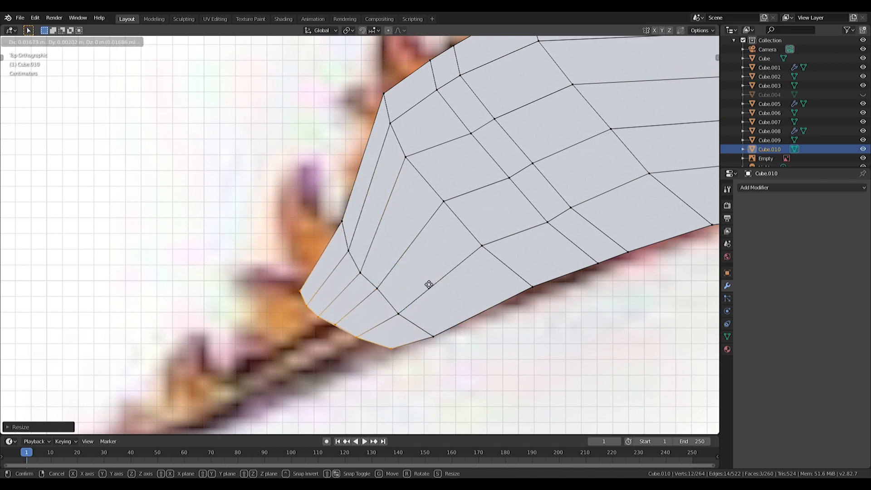
left_click(431, 274)
key("r")
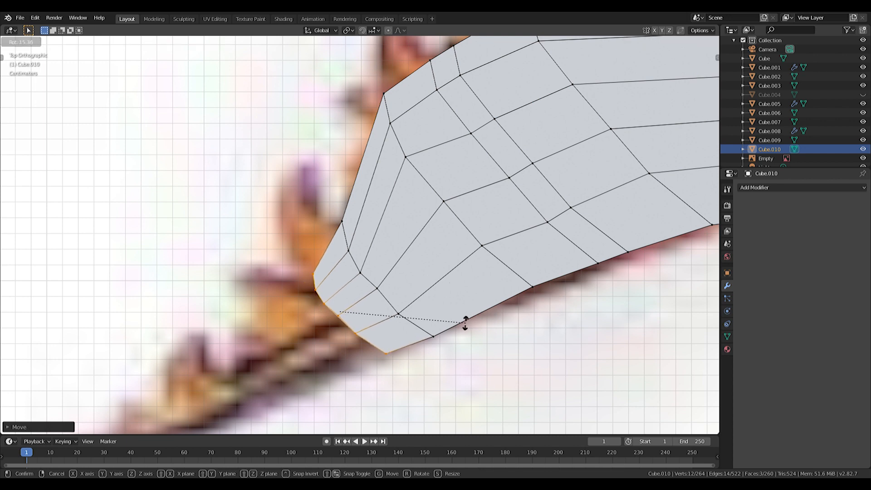
left_click(499, 312)
- Extrude a longer segment from the outer edge along the ornament, scaling, rotating and shifting its end to the narrowing outline
key("e")
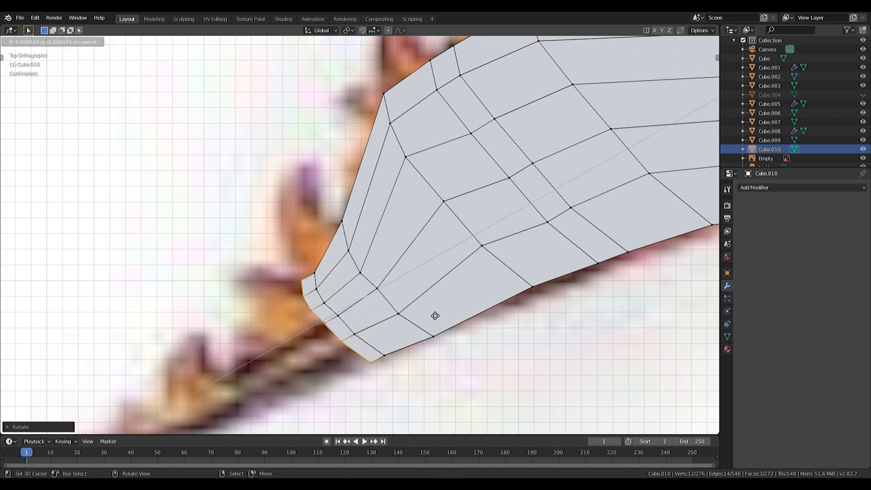
left_click(431, 319)
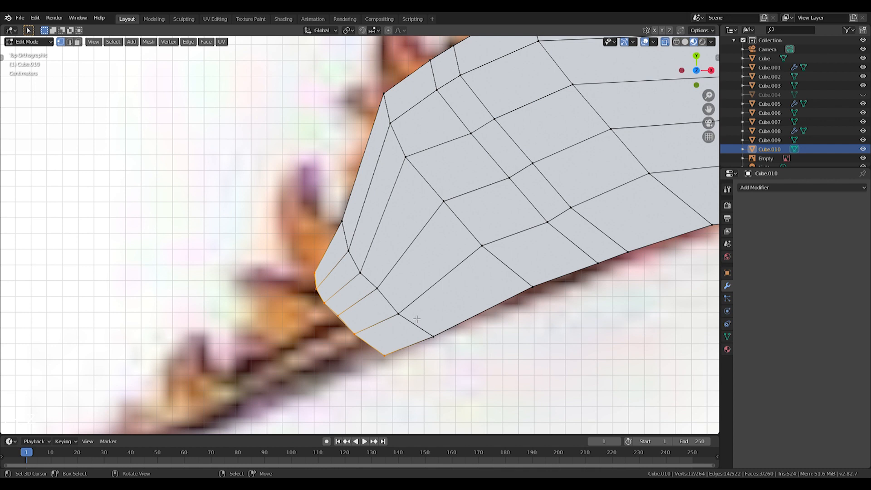
key("e")
left_click(319, 379)
key("s")
left_click(356, 393)
key("r")
left_click(344, 367)
key("r")
left_click(401, 382)
key("s")
key("y")
left_click(410, 358)
key("g")
left_click(415, 364)
- Extrude another segment toward the third small flame, squash its end along Y, and rotate it across the ornament
middle_click_drag(362, 356, 440, 303, "shift")
key("e")
left_click(401, 322)
key("s")
key("y")
left_click(379, 309)
key("g")
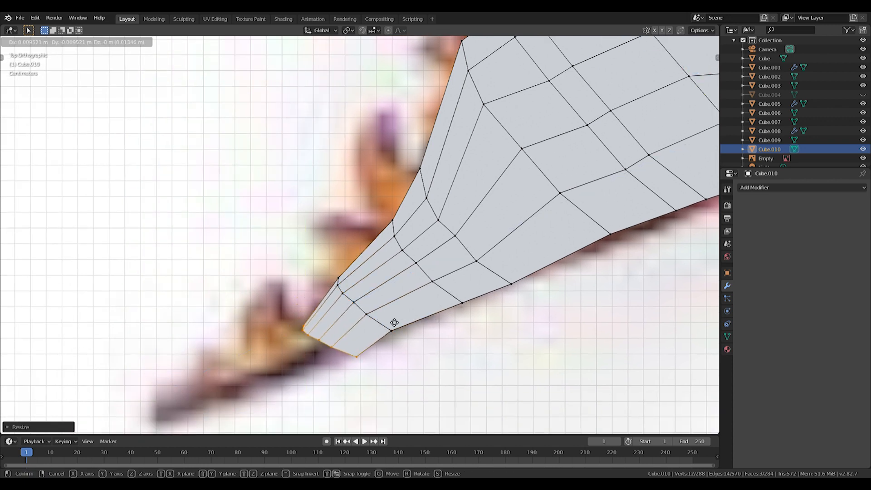
left_click(399, 315)
key("r")
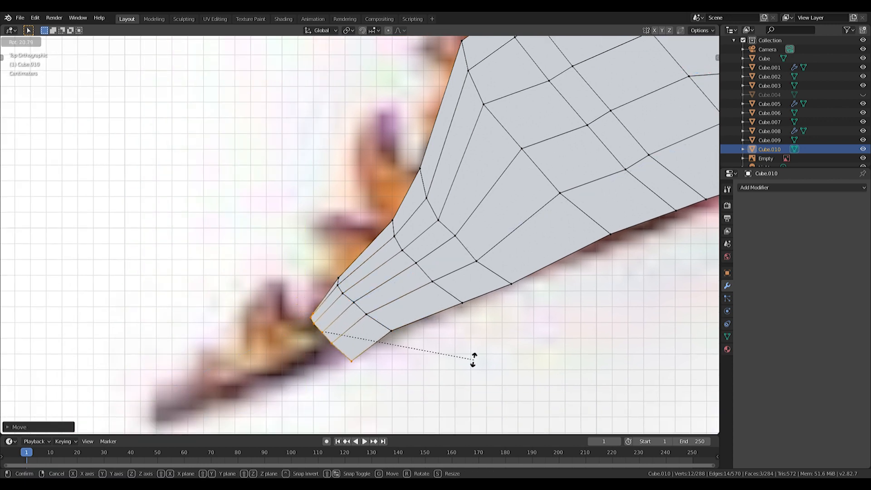
left_click(436, 367)
key("s")
key("y")
left_click(418, 350)
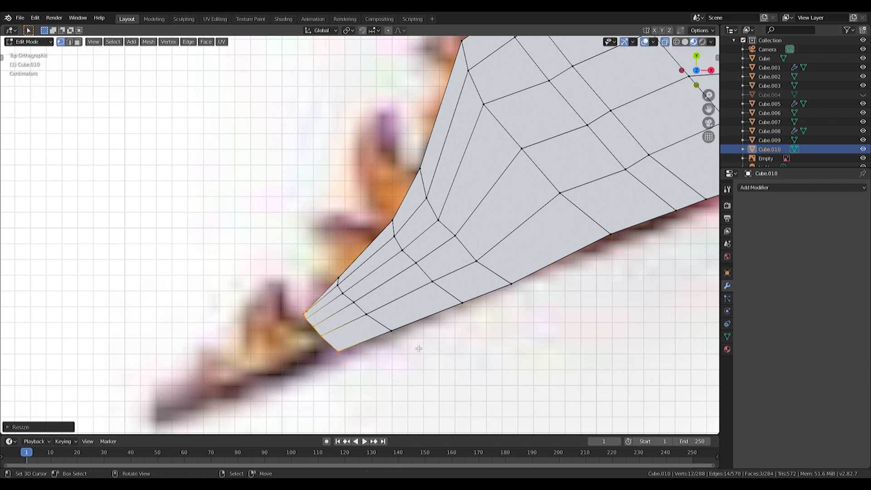
- Extrude a short segment beside the last flame, narrow it along Y and align it with the lower outline
middle_click_drag(461, 282, 533, 255, "shift")
key("e")
left_click(522, 257)
key("s")
key("y")
left_click(495, 256)
key("g")
left_click(492, 261)
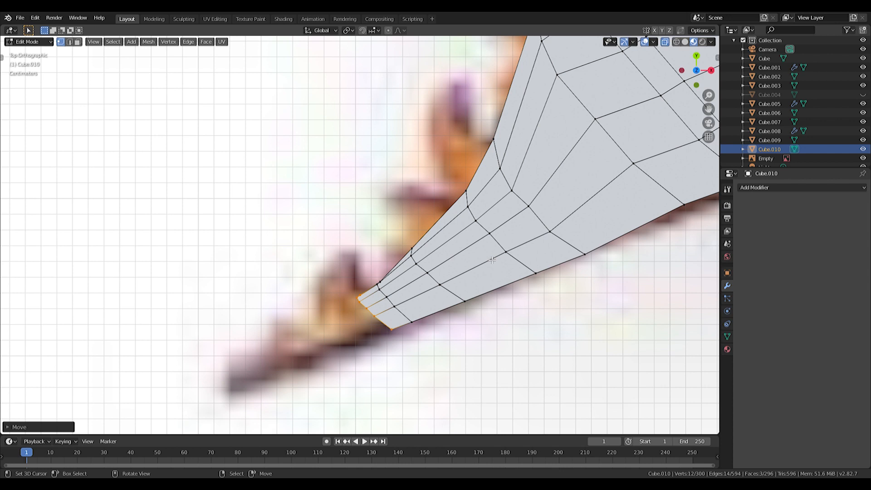
- Extrude the end edge past the last flame, narrow it along Y and shift it onto the ornament's arm
key("e")
left_click(438, 286)
key("s")
key("y")
left_click(492, 278)
key("g")
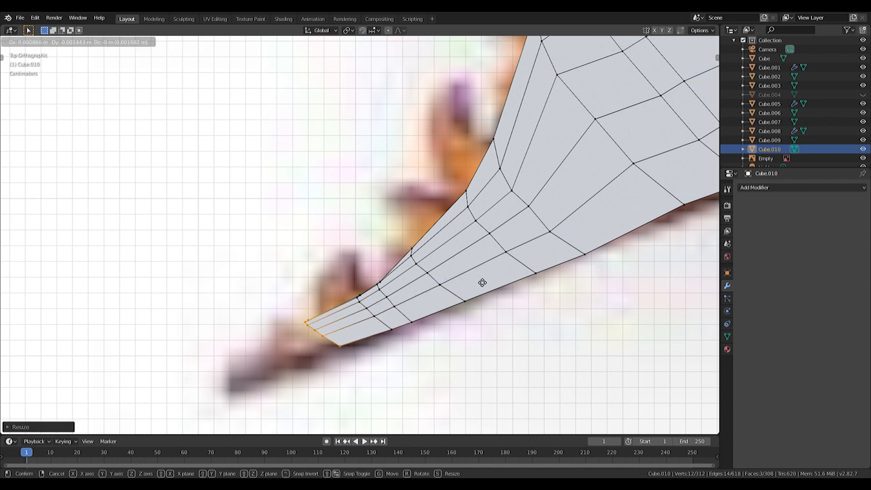
left_click(496, 282)
- Extrude two more short segments along the thin arm and scale the last end edge
key("e")
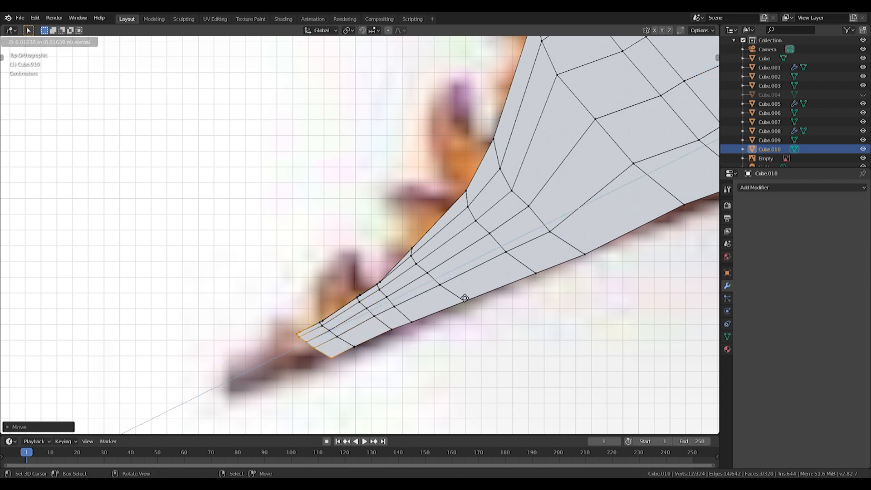
left_click(460, 298)
key("e")
left_click(433, 318)
key("s")
left_click(427, 319)
- Extrude the final segment to the ornament's pointed tip and rotate its end edge
key("e")
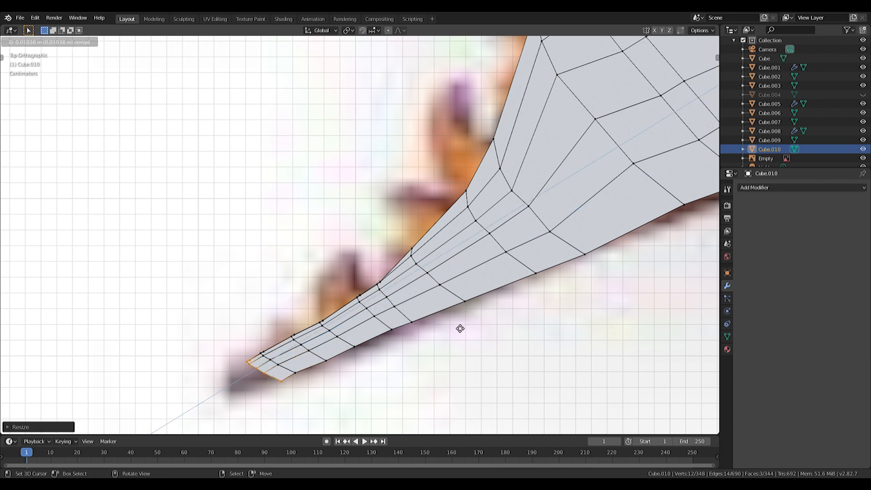
left_click(431, 336)
key("r")
left_click(340, 385)
- Move the overlapping top vertex pair of the tip edge outward to form a clean upper corner
middle_click_drag(342, 375, 449, 256, "shift")
scroll(449, 256, "up", 7)
key("a")
key("alt+a")
key("c")
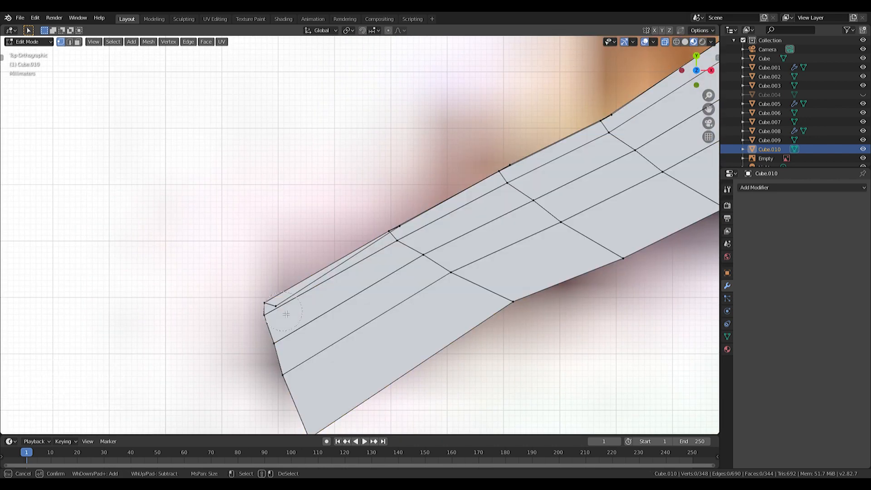
key("g")
left_click(288, 298)
- Move the top vertex pair of the cross edge next to the tip outward onto the upper outline
key("a")
key("alt+a")
key("c")
key("g")
left_click(412, 219)
key("s")
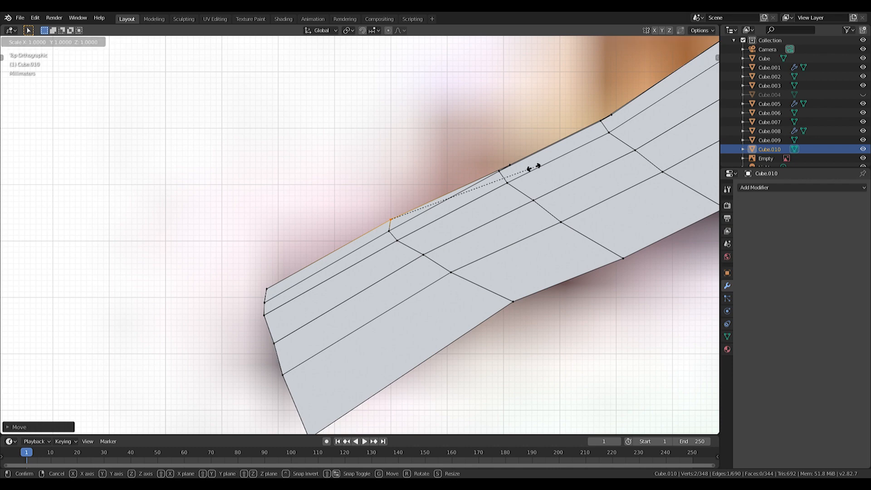
left_click(544, 153)
key("s")
left_click(546, 152)
key("a")
key("alt+a")
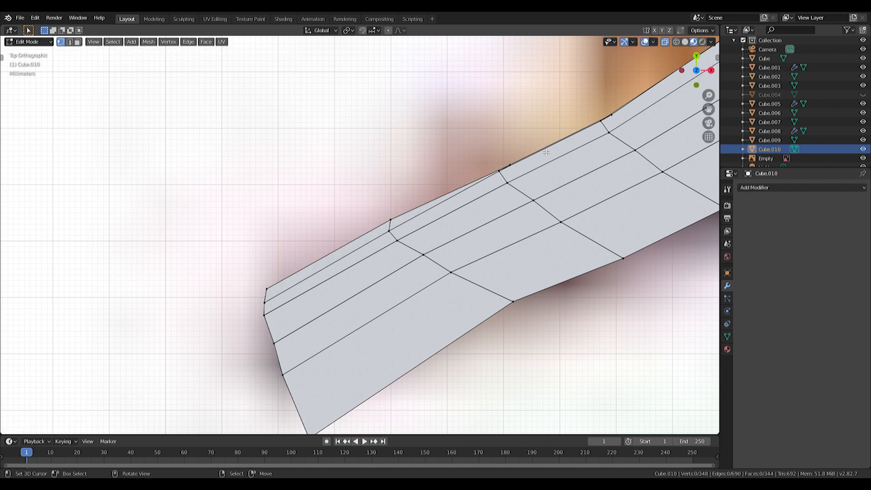
- Pull the top vertex pairs of the next two cross edges outward to straighten the arm's upper border
left_click(522, 157)
right_click(524, 157)
middle_click_drag(590, 160, 454, 183, "shift")
key("g")
left_click(528, 156)
key("a")
key("alt+a")
key("c")
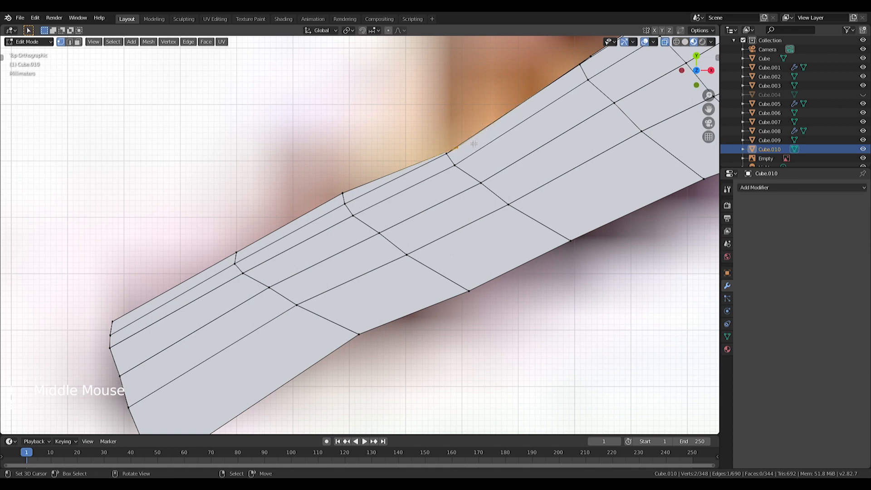
key("g")
left_click(526, 141)
- Pull the top vertex pairs of the two following cross edges, farther up the arm, outward along the upper outline
middle_click_drag(583, 70, 459, 186, "shift")
key("alt+a")
key("c")
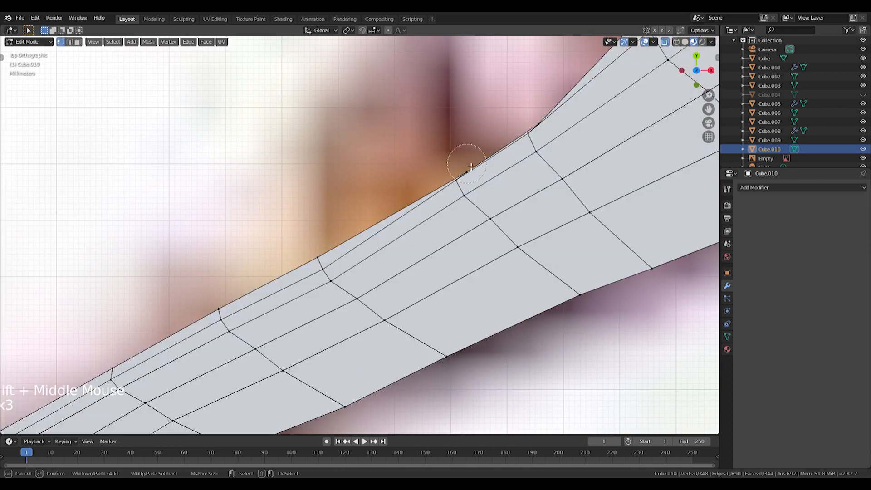
key("g")
left_click(467, 165)
middle_click_drag(579, 124, 469, 167, "shift")
key("alt+a")
key("c")
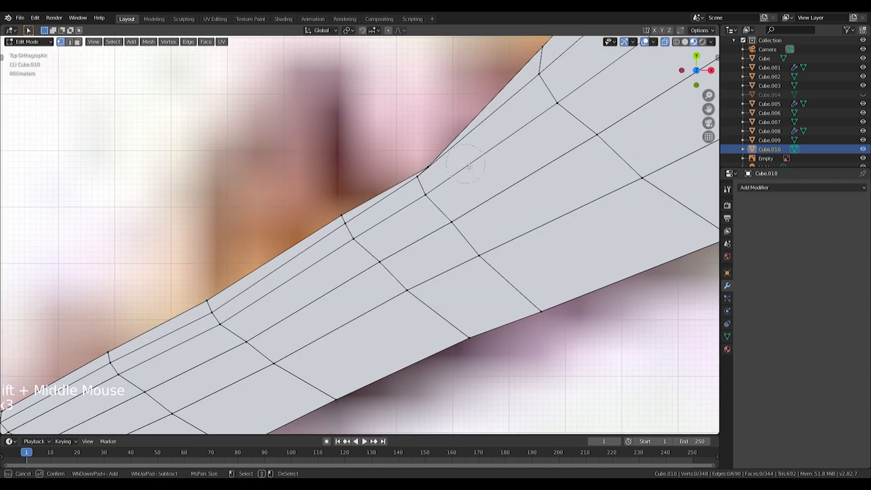
key("g")
left_click(488, 159)
scroll(461, 178, "down", 2)
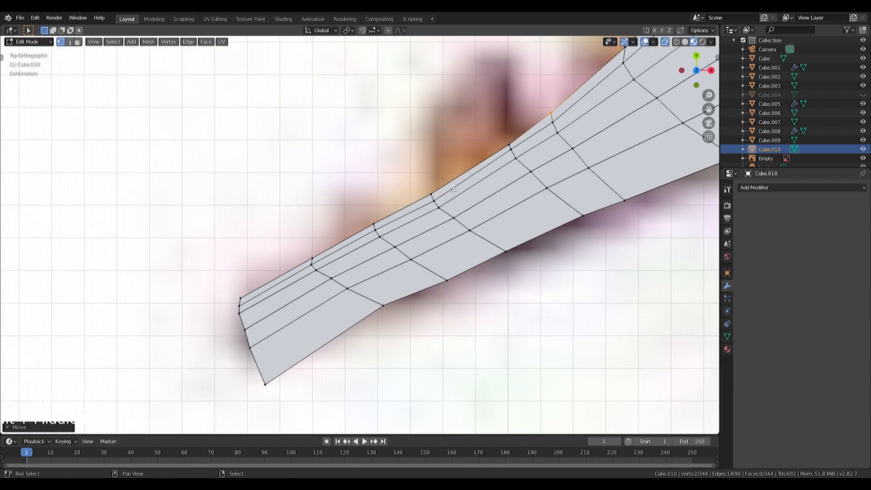
- Move the tip edge's lower corner vertex pair up onto the ornament's lower outline
key("g")
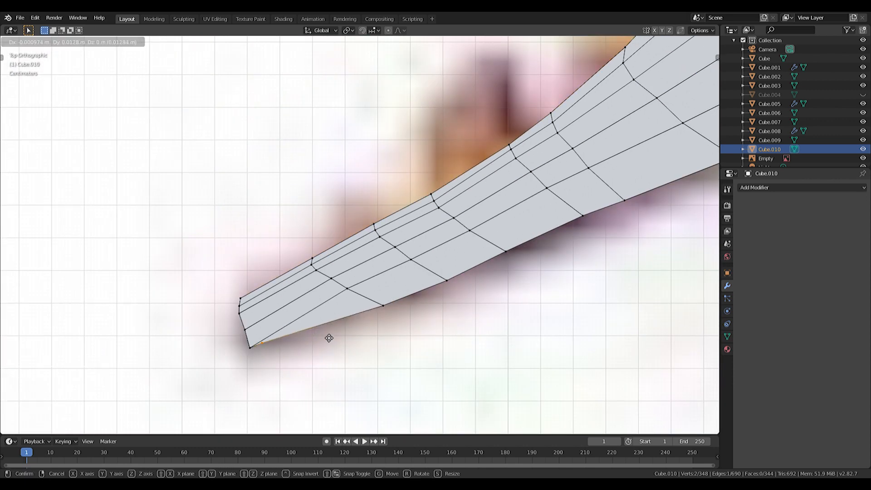
left_click(327, 354)
key("alt+a")
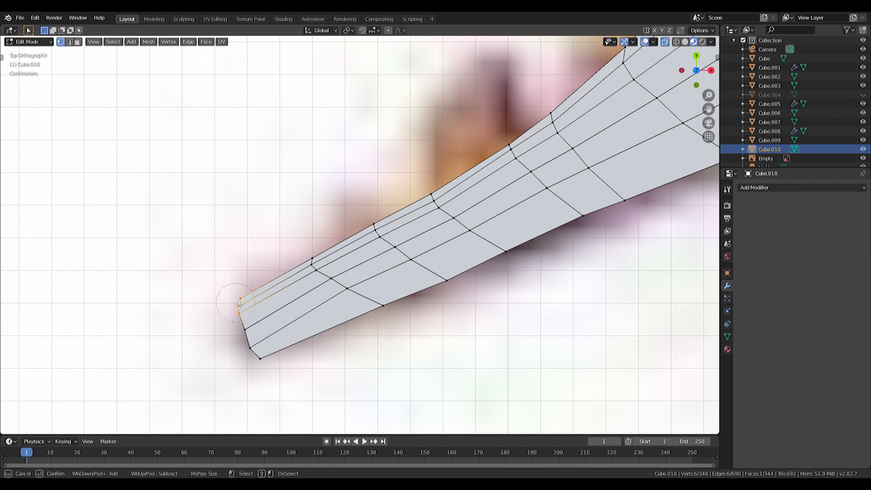
- Narrow the whole tip edge along Y, then rotate and move it onto the reference's pointed end
key("s")
key("y")
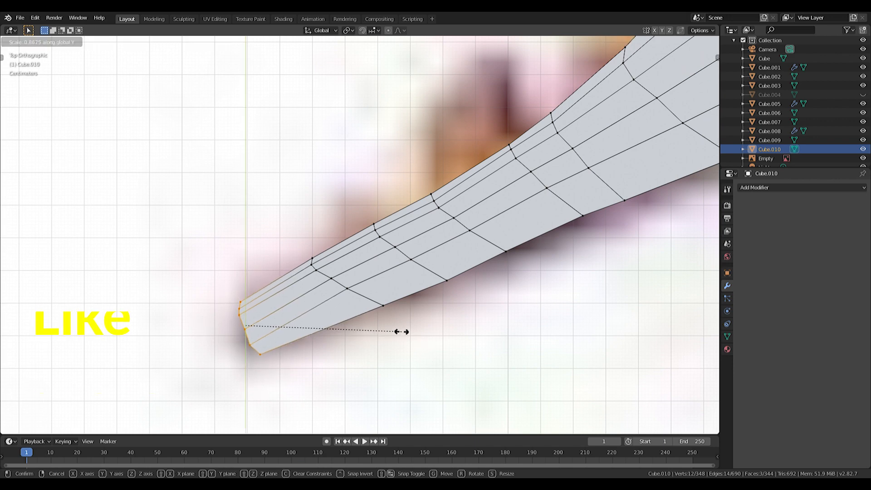
left_click(284, 335)
key("g")
left_click(301, 342)
key("r")
left_click(371, 359)
scroll(318, 326, "up", 2)
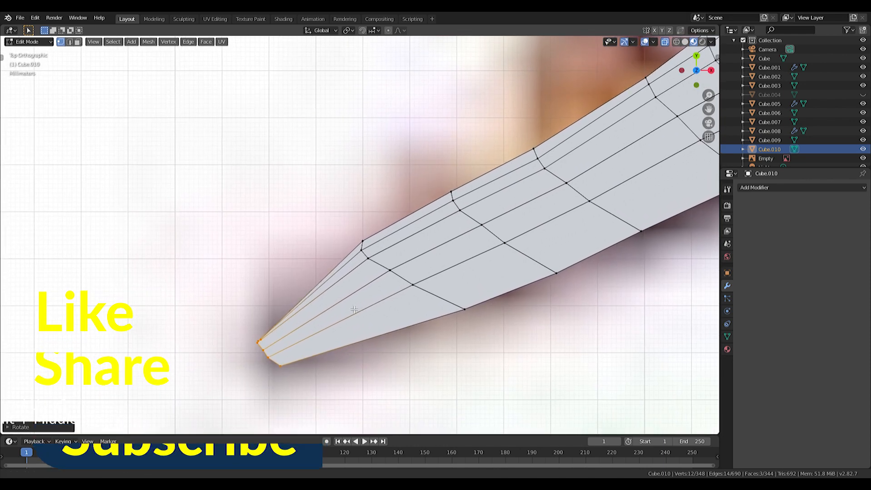
key("g")
left_click(354, 303)
- Separate the crowded upper vertex pairs of the tip edge to round off the pointed end
scroll(350, 306, "up", 2)
key("alt+a")
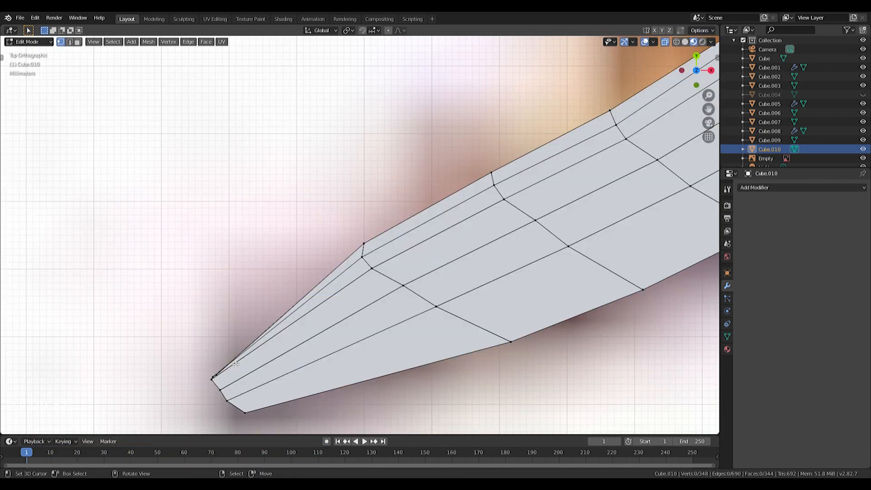
key("Escape")
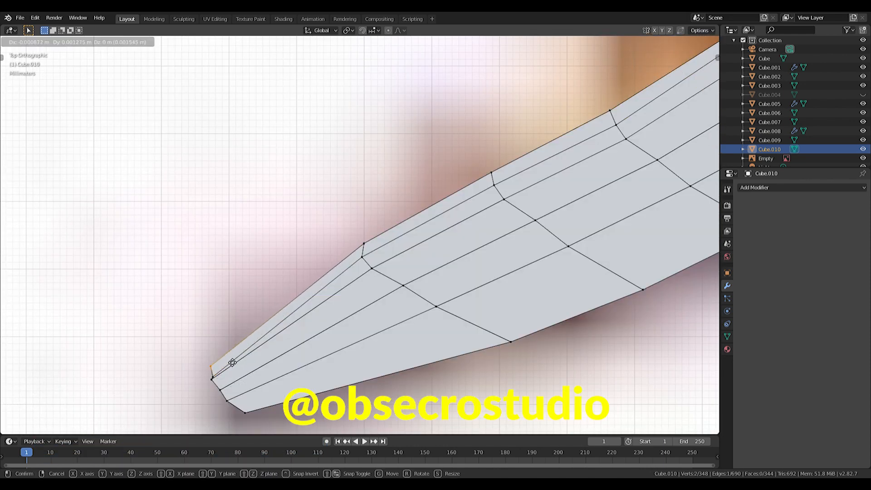
key("a")
key("alt+a")
key("c")
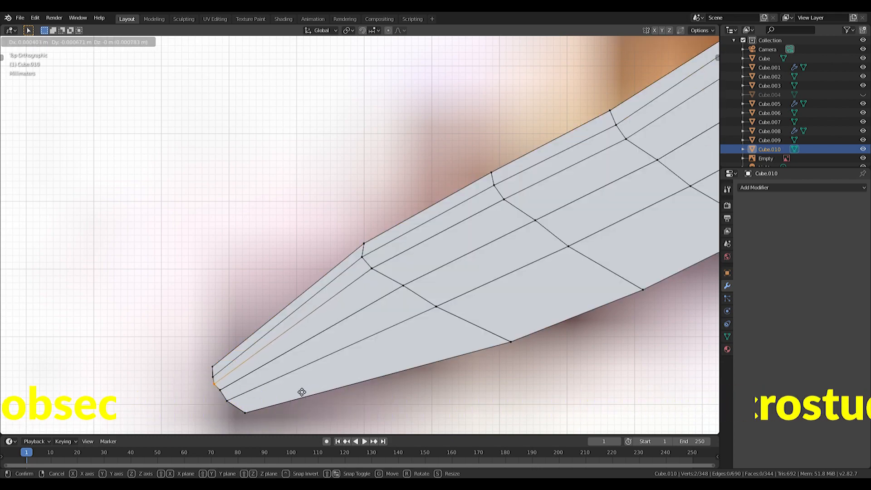
middle_click_drag(301, 389, 247, 389, "shift")
- Extrude the guard's outline edge at the small flame above the ornament's arm, then shrink and rotate the new edge
scroll(437, 247, "down", 14)
middle_click_drag(530, 86, 439, 157, "shift")
scroll(439, 157, "up", 7)
middle_click_drag(310, 64, 347, 212, "shift")
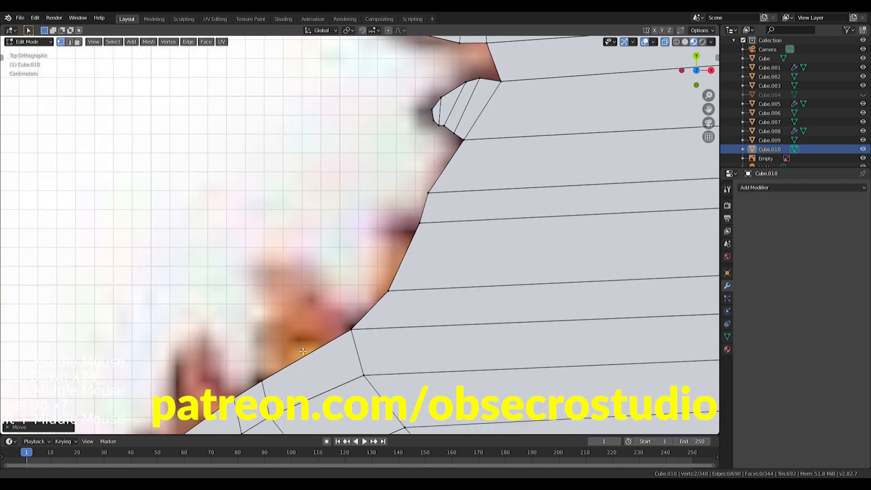
key("a")
key("alt+a")
key("b")
key("e")
key("s")
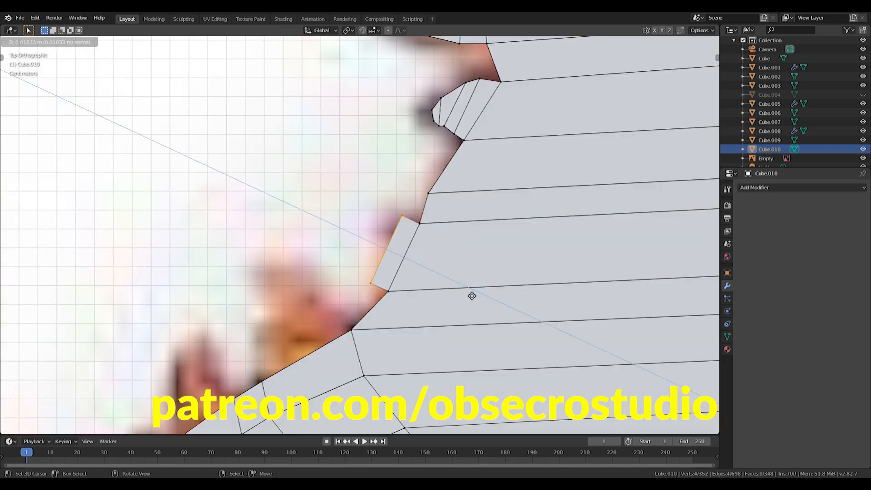
left_click(497, 302)
key("r")
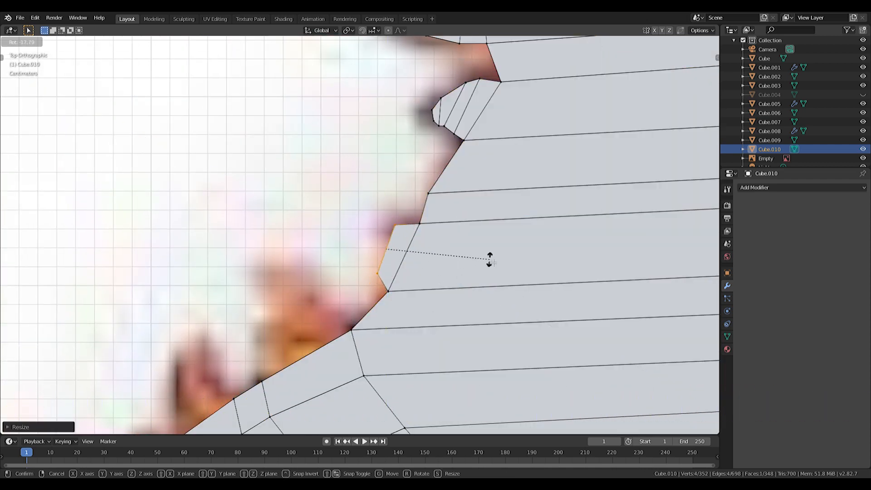
left_click(503, 261)
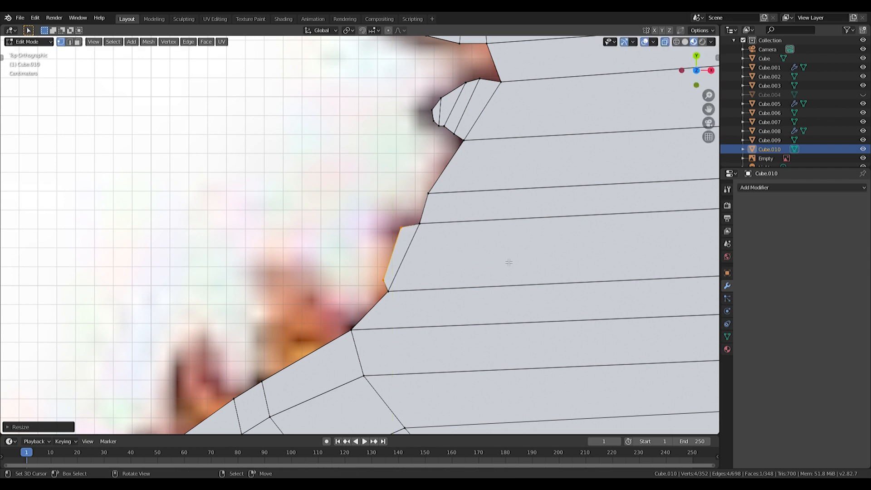
- Extrude the small flame's end edge twice more, shrinking it and rotating the last one to round off the flame's tip
key("e")
key("s")
left_click(449, 256)
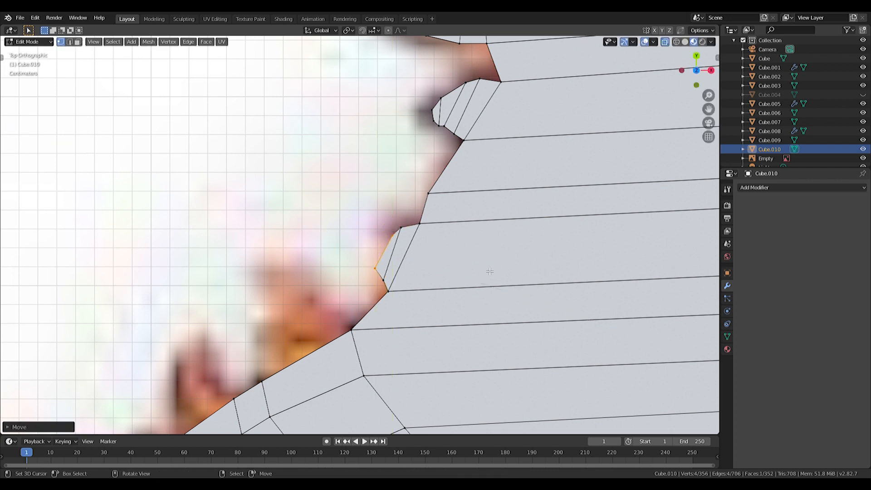
key("e")
key("s")
key("y")
left_click(464, 241)
key("r")
left_click(497, 235)
key("alt+a")
- Extrude the guard's outline edge at the larger flame below the small one, then narrow and rotate the new edge
middle_click_drag(399, 313, 467, 253, "shift")
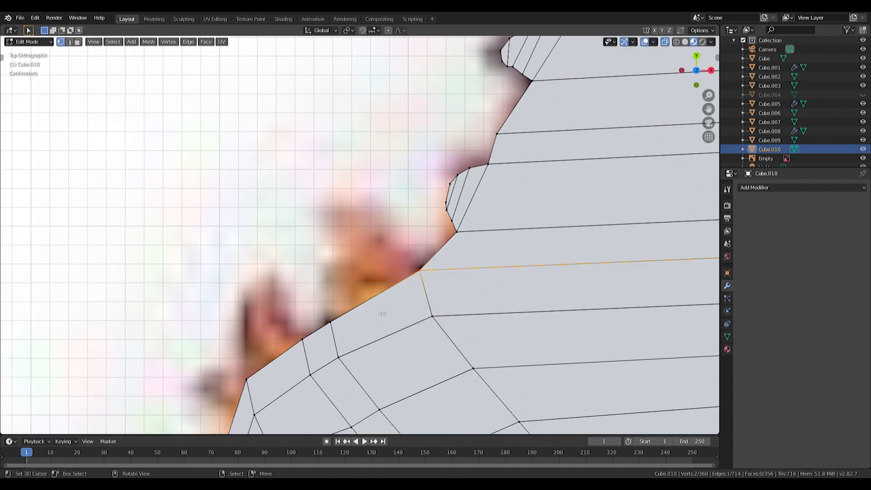
left_click(333, 319)
right_click(334, 319)
key("e")
left_click(424, 291)
key("s")
key("y")
key("x")
left_click(456, 268)
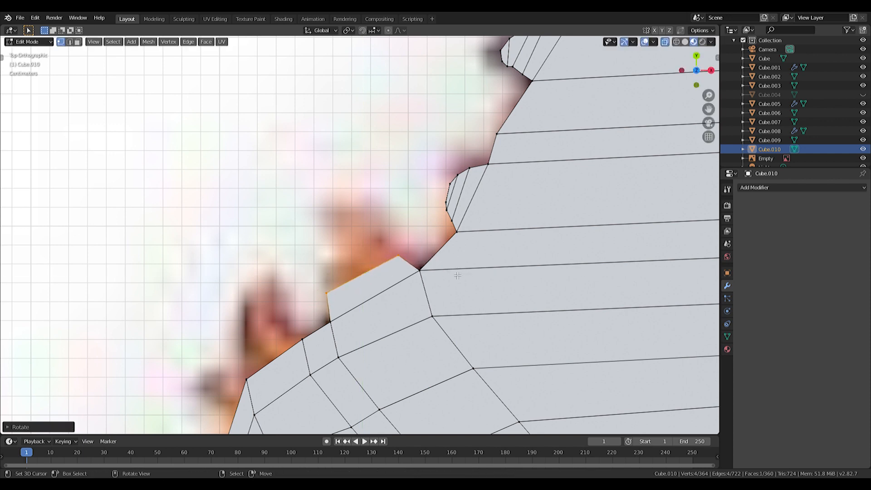
- Extrude the larger flame's edge further up, narrow it along X and rotate it to follow the reference
key("e")
left_click(448, 253)
key("s")
key("x")
left_click(412, 243)
key("r")
left_click(465, 257)
- Extend the larger flame upward with two more extrusions, rotating the first edge and shrinking the second
key("e")
left_click(457, 233)
key("r")
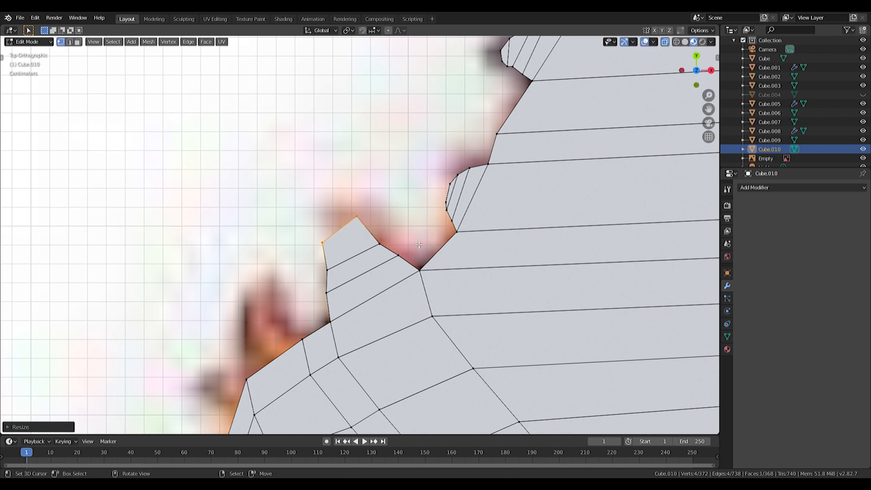
left_click(441, 259)
key("e")
left_click(443, 249)
key("s")
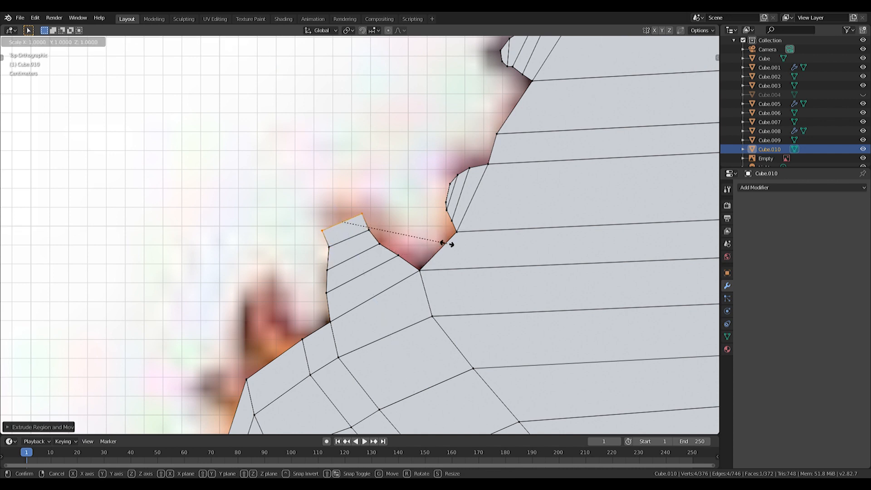
left_click(399, 249)
- Extrude the larger flame's tip segment, narrow its edge along X and move it onto the reference's tip
key("e")
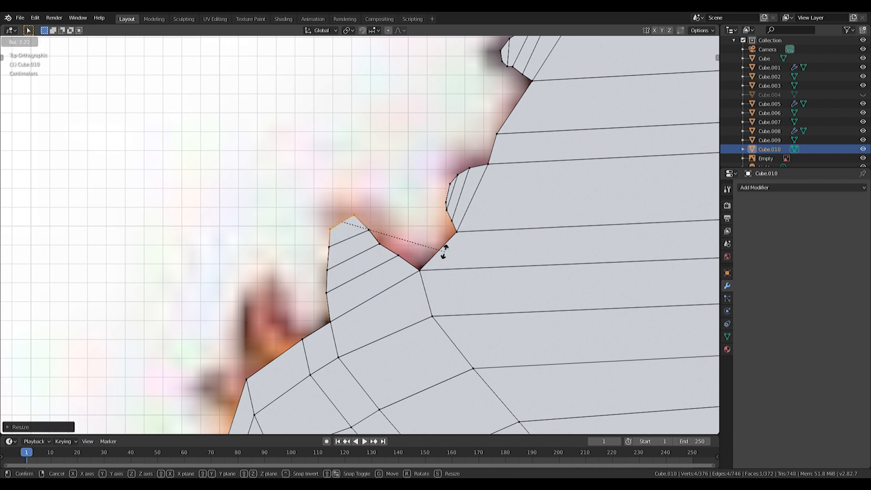
left_click(445, 256)
key("s")
key("x")
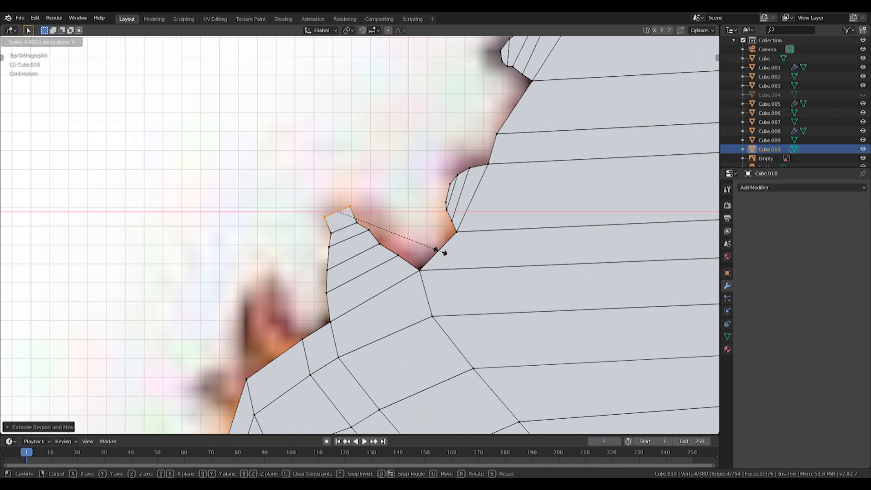
left_click(391, 257)
key("g")
left_click(399, 267)
- Move the vertex pairs on the larger flame's inner side outward to smooth its slope
middle_click_drag(369, 295, 395, 282, "shift")
scroll(389, 263, "up", 2)
middle_click_drag(386, 248, 408, 225, "shift")
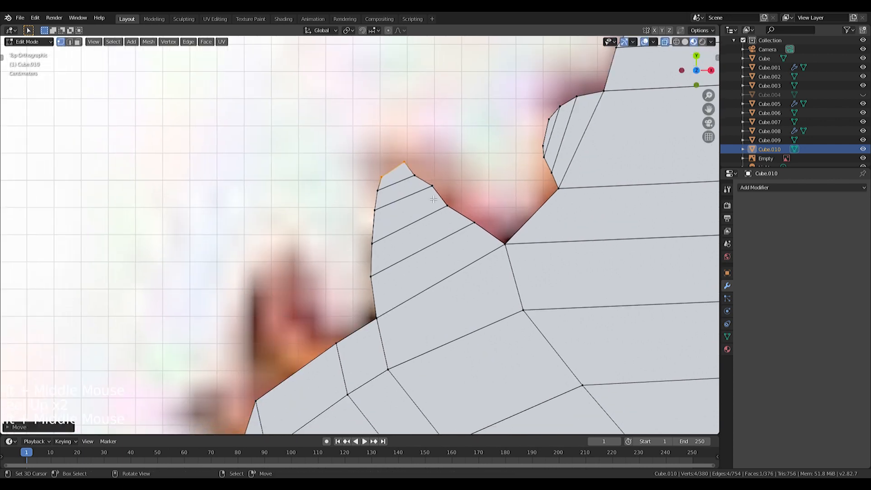
key("g")
left_click(457, 211)
key("alt+a")
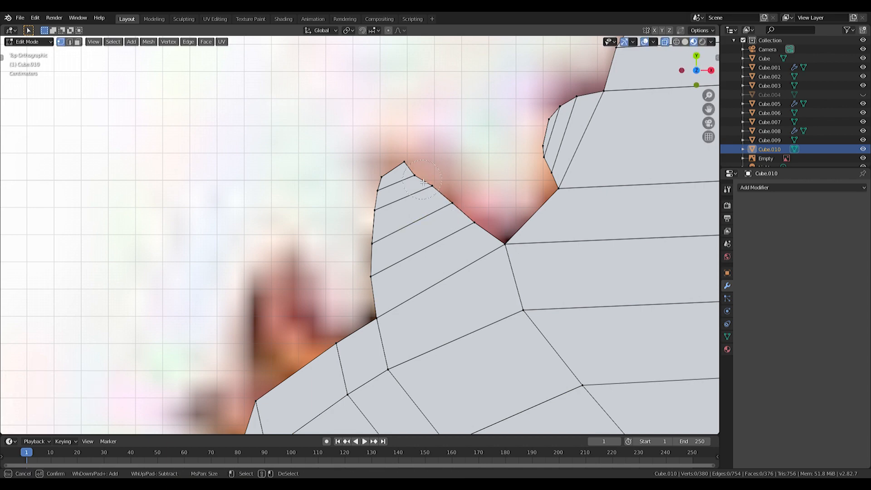
key("g")
left_click(424, 178)
- Extrude the outline edge at the next flame down the arm, then narrow the new edge along X and rotate it
middle_click_drag(355, 290, 441, 215, "shift")
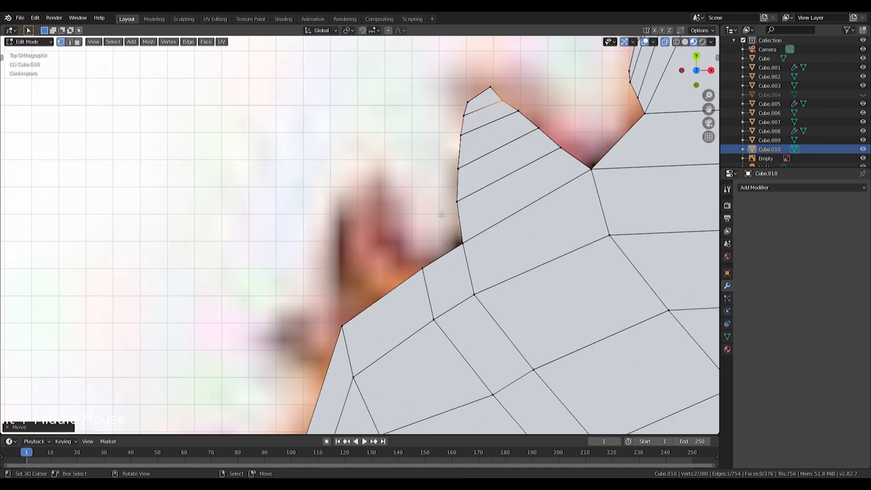
left_click_drag(432, 350, 432, 350)
key("e")
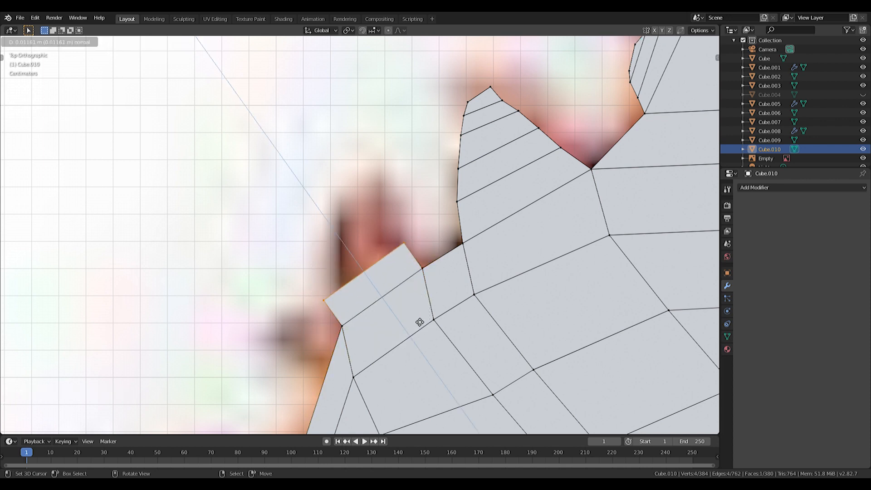
left_click(418, 319)
key("s")
key("x")
left_click(424, 287)
key("r")
left_click(480, 277)
- Fit this flame's base edge to the reference and extrude a second segment, rotating and narrowing it along X
key("s")
key("x")
left_click(446, 283)
key("g")
left_click(460, 280)
key("r")
left_click(471, 293)
key("s")
key("x")
left_click(437, 266)
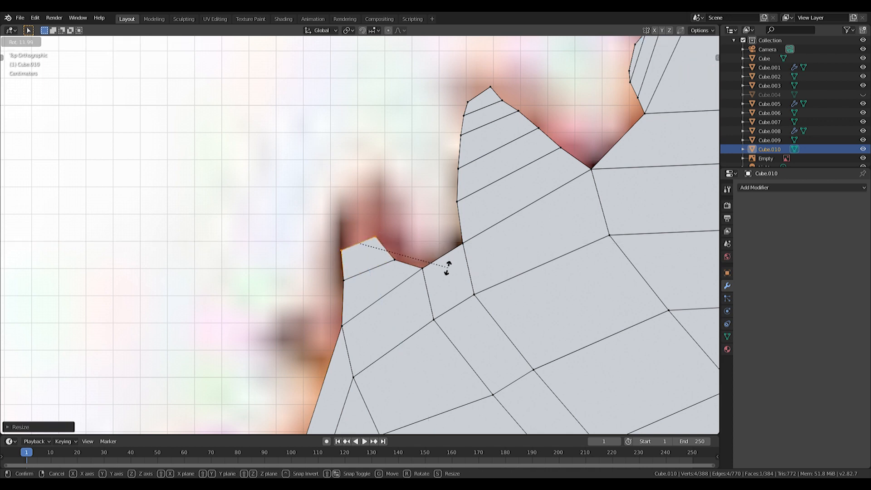
- Extrude a third segment on this flame, narrow its edge along X, then move and rotate it onto the reference
key("s")
key("x")
left_click(435, 282)
left_click(438, 260)
key("s")
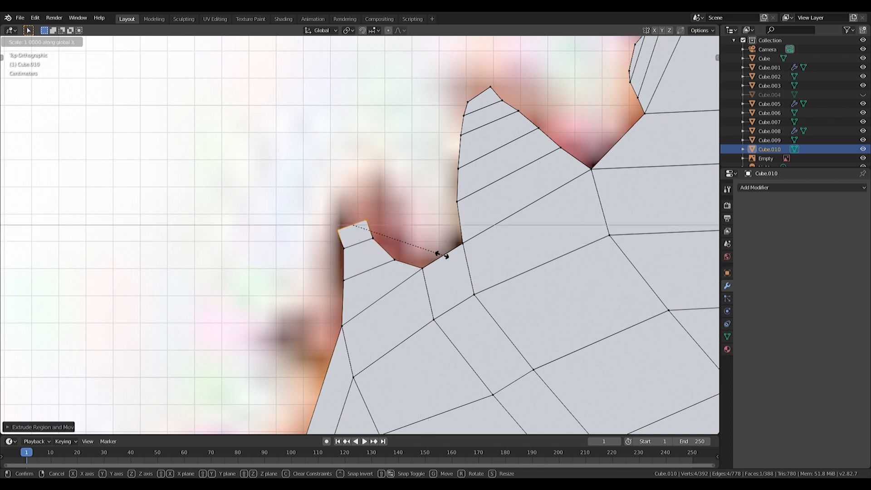
key("x")
left_click(431, 242)
key("g")
left_click(442, 238)
key("r")
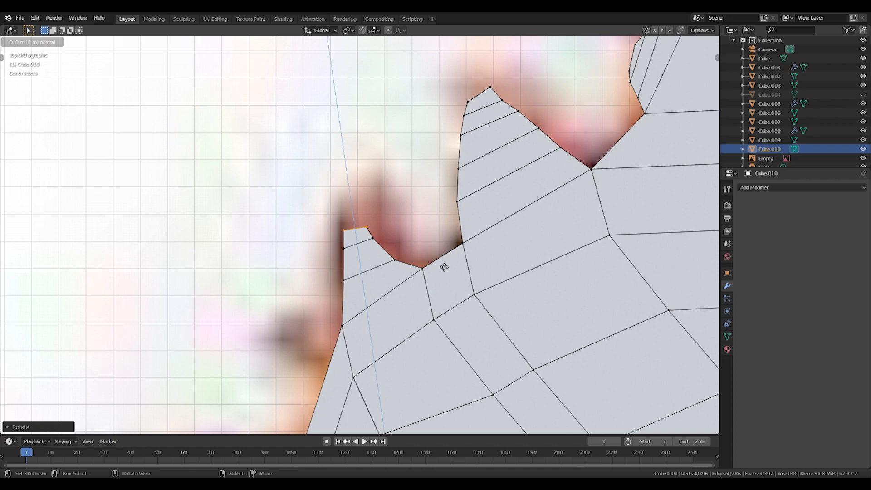
- Extrude the narrow tip of this flame, scaling its edge along X and rotating it, then deselect everything
key("s")
key("x")
left_click(402, 246)
key("r")
left_click(414, 255)
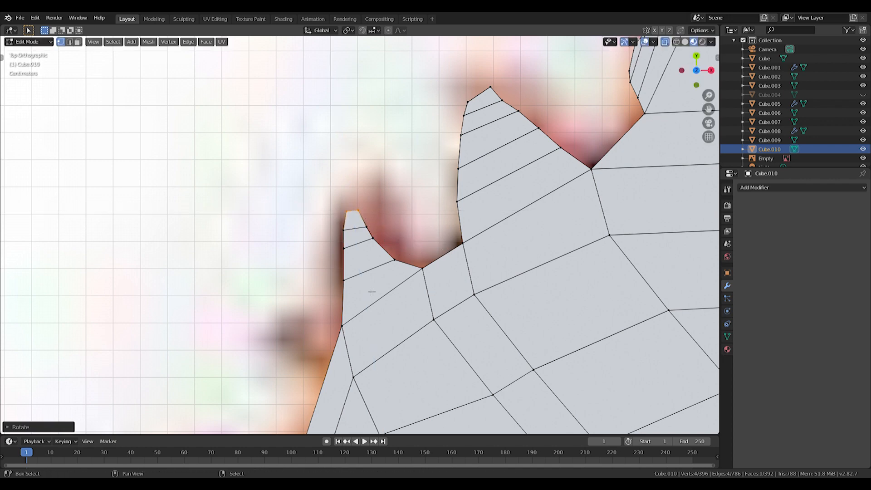
middle_click_drag(412, 258, 547, 121, "shift")
key("a")
key("a")
- Extrude the arm's outline edge outward at the base of the curled purple-tipped flame
scroll(466, 258, "down", 3)
middle_click_drag(435, 308, 534, 223, "shift")
scroll(521, 254, "up", 2)
middle_click_drag(508, 300, 474, 248, "shift")
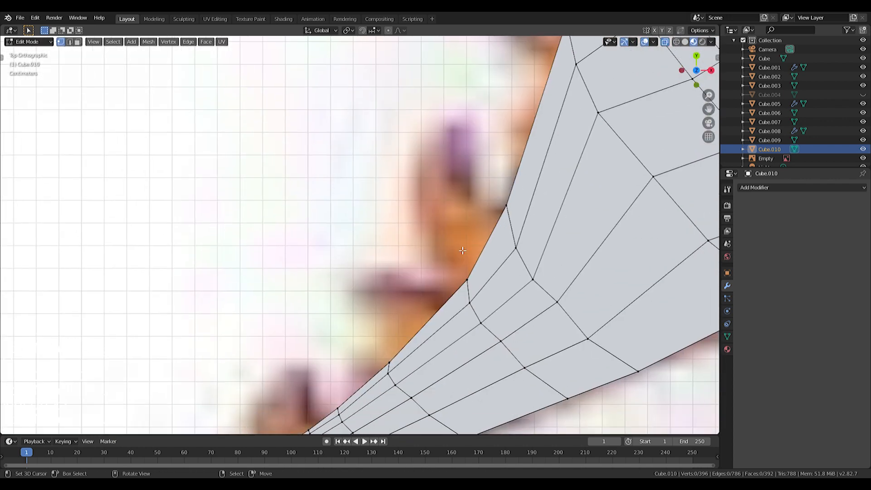
right_click(506, 207)
scroll(499, 205, "down", 6)
scroll(471, 201, "up", 3)
middle_click_drag(493, 197, 493, 247, "shift")
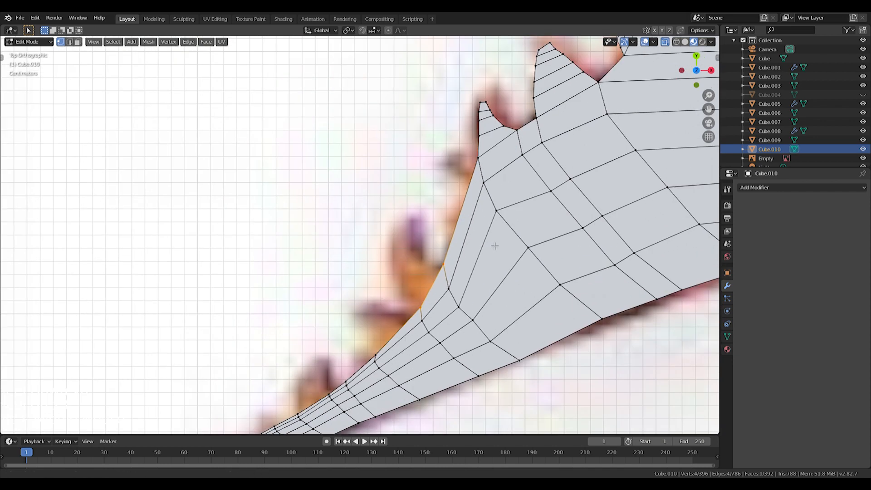
scroll(494, 248, "up", 2)
key("e")
left_click(482, 233)
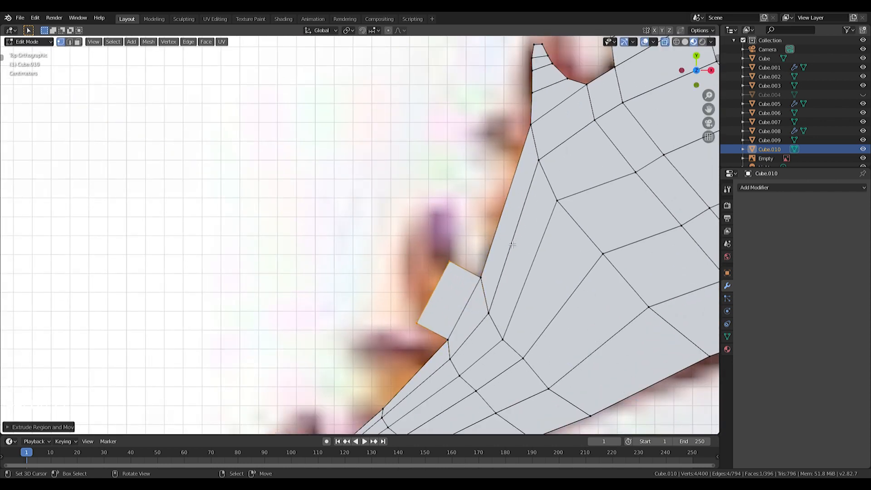
- Extrude the curled flame's edge into further segments, narrowing along X, rotating and moving them to follow the curve
key("e")
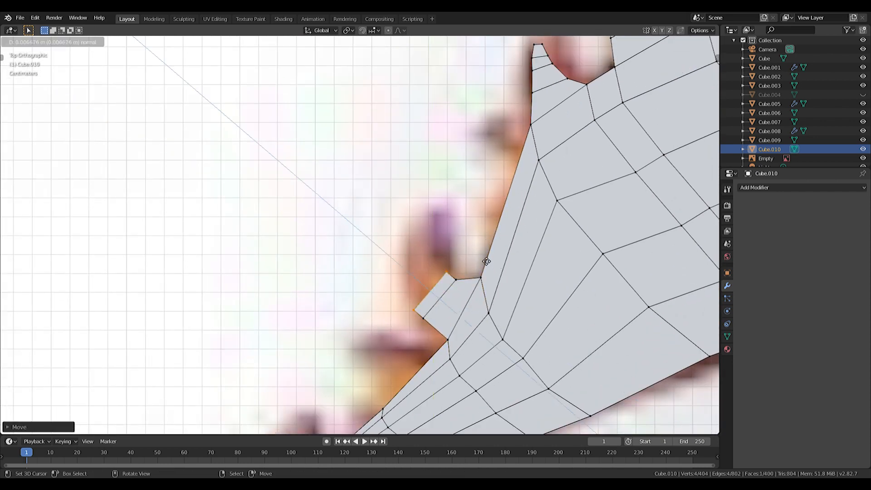
key("e")
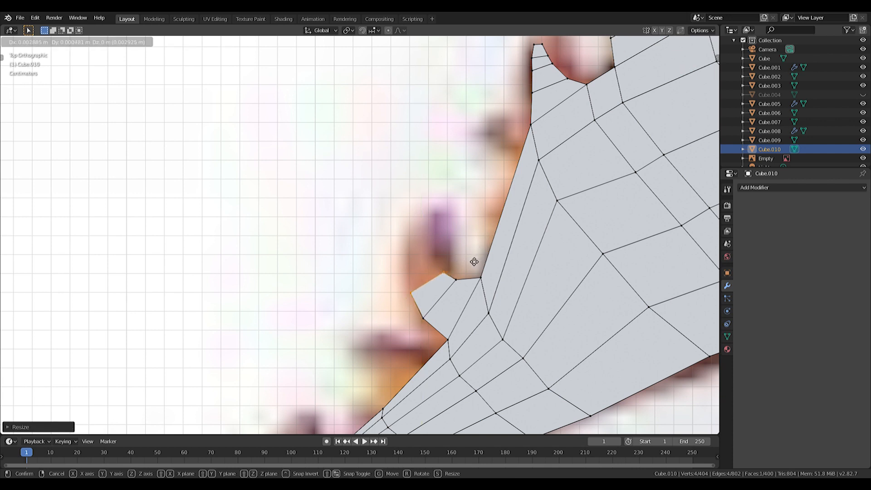
left_click(469, 239)
key("s")
key("x")
left_click(455, 245)
key("r")
left_click(490, 265)
key("g")
left_click(499, 269)
- Extrude the curled flame's next segment upward, narrow its edge along X and move it onto the curve
key("e")
left_click(499, 241)
key("s")
key("x")
left_click(463, 245)
key("g")
left_click(468, 249)
- Extrude one more segment toward the curled flame's tip and narrow its edge along X
key("e")
left_click(499, 272)
key("s")
key("x")
left_click(463, 243)
- Extrude the curled flame's tip, narrow it along X, then move and rotate it onto the reference
key("e")
left_click(474, 241)
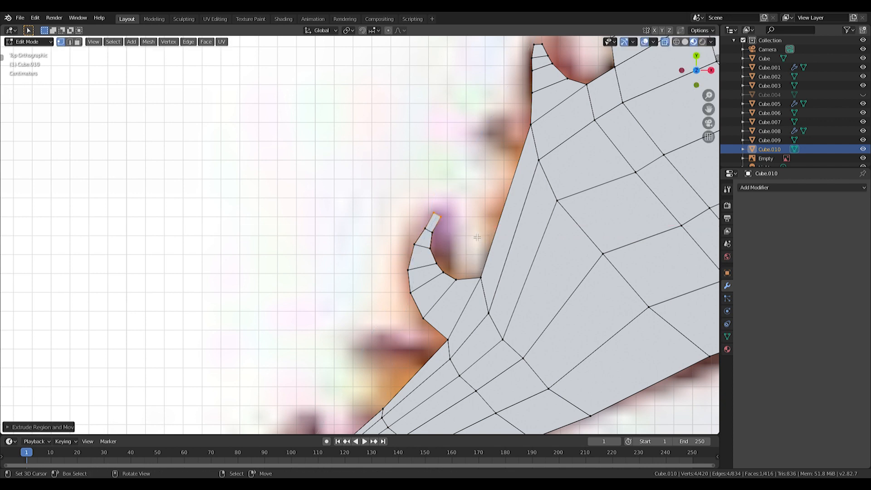
key("s")
key("x")
left_click(446, 221)
key("g")
left_click(446, 226)
key("r")
left_click(466, 234)
- Extrude the arm's outline edge at the flame below the curled one, scale the new edge along Y and rotate it
scroll(416, 229, "up", 2)
middle_click_drag(397, 391, 438, 220, "shift")
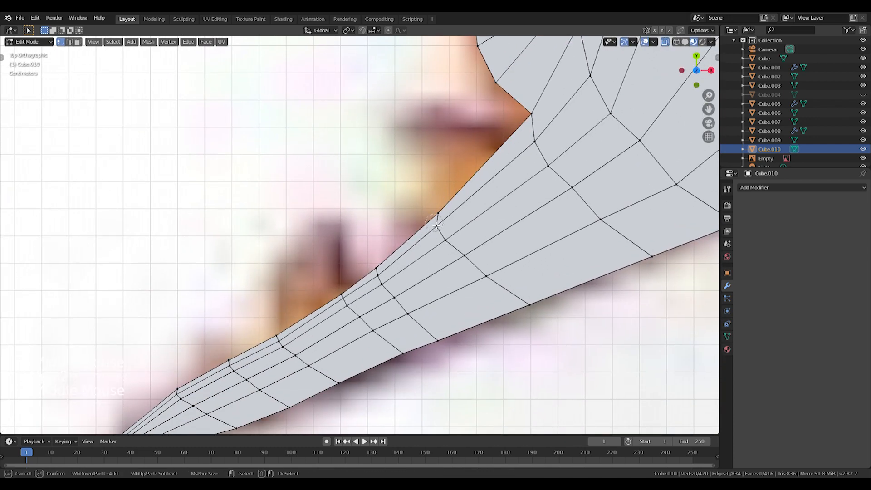
key("e")
left_click(493, 120)
key("s")
key("y")
left_click(502, 135)
key("r")
left_click(526, 99)
- Scale the new flame's base edge along X and move it to fit the reference
key("s")
key("x")
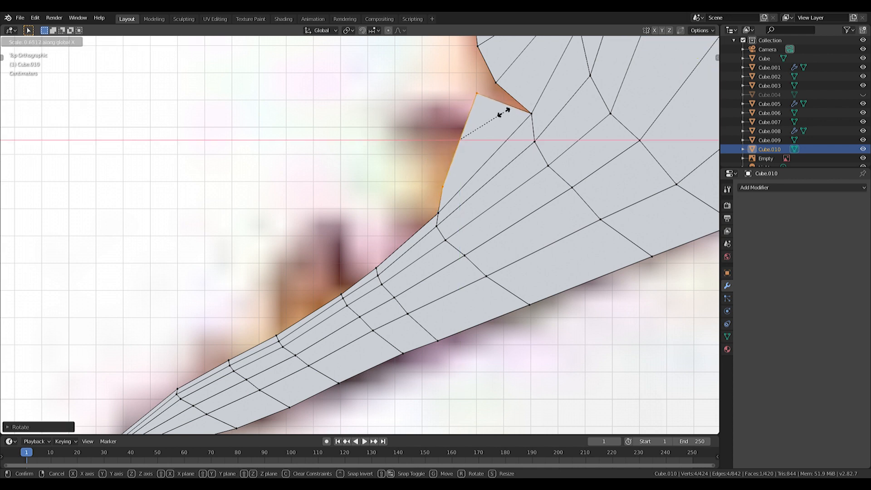
left_click(506, 124)
key("g")
left_click(502, 149)
- Extrude the new flame's second segment, shrink its edge along Y and rotate it toward the flame's tip
key("e")
left_click(486, 131)
key("s")
key("y")
left_click(478, 121)
key("s")
key("r")
left_click(516, 118)
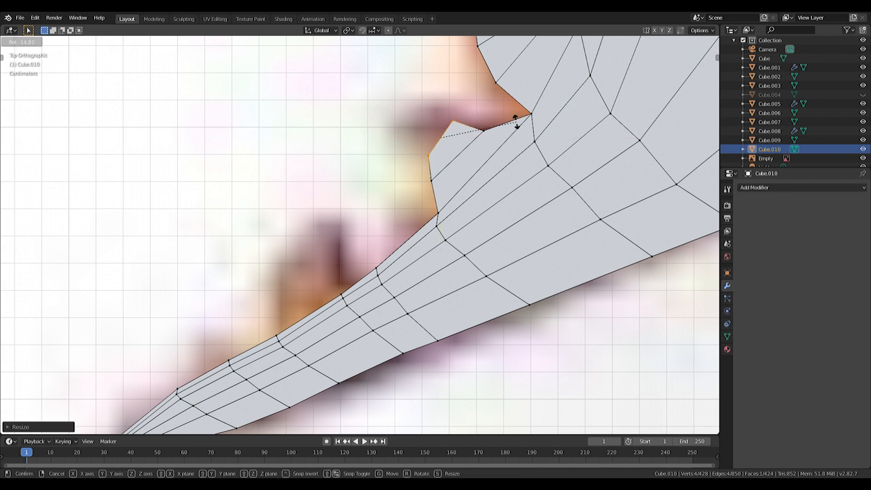
- Move the rotated end edge of the uppermost barb into place over the reference outline
key("h")
key("ctrl+z")
key("g")
left_click(502, 125)
- Extrude another segment from the uppermost barb's end edge, scale it along X and Y, and move it onto the reference
key("a")
key("alt+a")
key("c")
key("e")
left_click(482, 120)
key("s")
key("x")
left_click(462, 121)
key("s")
key("y")
left_click(479, 119)
key("g")
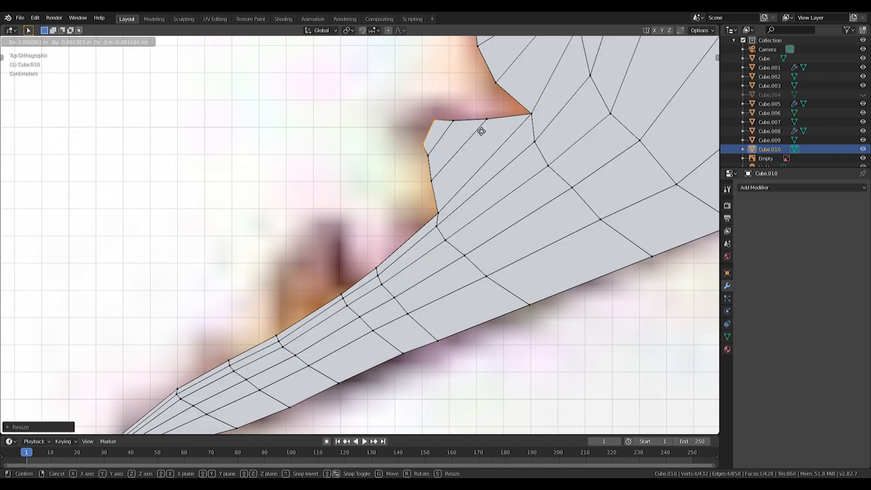
left_click(481, 135)
- Extrude the uppermost barb's tip segment, then scale, rotate and move its end edge to fit the reference outline
key("e")
left_click(485, 110)
key("s")
key("y")
left_click(445, 125)
key("r")
key("x")
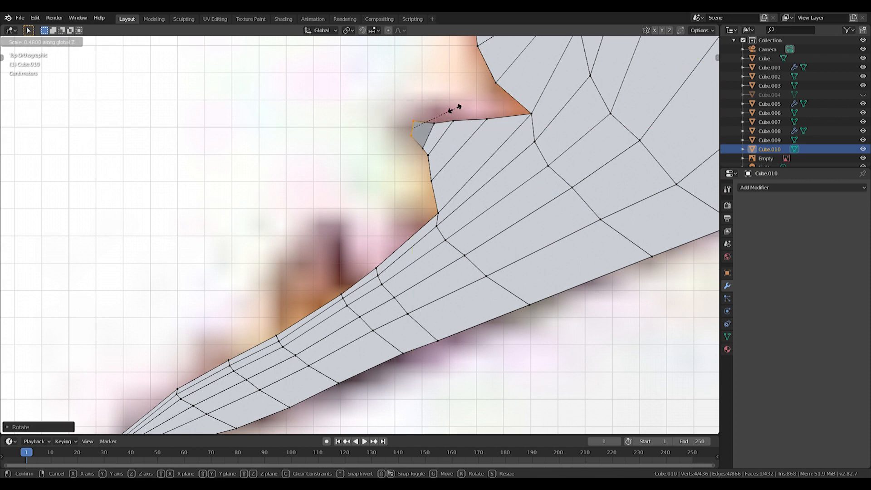
left_click(460, 108)
key("r")
left_click(498, 89)
key("g")
left_click(507, 94)
key("r")
left_click(446, 131)
- Extrude a second barb from the guard edge just below the uppermost barb and narrow its end along X and Y
middle_click_drag(429, 247, 483, 198, "shift")
scroll(483, 198, "up", 1)
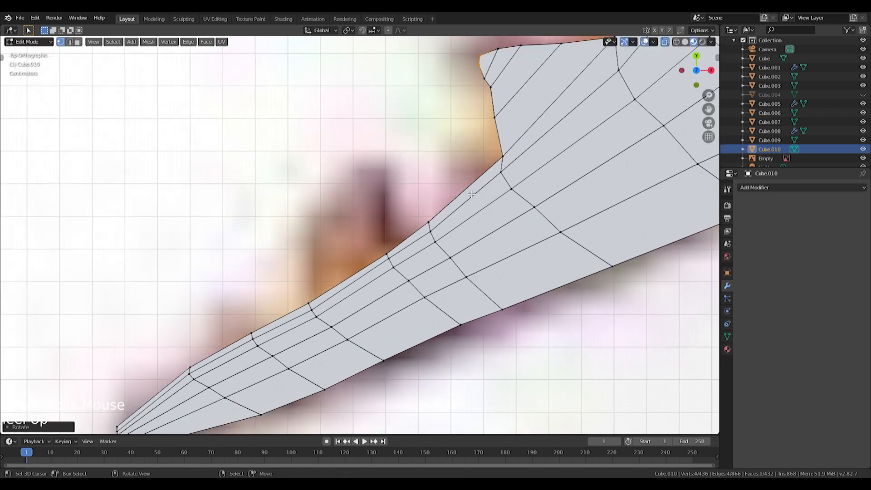
key("a")
key("a")
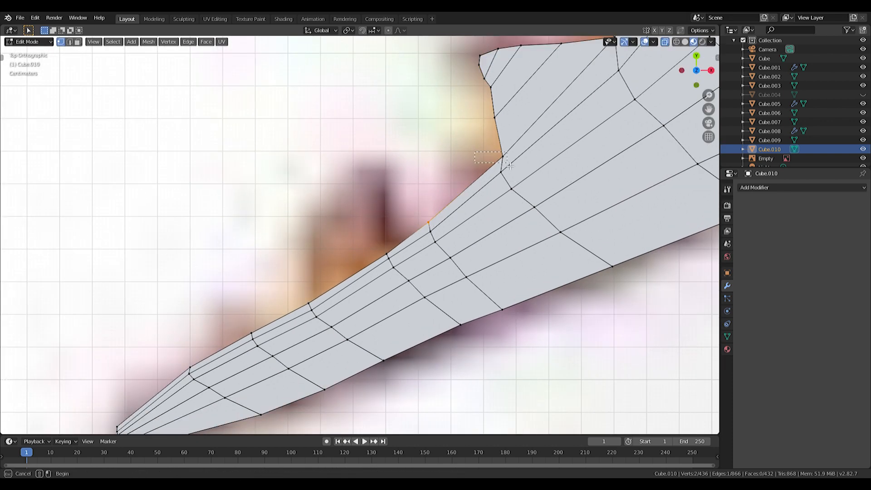
left_click_drag(509, 166, 508, 164)
key("s")
right_click(503, 161)
key("e")
left_click(499, 151)
key("s")
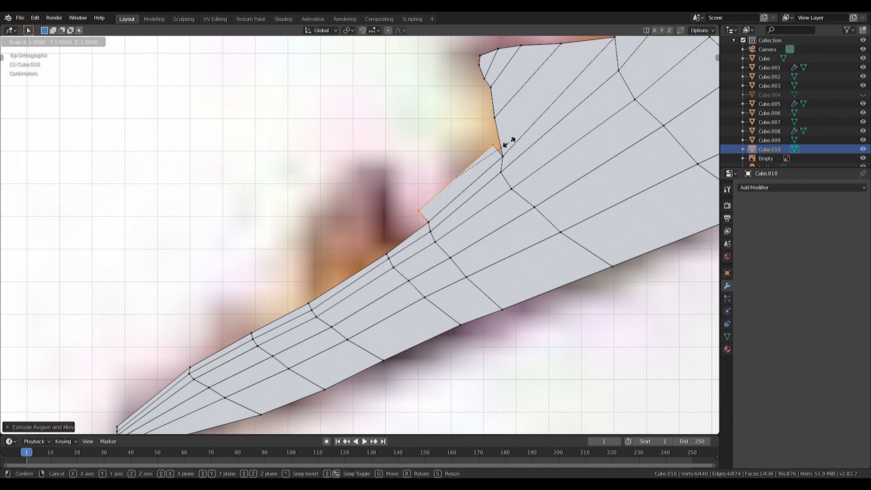
key("x")
left_click(495, 160)
key("s")
key("y")
left_click(483, 167)
- Extrude a second segment on the new barb, narrow it along X and scale its end edge down
key("e")
left_click(493, 149)
key("s")
key("x")
left_click(471, 159)
key("s")
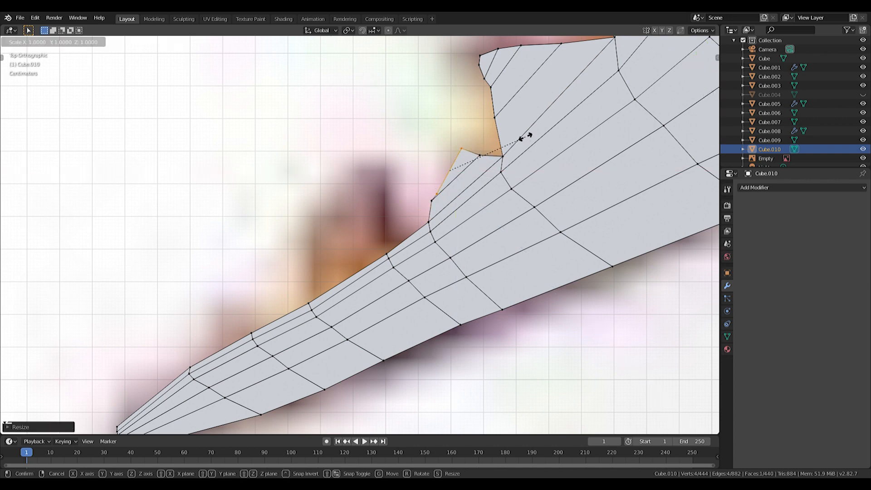
left_click(502, 204)
- Extrude a short end segment on the second barb and narrow it along X
key("e")
left_click(527, 164)
key("s")
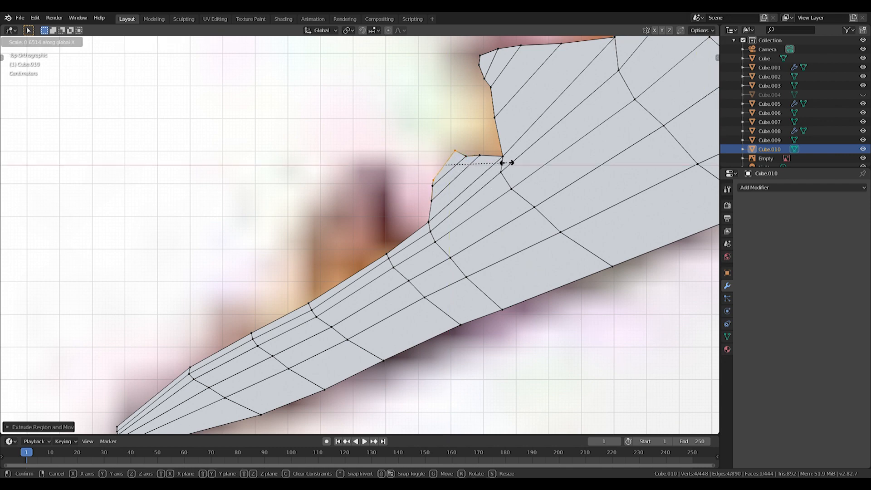
left_click(474, 189)
- Extrude the base of a curved hook from the next guard edge toward the tip, then rotate and scale its end edge
middle_click_drag(335, 274, 414, 208, "shift")
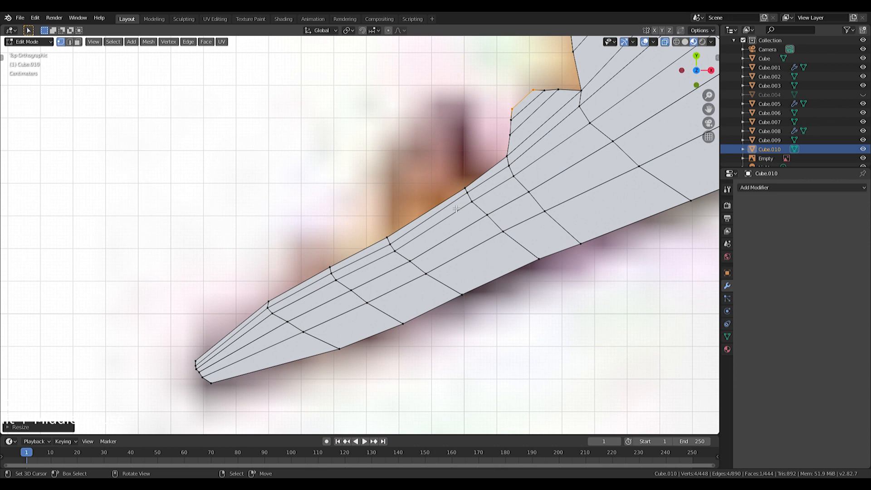
key("a")
key("a")
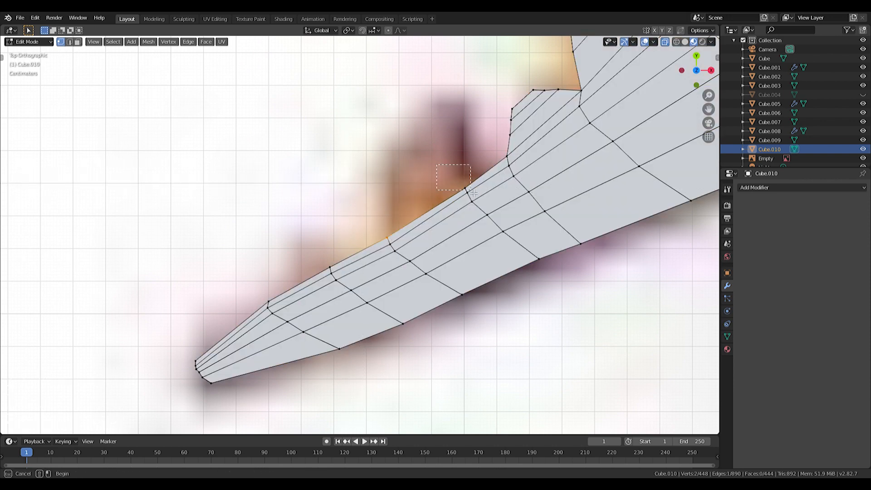
key("w")
key("e")
left_click(492, 158)
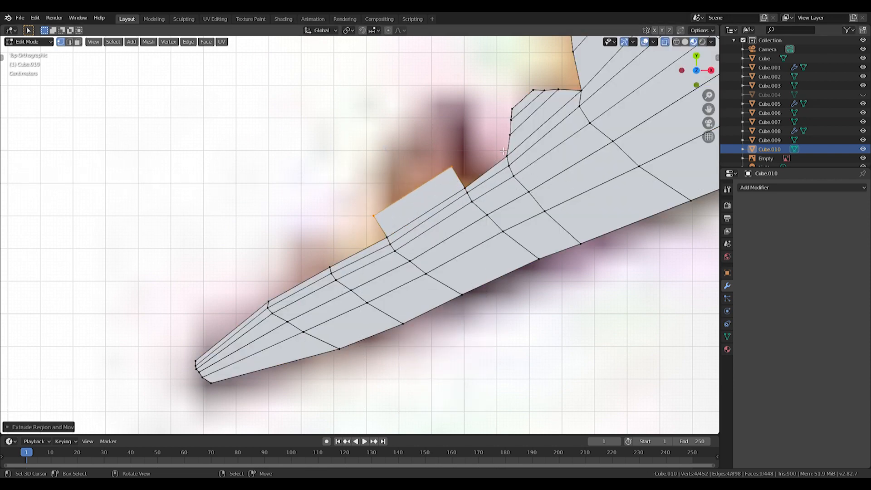
key("r")
left_click(509, 169)
key("s")
left_click(512, 167)
- Extrude the hook by a second segment and rotate its end edge to follow the curve
key("e")
left_click(522, 146)
key("r")
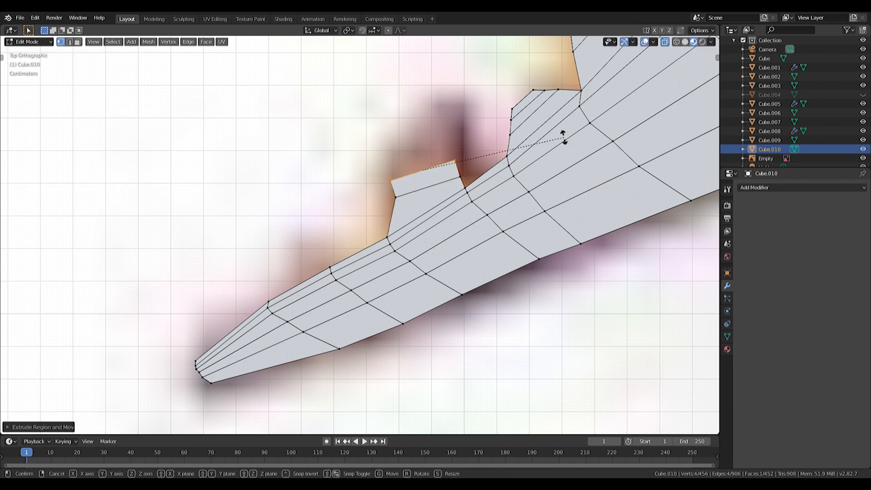
left_click(536, 169)
- Extrude a third hook segment, narrow it along X, then rotate and move its end edge to match the reference
key("e")
left_click(552, 147)
key("s")
key("x")
left_click(529, 148)
key("r")
left_click(561, 177)
key("g")
left_click(570, 182)
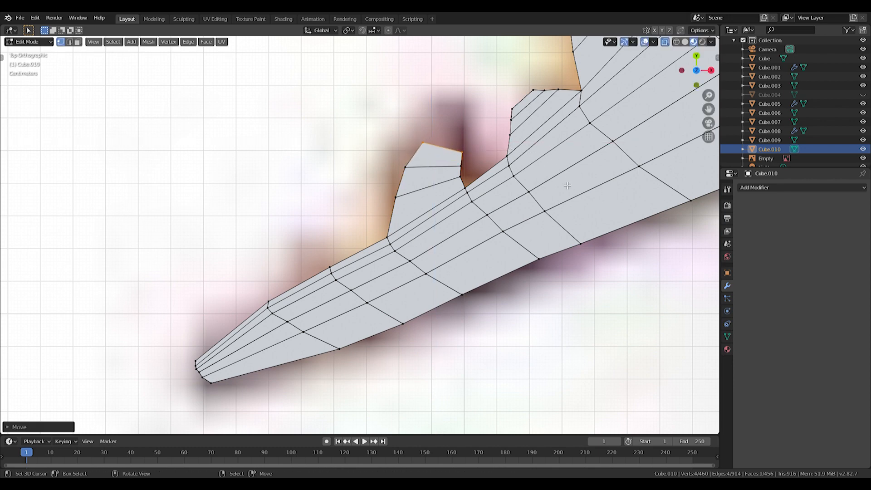
- Extrude two more tapering hook segments, scaling each end edge down and moving the last one onto the reference
key("e")
left_click(570, 180)
key("s")
left_click(550, 170)
key("e")
left_click(558, 175)
key("s")
key("x")
left_click(551, 165)
key("g")
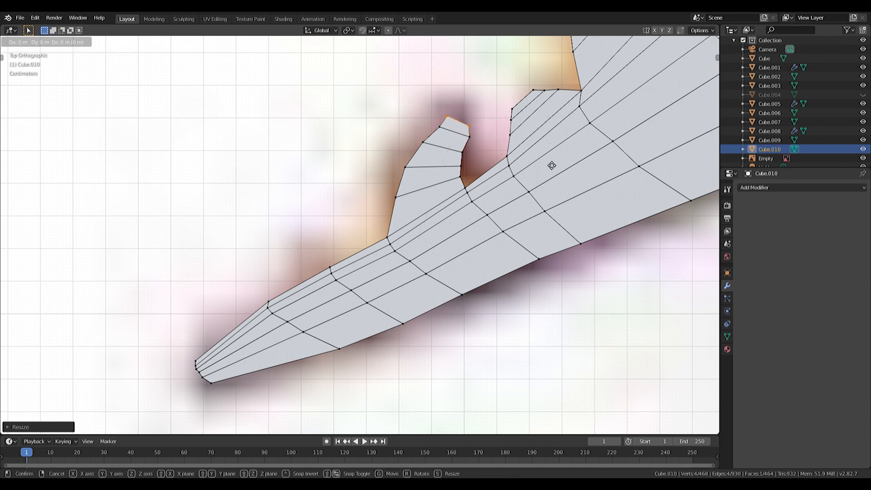
left_click(555, 168)
- Extrude the hook's tip segment, narrow it along X and move it to the end of the reference hook
key("e")
left_click(564, 159)
key("s")
key("x")
left_click(499, 139)
key("g")
left_click(501, 146)
key("w")
key("Escape")
- In top view, extrude a bump from the guard edge between the hook and the pointed tip, and narrow it along X
scroll(468, 152, "down", 5)
scroll(468, 151, "up", 8)
middle_click_drag(468, 152, 382, 221)
key("KP_7")
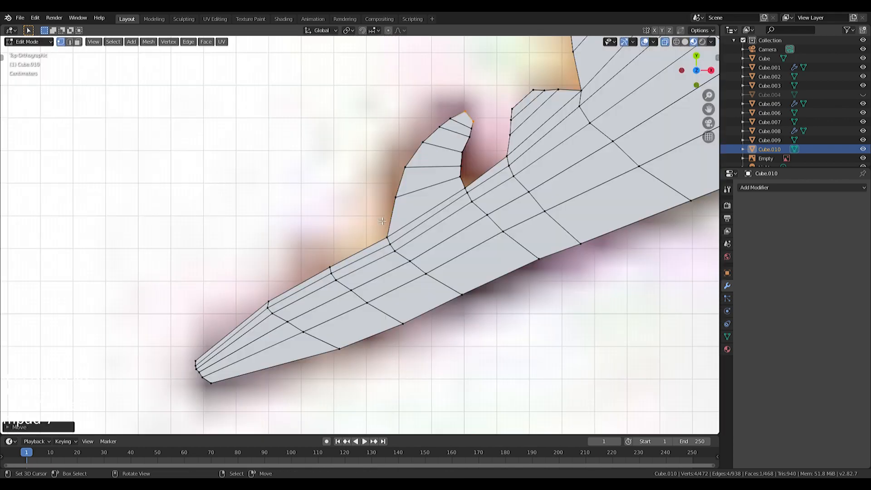
scroll(320, 263, "up", 3)
middle_click_drag(319, 263, 346, 236, "shift")
key("a")
key("a")
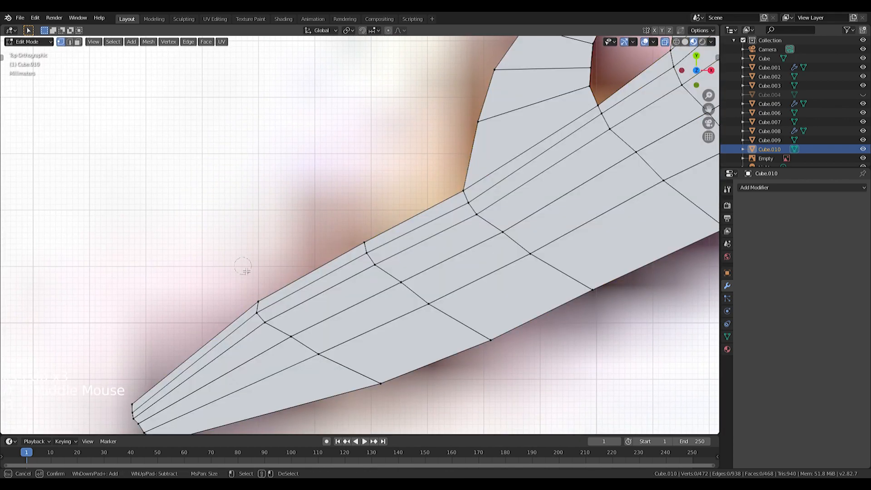
key("e")
left_click(344, 215)
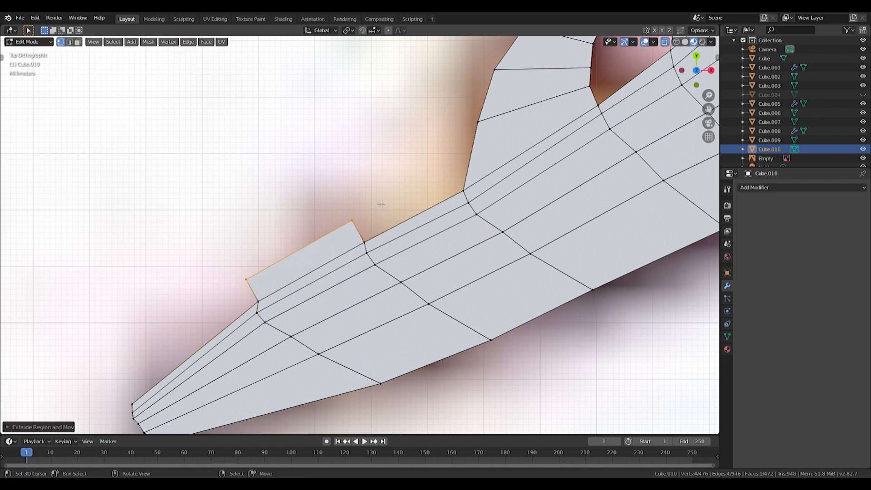
key("s")
key("x")
left_click(325, 227)
- Rotate and move the new bump's end edge to align with the reference outline
key("r")
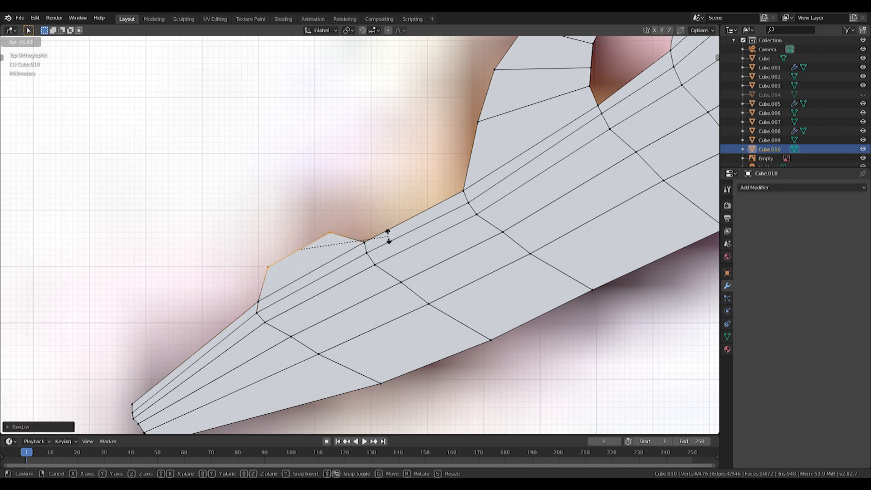
left_click(388, 237)
key("g")
left_click(390, 245)
- Extrude a second segment on the bump, narrow it along X, then rotate and move its end edge into place
key("e")
left_click(384, 225)
key("s")
key("x")
left_click(346, 232)
key("r")
left_click(381, 236)
key("s")
key("x")
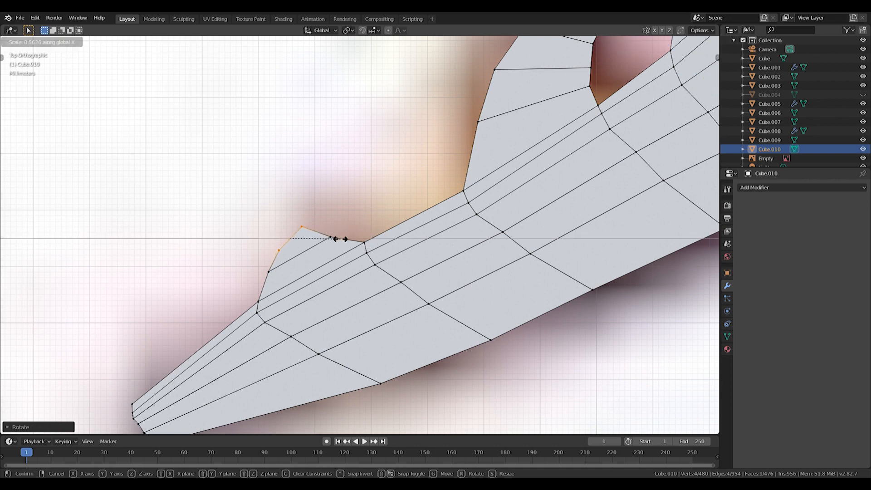
left_click(375, 236)
key("g")
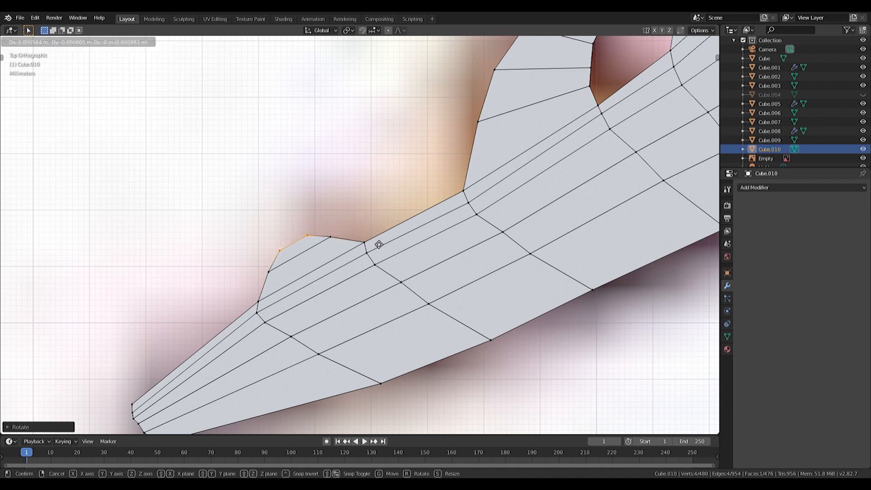
left_click(379, 244)
- Extrude the bump's small tip segment, narrow it along X, and rotate and move it to round off the outline
key("e")
left_click(364, 221)
key("s")
key("x")
left_click(340, 225)
key("r")
left_click(371, 230)
key("s")
key("x")
left_click(302, 238)
key("r")
left_click(333, 247)
key("g")
left_click(340, 261)
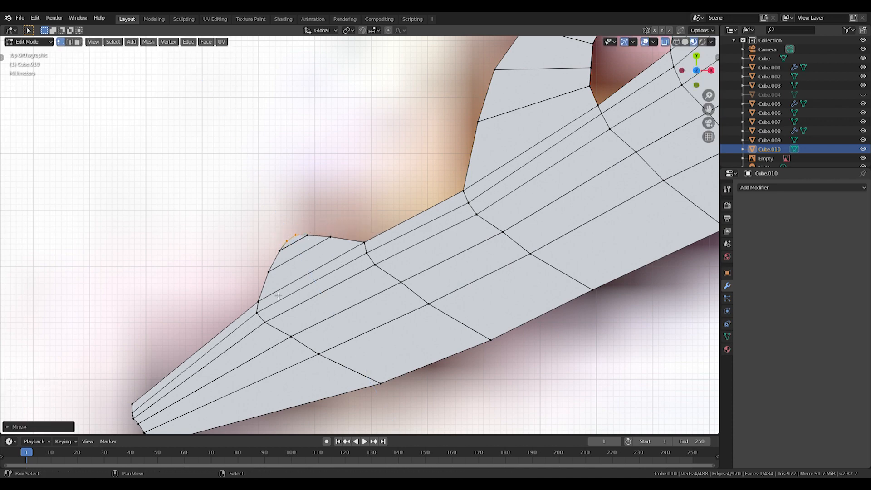
- Add a cylinder with 7 vertices, 1 m radius and 2 m depth to the mesh
middle_click_drag(278, 295, 392, 222, "shift")
scroll(318, 261, "down", 14)
middle_click_drag(495, 139, 410, 276, "shift")
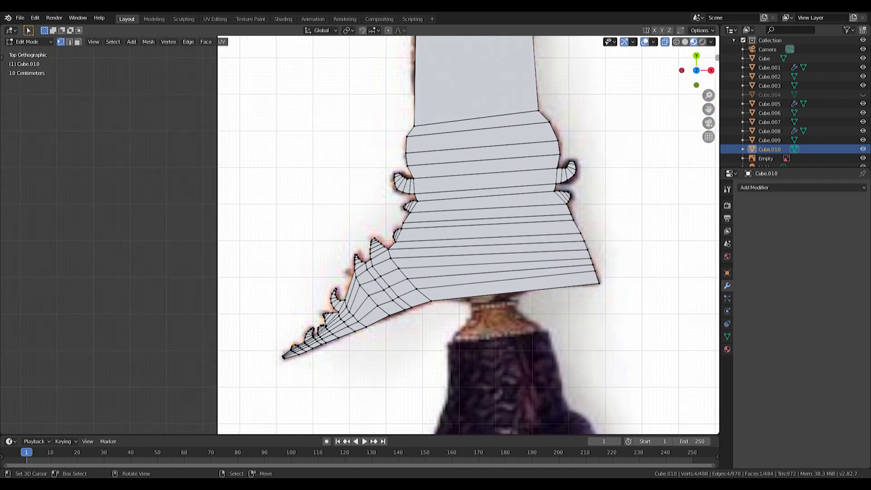
middle_click_drag(536, 308, 471, 159, "shift")
scroll(474, 233, "down", 2)
key("shift+a")
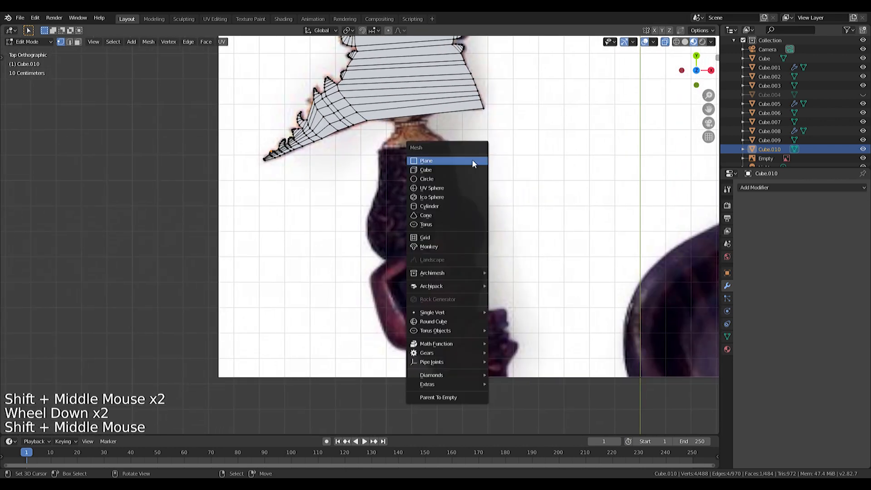
left_click(426, 207)
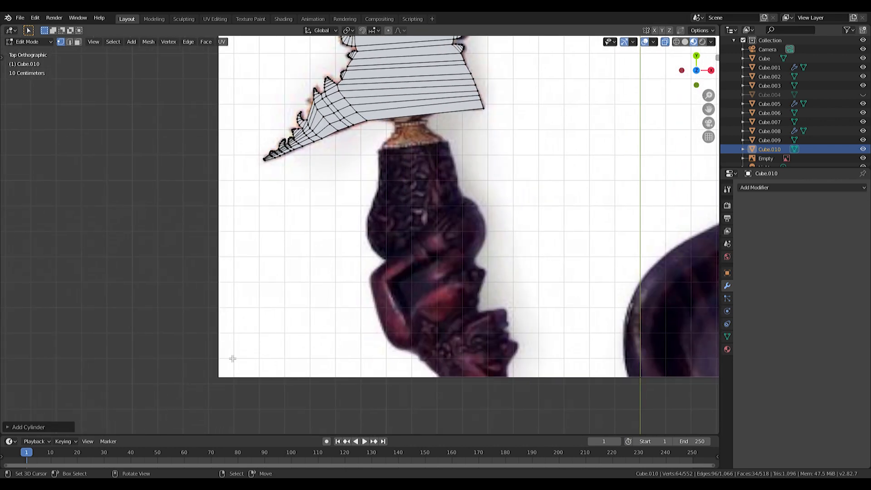
left_click(7, 428)
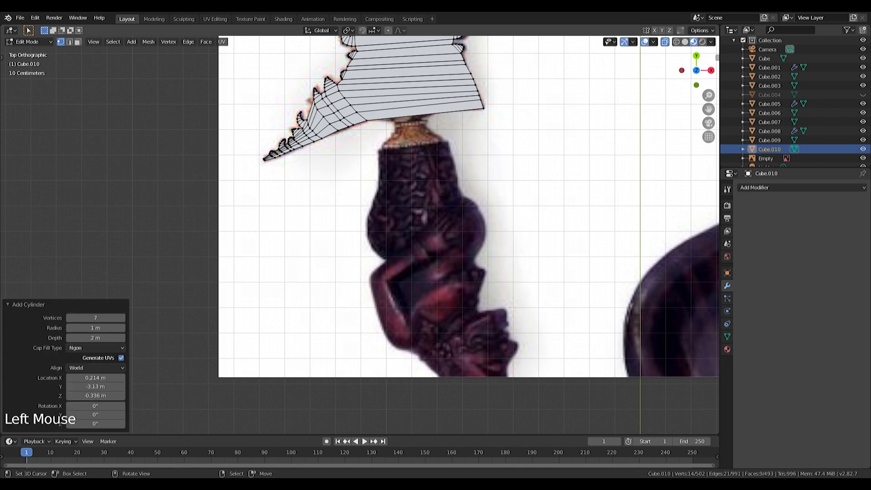
- Undo adding the 7-vertex cylinder to the blade mesh
middle_click_drag(413, 111, 415, 199, "shift")
scroll(413, 148, "down", 7)
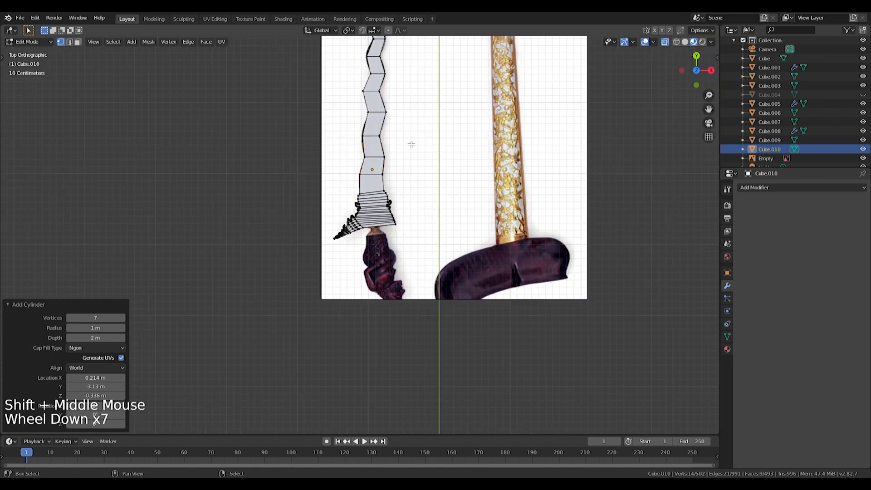
middle_click_drag(414, 148, 440, 190, "shift")
key("Tab")
key("g")
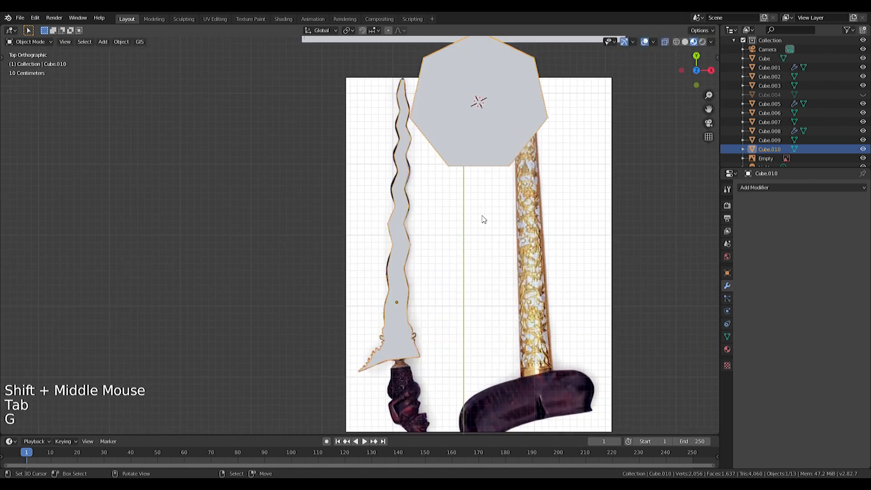
key("Tab")
key("ctrl+z")
key("ctrl+z")
key("ctrl+z")
middle_click_drag(493, 168, 492, 45, "shift")
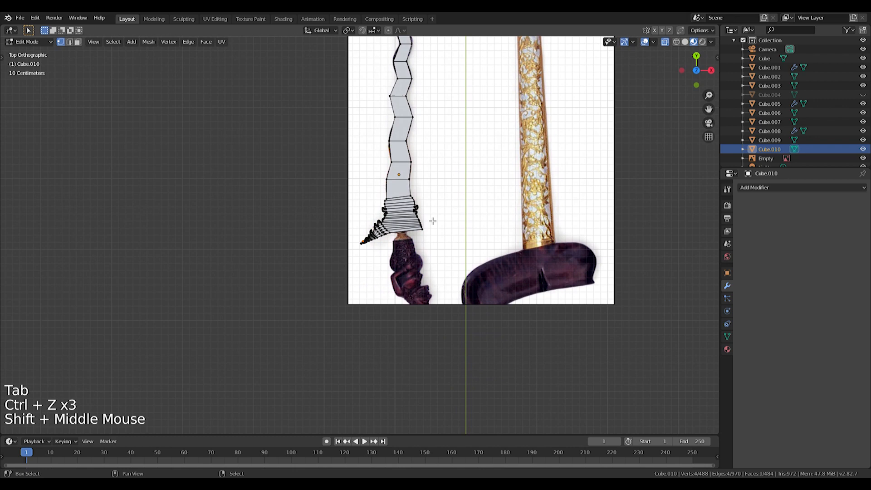
- Leave Edit Mode and snap the 3D cursor to the selected blade object
scroll(492, 45, "up", 2)
key("Tab")
key("shift+a")
key("shift+s")
left_click(521, 193)
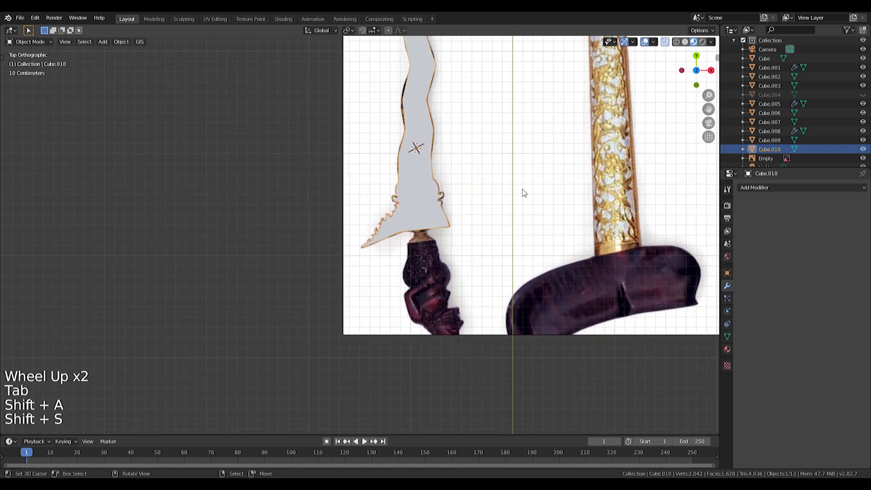
- Add a separate mesh cylinder with 8 vertices, 1 m radius and 2 m depth
scroll(420, 229, "up", 4)
middle_click_drag(421, 230, 413, 232, "shift")
key("shift+a")
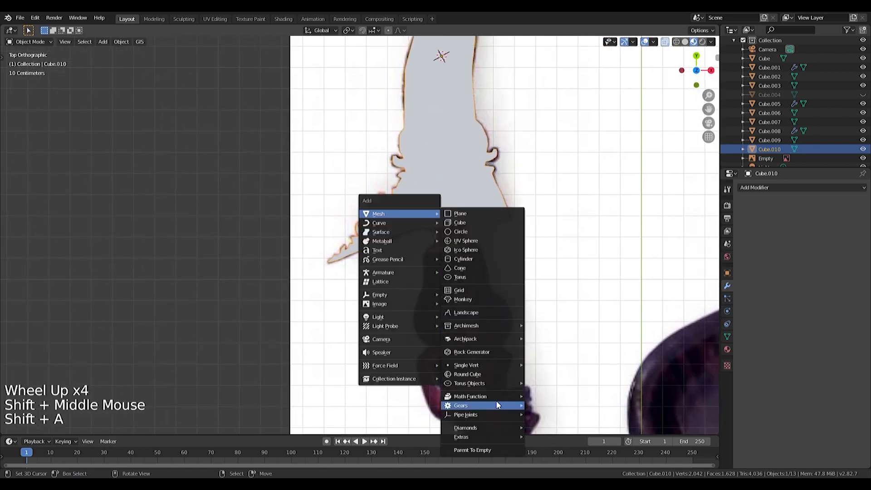
mouse_move(412, 216)
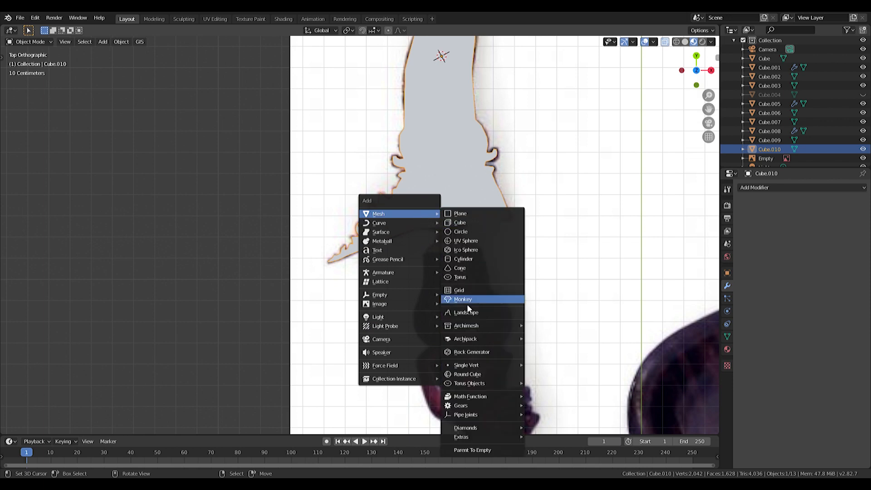
left_click(455, 259)
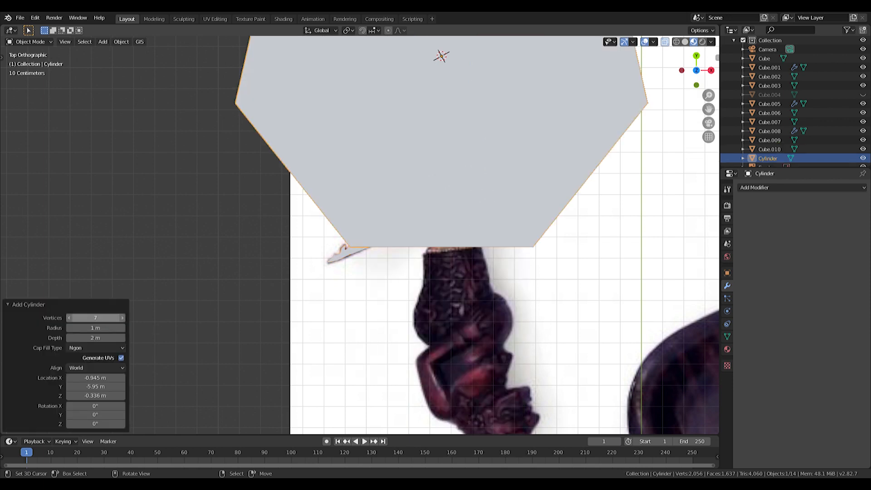
type("8")
key("Return")
key("Tab")
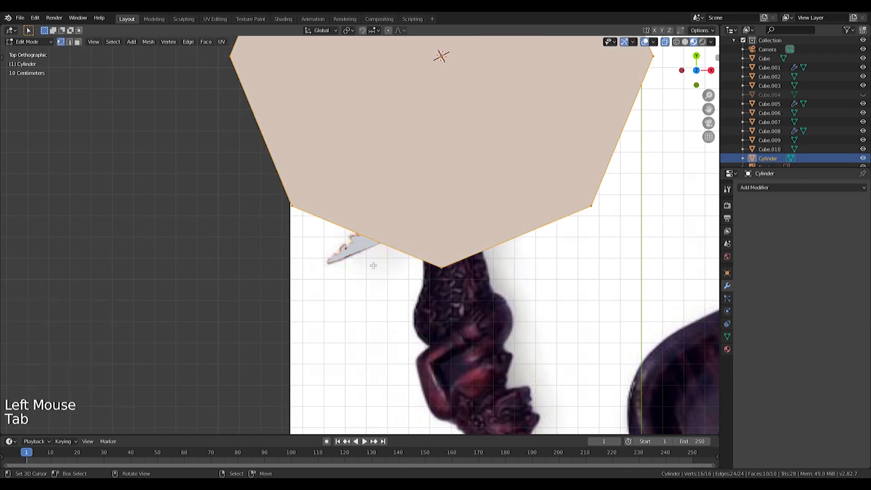
key("Tab")
- Rotate the cylinder about -22.5° in the top view, then 90° around X to lay it along the handle
key("r")
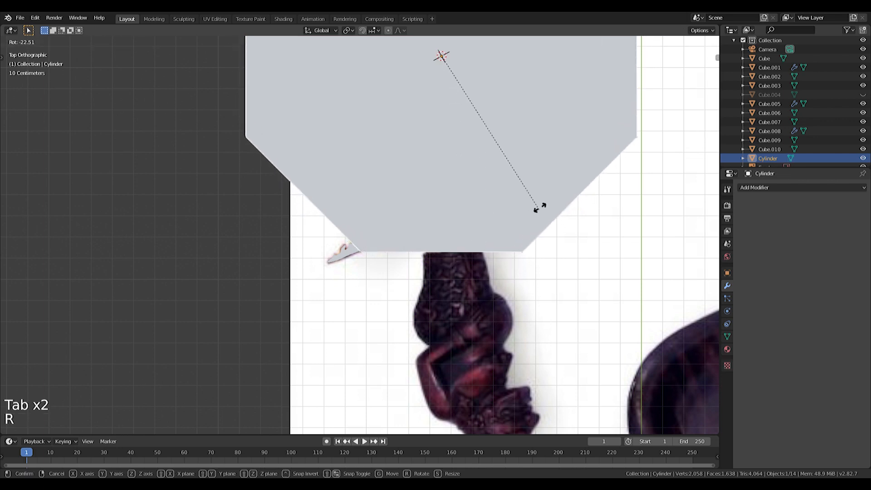
left_click(361, 313)
type("rx90")
key("Return")
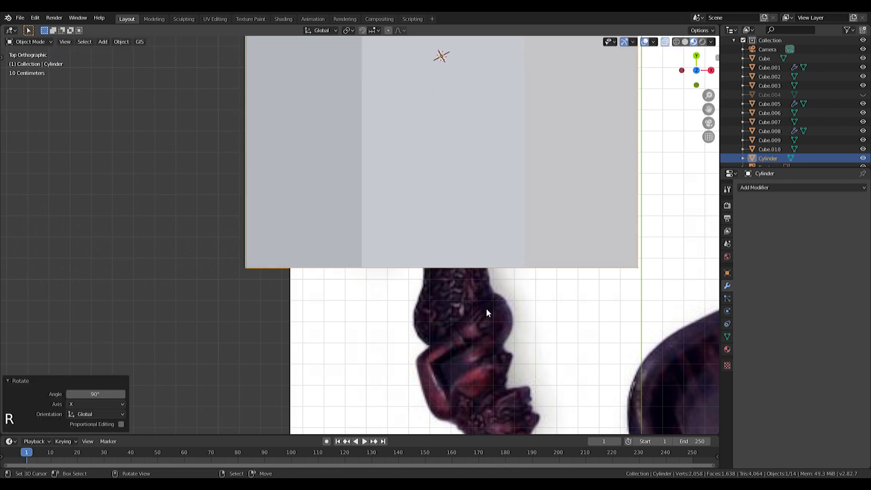
- Scale the cylinder down to roughly the handle's width and move it onto the upper grip in the reference
key("s")
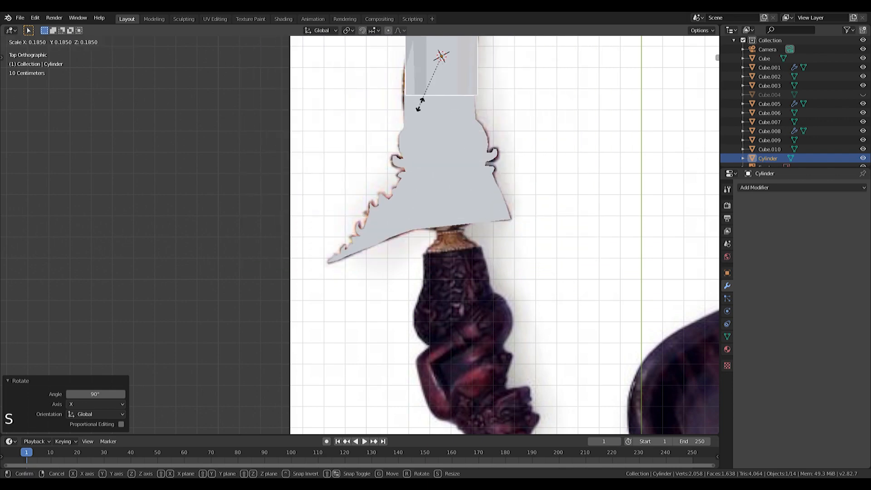
left_click(434, 135)
key("g")
left_click(442, 336)
scroll(441, 337, "up", 3)
middle_click_drag(442, 336, 434, 297, "shift")
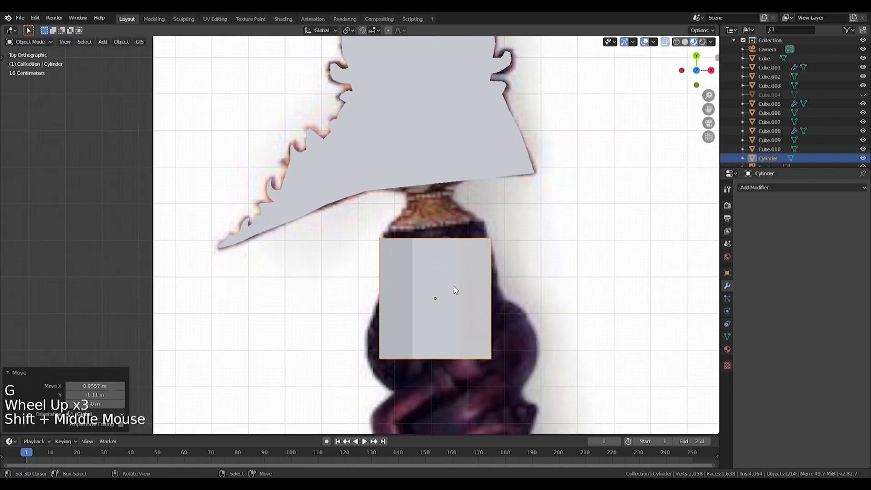
- In Edit Mode, scale the whole cylinder mesh along Y and move it to fit the upper grip
scroll(455, 290, "up", 3)
key("Tab")
key("s")
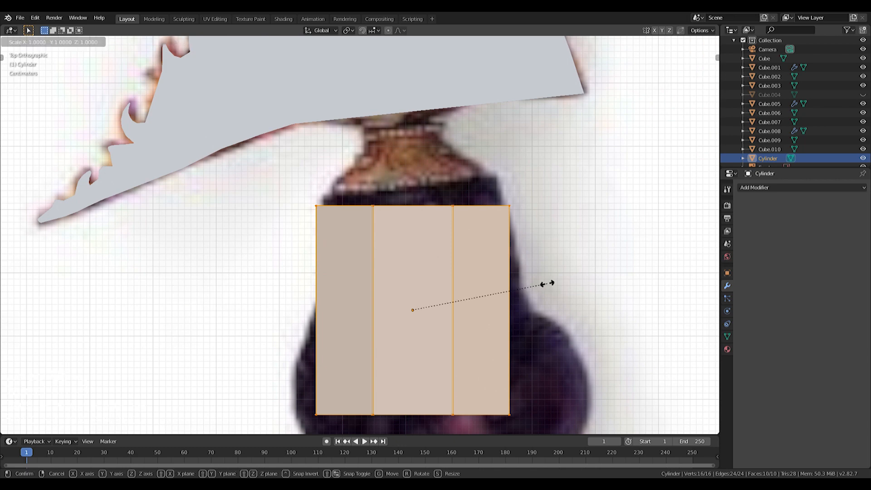
key("y")
left_click(557, 293)
key("g")
left_click(562, 282)
- Rotate, scale and shift the cylinder mesh to match the tilt of the handle's upper section
key("r")
left_click(578, 284)
key("s")
left_click(579, 284)
key("g")
key("r")
left_click(591, 286)
key("g")
left_click(590, 282)
- Clear the selection and box-select the ring of vertices at the cylinder's lower end
middle_click_drag(567, 281, 530, 144, "shift")
key("alt+a")
key("b")
left_click_drag(208, 204, 499, 286)
scroll(525, 301, "down", 1)
scroll(525, 301, "up", 1)
key("e")
right_click(541, 326)
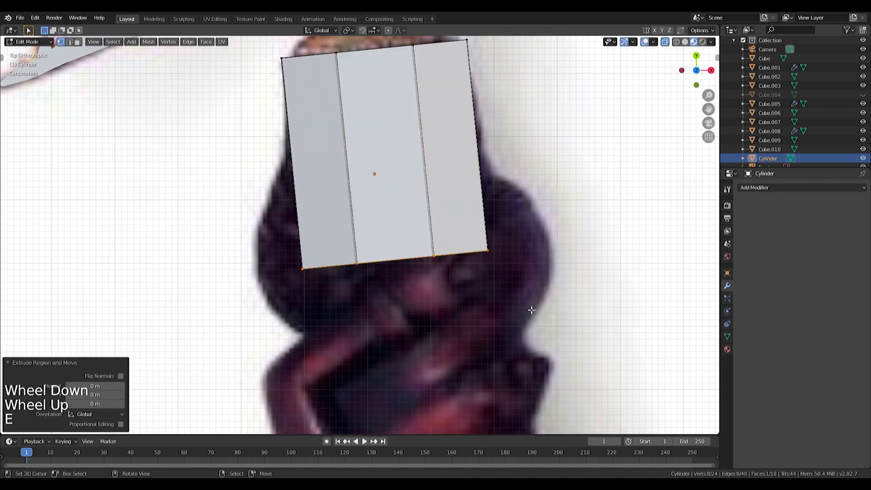
key("ctrl+z")
- Extrude a short segment from the lower end, rotate its end ring about 6° and nudge it into place
key("e")
left_click(546, 342)
key("r")
left_click(568, 346)
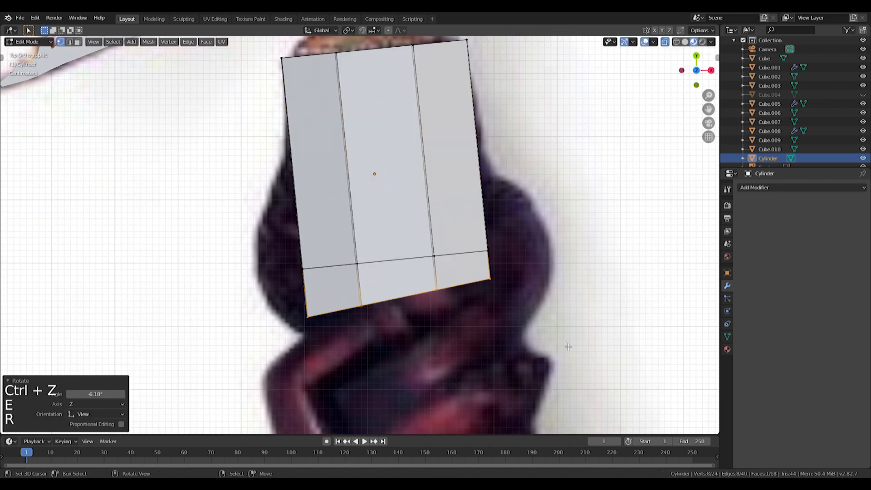
key("g")
left_click(574, 343)
key("e")
right_click(581, 348)
key("ctrl+z")
- Enlarge the end ring slightly and extrude a second segment about 0.049 m from it
key("s")
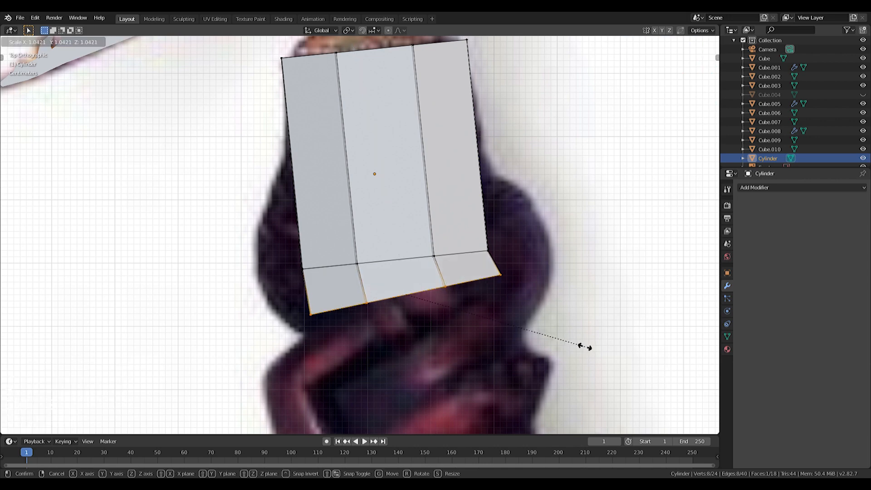
left_click(585, 347)
key("e")
left_click(595, 356)
middle_click_drag(597, 356, 584, 357, "shift")
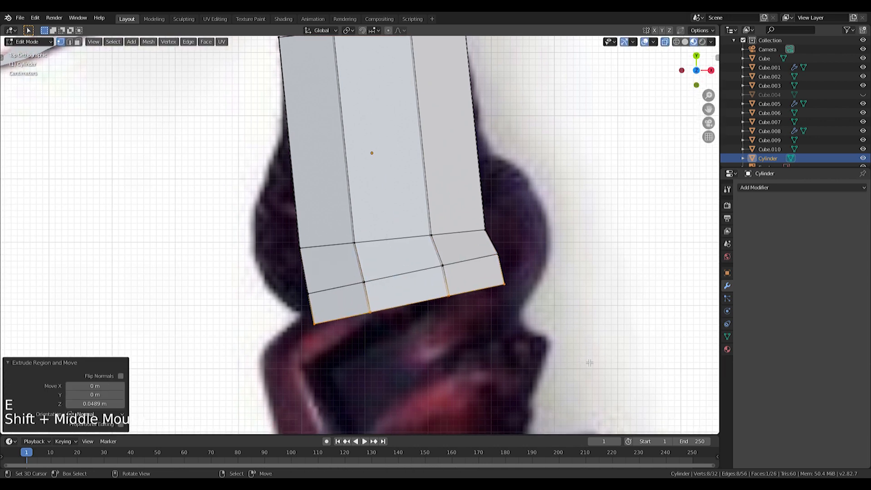
- Scale, rotate and move the second segment's end ring so the handle begins curving toward the right bulge
key("s")
left_click(605, 356)
key("r")
left_click(621, 342)
key("g")
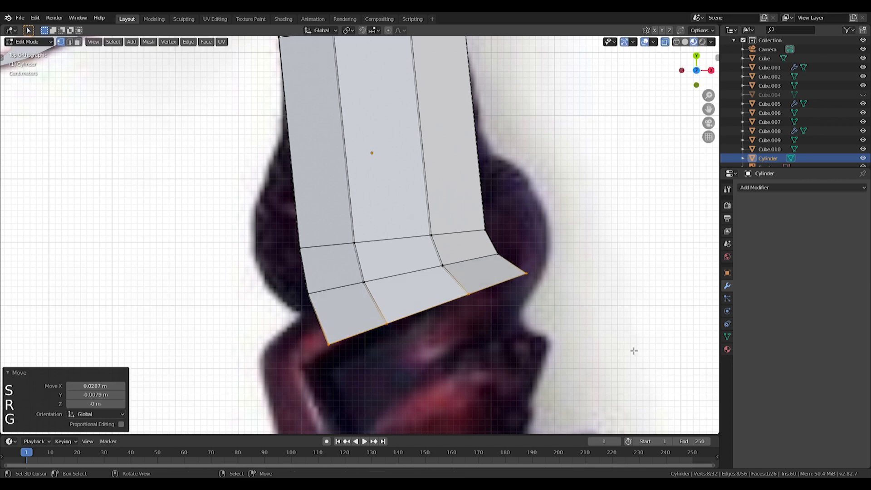
left_click(633, 351)
key("r")
left_click(643, 329)
key("g")
left_click(633, 337)
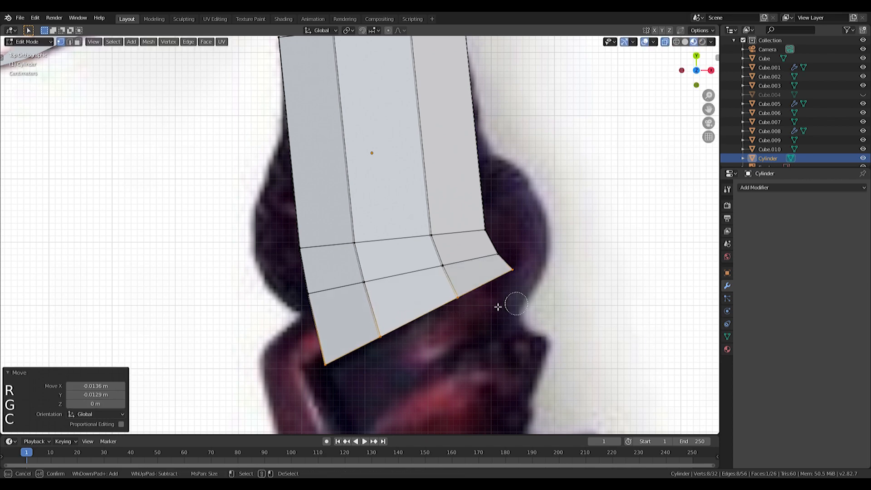
- Add the previous ring to the selection, then scale, rotate and move both rings to smooth the bend
left_click_drag(487, 265, 503, 265)
right_click(517, 268)
key("s")
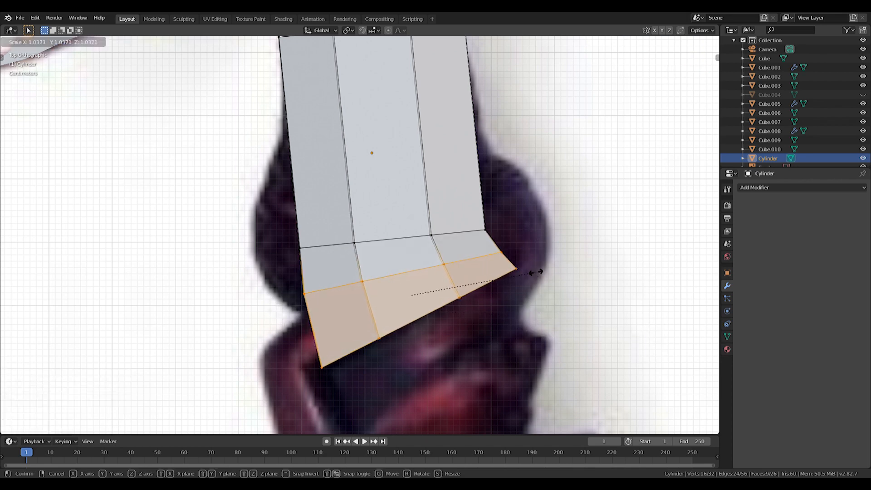
left_click(537, 276)
key("r")
left_click(557, 272)
key("g")
left_click(567, 281)
key("r")
left_click(571, 288)
key("alt+a")
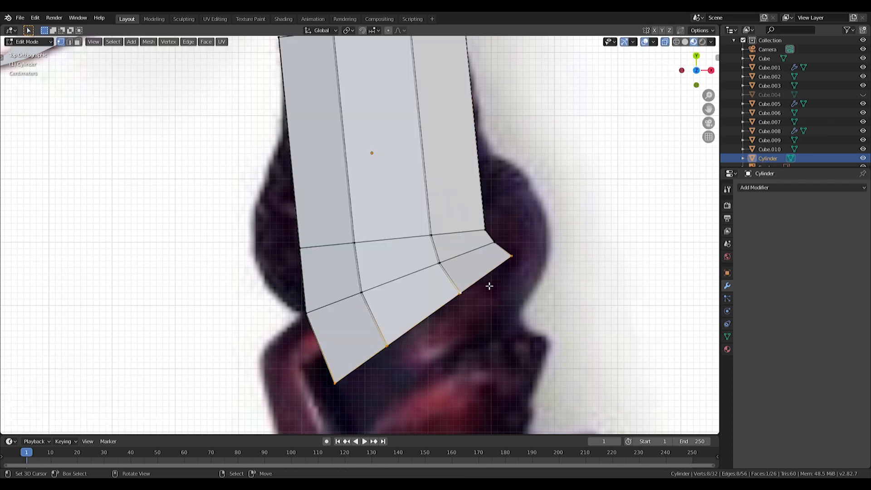
- Move the end ring alone, rotate it about -7.5° and scale it to 0.969
key("g")
left_click(493, 285)
key("r")
left_click(530, 299)
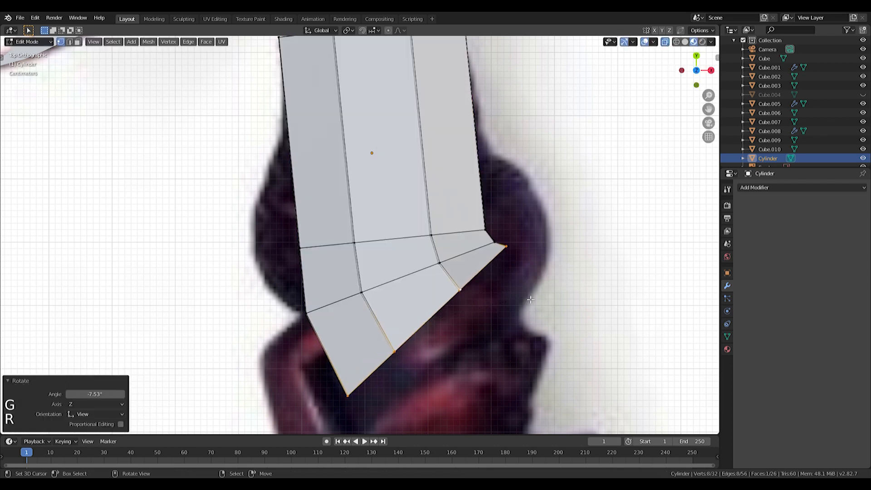
key("s")
left_click(563, 284)
- Extrude a third segment from the end ring, then rotate and move its end to continue the rightward bend
key("e")
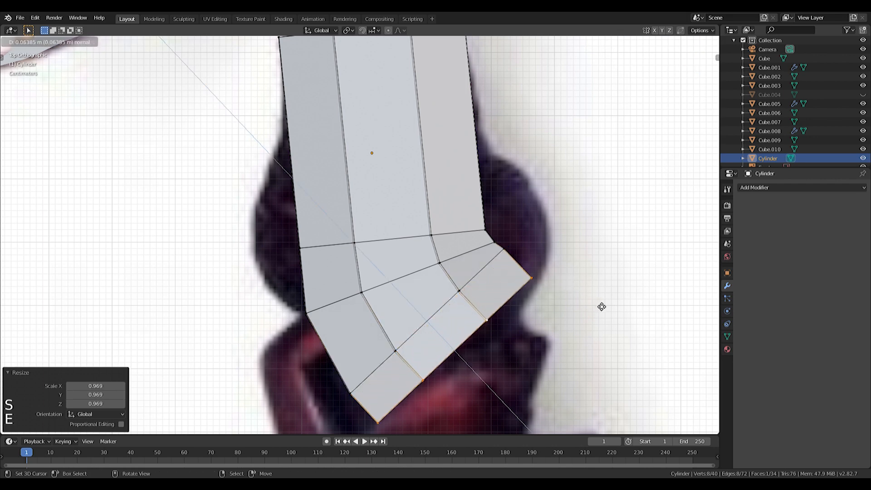
left_click(608, 305)
key("r")
left_click(622, 276)
key("g")
left_click(651, 274)
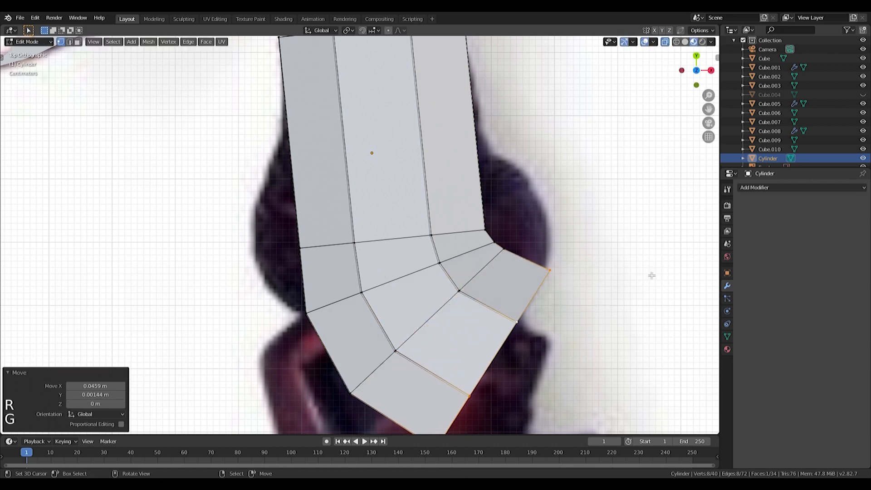
scroll(589, 274, "down", 3)
middle_click_drag(556, 274, 509, 267, "shift")
scroll(483, 267, "up", 1)
key("r")
left_click(499, 264)
- Extrude a fourth segment and rotate, move and scale its end ring to keep it short and nearly vertical
key("e")
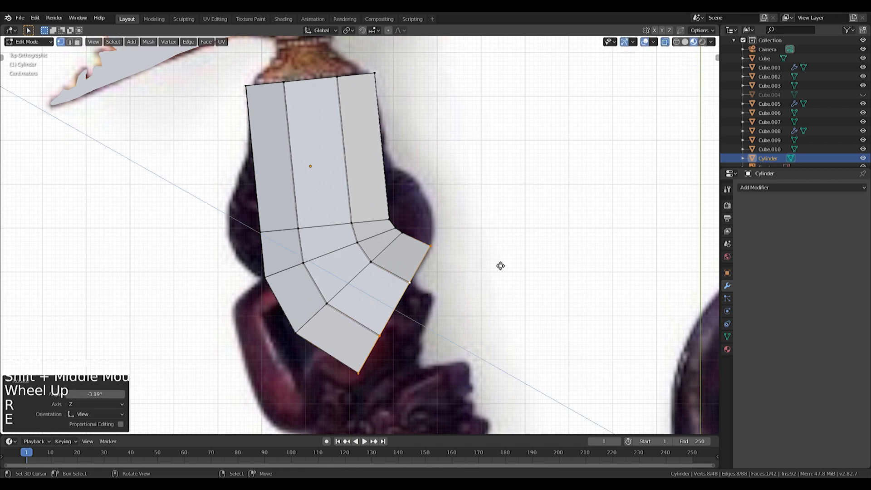
left_click(546, 272)
key("r")
left_click(562, 262)
key("g")
left_click(575, 254)
key("r")
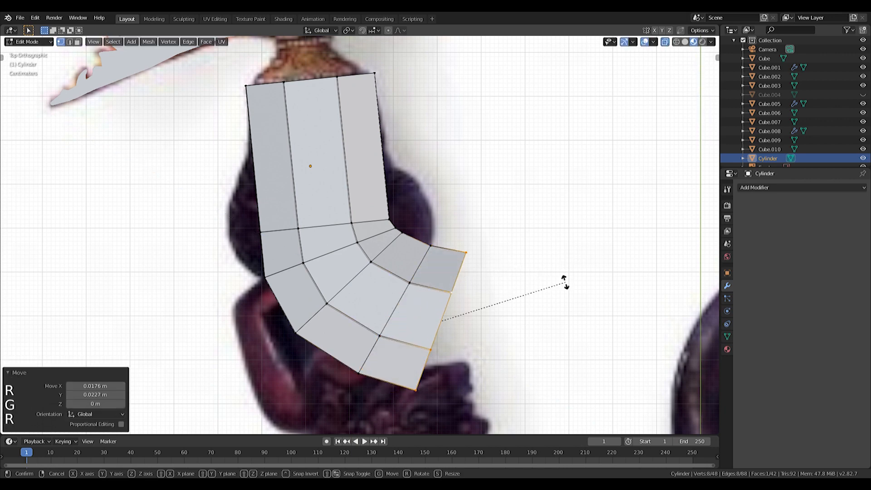
left_click(563, 267)
key("g")
left_click(551, 259)
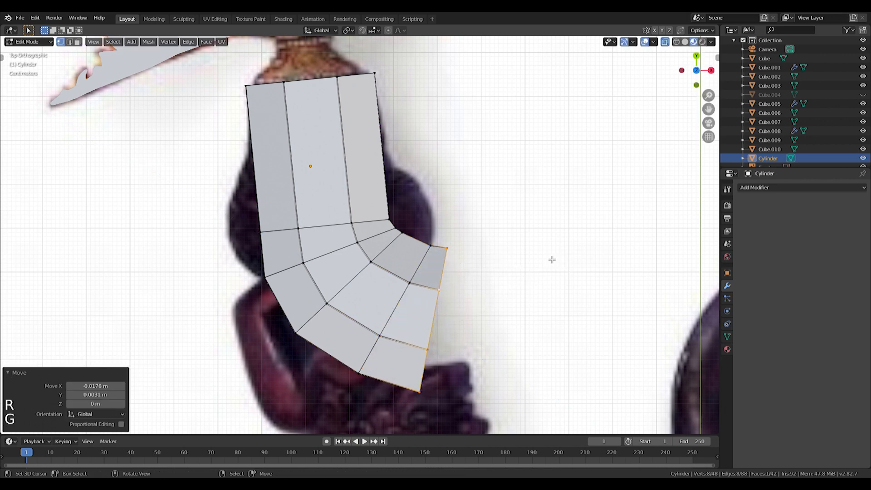
key("s")
left_click(550, 256)
- Extrude a fifth segment about 0.074 m, rotate and move its end ring upright, and shrink it
key("e")
left_click(580, 258)
key("s")
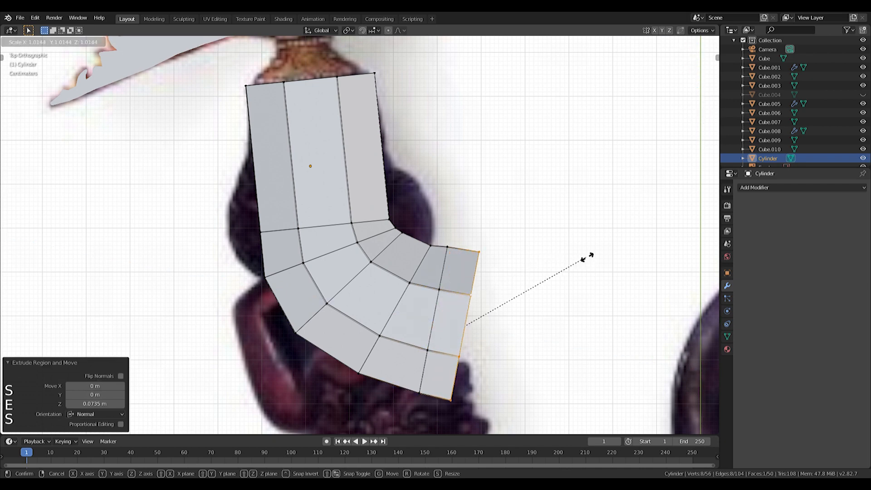
left_click(594, 259)
key("r")
key("g")
left_click(597, 237)
key("s")
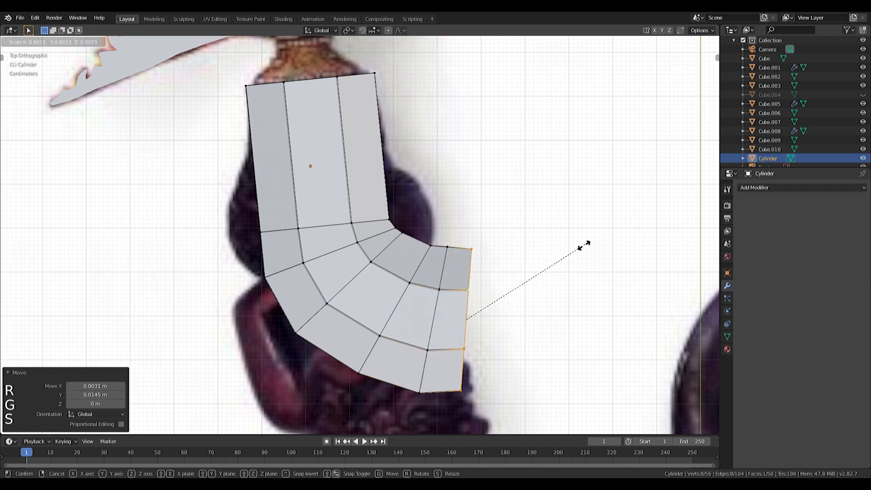
left_click(575, 257)
- Extrude a short tip segment about 0.037 m and scale its end ring down to round off the form
key("e")
left_click(562, 263)
key("s")
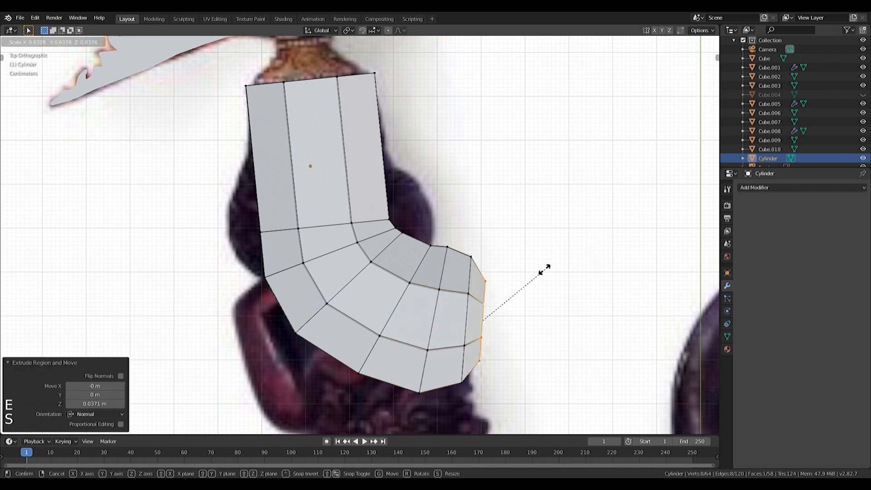
left_click(530, 276)
- Select the last three rings, move them about 0.012 m along X and enlarge them slightly
left_click(449, 277, "alt+shift")
right_click(477, 271, "alt+shift")
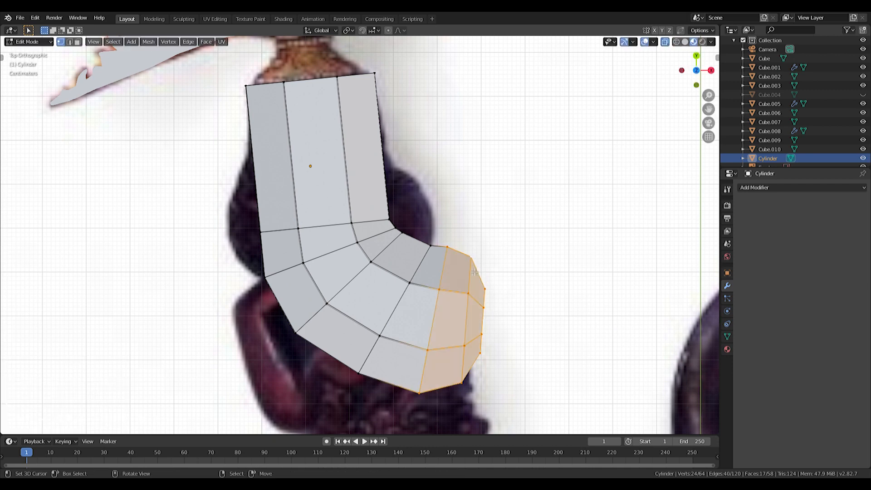
key("g")
left_click(481, 270)
key("s")
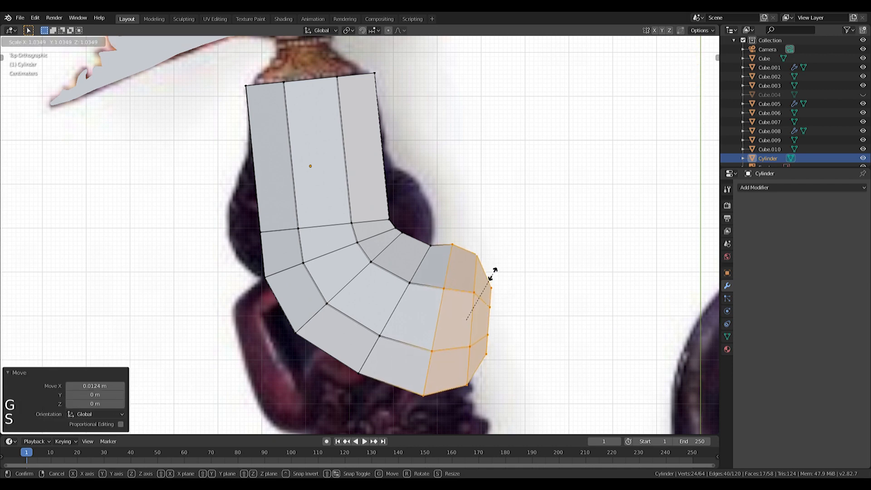
left_click(493, 274)
- Move the last two rings outward to lengthen the tip, then move the end ring alone further out
right_click(447, 268, "alt+shift")
key("g")
left_click(506, 291)
right_click(502, 302, "alt+shift")
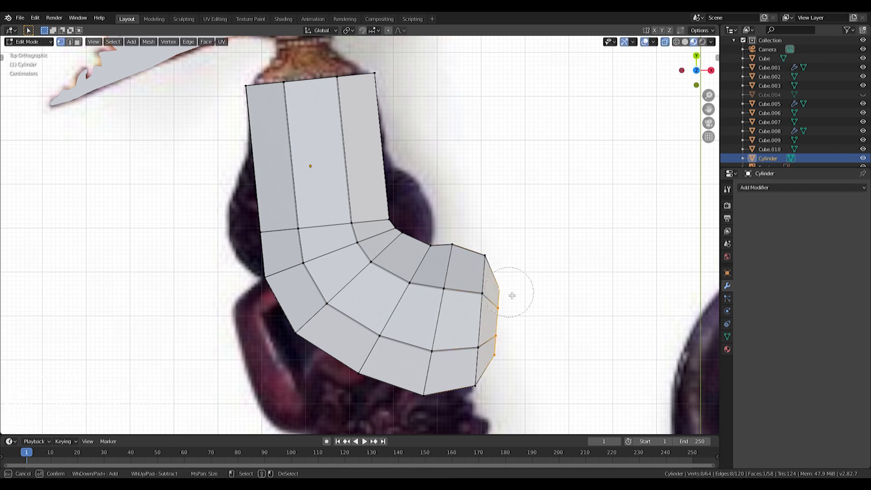
key("Escape")
key("g")
left_click(532, 358)
- Select the last two rings, rotate them slightly, move them about -0.008 m in X and 0.007 m in Y, and scale them by 1.02
right_click(480, 310, "alt+shift")
key("r")
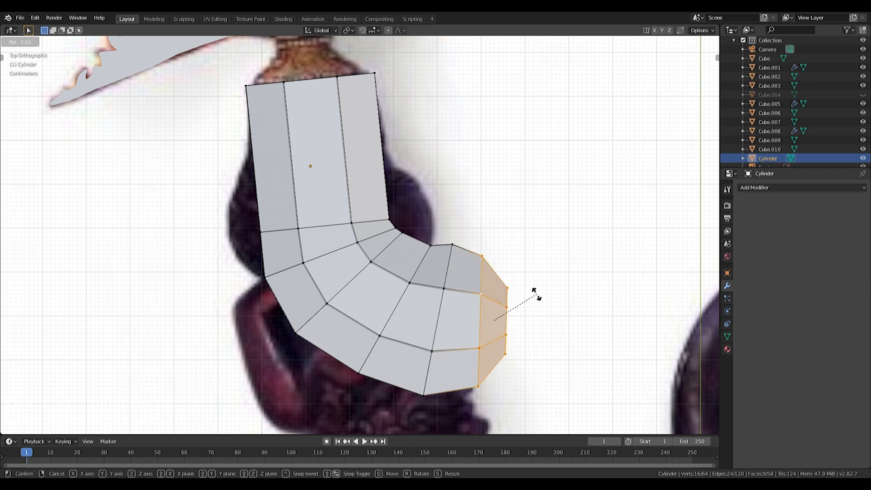
left_click(536, 291)
key("g")
left_click(537, 295)
key("s")
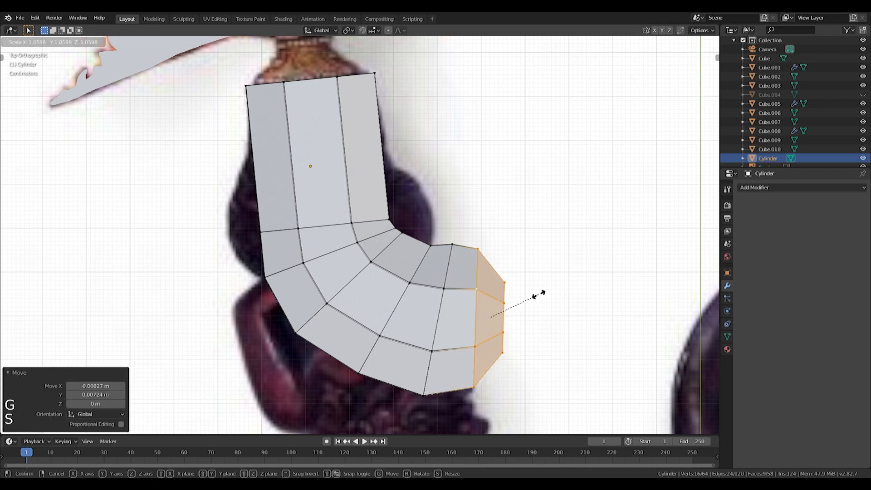
left_click(538, 296)
- Add a Subdivision Surface modifier to the handle and cut an edge loop close to its upper end with a slide factor of about 0.927
middle_click_drag(538, 297, 568, 319, "shift")
left_click(759, 189)
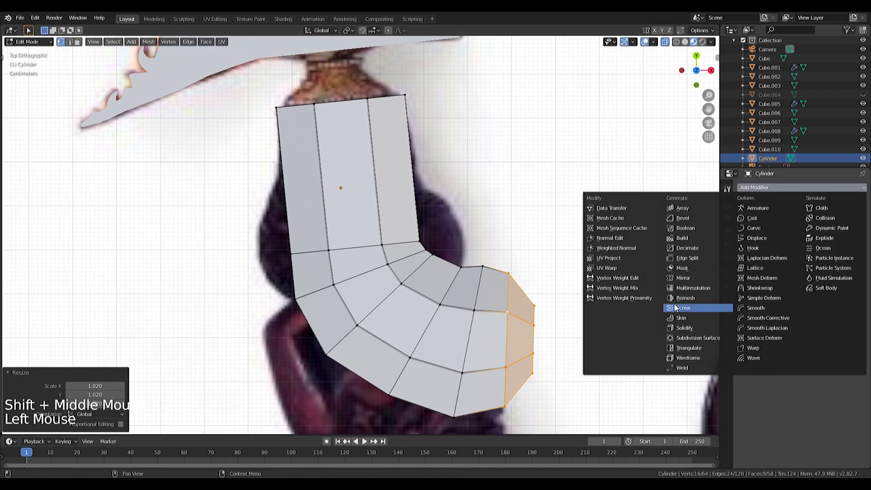
left_click(685, 338)
middle_click_drag(372, 210, 404, 229, "shift")
left_click(417, 184)
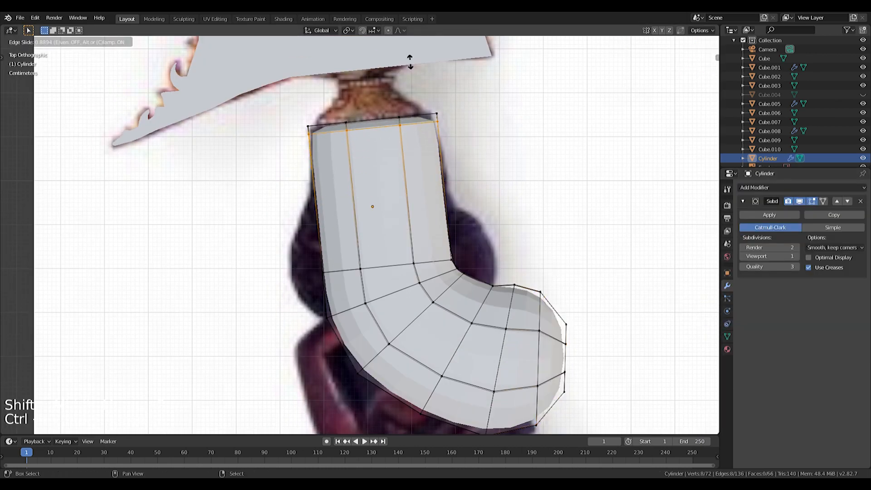
left_click(406, 45)
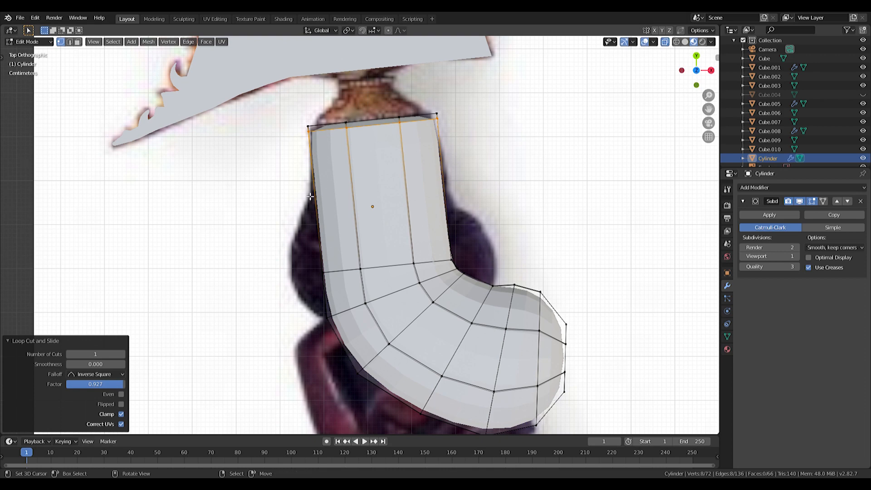
- Crease the lengthwise edges along the handle's straight part and bend, leaving the edges around the rounded tip out
middle_click_drag(345, 199, 336, 172)
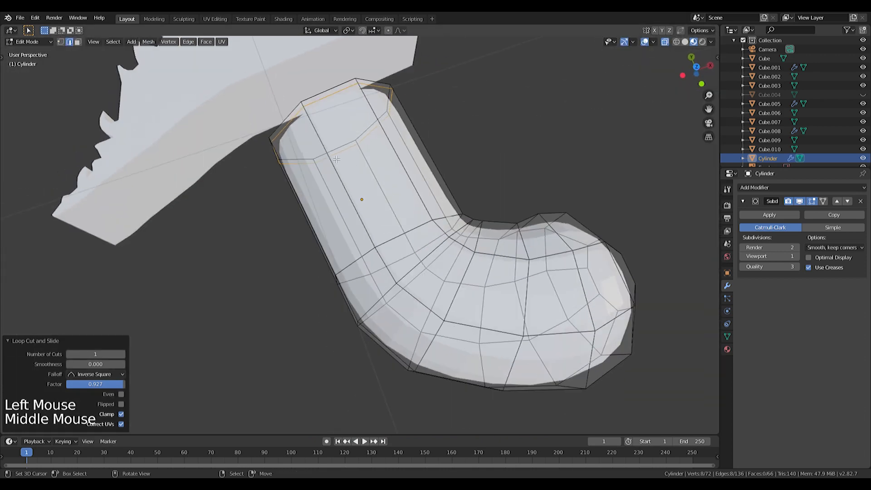
right_click(336, 171)
right_click(336, 172)
right_click(359, 86, "alt+shift")
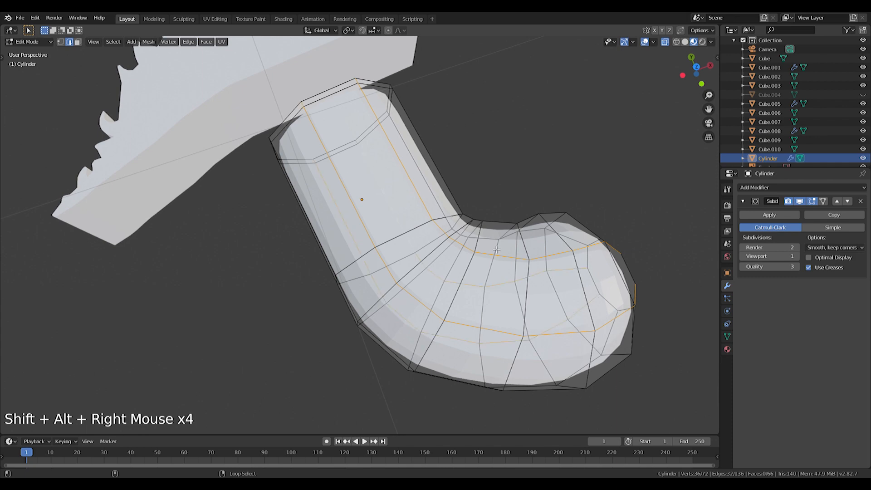
key("c")
middle_click_drag(626, 293, 651, 341)
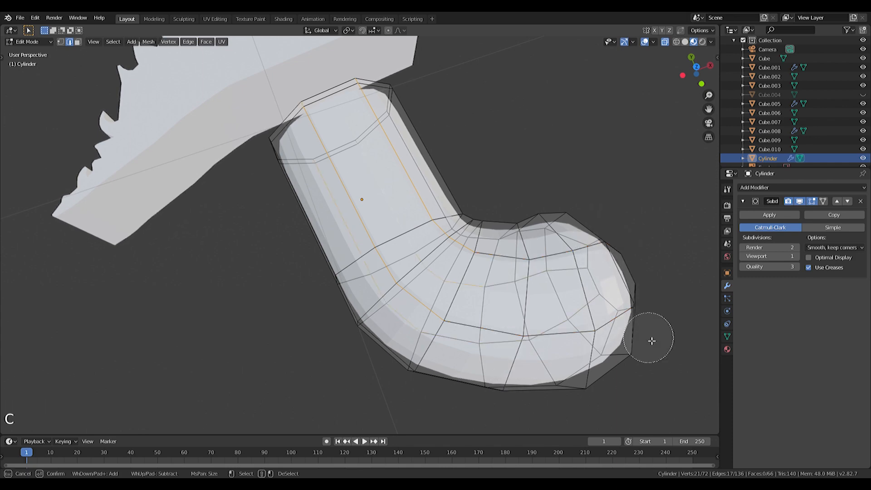
middle_click_drag(520, 288, 503, 217)
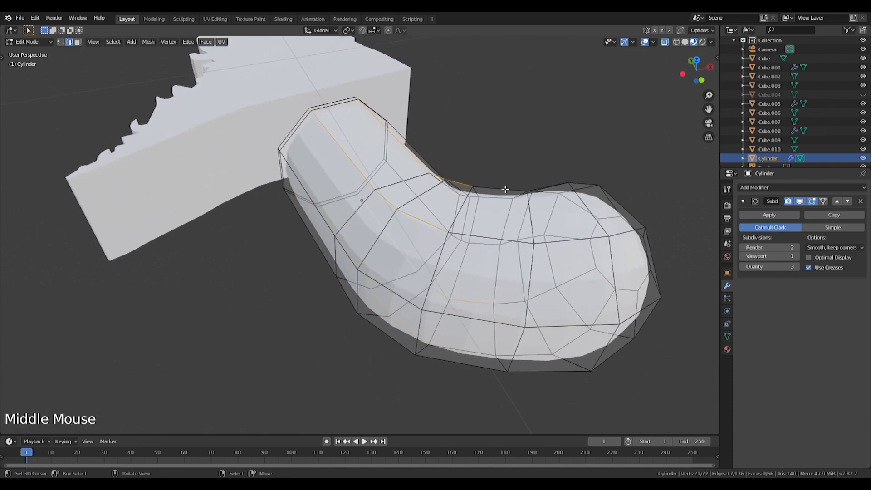
right_click(504, 217, "shift")
scroll(490, 327, "down", 2)
middle_click_drag(499, 332, 430, 304)
scroll(453, 312, "up", 2)
key("n")
left_click(714, 58)
left_click_drag(657, 155, 698, 155)
key("Tab")
middle_click_drag(416, 307, 442, 260)
- Cut four lengthwise edge loops along the handle, sliding each close beside a creased edge line, and leave Edit Mode
key("Tab")
key("ctrl+r")
left_click_drag(346, 278, 358, 254)
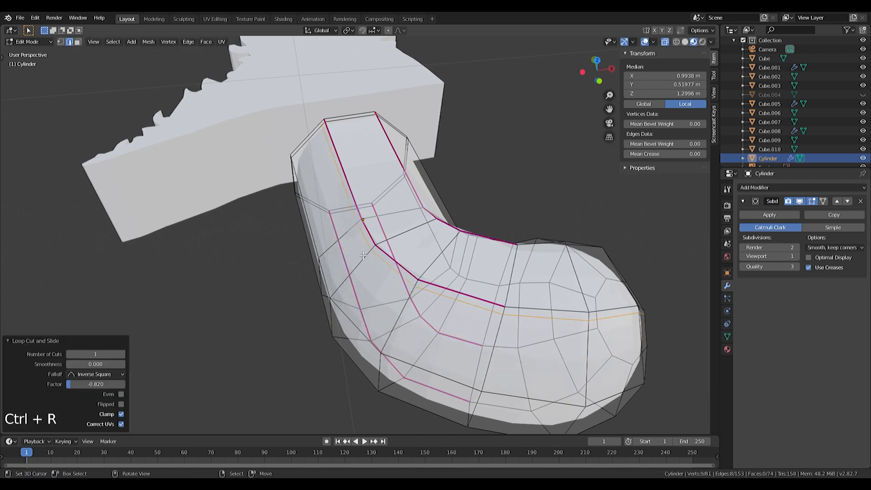
middle_click_drag(359, 254, 457, 234)
left_click_drag(466, 189, 455, 151)
middle_click_drag(456, 150, 353, 281)
key("ctrl+r")
left_click_drag(342, 299, 336, 306)
left_click(336, 307)
key("ctrl+r")
left_click(423, 294)
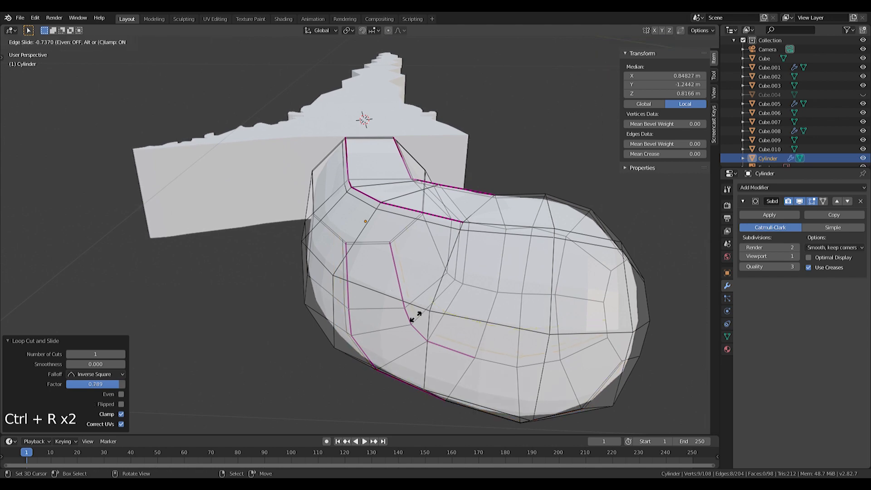
key("Tab")
- Apply smooth shading to the handle and compare its shape with the reference image in top view
middle_click_drag(415, 317, 426, 355)
scroll(255, 210, "down", 1)
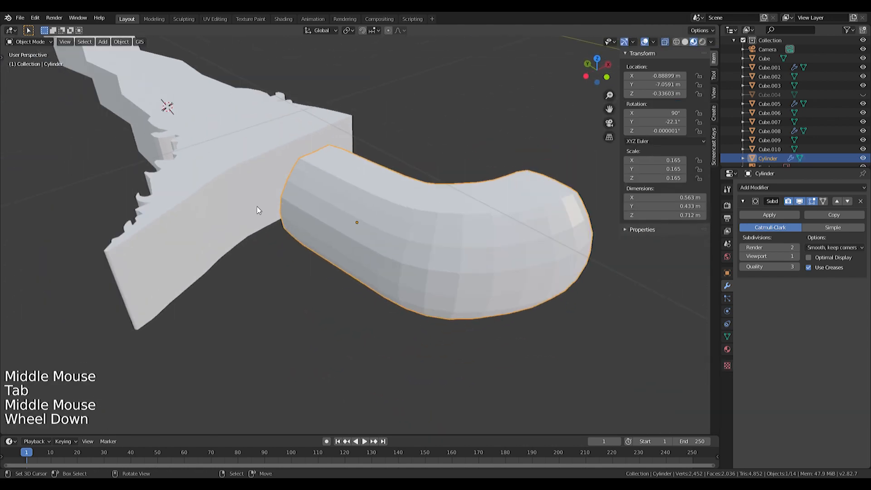
left_click(121, 42)
left_click(143, 223)
middle_click_drag(236, 231, 445, 265)
scroll(324, 238, "down", 2)
key("KP_7")
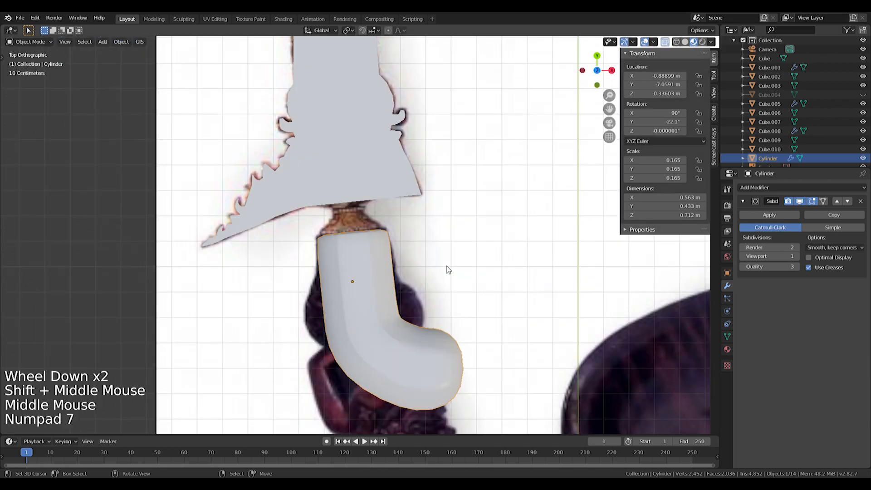
- Add a UV sphere with 32 segments, 16 rings and a 1 m radius in Object Mode
scroll(446, 268, "up", 4)
middle_click_drag(381, 236, 411, 294, "shift")
key("Tab")
key("Tab")
scroll(403, 274, "down", 4)
key("shift+a")
middle_click_drag(348, 270, 381, 313, "shift")
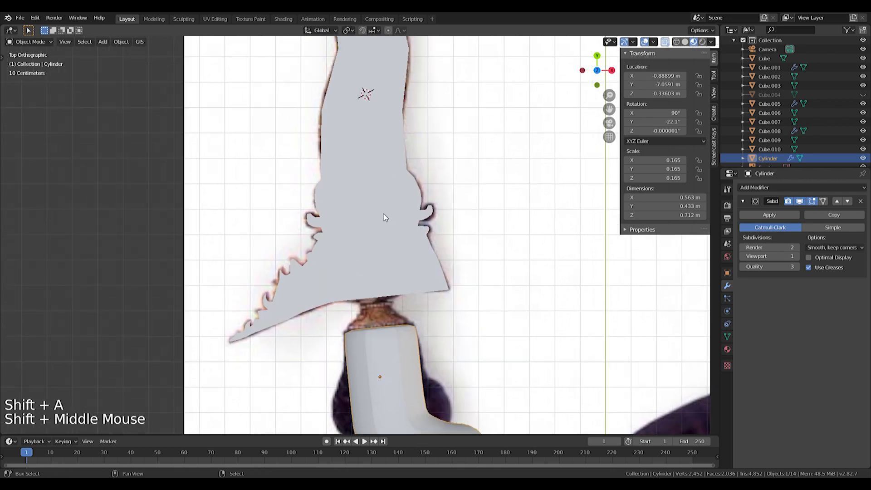
key("shift+a")
left_click(428, 249)
scroll(419, 228, "down", 2)
- Rotate the sphere 90° about X and move it about 0.134 m in X and -0.89 m in Y
key("e")
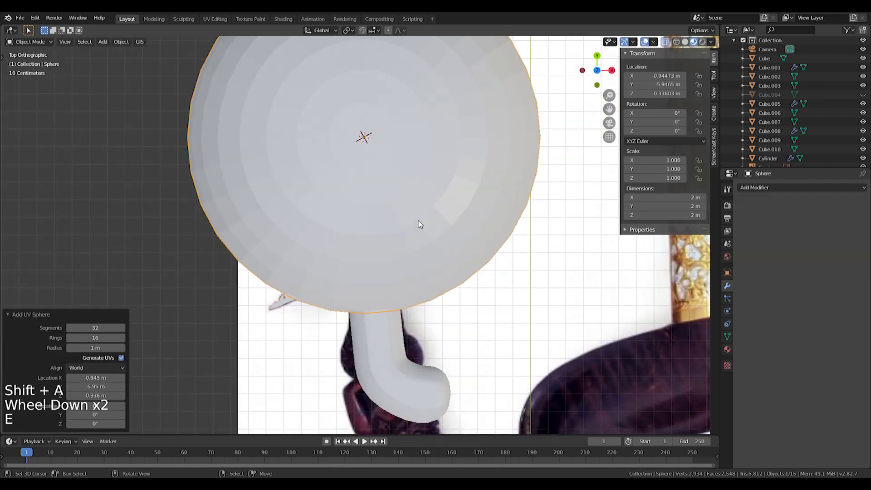
key("r")
key("x")
key("Return")
key("g")
left_click(459, 398)
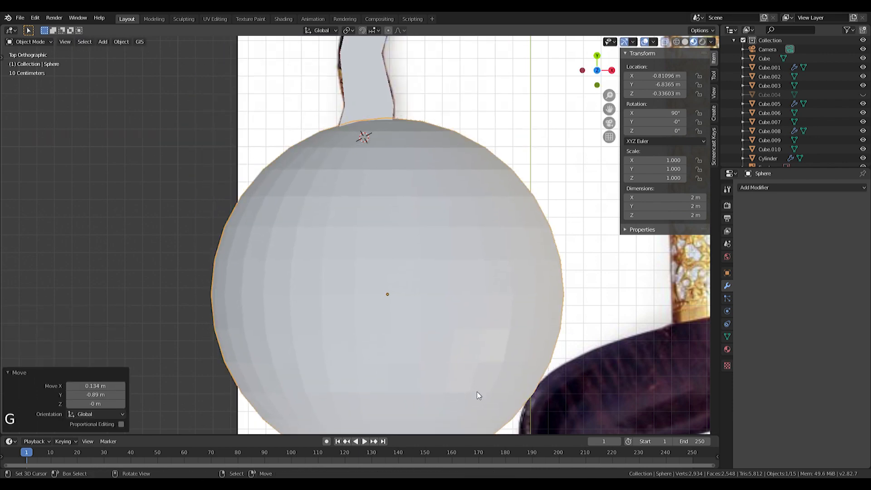
- Scale the sphere down strongly and move it to the gap between the guard and the handle
key("s")
left_click(436, 302)
scroll(438, 304, "up", 4)
middle_click_drag(445, 315, 459, 182, "shift")
key("g")
left_click(373, 183)
- Center the small sphere over the reference's neck and resize it to a scale of about 0.165
scroll(391, 177, "up", 3)
scroll(392, 179, "up", 2)
key("s")
left_click(396, 169)
middle_click_drag(396, 169, 399, 208, "shift")
key("g")
left_click(375, 170)
key("s")
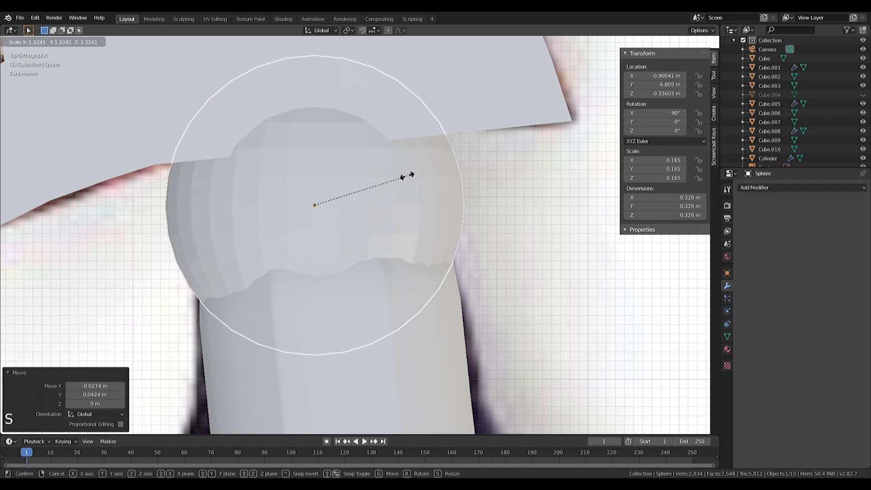
left_click(407, 176)
- Pinch the sphere's middle edge loop to about 0.566 using proportional editing with Sphere falloff and a size of about 0.09
key("Tab")
key("alt+a")
left_click(418, 206, "alt")
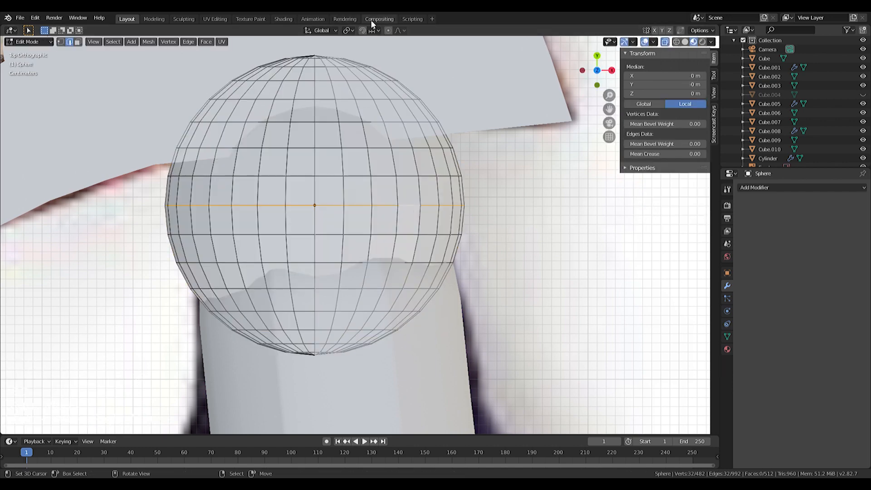
left_click(400, 31)
left_click(388, 78)
left_click(389, 31)
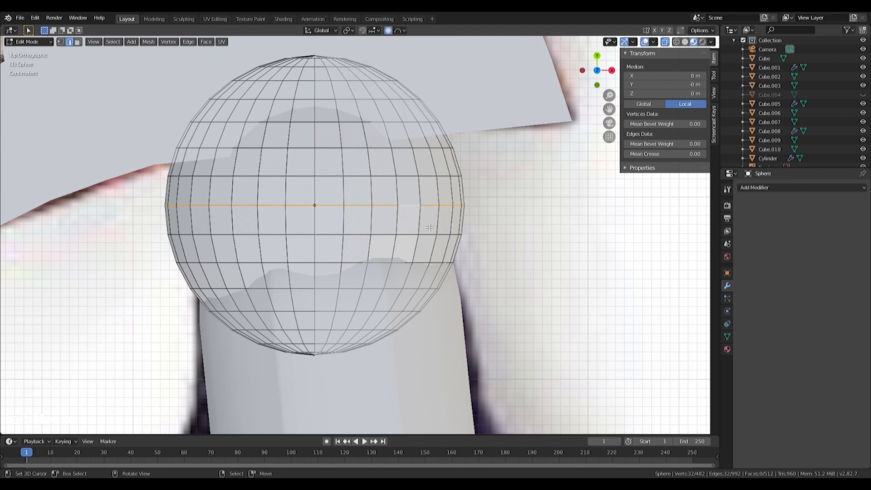
key("s")
scroll(320, 207, "up", 11)
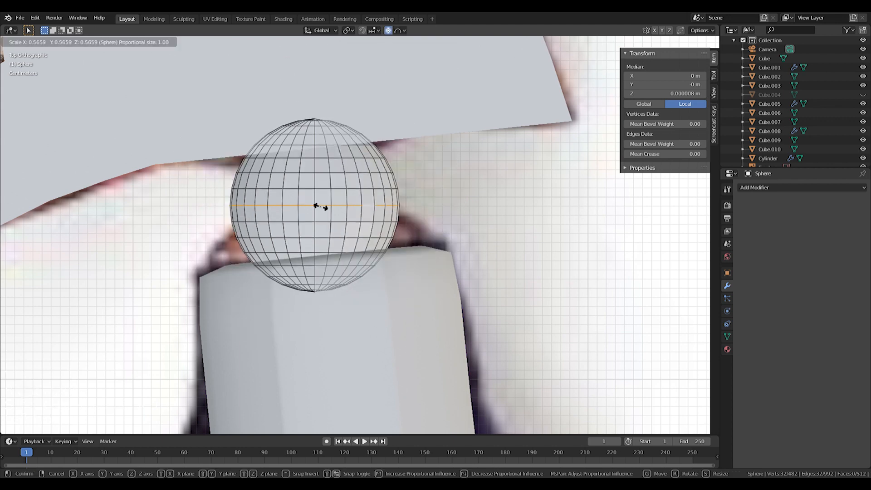
scroll(320, 207, "up", 14)
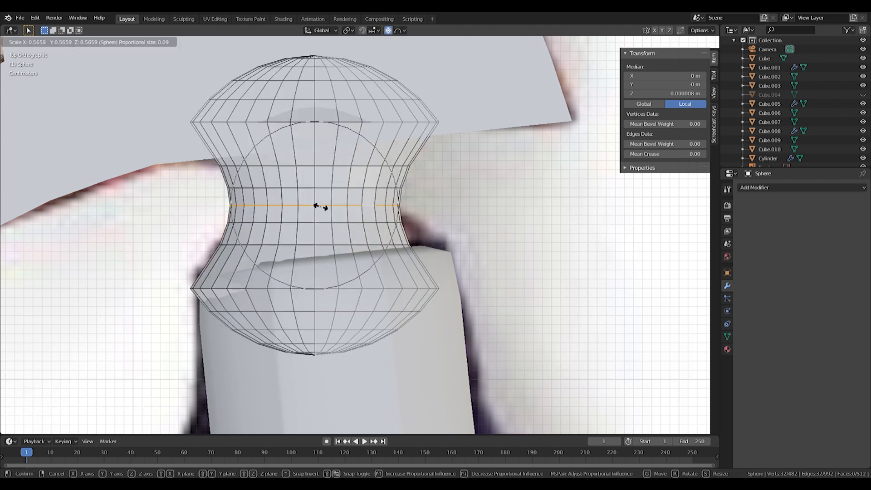
left_click(320, 207)
key("Tab")
- Rotate the waisted sphere to about 7.45° around Z, move it up toward the guard and resize it to a scale of about 0.168
key("r")
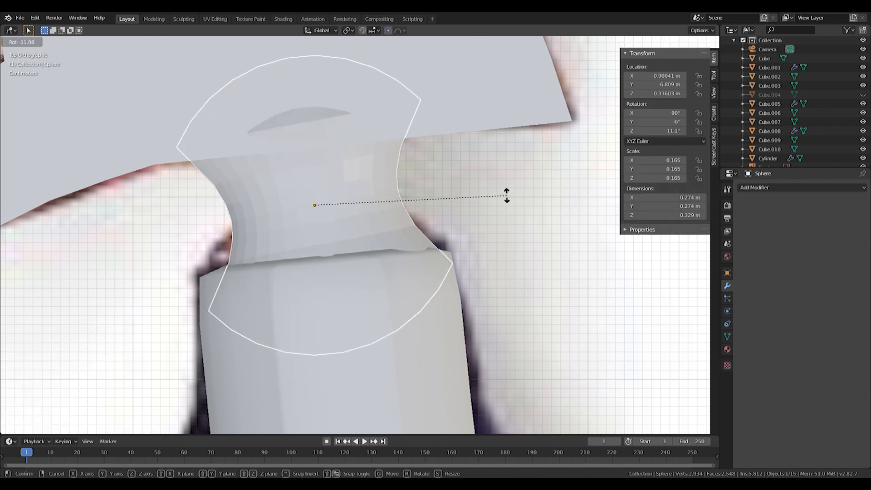
left_click(510, 201)
key("s")
left_click(524, 204)
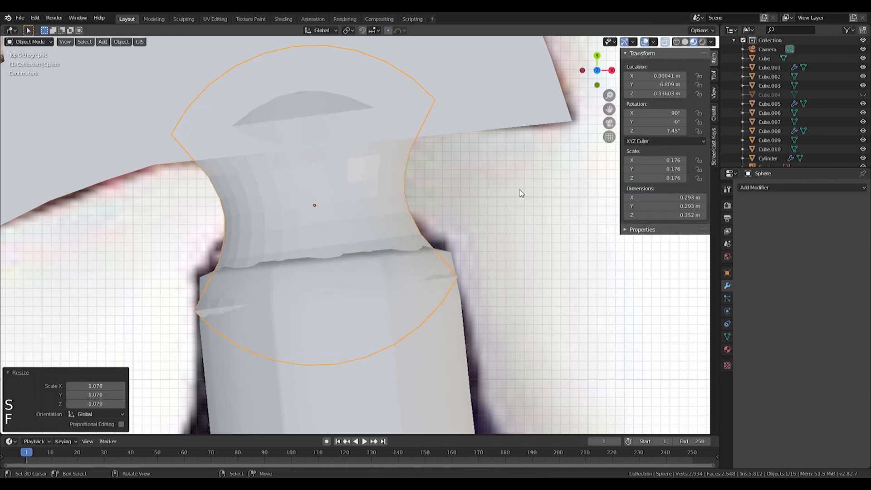
key("g")
left_click(519, 169)
key("s")
left_click(516, 192)
- Nudge the waisted sphere onto the handle's upper end and adjust its Z rotation to about 6.23°
key("g")
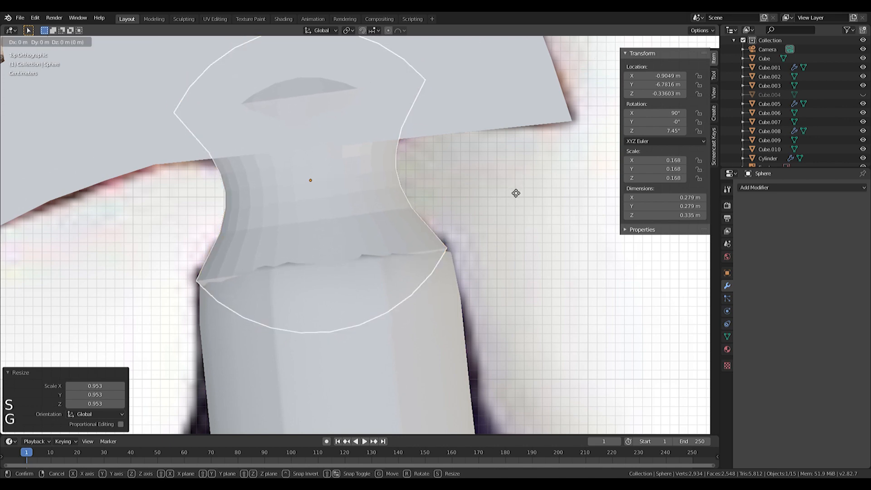
left_click(519, 197)
key("r")
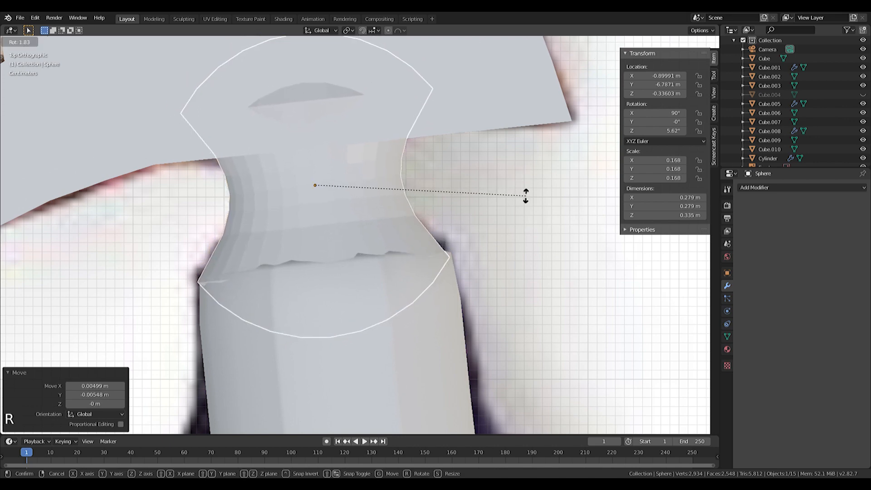
left_click(526, 195)
key("g")
key("r")
left_click(531, 198)
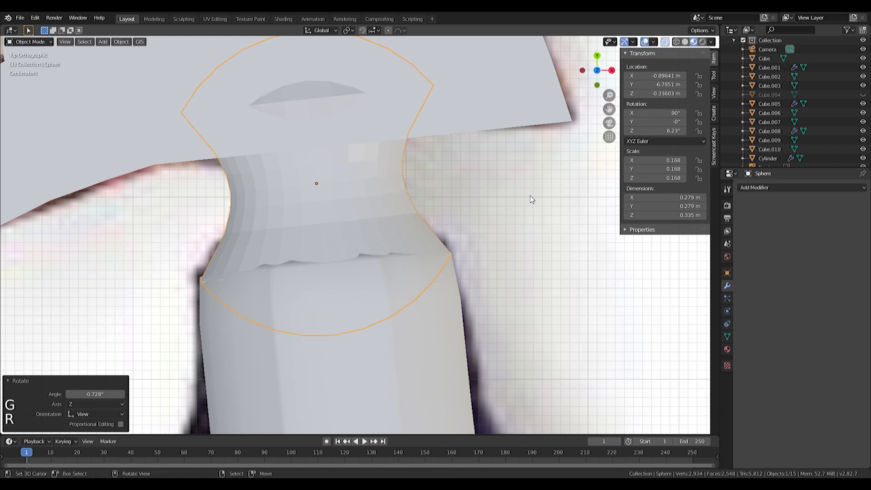
- Enlarge the waisted sphere by about 1.009 and shift it slightly to line up with the handle's edges
middle_click_drag(485, 236, 492, 251, "shift")
key("s")
left_click(504, 253)
key("g")
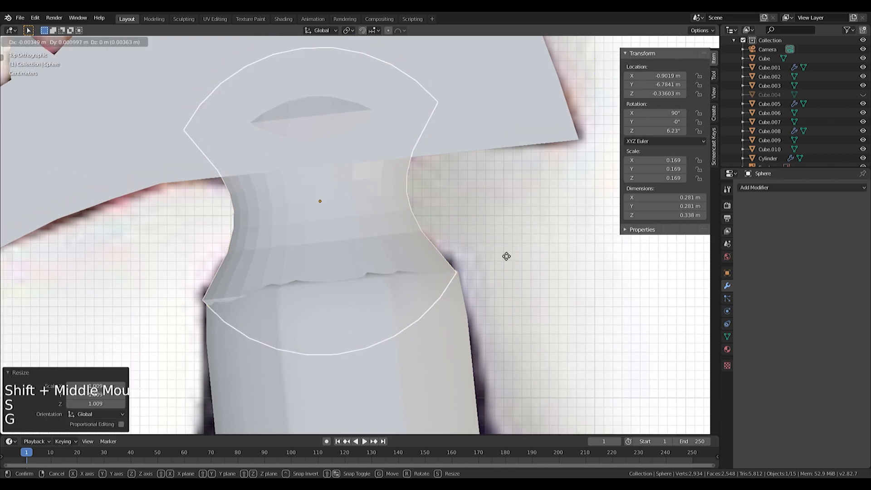
left_click(506, 257)
- Select the domed caps above and below the sphere's waisted section in Edit Mode, switch to vertex selection and try to rip them
middle_click_drag(325, 93, 343, 109, "shift")
key("Tab")
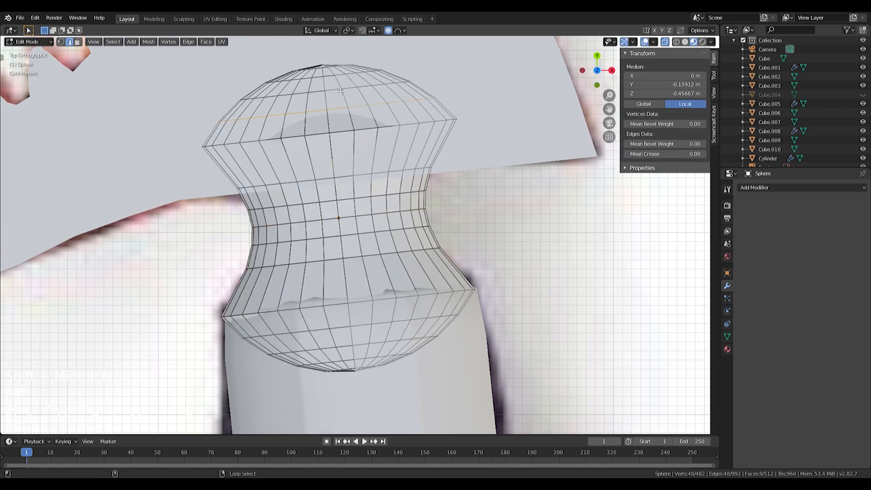
left_click_drag(240, 97, 306, 85)
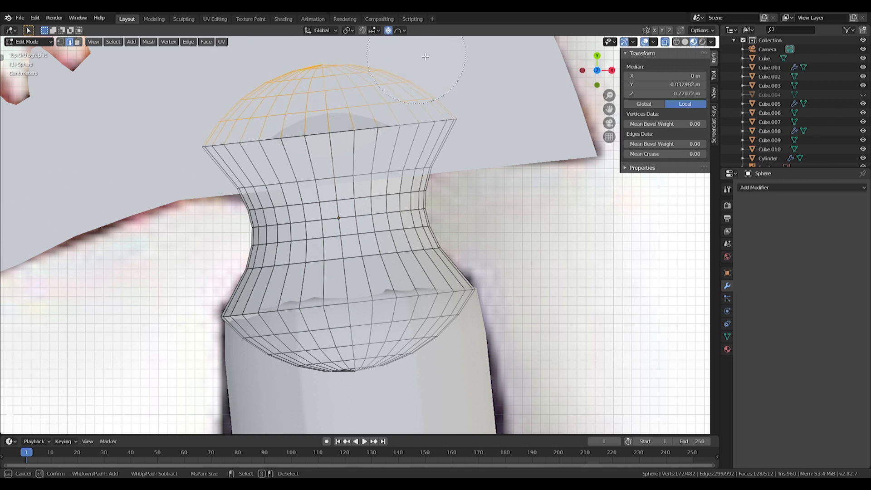
left_click_drag(456, 357, 240, 381)
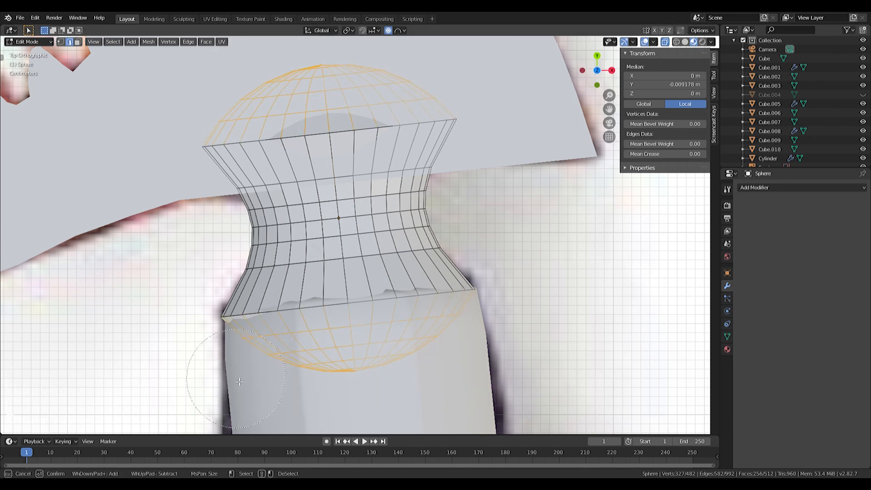
left_click(60, 42)
key("v")
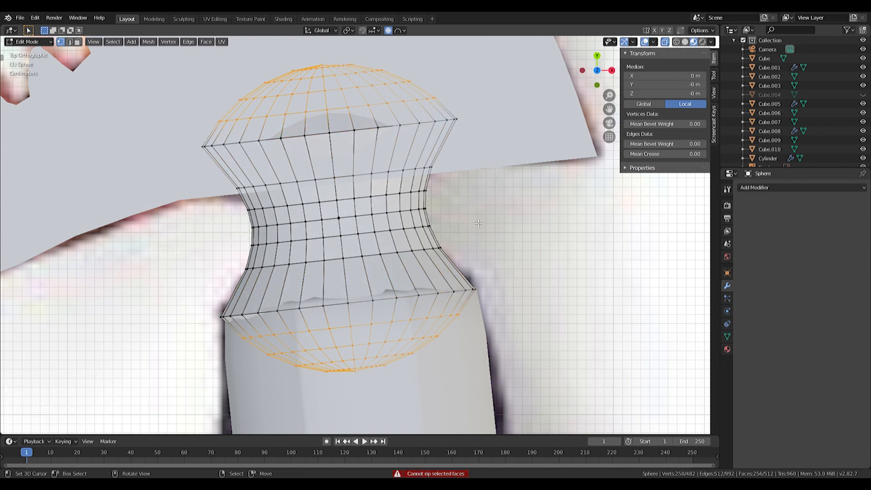
- Try deleting the vertices of both caps, inspect the open ends, and undo the deletion
key("x")
left_click(422, 215)
middle_click_drag(427, 292, 383, 243, "shift")
key("Tab")
key("Tab")
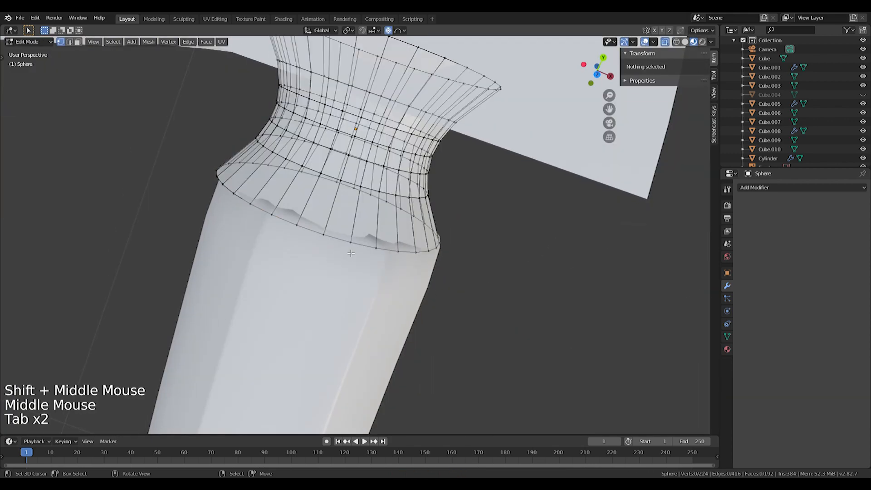
key("ctrl+z")
key("ctrl+z")
key("ctrl+z")
key("ctrl+z")
- Delete the faces of both domed caps, undoing a first deletion with a different option
middle_click_drag(351, 253, 399, 263)
key("Delete")
left_click(383, 225)
key("ctrl+z")
key("Delete")
left_click(384, 232)
- Select the six face rings of the neck piece's waisted section in face selection mode, leaving out both end rings
key("KP_7")
scroll(393, 250, "down", 2)
key("Tab")
key("Tab")
scroll(362, 182, "up", 2)
middle_click_drag(358, 153, 366, 173, "shift")
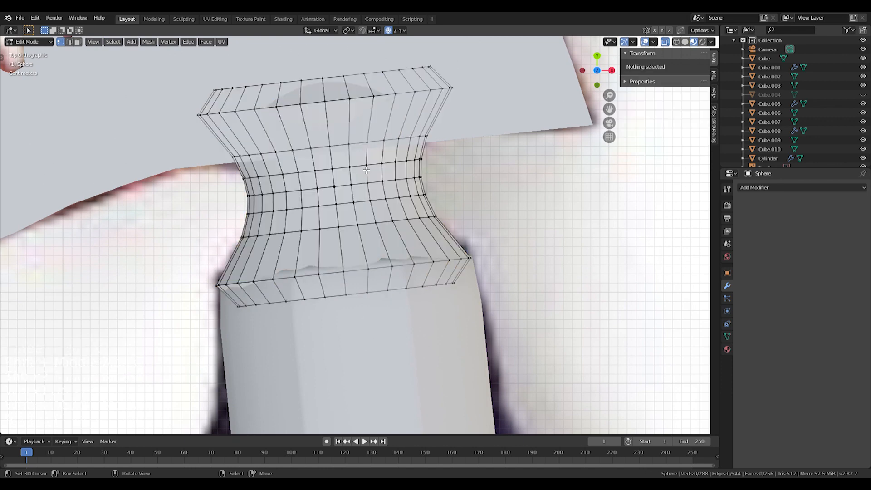
left_click(349, 184, "alt")
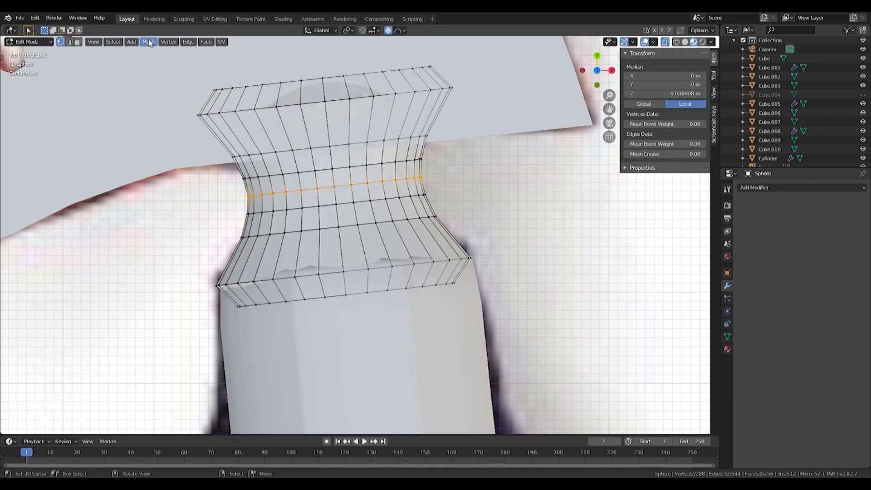
left_click(78, 42)
key("a")
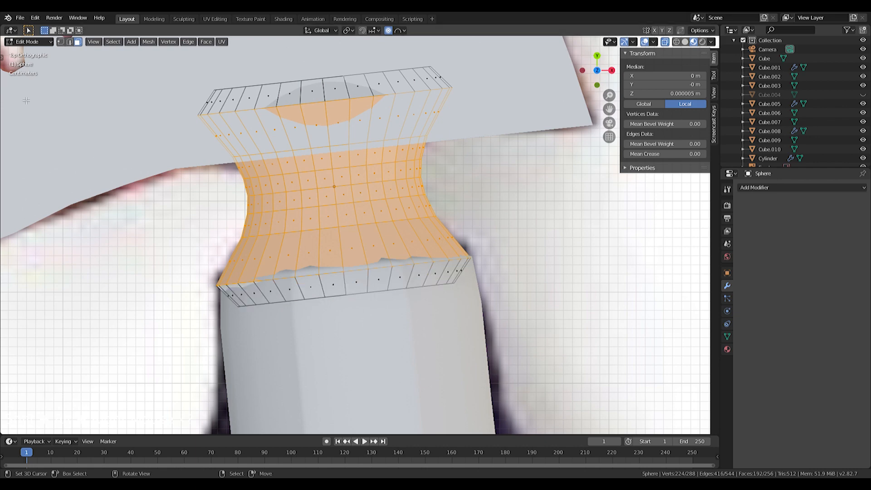
- Extrude the selected neck faces as individual faces with an offset of about -0.202 m
key("t")
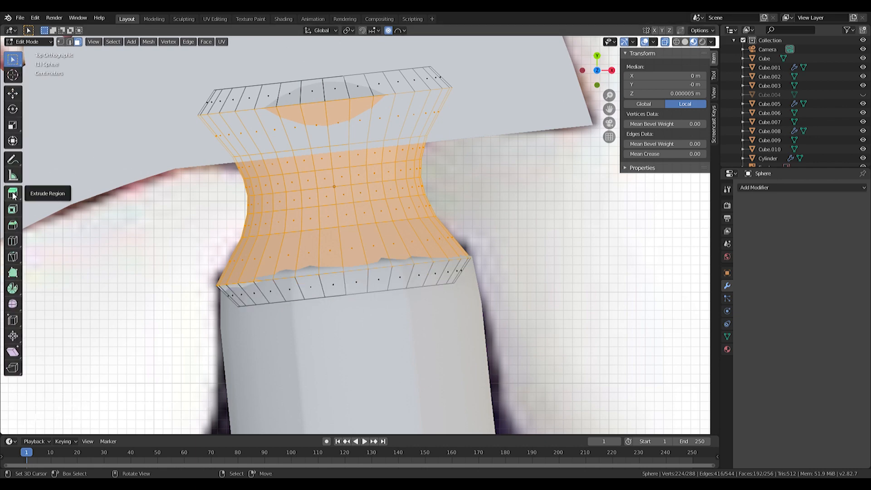
left_click_drag(13, 196, 75, 194)
left_click(64, 234)
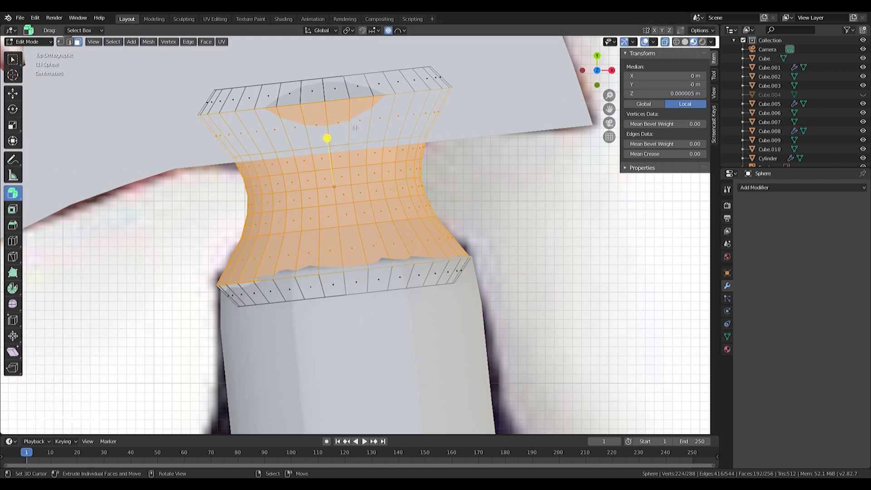
left_click_drag(329, 144, 203, 47)
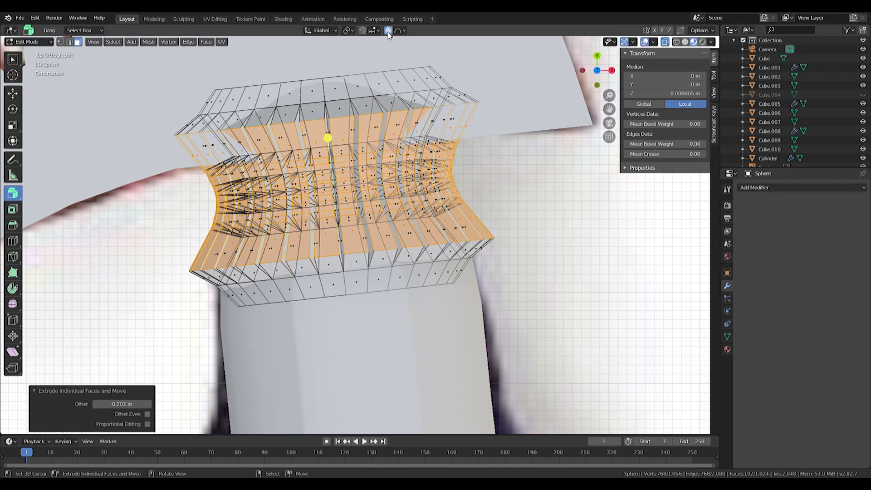
- Turn off proportional editing and scale the extruded faces to about 0.303 around their individual origins to form spikes
left_click(349, 30)
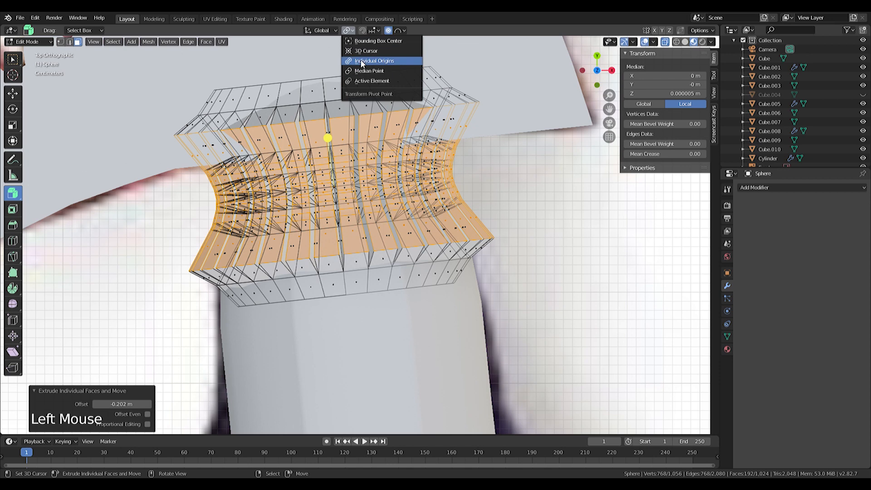
left_click(362, 62)
key("s")
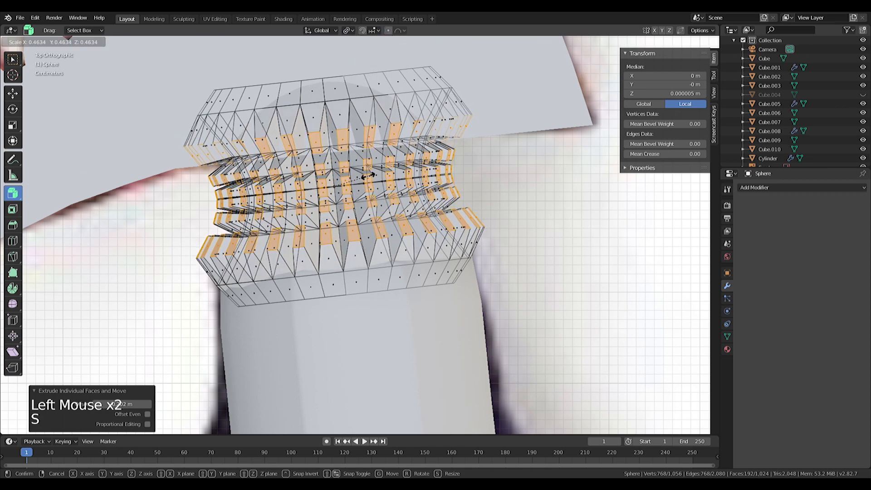
left_click(358, 178)
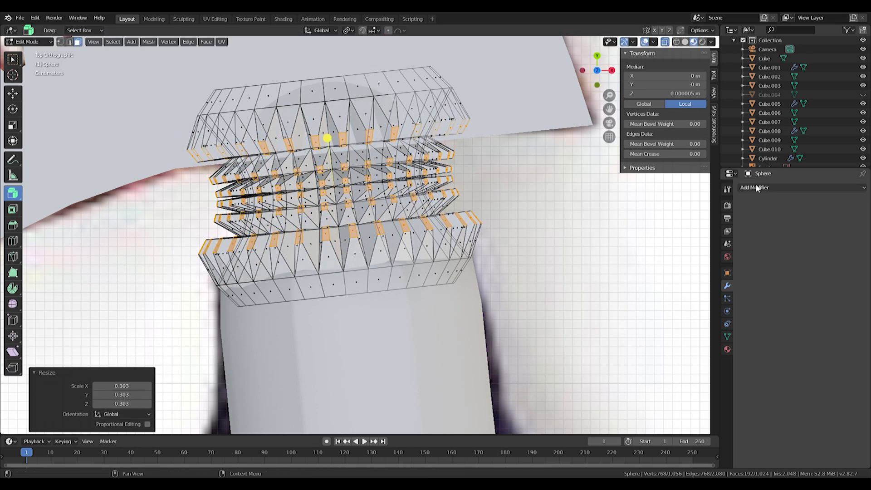
- Add a Subdivision Surface modifier to the spiked neck piece and return to Object Mode
left_click(755, 187)
left_click(688, 339)
key("Tab")
middle_click_drag(434, 239, 383, 259)
scroll(503, 268, "down", 4)
- Select the handle together with the neck piece and scale both around their median point
right_click(384, 261, "shift")
key("s")
right_click(469, 311)
left_click(353, 32)
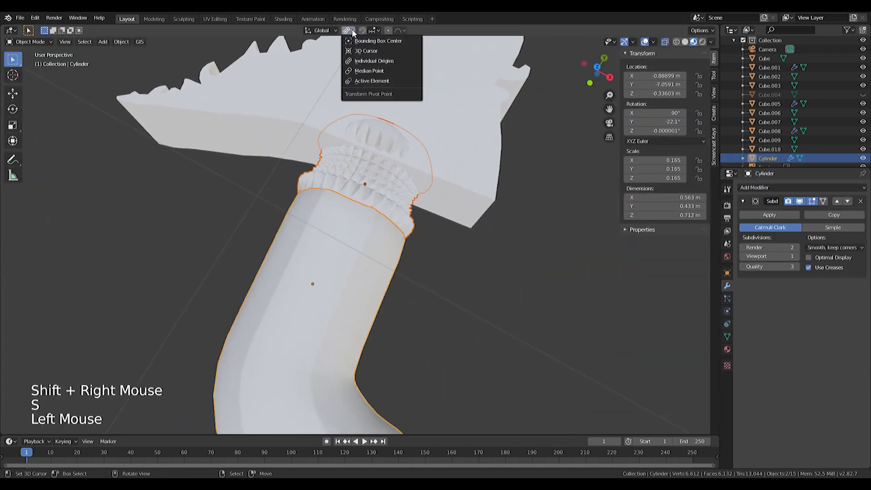
left_click(368, 71)
key("s")
left_click(449, 245)
- Enter Edit Mode on the blade and guard mesh and add one centred loop cut halfway through its thickness
middle_click_drag(449, 245, 373, 254)
scroll(426, 248, "down", 5)
scroll(416, 236, "up", 5)
scroll(368, 232, "up", 6)
scroll(348, 230, "down", 9)
scroll(413, 209, "down", 3)
middle_click_drag(373, 254, 378, 289)
right_click(377, 288)
key("Tab")
scroll(383, 236, "up", 3)
key("ctrl+r")
left_click(384, 229)
right_click(382, 230)
middle_click_drag(383, 232, 415, 216)
left_click(13, 60)
- Box-select the vertices below the blade's centre loop in front view and delete that lower half
middle_click_drag(251, 214, 497, 234, "shift")
scroll(420, 202, "down", 2)
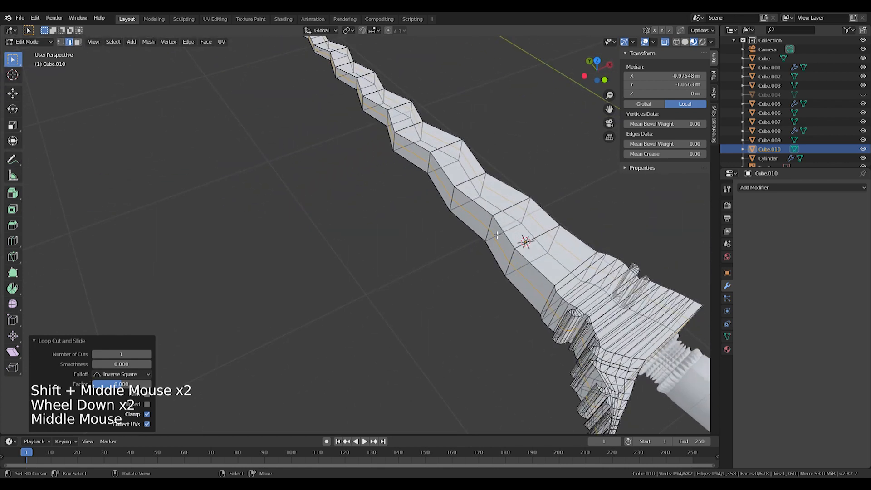
key("KP_1")
scroll(512, 257, "up", 3)
middle_click_drag(512, 257, 251, 291, "shift")
left_click(60, 42)
middle_click_drag(137, 343, 190, 329, "shift")
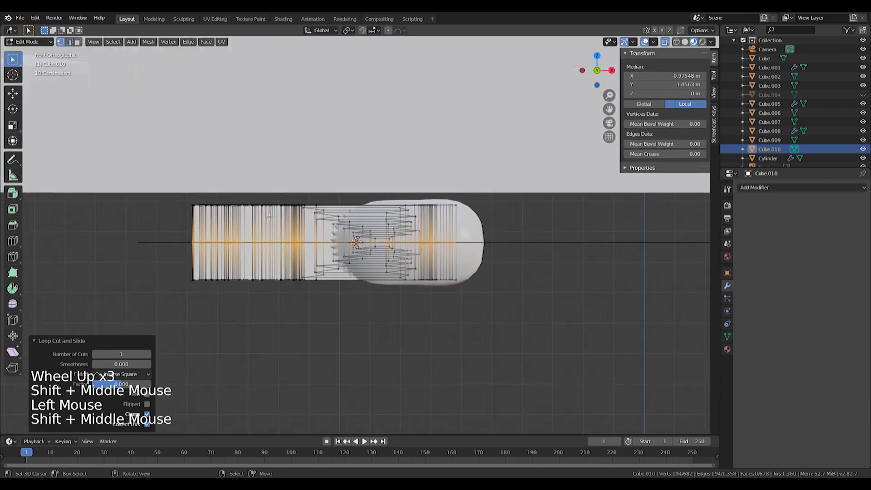
key("a")
key("a")
key("a")
key("b")
left_click_drag(139, 352, 514, 263)
left_click_drag(527, 245, 525, 246)
key("Delete")
left_click(503, 225)
middle_click_drag(503, 225, 524, 258)
scroll(524, 258, "down", 3)
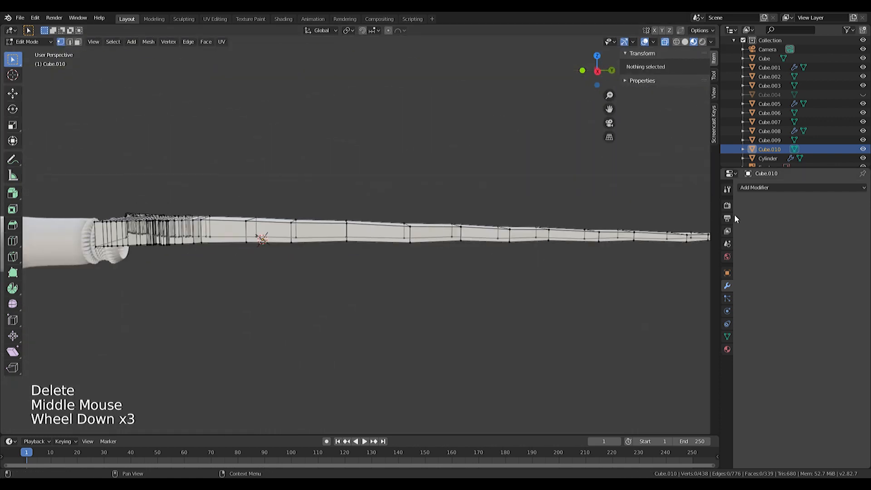
- Add a Mirror modifier to the blade that mirrors across the Z axis only
left_click(747, 187)
left_click(686, 279)
middle_click_drag(563, 283, 473, 228, "shift")
left_click(747, 257)
left_click(747, 238)
- Add a centred lengthwise loop cut through the blade and guard's top face
scroll(521, 274, "down", 3)
scroll(423, 243, "up", 2)
key("ctrl+r")
left_click(514, 280)
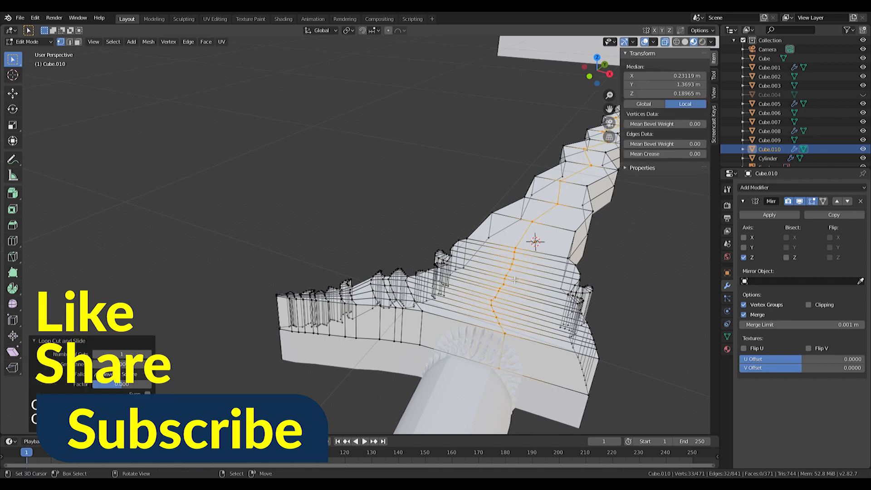
middle_click_drag(470, 197, 386, 247, "shift")
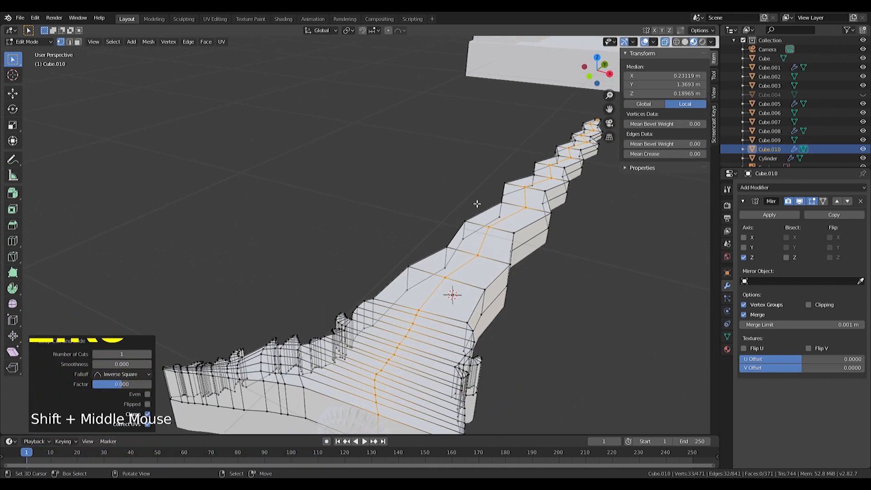
- Deselect the centre loop's extra vertices at the blade's tip so only the top ridge line stays selected
key("KP_7")
scroll(450, 380, "down", 3)
middle_click_drag(449, 380, 171, 195, "shift")
scroll(514, 206, "up", 4)
key("c")
scroll(428, 184, "down", 3)
scroll(379, 251, "up", 4)
scroll(379, 251, "down", 2)
middle_click_drag(160, 250, 356, 245, "shift")
scroll(380, 254, "down", 3)
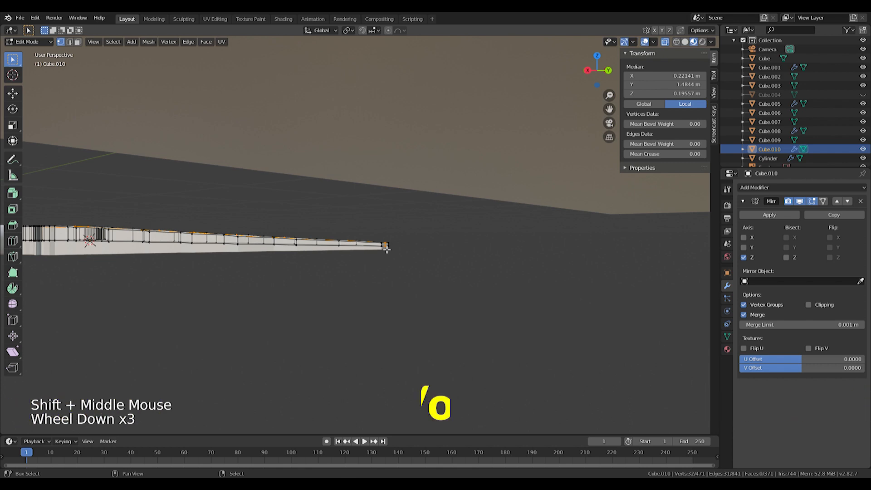
right_click(385, 250, "shift")
key("ctrl+z")
right_click(388, 247, "shift")
scroll(388, 248, "up", 4)
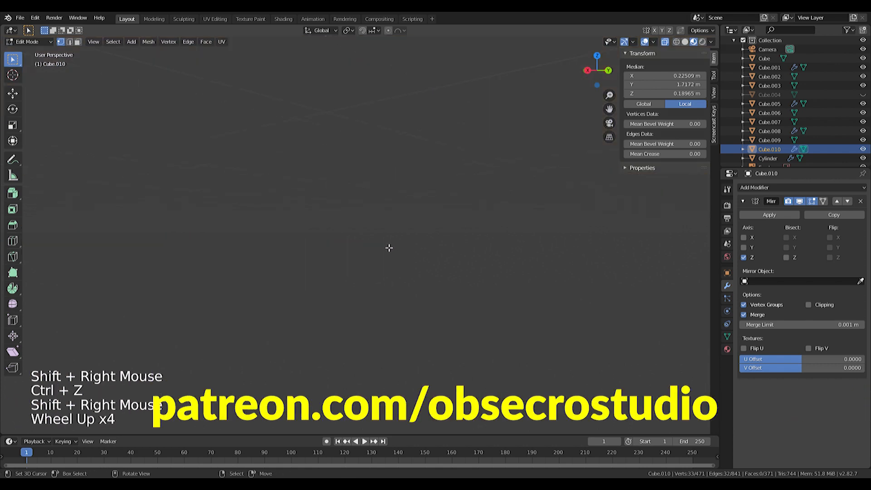
scroll(388, 248, "down", 2)
right_click(466, 277, "shift")
right_click(466, 278, "shift")
- Raise the blade's centre ridge slightly along the Z axis, undoing an accidental hide first
middle_click_drag(466, 278, 372, 265)
key("h")
key("ctrl+z")
key("g")
mouse_move(365, 240)
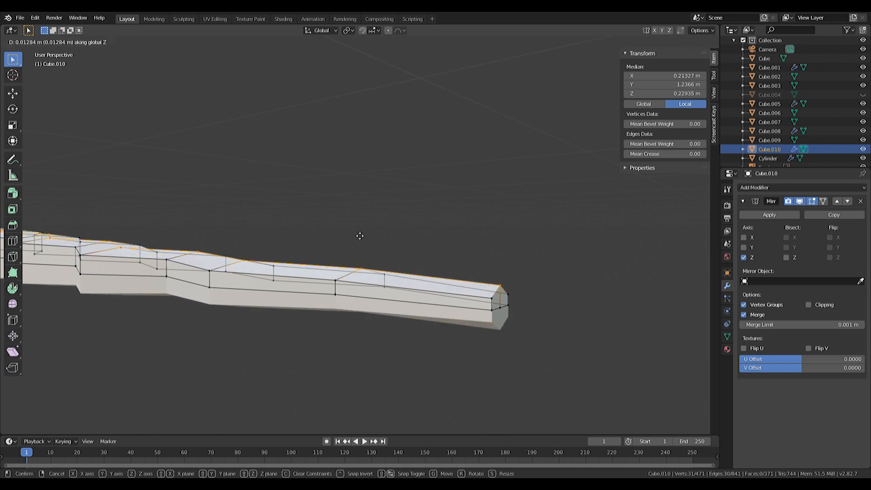
left_click(359, 234)
- Select the two centre vertices on the blade's end face and move them in top view to form a pointed tip
right_click(506, 309)
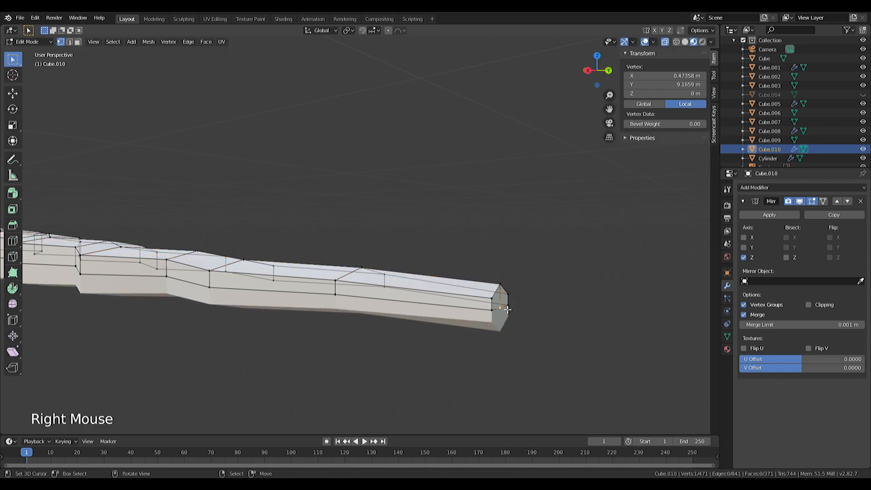
right_click(505, 287, "shift")
key("KP_7")
scroll(517, 281, "down", 3)
middle_click_drag(516, 280, 499, 296, "shift")
scroll(472, 315, "up", 12)
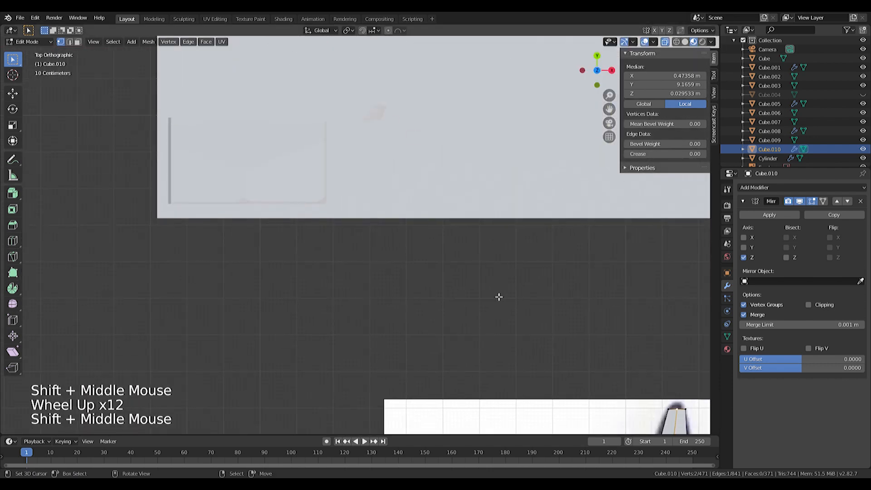
key("KP_Decimal")
key("g")
left_click(546, 159)
- Select the upper edge lines along both sides of the wavy blade
scroll(543, 157, "down", 8)
scroll(543, 157, "down", 20)
middle_click_drag(496, 295, 415, 290, "shift")
scroll(442, 258, "up", 3)
right_click(452, 264)
right_click(436, 255)
right_click(415, 291, "alt+shift")
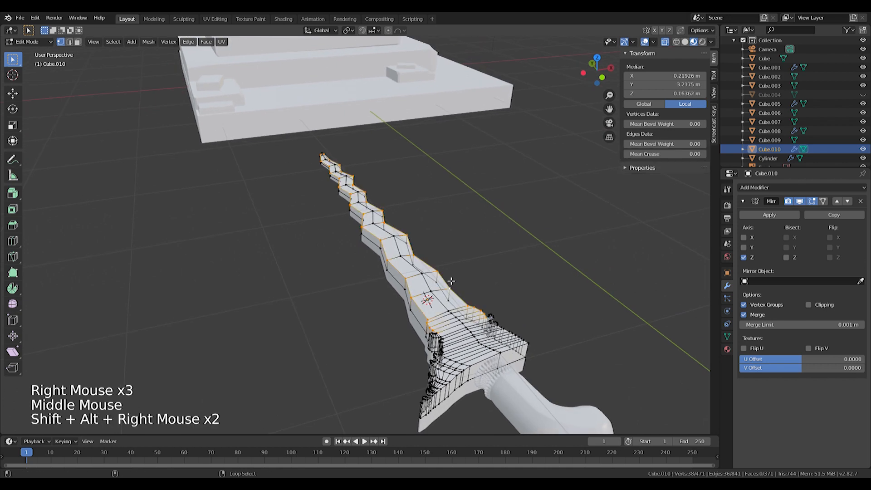
- Lower the blade's selected side edges by about 0.0343 m along the Z axis to bevel the blade
middle_click_drag(448, 344, 516, 249)
scroll(431, 313, "down", 1)
scroll(435, 294, "up", 3)
key("g")
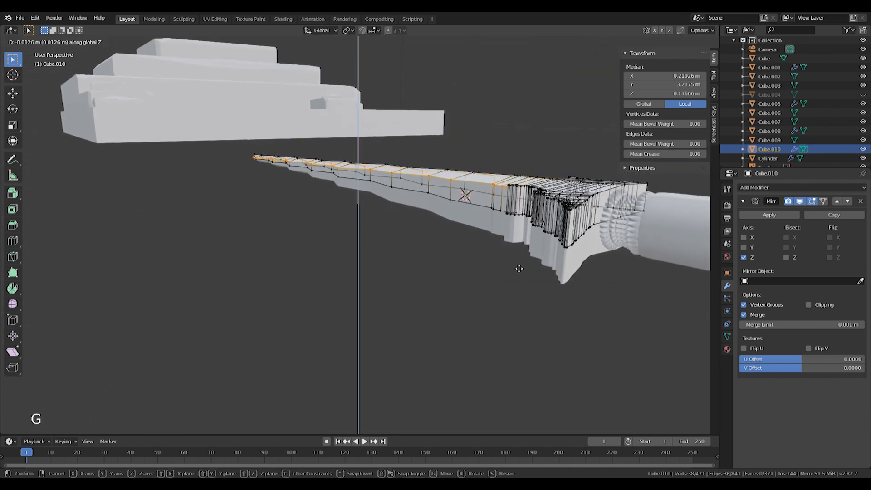
left_click(521, 298)
middle_click_drag(519, 261, 446, 325)
middle_click_drag(447, 324, 408, 150, "shift")
scroll(352, 309, "up", 3)
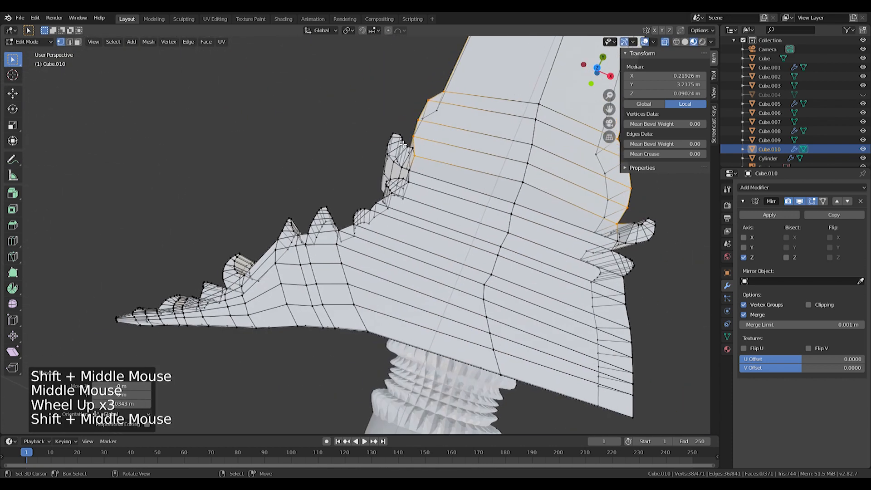
- Try selecting the barbs along the guard's outer edge in top view with loop and circle selection
right_click(409, 146)
right_click(409, 146, "alt+shift")
key("KP_7")
key("a")
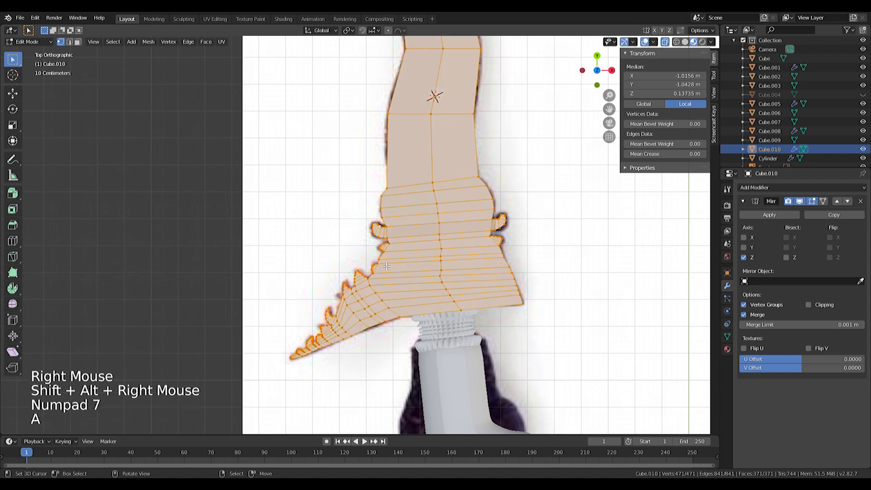
key("a")
key("a")
scroll(394, 231, "up", 2)
right_click(393, 232, "alt+shift")
key("ctrl+z")
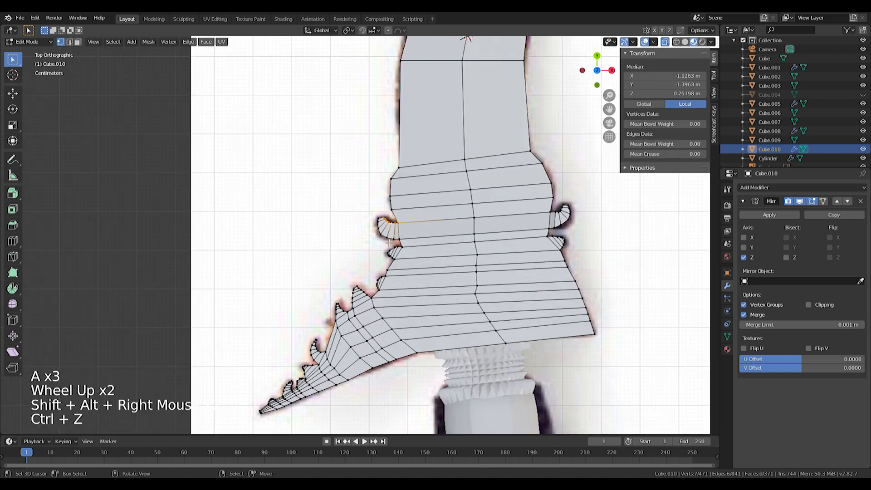
right_click(390, 253, "alt+shift")
key("ctrl+z")
scroll(394, 270, "up", 3)
right_click(406, 232, "alt+shift")
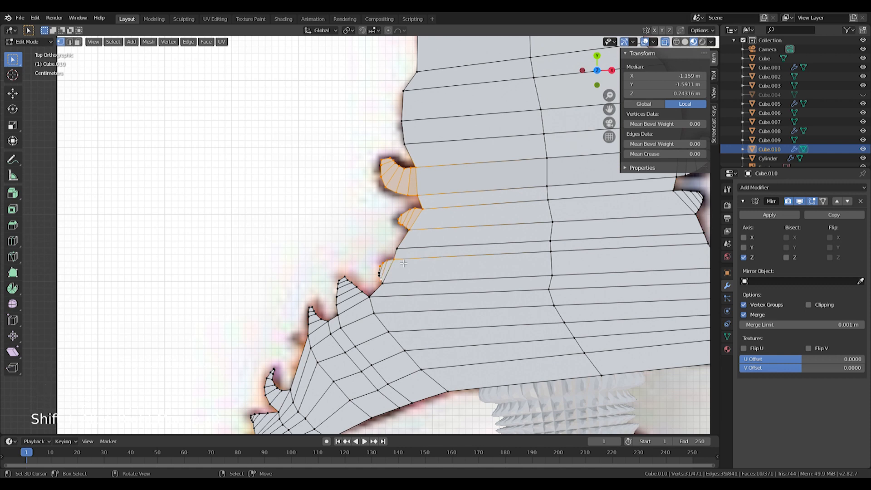
middle_click_drag(254, 349, 354, 199, "shift")
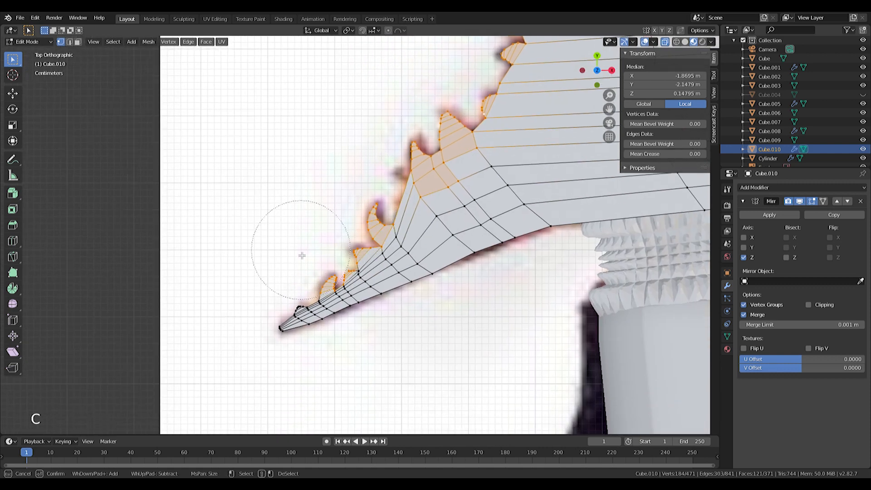
middle_click_drag(239, 300, 312, 250)
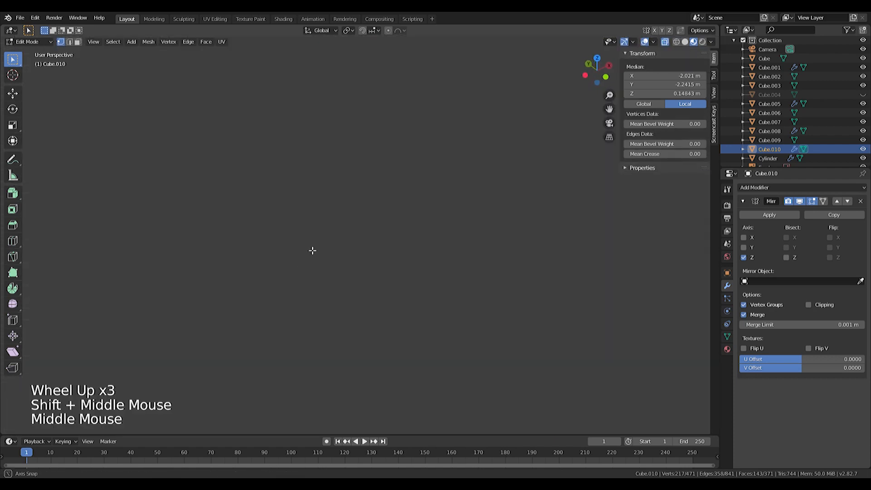
- Lower the guard's pointed end about 0.05 m along Z using proportional editing with Sphere falloff and size about 0.51
key("KP_1")
key("KP_0")
key("KP_Decimal")
scroll(312, 250, "down", 2)
middle_click_drag(312, 250, 300, 198)
scroll(340, 277, "down", 2)
scroll(325, 280, "up", 3)
right_click(293, 257)
scroll(291, 261, "down", 1)
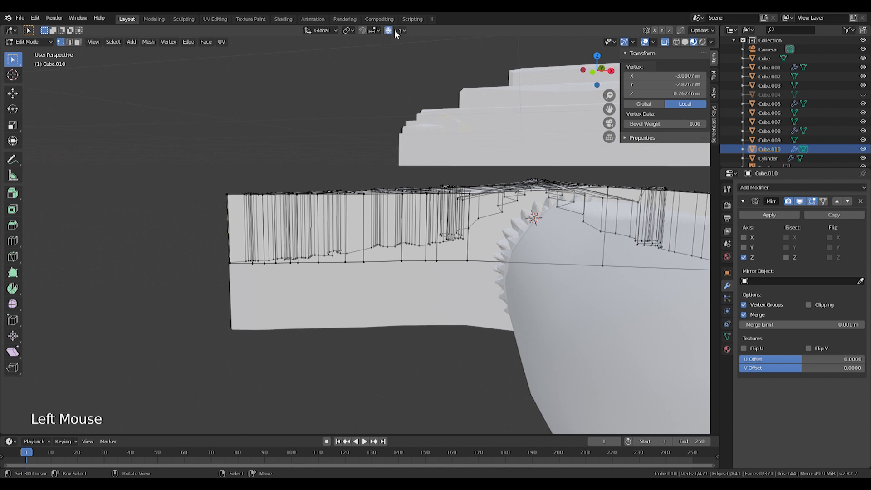
key("g")
key("z")
scroll(272, 212, "down", 16)
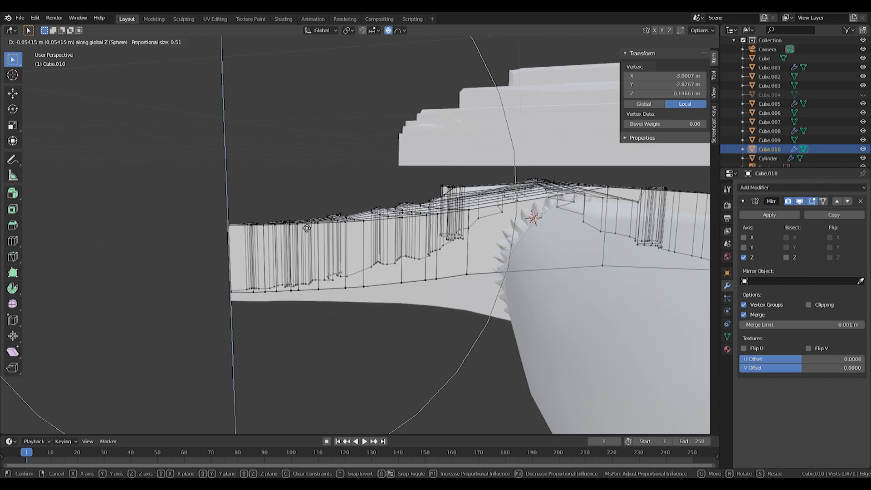
right_click(306, 231)
- Flatten the bottom edge loop of the blade and guard by scaling it to 0 along Z without proportional editing, and raise it
right_click(383, 290, "alt+shift")
right_click(383, 290, "alt+shift")
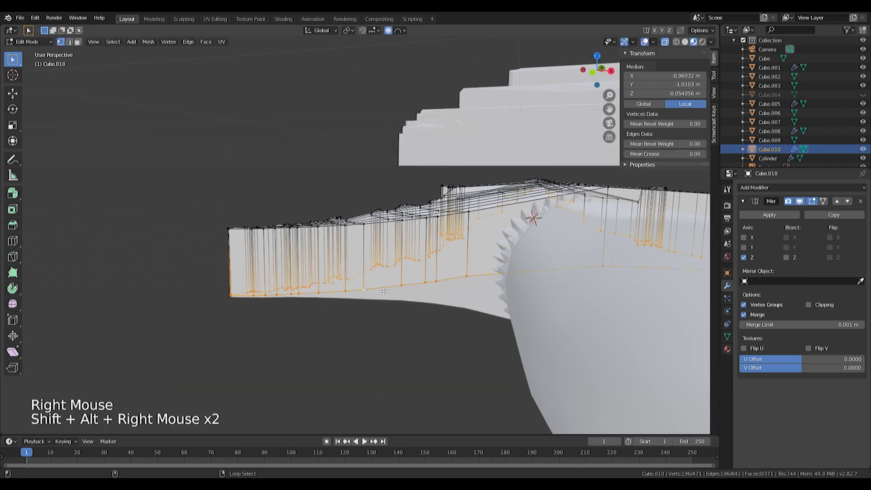
key("s")
key("z")
key("0")
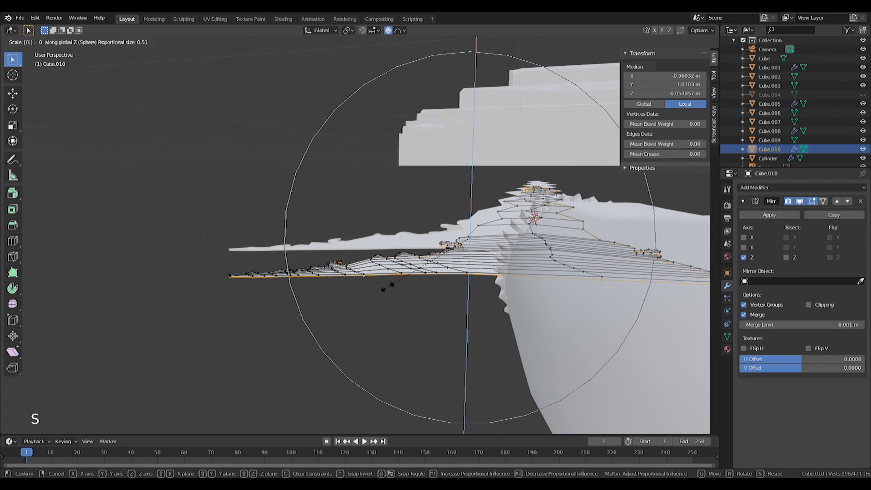
key("Return")
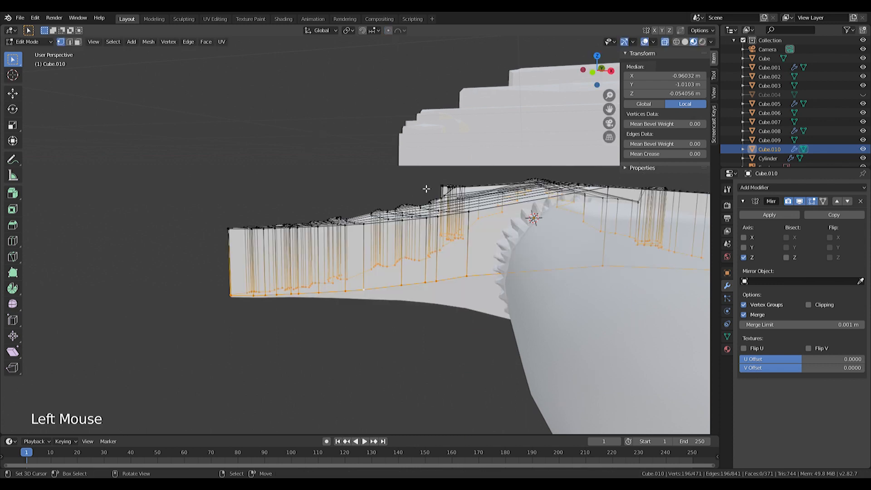
key("s")
key("Return")
key("g")
key("z")
- Examine the shape of the blade, guard and handle from several angles in Object Mode
key("Tab")
scroll(415, 108, "down", 4)
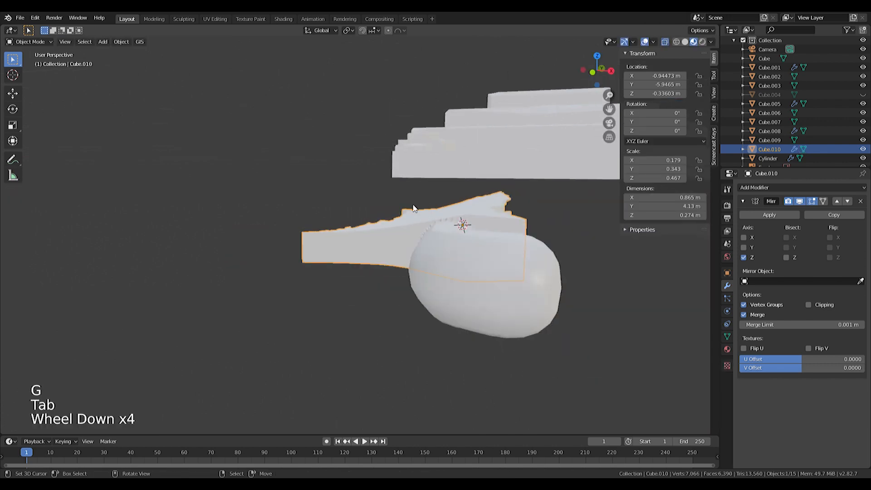
middle_click_drag(415, 107, 512, 237)
scroll(513, 237, "down", 2)
middle_click_drag(469, 260, 465, 290, "shift")
middle_click_drag(465, 290, 382, 308)
scroll(421, 249, "down", 4)
middle_click_drag(382, 308, 421, 300)
scroll(421, 300, "down", 2)
scroll(466, 341, "up", 4)
middle_click_drag(467, 344, 421, 290, "shift")
middle_click_drag(421, 290, 275, 352)
scroll(374, 226, "up", 2)
- Circle-select the vertices along the guard's short side, including its two barbs, in top view
key("Tab")
scroll(303, 318, "up", 3)
right_click(275, 351)
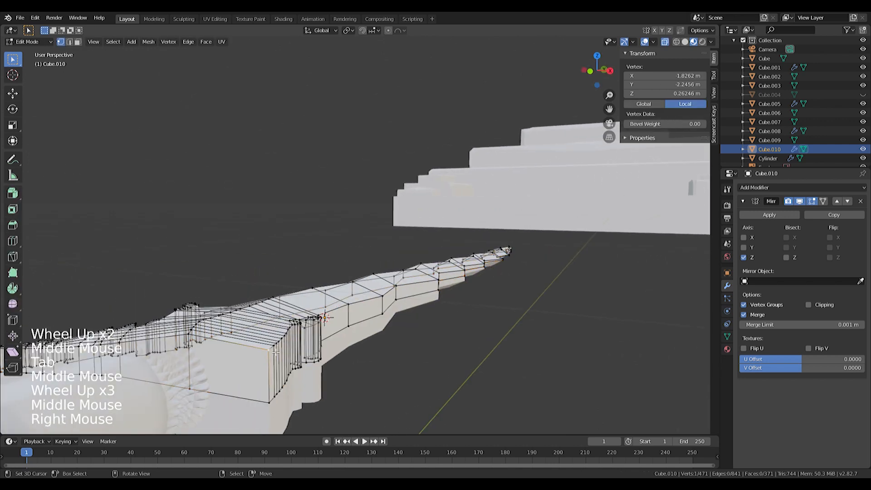
key("KP_7")
middle_click_drag(516, 433, 522, 404, "shift")
key("c")
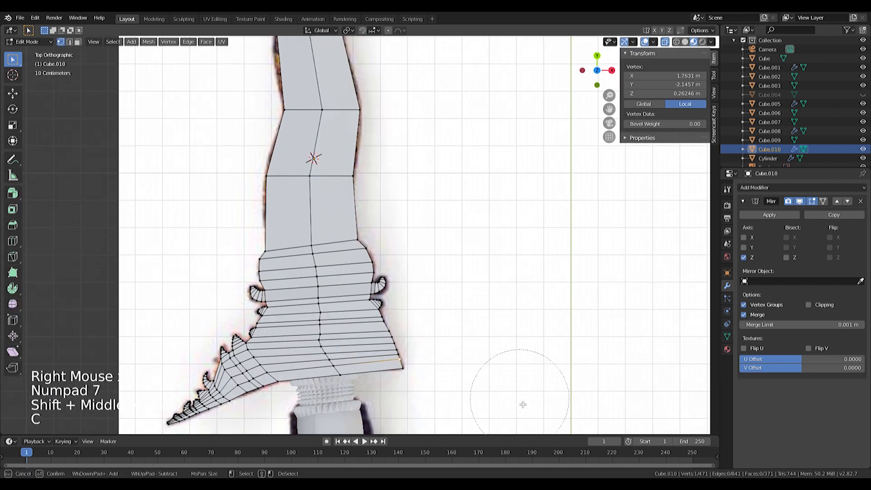
left_click_drag(433, 352, 402, 245)
right_click(408, 249)
mouse_move(522, 345)
middle_mouse_down()
mouse_move(491, 299)
mouse_move(447, 277)
middle_mouse_up()
key("KP_7")
scroll(418, 295, "up", 4)
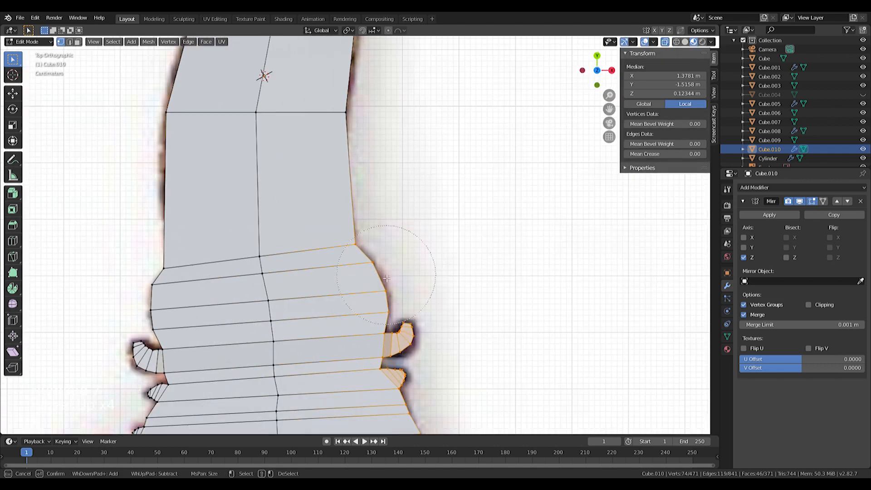
right_click(364, 257)
- Limit the selection to the upper vertices of the guard's short side and lower them about 0.084 m along Z
middle_click_drag(364, 258, 349, 177)
scroll(376, 243, "down", 3)
key("g")
left_click(358, 213)
key("c")
middle_click_drag(285, 325, 334, 299)
right_click(333, 299)
key("g")
key("g")
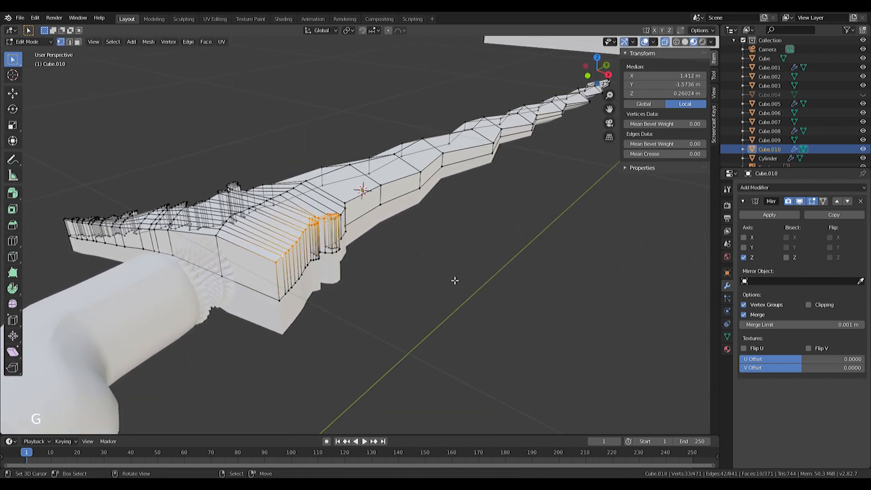
key("z")
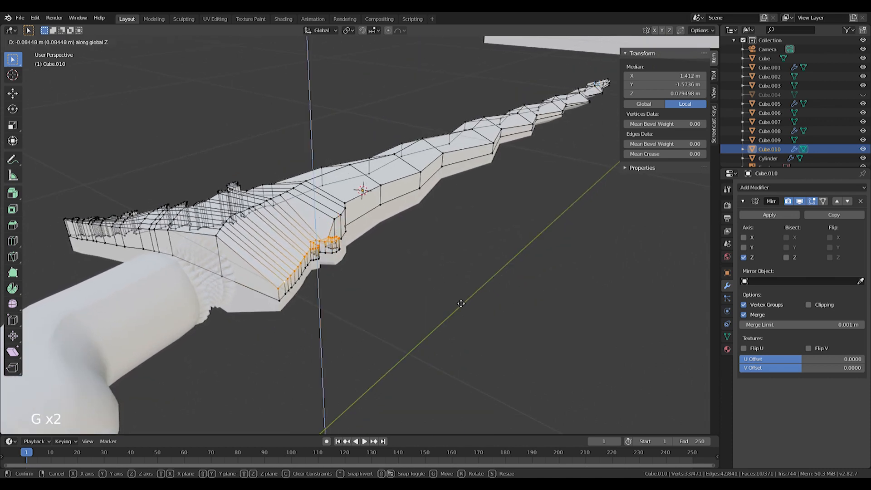
left_click(460, 304)
- Select the whole lower outline loop of the blade and guard and inspect the guard's barbs in top view
right_click(314, 271)
right_click(314, 271, "alt+shift")
right_click(299, 288)
right_click(300, 289, "alt+shift")
middle_click_drag(270, 300, 294, 313)
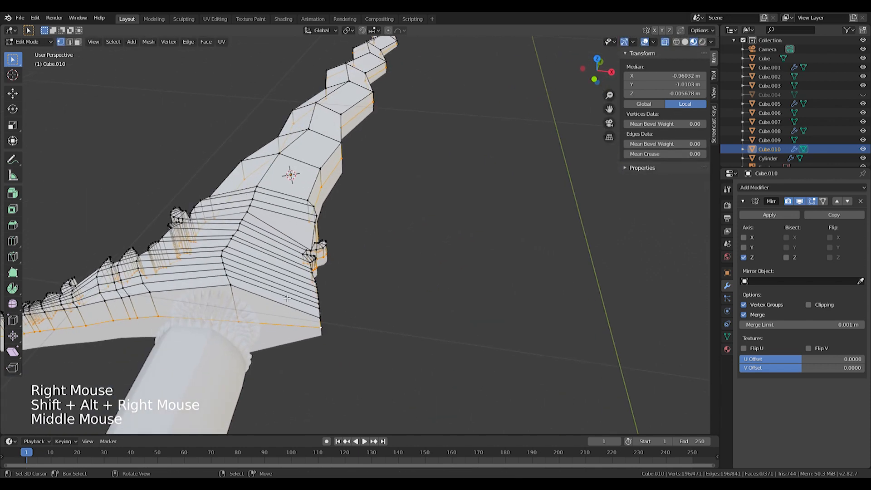
key("KP_7")
scroll(297, 311, "down", 3)
scroll(222, 227, "up", 8)
middle_click_drag(306, 247, 482, 227, "shift")
scroll(481, 228, "up", 1)
middle_click_drag(389, 216, 422, 234, "shift")
middle_click_drag(245, 418, 358, 343, "shift")
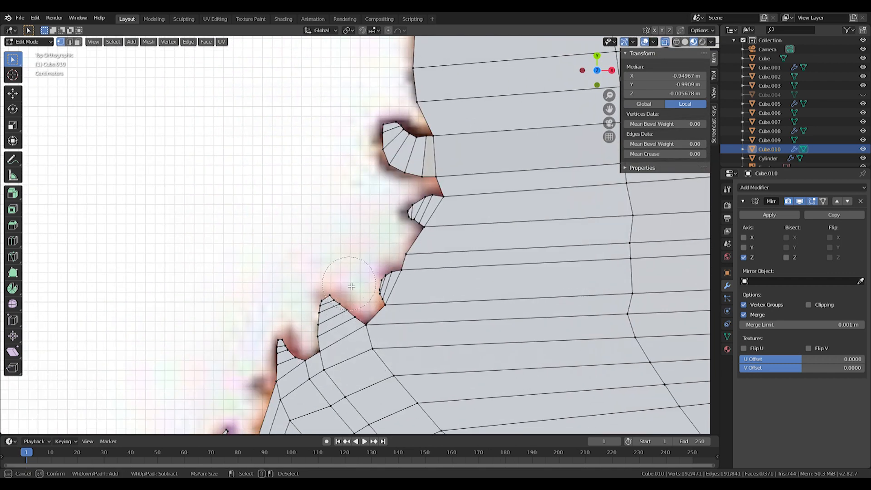
- Circle-deselect the outline vertices in the notches between the barbs on the guard's long pointed side
right_click(422, 119)
scroll(418, 129, "down", 2)
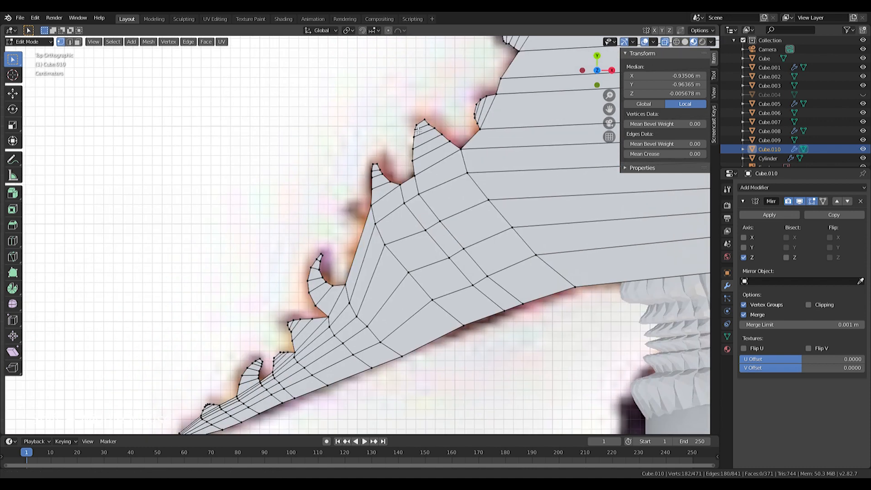
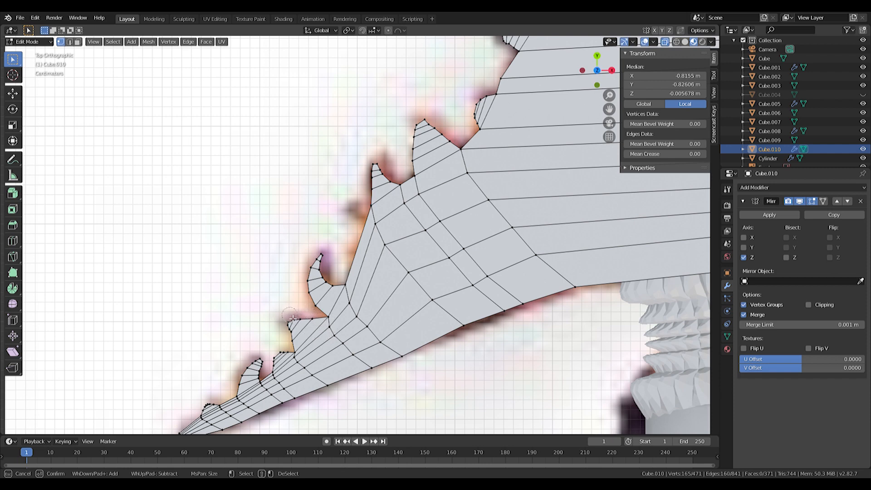
right_click(290, 373)
scroll(410, 274, "up", 3)
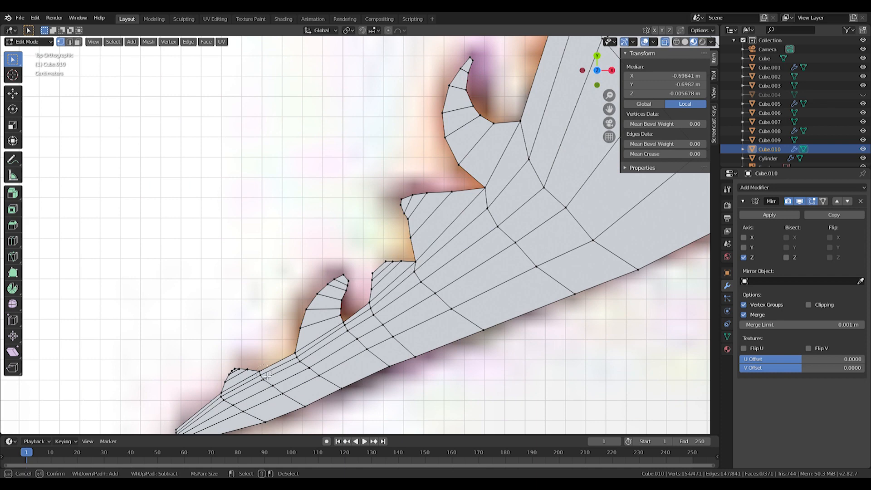
right_click(243, 367)
- Scale the selected outline vertices by about 1.043 along X to push the lower edge outward
scroll(242, 367, "down", 8)
middle_click_drag(588, 132, 499, 274, "shift")
scroll(500, 273, "down", 1)
key("s")
key("x")
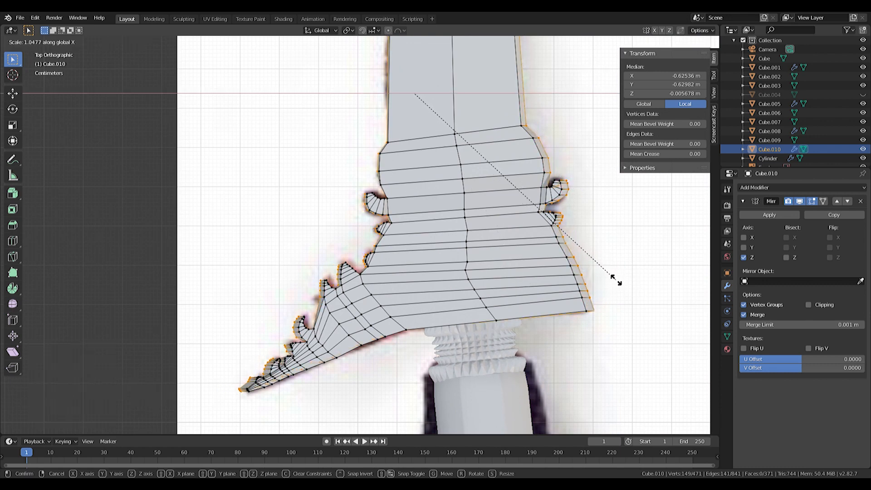
left_click(615, 280)
- Deselect the guard's outline vertices and scale the blade's remaining lower side edges by about 1.102 along X
middle_click_drag(489, 191, 443, 273, "shift")
key("c")
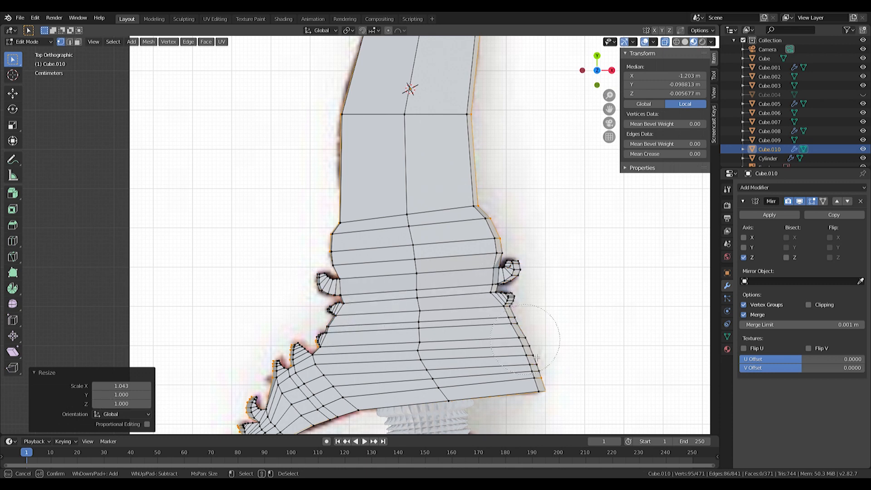
middle_click_drag(335, 263, 365, 272, "shift")
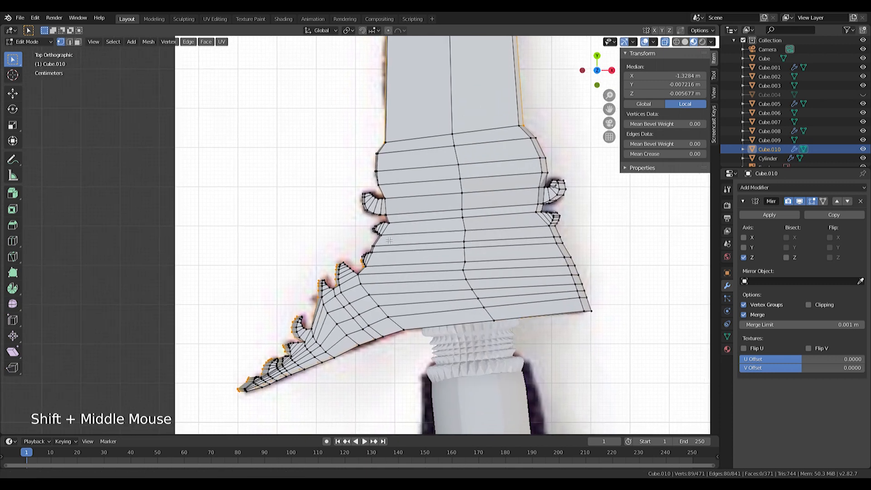
middle_click_drag(441, 164, 382, 323, "shift")
key("s")
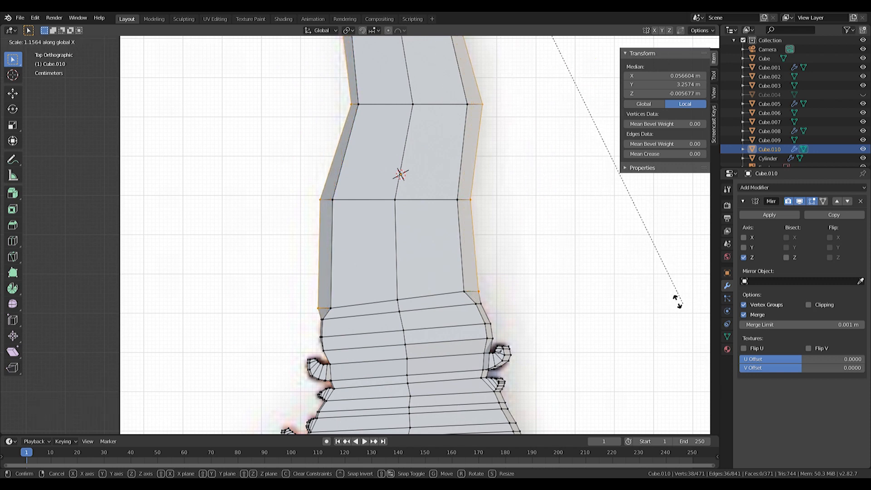
left_click(616, 272)
key("c")
middle_click(465, 313)
right_click(476, 311)
key("s")
key("x")
left_click(667, 328)
- Pick the outer corner vertices one by one along one side of the wavy blade in top view
middle_click_drag(404, 146, 406, 247, "shift")
scroll(408, 340, "down", 6)
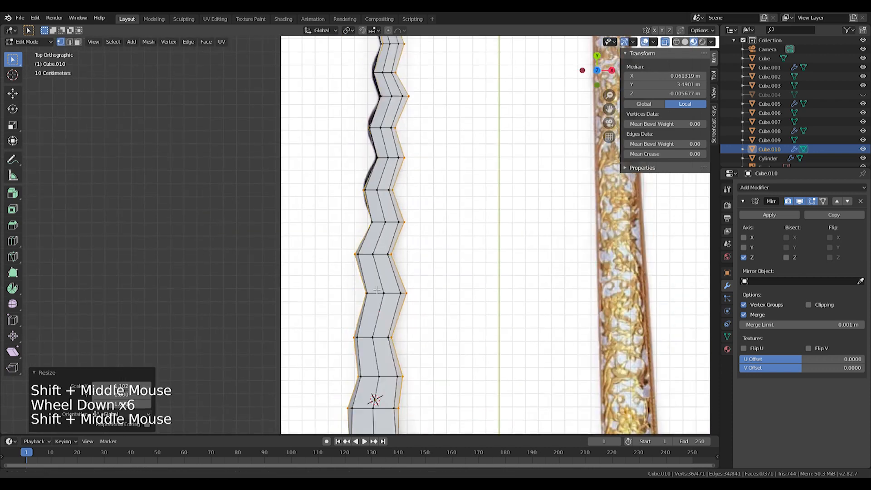
scroll(405, 247, "up", 1)
scroll(373, 236, "up", 2)
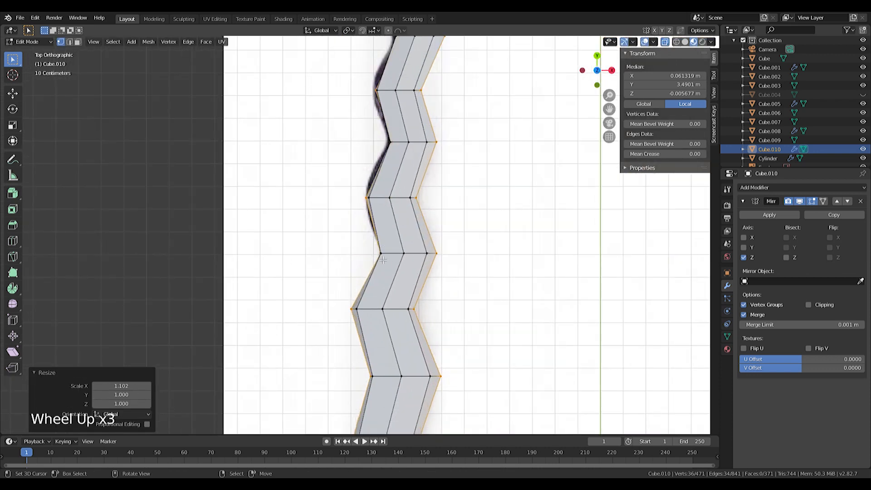
right_click(351, 317)
right_click(365, 290, "shift")
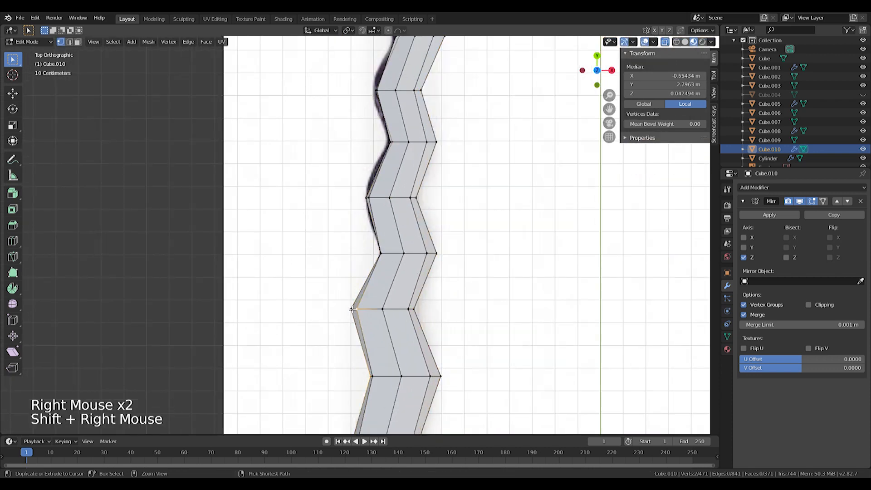
key("ctrl+z")
right_click(368, 253, "shift")
right_click(363, 200, "shift")
middle_click_drag(370, 145, 358, 248, "shift")
scroll(359, 247, "up", 3)
right_click(389, 253, "shift")
middle_click_drag(378, 167, 375, 235, "shift")
right_click(367, 235, "shift")
middle_click_drag(416, 150, 415, 136, "shift")
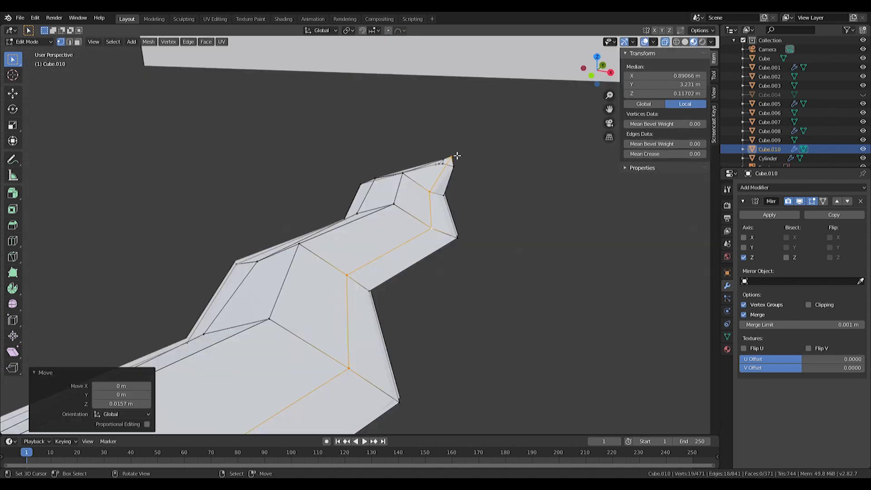
- Lower the vertex at the blade's tip along Z to about 0.007 m in local coordinates
right_click(457, 156)
key("g")
key("z")
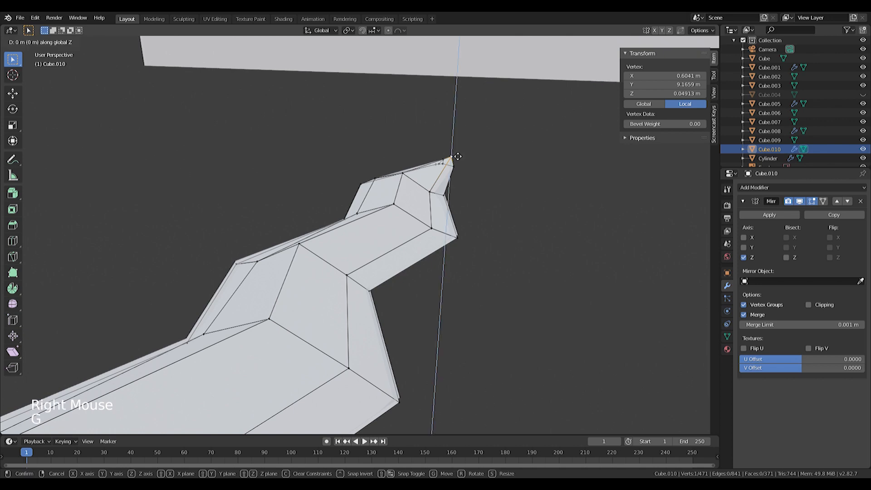
left_click(460, 164)
- Examine the tapered wavy blade from different distances and angles, leaving Edit Mode
scroll(395, 282, "down", 1)
scroll(395, 282, "up", 1)
scroll(395, 282, "down", 7)
middle_click_drag(392, 286, 458, 363)
scroll(323, 305, "down", 5)
scroll(342, 316, "up", 6)
key("Tab")
scroll(408, 327, "down", 1)
scroll(408, 327, "down", 2)
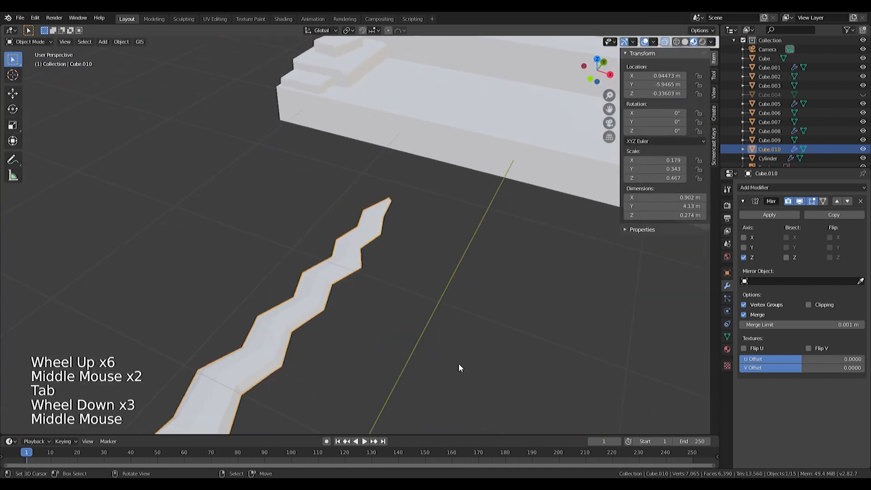
scroll(458, 363, "down", 8)
scroll(391, 277, "up", 7)
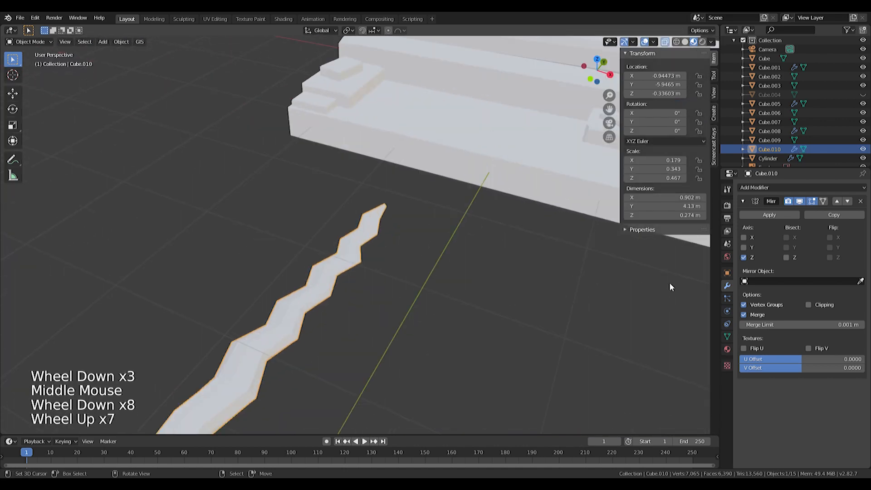
- Add a Subdivision Surface modifier to the blade and guard mesh
left_click(772, 187)
left_click(700, 338)
middle_click_drag(480, 299, 479, 242, "shift")
scroll(544, 177, "down", 2)
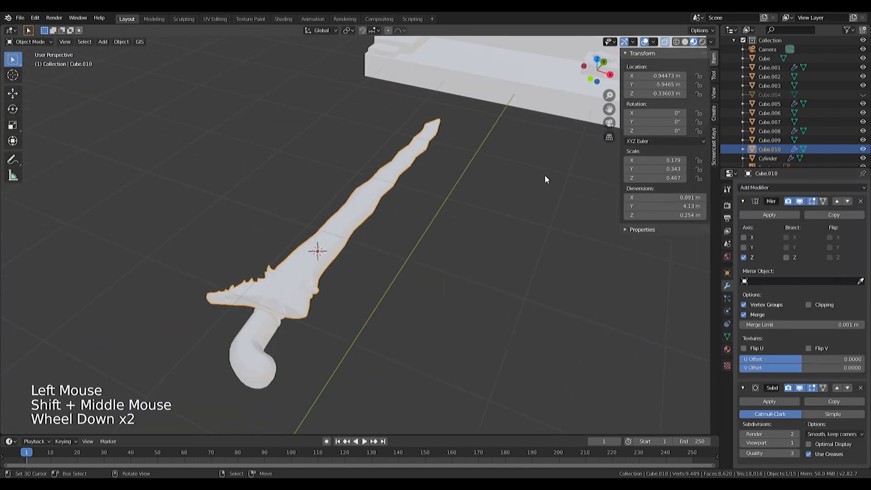
- Add a supporting loop cut just below each of the first three blade bends above the guard
key("KP_7")
key("Tab")
scroll(487, 345, "up", 4)
middle_click_drag(487, 345, 431, 227, "shift")
key("ctrl+r")
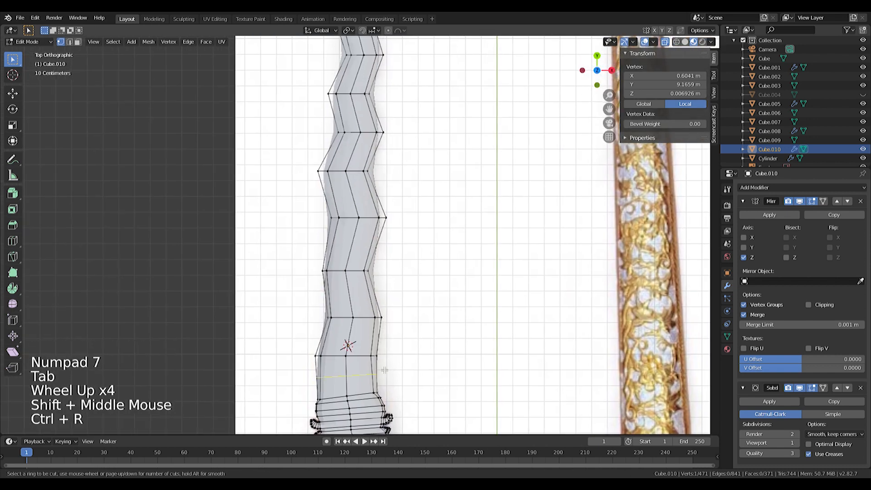
left_click(384, 369)
left_click(382, 353)
key("ctrl+r")
key("ctrl+r")
left_click(376, 301)
left_click(373, 287)
- Add a supporting loop cut just below each of the fourth to seventh blade bends above the guard
key("ctrl+r")
left_click(380, 244)
left_click(379, 218)
key("ctrl+r")
left_click(378, 194)
left_click(370, 175)
key("ctrl+r")
left_click(380, 154)
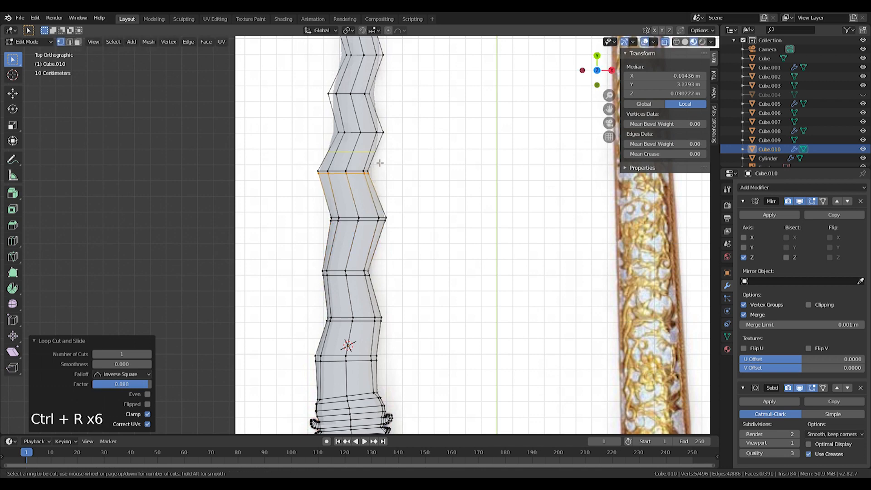
left_click(387, 146)
key("ctrl+r")
left_click(380, 106)
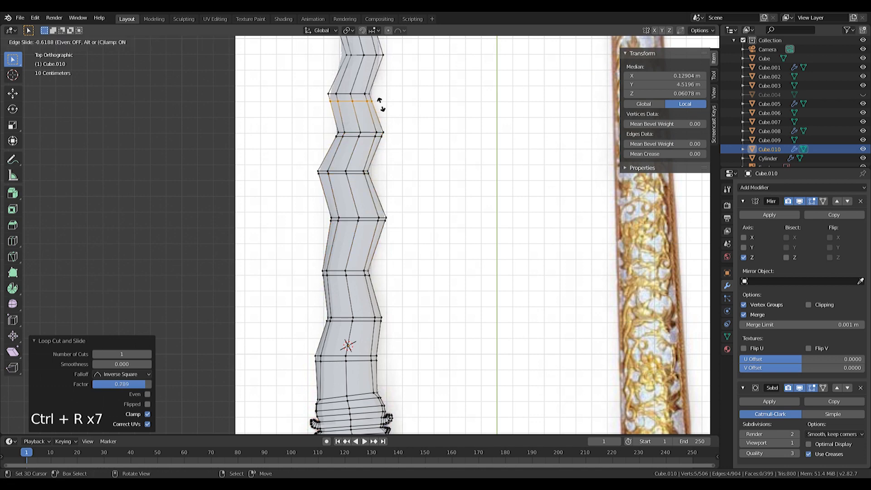
left_click(375, 97)
- Add a supporting loop cut just below the eighth and ninth blade bends above the guard
middle_click_drag(376, 98, 367, 261, "shift")
scroll(371, 191, "up", 5)
key("ctrl+r")
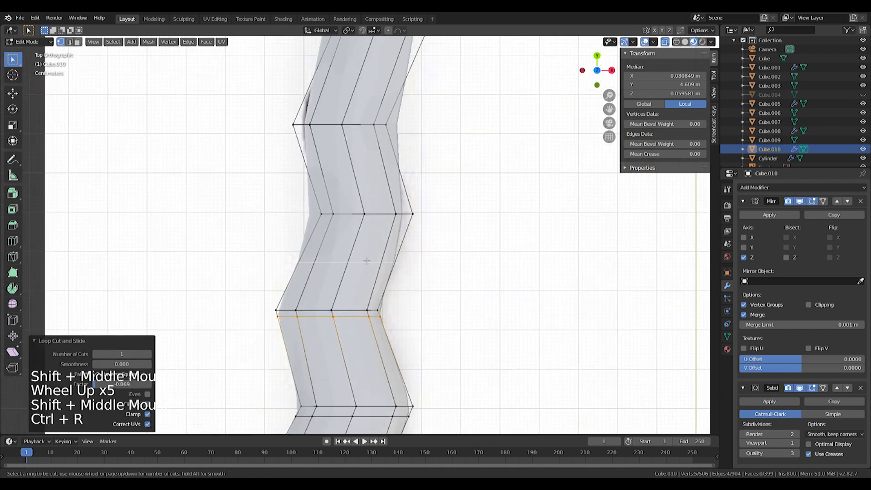
left_click(385, 256)
left_click(421, 219)
left_click(384, 189)
left_click(373, 148)
- Add a supporting loop cut just below the tenth and eleventh blade bends above the guard
middle_click_drag(409, 126, 384, 329, "shift")
key("ctrl+r")
left_click(391, 295)
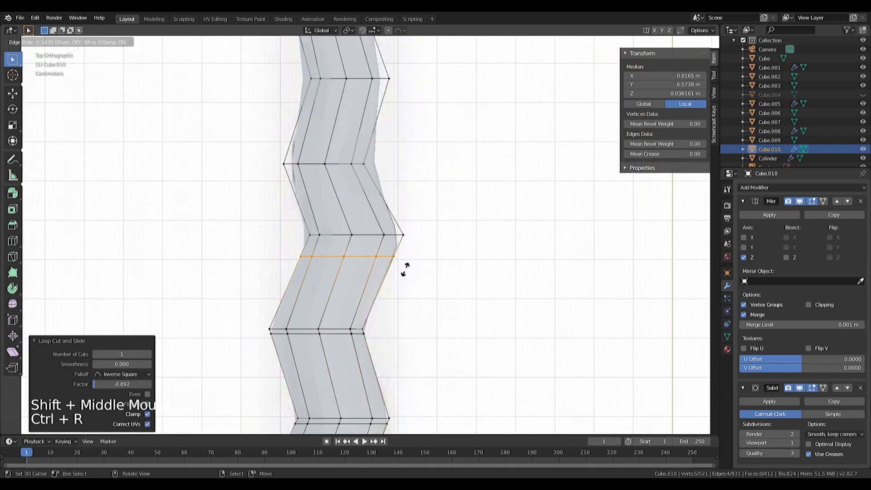
left_click(411, 255)
key("ctrl+r")
left_click(363, 204)
left_click(352, 178)
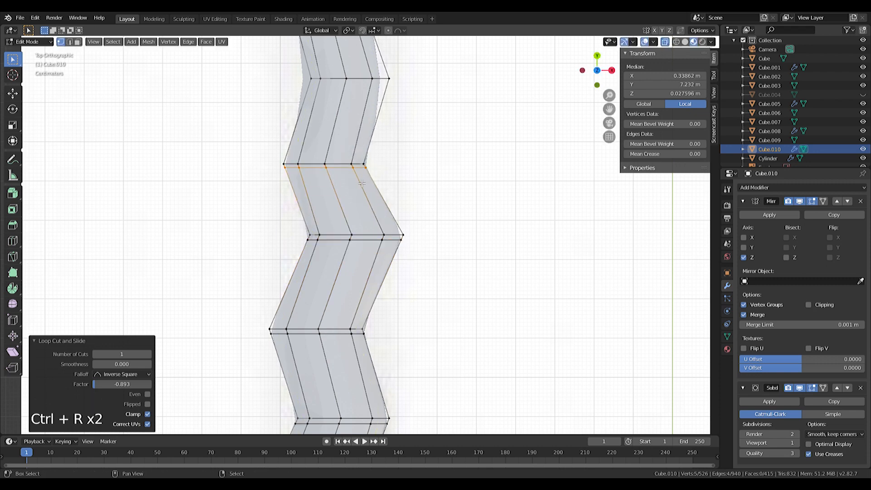
- Add a supporting loop cut just below each of the last two blade bends beneath the tip
middle_click_drag(365, 132, 364, 262, "shift")
key("ctrl+r")
left_click(364, 262)
left_click(375, 225)
key("ctrl+r")
left_click(376, 187)
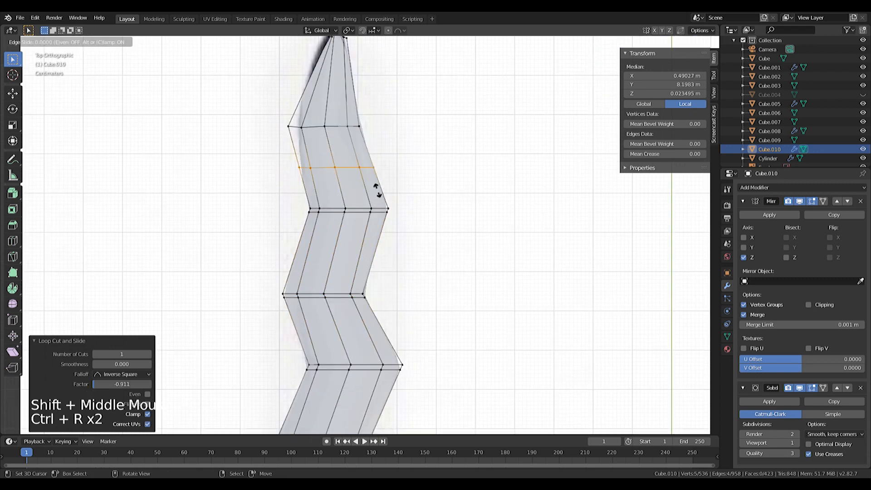
left_click(361, 156)
middle_click_drag(342, 104, 336, 225, "shift")
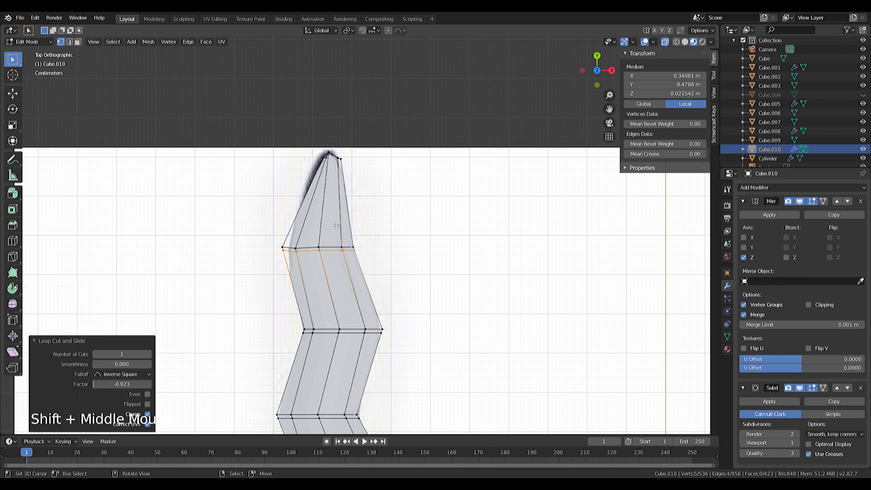
- Add a loop cut across the blade's tip section and slide it up towards the tip
key("Tab")
scroll(337, 226, "down", 4)
scroll(337, 225, "up", 4)
key("Tab")
key("ctrl+r")
left_click(337, 214)
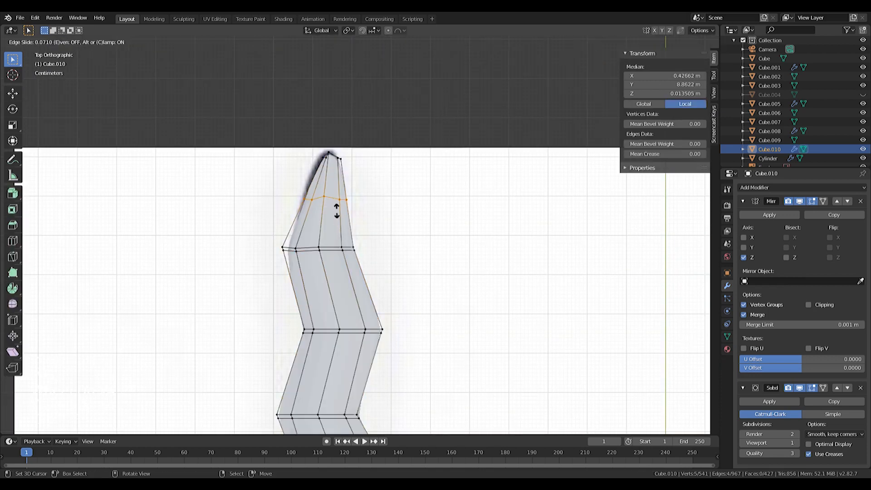
left_click(344, 182)
- Select all the dagger parts together and rotate them 90° in the right side view
middle_click_drag(355, 285, 399, 209, "shift")
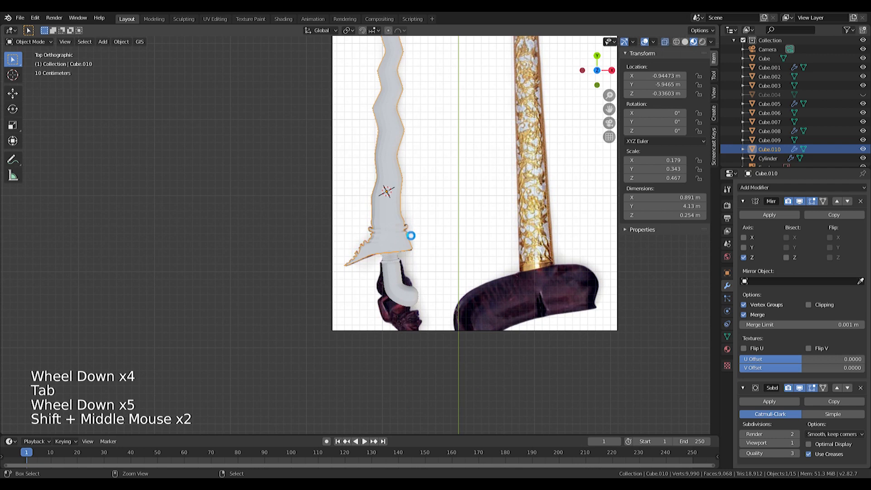
scroll(422, 242, "down", 4)
scroll(421, 240, "up", 4)
mouse_move(421, 241)
middle_mouse_down("shift")
mouse_move(404, 295)
mouse_move(376, 245)
mouse_move(358, 257)
mouse_move(352, 311)
mouse_move(334, 303)
mouse_move(317, 236)
mouse_move(344, 227)
middle_mouse_up("shift")
scroll(404, 296, "down", 2)
key("KP_7")
key("c")
left_click_drag(326, 181, 343, 173)
key("KP_3")
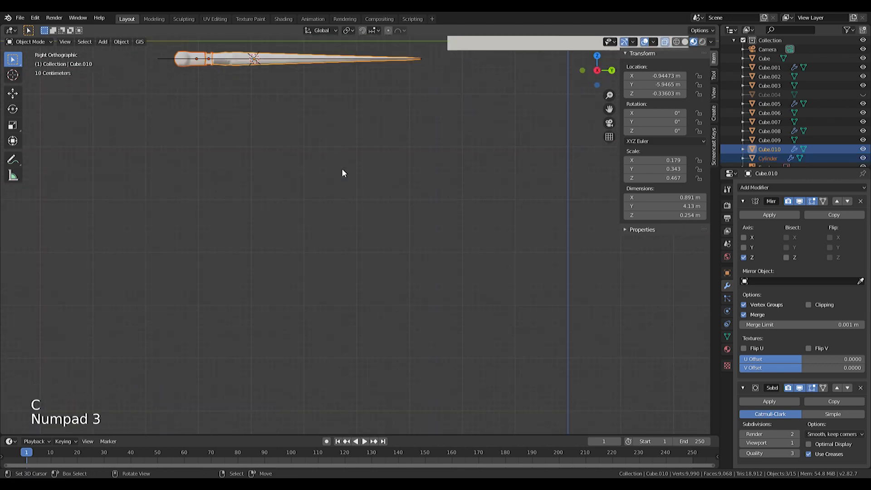
type("r90")
key("Return")
- Move the dagger above the stepped platform and scale it to about 0.49
middle_click_drag(342, 171, 281, 263, "shift")
scroll(262, 308, "down", 2)
scroll(263, 308, "up", 1)
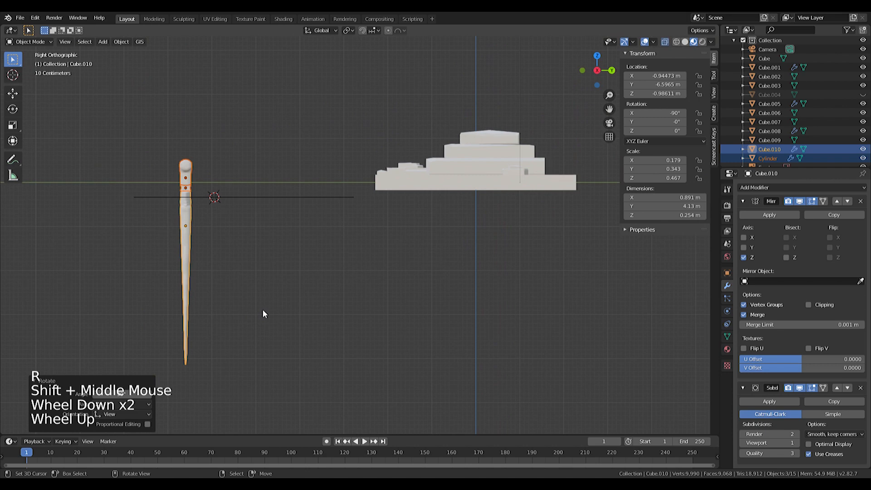
key("g")
left_click(521, 113)
key("s")
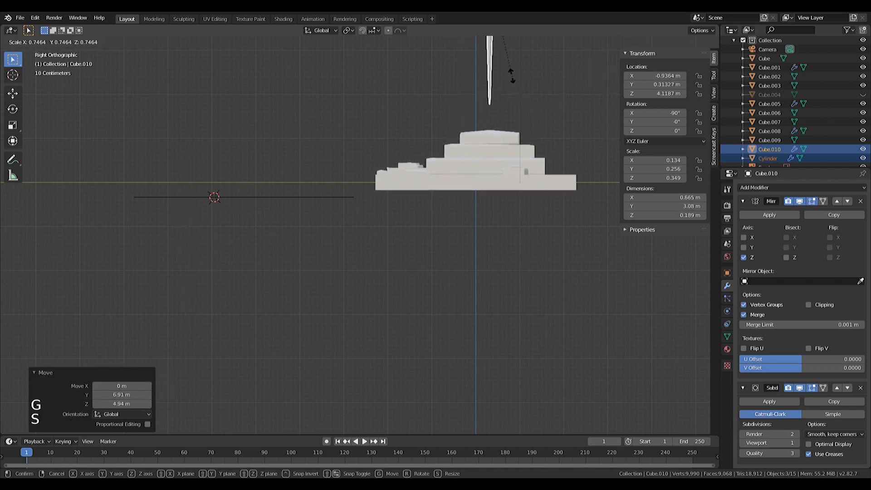
left_click(501, 73)
- Scale the dagger by about 0.59 and lower it so its point sits just above the platform's top block
scroll(551, 297, "up", 3)
middle_click_drag(501, 73, 504, 245, "shift")
key("g")
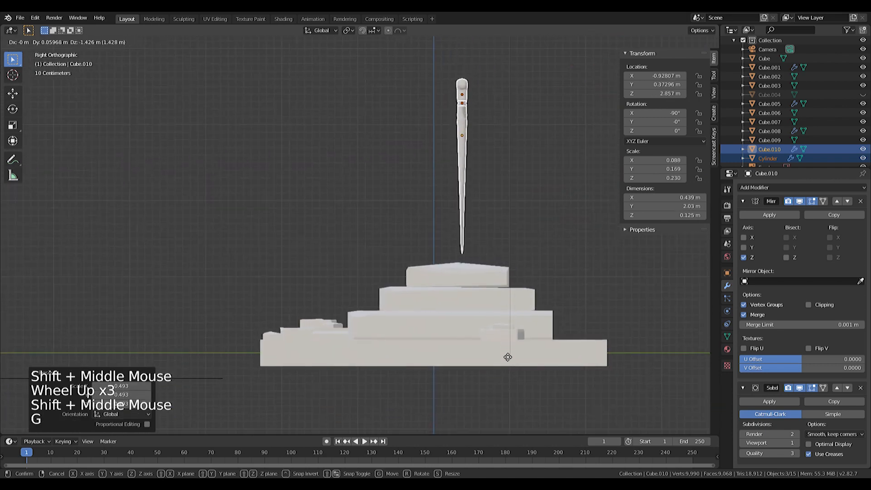
left_click(511, 351)
key("s")
left_click(501, 161)
key("g")
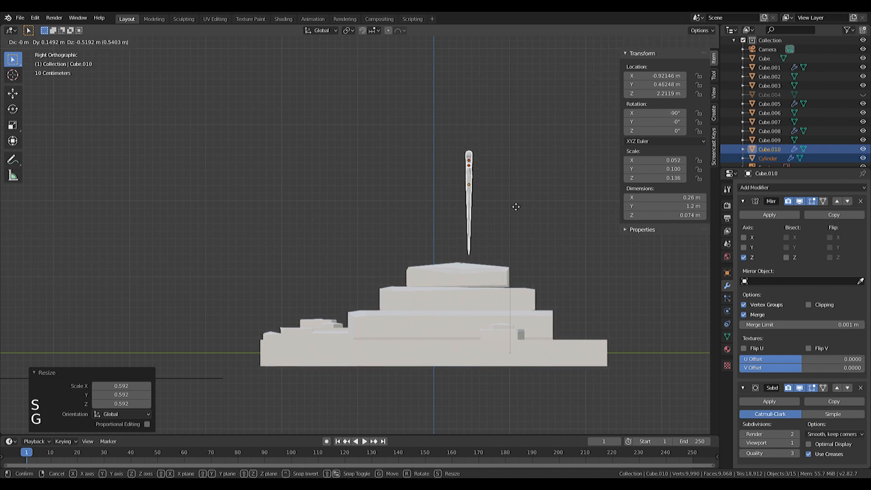
left_click(510, 211)
- Move the dagger in the top view over the middle of the cracks in the platform's top block
middle_click_drag(510, 211, 279, 221)
key("KP_7")
scroll(361, 216, "up", 6)
key("g")
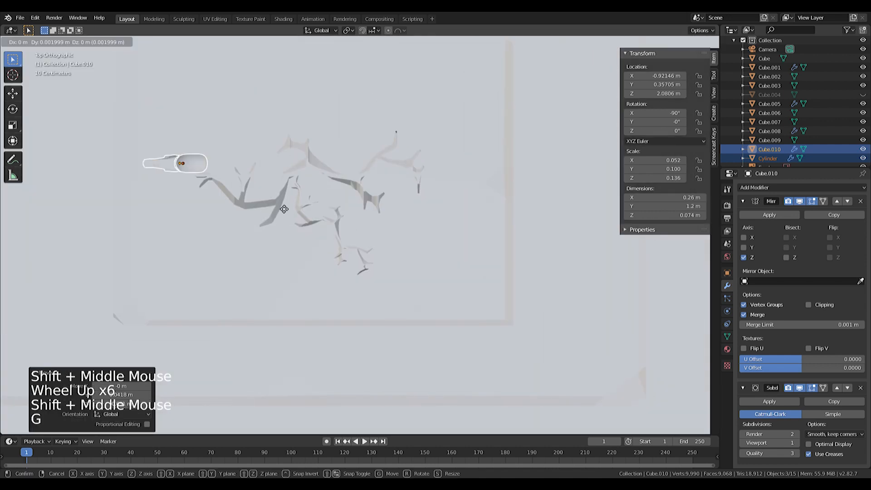
left_click(410, 216)
- Scale the dagger down slightly and lower it about 0.1 m vertically into the cracked top block
middle_click_drag(360, 246, 482, 134)
scroll(317, 157, "down", 5)
key("s")
left_click(454, 200)
key("g")
key("z")
left_click(458, 212)
- Delete the kris reference image in front of the platform
scroll(426, 243, "down", 3)
scroll(408, 313, "up", 4)
key("KP_7")
scroll(480, 131, "down", 4)
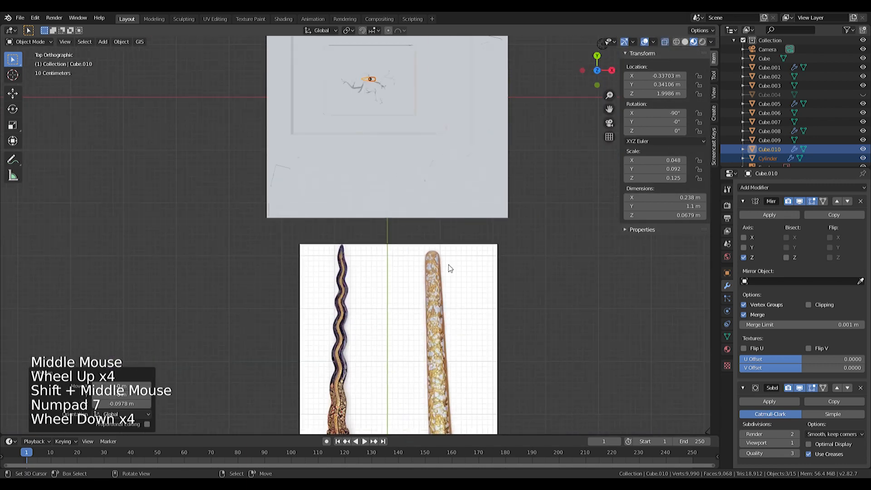
right_click(444, 277)
key("Delete")
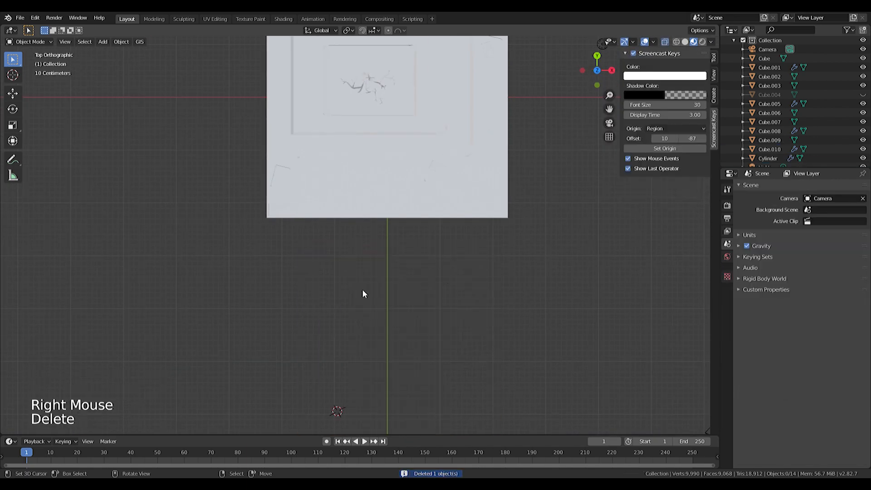
- Add a single vertex object, move it over the platform's base and show the scene in wireframe
key("shift+a")
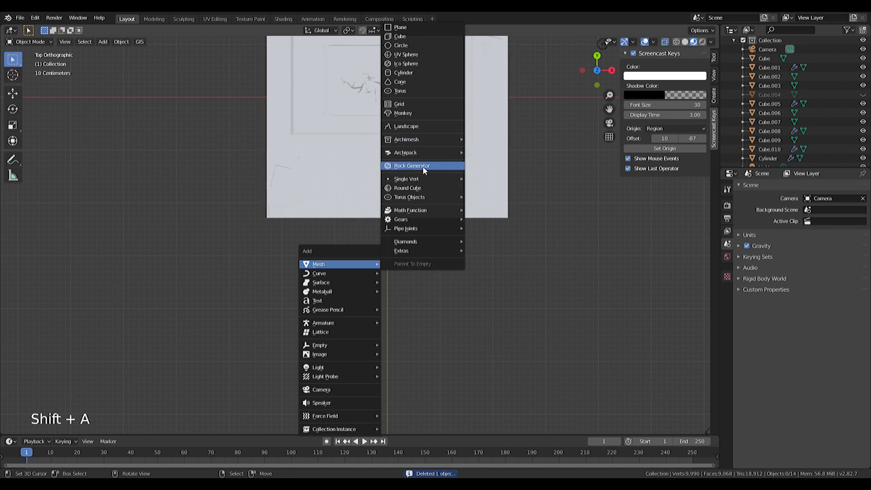
mouse_move(451, 178)
left_click(486, 180)
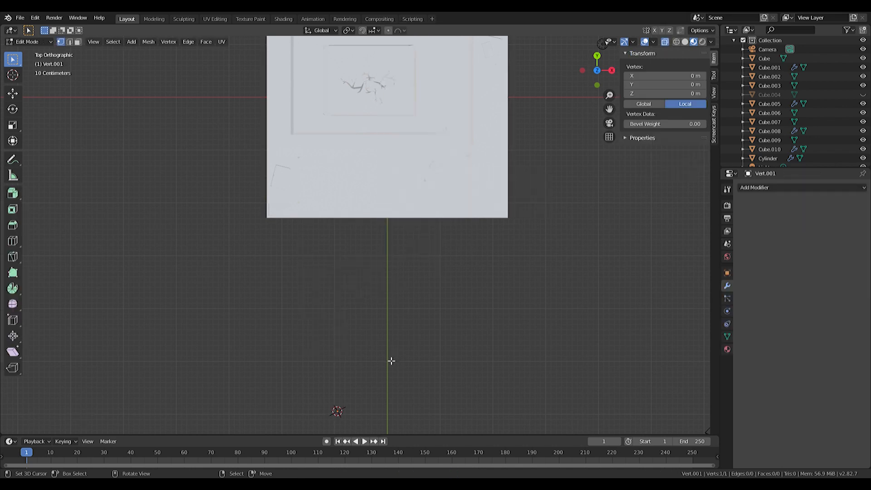
key("Tab")
key("g")
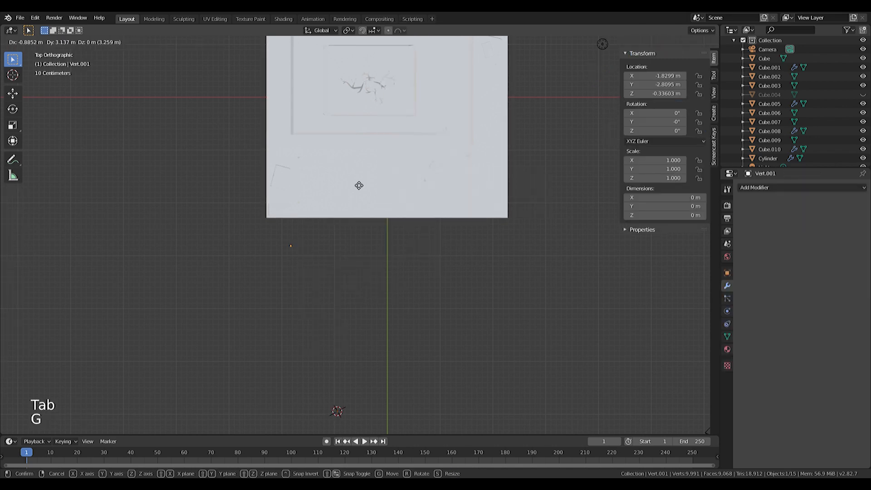
left_click(368, 136)
scroll(358, 159, "up", 9)
middle_click_drag(315, 132, 531, 345, "shift")
key("z")
middle_click_drag(358, 216, 316, 217, "shift")
- Extrude the vertex three times to form the left side of a rounded stone outline beside the existing blocks
key("e")
key("Tab")
right_click(285, 210)
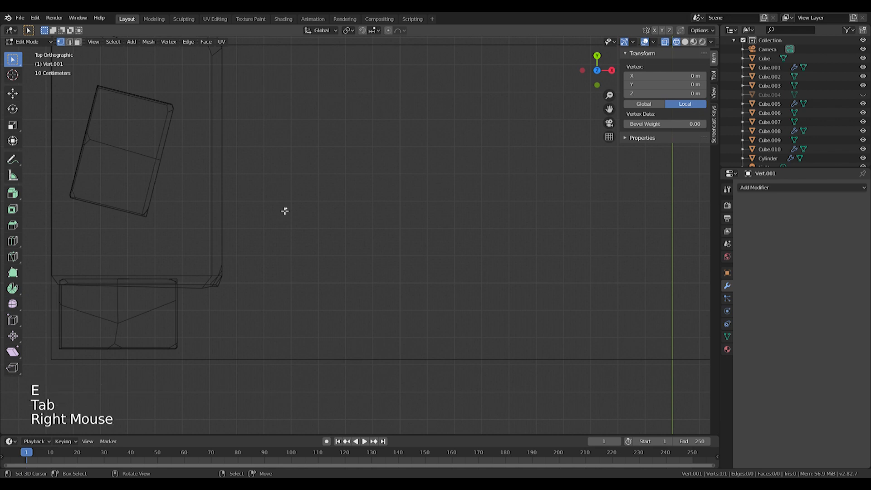
key("e")
left_click(313, 241)
key("e")
left_click(321, 272)
key("e")
left_click(333, 285)
- Extrude the first outline around its bottom, right side and top, and join its ends with an edge
key("e")
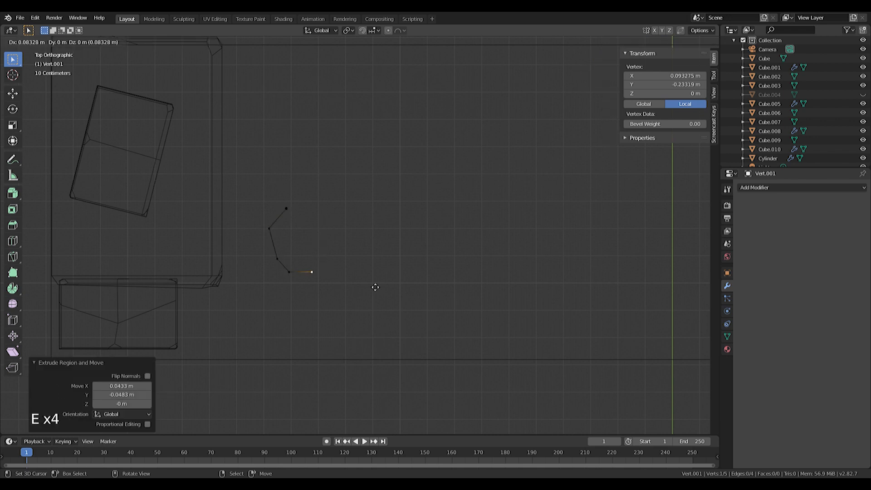
left_click(399, 186)
key("e")
left_click(345, 196)
right_click(280, 216, "shift")
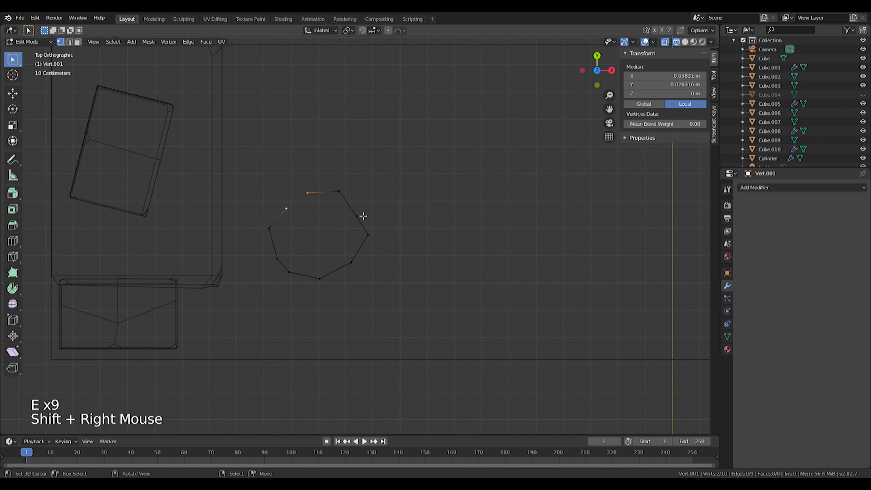
key("f")
- Duplicate a vertex of the first outline to its right and extrude it upward as the second outline's upper-left side
middle_click_drag(362, 216, 325, 204, "shift")
right_click(303, 187)
key("shift+d")
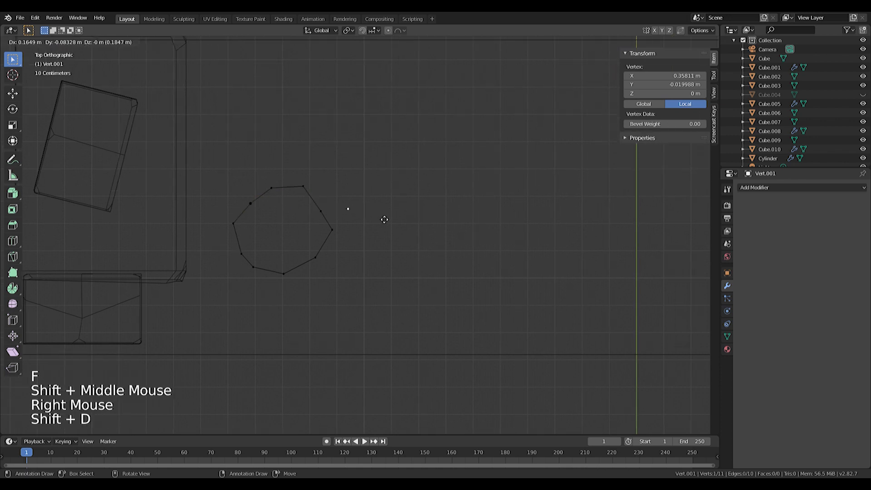
left_click(365, 236)
key("e")
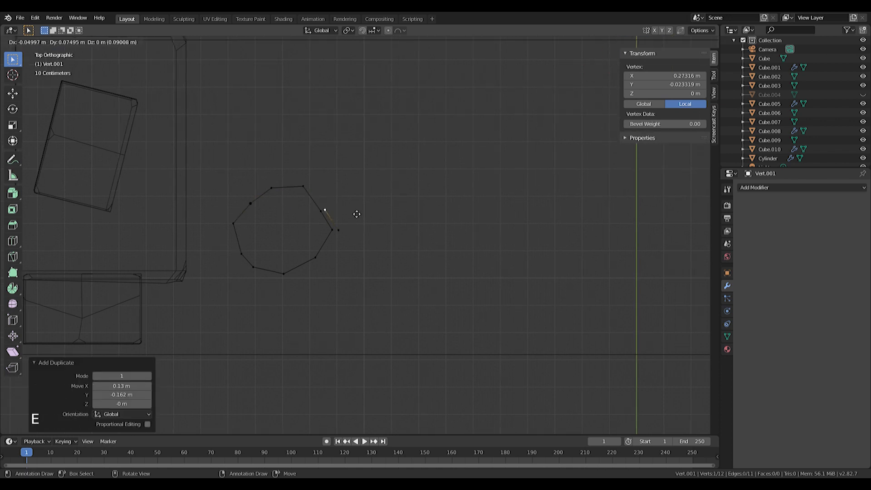
left_click(359, 213)
key("e")
left_click(372, 191)
- Extrude the second outline across its notched upper edge, down its right side and back along the bottom
key("e")
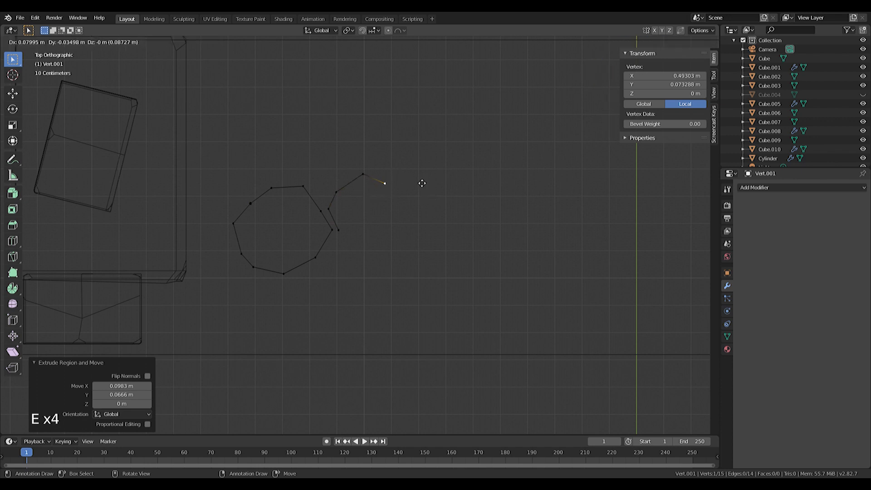
left_click(429, 207)
key("e")
left_click(456, 221)
key("e")
left_click(470, 241)
key("e")
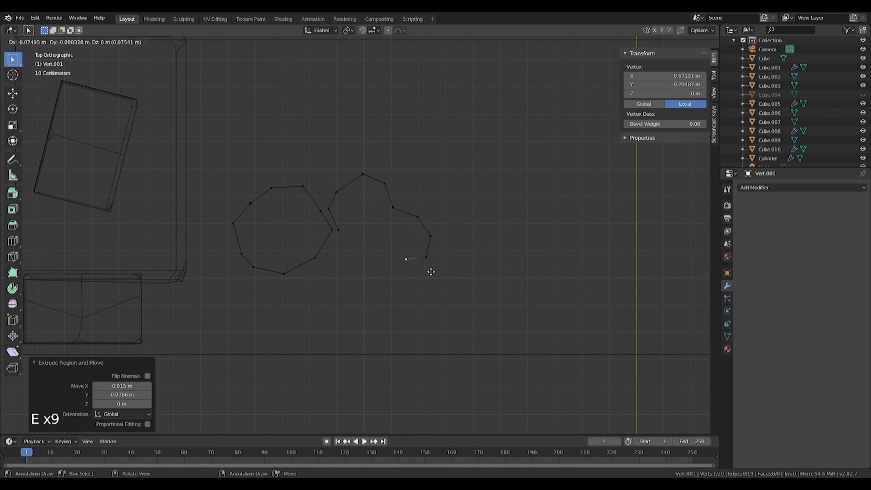
left_click(351, 242)
key("ctrl+z")
- Reposition the second outline's last vertex and join it to the starting vertex with an edge
right_click(342, 232, "shift")
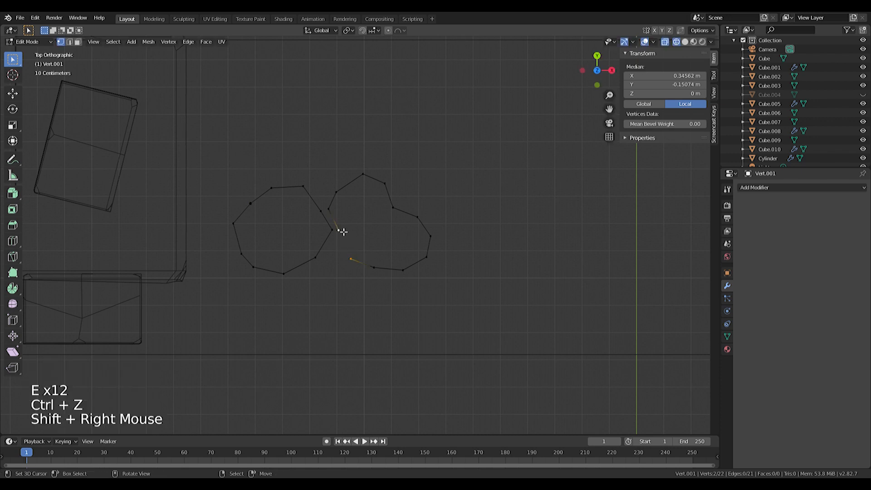
right_click(351, 259)
key("g")
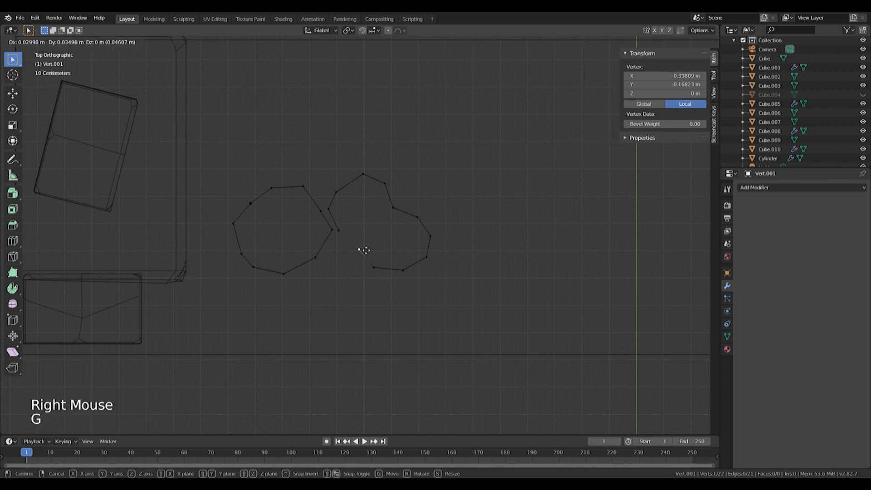
left_click(346, 253)
key("e")
left_click(344, 235)
key("ctrl+z")
right_click(346, 233, "shift")
key("f")
- Duplicate the second outline's notch vertex above it and extrude it up the left side of a third outline
middle_click_drag(384, 223, 362, 249, "shift")
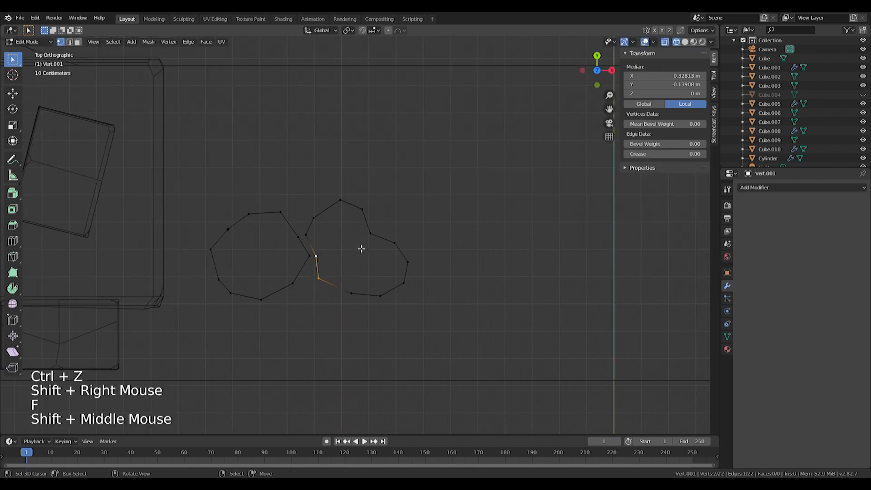
right_click(369, 240)
key("shift+d")
left_click(379, 202)
key("e")
left_click(355, 192)
key("e")
left_click(341, 174)
key("e")
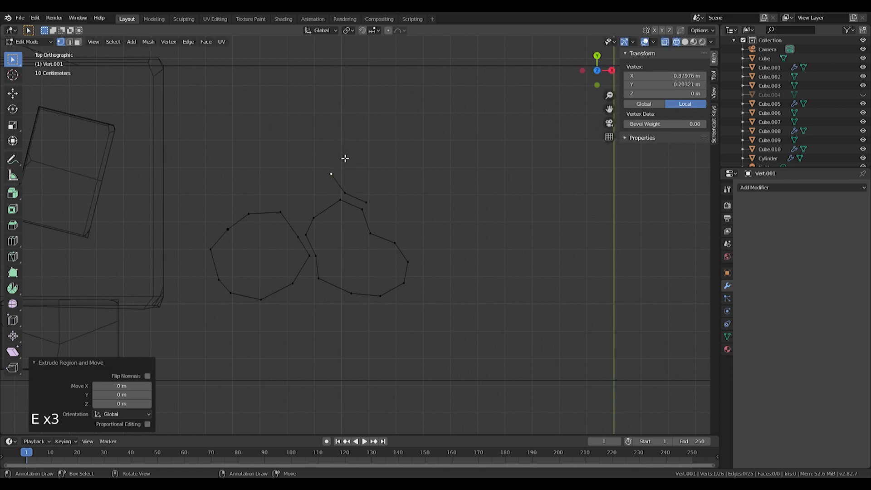
key("g")
left_click(345, 136)
- Extrude the third outline across its top and down to its right side
key("e")
left_click(374, 117)
key("e")
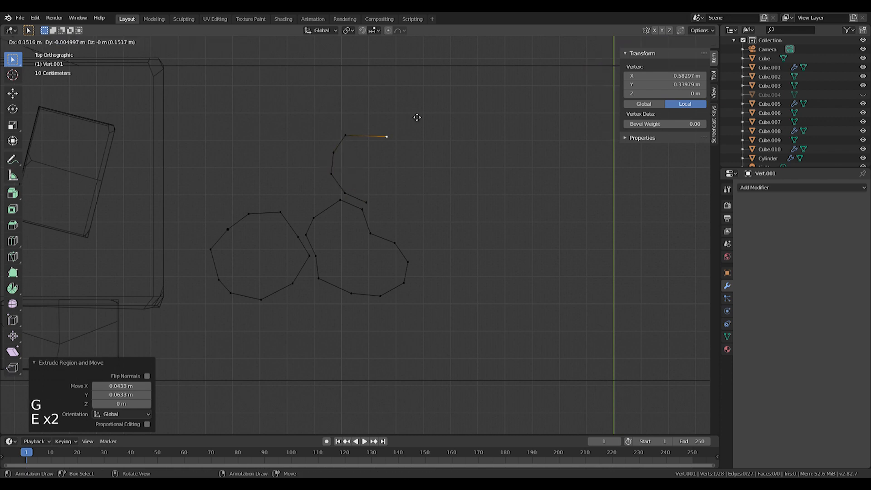
left_click(427, 123)
key("e")
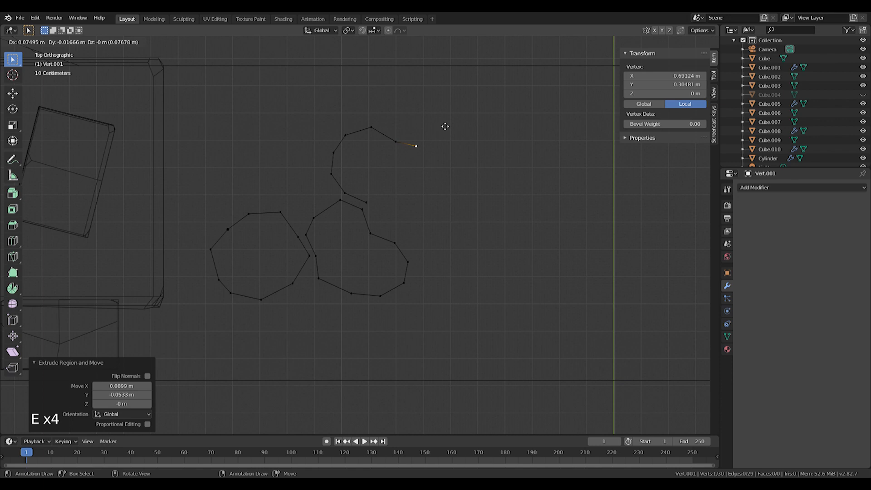
left_click(424, 188)
- Extrude the third outline along its bottom towards the start and close it with an edge
key("e")
left_click(401, 214)
key("e")
left_click(384, 214)
key("e")
right_click(382, 205)
key("ctrl+z")
right_click(369, 200, "shift")
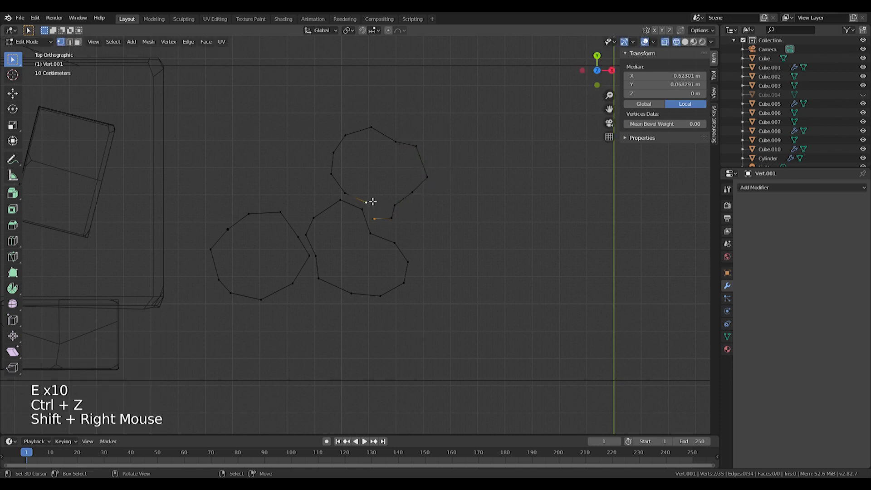
key("f")
- Duplicate the third outline's left vertex to its left and extrude it upward as the fourth outline's right side
middle_click_drag(381, 200, 448, 187, "shift")
right_click(397, 161)
key("shift+s")
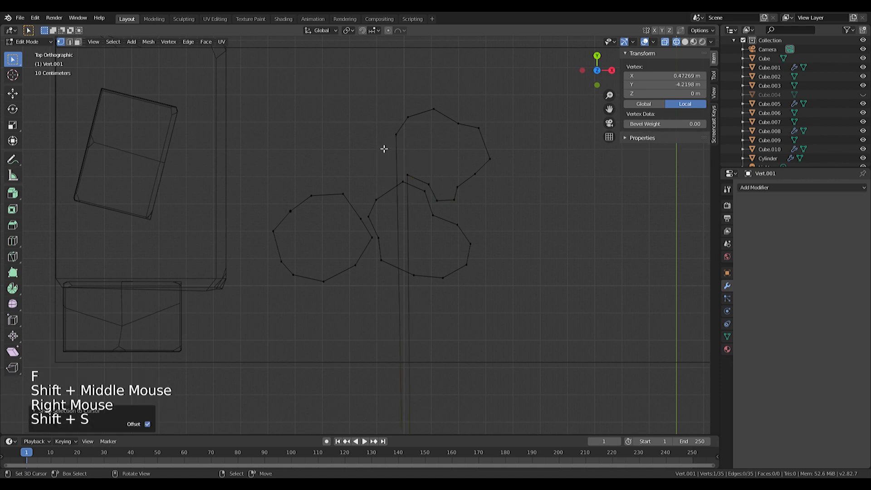
key("ctrl+z")
key("shift+d")
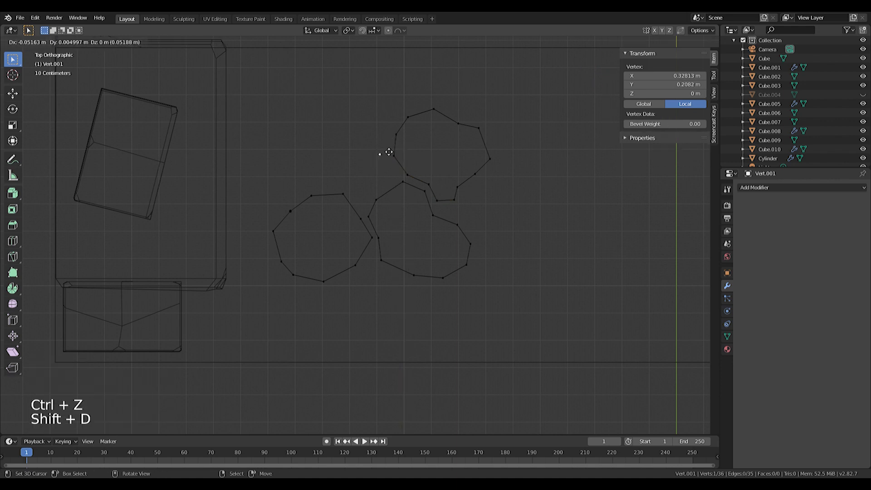
left_click(391, 150)
key("e")
left_click(388, 132)
key("e")
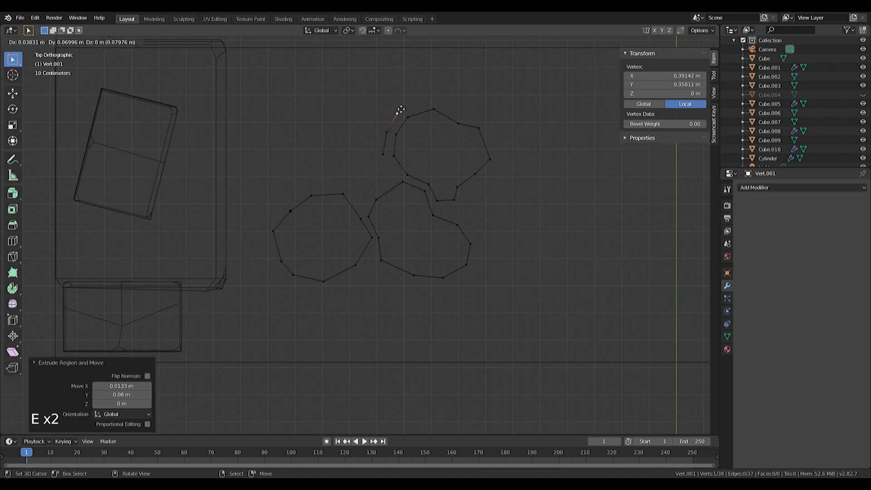
left_click(386, 111)
- Extrude the fourth outline across its top and down its left side
key("e")
left_click(353, 103)
key("e")
left_click(317, 132)
key("e")
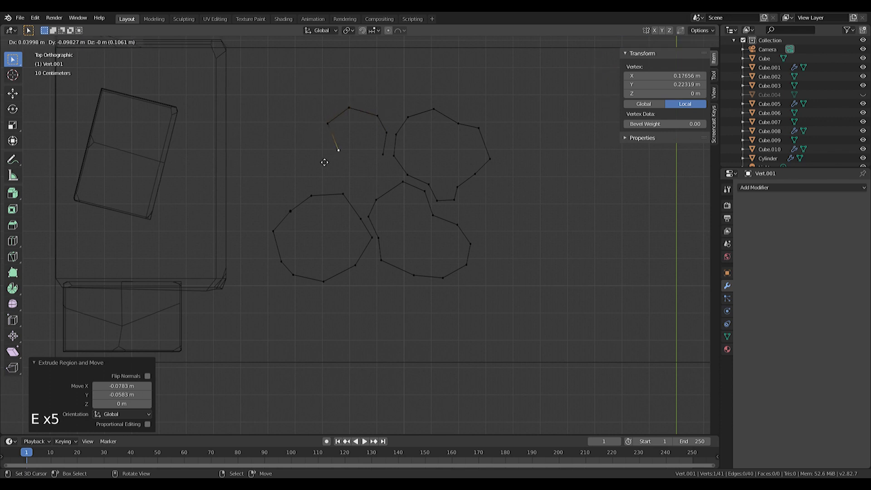
left_click(329, 177)
- Extrude the fourth outline down its left side and along its bottom, and close it with an edge
key("e")
right_click(332, 179)
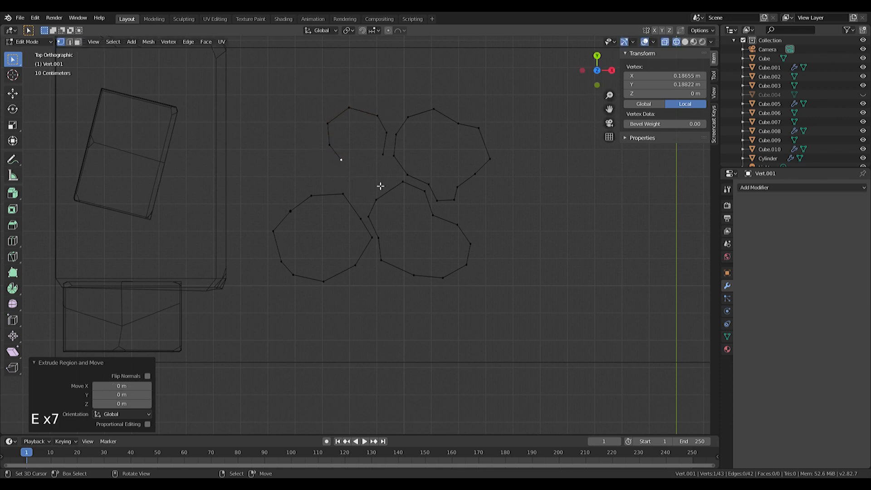
key("g")
left_click(394, 194)
key("e")
left_click(410, 193)
right_click(384, 157, "shift")
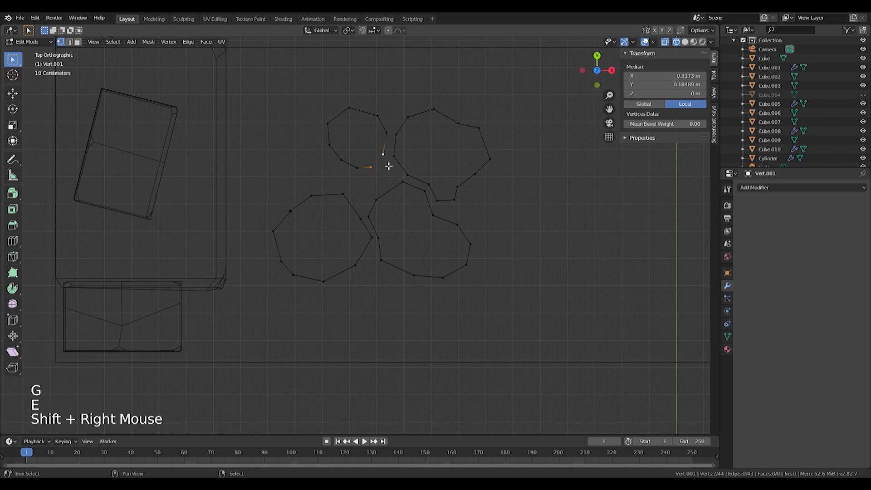
key("f")
- Duplicate the first outline's lower-right vertex below it and extrude the fifth outline leftward under that stone and down its left side
middle_click_drag(359, 268, 399, 171, "shift")
right_click(397, 170)
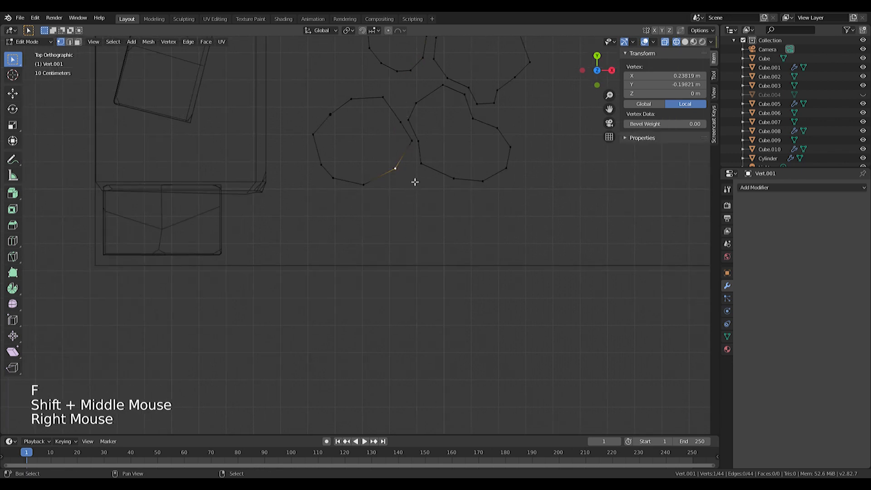
key("shift+d")
left_click(420, 195)
key("e")
left_click(380, 211)
key("e")
left_click(341, 204)
key("e")
left_click(317, 188)
key("e")
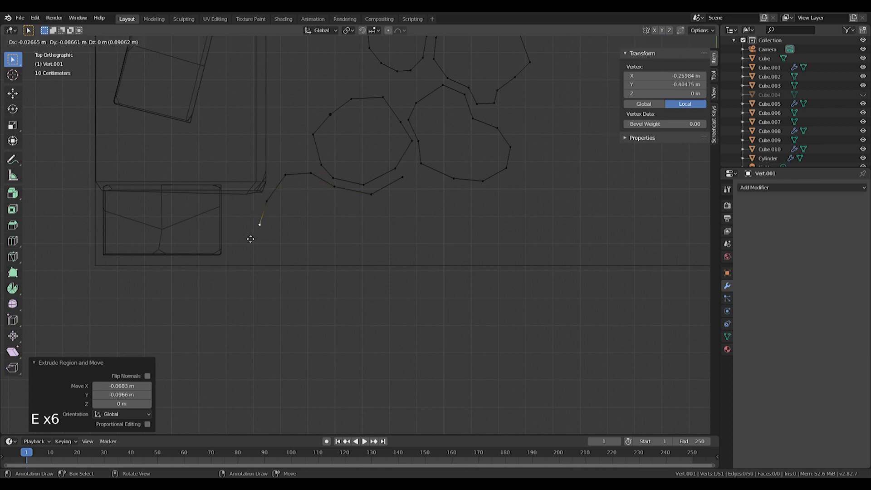
left_click(278, 282)
- Extrude the fifth outline's bottom straight along X near the platform edge and start its right side upward
key("e")
key("x")
left_click(501, 273)
key("e")
left_click(512, 261)
key("e")
left_click(512, 261)
- Extrude the fifth outline's top back under the second outline towards the start and close it with an edge
key("e")
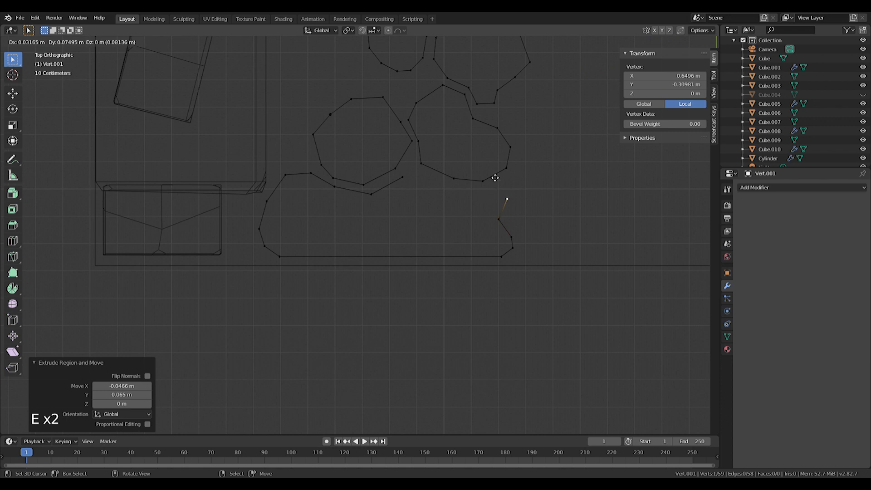
left_click(487, 177)
key("e")
left_click(470, 167)
key("e")
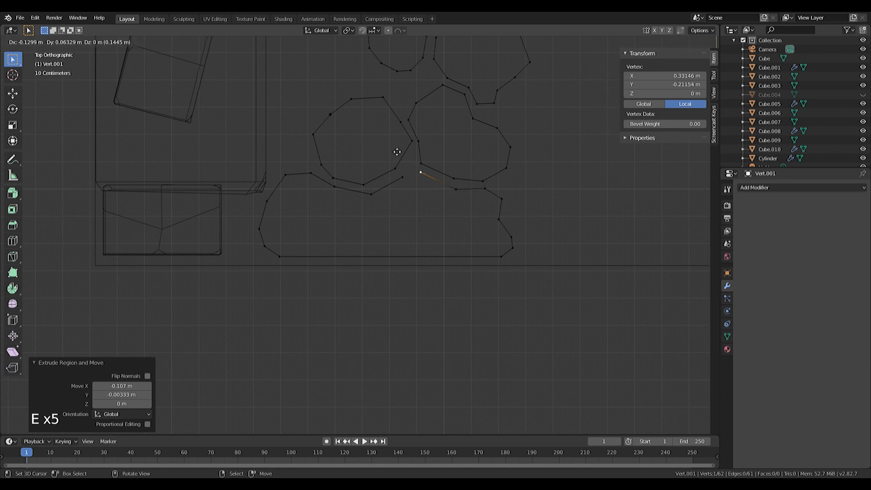
left_click(403, 180)
right_click(401, 180, "shift")
key("f")
- Duplicate the first and second outlines about 1.25 m to the right and rotate the copies about -27.7° around Z
scroll(457, 169, "down", 1, "shift")
middle_click_drag(484, 189, 412, 242, "shift")
scroll(412, 242, "down", 3)
middle_click_drag(340, 275, 338, 274, "shift")
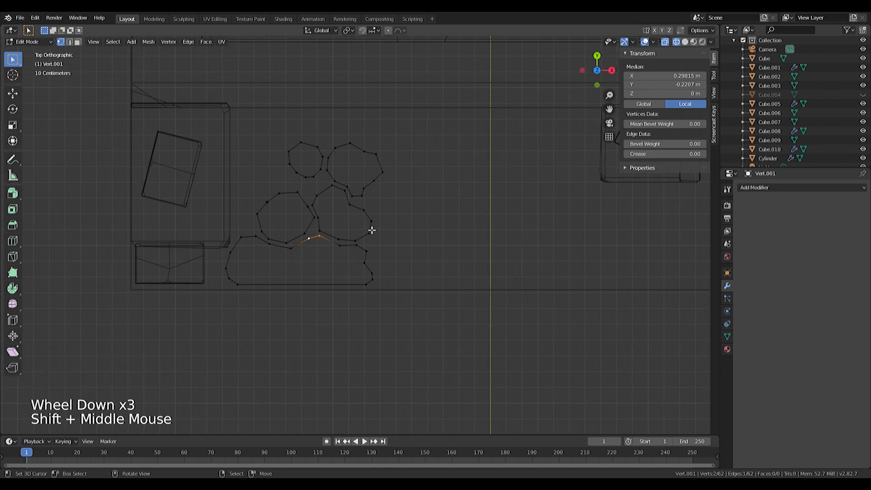
key("a")
key("a")
key("a")
key("l")
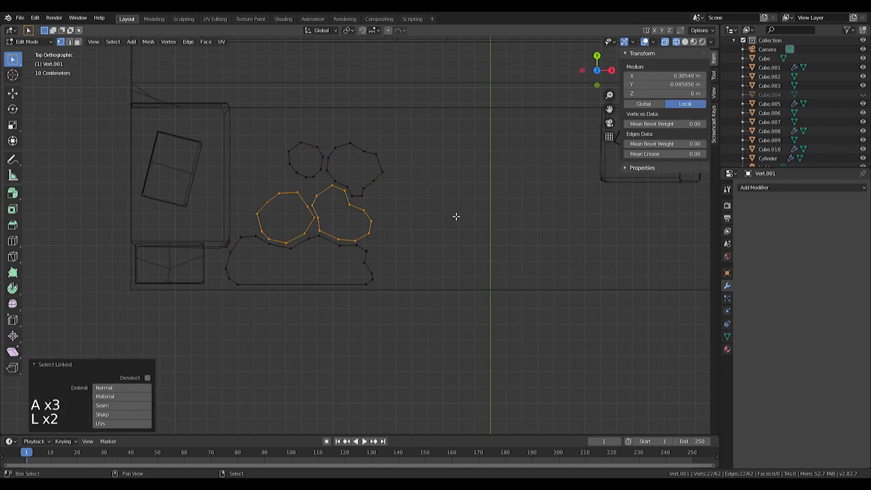
middle_click_drag(454, 216, 363, 228, "shift")
key("shift+d")
left_click(542, 205)
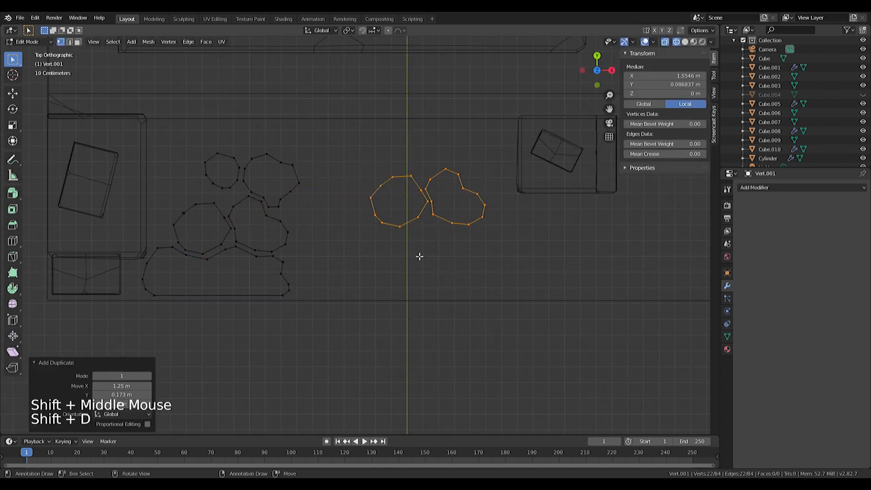
key("r")
left_click(503, 198)
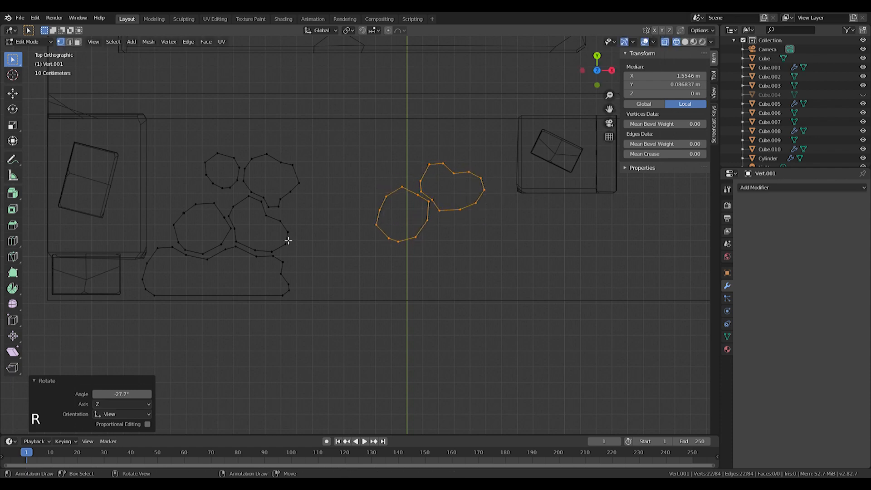
key("l")
middle_click_drag(251, 263, 336, 257)
key("KP_7")
scroll(318, 210, "down", 3)
middle_click_drag(319, 210, 401, 210, "shift")
key("shift+d")
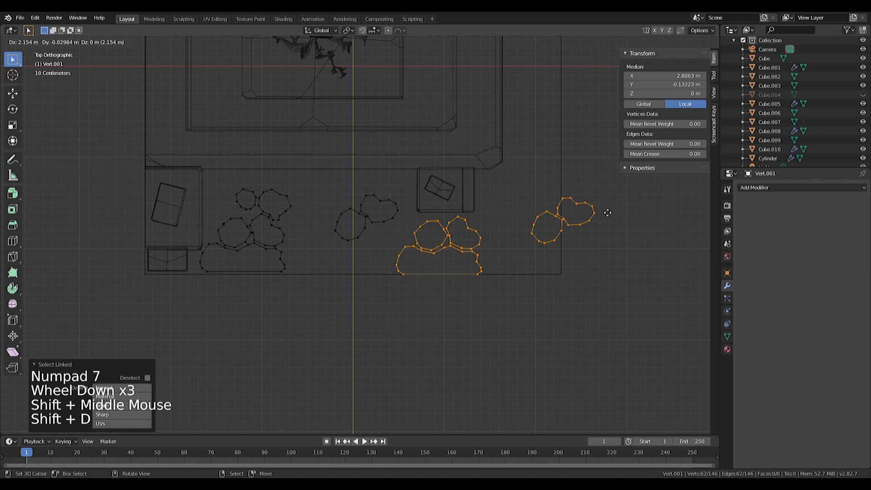
left_click(572, 210)
key("ctrl+z")
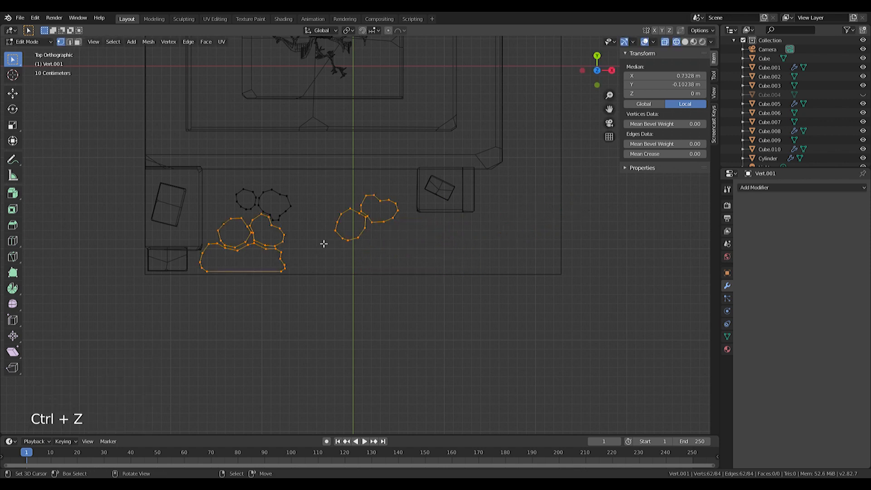
key("v")
key("c")
middle_click_drag(413, 233, 393, 232)
right_click(393, 232)
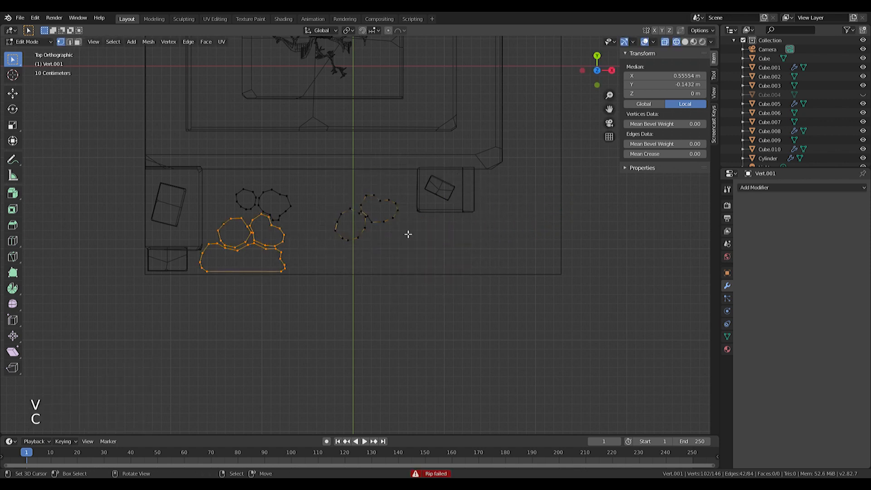
key("ctrl+z")
key("ctrl+z")
key("ctrl+z")
key("g")
right_click(315, 251)
- Duplicate the first, second and fifth outlines about 2.64 m along X and scale the copies to about 0.964 along X
key("a")
key("a")
key("a")
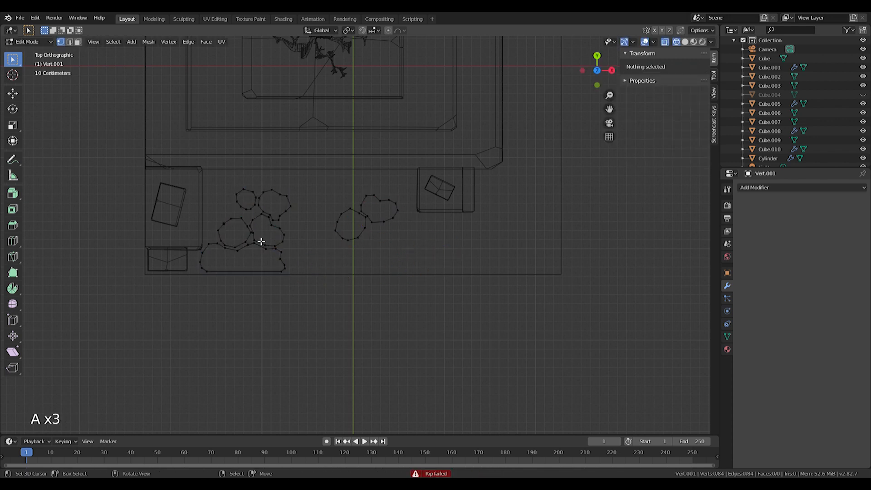
key("l")
key("l")
key("l")
key("shift+d")
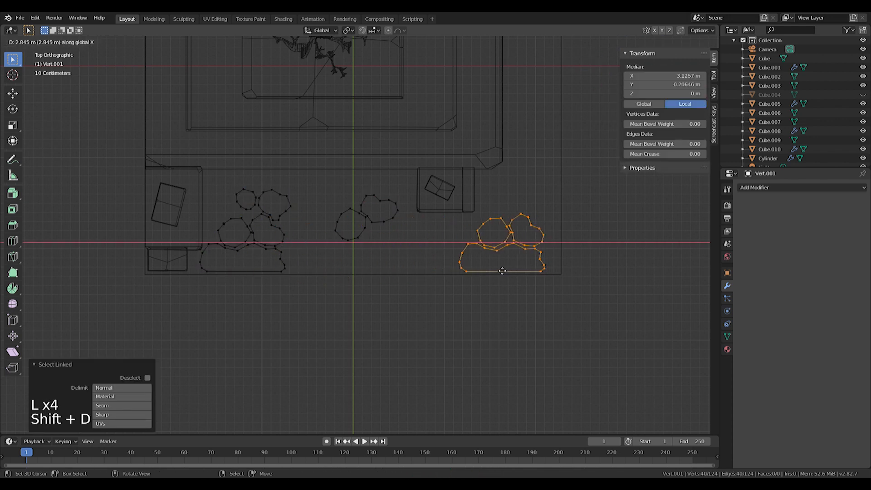
left_click(485, 268)
key("s")
key("x")
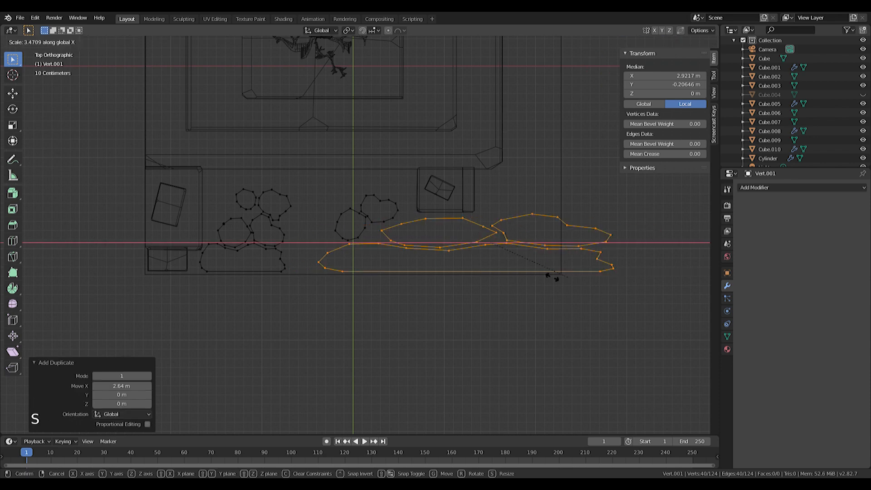
left_click(472, 248)
- Duplicate the right vertex of the copied second outline just beside it and extrude the sixth outline down along that stone
scroll(550, 253, "up", 3)
middle_click_drag(550, 253, 421, 271)
key("KP_7")
middle_click_drag(492, 257, 202, 247, "shift")
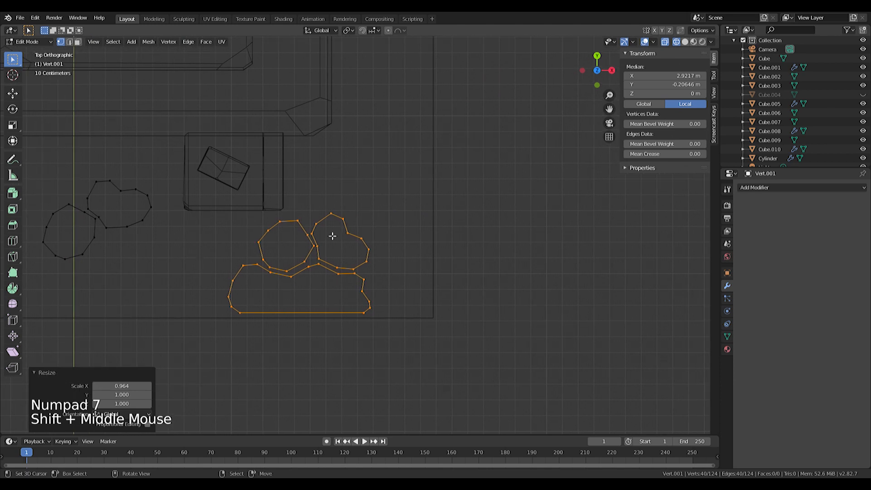
right_click(368, 249)
key("shift+f")
key("shift+d")
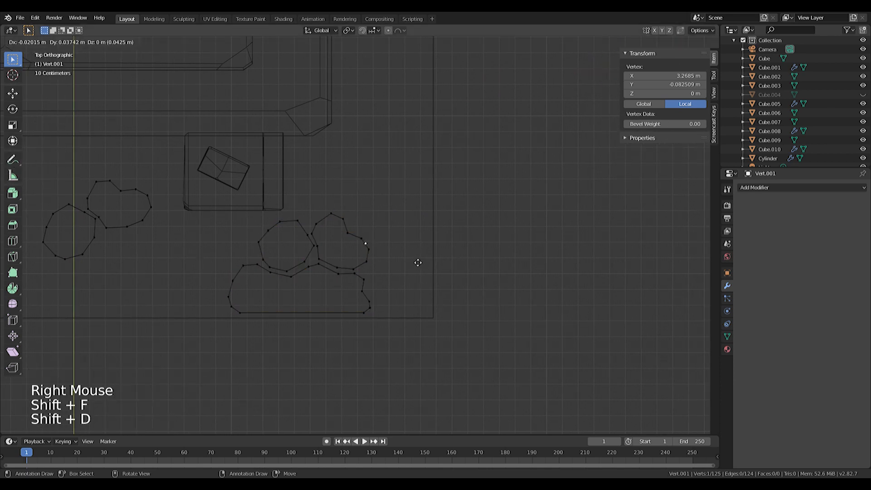
left_click(416, 254)
scroll(415, 259, "up", 3)
middle_click_drag(414, 260, 404, 232, "shift")
key("e")
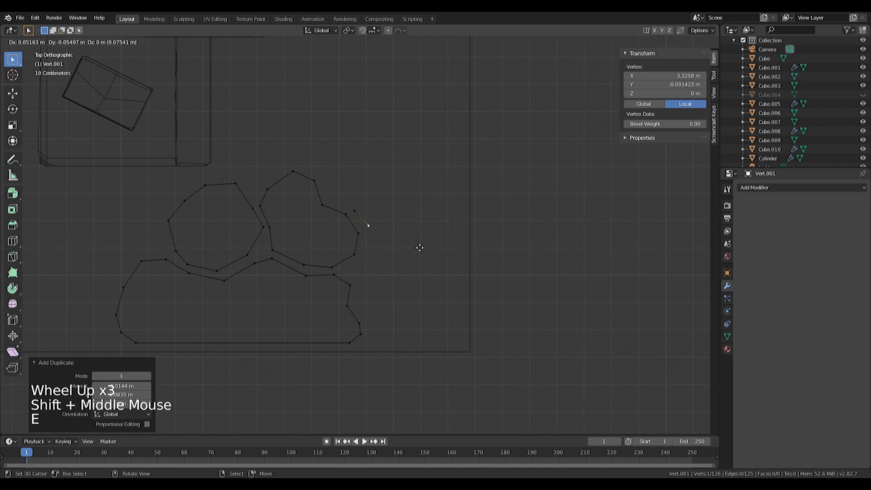
left_click(417, 250)
key("e")
left_click(412, 278)
- Extrude the sixth outline's left side down along the long stone's right end to the platform's front edge
key("e")
left_click(404, 297)
key("e")
left_click(415, 317)
key("e")
left_click(419, 333)
key("e")
left_click(425, 363)
key("e")
left_click(425, 399)
- Extrude the sixth outline's bottom across to the platform corner and its right side straight up along Y
key("e")
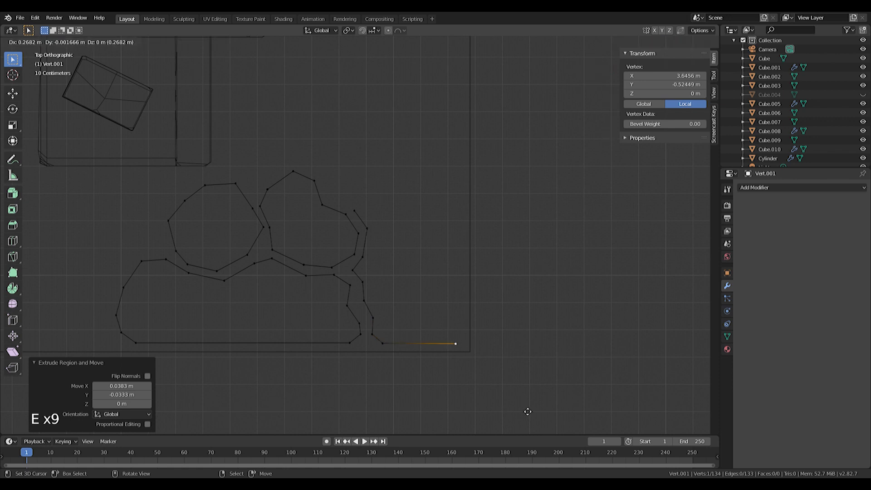
left_click(526, 411)
key("e")
key("y")
left_click(522, 245)
key("e")
key("e")
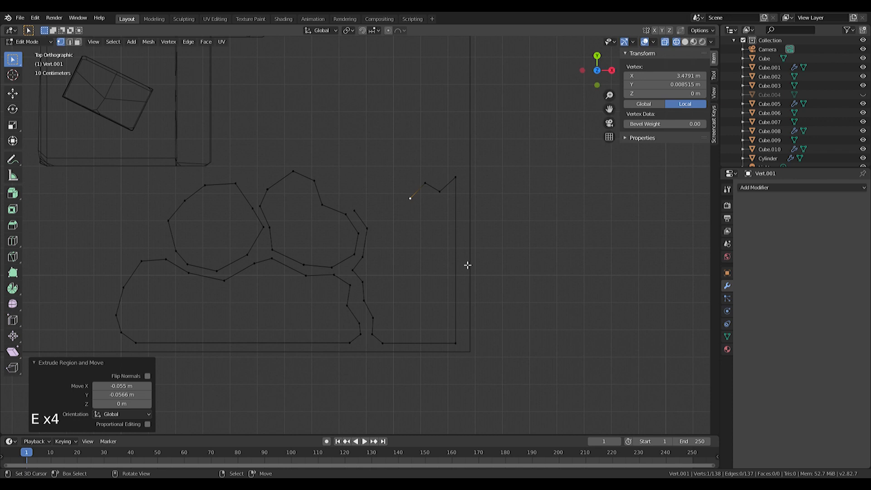
key("ctrl+z")
key("ctrl+z")
key("ctrl+z")
key("ctrl+z")
- Extrude the sixth outline's uneven top leftward to its start and close the outline with an edge
key("e")
left_click(443, 229)
key("e")
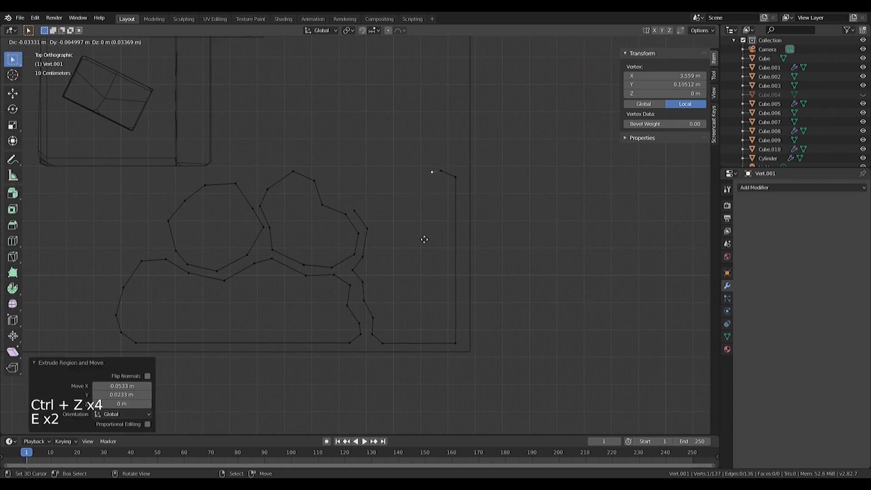
left_click(395, 254)
key("e")
left_click(394, 254)
key("g")
left_click(312, 239)
key("e")
right_click(340, 222)
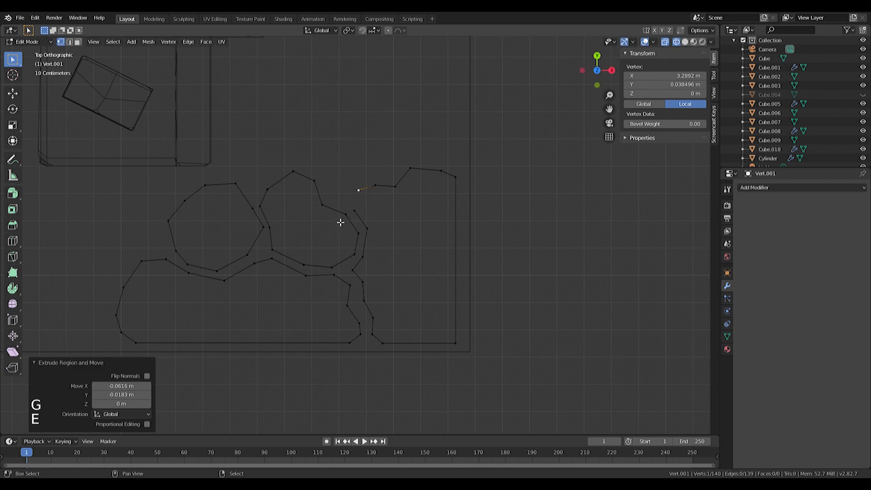
right_click(357, 215, "shift")
key("f")
- Duplicate the third and fourth outlines to the platform's right side, above the corner stones
scroll(399, 187, "down", 5)
middle_click_drag(399, 186, 453, 204, "shift")
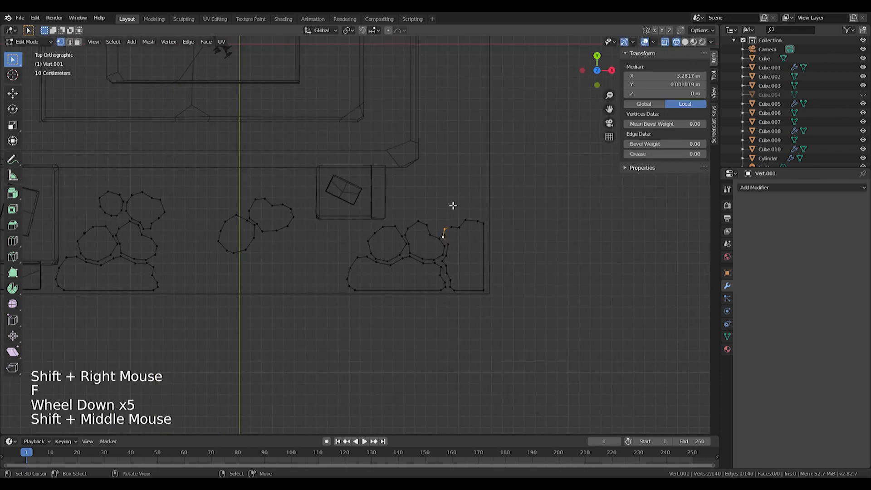
scroll(389, 262, "down", 1)
key("a")
key("a")
key("a")
key("l")
key("l")
key("l")
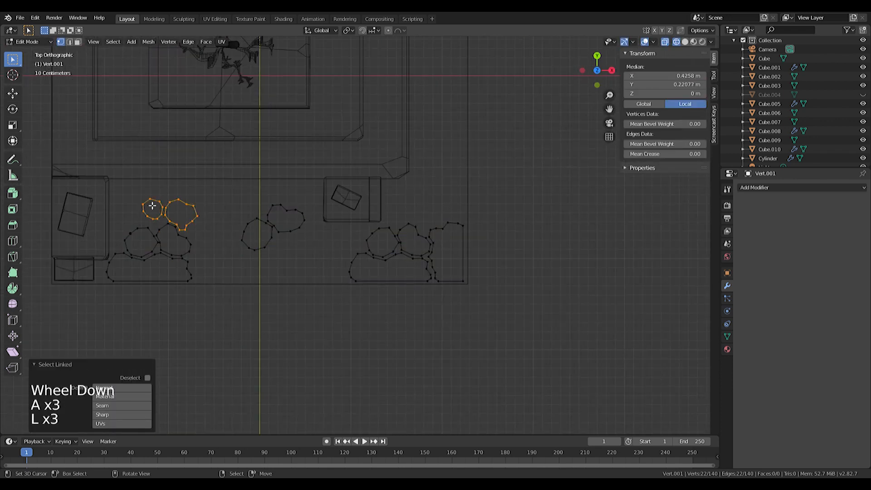
middle_click_drag(188, 208, 156, 258, "shift")
key("shift+d")
left_click(622, 199)
- Rotate the two copied outlines and move them left to fit between the step's corner and the platform's edge
key("r")
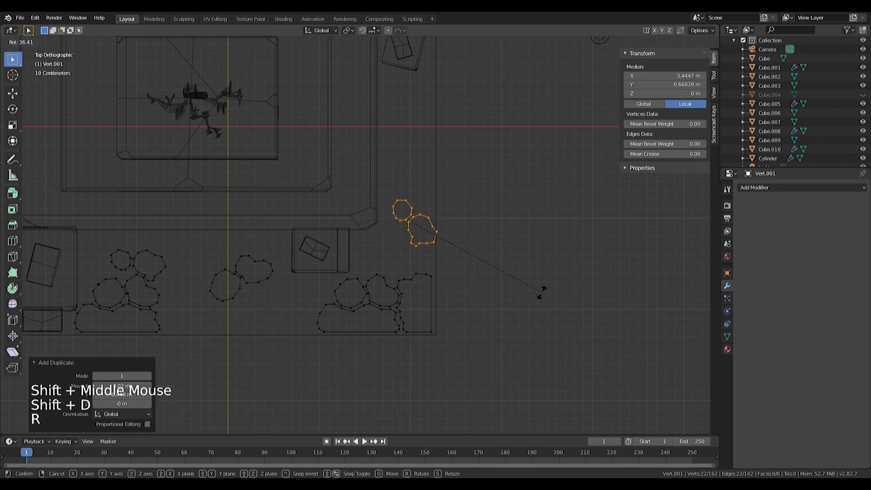
left_click(528, 301)
key("g")
left_click(512, 300)
- Duplicate the three-outline group beside the corner stone up to the platform's right side and rotate the copies -90°
key("a")
key("a")
key("a")
key("a")
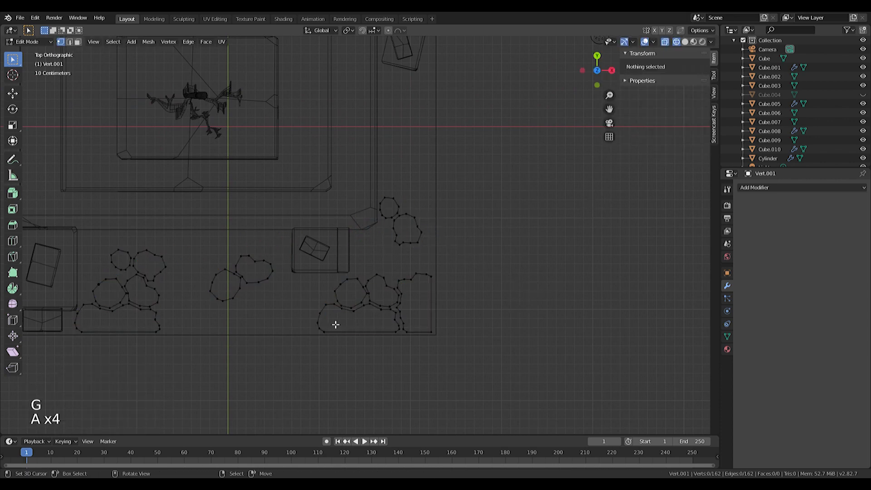
key("l")
key("shift+d")
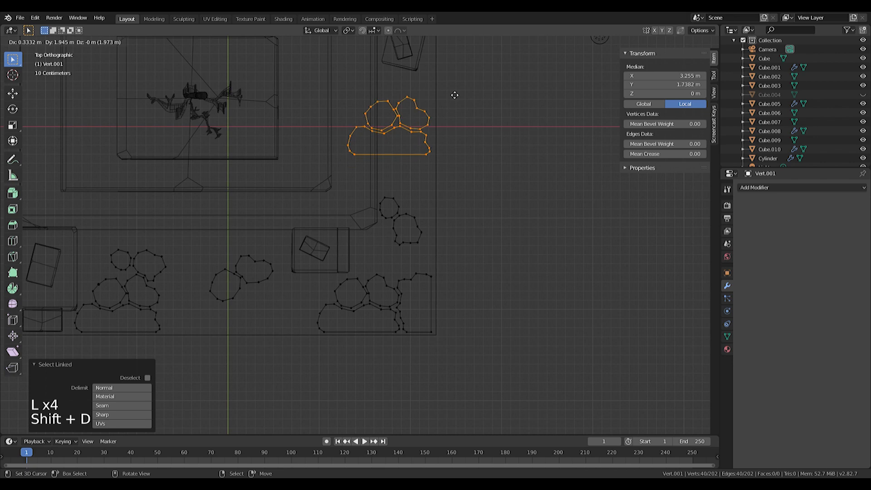
left_click(451, 102)
middle_click_drag(451, 101, 422, 208, "shift")
key("r")
left_click(470, 269)
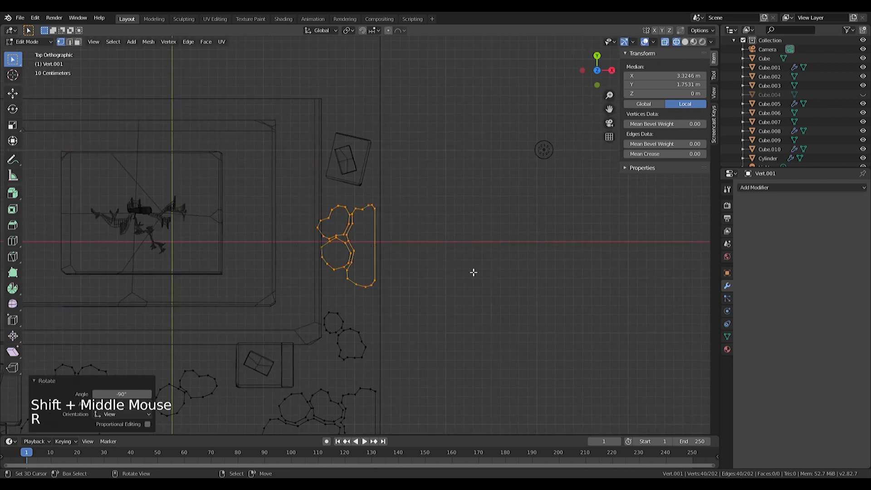
- Scale the rotated three-outline copy and move it into place along the platform's right edge, beside the step
key("g")
left_click(480, 268)
key("s")
left_click(488, 254)
key("g")
left_click(495, 257)
- Select all stone outlines and raise their object about 0.45 m along Z to the top surface of the platform's base
middle_click_drag(496, 257, 387, 306, "shift")
scroll(437, 241, "down", 2)
scroll(391, 208, "down", 1)
scroll(390, 208, "up", 3)
middle_click_drag(391, 209, 407, 221, "shift")
scroll(412, 121, "up", 2)
middle_click_drag(412, 120, 450, 210, "shift")
key("a")
key("Tab")
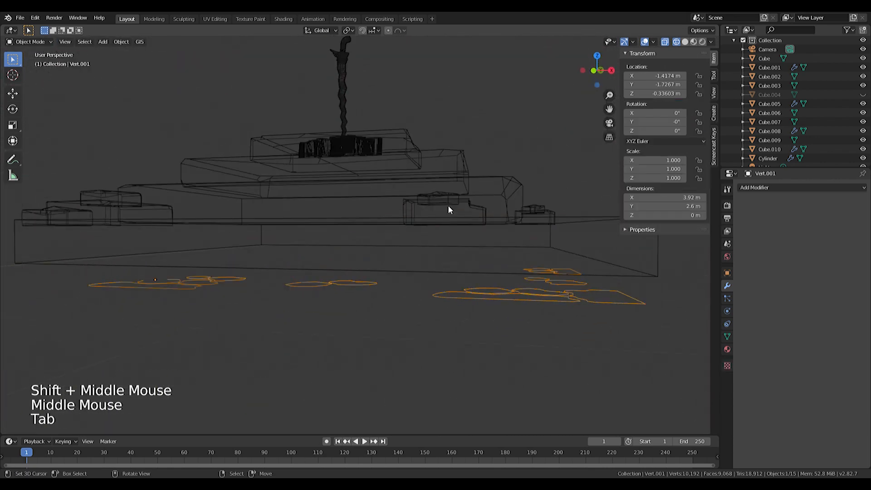
key("g")
key("z")
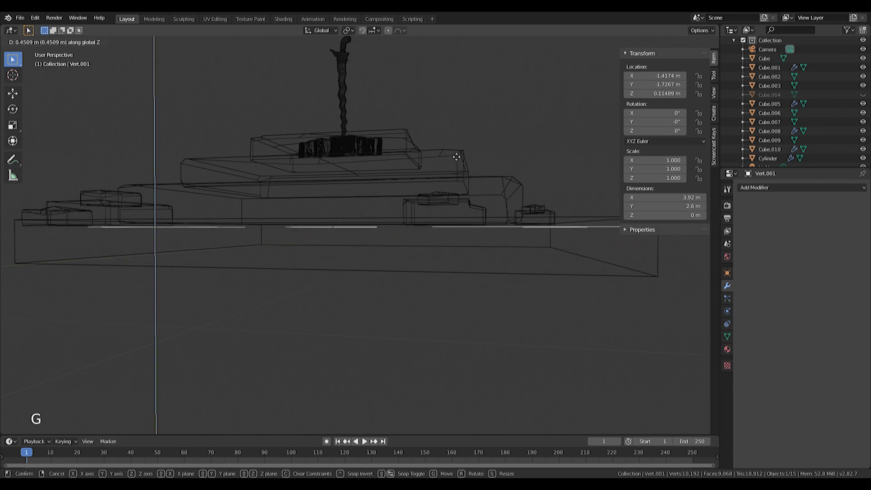
left_click(456, 156)
- Fill all the stone outlines with faces and extrude them upward about 0.056 m
key("KP_1")
middle_click_drag(438, 176, 429, 216)
key("Tab")
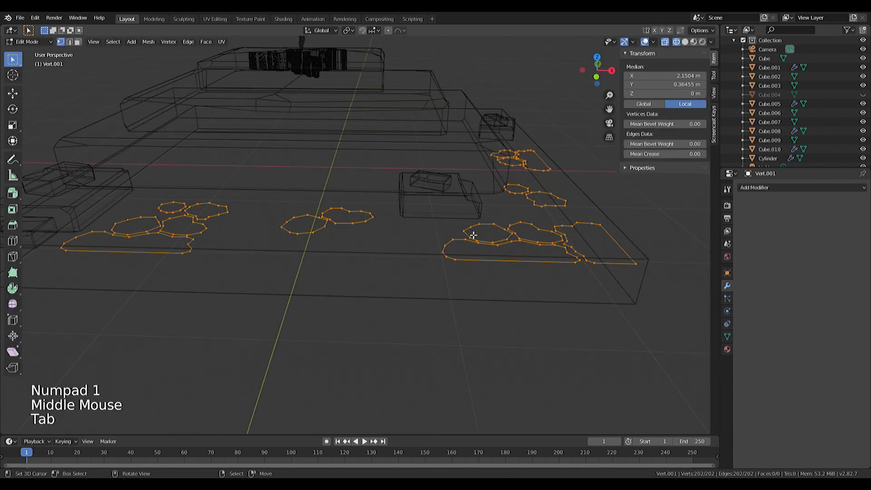
key("f")
key("e")
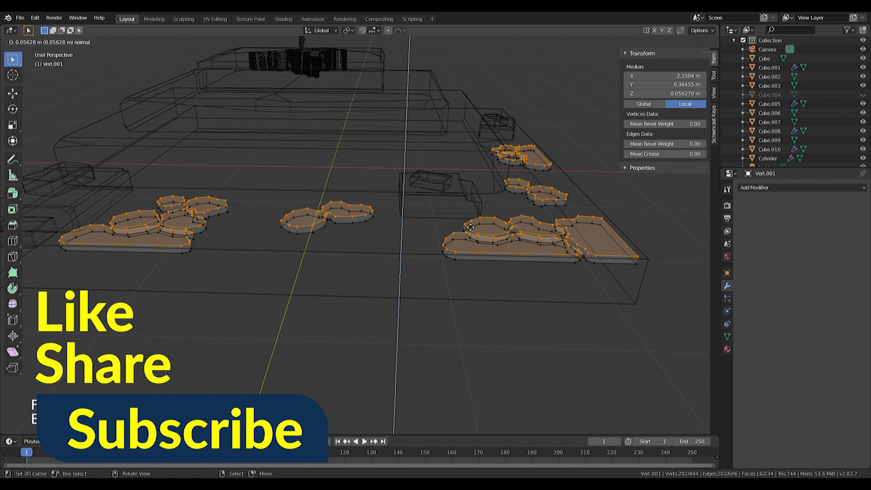
left_click(543, 239)
- Set the pivot point to individual origins and scale each stone's top face to about 0.794
left_click(351, 31)
left_click(355, 60)
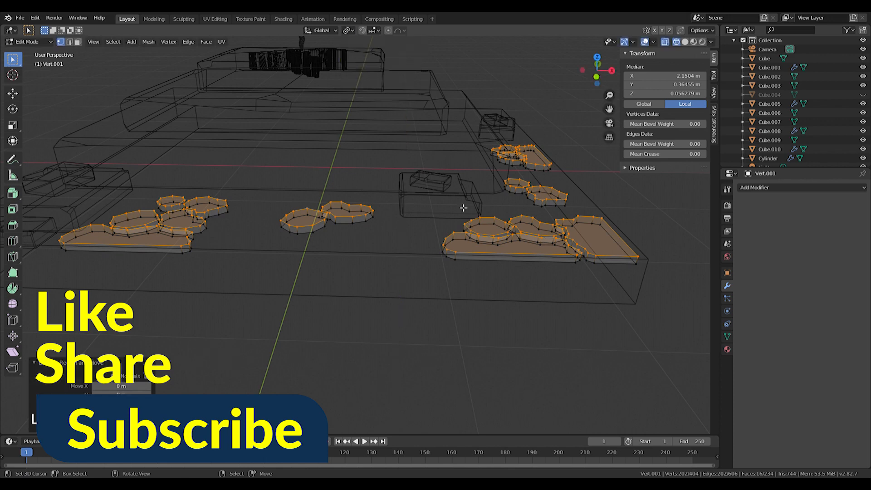
key("s")
left_click(522, 252)
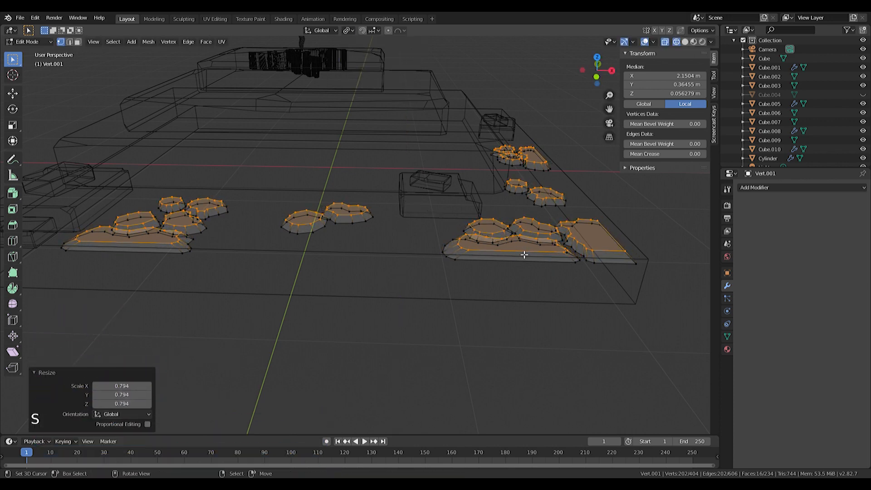
- Bevel the top edges of all stones with an offset of about 0.025 m
key("KP_7")
scroll(522, 253, "up", 3)
middle_click_drag(598, 260, 498, 233, "shift")
key("ctrl+b")
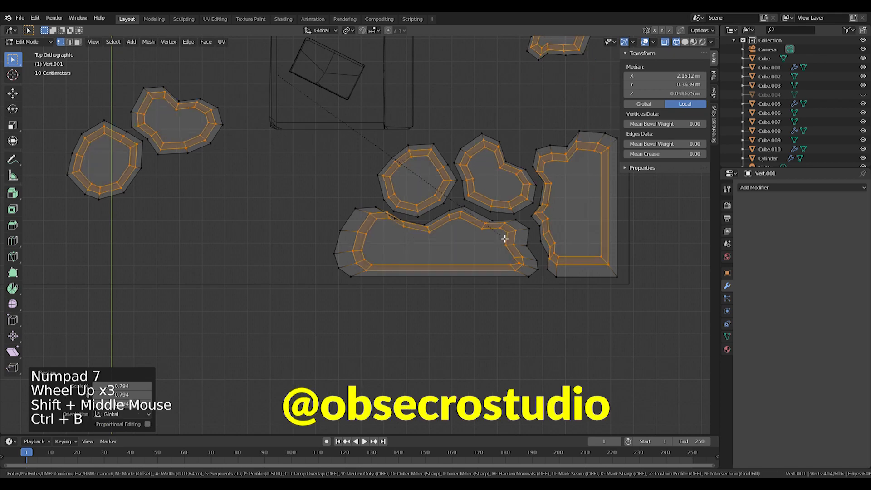
left_click(499, 240)
middle_click_drag(500, 240, 454, 212)
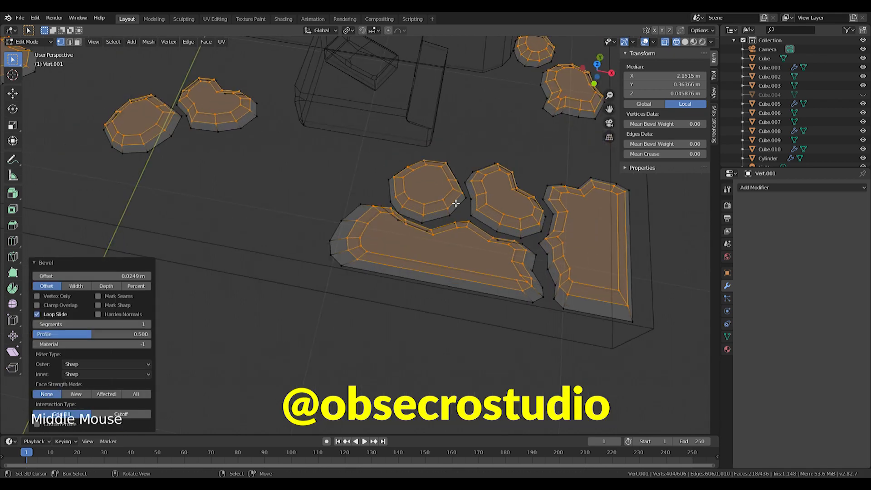
- Shift pairs of top vertices on the two small rounded stones near the platform's corner to vary their shapes
right_click(443, 200)
right_click(448, 209, "shift")
key("g")
right_click(504, 214)
right_click(499, 223, "shift")
key("f")
key("g")
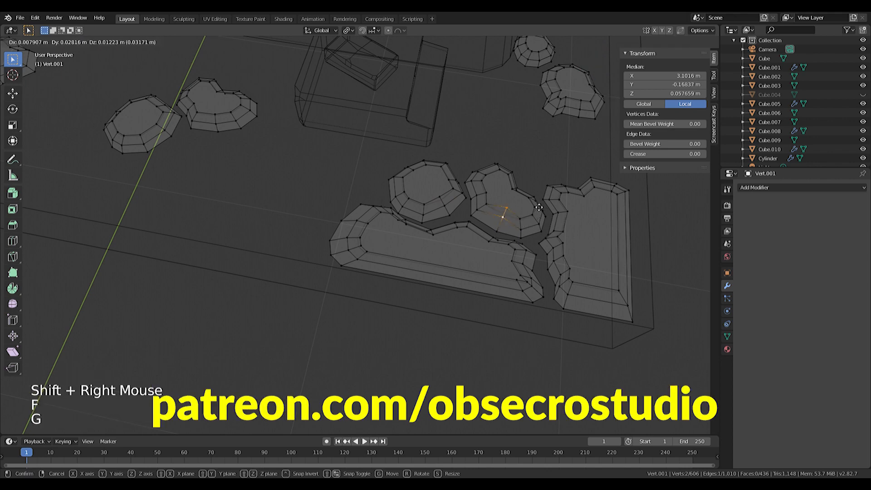
left_click(531, 214)
- Move a pair of vertices on the inner side of the large corner stone's top
middle_click_drag(555, 219, 476, 230, "shift")
right_click(472, 224)
right_click(467, 241, "shift")
key("g")
left_click(472, 237)
- Display the scene in material preview shading and raise the stones object about 0.035 m along Z
key("Tab")
scroll(471, 236, "down", 2)
key("Tab")
mouse_move(435, 260)
middle_mouse_down()
mouse_move(424, 229)
mouse_move(435, 238)
middle_mouse_up()
key("z")
key("Tab")
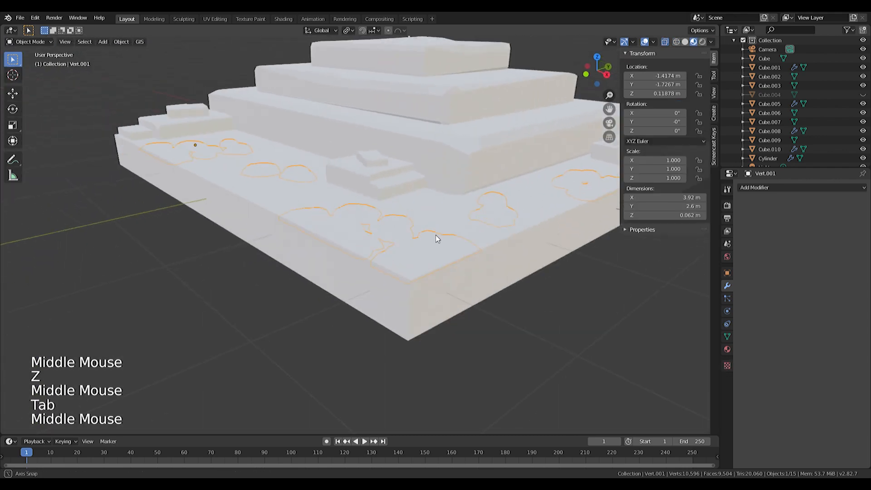
key("g")
key("z")
left_click(440, 196)
- Deselect everything in the camera view and save the file Keris Keramat.blend
middle_click_drag(440, 197, 371, 295)
scroll(420, 249, "down", 5)
scroll(421, 249, "down", 1)
key("KP_0")
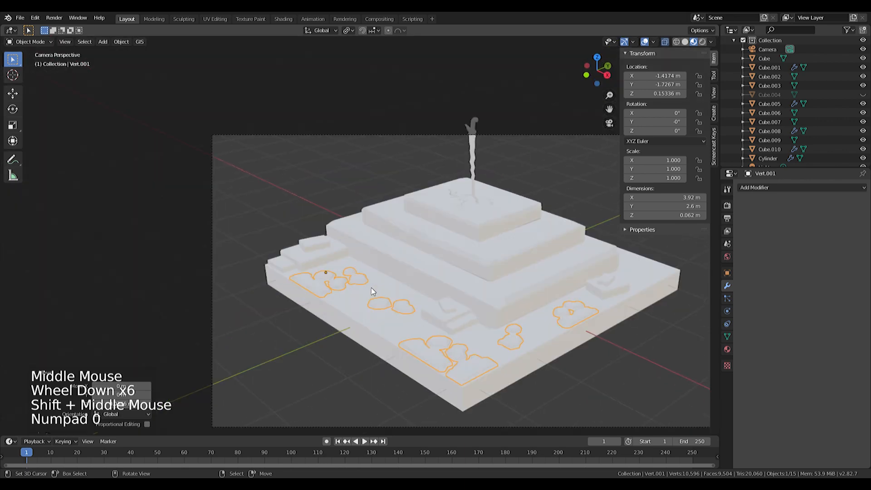
key("a")
key("a")
key("a")
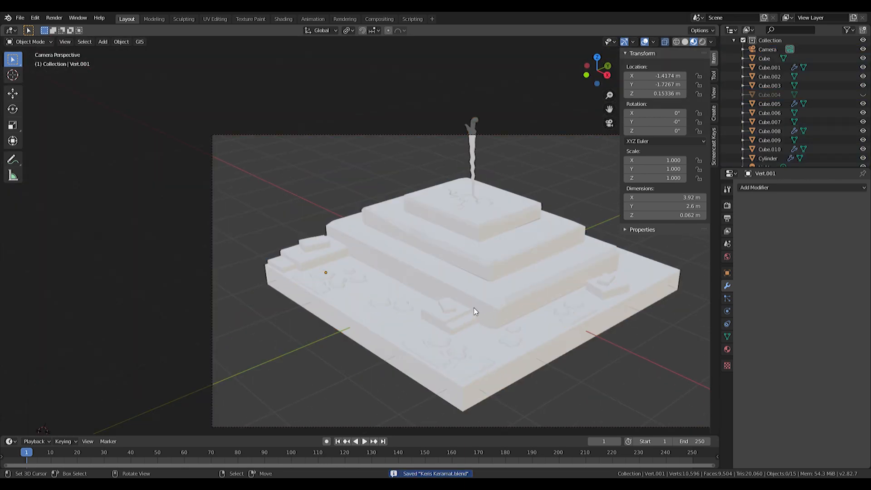
- Examine the finished platform and its stones from above and from several angles
key("KP_7")
scroll(474, 311, "up", 3)
middle_click_drag(474, 311, 440, 303, "shift")
scroll(381, 297, "up", 3)
scroll(380, 298, "down", 5)
middle_click_drag(381, 298, 320, 193, "shift")
scroll(414, 247, "down", 3)
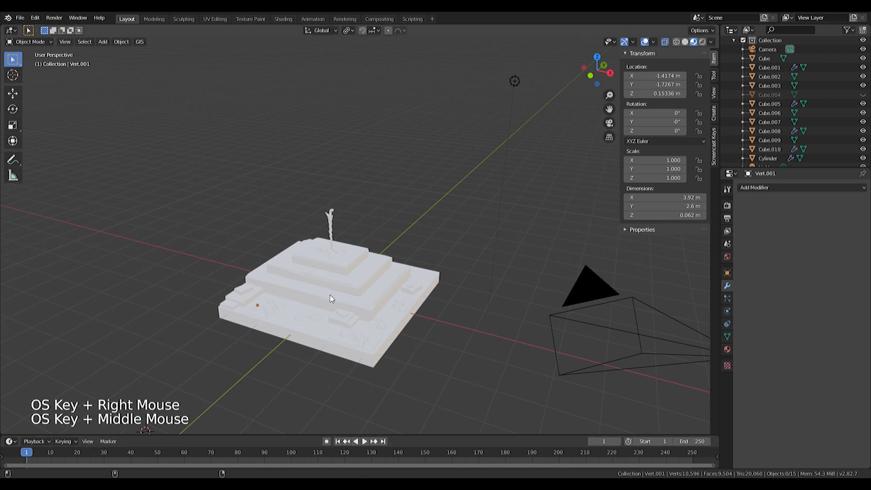
scroll(341, 309, "up", 4)
mouse_move(347, 287)
middle_mouse_down()
mouse_move(341, 309)
mouse_move(355, 278)
middle_mouse_up()
middle_click_drag(355, 277, 414, 202)
scroll(370, 248, "up", 2)
scroll(371, 249, "down", 3)
scroll(371, 249, "down", 4)
- Add a single-vertex mesh at the 3D cursor in front of the platform and switch to the front view
key("shift+a")
mouse_move(414, 203)
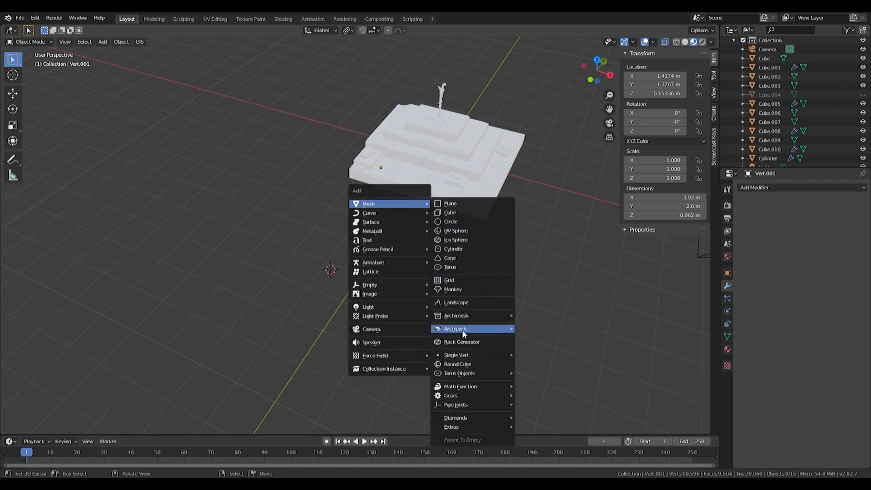
mouse_move(456, 358)
left_click(581, 355)
key("KP_1")
scroll(543, 285, "up", 3)
scroll(542, 285, "up", 2)
middle_click_drag(445, 162, 418, 391, "shift")
- Extrude the vertex upward in five segments to form a crooked trunk ending in a short left-hand branch
key("e")
left_click(428, 327)
key("e")
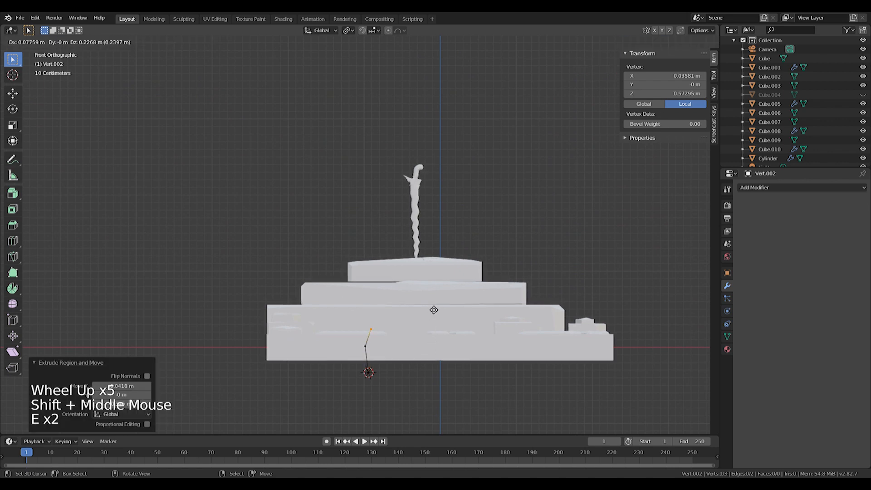
left_click(434, 308)
key("e")
left_click(422, 276)
key("e")
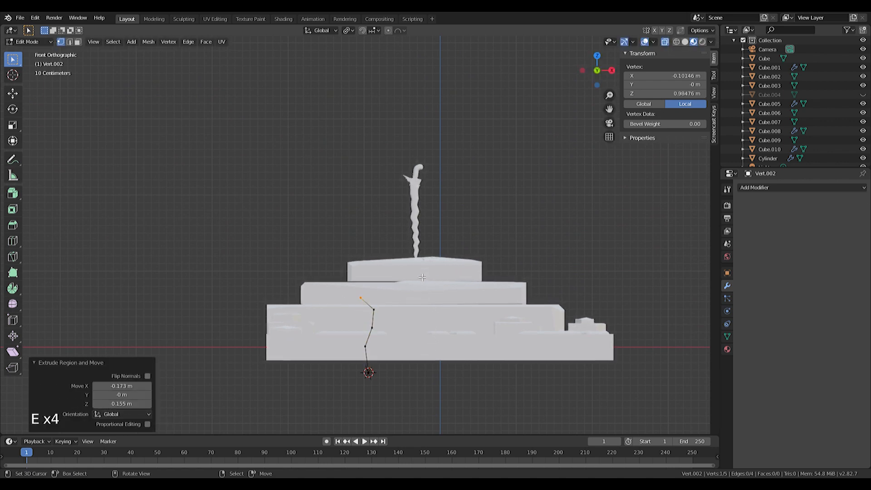
left_click(424, 262)
- Extrude a second twig in two segments up and to the left from the left branch's fork vertex
right_click(361, 298)
key("e")
left_click(346, 291)
key("e")
left_click(335, 271)
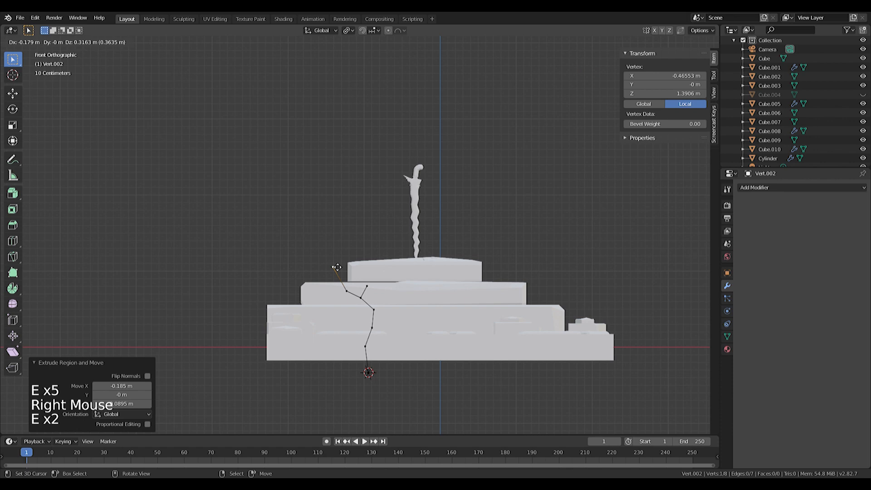
- Extrude a right-hand branch in two segments from the top of the trunk and add an upward twig at its end
right_click(374, 309)
key("e")
left_click(385, 302)
key("e")
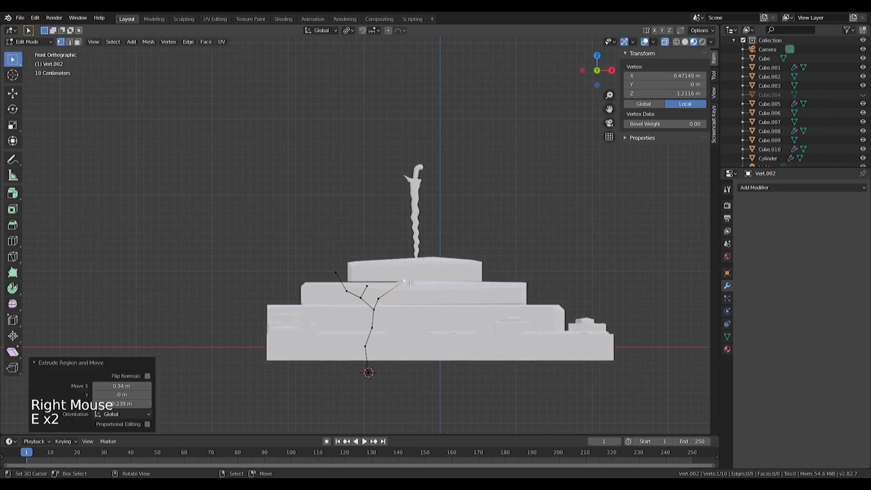
right_click(403, 287)
key("e")
left_click(403, 270)
- Extrude a second twig from the end of the right branch and move its tip outward to the right
right_click(411, 280)
key("e")
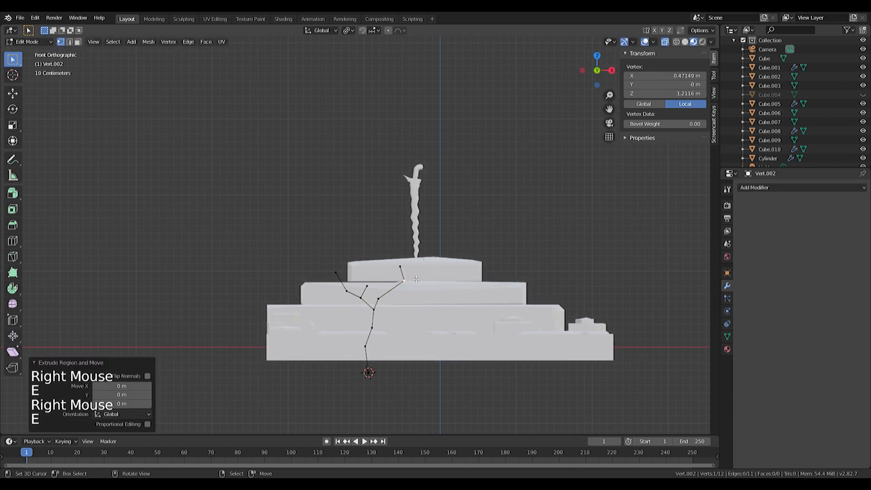
key("h")
key("ctrl+z")
key("g")
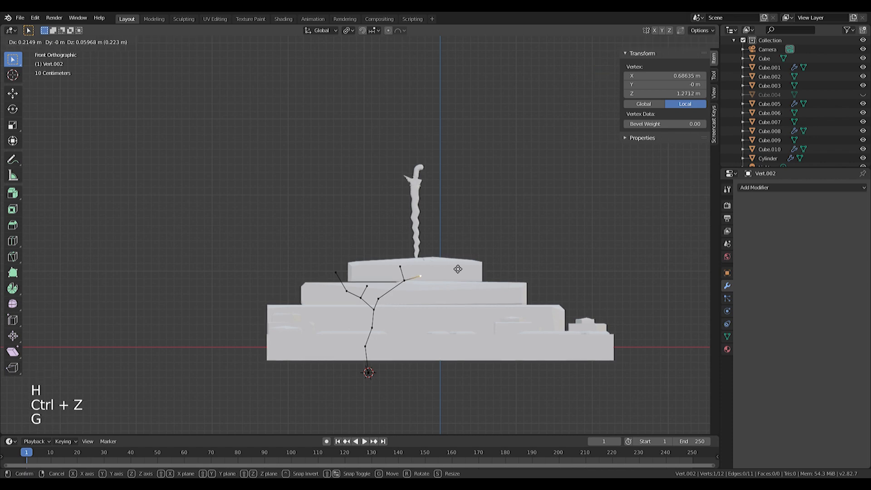
left_click(463, 268)
- Extrude a short side twig from a middle vertex of the trunk
scroll(464, 268, "up", 2)
scroll(463, 268, "down", 1)
scroll(464, 268, "up", 1)
middle_click_drag(463, 268, 426, 291)
key("KP_Decimal")
scroll(240, 313, "down", 5)
middle_click_drag(240, 313, 412, 254, "shift")
scroll(412, 255, "down", 11)
right_click(311, 284)
middle_click_drag(311, 283, 370, 330)
right_click(348, 335)
key("e")
left_click(331, 307)
middle_click_drag(331, 307, 334, 326)
- Move the right branch's joints and twig tips out of the flat plane to give the branch depth
key("a")
right_click(333, 218)
middle_click_drag(334, 218, 368, 277)
key("g")
left_click(396, 239)
right_click(370, 215)
key("g")
left_click(394, 211)
right_click(384, 181)
key("g")
left_click(422, 183)
right_click(387, 254)
key("g")
left_click(362, 234)
- Move the left branch's joints and twig tips out of the flat plane, pulling its outermost tip forward
key("g")
left_click(328, 158)
right_click(334, 151)
key("g")
left_click(341, 146)
right_click(327, 127)
key("g")
left_click(311, 128)
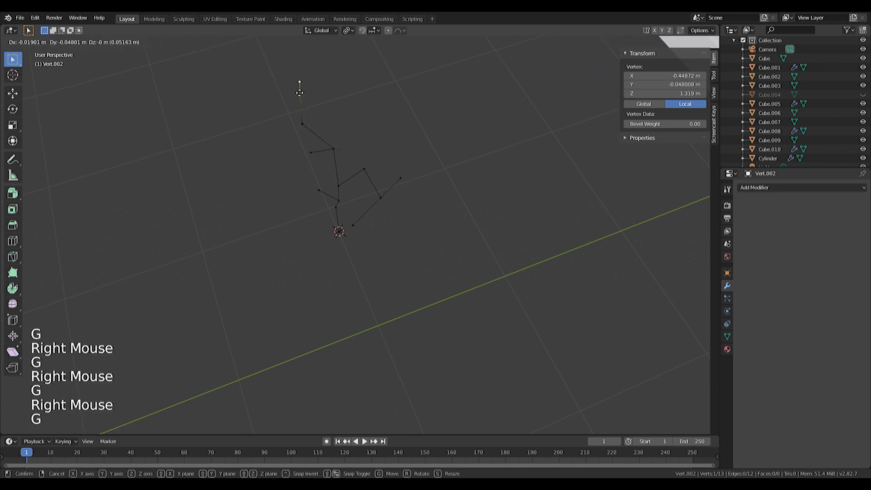
left_click(278, 138)
middle_click_drag(278, 140, 350, 146)
key("g")
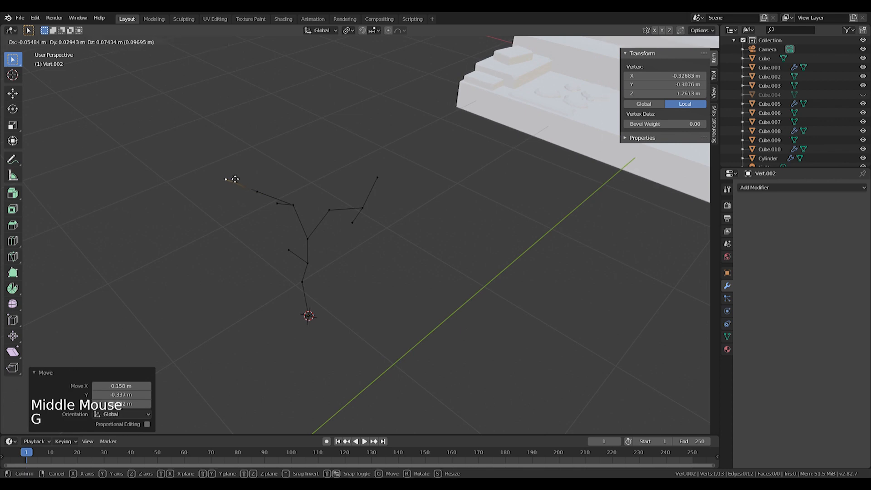
middle_click_drag(231, 179, 278, 188)
- Add a Skin modifier to the tree skeleton and shrink the skin radius of all vertices to about 0.095
key("a")
key("ctrl+a")
left_click(753, 187)
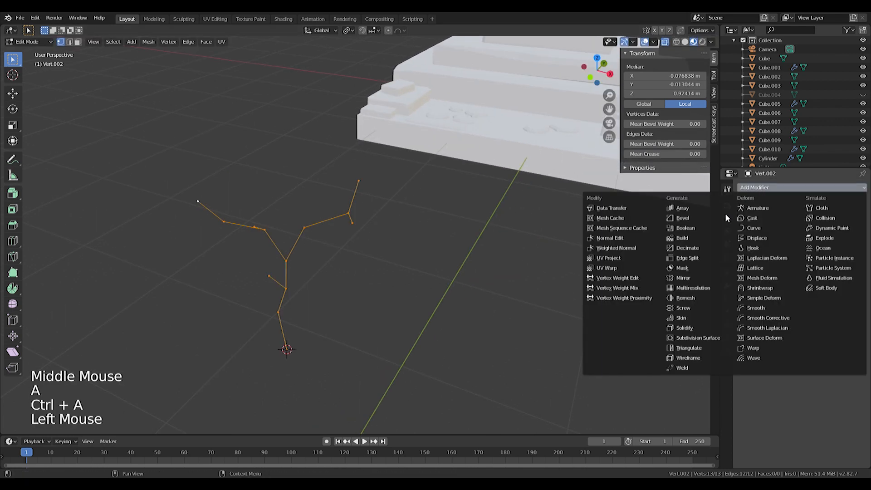
left_click(753, 187)
left_click(681, 319)
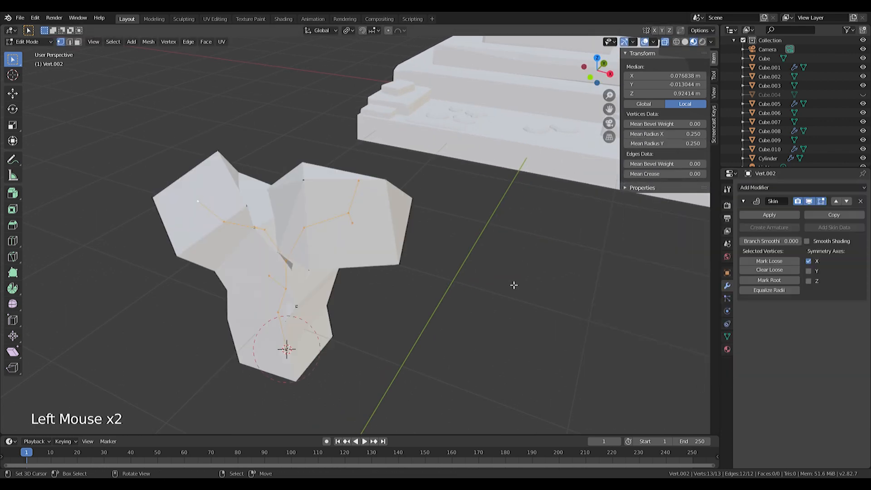
key("ctrl+a")
left_click(368, 241)
- Shrink the skin radius of the right branch's two twig tips
right_click(352, 222)
right_click(362, 181, "shift")
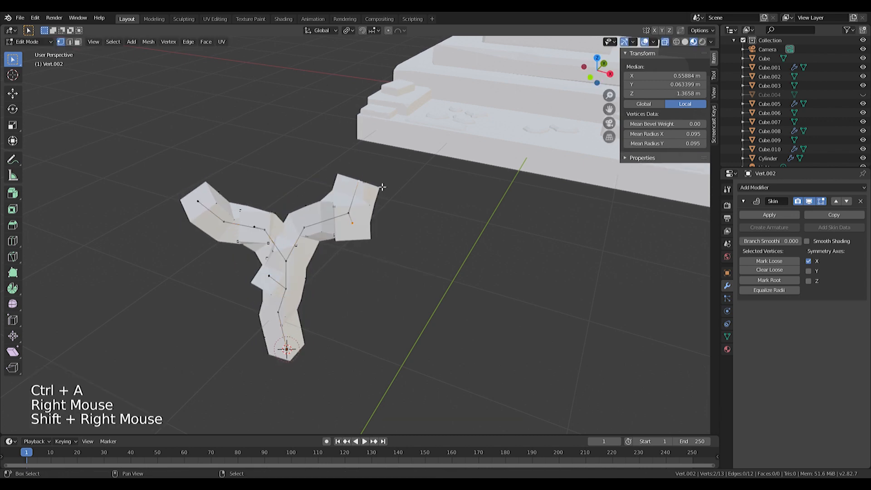
key("ctrl+a")
left_click(390, 198)
- Thin the skin at the right branch's two joints, reducing the twig fork's joint to a radius of about 0.038
right_click(305, 227)
right_click(349, 214, "shift")
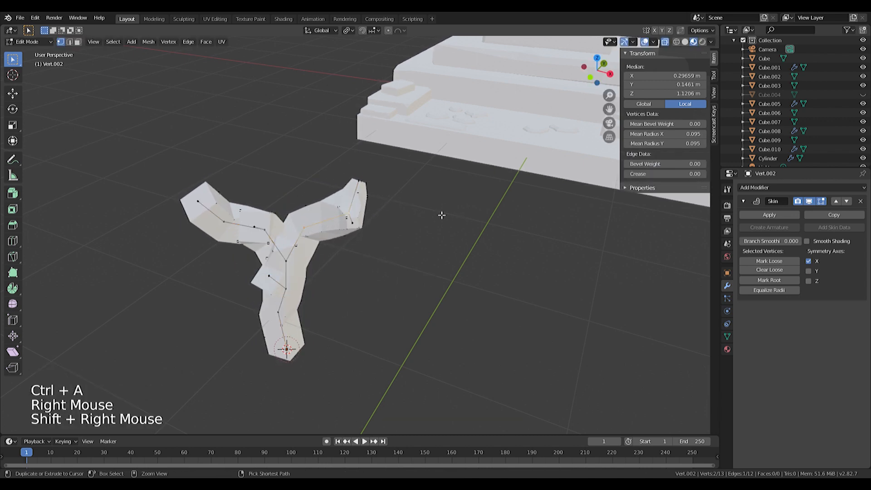
key("ctrl+a")
left_click(398, 208)
right_click(349, 213)
key("ctrl+a")
left_click(390, 214)
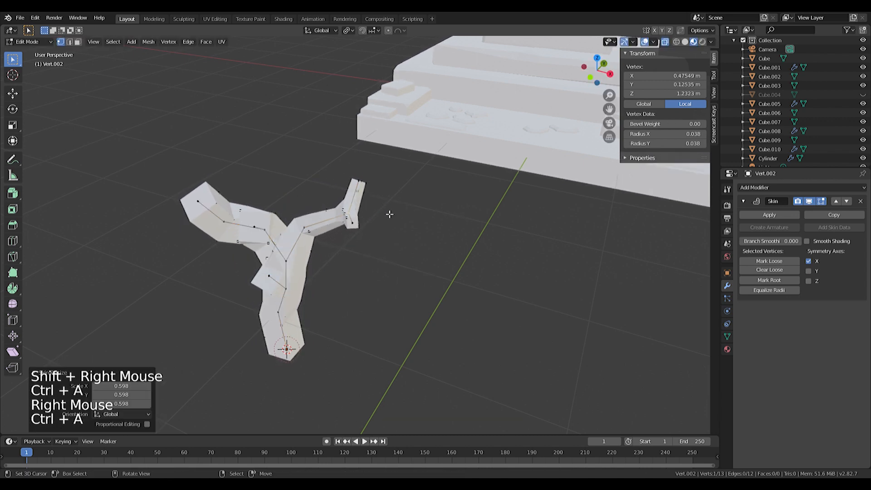
- Shrink the skin at the left branch's outer tip and at its side twig tip
key("ctrl+a")
left_click(217, 210)
middle_click_drag(220, 223, 295, 206)
right_click(244, 257)
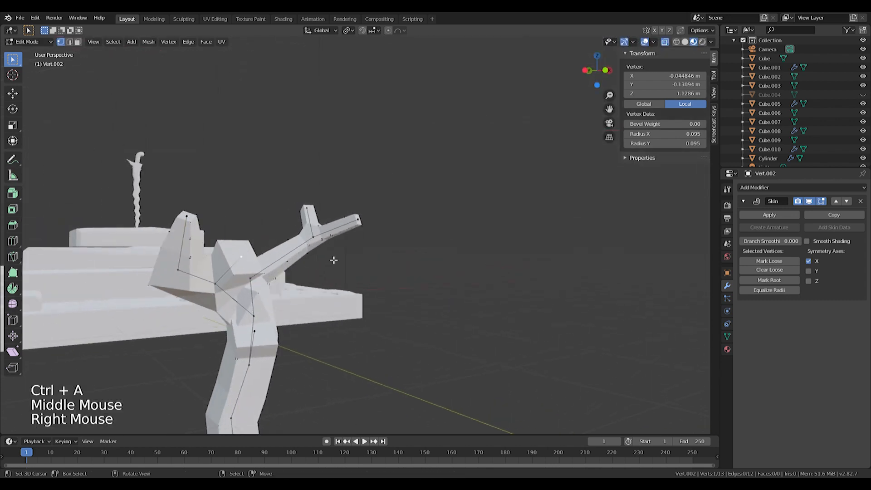
key("ctrl+a")
left_click(272, 254)
- Thin the skin at the left branch's two joints and slim its outer end further
right_click(215, 284)
right_click(177, 269, "shift")
key("ctrl+a")
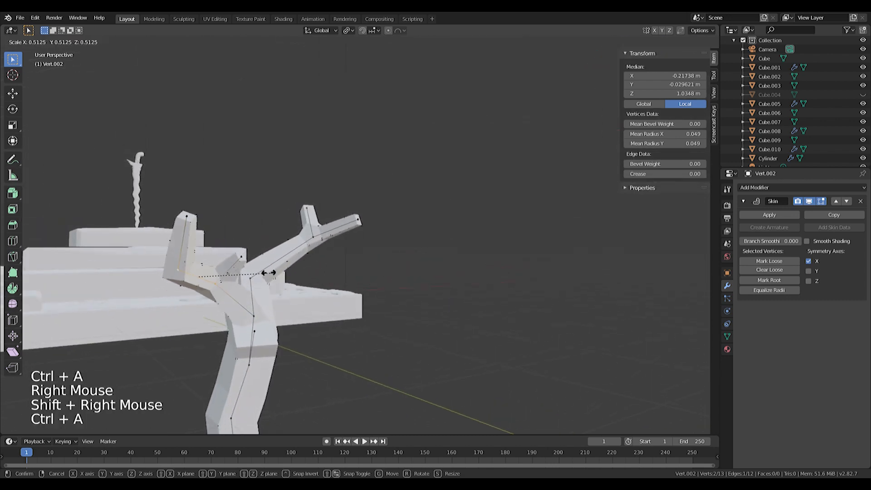
left_click(267, 273)
right_click(179, 270)
key("ctrl+a")
left_click(213, 266)
middle_click_drag(213, 265, 184, 260)
right_click(169, 220)
key("ctrl+a")
left_click(212, 226)
- Shrink the skin at the trunk's main fork to a radius of about 0.054 and slim the trunk's side twig
right_click(253, 314)
key("ctrl+a")
left_click(292, 317)
middle_click_drag(292, 316, 262, 312)
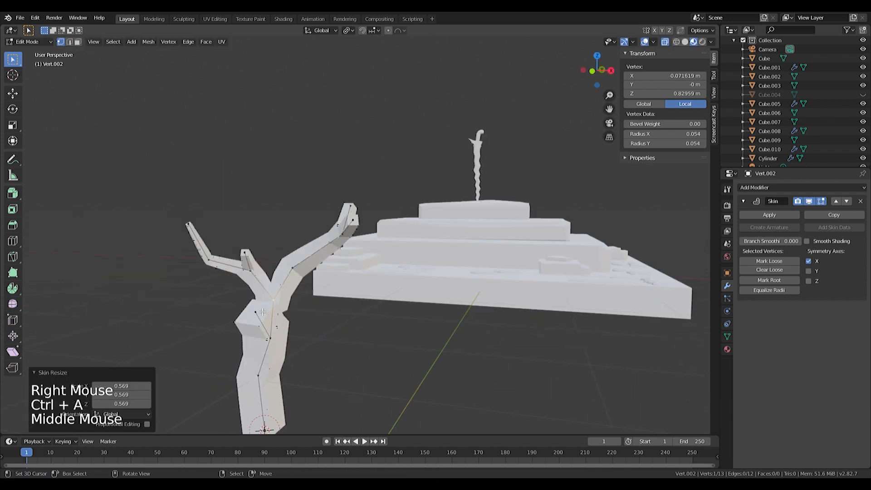
right_click(269, 337)
key("ctrl+a")
left_click(322, 305)
- Move the trunk's main fork vertex slightly sideways and down
middle_click_drag(322, 306, 349, 303)
key("f")
key("g")
left_click(362, 310)
- Slim the two middle trunk vertices together to a mean skin radius of about 0.087
middle_click_drag(352, 340, 343, 312, "shift")
right_click(318, 300)
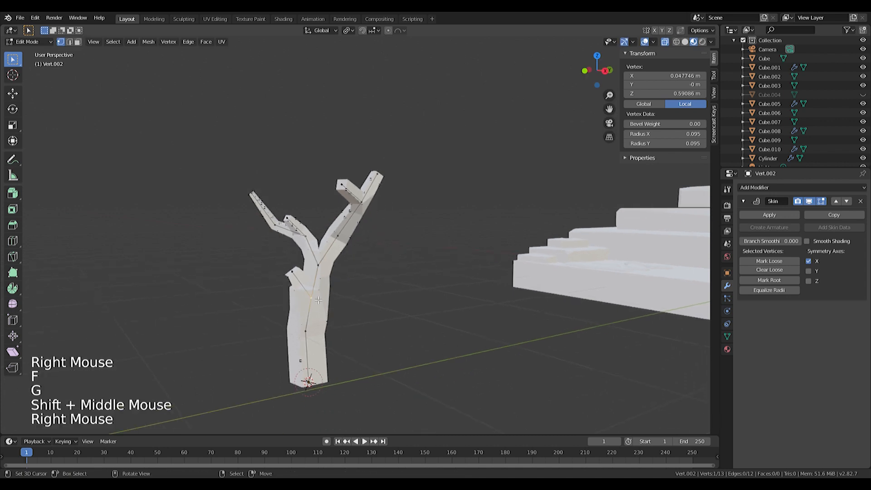
right_click(310, 336, "shift")
key("ctrl+a")
left_click(396, 332)
middle_click_drag(396, 332, 558, 346)
scroll(374, 317, "down", 2)
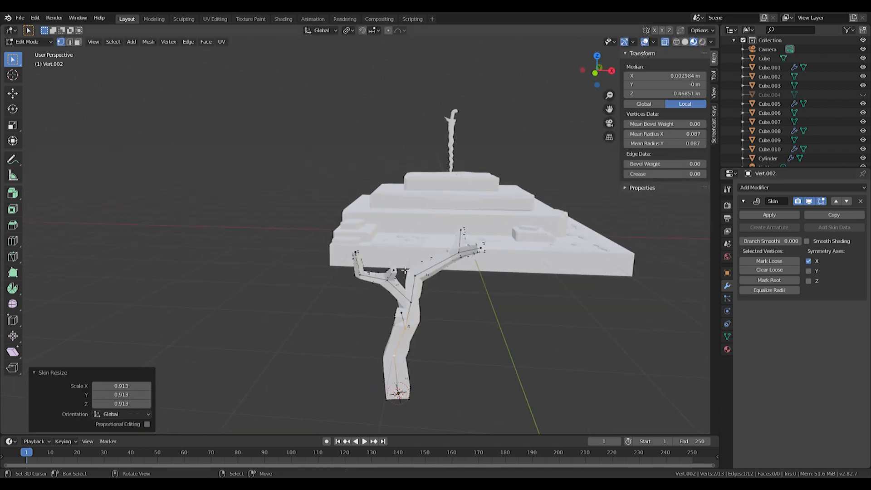
- Shrink the tip of the trunk's side twig to a skin radius of about 0.040
middle_click_drag(411, 266, 353, 299, "shift")
key("Tab")
key("Tab")
right_click(352, 302)
scroll(412, 331, "up", 1)
scroll(412, 331, "down", 1)
scroll(412, 330, "up", 2)
key("a")
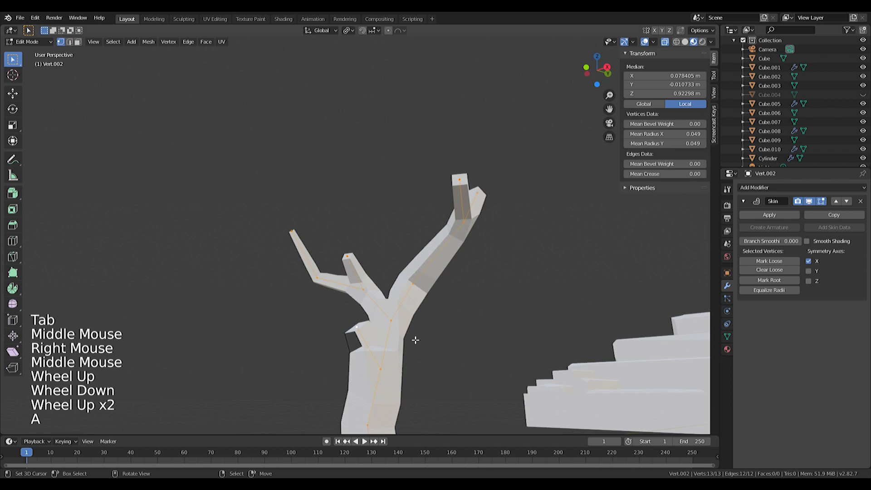
right_click(359, 327)
key("ctrl+a")
left_click(490, 318)
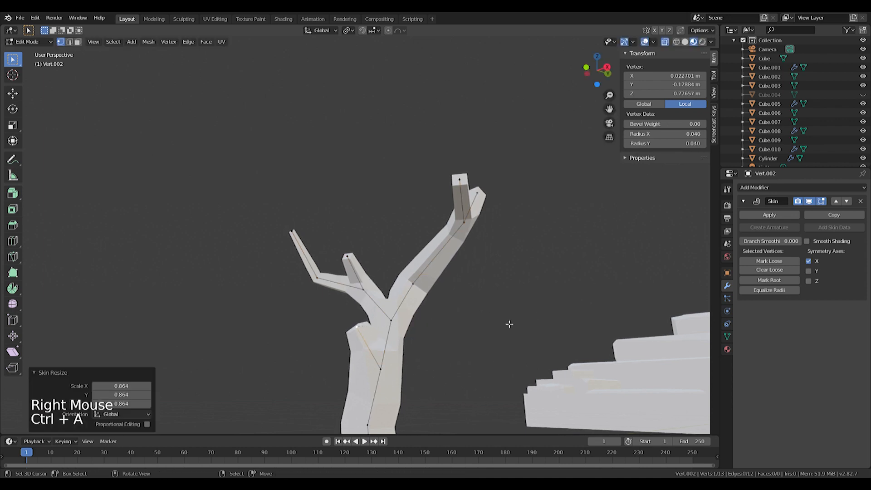
- Leave mesh editing and add a Subdivision Surface modifier to the tree after the Skin modifier
key("Tab")
middle_click_drag(509, 324, 448, 366)
scroll(448, 366, "down", 5)
middle_click_drag(396, 330, 416, 295, "shift")
scroll(416, 294, "up", 4)
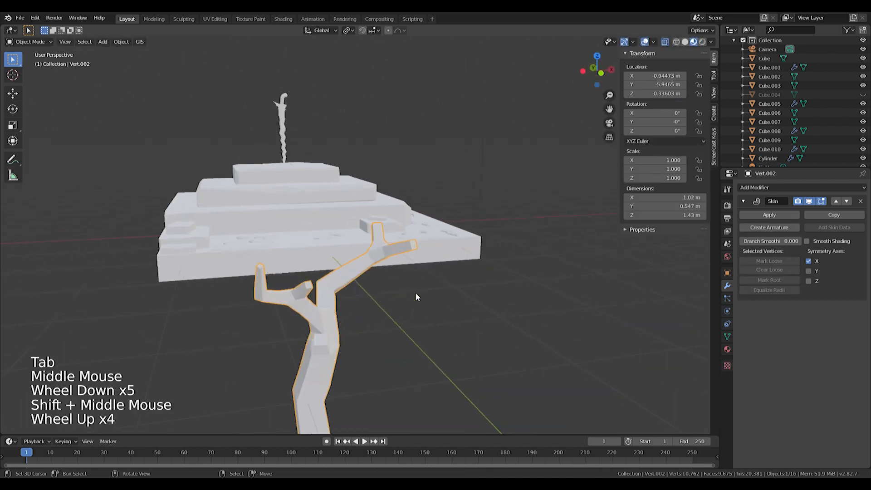
left_click(758, 187)
left_click(686, 338)
middle_click_drag(499, 317, 361, 295)
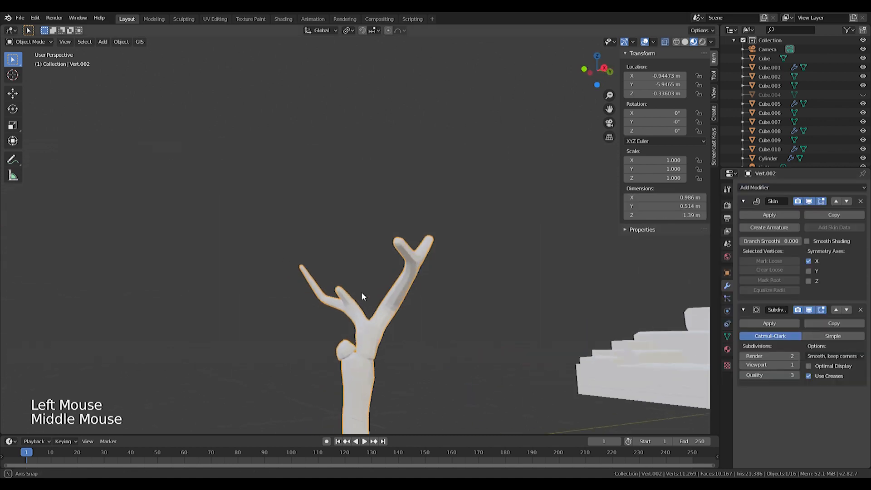
- Taper the tip of the trunk's side twig to a narrow point by strongly reducing its skin radius
key("Tab")
key("ctrl+a")
right_click(344, 344)
key("ctrl+a")
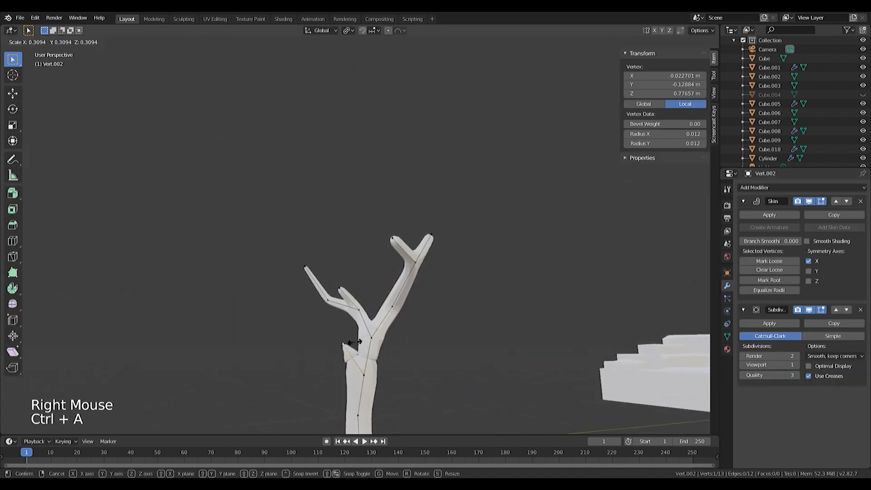
left_click(369, 341)
- Adjust the skin radius at the main fork and shrink the trunk vertex below it to about 0.053
right_click(372, 337)
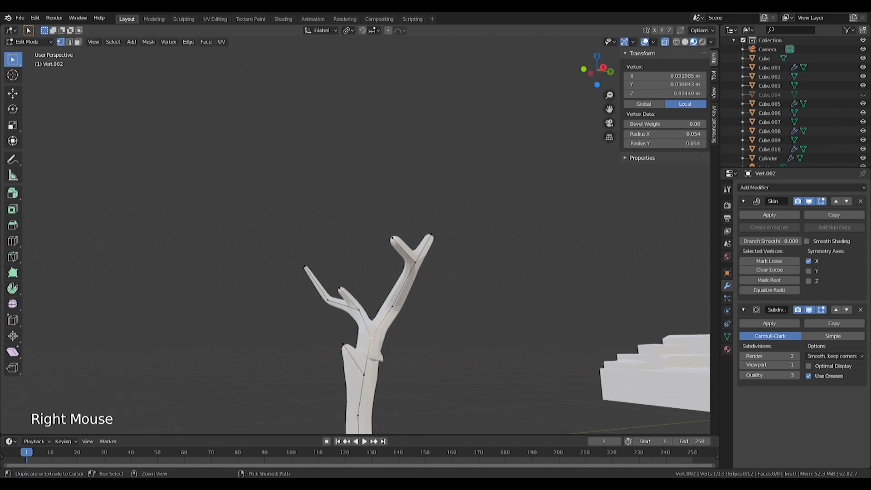
key("ctrl+a")
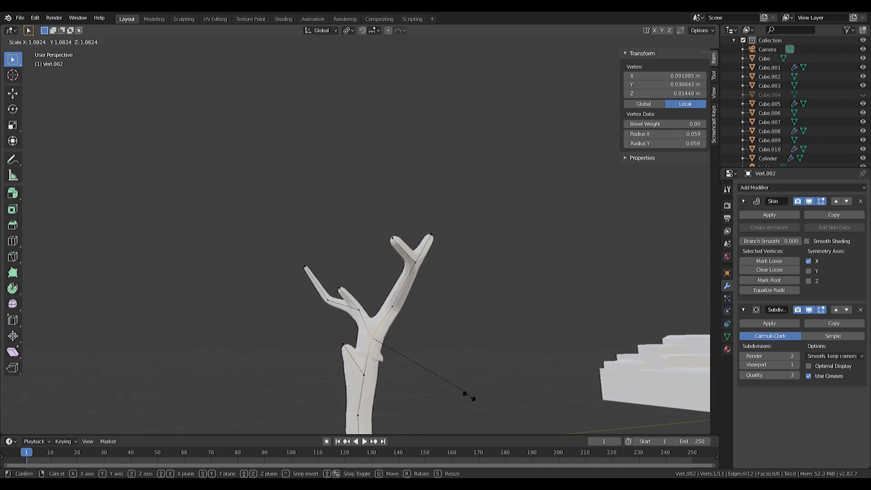
left_click(462, 41)
right_click(364, 374)
key("ctrl+a")
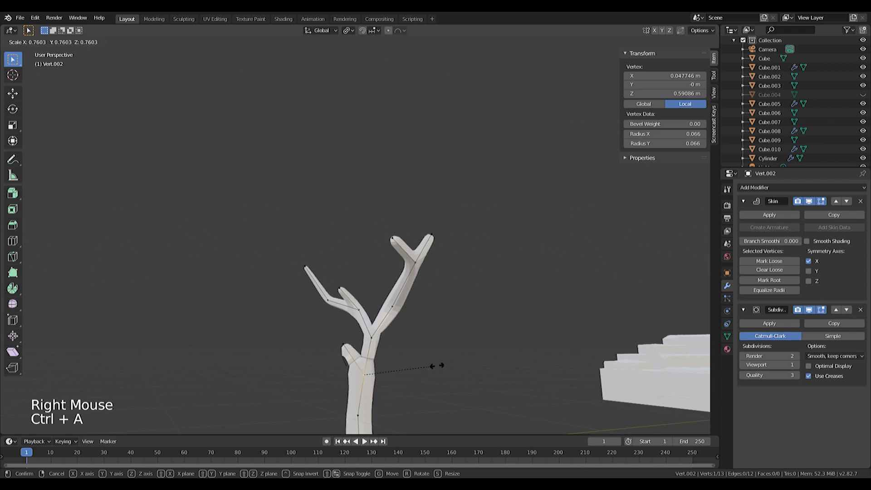
left_click(419, 364)
scroll(398, 359, "down", 5)
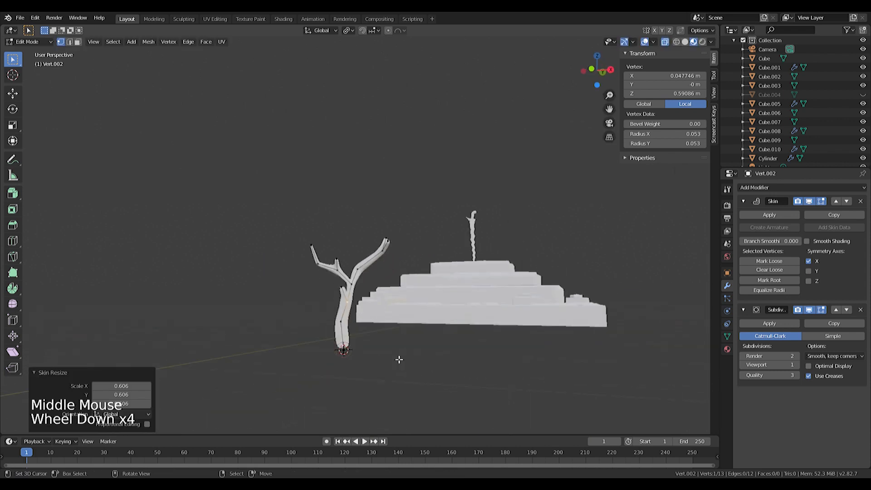
- Reduce the skin at the right branch's joints, bringing the twig fork's joint to a radius of about 0.024
key("Tab")
middle_click_drag(403, 325, 425, 371)
scroll(426, 371, "up", 4)
middle_click_drag(385, 283, 312, 291, "shift")
key("Tab")
right_click(319, 352)
middle_click_drag(305, 354, 374, 353)
key("ctrl+a")
left_click(337, 347)
right_click(358, 330)
key("ctrl+a")
- Taper the right branch's two twig tips further into thin points
right_click(363, 306)
right_click(355, 303, "shift")
key("ctrl+a")
left_click(393, 306)
- Thin the right branch's two joints together once more and leave mesh editing
right_click(355, 329)
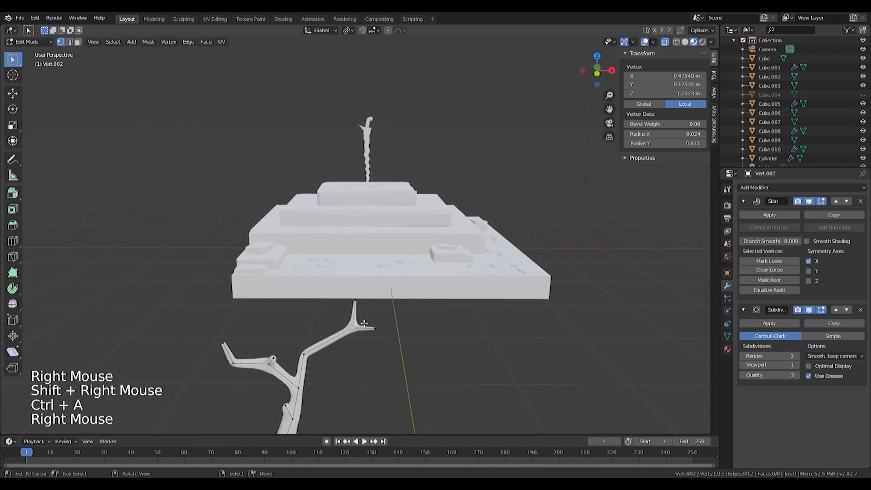
right_click(310, 355, "shift")
key("ctrl+a")
left_click(410, 371)
mouse_move(410, 370)
middle_mouse_down()
mouse_move(345, 350)
mouse_move(362, 349)
middle_mouse_up()
scroll(344, 350, "down", 3)
key("Tab")
- Add a mesh plane and, in top view, move it beside the tree along X
key("shift+a")
mouse_move(348, 347)
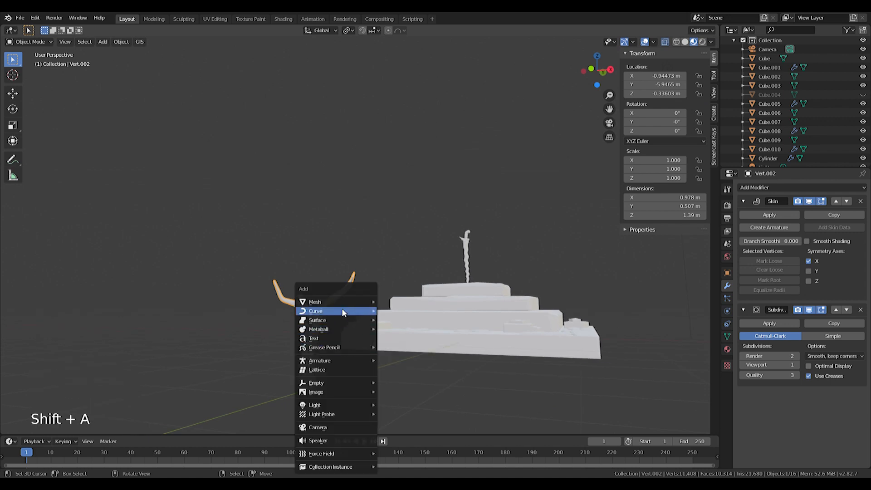
mouse_move(346, 307)
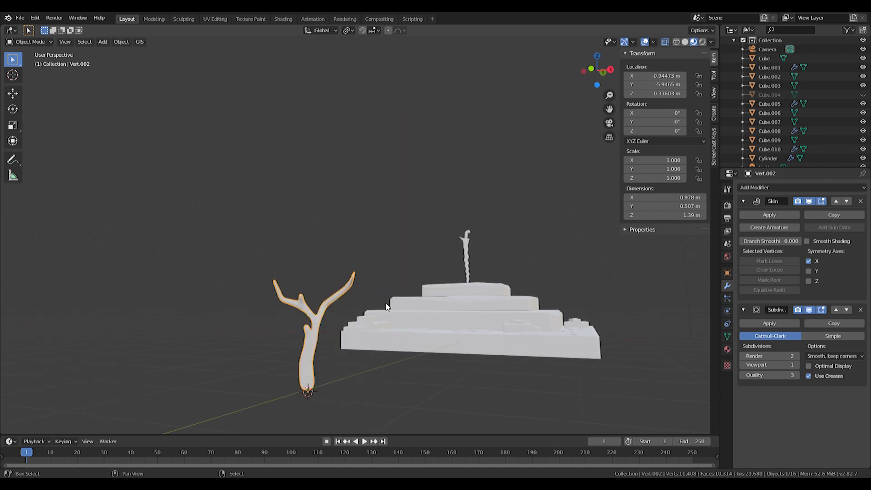
middle_click_drag(460, 408, 462, 299, "shift")
middle_click_drag(461, 299, 464, 318)
key("shift+a")
mouse_move(447, 302)
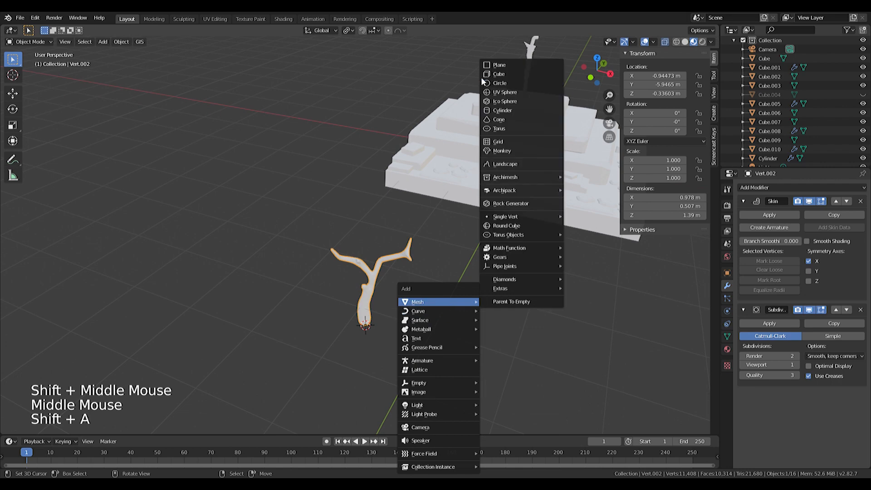
left_click(498, 67)
key("KP_7")
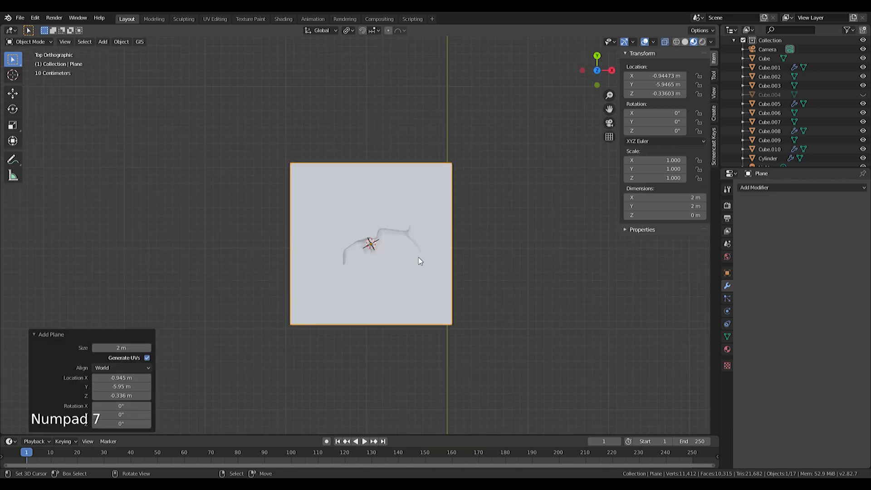
key("g")
left_click(544, 266)
middle_click_drag(544, 266, 502, 272, "shift")
- Scale the plane's mesh down and along Y into an elongated rectangle about 1.29 m long
key("Tab")
key("s")
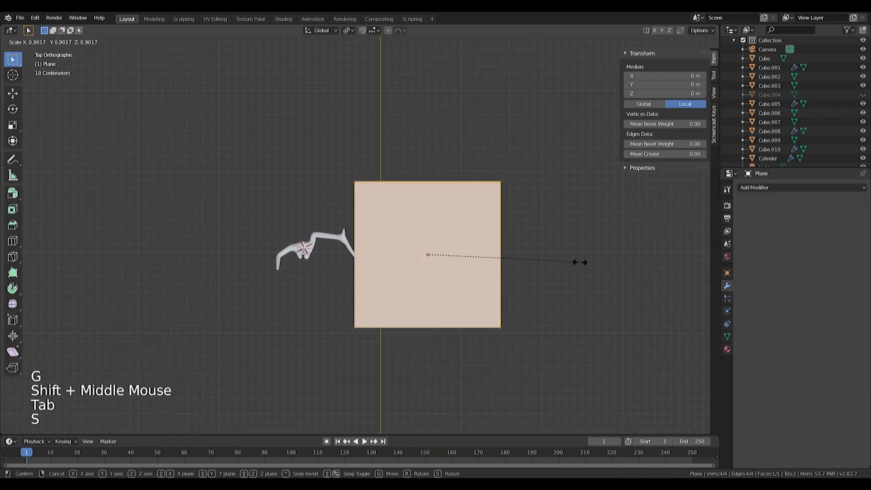
left_click(507, 261)
key("s")
key("y")
left_click(534, 219)
scroll(558, 217, "up", 4)
- Scale the plane's upper short edge to about 0.445 so the shape tapers
middle_click_drag(566, 217, 470, 223, "shift")
right_click(471, 188)
right_click(467, 182, "alt+shift")
key("s")
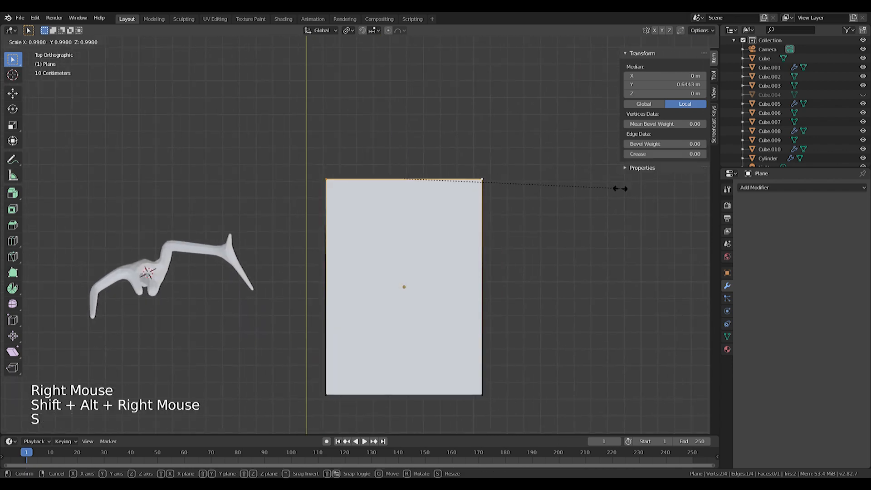
left_click(451, 207)
- Cut five evenly spaced crosswise edge loops into the tapered plane
key("ctrl+r")
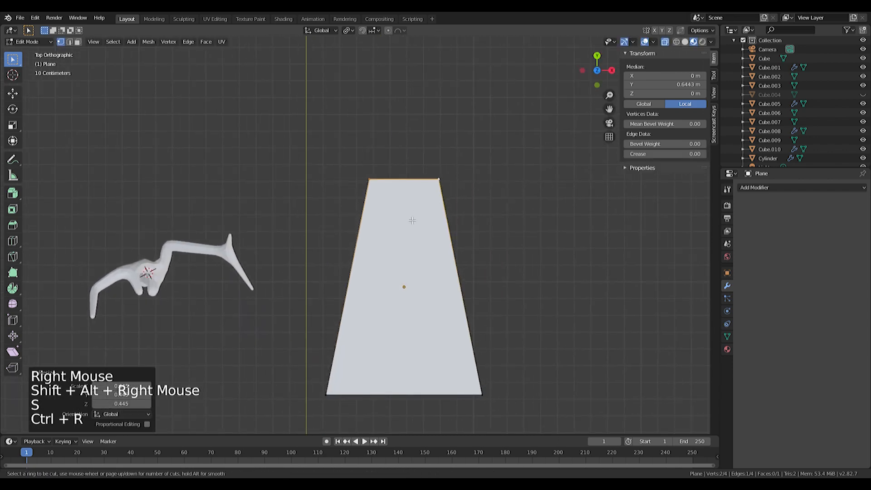
left_click(430, 242)
right_click(461, 288)
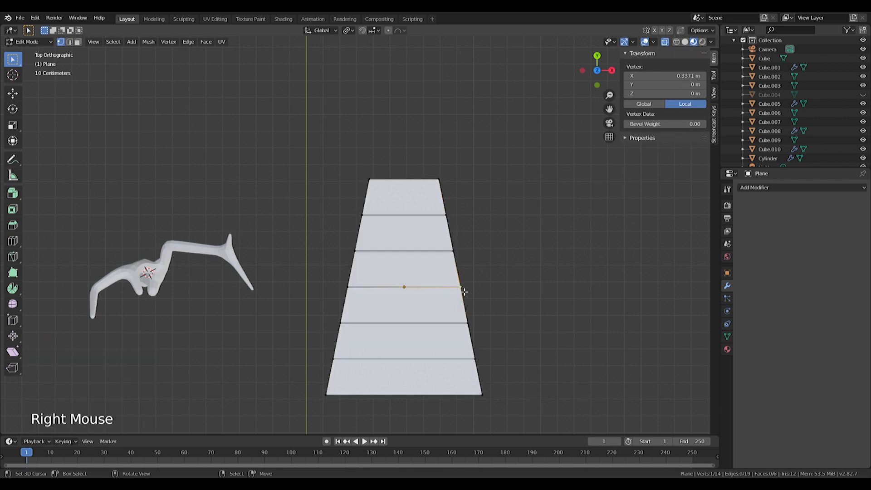
- Narrow the leaf shape's upper edge and the two edge rows below it into a pointed taper
right_click(425, 184, "alt+shift")
key("s")
left_click(435, 190)
right_click(407, 218)
right_click(407, 218, "alt+shift")
right_click(407, 218, "alt+shift")
key("s")
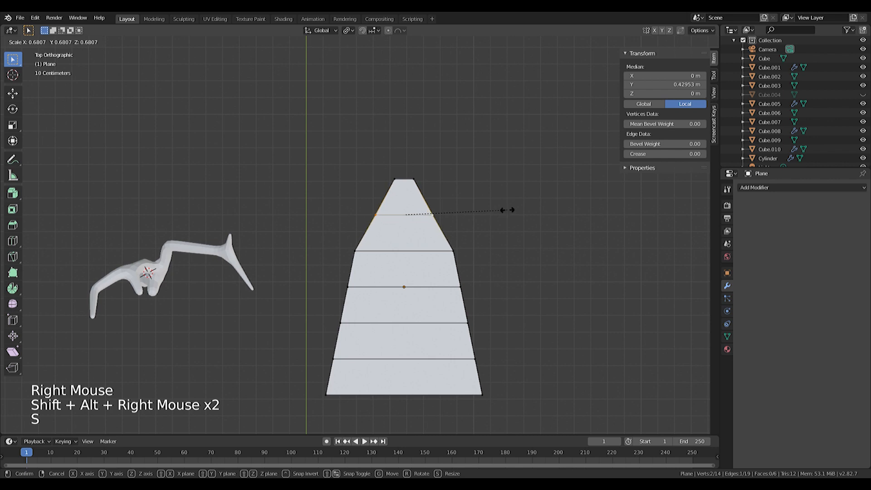
left_click(504, 213)
right_click(435, 250)
right_click(436, 251, "alt+shift")
key("s")
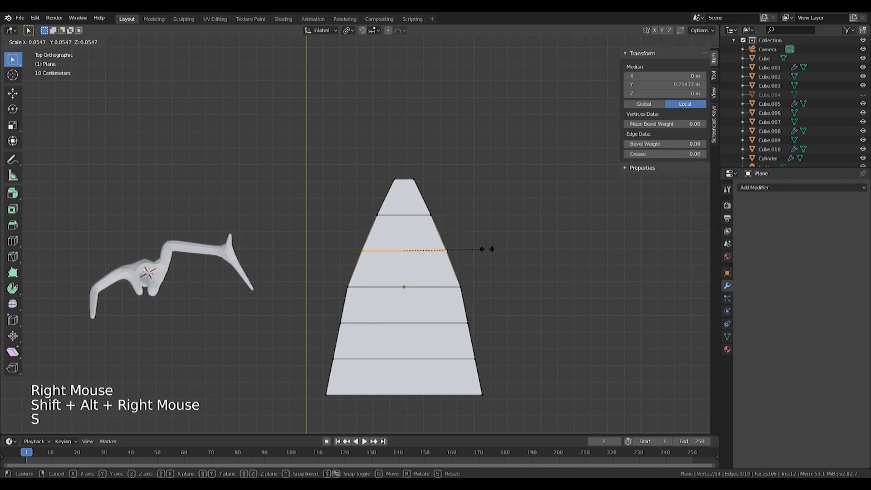
left_click(495, 251)
- Widen the leaf shape's middle edge row and the row below it, making the lower one the widest
right_click(483, 288)
right_click(486, 287, "alt+shift")
key("s")
left_click(494, 288)
right_click(477, 322)
right_click(477, 322, "alt+shift")
key("s")
left_click(499, 324)
- Narrow the second-lowest edge row of the leaf shape and scale the bottom edge down further to form a tapered base
right_click(461, 355)
right_click(463, 357, "alt+shift")
key("s")
left_click(497, 372)
right_click(435, 394)
right_click(436, 394, "alt+shift")
key("s")
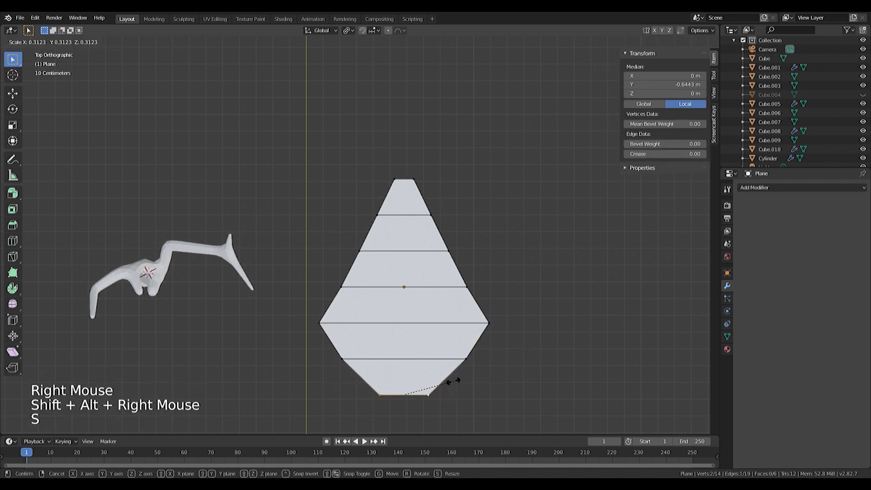
left_click(453, 381)
- Widen the leaf shape's middle edge row and slightly narrow the widest row below it to even out the outline
right_click(467, 287)
right_click(467, 287)
right_click(467, 287)
right_click(467, 286, "alt+shift")
key("s")
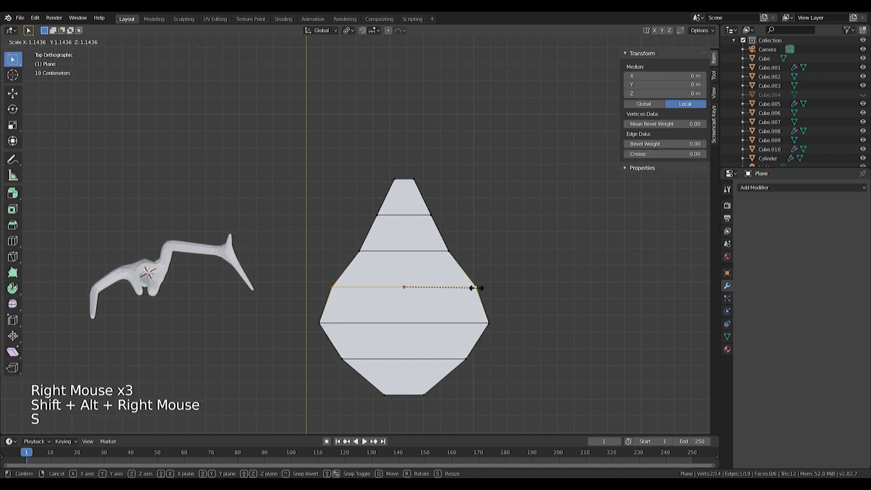
left_click(474, 288)
right_click(388, 328)
right_click(389, 326, "alt+shift")
key("s")
left_click(614, 300)
- Widen the two edge rows above the middle so the leaf's upper sides curve smoothly toward the tip
right_click(420, 249)
right_click(421, 250, "alt+shift")
key("s")
left_click(482, 253)
right_click(433, 214)
right_click(433, 214, "alt+shift")
key("s")
left_click(453, 214)
key("ctrl+a")
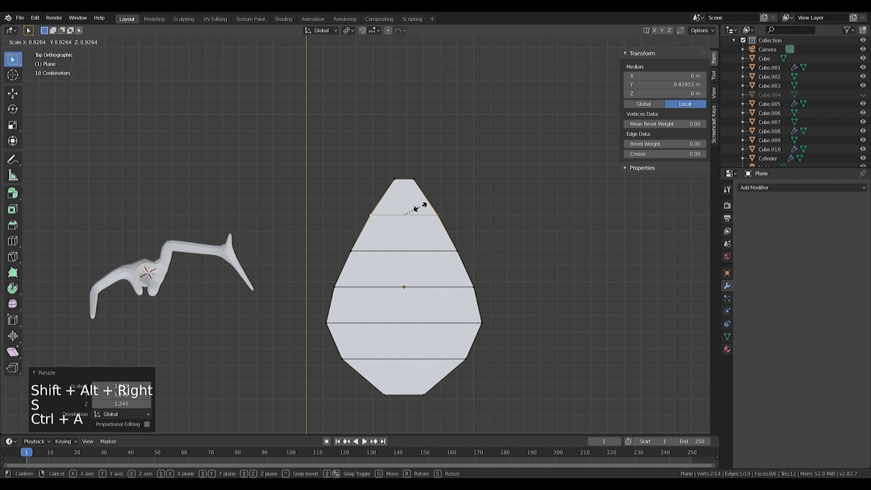
- Cut a lengthwise centre loop, shift it 0.0542 m along Y toward the tip, and adjust the centre vertex at the leaf's base
key("ctrl+r")
left_click(426, 199)
key("g")
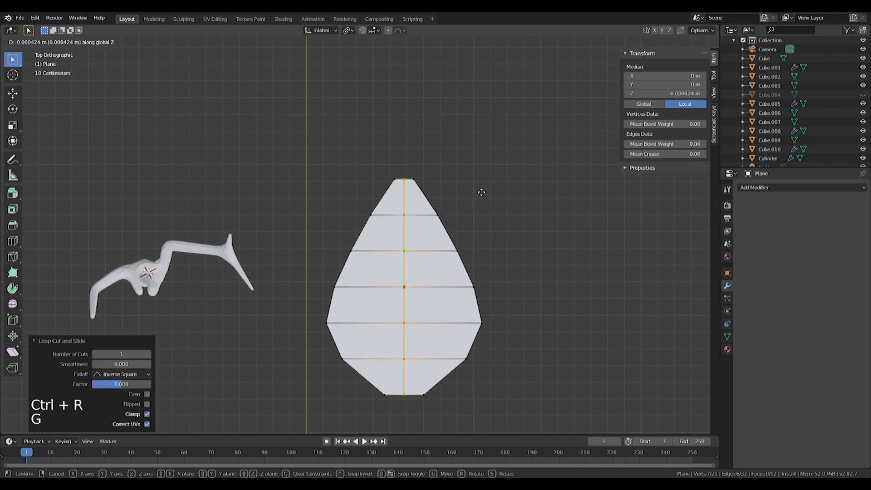
left_click(472, 118)
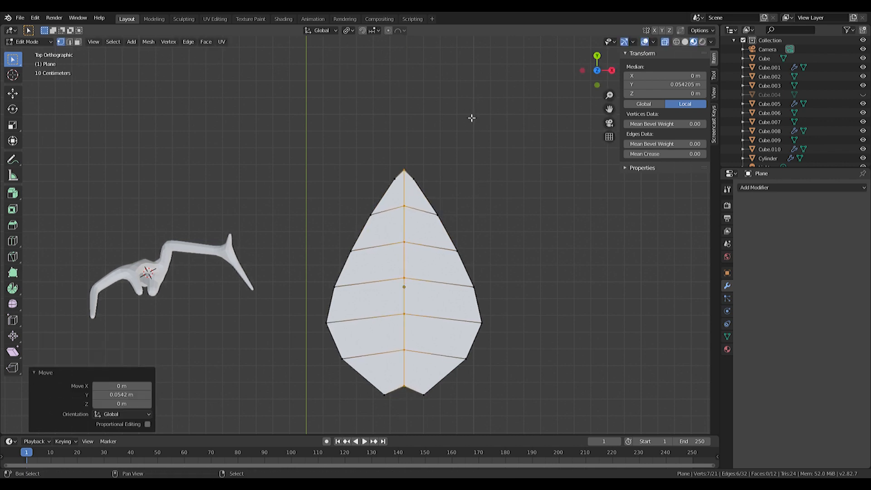
right_click(406, 388)
key("g")
key("Tab")
- Raise the leaf's central vertex 0.284 m along Z using proportional editing with Sphere falloff and size 0.751, arching the leaf
middle_click_drag(470, 380, 388, 311)
scroll(410, 363, "down", 2)
key("Tab")
right_click(339, 303)
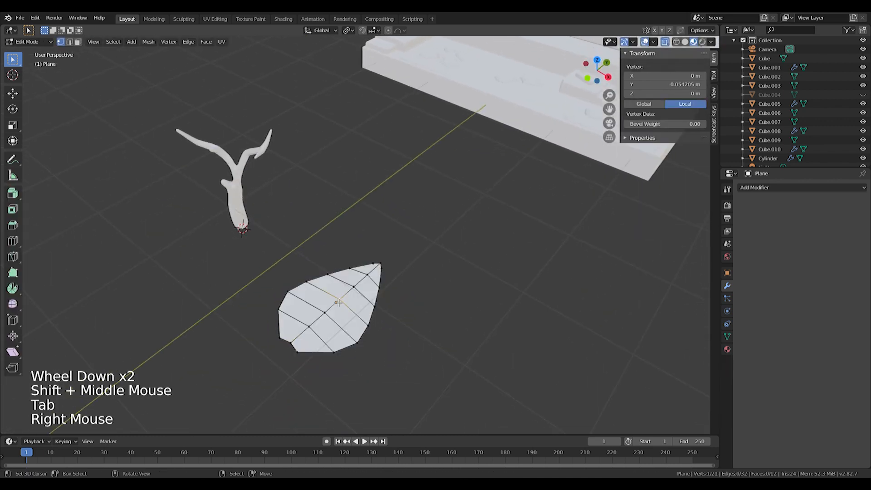
key("KP_3")
key("KP_2")
key("KP_3")
scroll(395, 309, "up", 4)
middle_click_drag(390, 335, 423, 110, "shift")
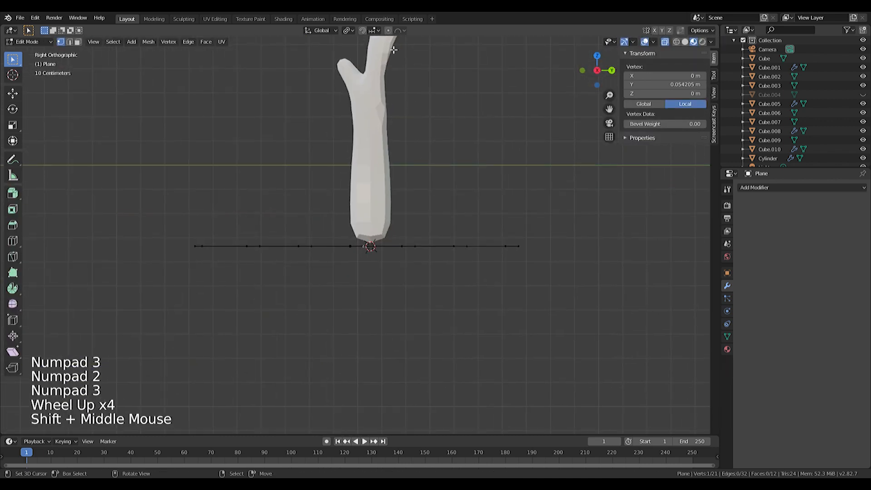
left_click(388, 31)
key("g")
key("z")
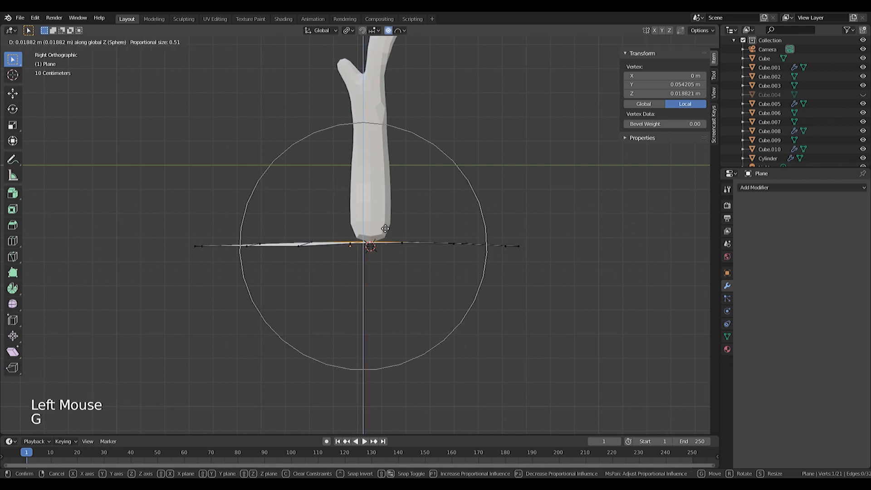
scroll(385, 229, "down", 4)
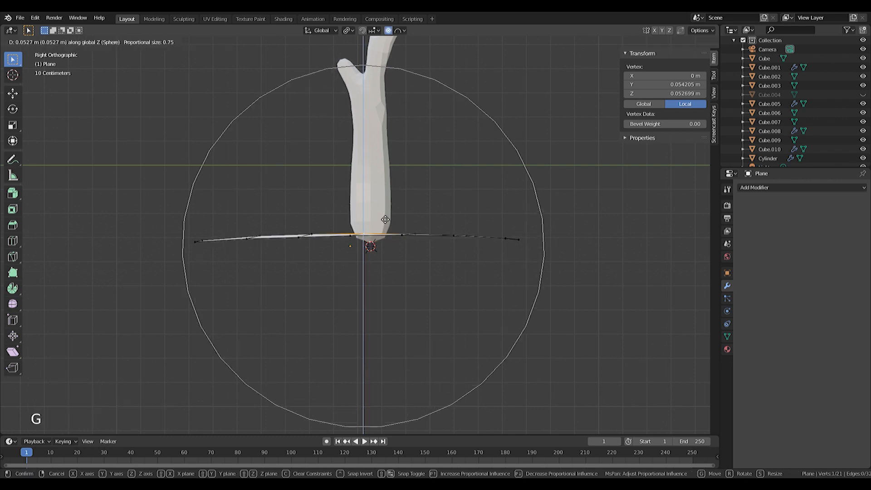
left_click(386, 166)
left_click(389, 31)
key("g")
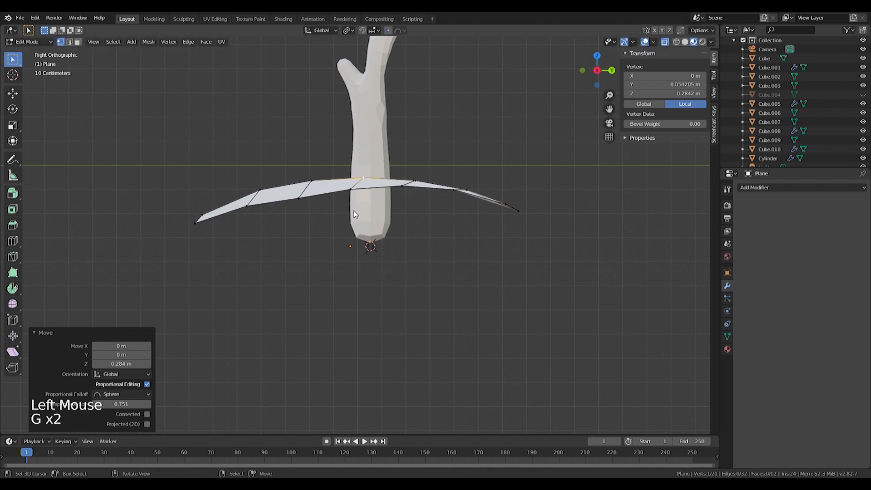
key("Tab")
key("Tab")
key("Tab")
key("g")
right_click(401, 222)
- Move the whole leaf mesh about 0.63 m along Y so its origin lies beyond the base, and scale the leaf down
key("a")
key("g")
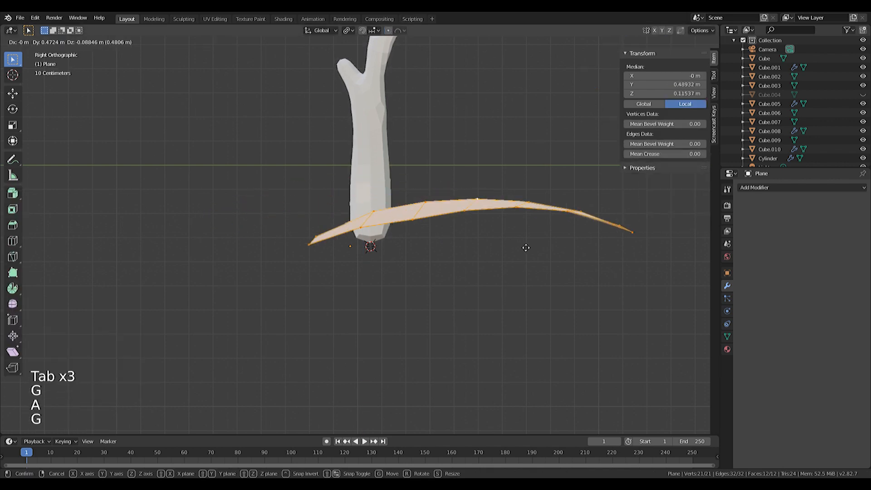
left_click(551, 250)
middle_click_drag(375, 194, 447, 200)
scroll(374, 194, "down", 4)
key("s")
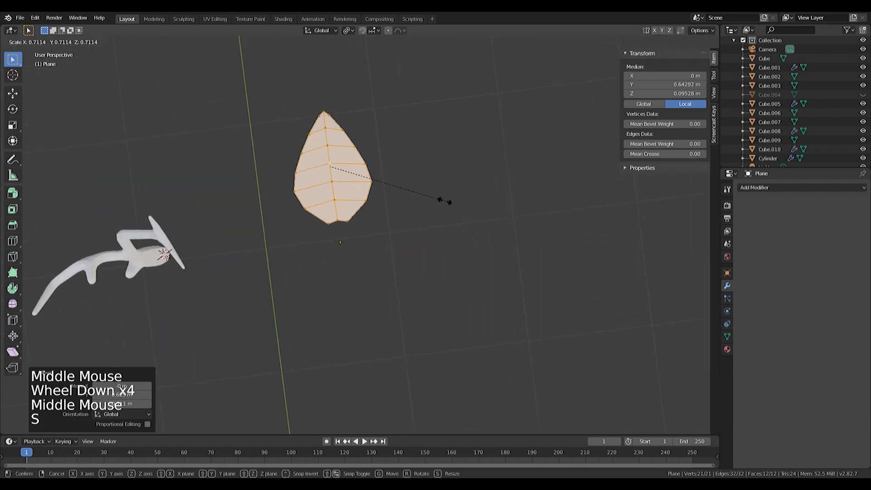
key("Tab")
key("s")
left_click(374, 203)
- Add a rock at the tree's base with the Rock Generator
middle_click_drag(280, 244, 353, 197, "shift")
middle_click_drag(354, 197, 308, 183)
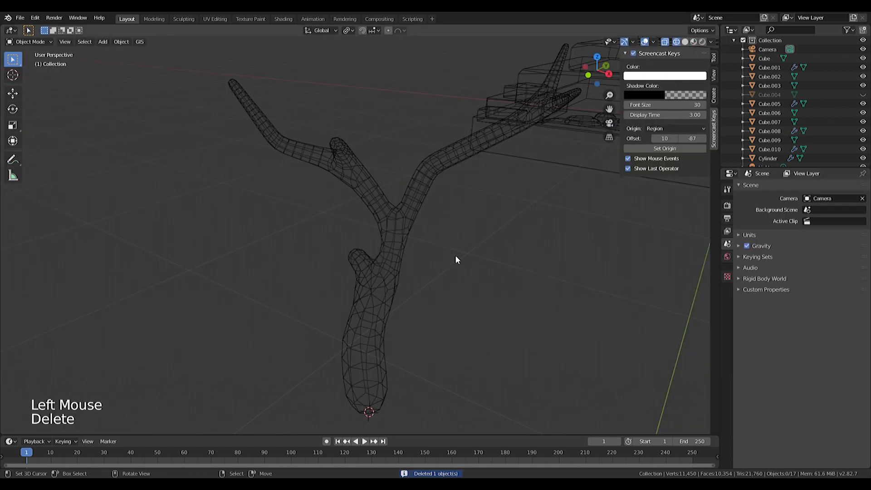
key("shift+a")
mouse_move(445, 249)
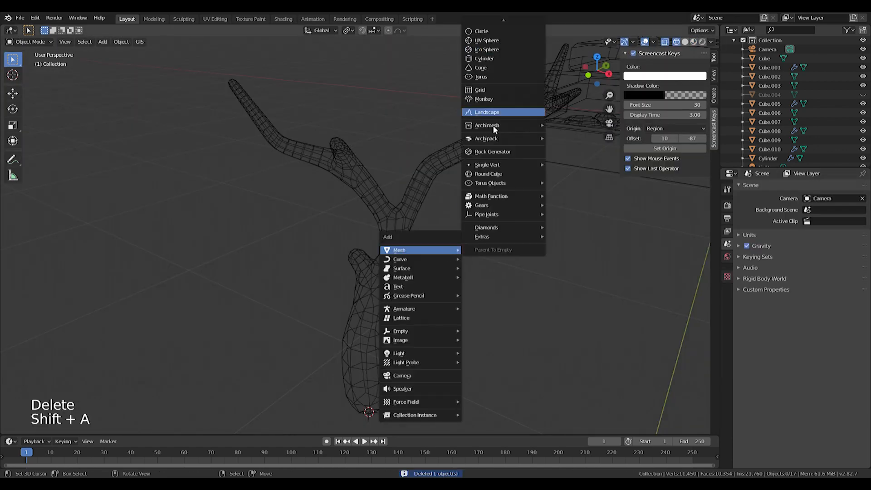
left_click(487, 156)
scroll(420, 282, "down", 4)
middle_click_drag(421, 282, 264, 211)
- Try a rock count of 3 in the generator and return it to 1
left_click(146, 158)
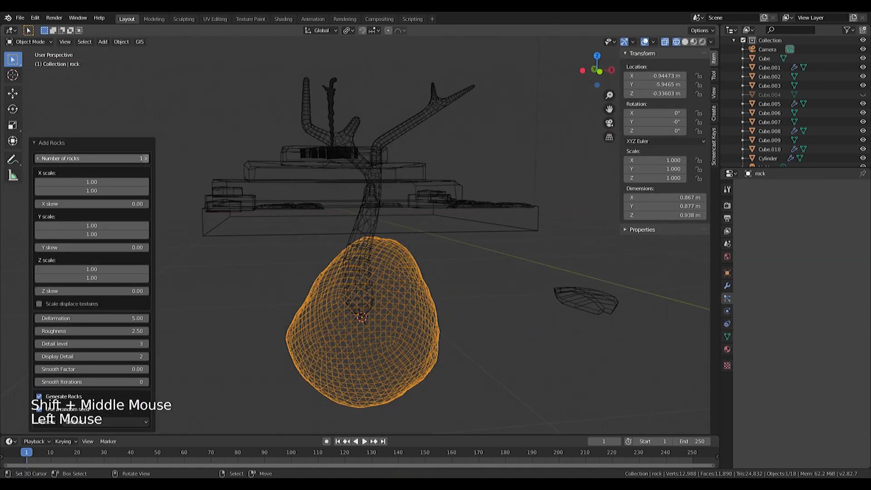
left_click(146, 159)
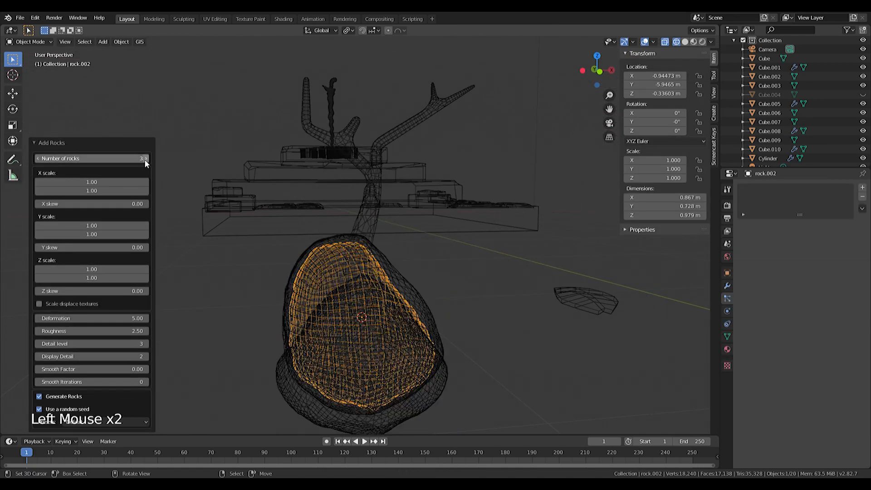
left_click(40, 159)
left_click(40, 160)
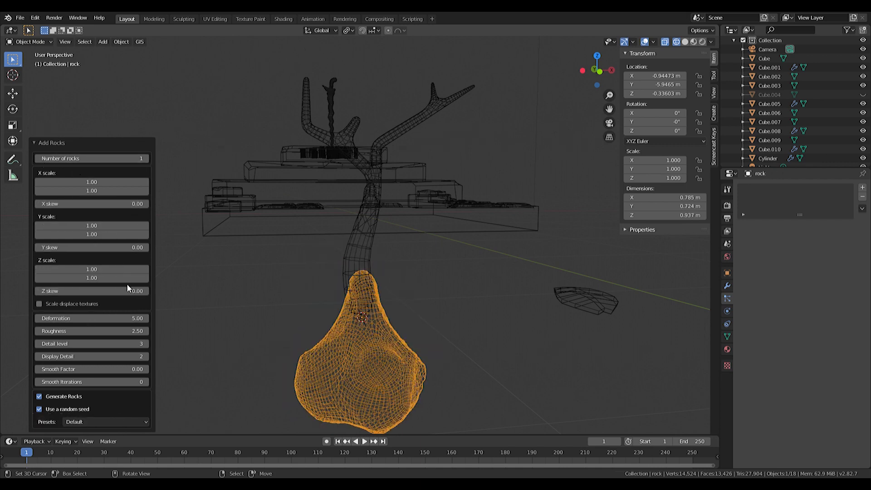
- Set the rock's deformation to 5.27 and roughness to 5.89, and return the viewport to solid display
mouse_move(104, 318)
left_mouse_down()
mouse_move(119, 319)
mouse_move(94, 318)
mouse_move(108, 331)
mouse_move(134, 330)
mouse_move(121, 331)
left_mouse_up()
key("z")
middle_click_drag(411, 279, 603, 298)
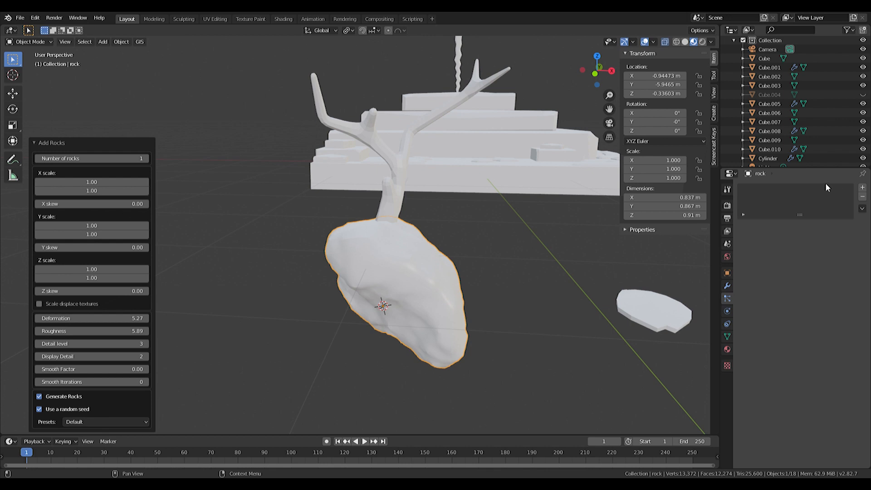
- Add an emitter particle system to the rock with start and end frames at 0 and a lifetime of 250
left_click(862, 187)
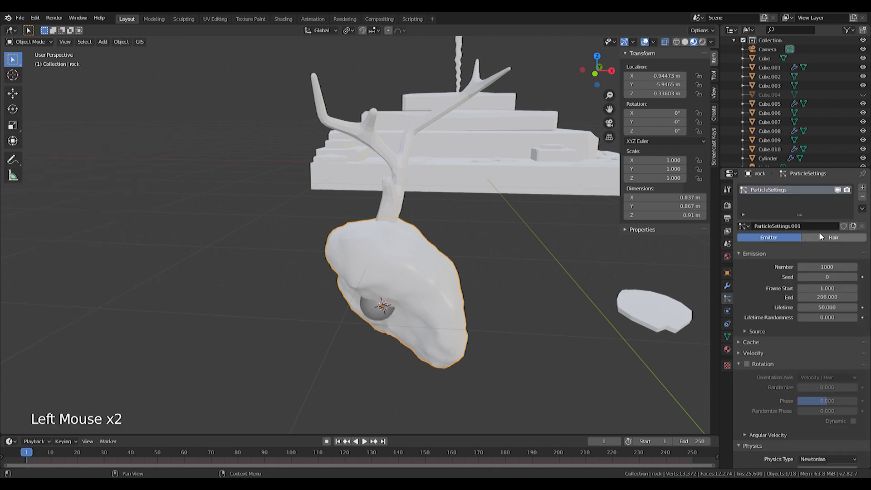
left_click(831, 290)
type("0")
key("Return")
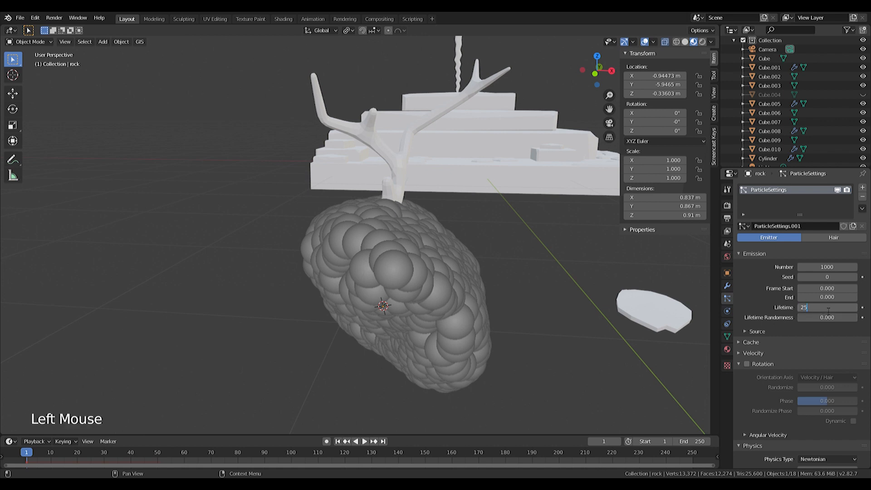
- Set the particles' physics type to None and render them as Object
scroll(760, 370, "down", 8)
left_click_drag(825, 315, 815, 325)
left_click(821, 332)
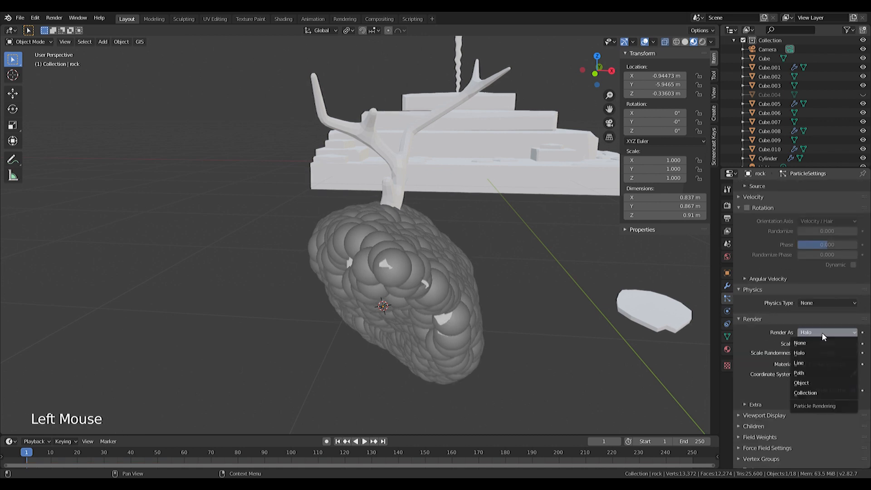
left_click(806, 383)
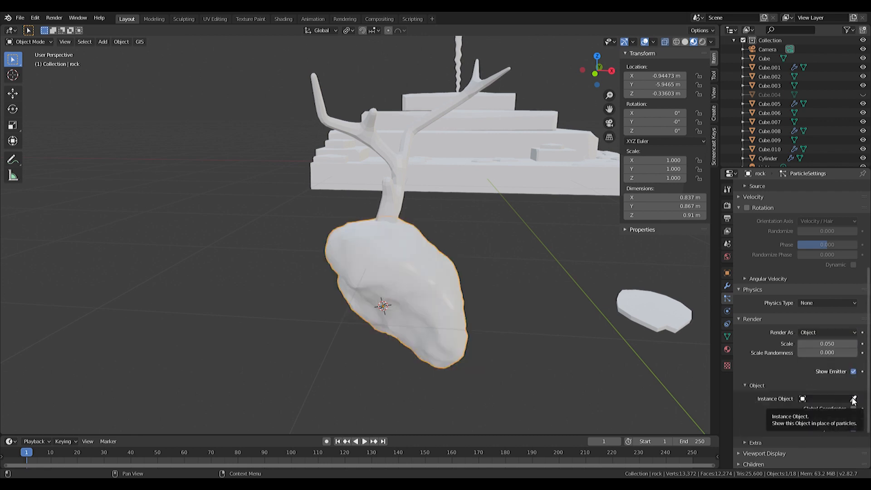
- Use the leaf plane as the particle instance object, with scale 0.150 and scale randomness 0.545
left_click(673, 308)
middle_click_drag(673, 308, 635, 299)
scroll(634, 299, "up", 2)
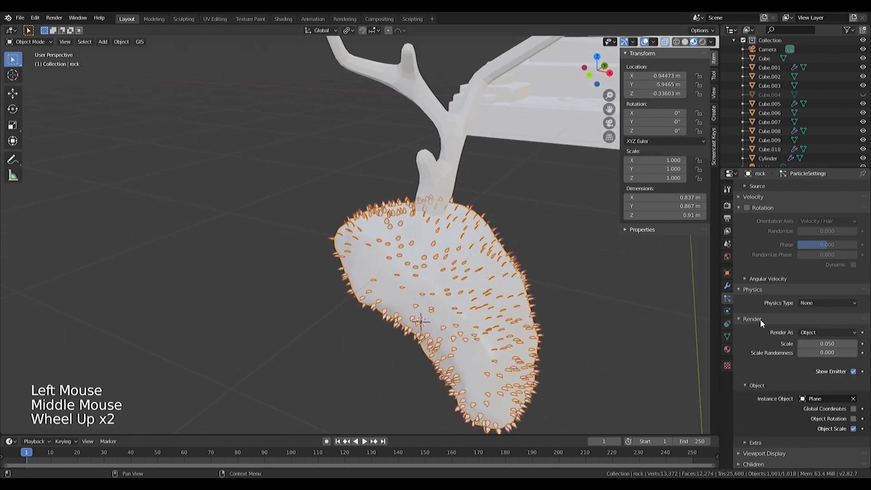
left_click_drag(809, 356, 844, 343)
scroll(765, 261, "up", 2)
- Enable particle rotation with Randomize at 1.000 and Randomize Phase at 2.000
left_click(747, 244)
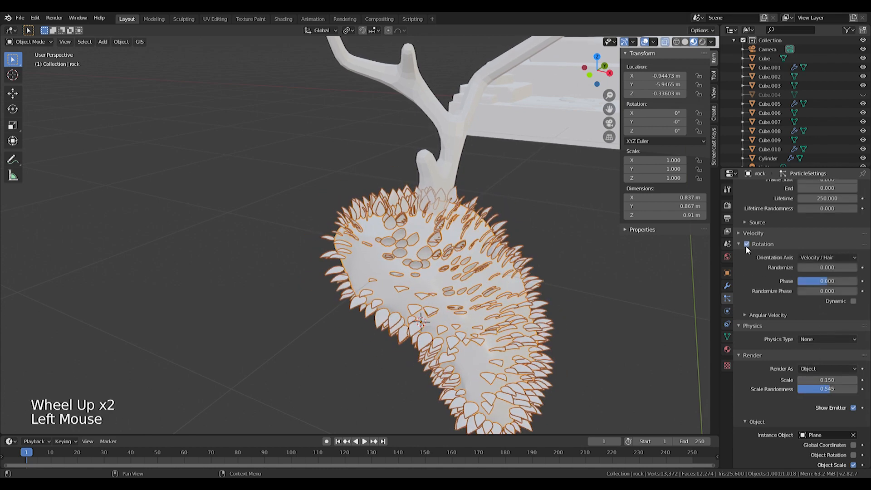
left_click_drag(805, 268, 862, 291)
mouse_move(644, 263)
middle_mouse_down()
mouse_move(562, 272)
mouse_move(653, 259)
middle_mouse_up()
scroll(777, 216, "up", 6)
middle_click_drag(613, 236, 505, 281)
scroll(566, 243, "down", 3)
- Scale the leafy rock to 0.626 and move it -0.271 m in X and 1.21 m in Z onto the tree's left branch
key("s")
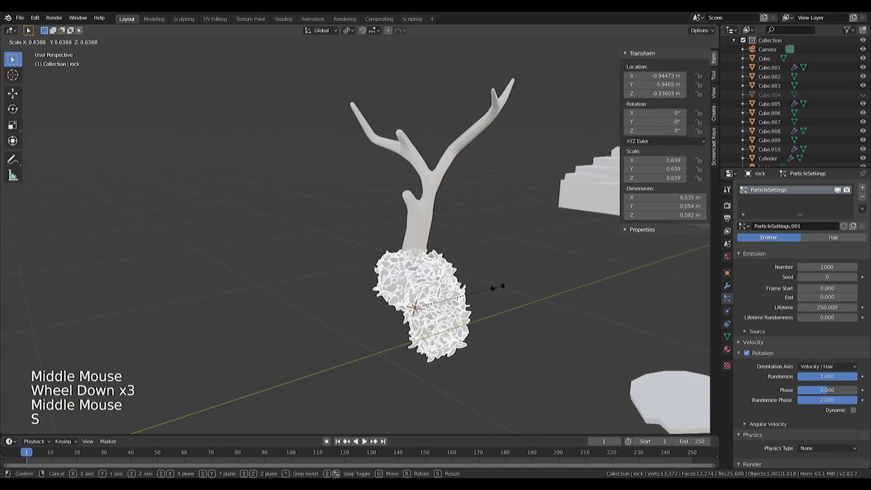
left_click(495, 287)
key("KP_7")
key("KP_1")
key("g")
left_click(437, 90)
- Rotate the leafy clump about the global Z axis, and by about -47.7° in the front view
key("r")
key("z")
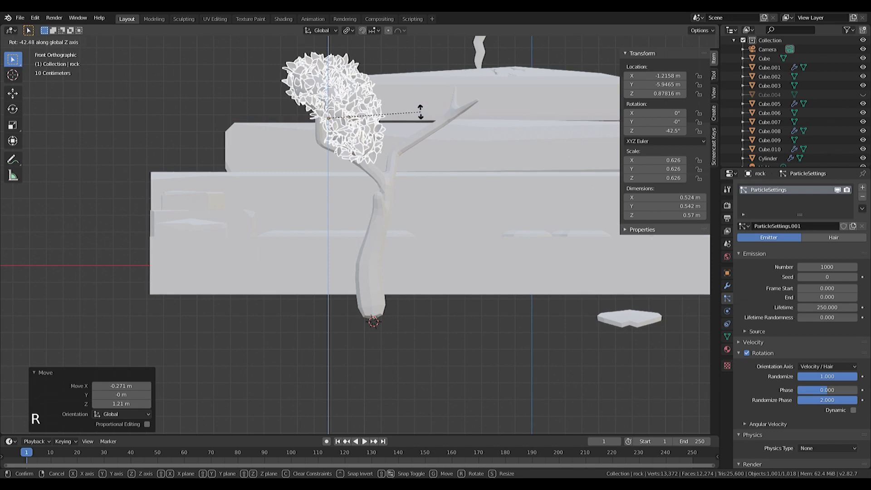
key("r")
left_click(498, 77)
- Duplicate the leafy clump, scale the copy to 0.887 and position it over the tree's right branch
middle_click_drag(498, 78, 423, 131, "shift")
key("shift+d")
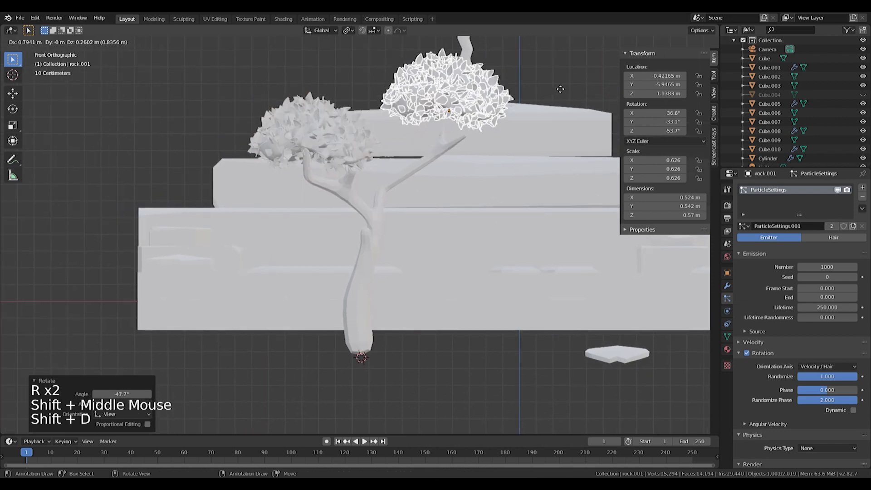
key("s")
left_click(576, 158)
key("g")
left_click(552, 177)
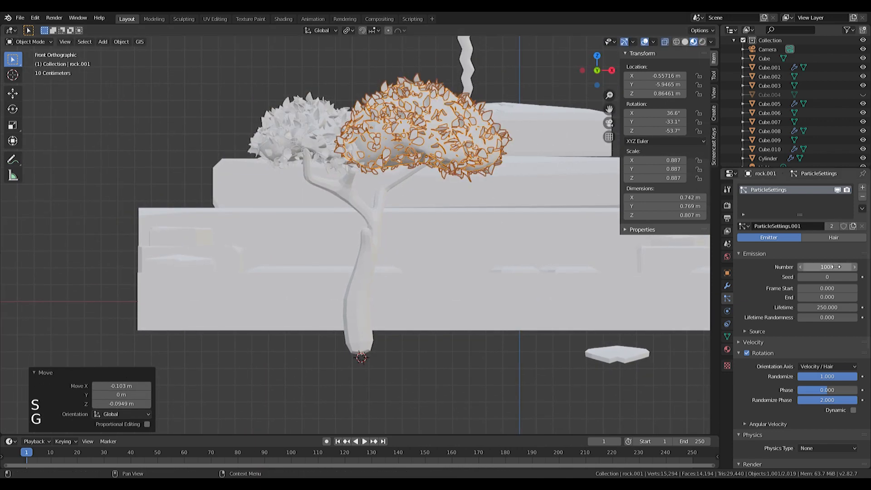
- Set the particle number to 1500 for the duplicated clump and rotate the clump in the top view
key("Return")
middle_click_drag(391, 133, 368, 191)
scroll(421, 181, "down", 3)
scroll(419, 212, "down", 2)
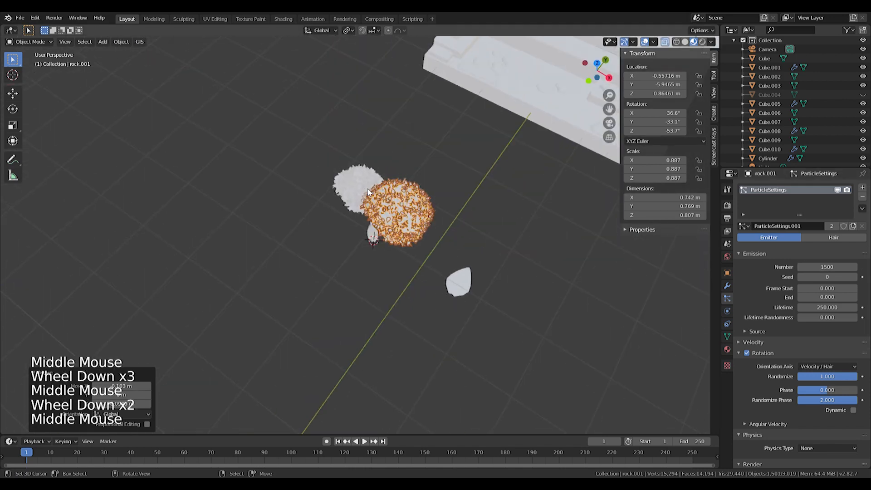
key("KP_7")
key("r")
left_click(412, 214)
- Add the tree trunk to the selection alongside the larger foliage clump
middle_click_drag(405, 223, 375, 153)
scroll(379, 157, "up", 2)
middle_click_drag(446, 213, 450, 393)
scroll(469, 220, "down", 2)
right_click(395, 363, "shift")
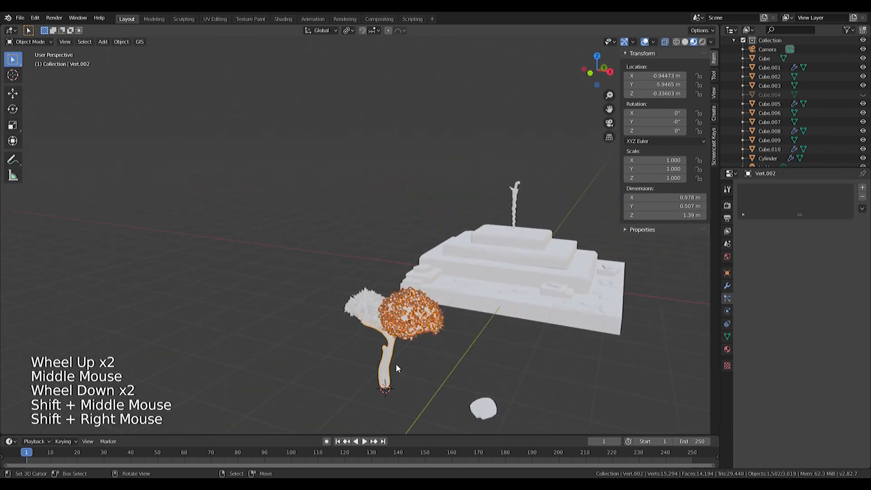
- Try to move the trunk and the larger foliage clump to the platform's far right corner
key("KP_7")
middle_click_drag(396, 363, 414, 267, "shift")
scroll(439, 392, "down", 5)
key("g")
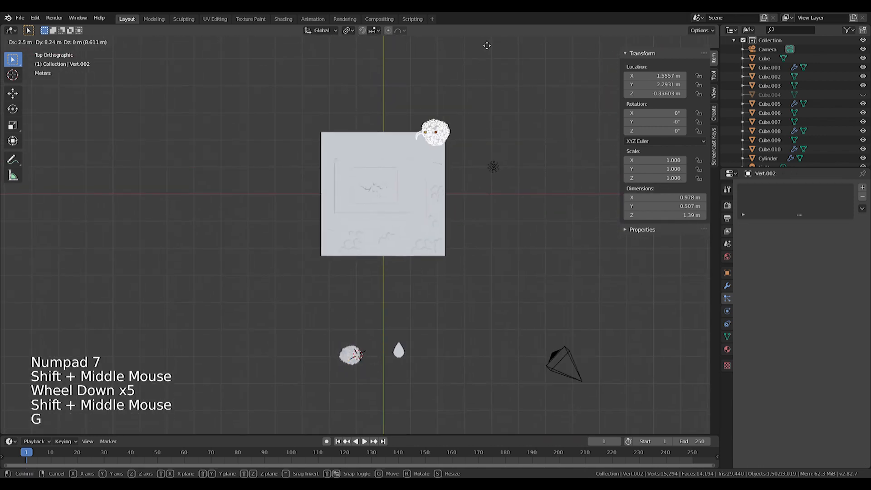
right_click(358, 333)
- Add the smaller foliage clump to the selection and move the whole tree onto the platform's far right corner
key("c")
scroll(340, 346, "up", 7)
left_click(339, 349)
right_click(340, 350)
middle_click_drag(381, 306, 385, 339, "shift")
key("g")
left_click(431, 141)
scroll(432, 140, "up", 4)
middle_click_drag(431, 141, 451, 250)
key("g")
- Try scaling the tree on the platform and undo it
key("s")
scroll(445, 268, "up", 1)
key("ctrl+z")
- Change the transform pivot point, scale the whole tree to 0.764 and shift it 0.0454 m in Y and -0.0661 m in Z
left_click(347, 30)
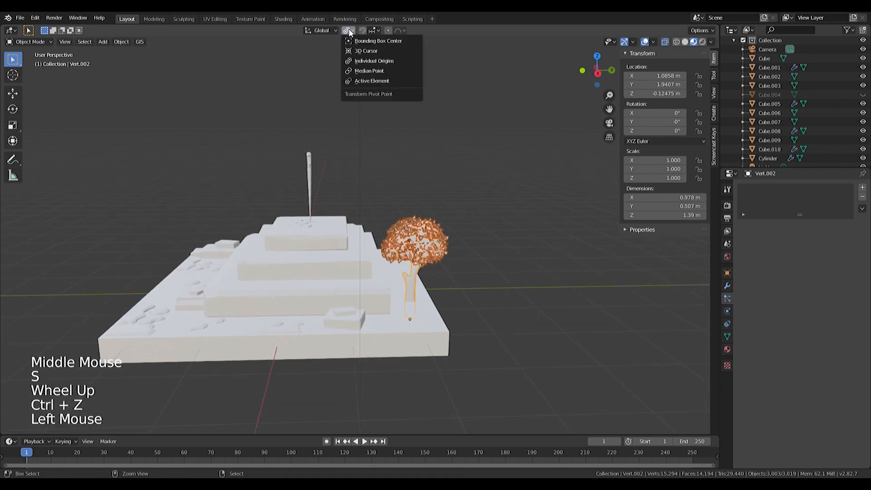
key("s")
middle_click_drag(476, 220, 274, 188)
key("g")
key("KP_0")
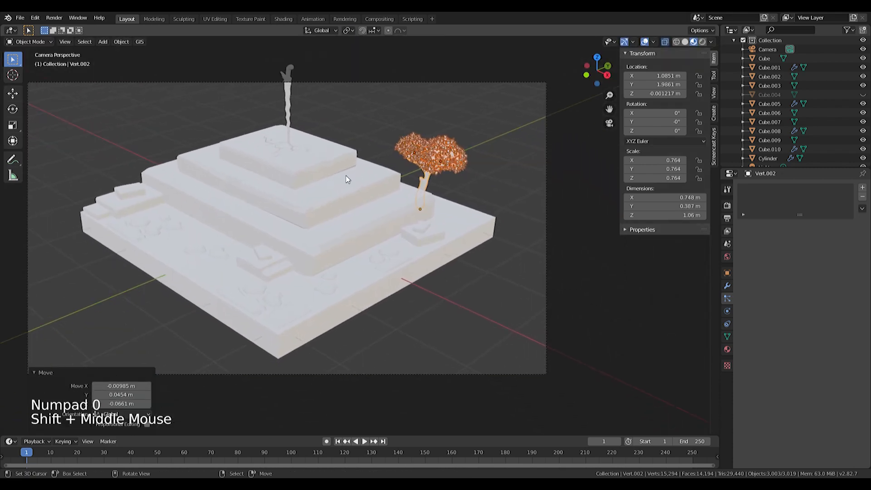
key("KP_7")
middle_click_drag(348, 170, 380, 187, "shift")
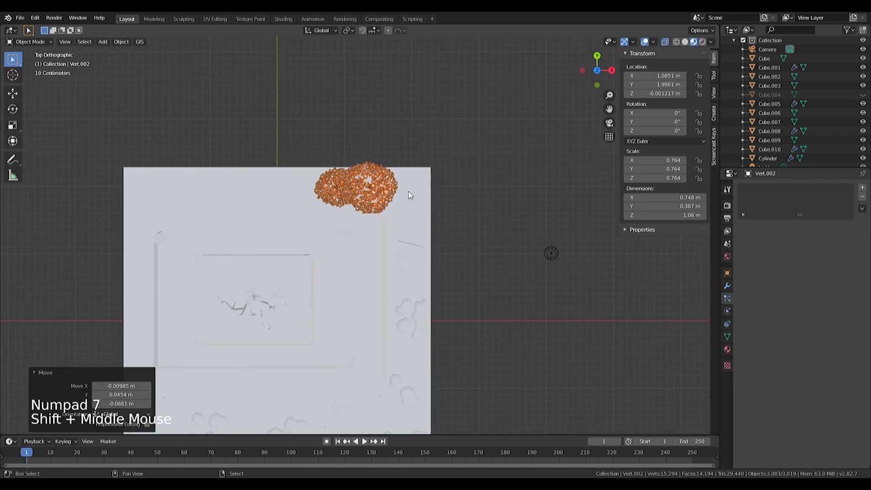
- Duplicate the tree, rotate the copy to -49.1° about Z and place it on the platform's far right corner
key("shift+d")
left_click(447, 191)
key("r")
left_click(482, 233)
key("g")
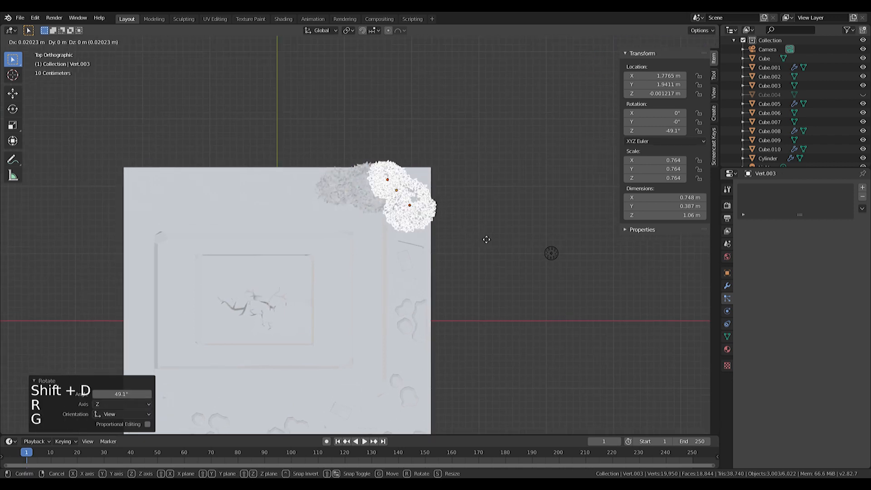
left_click(480, 239)
- Duplicate the rotated tree toward the middle of the platform's far edge and enlarge the copy to a scale of 0.984
key("shift+d")
left_click(358, 236)
key("s")
left_click(389, 247)
- Move the enlarged tree beside the other two at the platform's far edge, ending with a shift of about -0.418 m in Z
middle_click_drag(388, 247, 410, 257)
key("g")
left_click(358, 186)
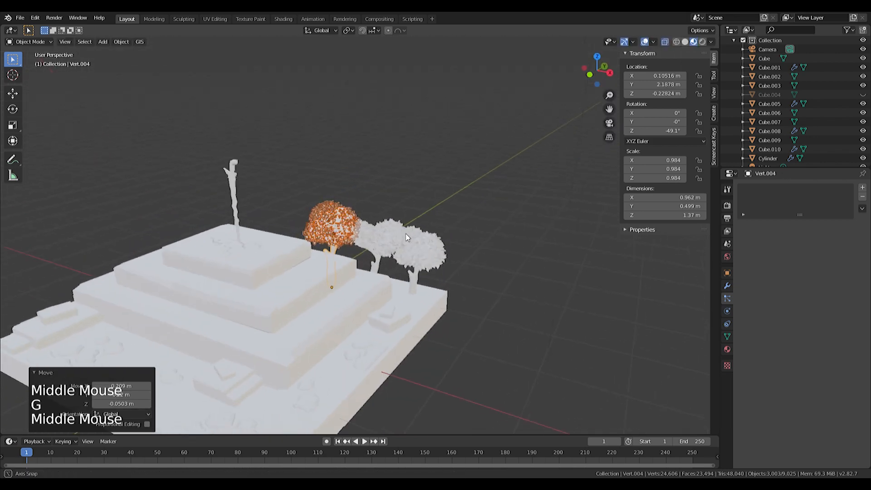
key("g")
left_click(372, 238)
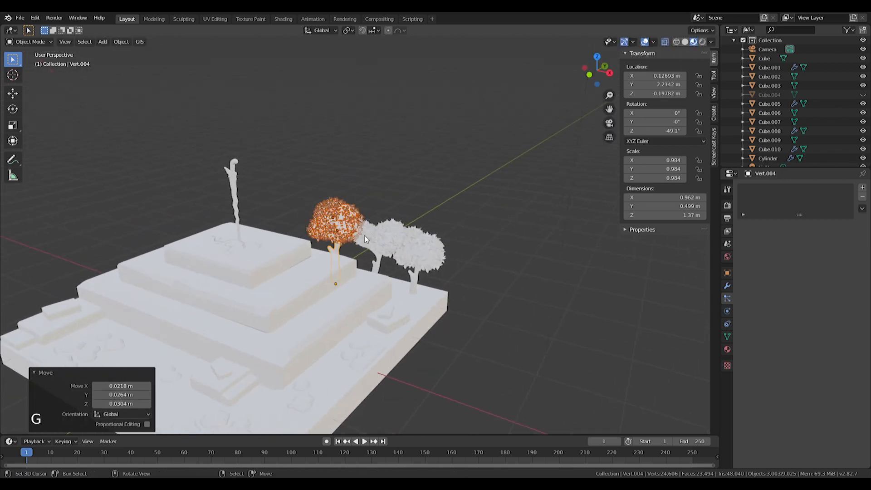
key("g")
middle_click(323, 304)
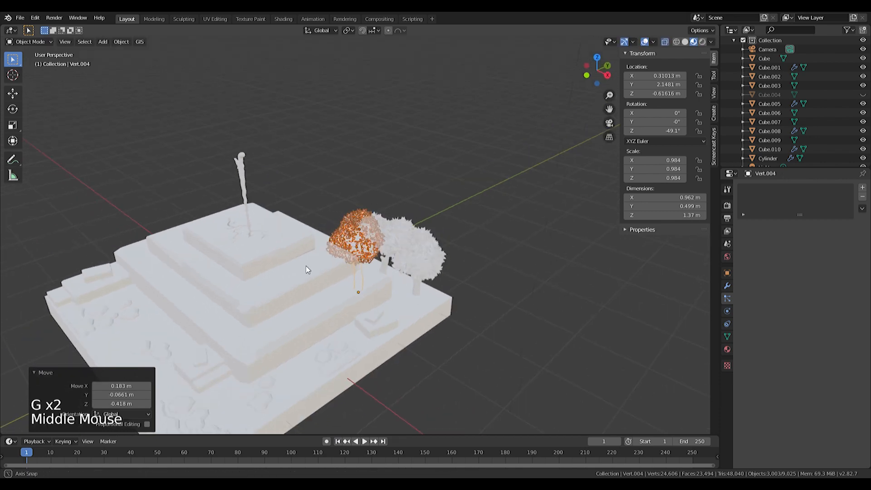
- Duplicate the enlarged tree along the far edge, rotate the copy to -3.77° about Z and move it beside its neighbour
key("KP_7")
key("shift+d")
left_click(187, 262)
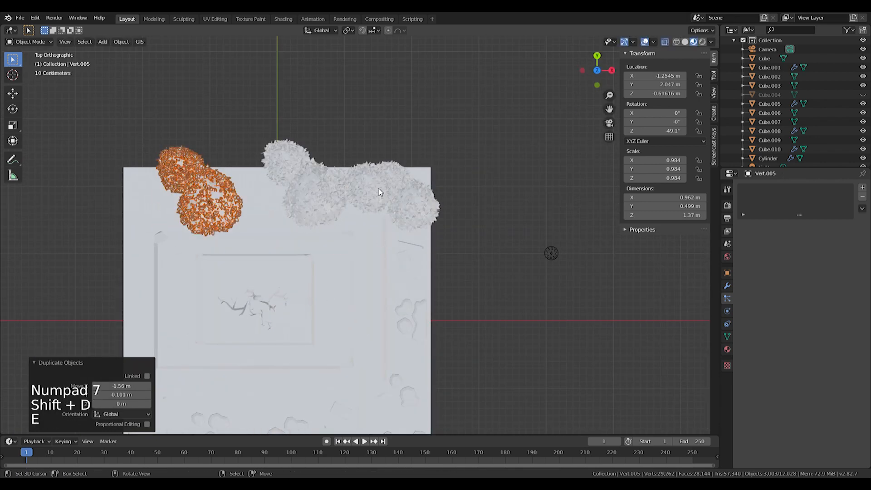
key("r")
left_click(374, 134)
key("g")
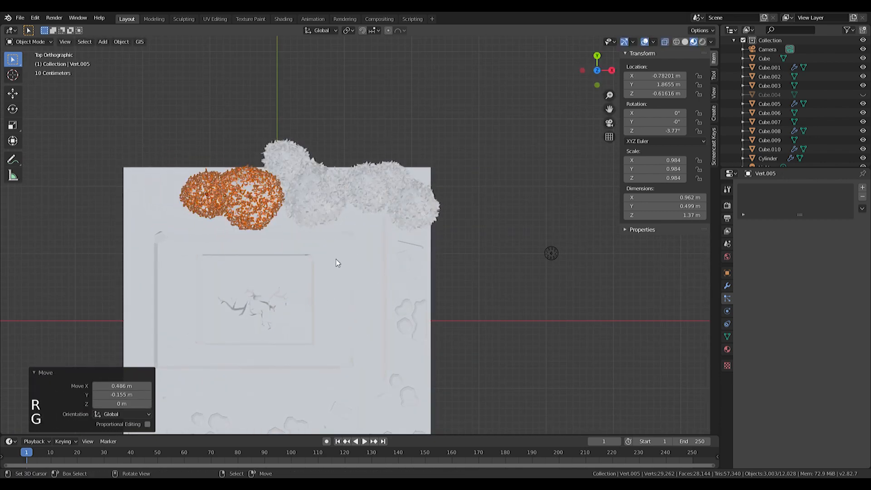
left_click(356, 221)
- Raise the new tree about 0.284 m and adjust its place along the far edge in the camera view
middle_click_drag(355, 222, 252, 190)
key("g")
left_click(381, 231)
key("KP_0")
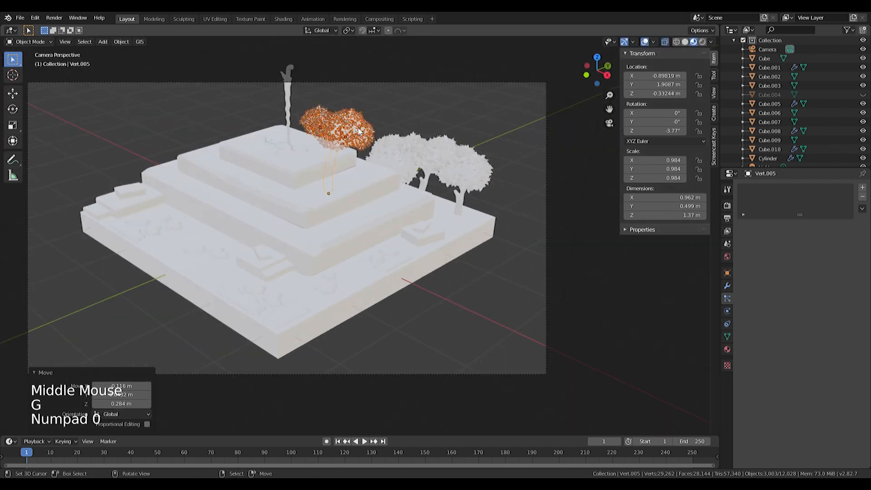
middle_click_drag(345, 133, 356, 142, "shift")
key("g")
left_click(319, 110)
- Duplicate the tree to the far left corner, rotate the copy to 47.4° about Z and scale it by 1.138
middle_click_drag(319, 111, 492, 193, "shift")
key("KP_7")
key("shift+d")
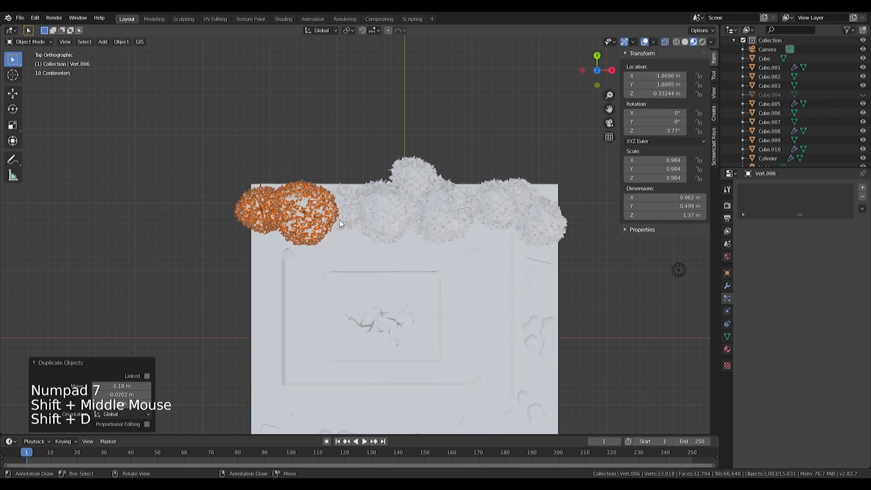
left_click(433, 195)
key("r")
left_click(423, 156)
key("s")
left_click(430, 175)
middle_click_drag(398, 297, 368, 205)
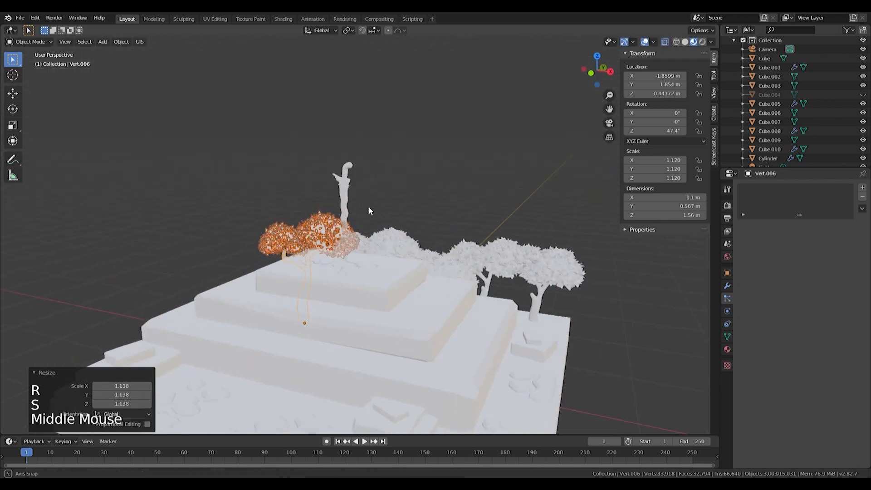
- Raise the far left tree about 0.326 m in Z and lower it about 0.087 m, judging its height from the camera
key("g")
key("z")
left_click(376, 189)
key("KP_0")
scroll(375, 187, "down", 1)
scroll(375, 187, "up", 1)
middle_click_drag(374, 187, 343, 243, "shift")
key("g")
key("z")
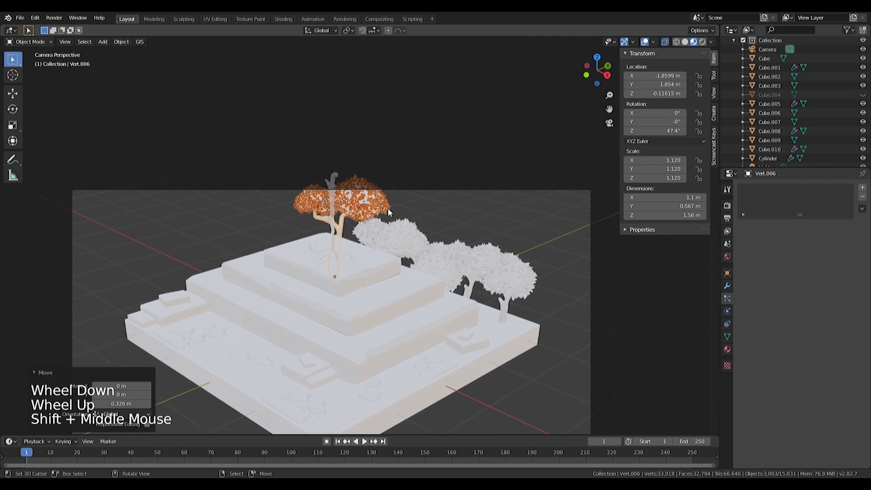
left_click(391, 219)
scroll(365, 198, "down", 2)
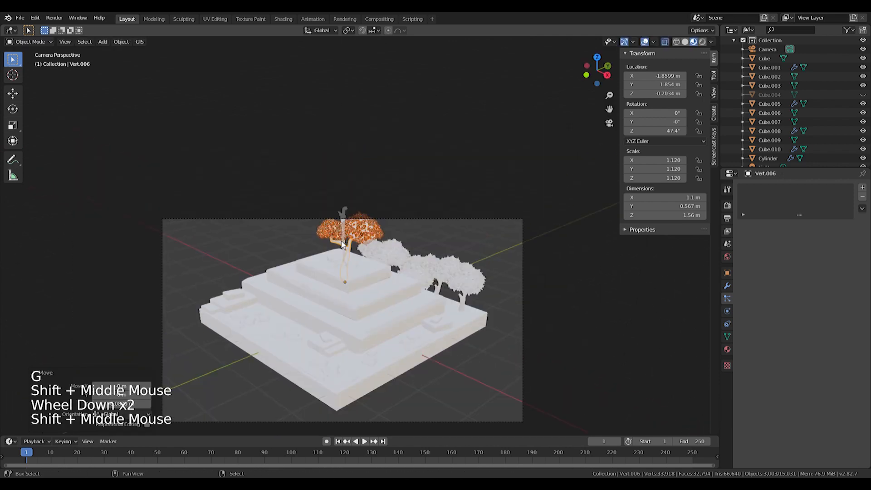
scroll(371, 325, "down", 3)
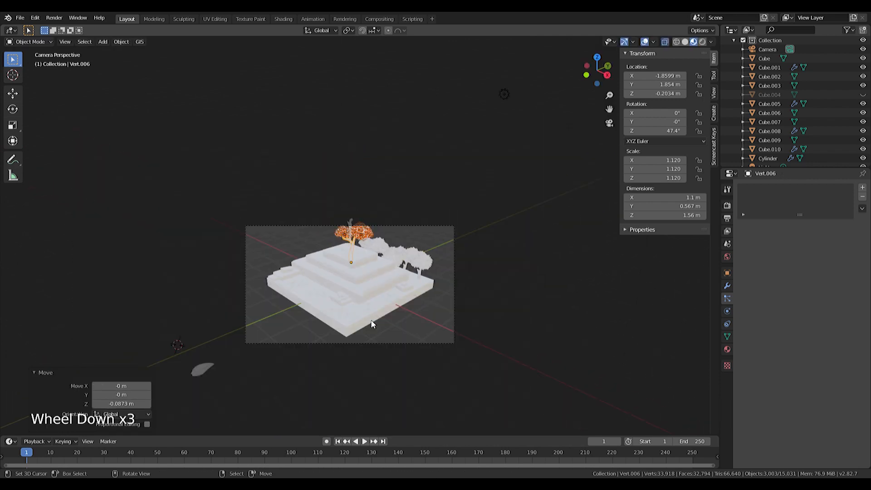
- Select the whole platform with its rocks and trees and shift it slightly along Z
key("c")
left_click_drag(346, 306, 358, 281)
key("g")
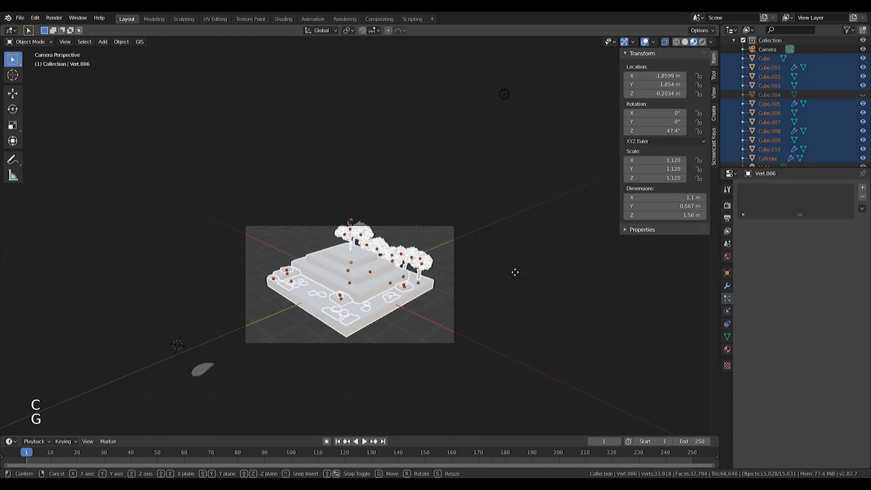
key("z")
left_click(513, 277)
- Scale the selected platform scene by 0.912 and again by 0.980, and reposition it within the camera frame
key("s")
left_click(498, 274)
scroll(504, 286, "up", 4)
key("s")
left_click(502, 286)
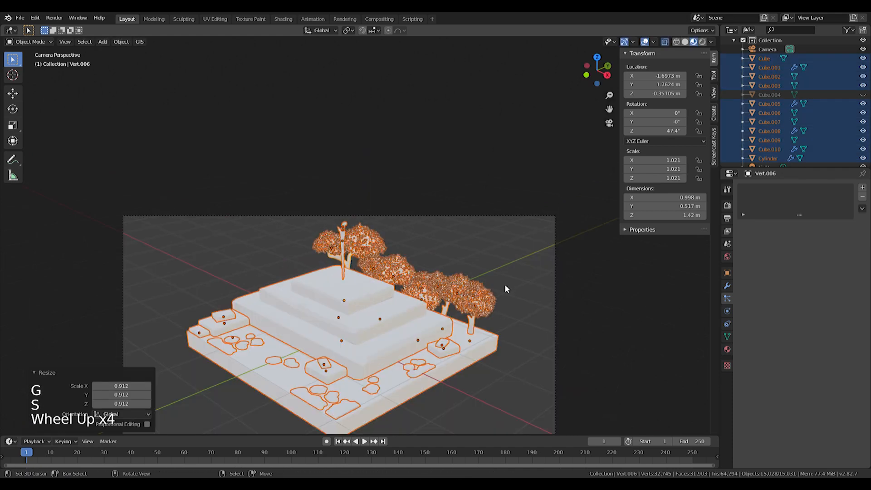
middle_click_drag(502, 285, 480, 256, "shift")
key("g")
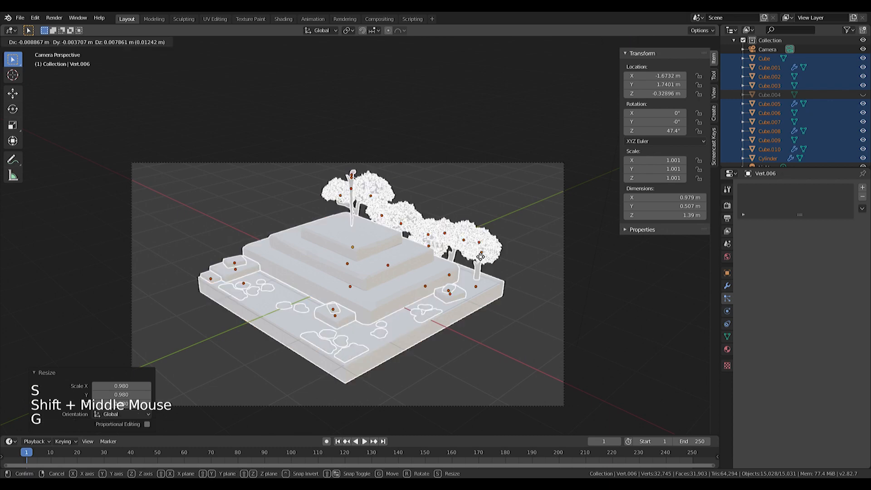
left_click(478, 267)
- Select the leaf plane in front of the platform and place a duplicate about -0.657 m away in X
scroll(456, 222, "down", 1)
middle_click_drag(300, 319, 349, 302)
scroll(347, 265, "up", 4)
middle_click_drag(272, 241, 408, 338)
scroll(422, 334, "down", 2)
middle_click_drag(424, 333, 353, 283, "shift")
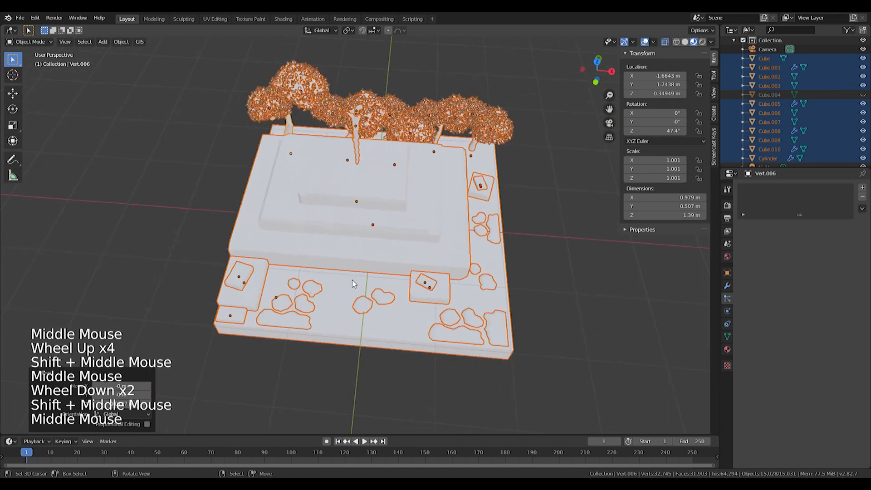
scroll(408, 348, "down", 1)
scroll(408, 349, "up", 1)
scroll(408, 348, "down", 2)
middle_click_drag(408, 348, 398, 311, "shift")
right_click(389, 343)
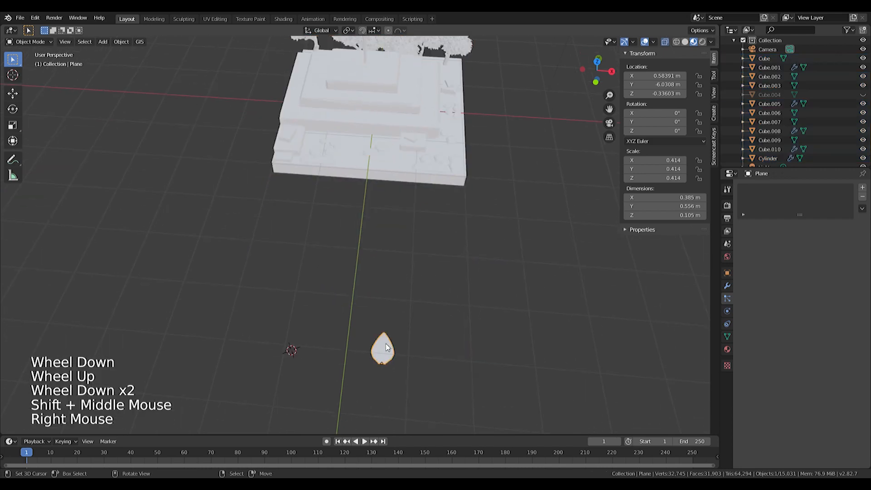
key("KP_7")
key("shift+d")
left_click(370, 344)
scroll(393, 373, "up", 1)
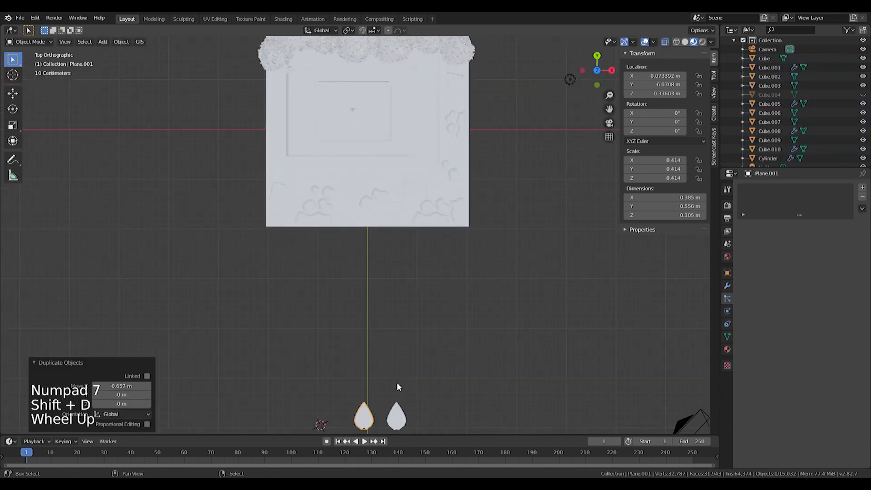
- Stretch the leaf copy by 6.236 along Y and shrink it uniformly to a narrow blade with a Y scale of 0.714
middle_click_drag(393, 372, 409, 246, "shift")
key("s")
key("z")
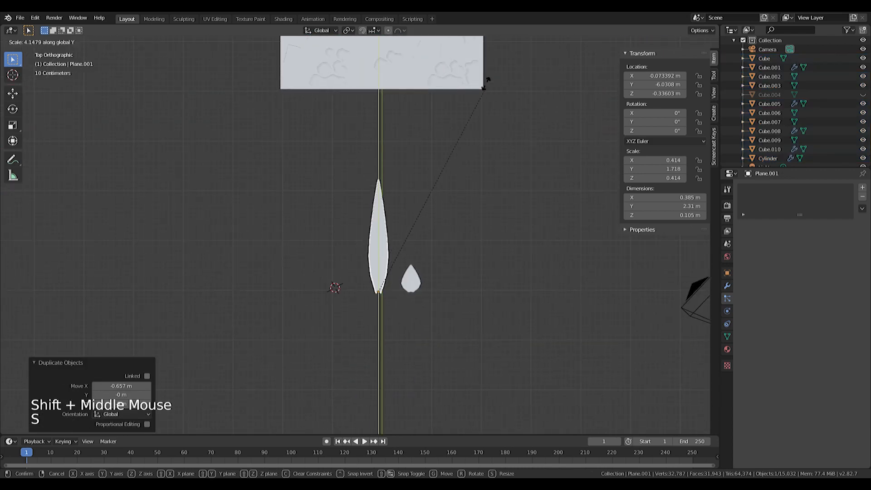
left_click(498, 374)
key("s")
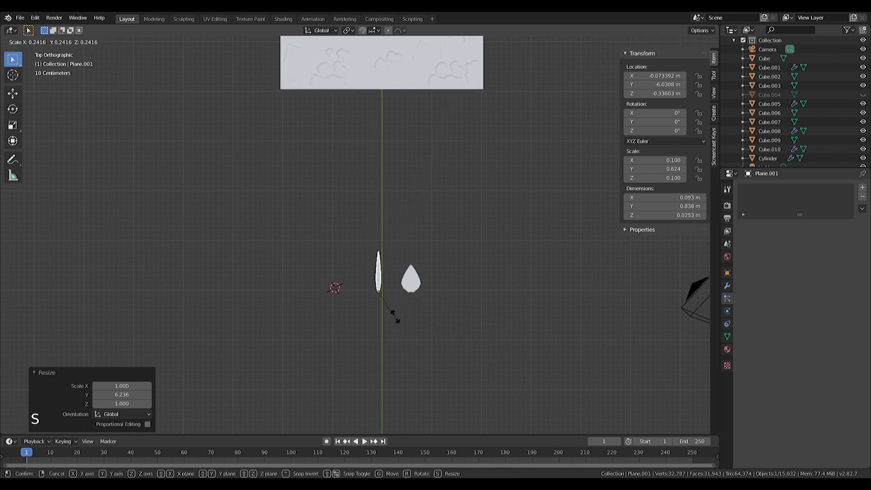
left_click(422, 308)
- Arch the grass blade by raising one of its middle vertices 0.299 m in Z with proportional editing
scroll(334, 181, "up", 4)
middle_click_drag(434, 294, 461, 202)
key("KP_1")
key("KP_3")
scroll(461, 203, "up", 4)
key("Tab")
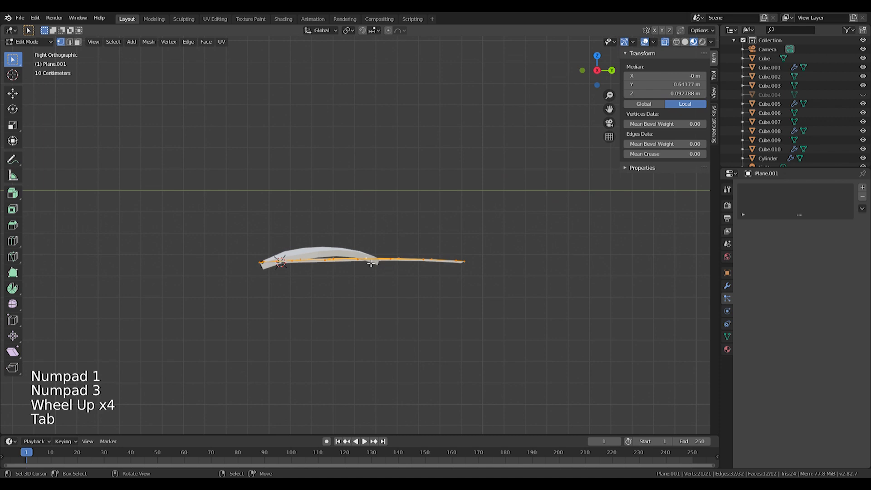
right_click(371, 263)
key("g")
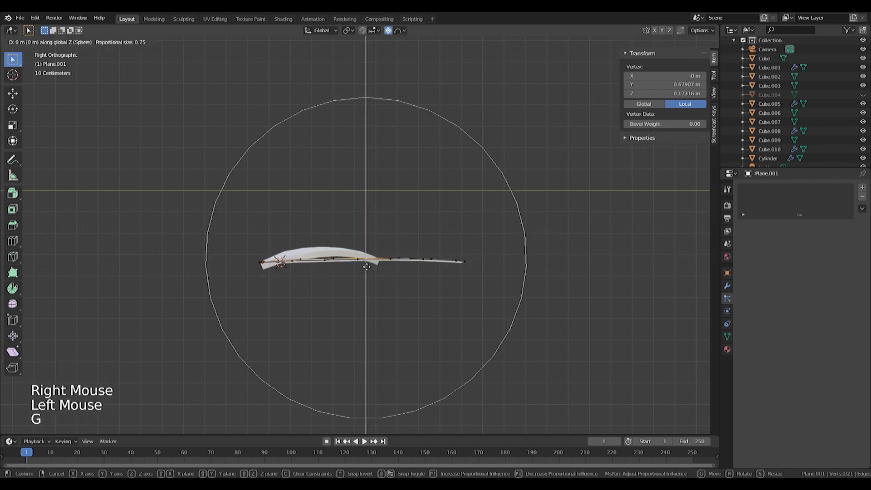
left_click(363, 203)
- Turn off proportional editing, move the blade's whole mesh and return to Object Mode
key("g")
key("z")
right_click(363, 211)
left_click(388, 30)
key("g")
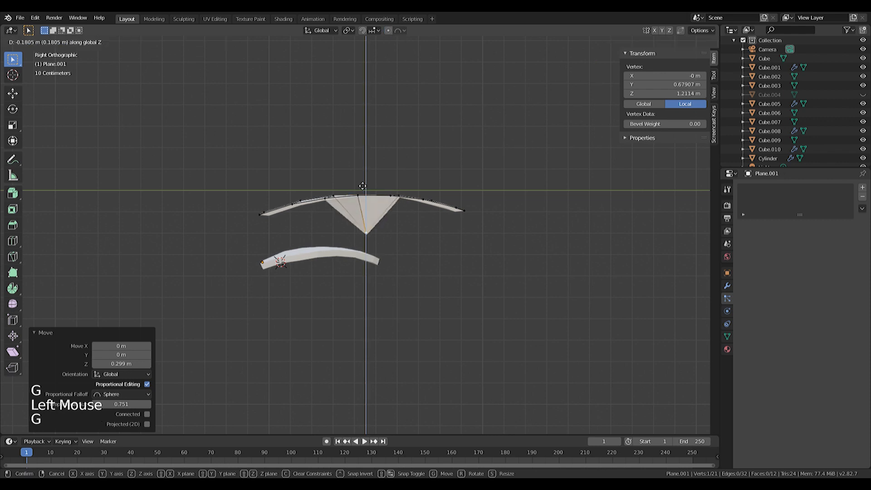
right_click(362, 185)
key("a")
key("g")
key("Tab")
- Select the platform's base slab and view it from the front
middle_click_drag(360, 235, 329, 392)
scroll(366, 264, "down", 5)
key("KP_Decimal")
scroll(366, 265, "down", 5)
scroll(346, 288, "down", 3)
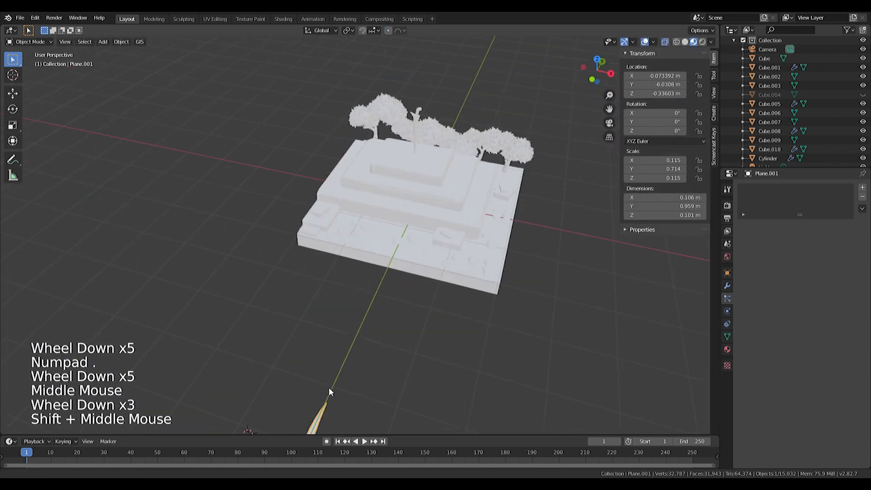
right_click(417, 258)
middle_click_drag(418, 258, 395, 287, "shift")
key("KP_1")
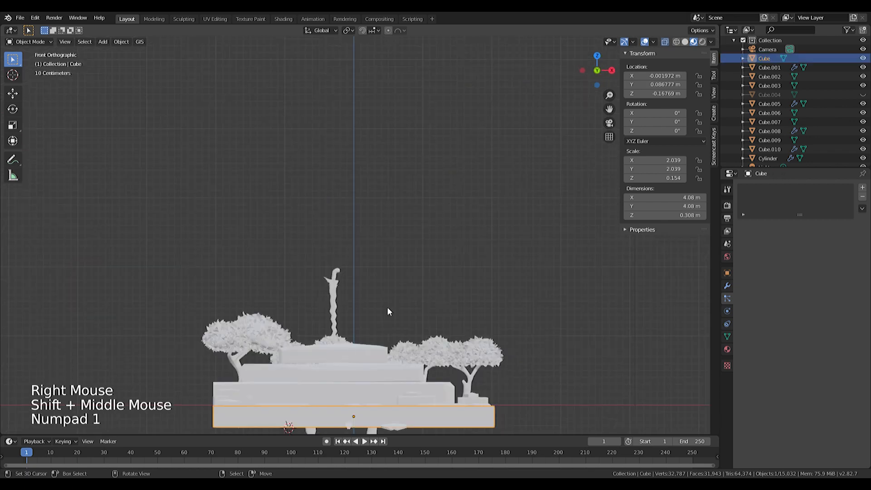
- Try duplicating the base slab and box-selecting part of the copy's vertices, and undo these changes
key("shift+d")
key("Tab")
middle_click_drag(408, 364, 403, 248, "shift")
key("a")
key("a")
key("a")
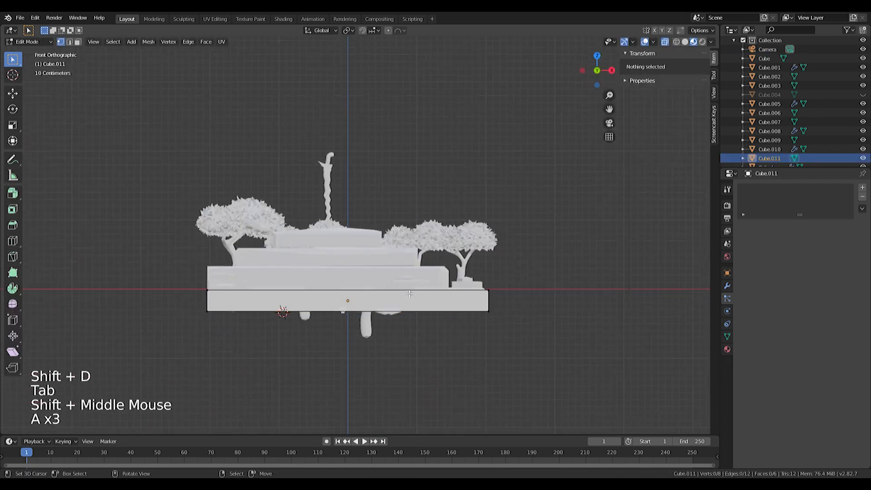
key("b")
left_click_drag(247, 339, 544, 298)
right_click(544, 297)
key("ctrl+z")
key("ctrl+z")
key("ctrl+z")
key("ctrl+z")
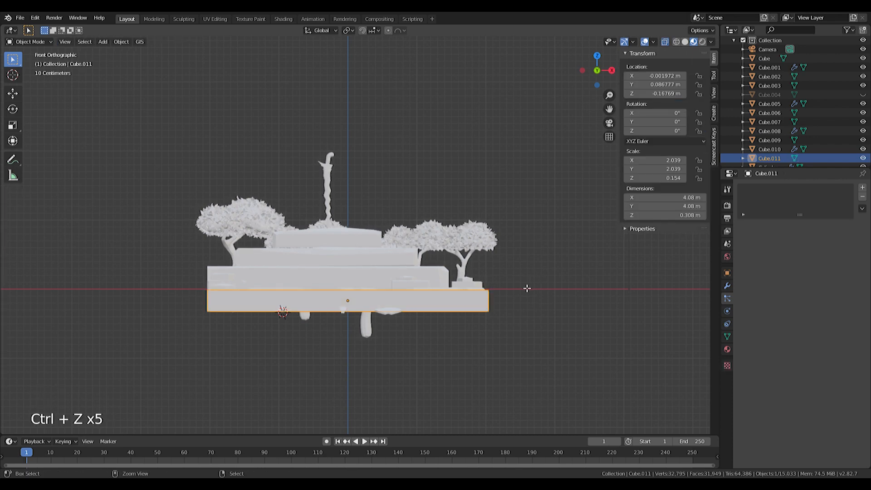
key("ctrl+z")
- Select only the top face of the base slab in Edit Mode
middle_click_drag(509, 284, 481, 335)
key("Tab")
key("g")
left_click(492, 287)
key("Tab")
key("Tab")
right_click(494, 342)
right_click(495, 342, "alt+shift")
key("KP_1")
key("a")
key("a")
key("a")
key("b")
left_click_drag(206, 297, 538, 368)
middle_click_drag(526, 379, 472, 279)
right_click(472, 279)
left_click(472, 278)
- Subdivide the base slab's top face repeatedly into a dense grid
key("w")
left_click(450, 255)
key("w")
left_click(449, 255)
key("w")
left_click(449, 256)
key("w")
left_click(438, 250)
middle_click_drag(438, 251, 427, 319)
scroll(436, 295, "up", 2)
- Duplicate the subdivided top face, separate the copy into its own object and return to Object Mode
key("Tab")
key("Tab")
key("shift+d")
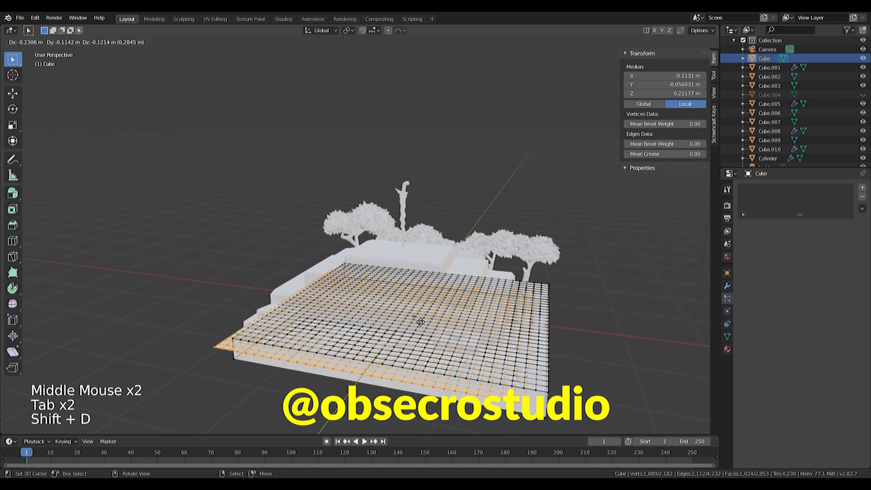
key("p")
left_click(427, 318)
key("Tab")
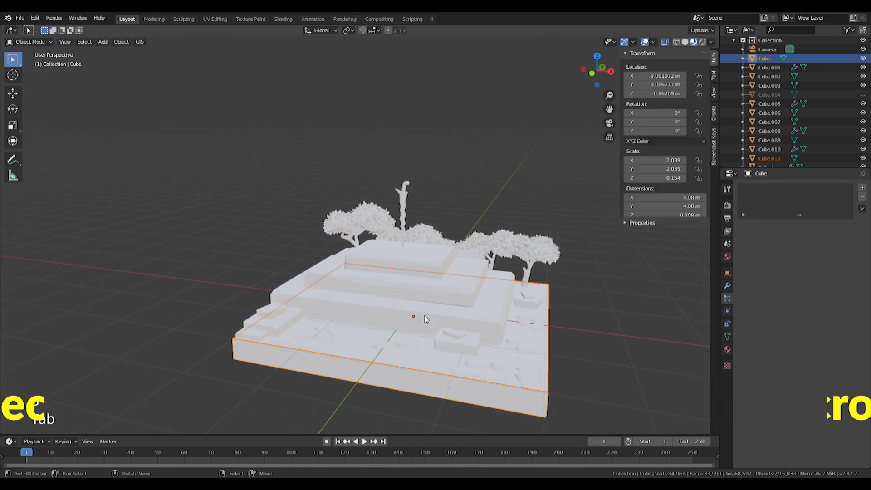
- Select the separated subdivided ground surface, using Wireframe display to reach it, and return to Material Preview shading
right_click(533, 363)
right_click(536, 361)
right_click(544, 393)
right_click(545, 393)
key("z")
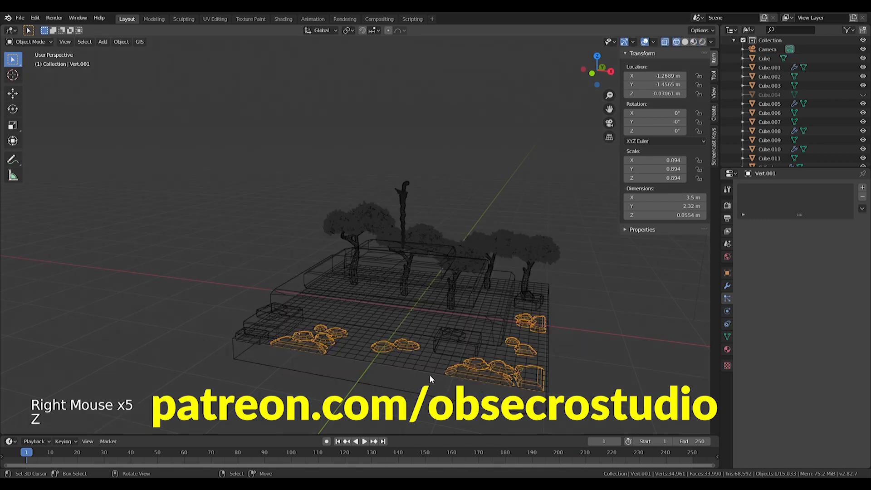
right_click(417, 365)
key("z")
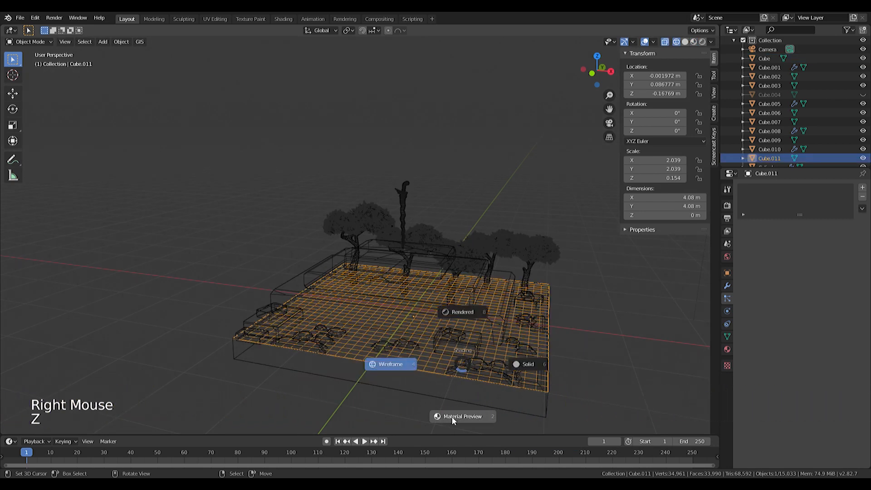
left_click(450, 415)
- Lower the ground surface slightly along Z in front view, to a Z location of -0.19143 m
key("KP_1")
key("g")
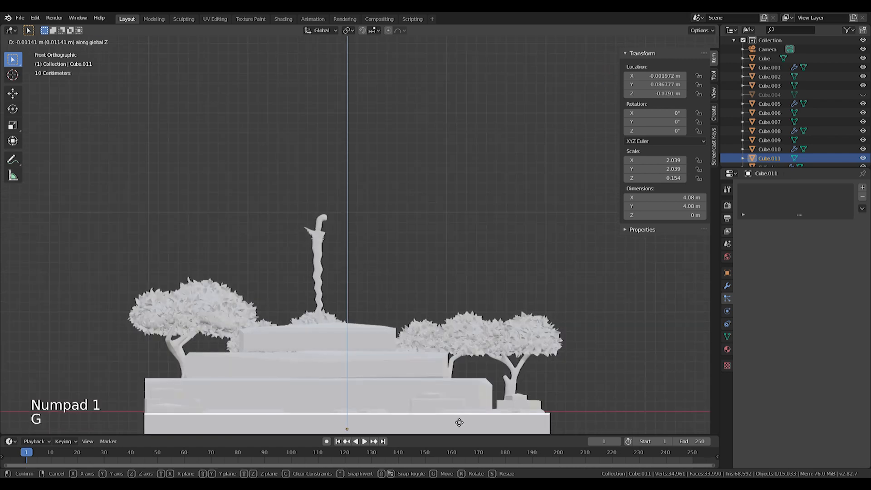
left_click(467, 429)
middle_click_drag(579, 366, 515, 390)
scroll(515, 390, "down", 2)
right_click(475, 363)
scroll(475, 363, "up", 3)
middle_click_drag(474, 363, 402, 299, "shift")
scroll(479, 319, "down", 2)
scroll(403, 300, "up", 1)
scroll(403, 299, "down", 1)
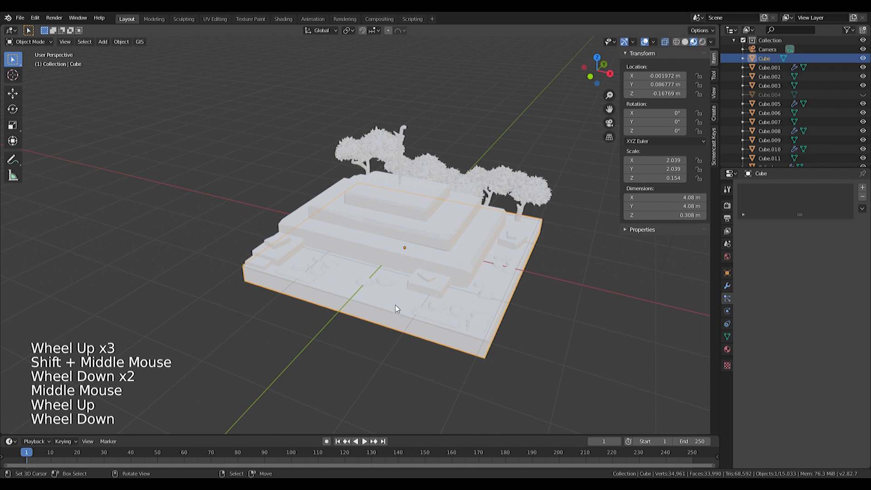
key("ctrl+z")
scroll(415, 299, "down", 1)
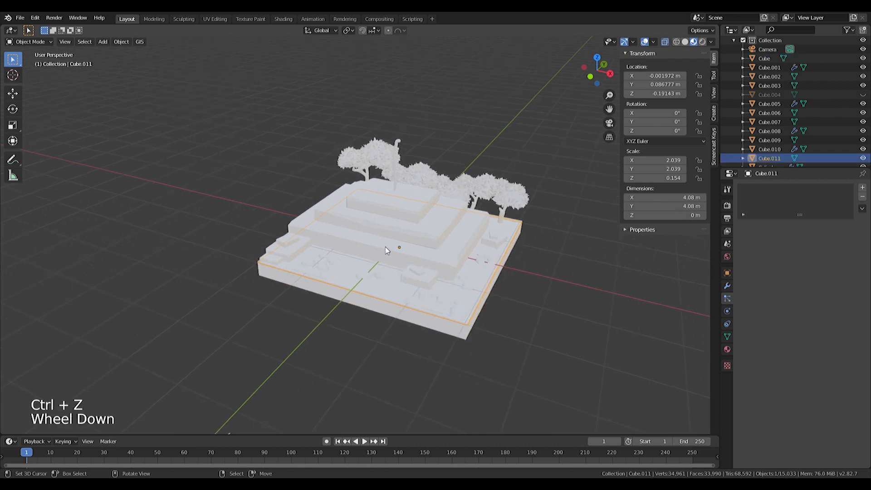
- Try Vertex Paint and Weight Paint modes on the ground surface in top view, and return to Object Mode
middle_click_drag(415, 299, 411, 245)
key("KP_7")
scroll(369, 179, "up", 3)
middle_click_drag(369, 179, 121, 117, "shift")
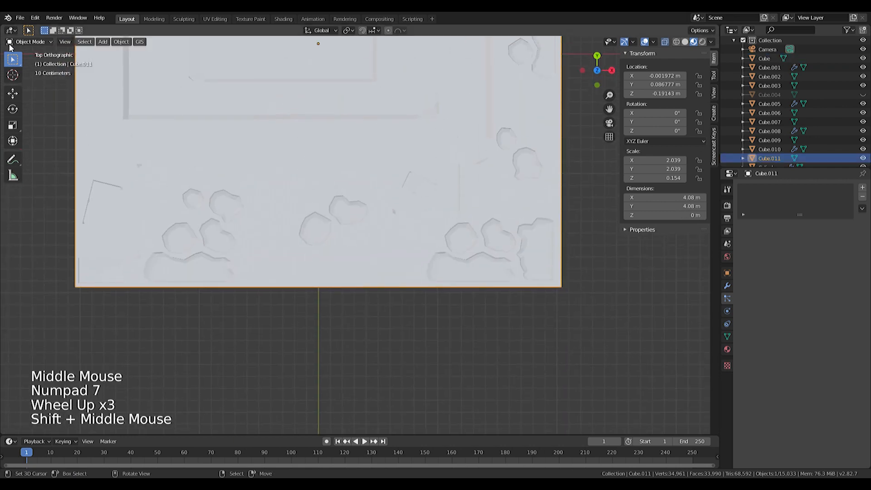
left_click(12, 42)
left_click(36, 84)
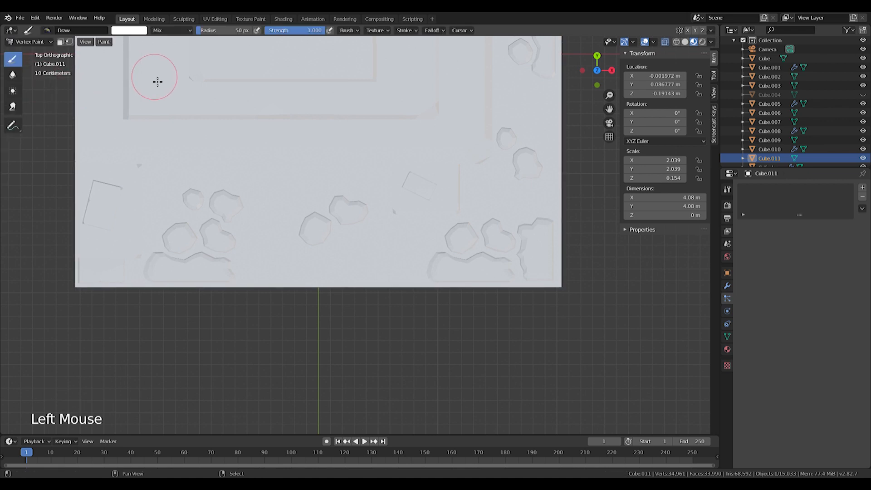
middle_click_drag(157, 82, 162, 149, "shift")
left_click(24, 42)
left_click(34, 93)
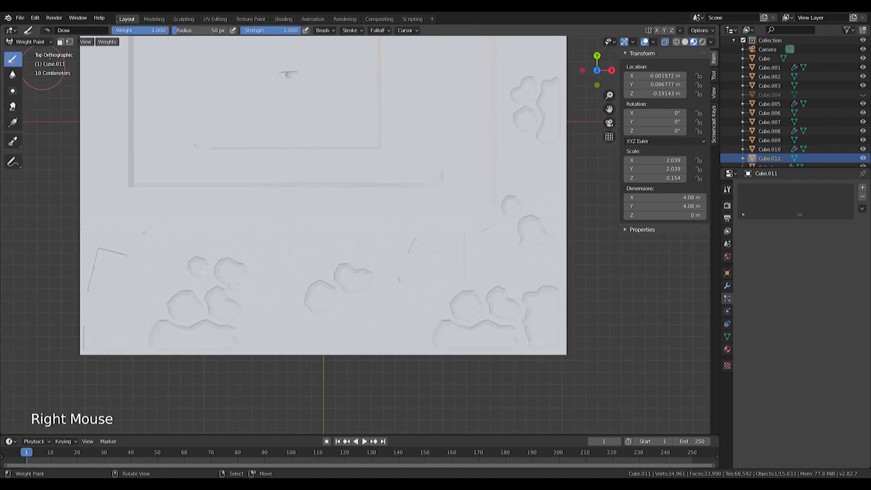
left_click(27, 42)
left_click(29, 52)
- Raise the ground surface 0.0538 m along Z so it sits just above the base slab
middle_click_drag(259, 248, 277, 159)
middle_click_drag(313, 295, 321, 190, "shift")
key("g")
key("z")
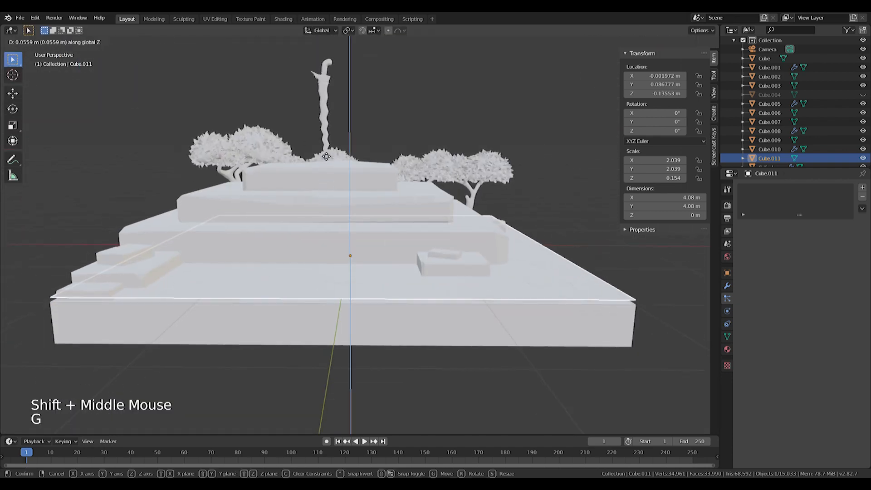
left_click(325, 179)
- Put the ground surface into Weight Paint mode in top view and choose the Add brush
left_click(26, 42)
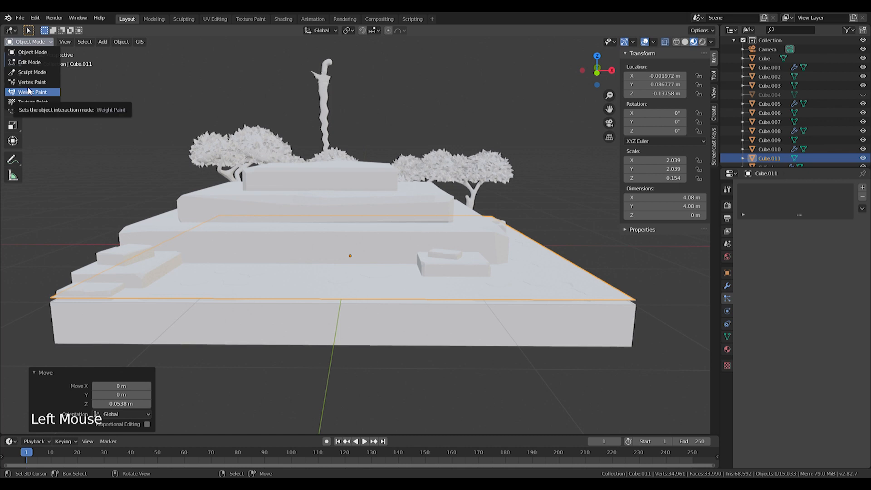
left_click(28, 91)
key("KP_7")
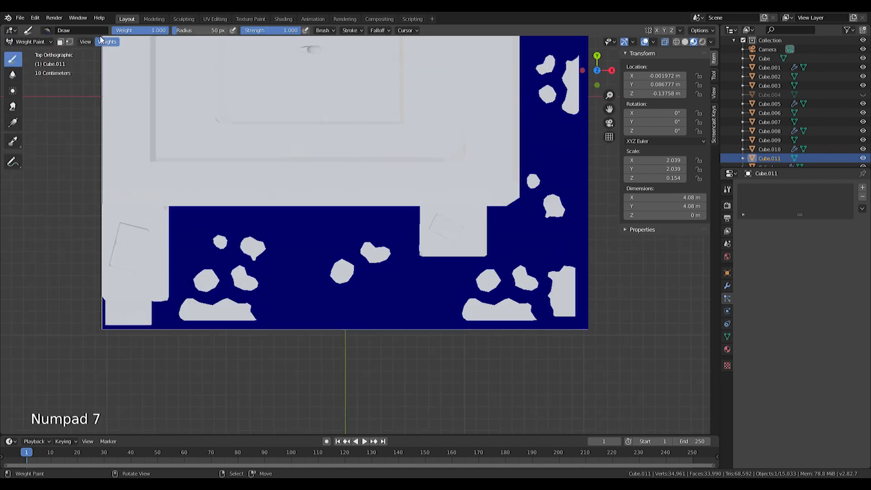
left_click(48, 30)
left_click(52, 59)
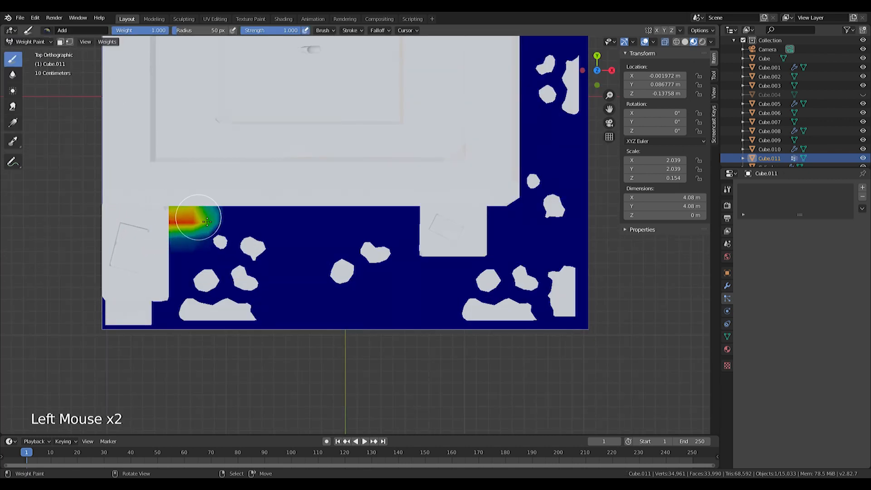
- Undo the first stroke and paint weight along the front foot of the platform and around the front block
key("ctrl+z")
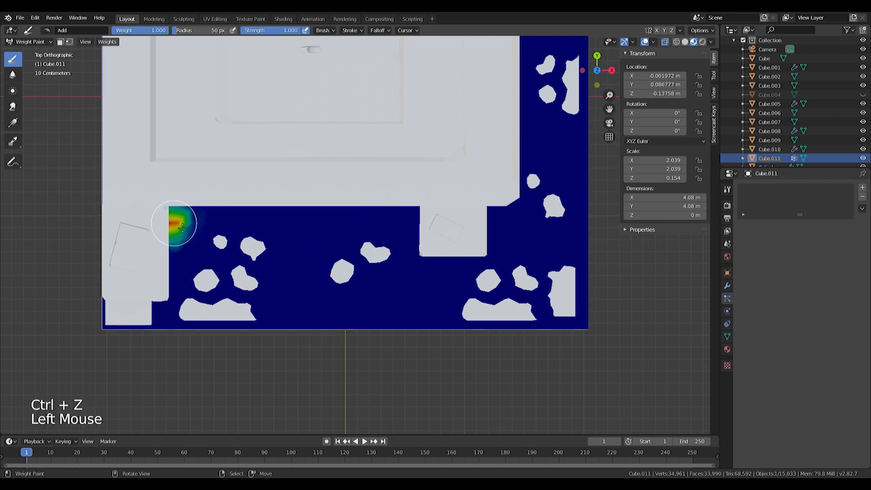
left_click_drag(197, 221, 365, 225)
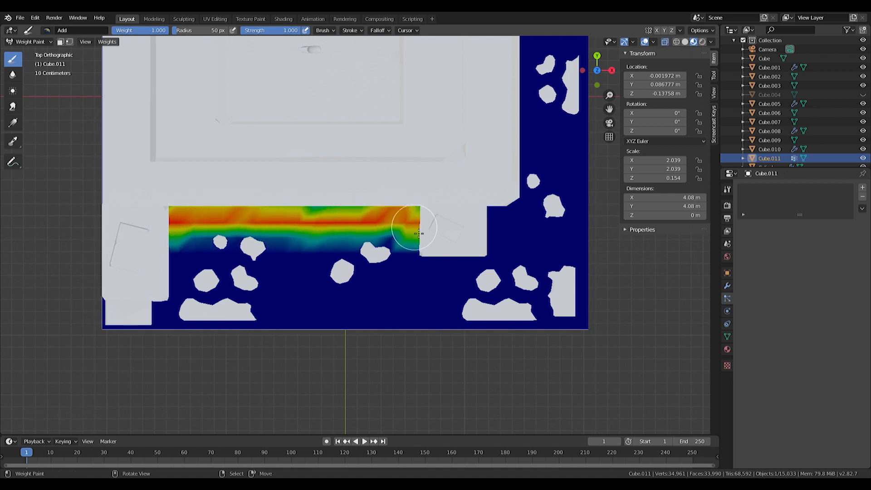
left_click_drag(422, 267, 495, 264)
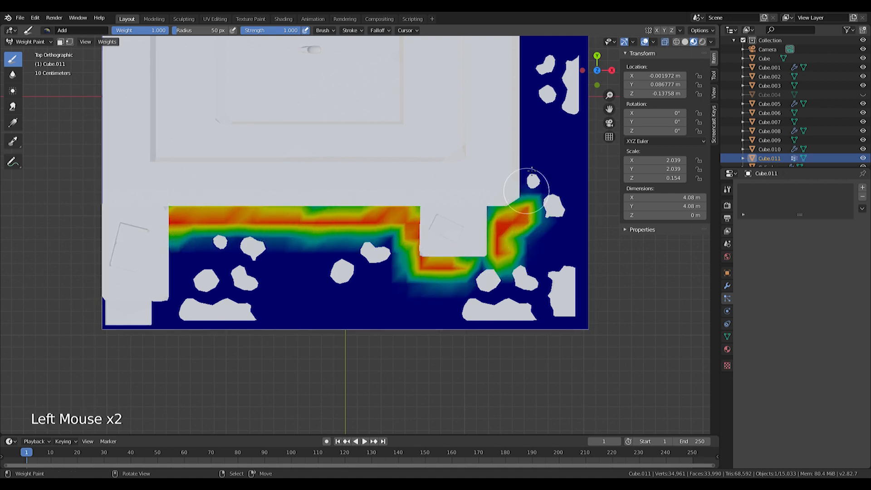
- Paint weight patches along the ground strip on the platform's +X side, around the corner block and between the stones
middle_click_drag(531, 181, 439, 292, "shift")
left_click(486, 135)
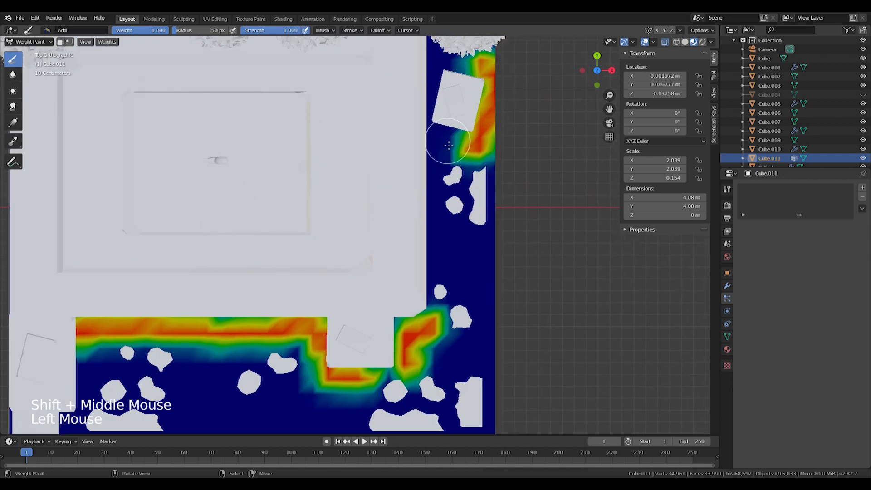
left_click(455, 240)
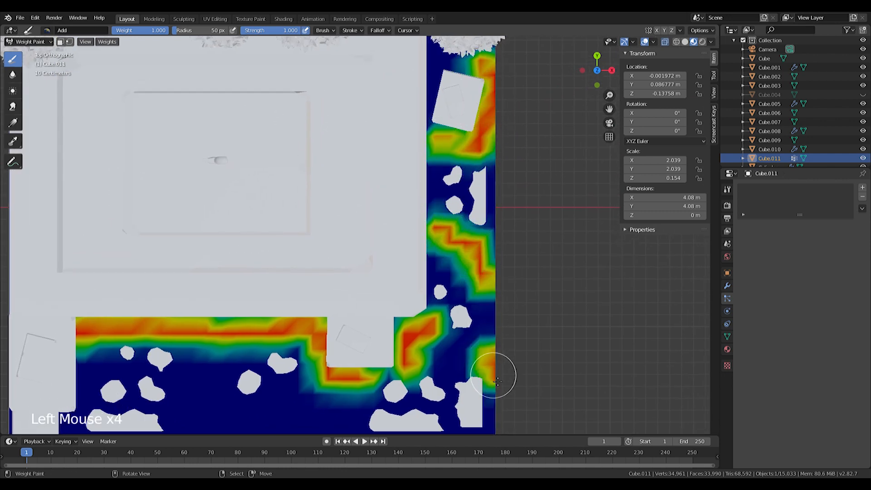
- Paint scattered weight patches between the stones and along the front edge of the ground surface
mouse_move(282, 411)
middle_mouse_down("shift")
mouse_move(289, 404)
mouse_move(243, 373)
middle_mouse_up("shift")
left_click(262, 357)
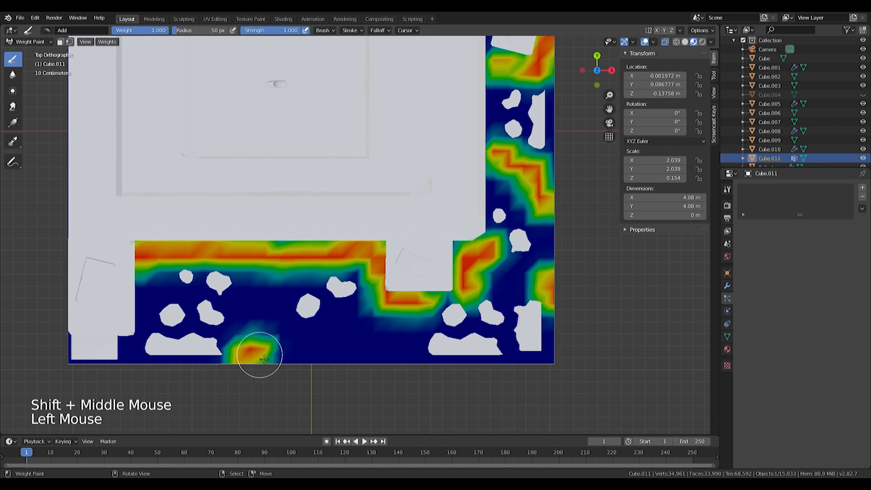
left_click(380, 330)
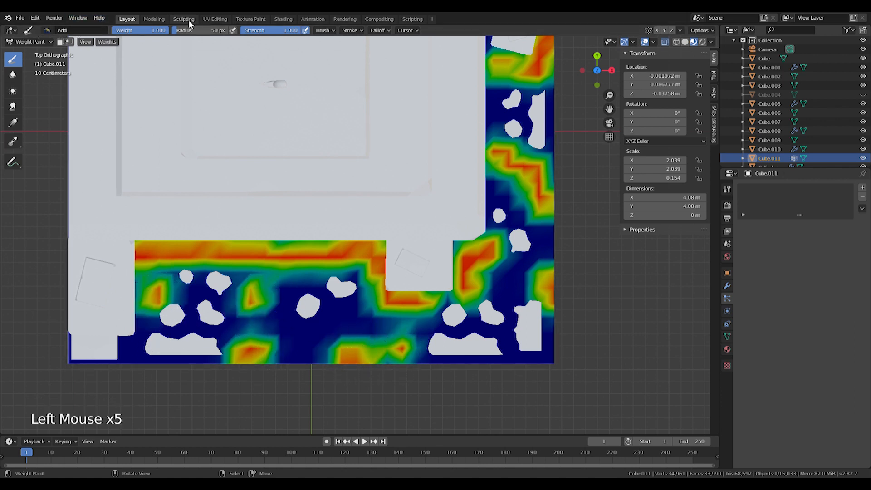
- Switch to the Draw brush with weight 0 and strength 1, and erase the middle of the painted band along the platform's front
left_click(133, 58)
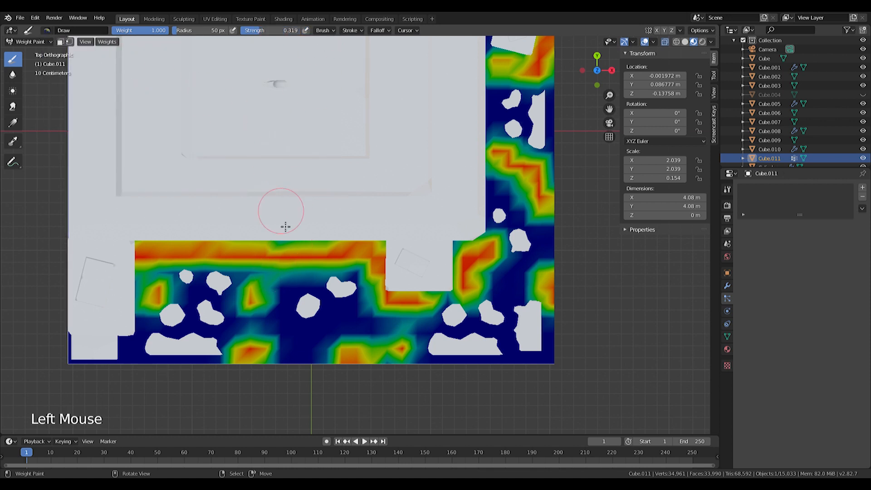
left_click(278, 262)
key("ctrl+z")
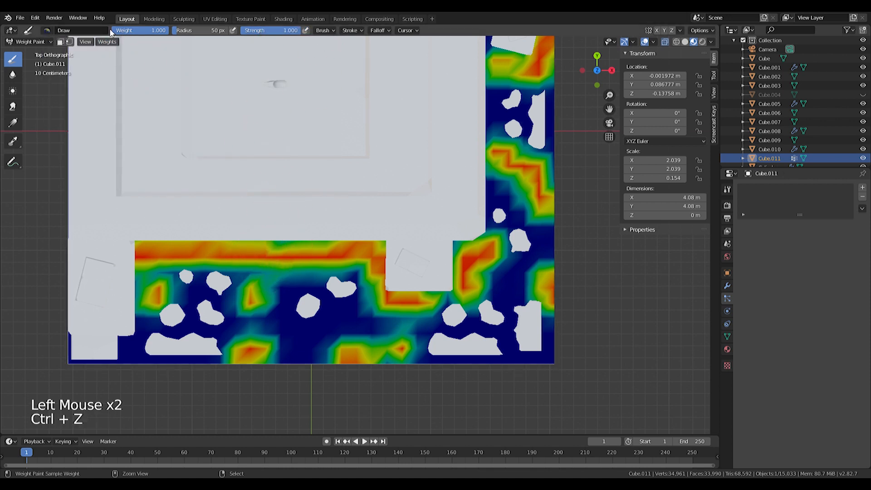
left_click_drag(149, 31, 115, 30)
left_click(282, 255)
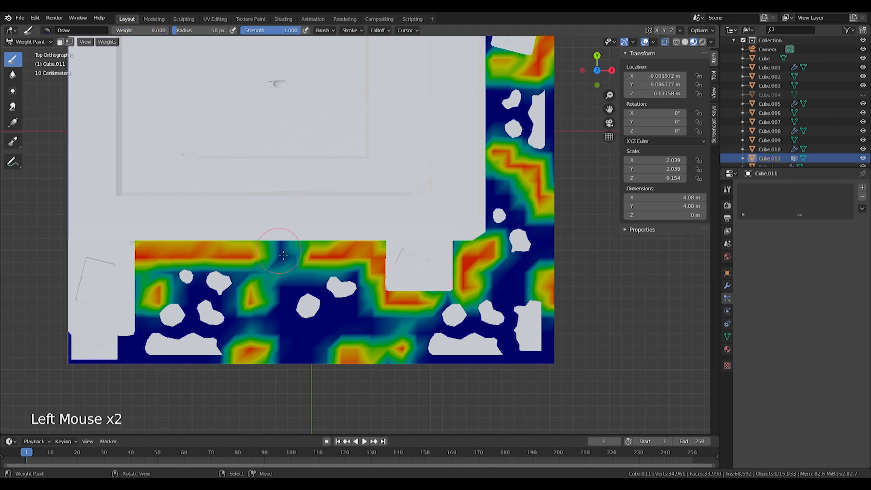
- Undo the latest weight strokes along the pyramid's front edge and set the brush weight to 0.375
key("ctrl+z")
left_click(277, 245)
key("ctrl+z")
left_click_drag(152, 30, 138, 30)
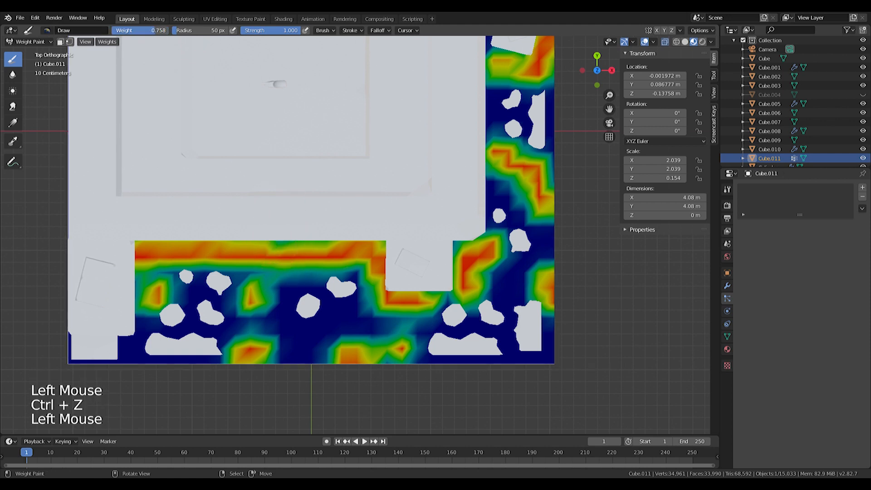
- Paint weight 0.375 over parts of the strip along the pyramid's front edge and around the small corner block
left_click(247, 249)
left_click(200, 247)
key("ctrl+z")
key("ctrl+z")
left_click(196, 237)
left_click(193, 235)
left_click(463, 273)
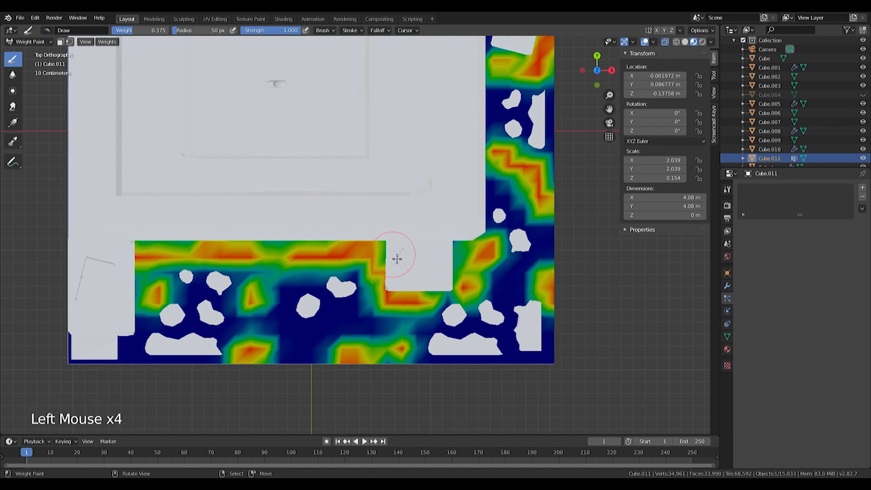
left_click(415, 272)
left_click(560, 274)
right_click(479, 346)
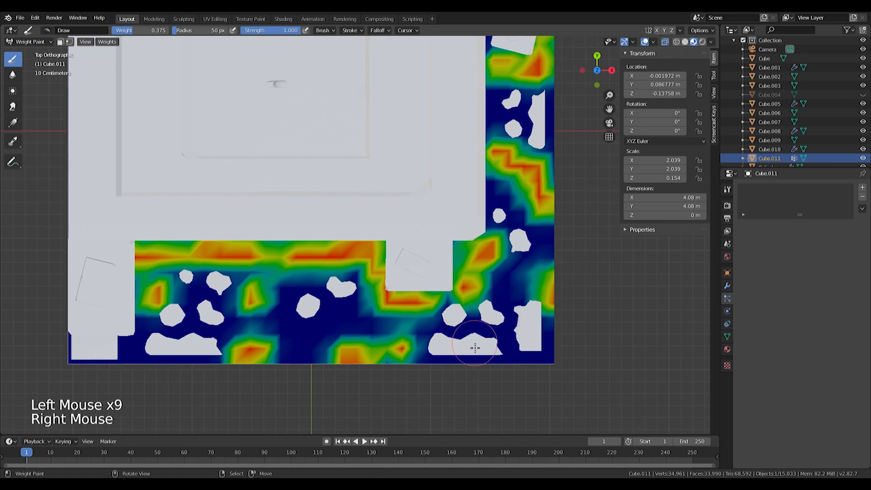
- Return the ground plane from Weight Paint to Object Mode
left_click(18, 42)
left_click(22, 53)
middle_click_drag(236, 213, 577, 324)
key("Tab")
key("Tab")
- Check the ground plane's painted weights against its Rumput vertex group, then return to Object Mode
left_click(30, 41)
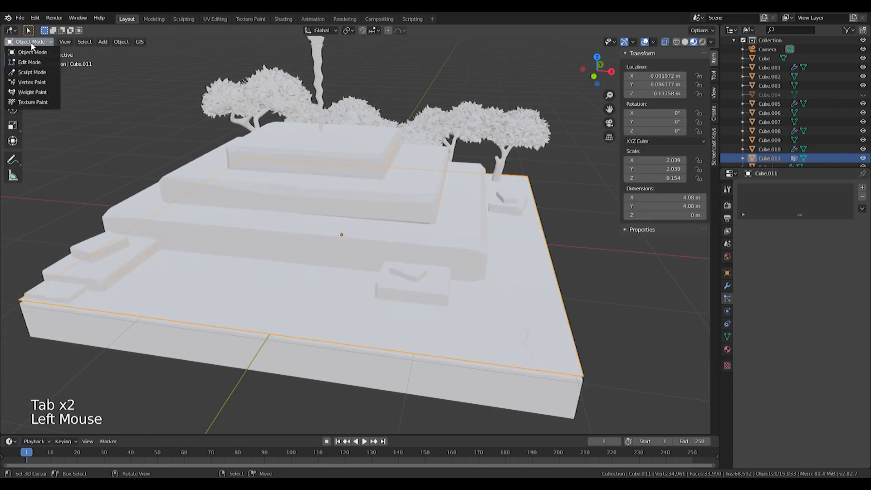
left_click(30, 92)
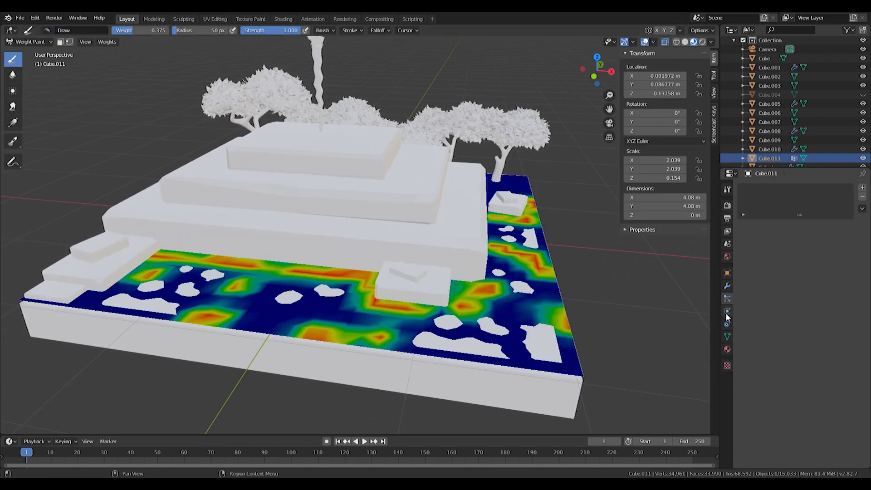
left_click(727, 335)
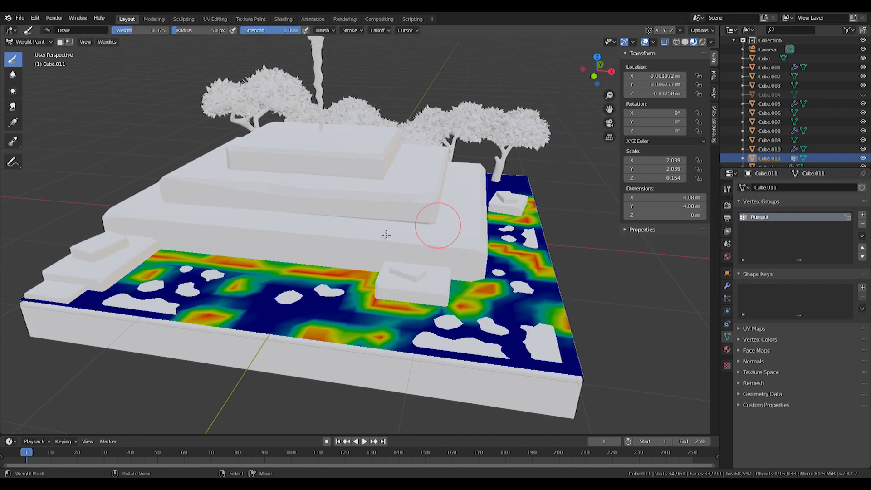
left_click(29, 42)
left_click(28, 53)
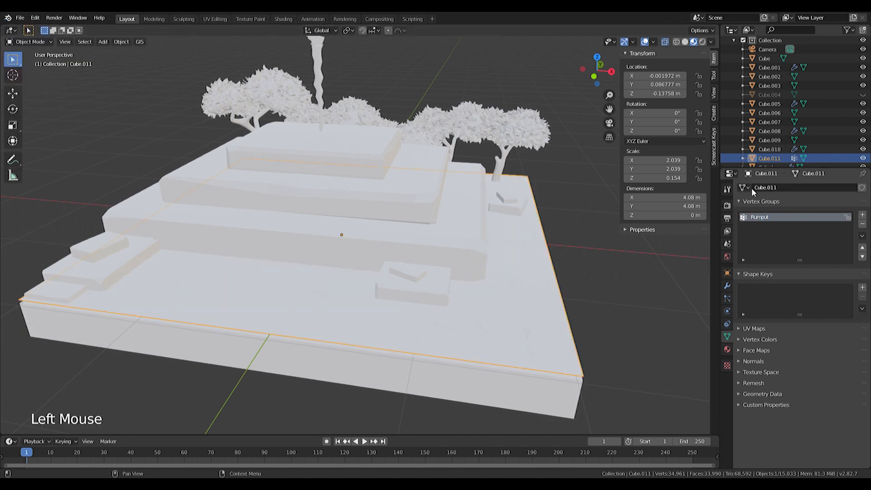
- Add a particle system to the ground plane, set it to Hair, and enable the Advanced and Regrow options
left_click(726, 298)
left_click(863, 190)
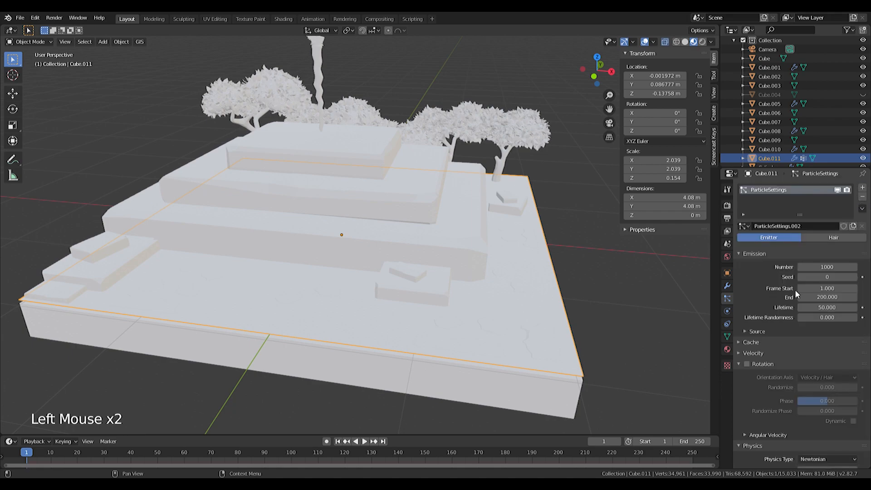
left_click(805, 236)
scroll(802, 254, "down", 2)
scroll(379, 278, "down", 3)
middle_click_drag(558, 268, 362, 290, "shift")
scroll(361, 293, "down", 4)
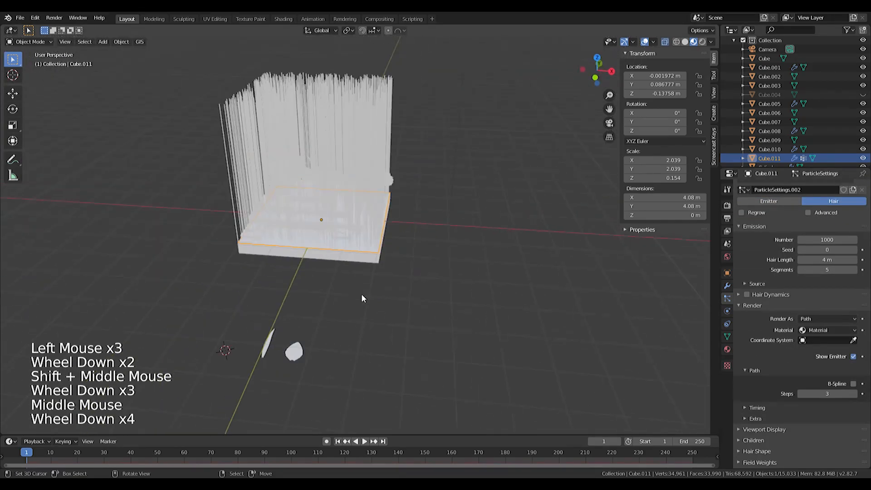
left_click(829, 212)
left_click(750, 212)
- Render the hair particles as Object, using the thin curved grass blade mesh as the instance object
scroll(811, 390, "down", 5)
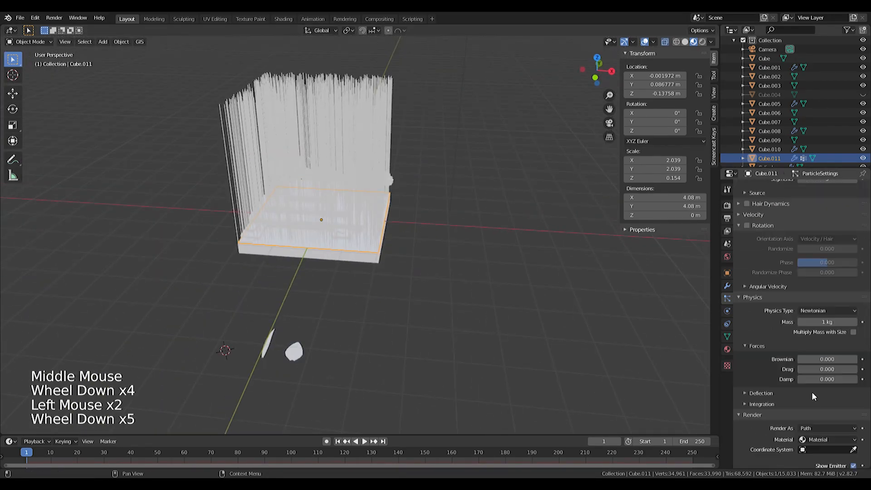
left_click(853, 449)
left_click(829, 428)
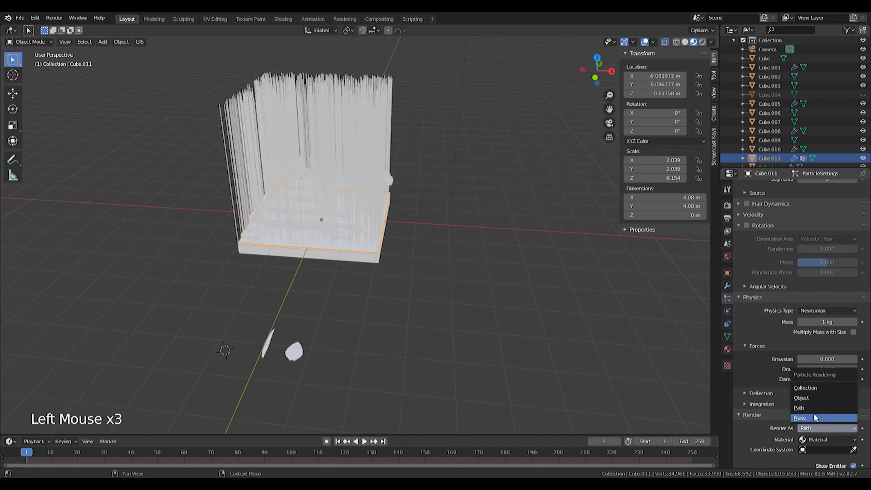
left_click(816, 398)
scroll(848, 431, "down", 6)
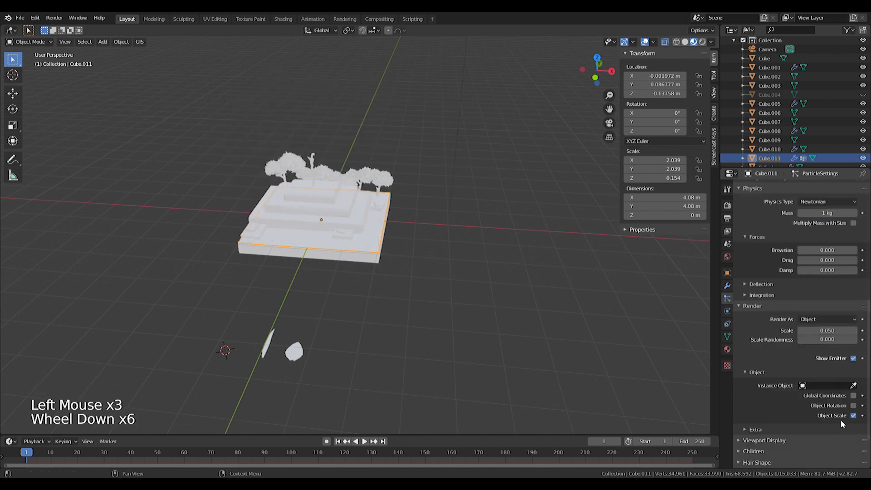
left_click(853, 386)
left_click(272, 348)
scroll(272, 317, "up", 7)
middle_click_drag(272, 318, 299, 304)
- Limit the grass particle density to the Rumput vertex group
scroll(761, 420, "down", 9)
left_click(740, 439)
scroll(780, 413, "down", 1)
scroll(780, 413, "up", 1)
scroll(798, 399, "down", 3)
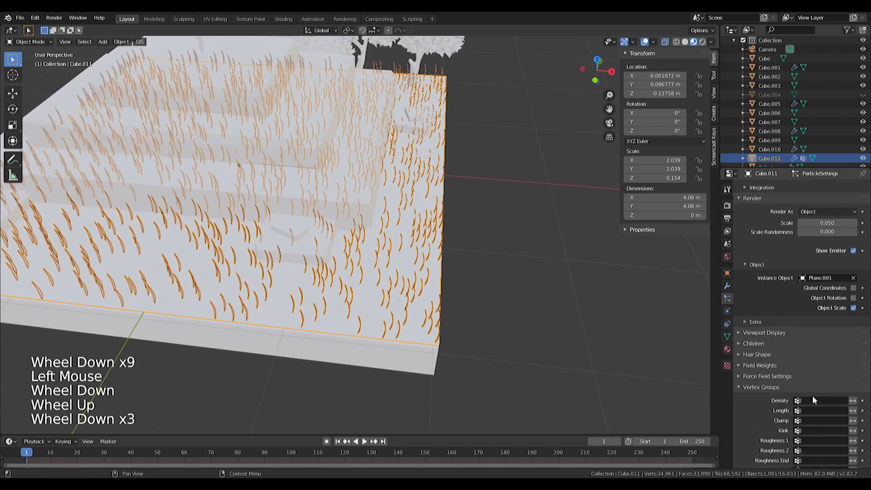
left_click(821, 400)
left_click(785, 307)
middle_click_drag(622, 287, 509, 210)
scroll(509, 210, "down", 2)
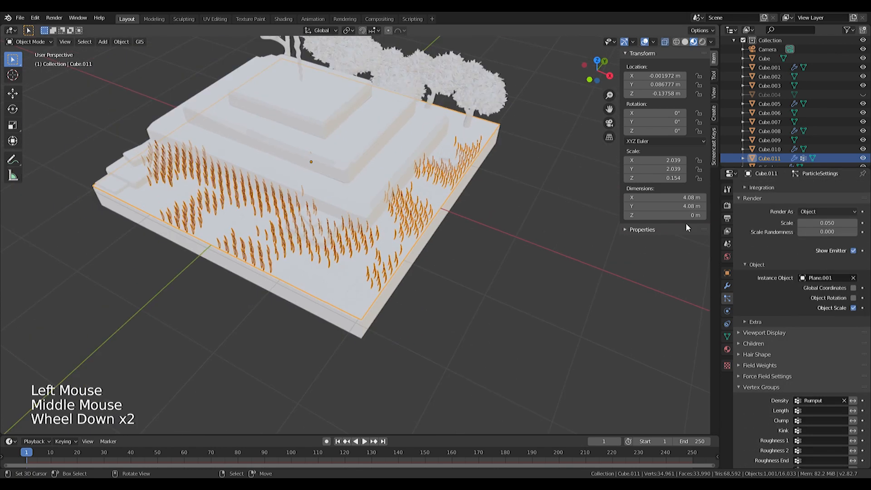
- Set the grass particles' scale randomness to 0.754
scroll(811, 345, "up", 3)
scroll(821, 345, "down", 1)
scroll(823, 346, "up", 4)
left_click_drag(811, 342, 842, 340)
scroll(432, 243, "up", 4)
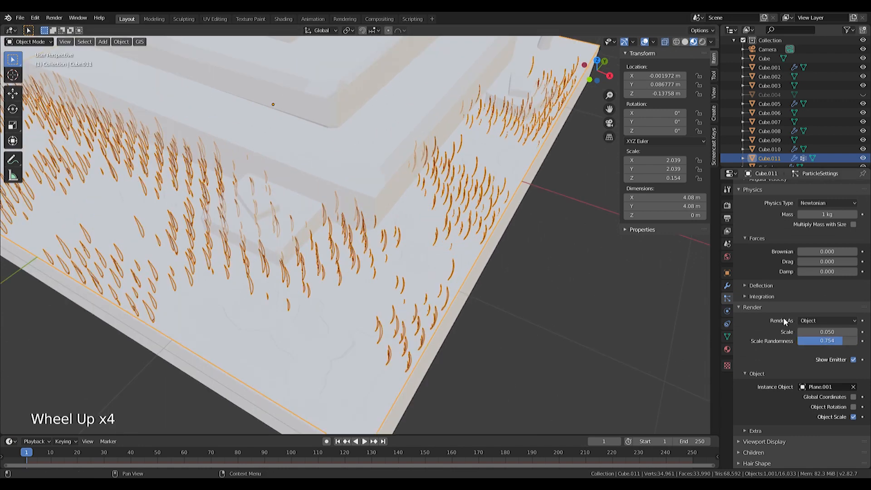
- Enable particle rotation with Randomize 0.649, Phase 0.284 and Randomize Phase 2.000
scroll(803, 319, "up", 6)
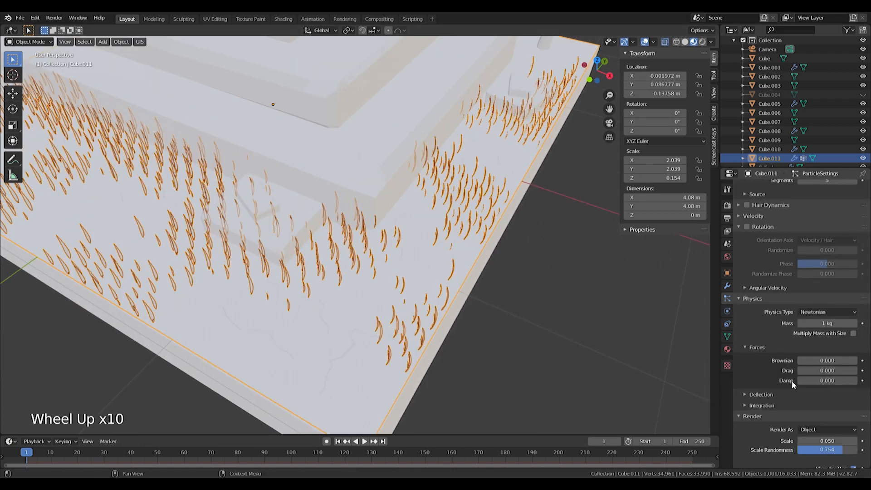
scroll(785, 383, "down", 2)
scroll(763, 322, "up", 3)
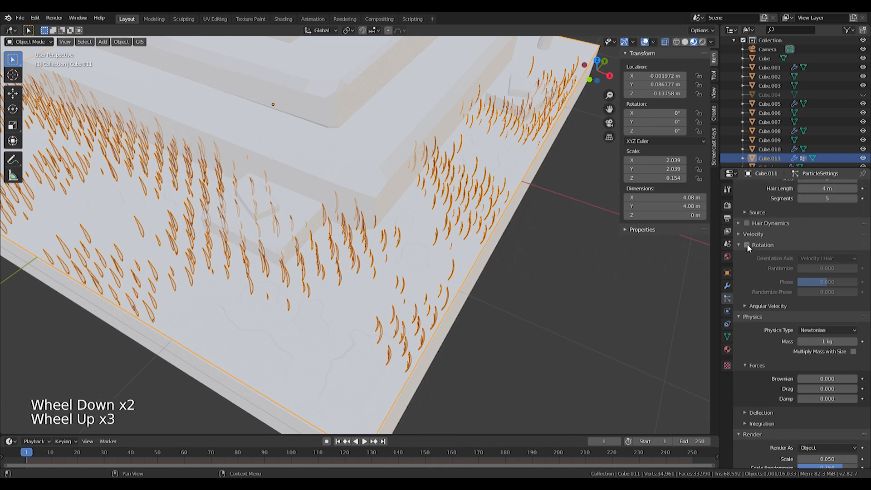
left_click(746, 245)
left_click_drag(811, 282, 862, 292)
middle_click_drag(454, 254, 481, 236)
scroll(452, 285, "down", 1)
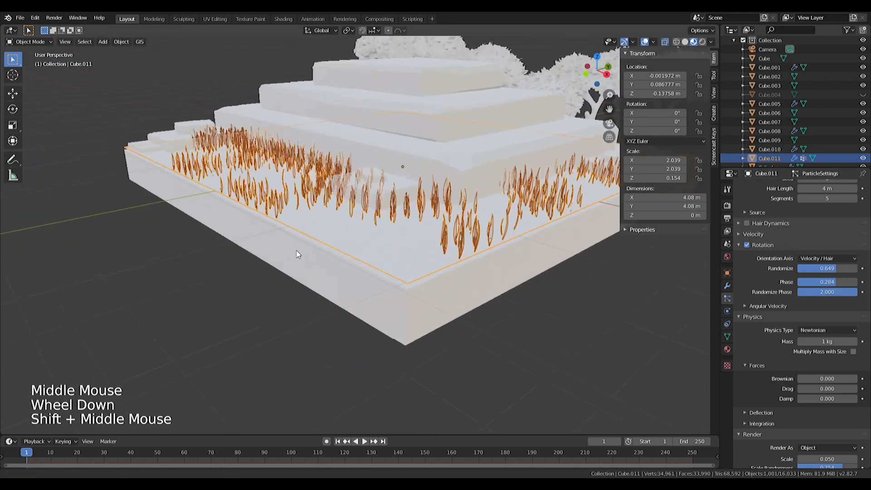
- Lower the grass emitter plane vertically to a Z location of about -0.185 m
scroll(490, 232, "down", 3)
key("g")
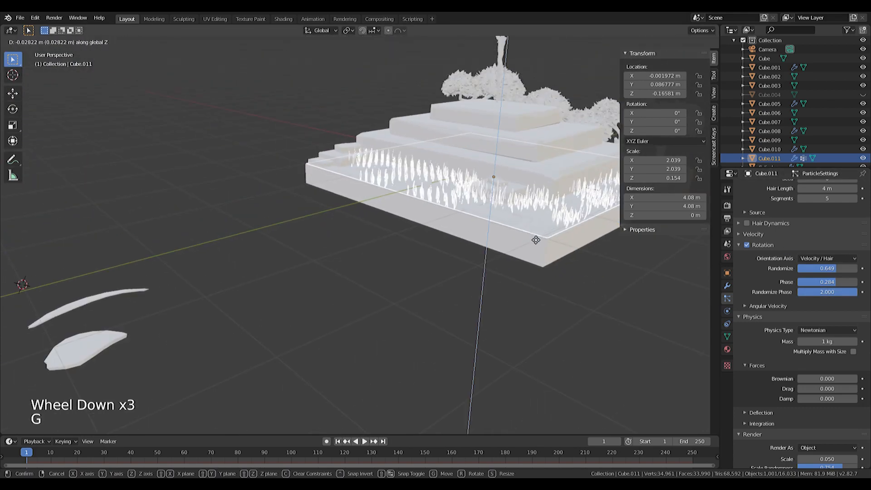
middle_click_drag(536, 240, 409, 274)
scroll(545, 245, "up", 4)
key("g")
key("z")
left_click(449, 275)
- Increase the number of grass particles to 2000
scroll(379, 271, "down", 3)
scroll(453, 263, "up", 3)
scroll(821, 236, "up", 6)
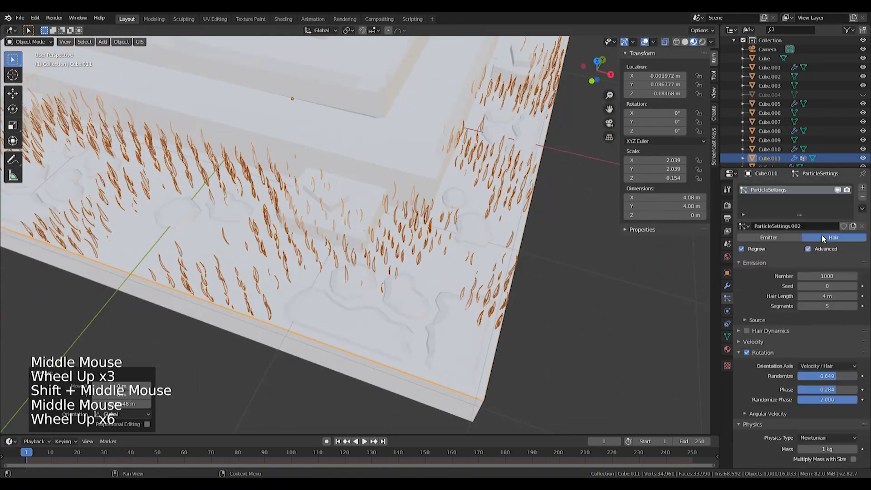
scroll(819, 361, "down", 5)
left_click(820, 275)
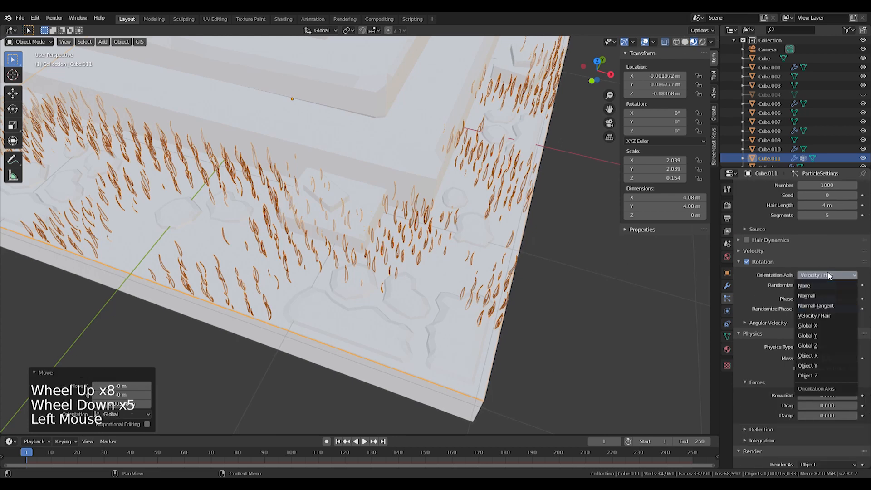
scroll(820, 232, "up", 2)
left_click_drag(827, 225, 825, 225)
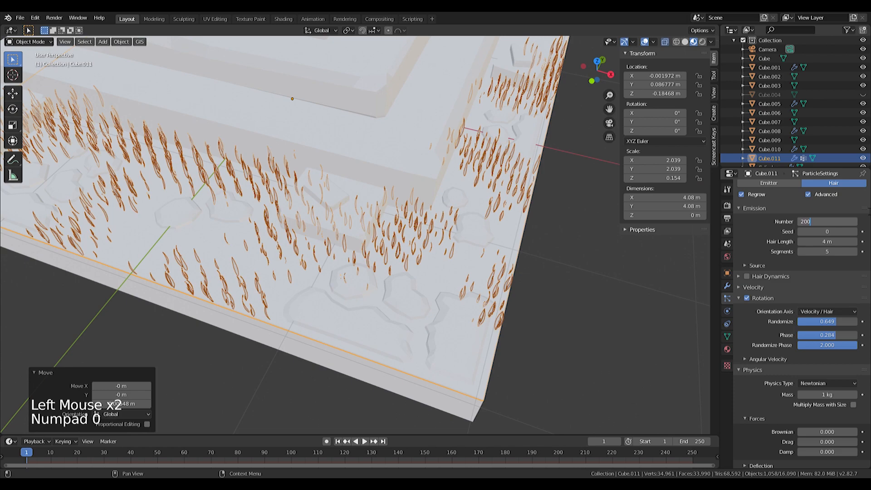
type("0")
key("Return")
scroll(317, 227, "down", 3)
mouse_move(318, 226)
middle_mouse_down("shift")
mouse_move(305, 228)
mouse_move(322, 235)
middle_mouse_up("shift")
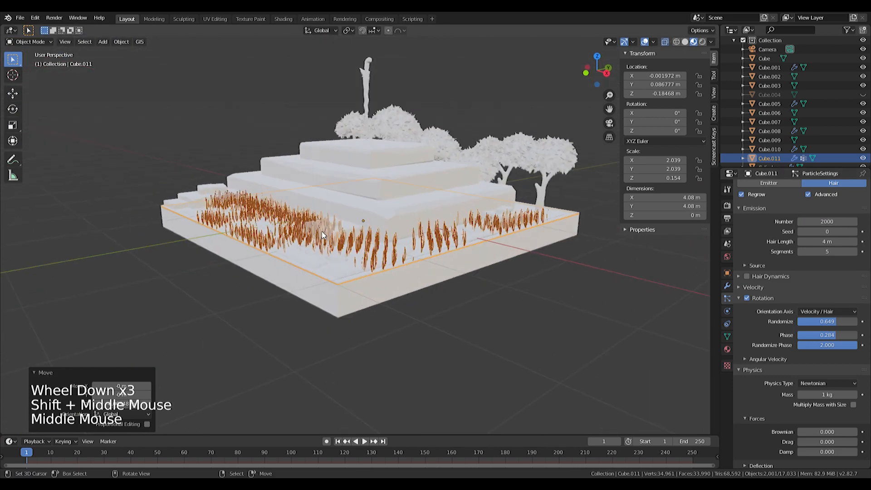
- Triangulate all faces of the grass emitter plane in Edit Mode, then return to Object Mode
scroll(322, 234, "up", 3)
key("Tab")
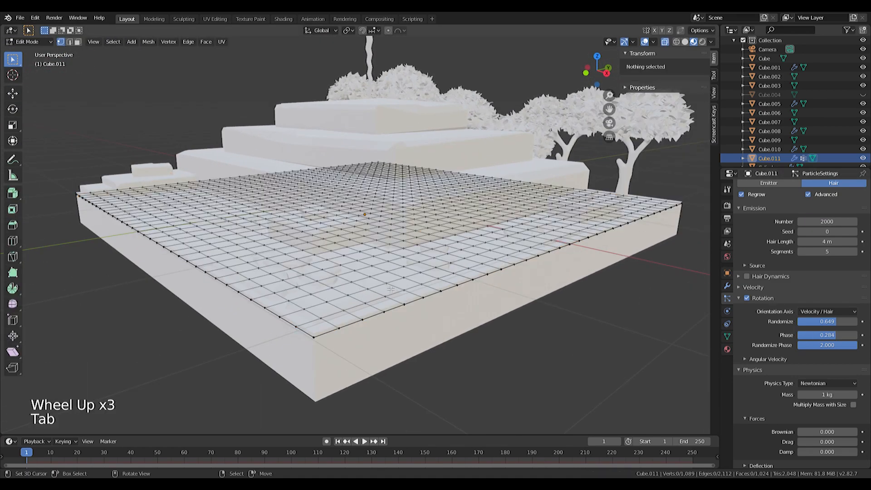
key("a")
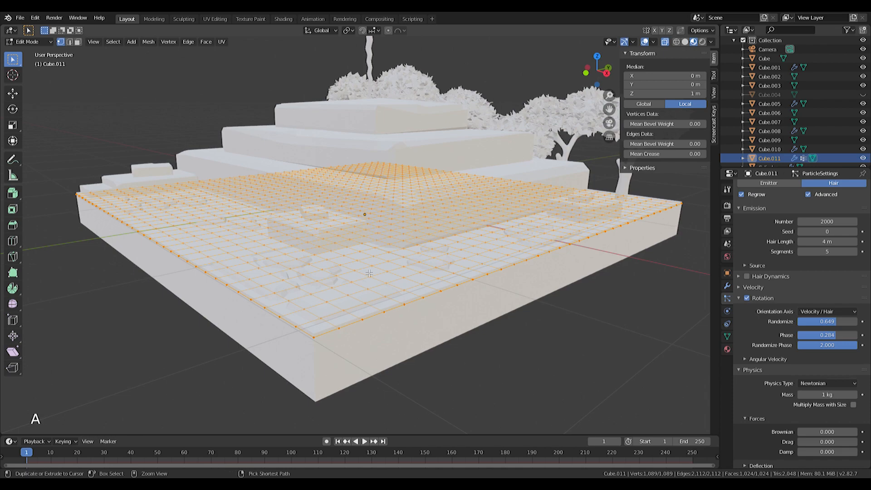
key("ctrl+t")
key("Tab")
middle_click_drag(370, 272, 344, 273)
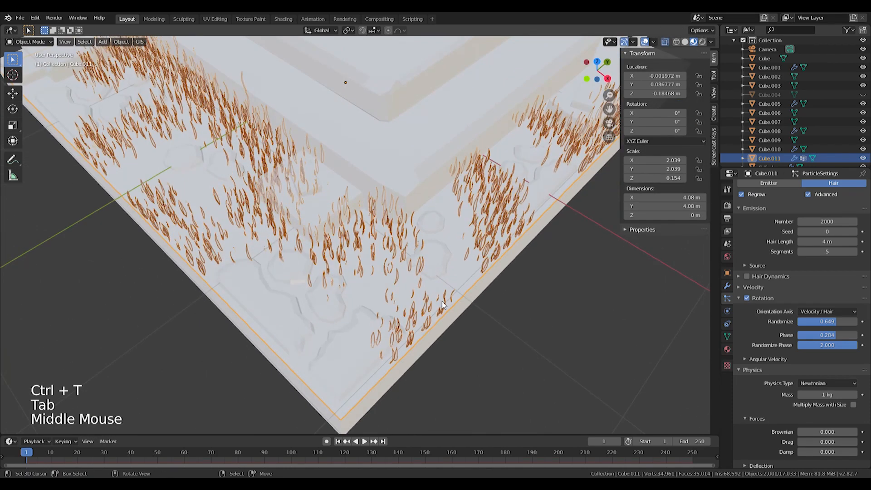
- Set the particles' Brownian force to 0.720 so the grass blades lean irregularly
scroll(343, 273, "down", 2)
scroll(814, 310, "down", 1)
scroll(812, 304, "down", 3)
scroll(762, 216, "up", 3)
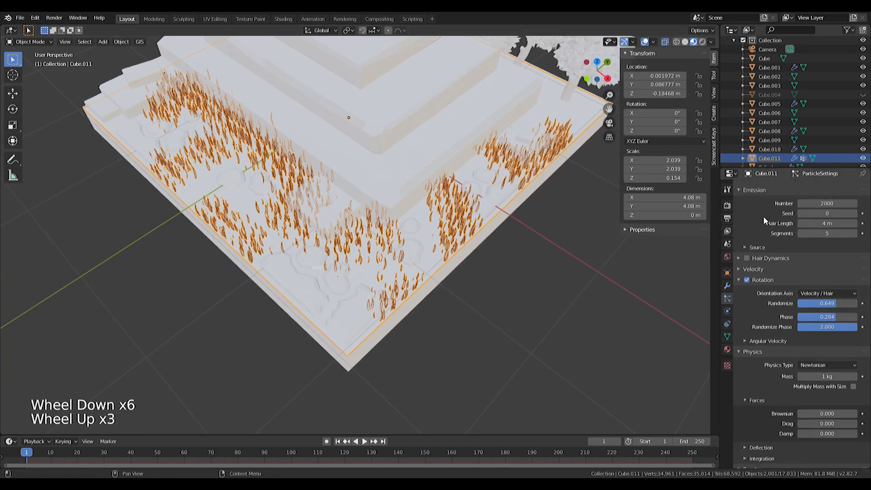
left_click(738, 254)
left_click(738, 255)
scroll(841, 239, "up", 2)
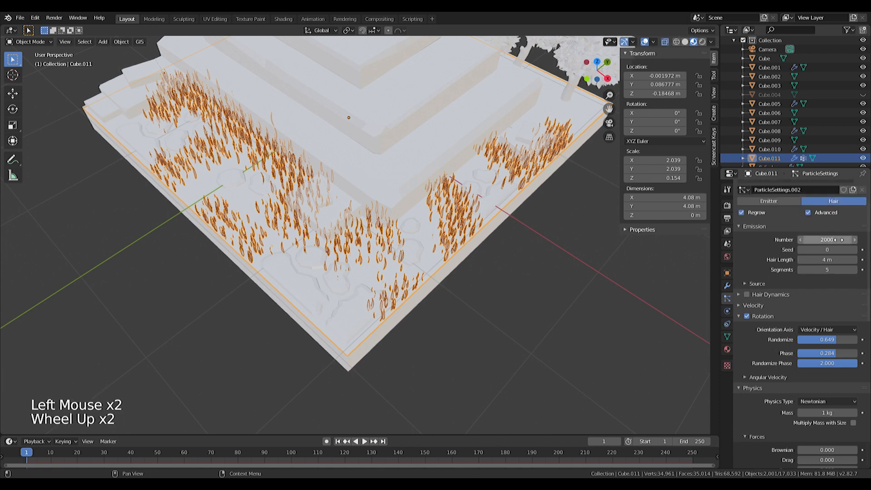
scroll(808, 376, "down", 9)
left_click_drag(826, 286, 861, 286)
scroll(430, 262, "up", 3)
- Inspect the grass around the pyramid and save the scene file
middle_click_drag(422, 254, 402, 271, "shift")
scroll(418, 281, "down", 3)
scroll(416, 310, "down", 1)
scroll(409, 290, "up", 3)
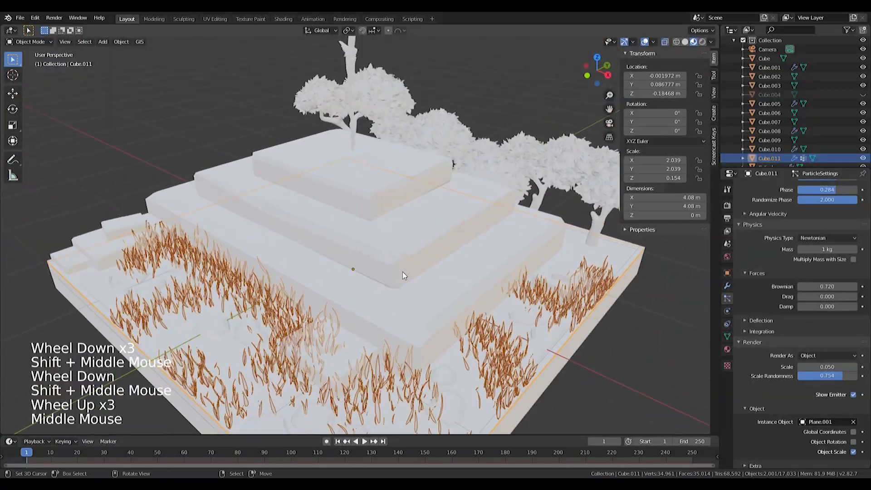
scroll(443, 260, "down", 2)
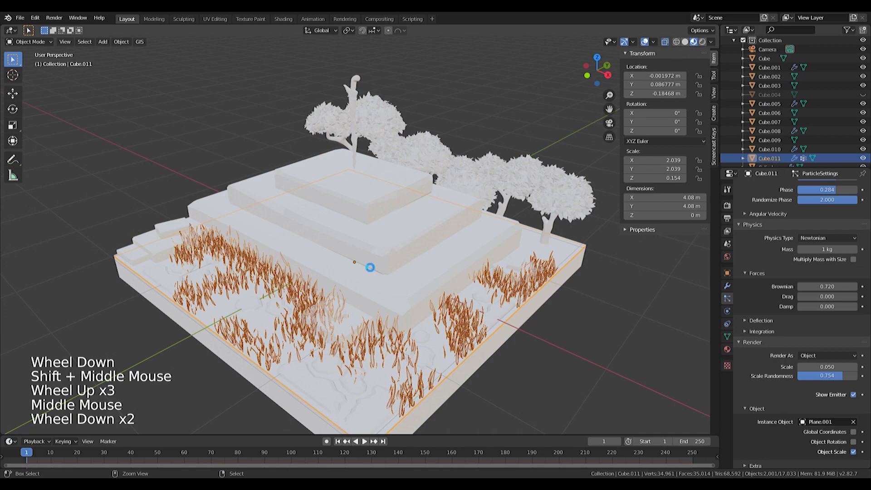
key("ctrl+s")
- Select the stepped pyramid and snap the 3D cursor to it
middle_click_drag(364, 254, 400, 173, "shift")
right_click(400, 172)
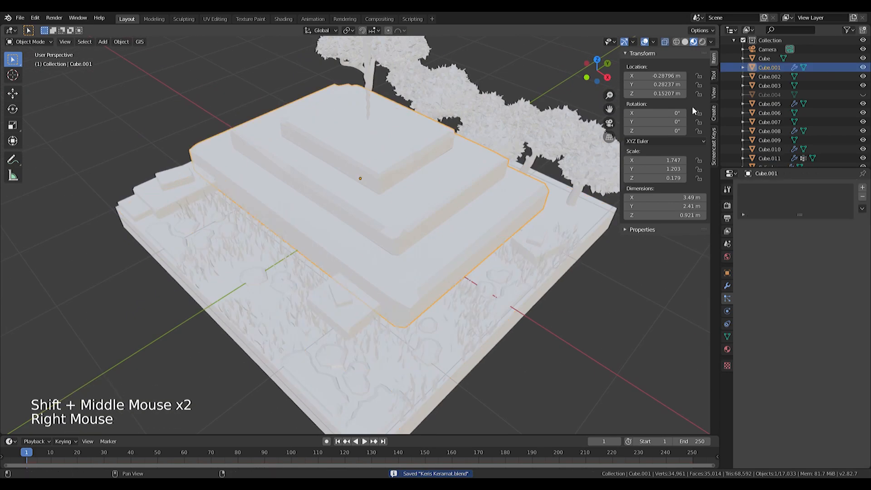
middle_click_drag(505, 213, 473, 217, "shift")
scroll(473, 217, "down", 3)
key("shift+a")
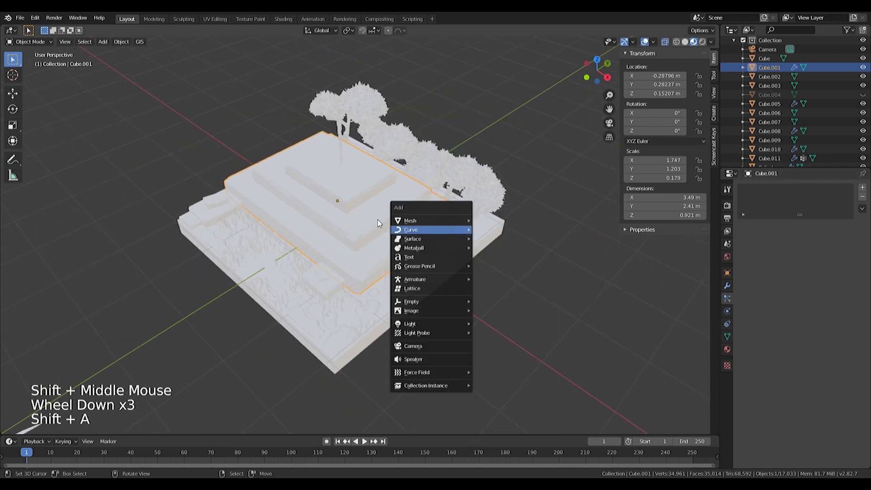
key("shift+s")
left_click(305, 336)
- Add a mesh plane at the 3D cursor and scale it to about 10 m square
key("shift+a")
mouse_move(343, 298)
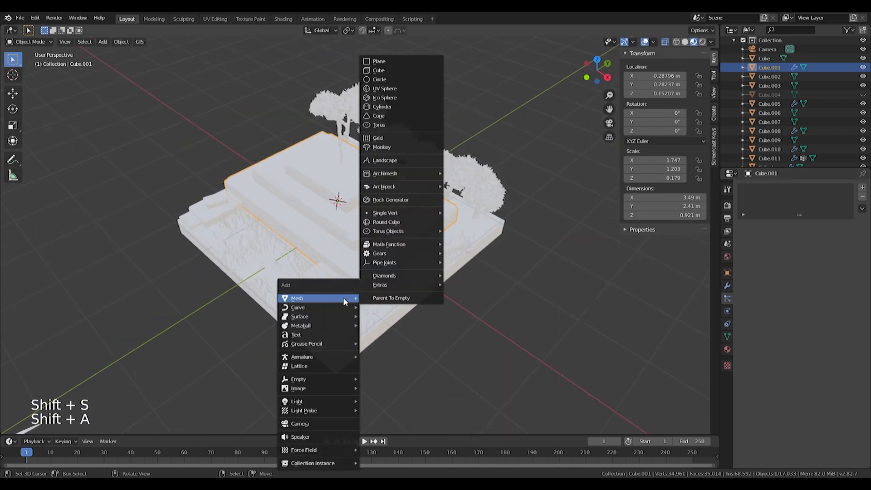
left_click(378, 61)
key("s")
left_click(539, 330)
- Move the new plane down about 0.392 m along the Z axis as a floor for the model
key("g")
key("z")
left_click(493, 138)
- Enlarge the floor plane to about 14.6 m square and view it through the scene camera
scroll(494, 138, "down", 4)
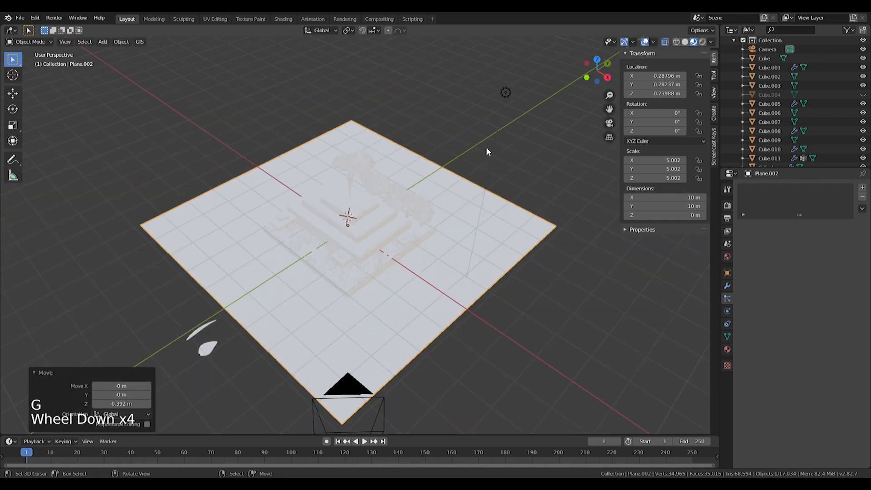
key("s")
left_click(507, 246)
key("KP_0")
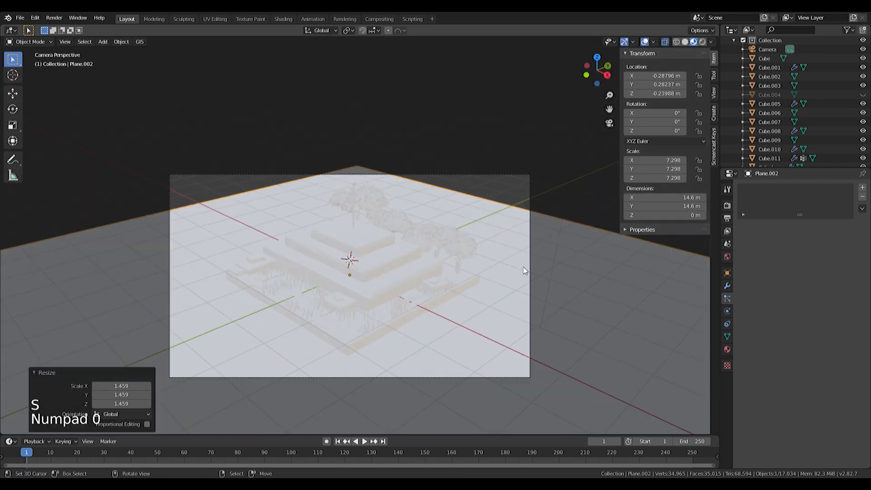
- Move the floor plane in the horizontal plane by about -1.19 m in X and 1.75 m in Y
key("g")
key("KP_7")
scroll(548, 247, "down", 4)
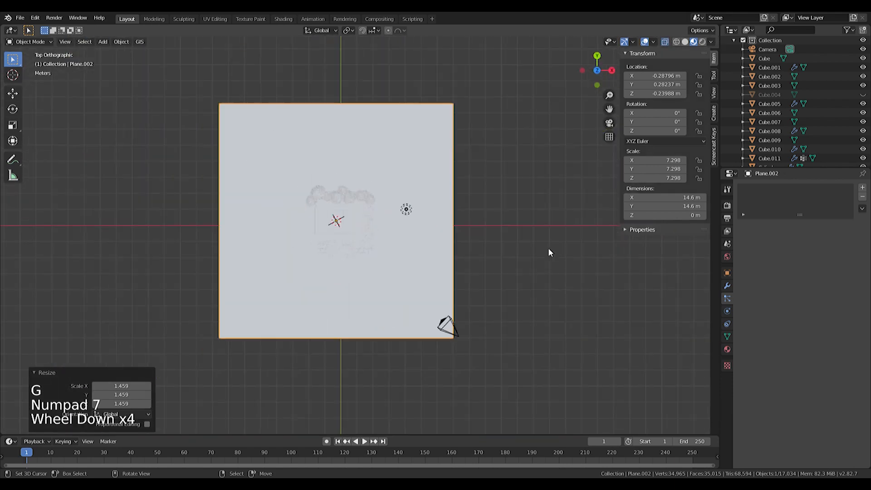
key("g")
left_click(532, 217)
key("KP_0")
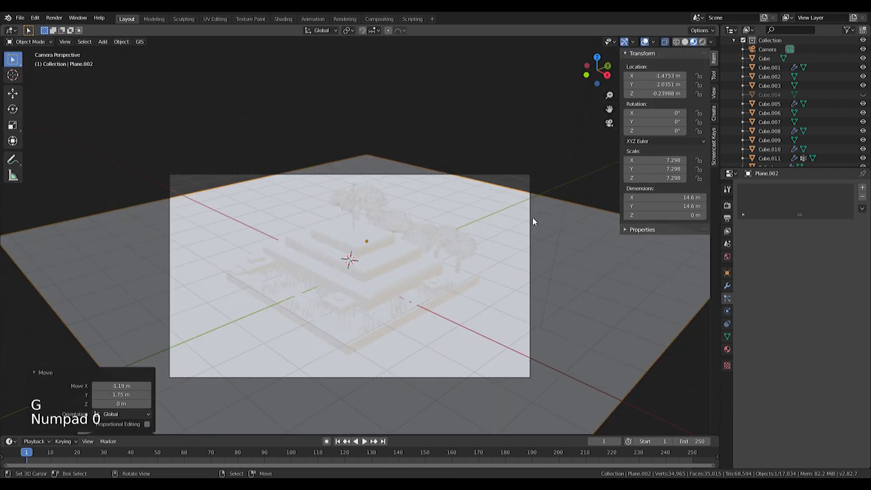
- Enlarge the floor plane further so it covers the area around the model in the camera view
key("s")
left_click(594, 235)
scroll(594, 236, "up", 4)
middle_click_drag(590, 245, 517, 200, "shift")
scroll(493, 216, "down", 4)
- Select the scene's light and change its type to Area
key("shift+a")
mouse_move(494, 217)
right_click(575, 101)
right_click(575, 102)
scroll(500, 121, "down", 6)
middle_click_drag(501, 122, 728, 317)
left_click(727, 311)
left_click(850, 222)
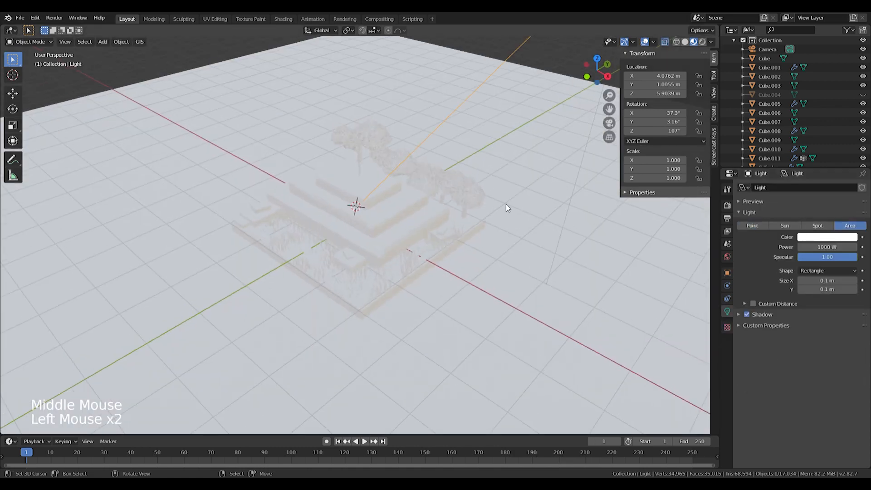
- Set the area light's rotation to 0° on all axes and enlarge its emitting rectangle
middle_click_drag(505, 204, 428, 286, "shift")
key("KP_7")
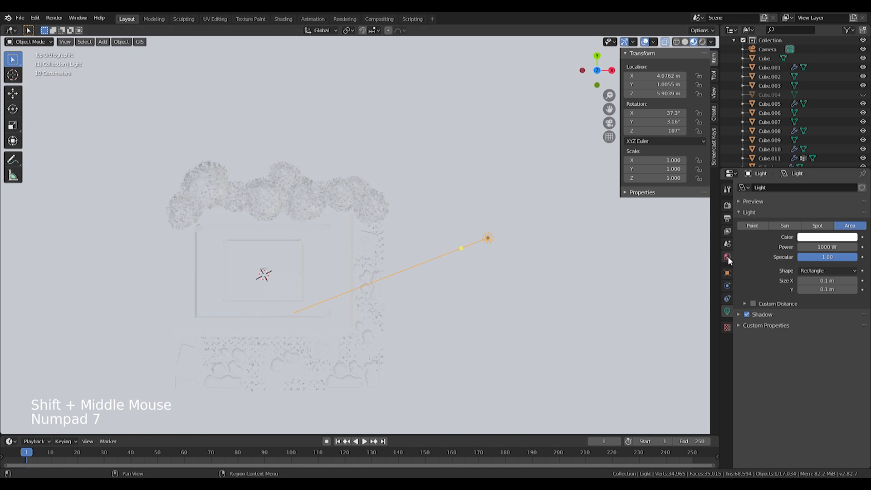
left_click(727, 273)
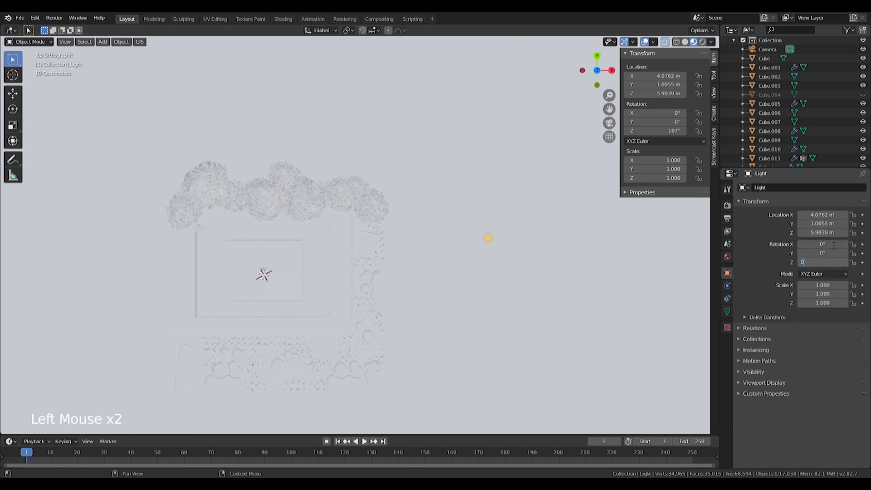
left_click_drag(494, 243, 520, 269)
left_click_drag(552, 302, 583, 334)
- Move the area light over the trees behind the pyramid, by about -5.62 m in X and 1.11 m in Y
key("g")
left_click(301, 277)
middle_click_drag(301, 278, 327, 228)
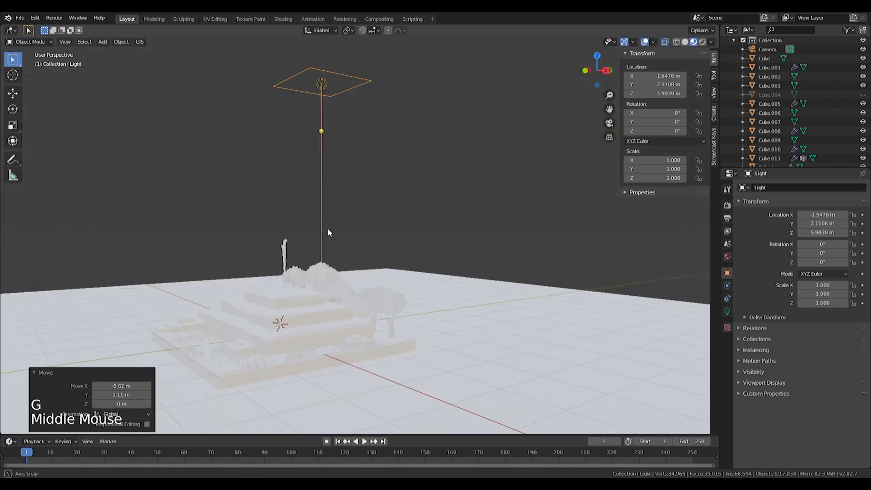
- Save the file and show the scene through the camera in rendered shading
key("KP_0")
scroll(363, 219, "up", 11)
middle_click_drag(407, 216, 402, 222, "shift")
scroll(402, 223, "down", 2)
scroll(401, 225, "up", 1)
key("ctrl+s")
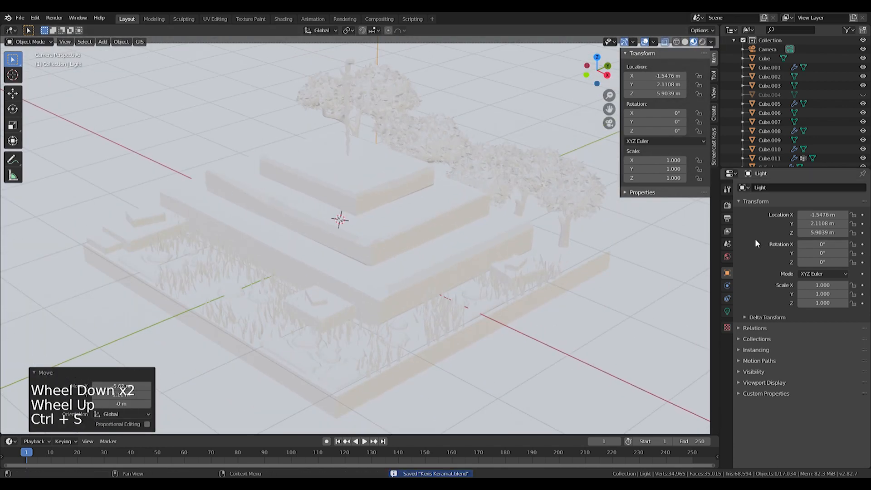
key("z")
left_click(564, 203)
scroll(379, 198, "down", 3)
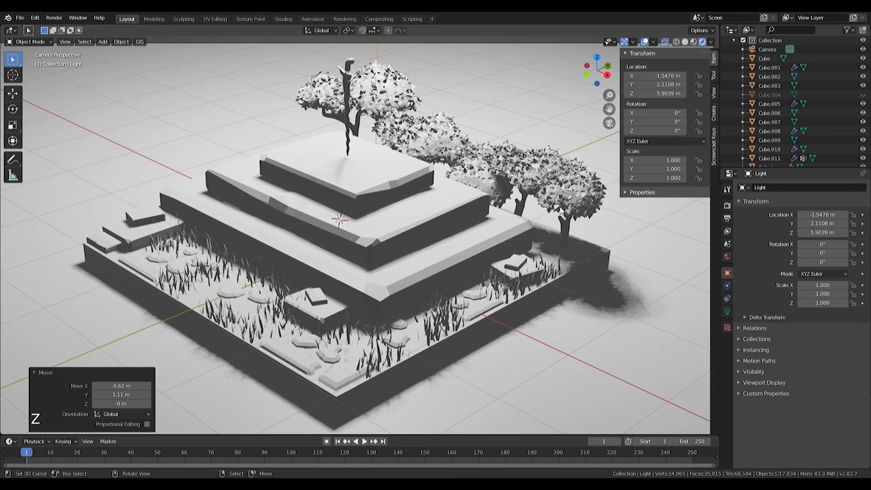
- Give the stepped pyramid a new material named Batu Berundak with a dark grey base color
scroll(379, 198, "up", 2)
right_click(242, 272)
scroll(242, 272, "down", 3)
scroll(242, 272, "up", 2)
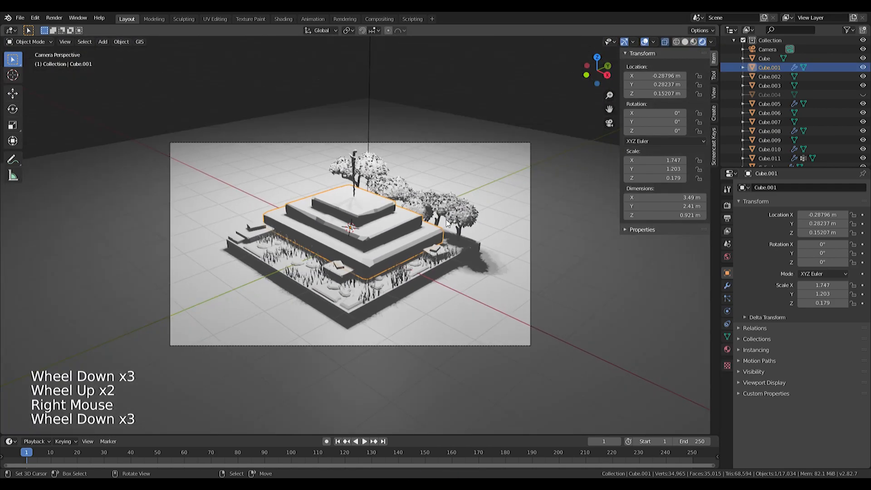
scroll(242, 272, "down", 1)
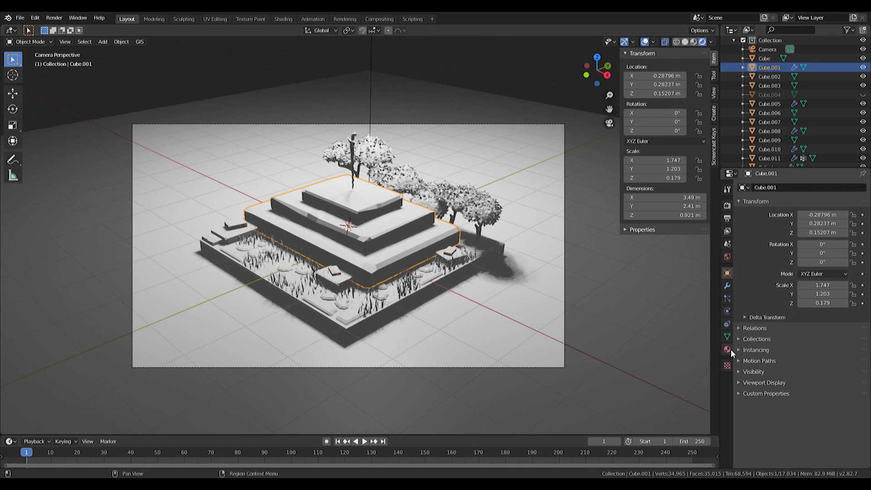
left_click(729, 350)
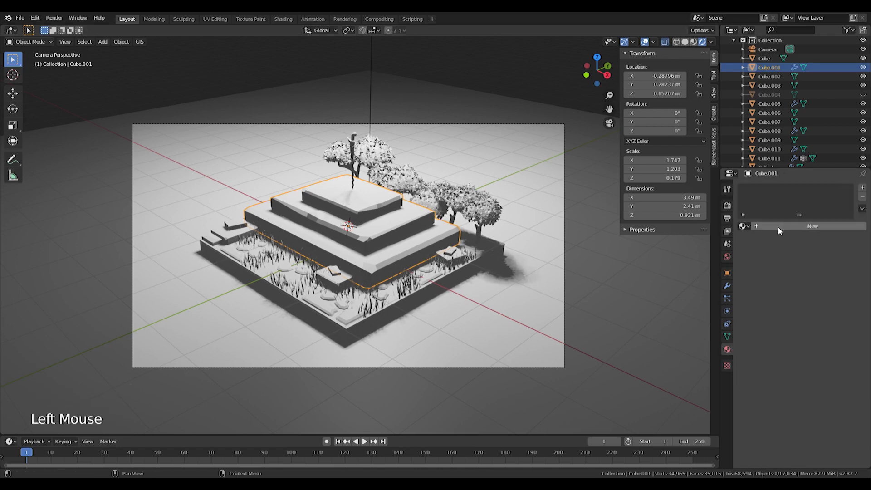
left_click(777, 225)
left_click(773, 226)
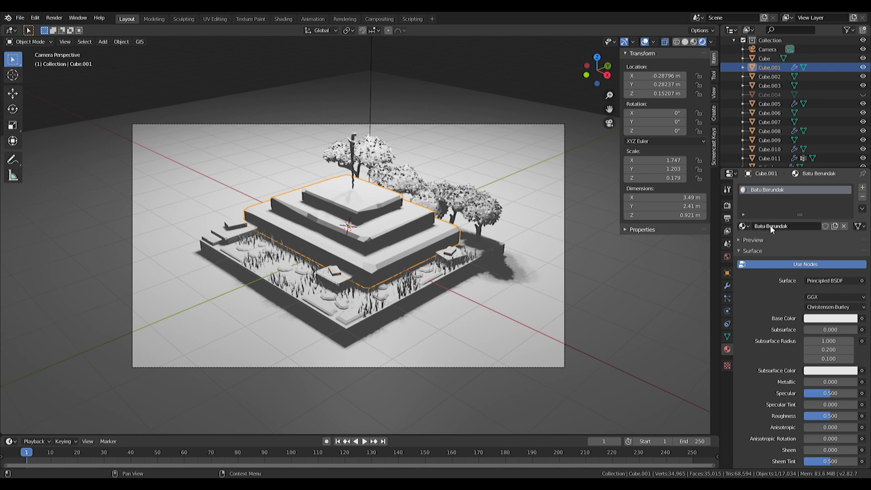
left_click(826, 320)
left_click_drag(852, 210, 850, 232)
- Link the pyramid's Batu Berundak material to the stone blocks around its base
scroll(590, 279, "up", 5)
right_click(590, 279)
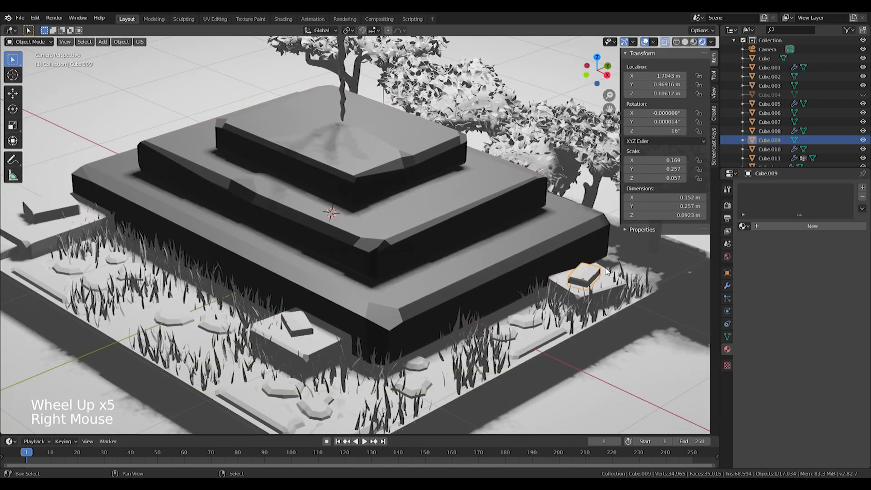
right_click(610, 293, "shift")
right_click(297, 323, "shift")
right_click(326, 354, "shift")
right_click(55, 215, "shift")
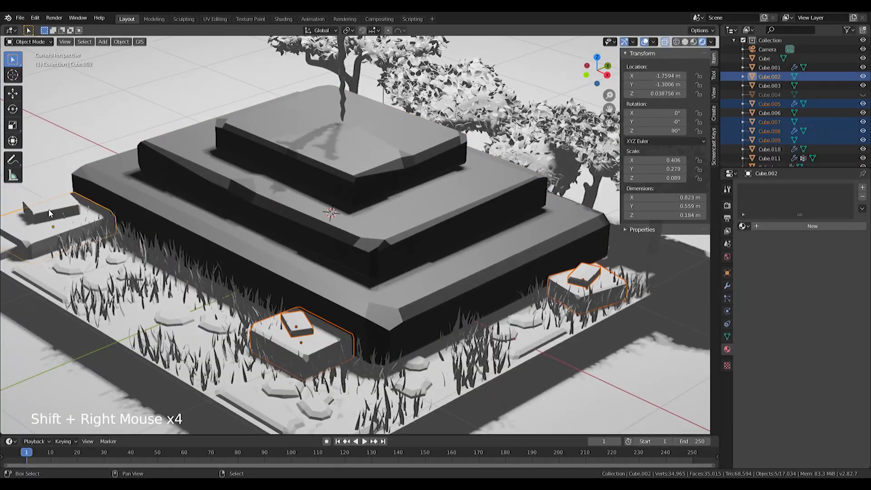
right_click(18, 236, "shift")
middle_click_drag(45, 217, 227, 235, "shift")
right_click(227, 235, "shift")
right_click(443, 189, "shift")
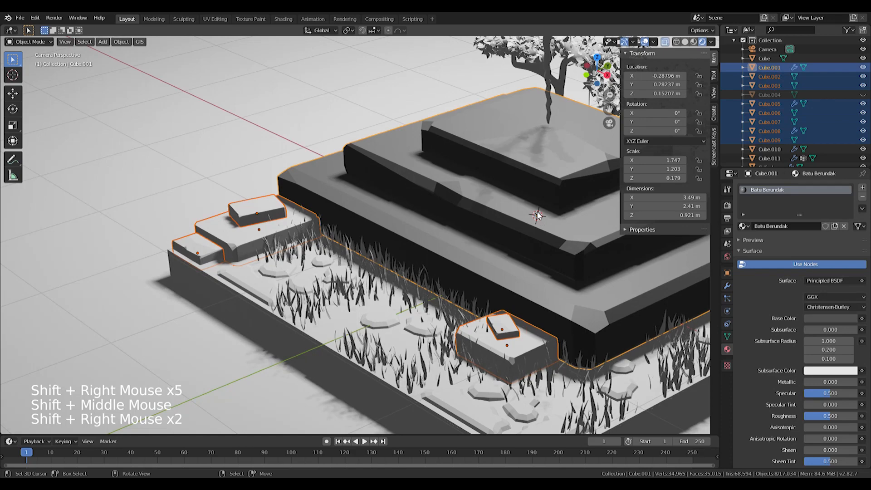
key("ctrl+l")
left_click(514, 229)
- Give the small flat stones on the ground a new material named Batu Kecil with a medium grey base color
middle_click_drag(514, 229, 358, 177, "shift")
middle_click_drag(299, 304, 366, 282, "shift")
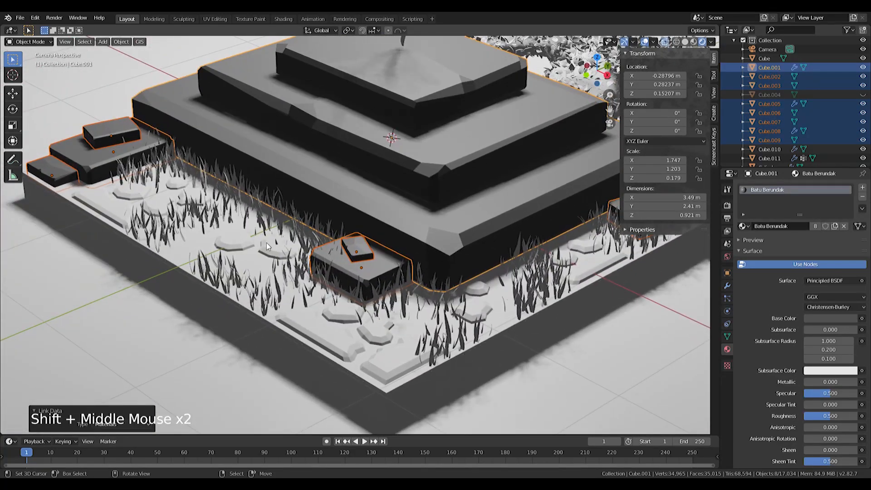
right_click(266, 243)
left_click(777, 225)
left_click(776, 226)
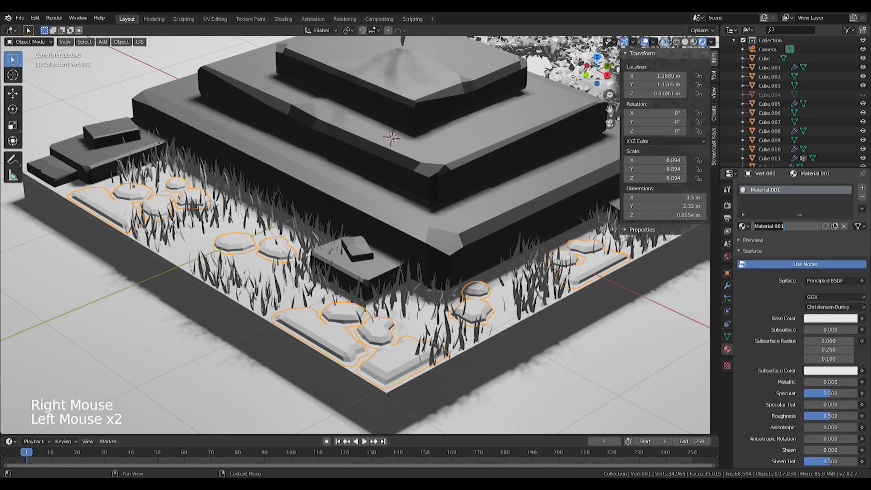
type("Batu")
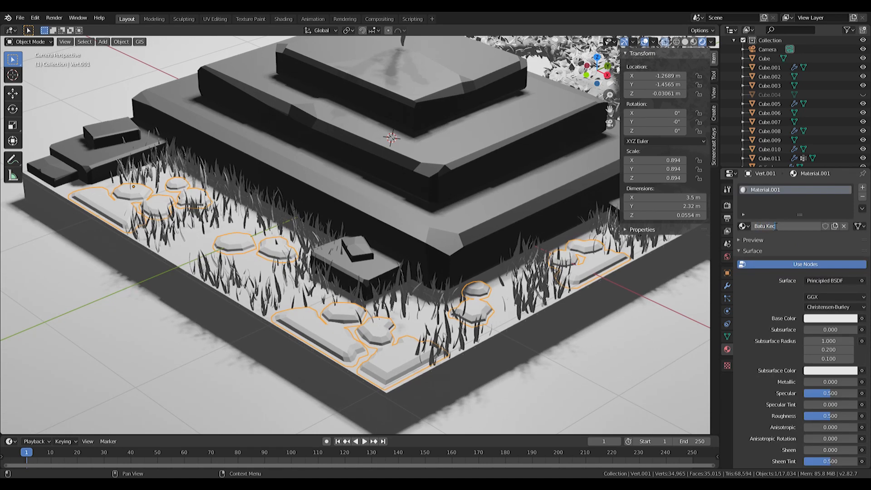
type(" Kecil")
left_click(832, 325)
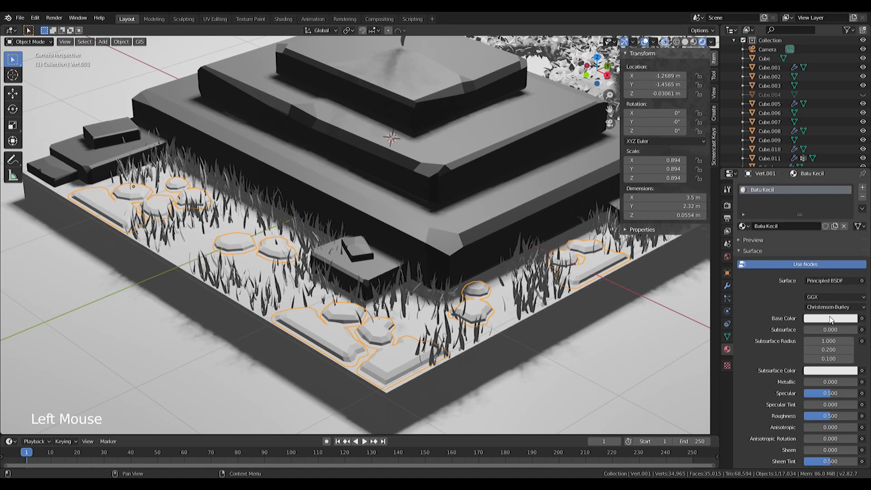
left_click(831, 319)
left_click_drag(849, 213, 849, 223)
- Set the ground block's base color to green with H 0.253, S 0.747 and V 0.906
middle_click_drag(481, 272, 446, 253, "shift")
right_click(429, 353)
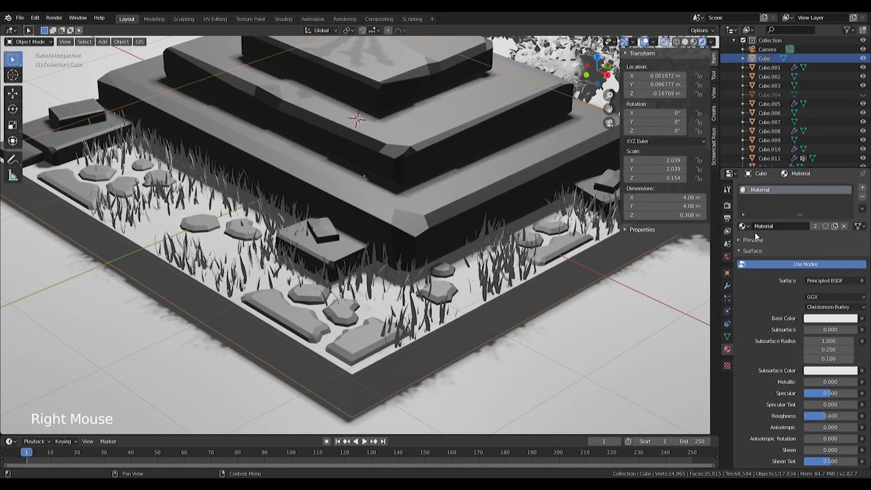
left_click(820, 318)
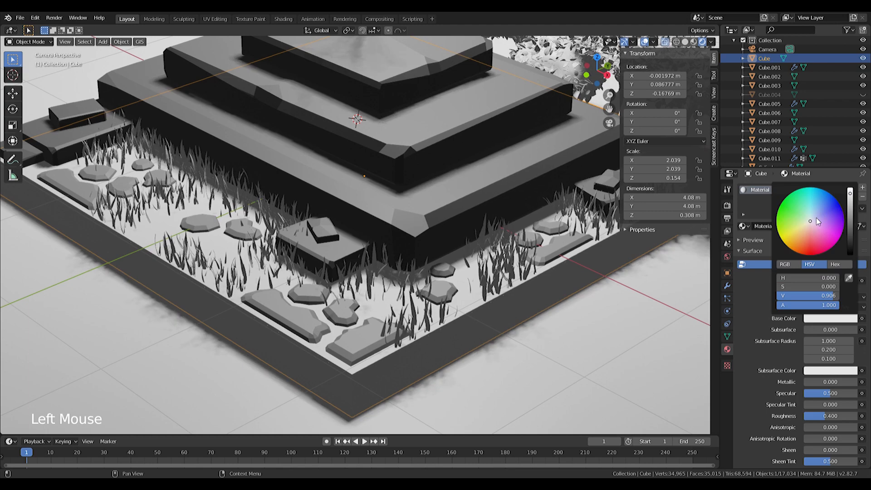
left_click(785, 221)
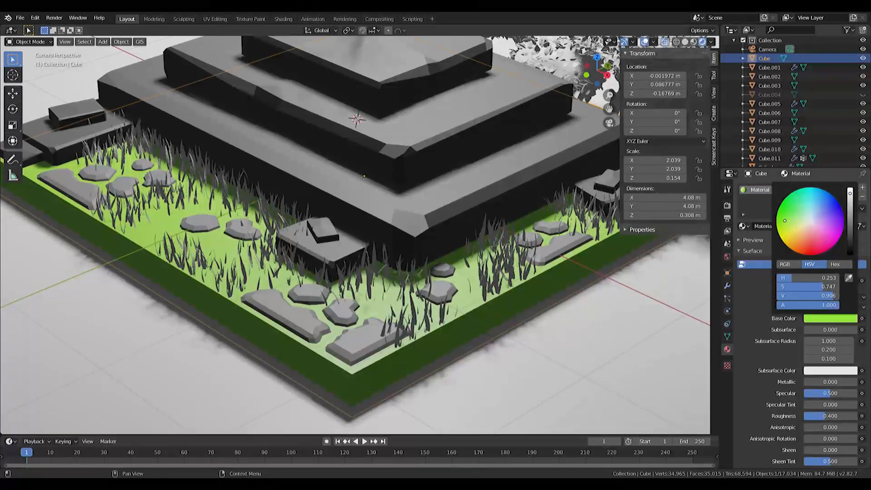
- Select the side faces of the ground block in Edit Mode, working from the front view
middle_click_drag(522, 213, 450, 223)
scroll(453, 219, "down", 7)
scroll(451, 224, "up", 6)
key("KP_1")
key("Tab")
scroll(364, 272, "up", 5)
key("a")
key("a")
key("a")
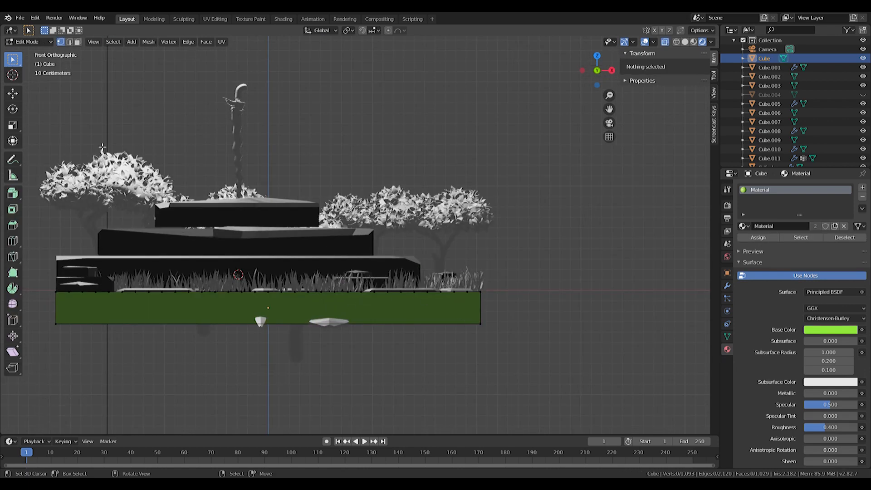
key("b")
left_click_drag(58, 359, 515, 297)
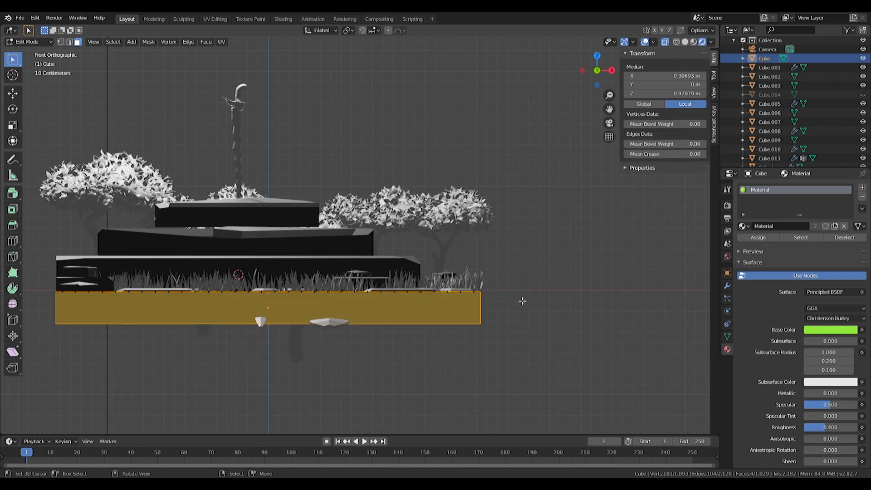
middle_click_drag(516, 297, 499, 272)
scroll(499, 272, "down", 5)
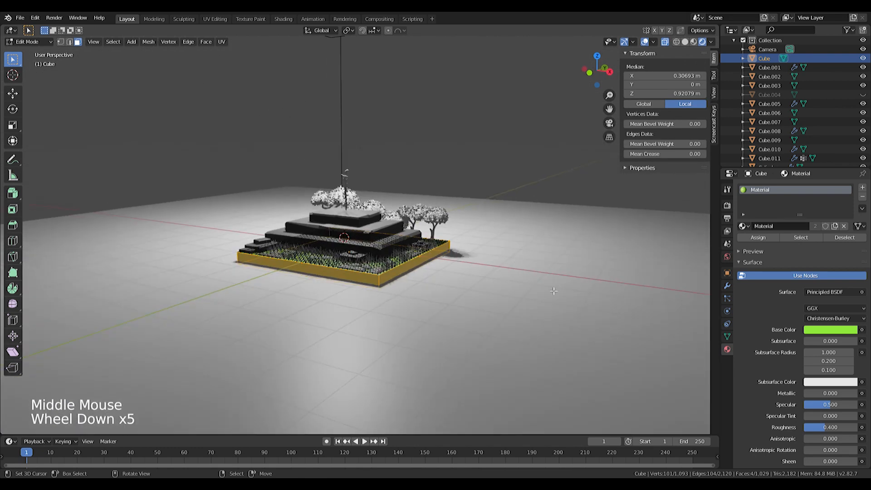
- Rename the ground's green material Tanah atas and add a second material named Tanah Bawah
left_click(862, 188)
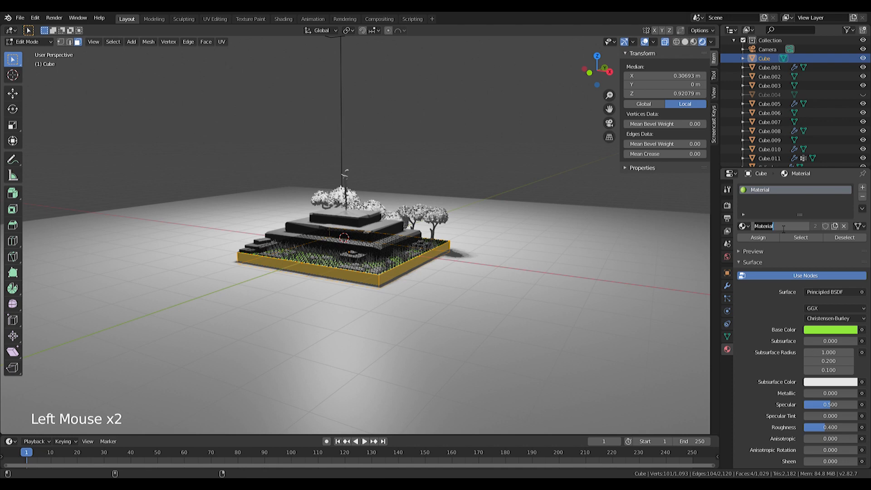
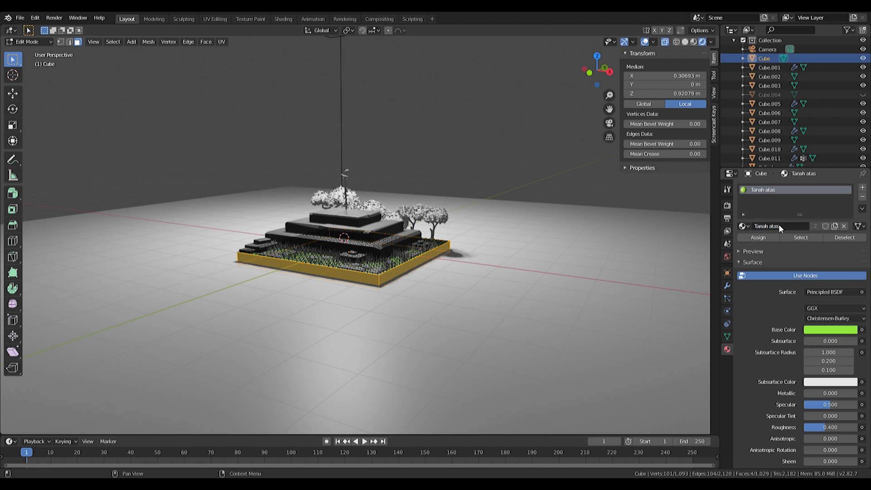
left_click(814, 330)
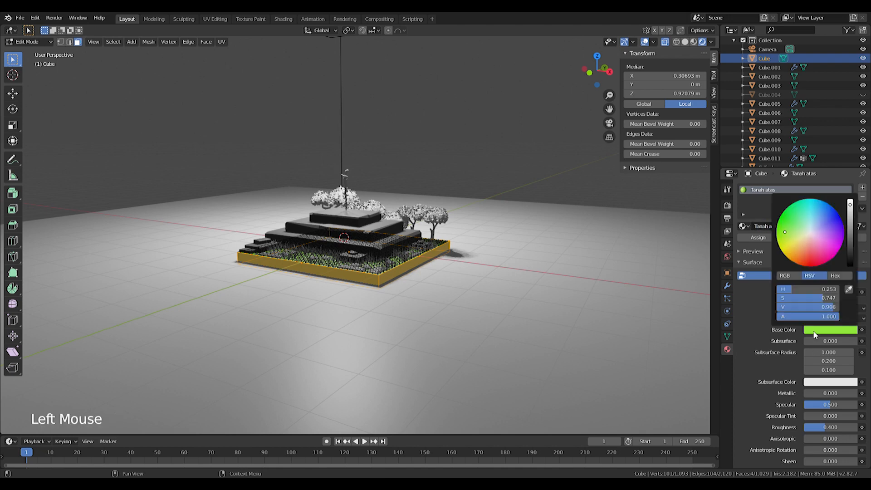
left_click(863, 190)
left_click(769, 244)
left_click(771, 244)
type("Ta")
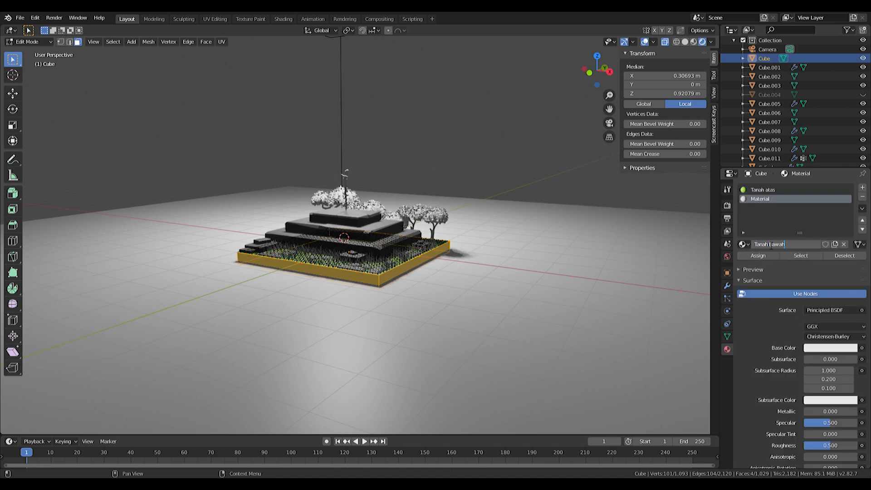
key("Return")
- Set the Tanah Bawah base color to brown (H 0.085, S 0.759, V 0.347) and assign it to the selected side faces
left_click(828, 348)
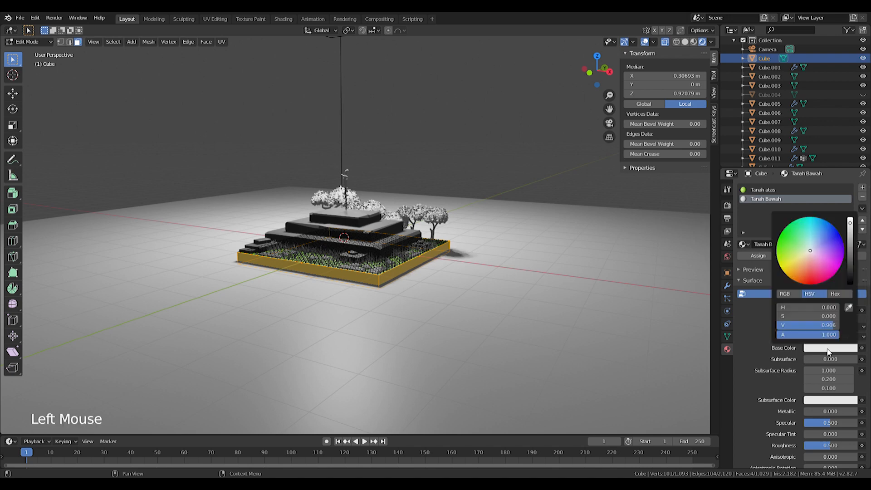
left_click(850, 243)
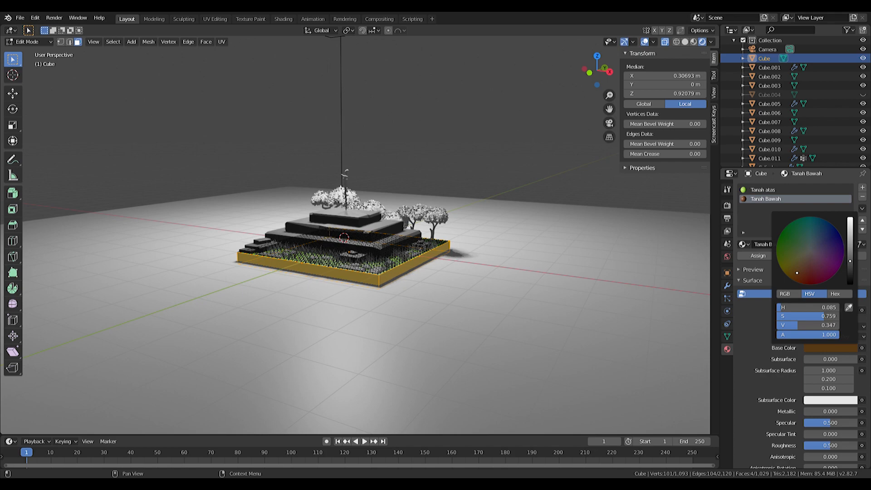
left_click(769, 256)
key("Tab")
scroll(417, 246, "up", 4)
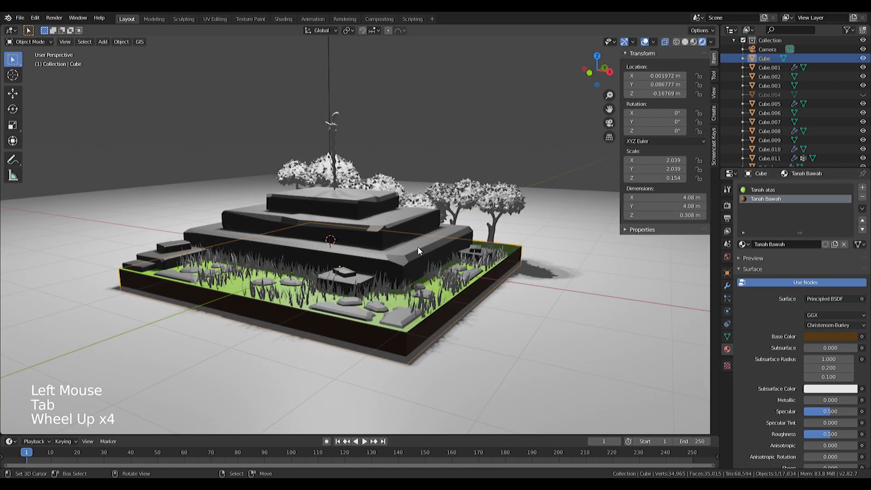
- Select the source grass blade lying away from the model and give it a new material named Rumput
key("KP_0")
scroll(365, 203, "down", 5)
scroll(339, 325, "up", 3)
middle_click_drag(365, 202, 312, 199, "shift")
scroll(317, 326, "down", 2)
scroll(232, 326, "down", 3)
right_click(244, 208)
right_click(240, 216)
right_click(229, 217)
middle_click_drag(353, 173, 390, 219)
scroll(388, 224, "up", 7)
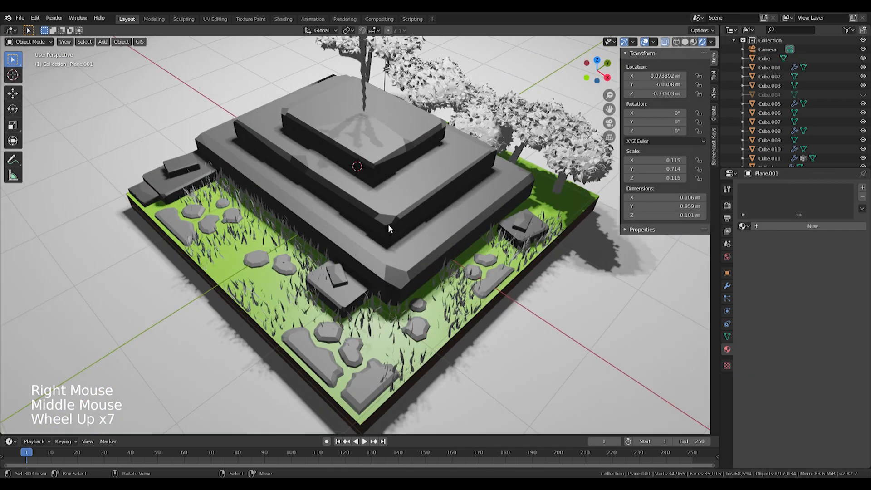
left_click(771, 227)
double_click(776, 226)
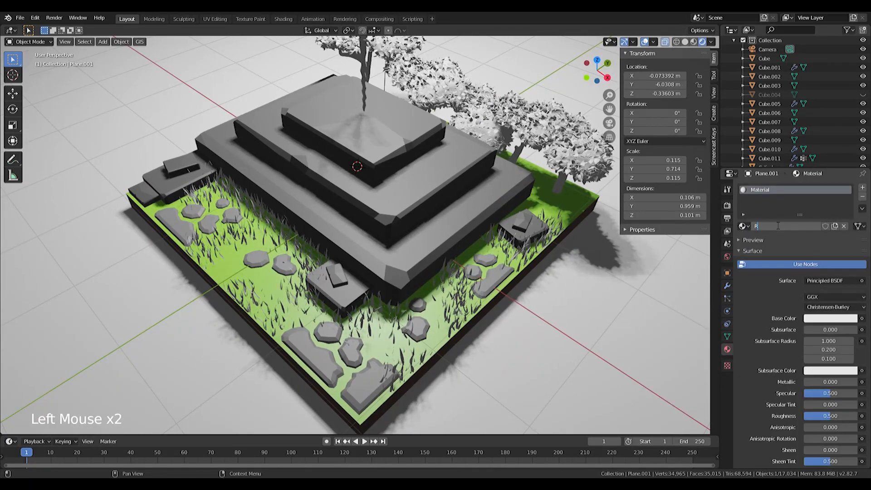
type("Rumput")
key("Return")
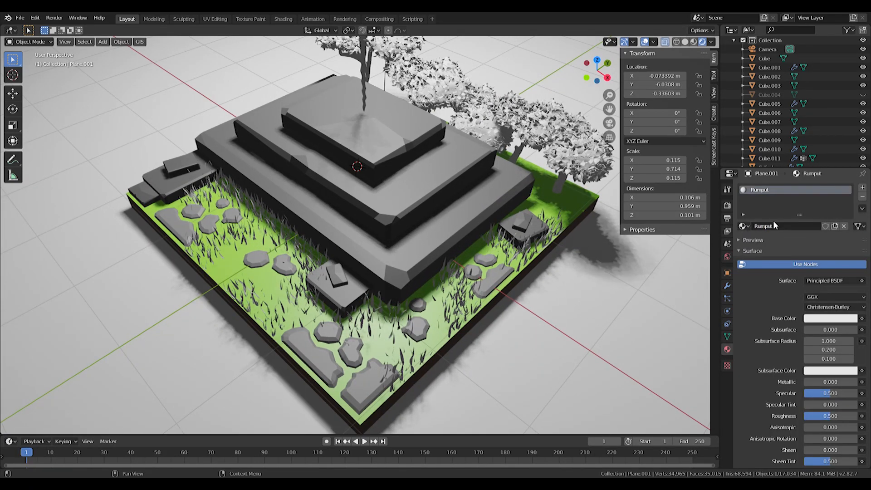
- Set the Rumput material's base color to a slightly darkened green
left_click(829, 318)
left_click_drag(806, 222, 782, 222)
left_click_drag(850, 194, 850, 204)
- Give the source leaf plane lying away from the model a new material named Daun with a green base color (H 0.256, S 0.747)
middle_click_drag(435, 250, 323, 284)
scroll(426, 290, "up", 3)
scroll(335, 295, "down", 9)
right_click(208, 181)
middle_click_drag(207, 181, 213, 253)
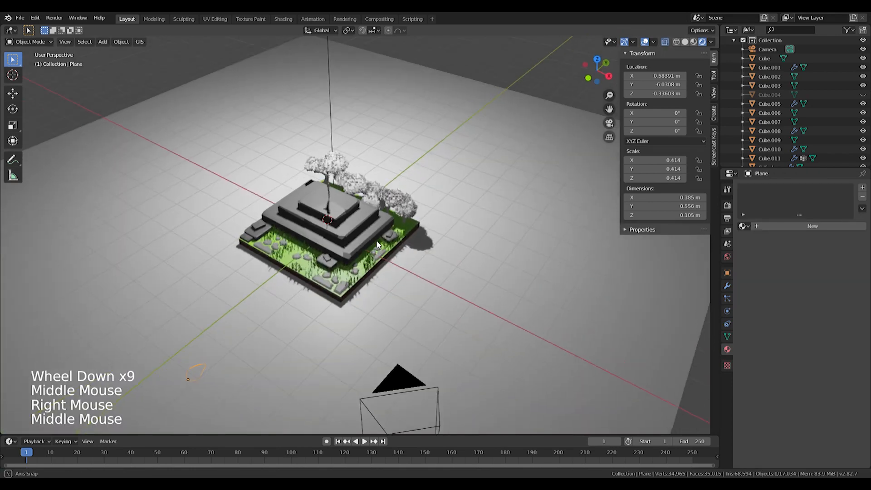
left_click(780, 227)
left_click(771, 229)
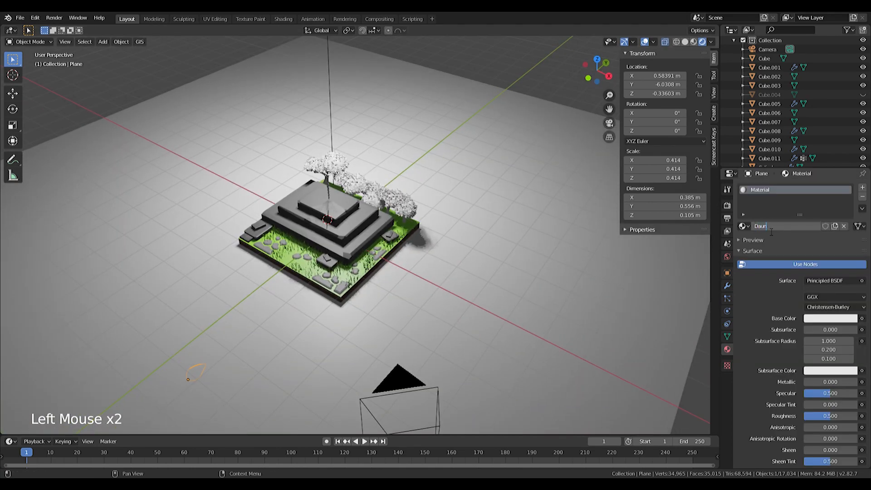
left_click(825, 319)
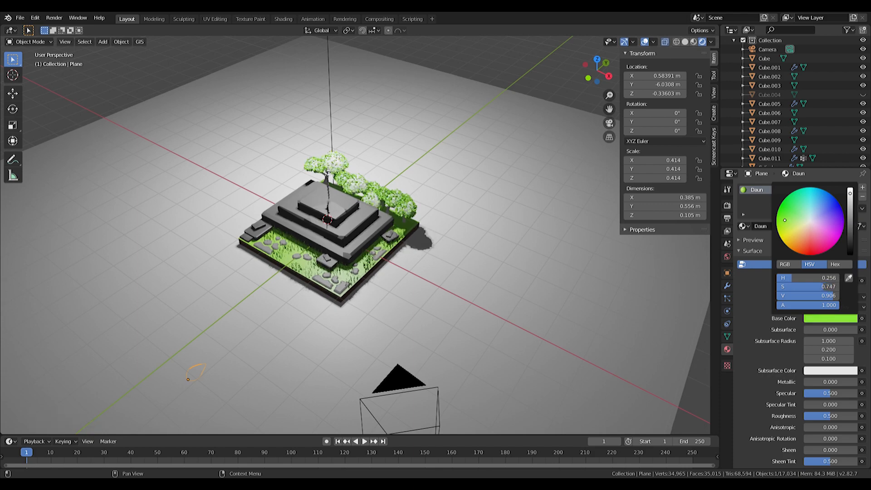
- Turn off Show Emitter in the particle render settings of the four leaf clumps nearest the corner end of the tree row
scroll(311, 203, "up", 8)
middle_click_drag(311, 203, 422, 198, "shift")
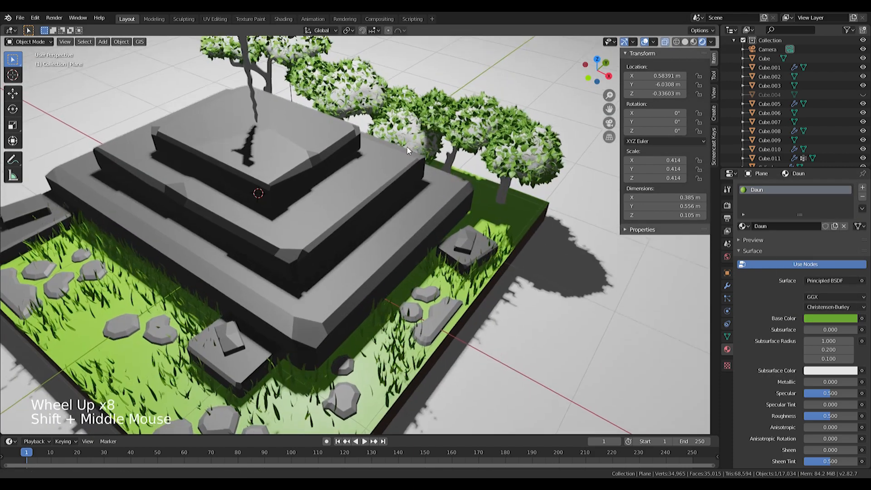
right_click(513, 222)
right_click(558, 199)
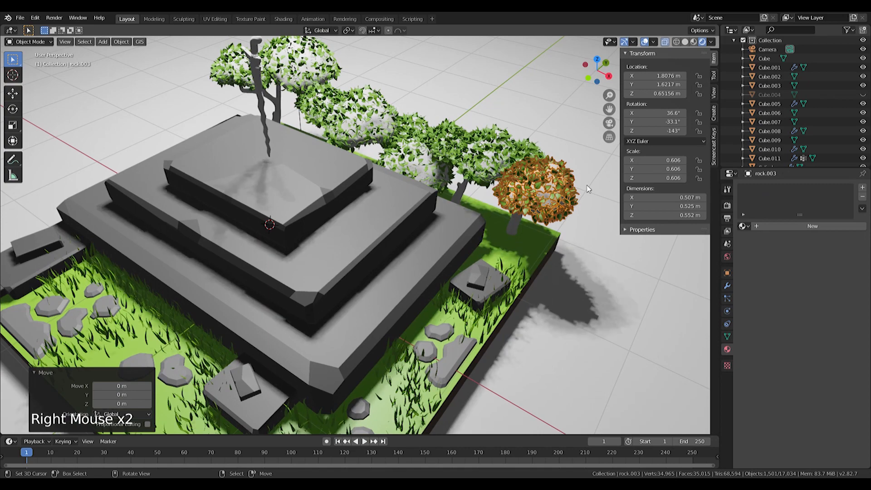
left_click(727, 299)
scroll(794, 295, "down", 9)
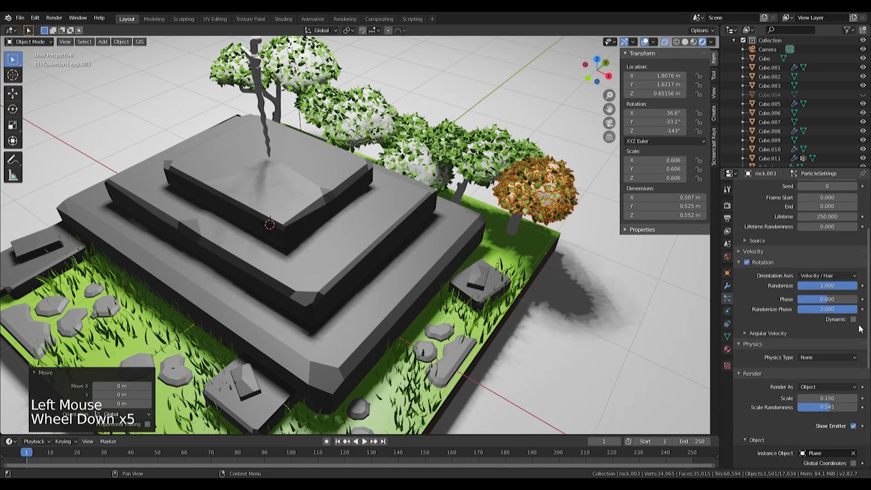
left_click(592, 243)
right_click(517, 174)
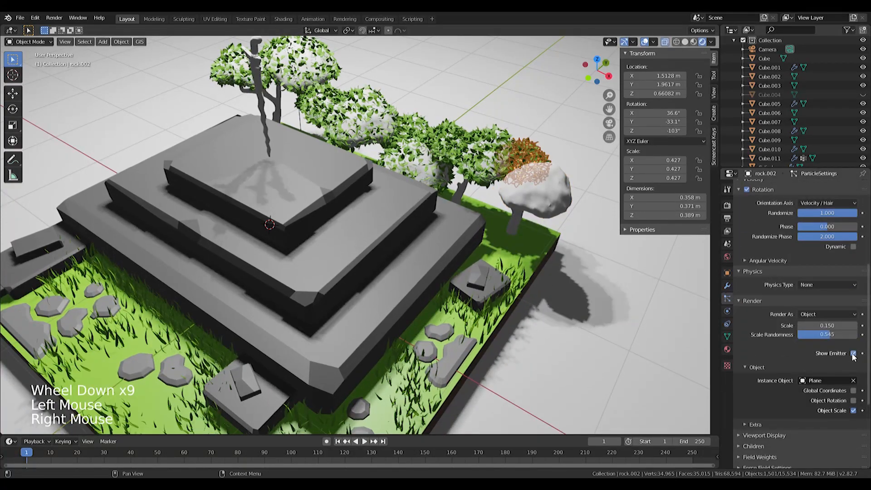
left_click(514, 179)
right_click(447, 140)
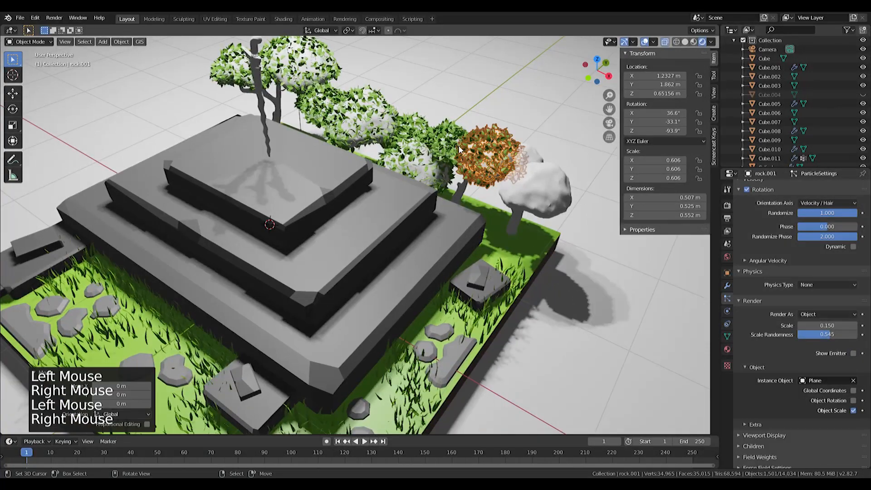
right_click(447, 140)
left_click(853, 353)
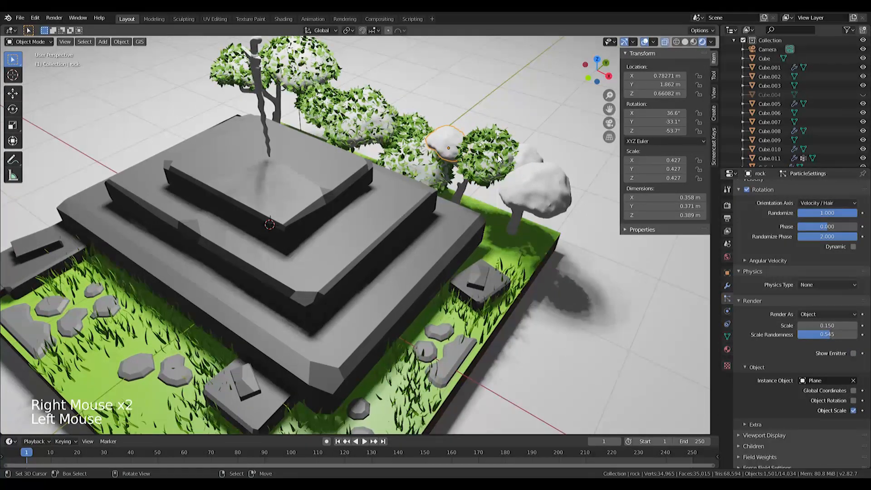
- Turn off Show Emitter for the middle trees' leaf clumps, undoing the accidental move of one clump
right_click(399, 149)
left_click(853, 354)
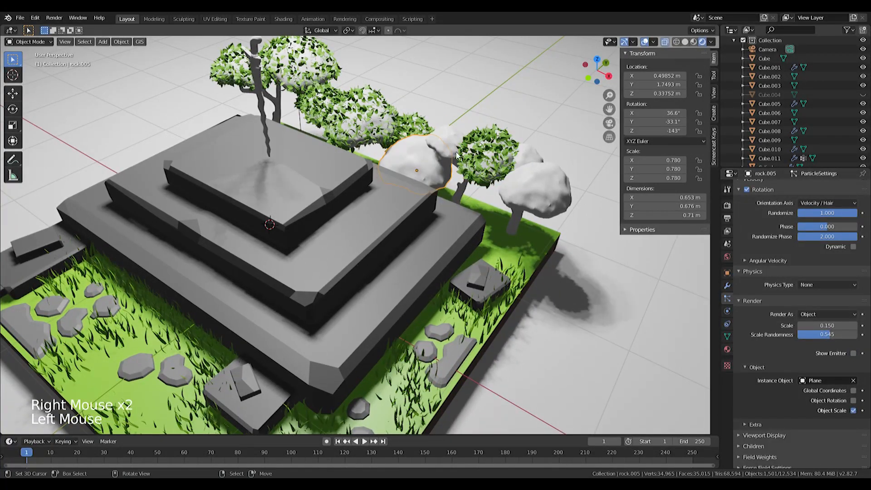
right_click(409, 130)
left_click(853, 353)
right_click_drag(372, 123, 377, 124)
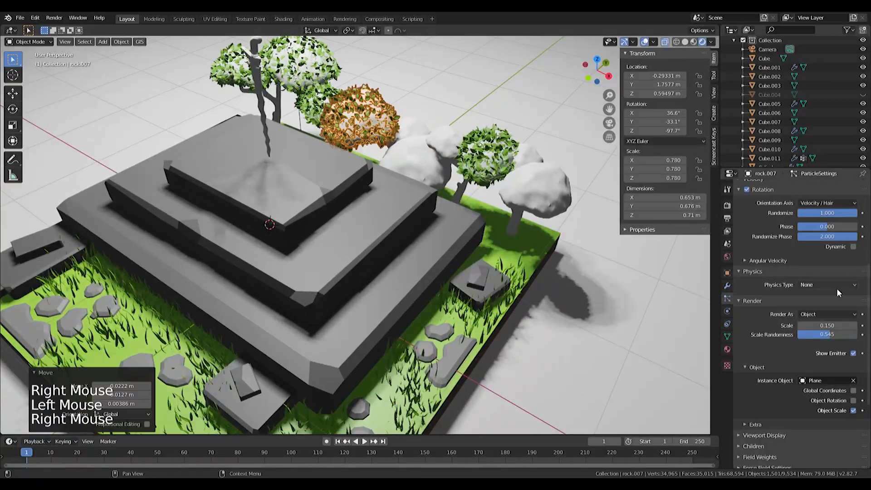
key("ctrl+z")
left_click(853, 354)
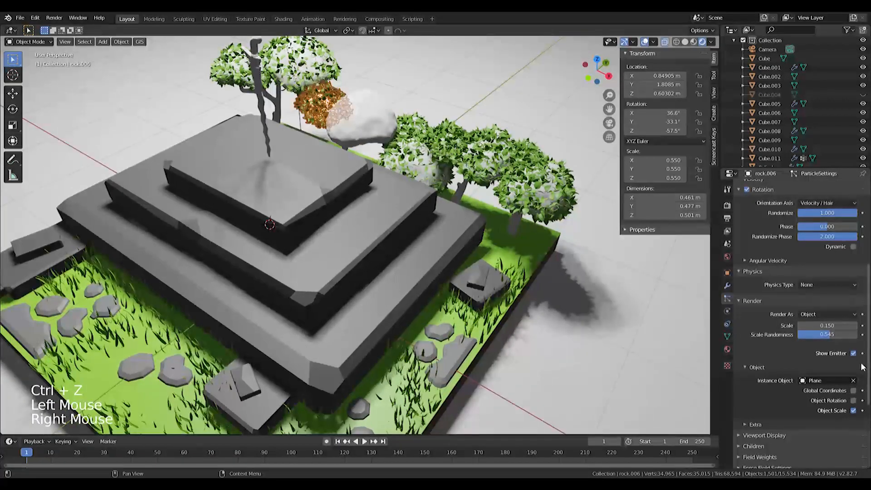
- Turn off Show Emitter for the leaf clumps of the farthest tree and set the current frame to 2
right_click(272, 88)
right_click(272, 88)
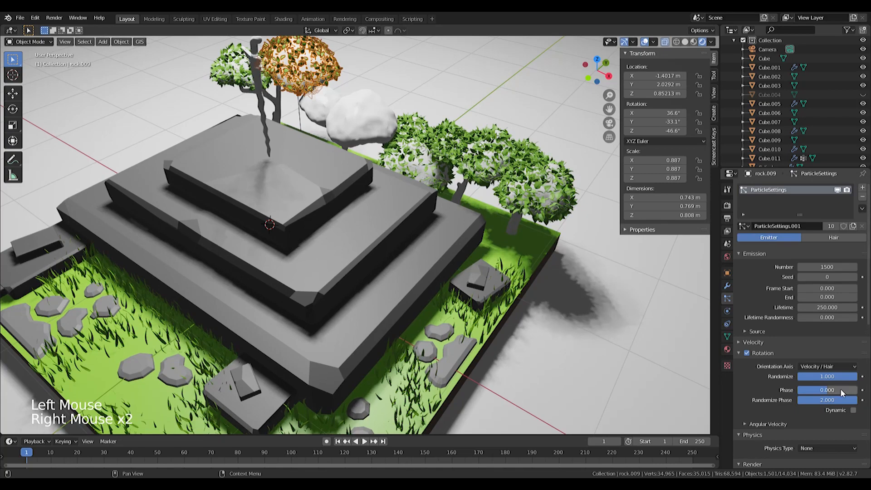
scroll(845, 395, "down", 6)
right_click(252, 80)
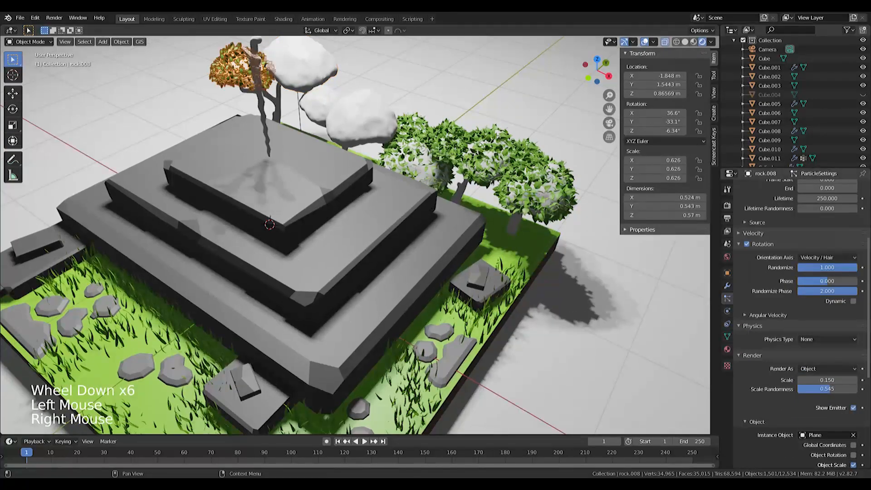
left_click(852, 407)
left_click(29, 452)
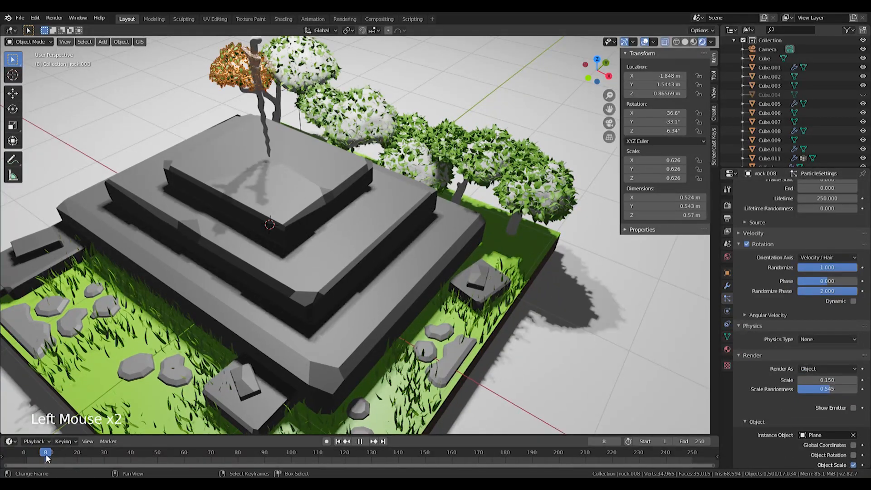
- Give the corner tree's trunk a new material named Batang with a brown base color (H 0.079, S 0.758, V 0.460)
middle_click_drag(401, 247, 529, 339)
right_click(279, 187)
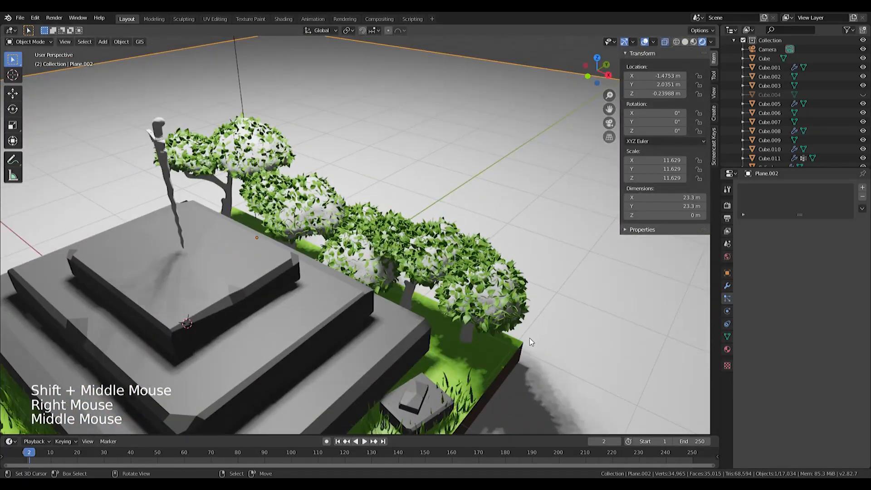
right_click(470, 339)
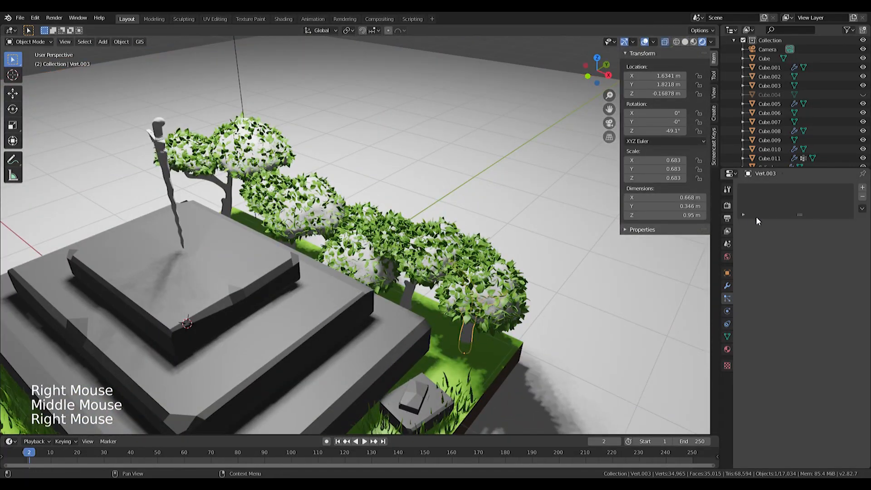
left_click(861, 188)
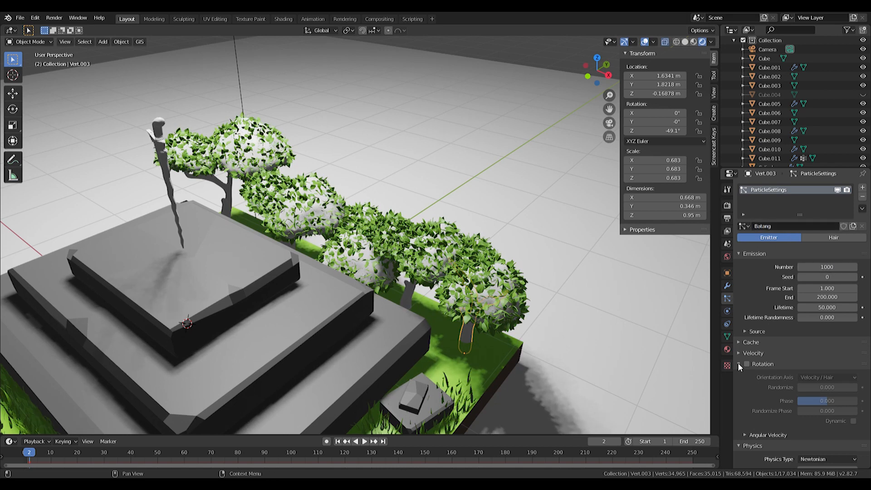
left_click(862, 196)
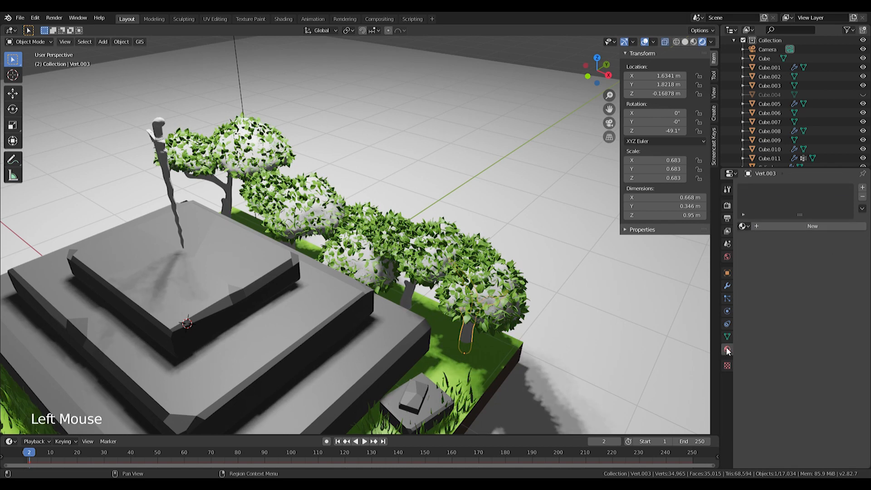
left_click(798, 229)
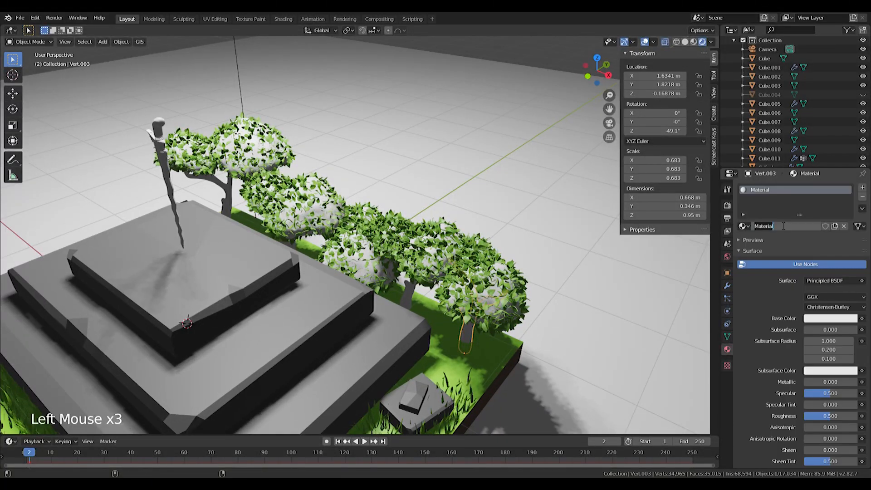
key("Return")
left_click(818, 320)
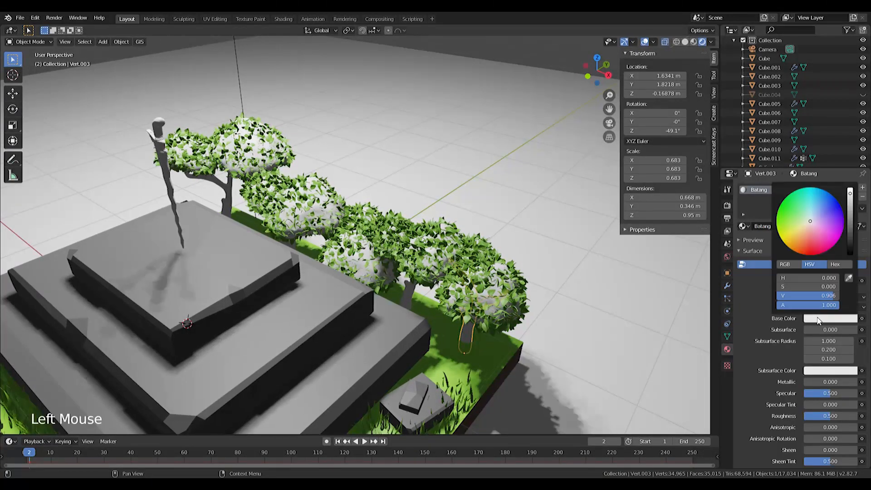
left_click(850, 201)
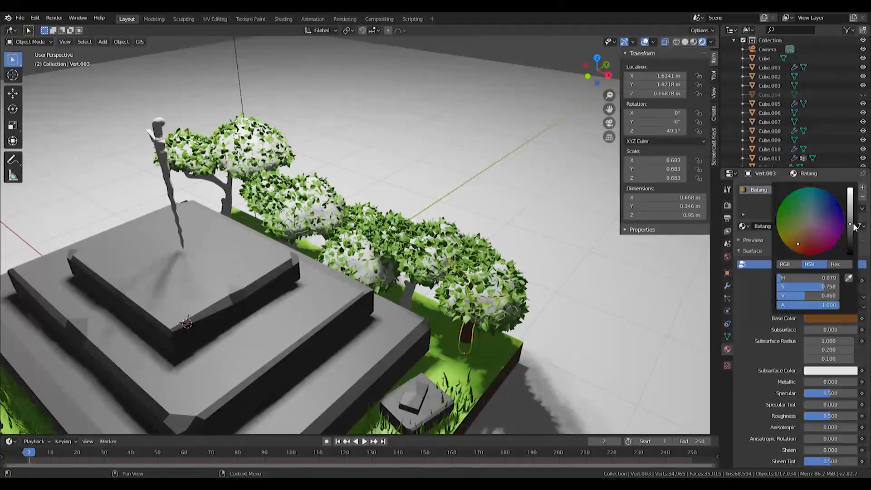
- Select the other tree trunks and link the Batang material to them from the brown trunk
scroll(376, 307, "up", 2)
middle_click_drag(376, 307, 259, 372)
scroll(327, 326, "down", 3)
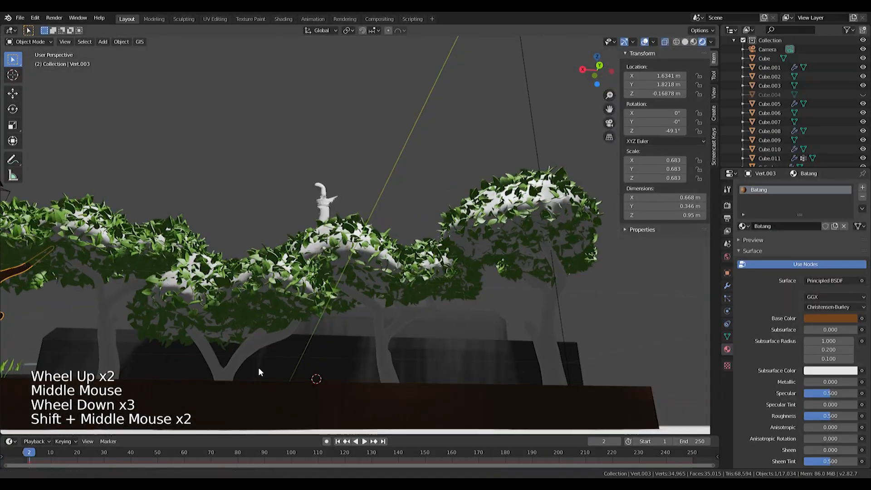
right_click(544, 335)
right_click(381, 334, "shift")
right_click(97, 341, "shift")
middle_click_drag(97, 341, 404, 190, "shift")
right_click(365, 317, "shift")
key("ctrl+l")
left_click(364, 317)
- Examine the wavy dagger standing on the pyramid and check the material and particle settings of the pyramid's bottom block
scroll(368, 311, "down", 4)
scroll(433, 358, "up", 3)
right_click(360, 202)
scroll(340, 216, "up", 3)
scroll(328, 226, "up", 1)
scroll(344, 213, "up", 2)
key("KP_Decimal")
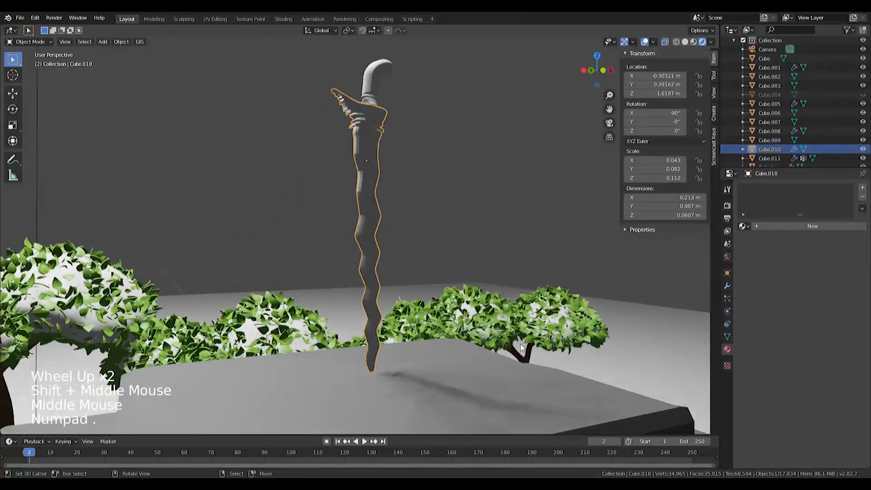
middle_click_drag(520, 344, 464, 368)
right_click(465, 368)
scroll(467, 371, "down", 5)
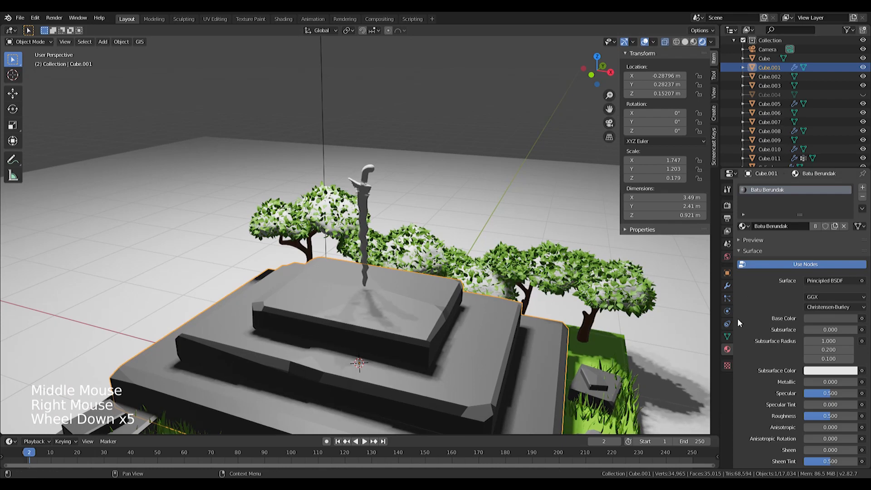
left_click(725, 299)
left_click(727, 348)
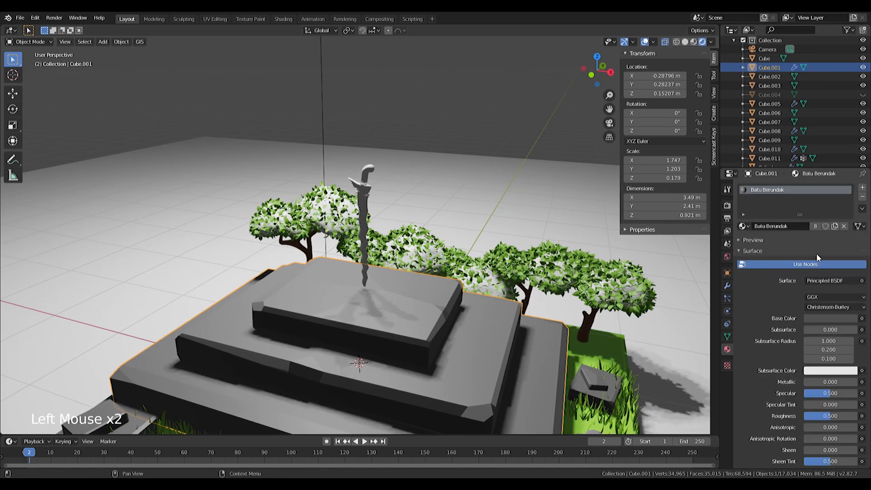
- Apply the Boolean modifier on the pyramid's bottom block and check its mesh in Edit Mode
left_click(726, 299)
left_click(727, 285)
middle_click_drag(436, 310, 383, 301)
right_click(380, 305)
key("Tab")
key("Tab")
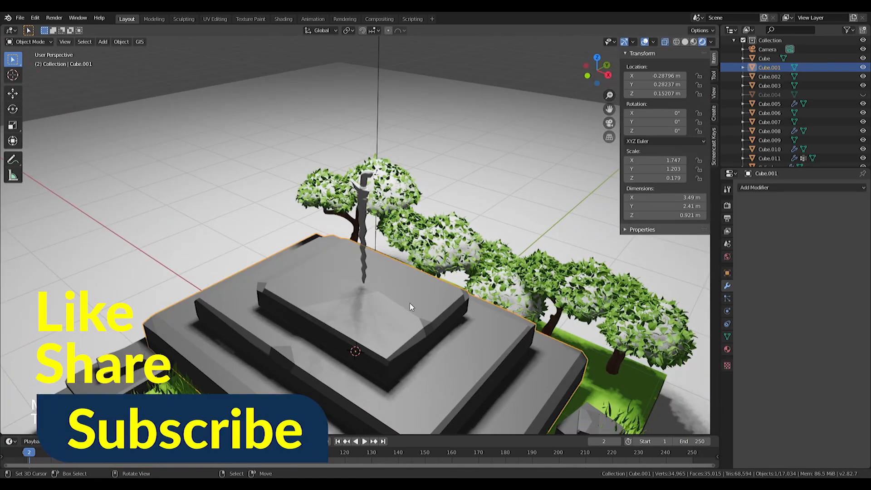
key("Tab")
key("Tab")
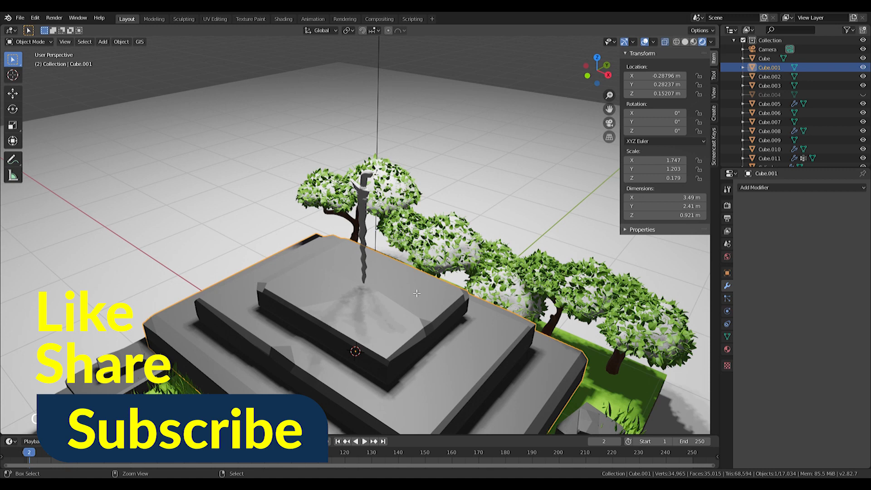
- Undo applying the Boolean modifier on the pyramid's bottom block
key("ctrl+z")
key("ctrl+z")
key("ctrl+z")
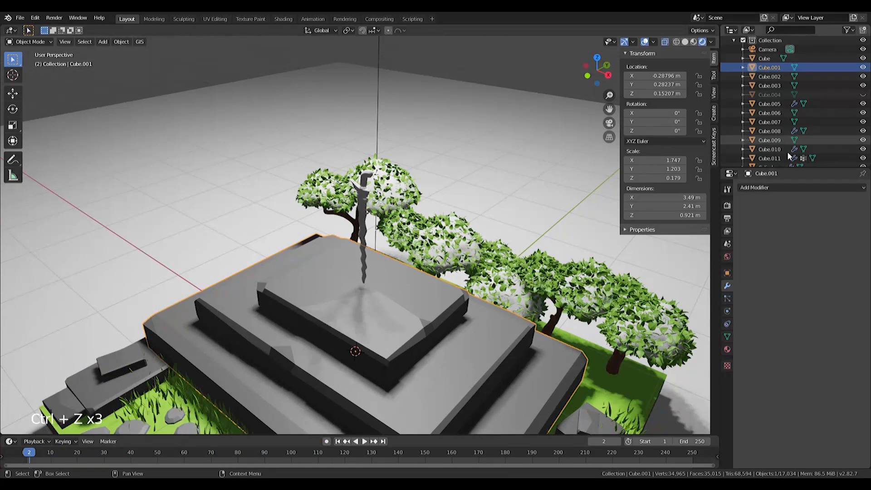
key("ctrl+z")
- Unhide the hidden Boolean cutter block Cube.004 in the viewport
scroll(815, 121, "up", 2)
scroll(844, 102, "up", 3)
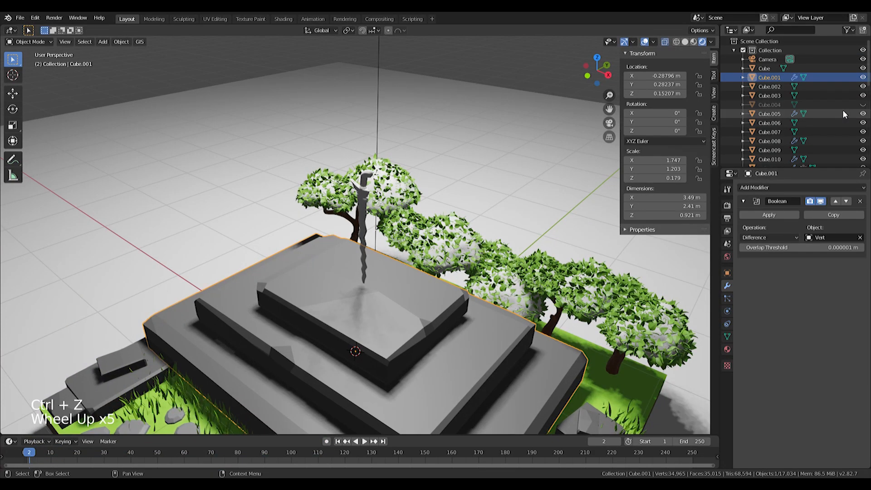
left_click(842, 105)
left_click(863, 105)
scroll(428, 317, "down", 4)
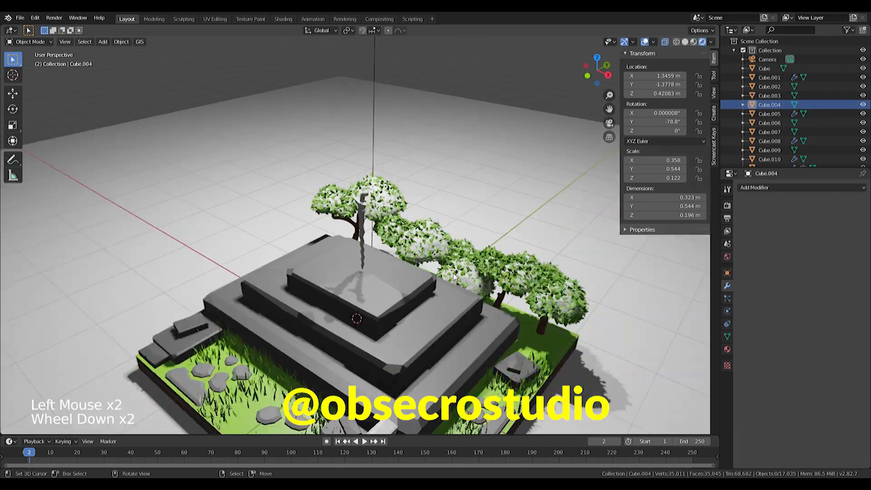
- In front view, move the cutter Cube.004 about -0.17 m in X and -0.24 m in Z, toward the small slab Cube.005
middle_click_drag(426, 324, 433, 241, "shift")
scroll(408, 272, "up", 3)
middle_click_drag(383, 284, 407, 285)
right_click(457, 311)
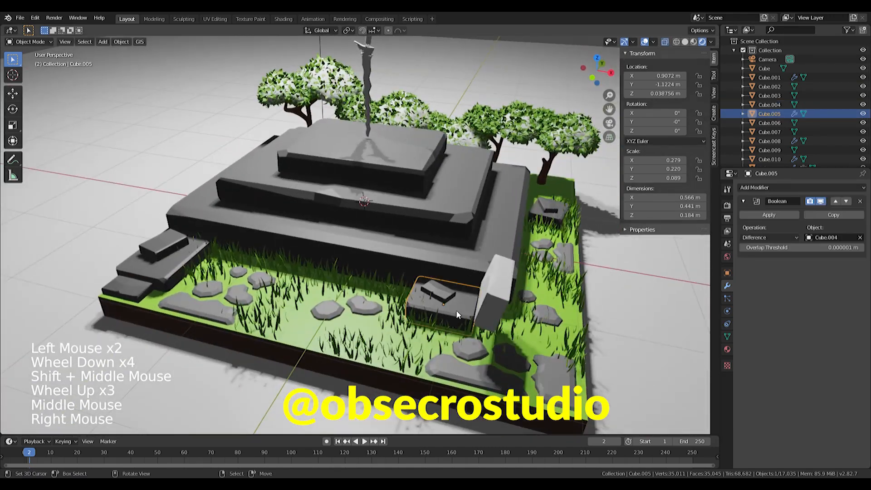
right_click(500, 297)
key("KP_1")
scroll(503, 295, "up", 4)
middle_click_drag(506, 290, 488, 253, "shift")
key("g")
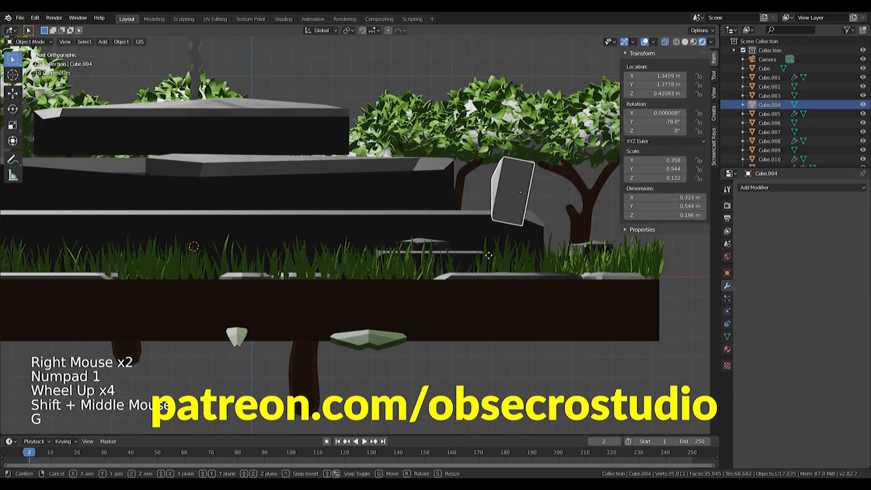
left_click(453, 301)
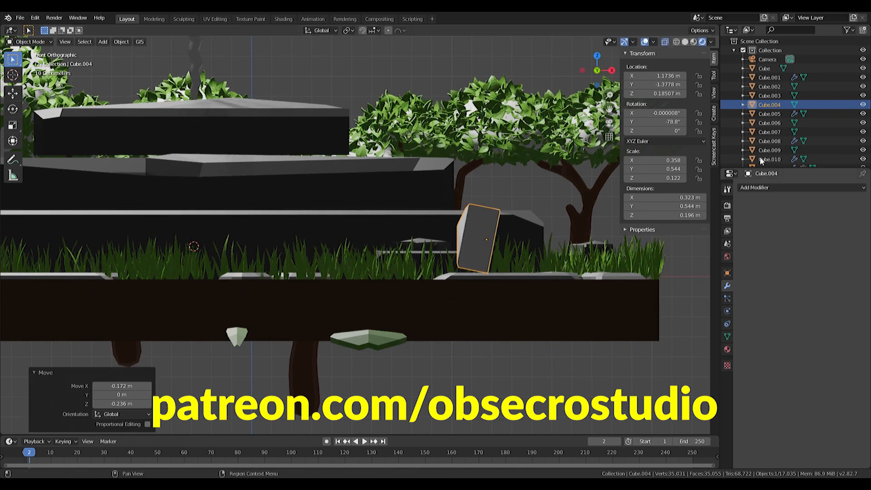
- Apply the Boolean difference modifier on the small slab Cube.005 beside the pyramid
right_click(449, 257)
middle_click_drag(480, 238, 483, 273)
left_click(765, 215)
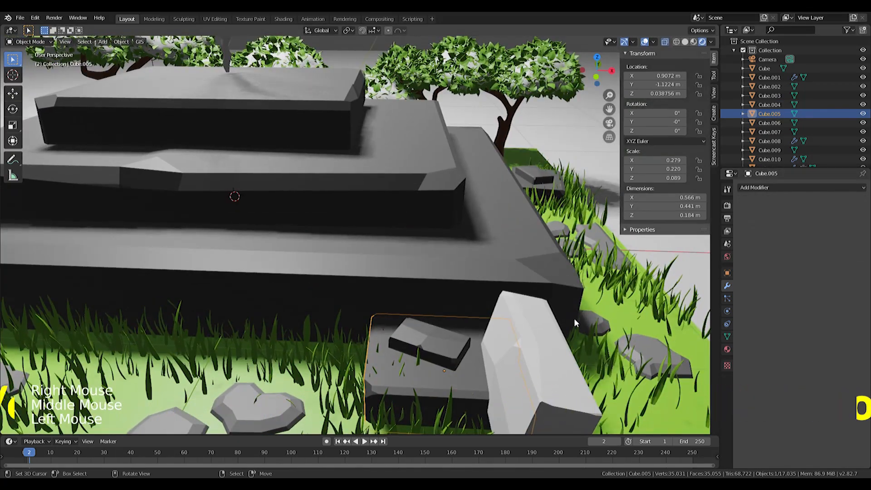
- Try deleting the cutter Cube.004, and undo it together with the Boolean applied on the small slab Cube.005
right_click(547, 337)
key("Delete")
middle_click_drag(548, 336, 480, 335)
middle_click_drag(418, 339, 256, 329)
key("ctrl+z")
key("ctrl+z")
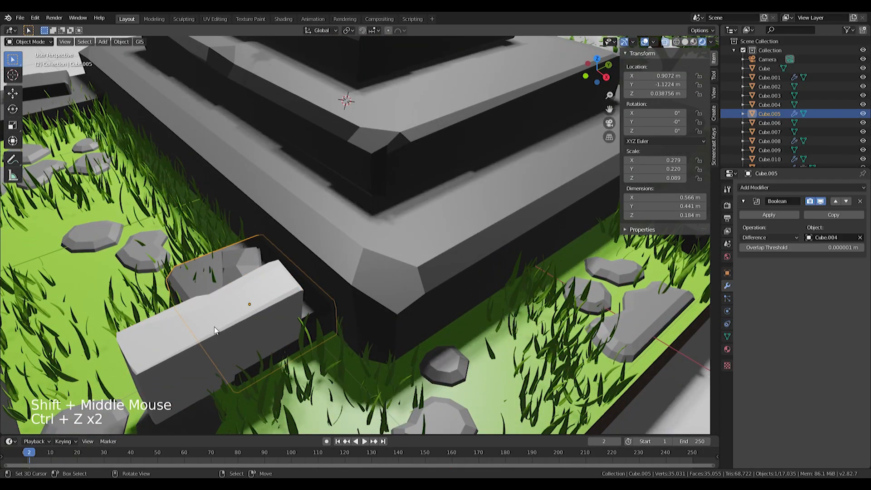
key("ctrl+z")
- Reposition the cutter Cube.004 along Y and about 0.009 m along X against the corner of the small slab Cube.005
right_click(205, 329)
key("g")
key("y")
left_click(275, 308)
middle_click_drag(237, 330, 312, 327)
key("g")
key("x")
left_click(319, 326)
middle_click_drag(480, 332, 590, 320)
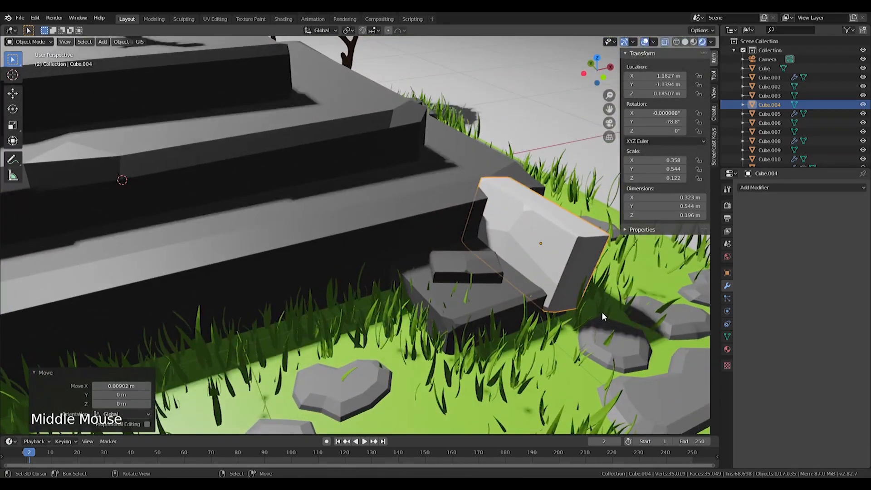
key("g")
key("y")
left_click(610, 318)
- Apply the Boolean difference modifier on the small slab Cube.005 and delete its cutter Cube.004
right_click(515, 300)
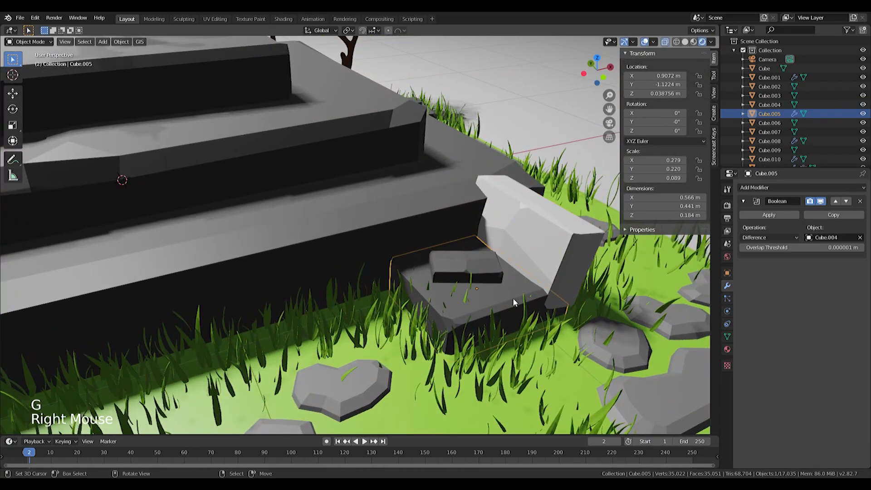
left_click(762, 216)
right_click(572, 258)
key("Delete")
- Select the pyramid block Cube.001 and unhide its crack-shaped Boolean cutter Vert in the viewport
scroll(450, 248, "down", 3)
middle_click_drag(571, 255, 429, 260)
middle_click_drag(389, 212, 381, 222, "shift")
middle_click_drag(381, 222, 254, 199)
scroll(363, 235, "up", 3)
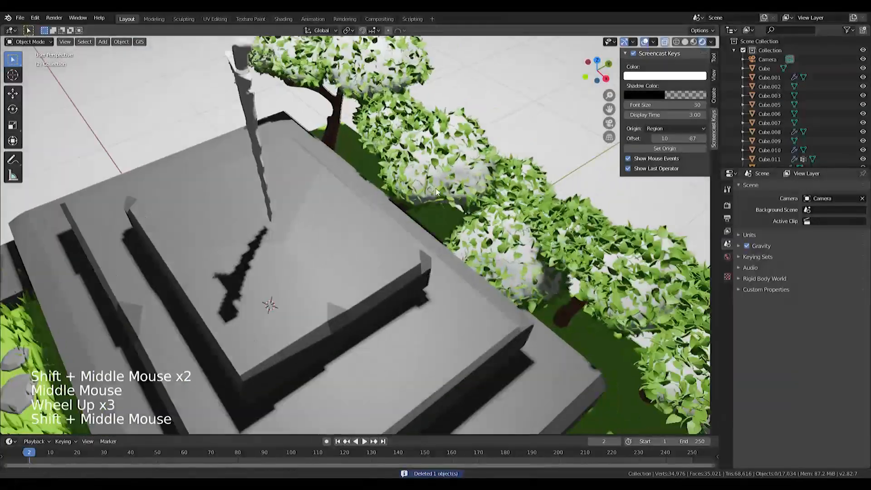
right_click(254, 200)
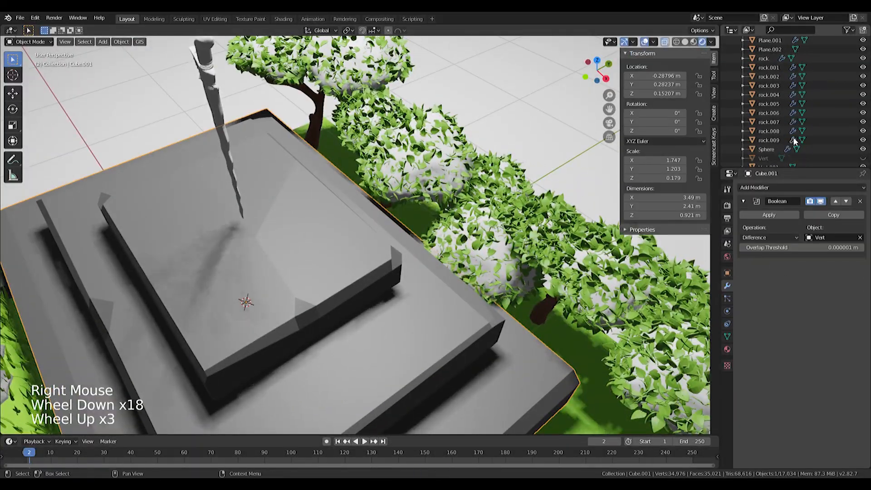
left_click(861, 158)
middle_click_drag(317, 227, 237, 224)
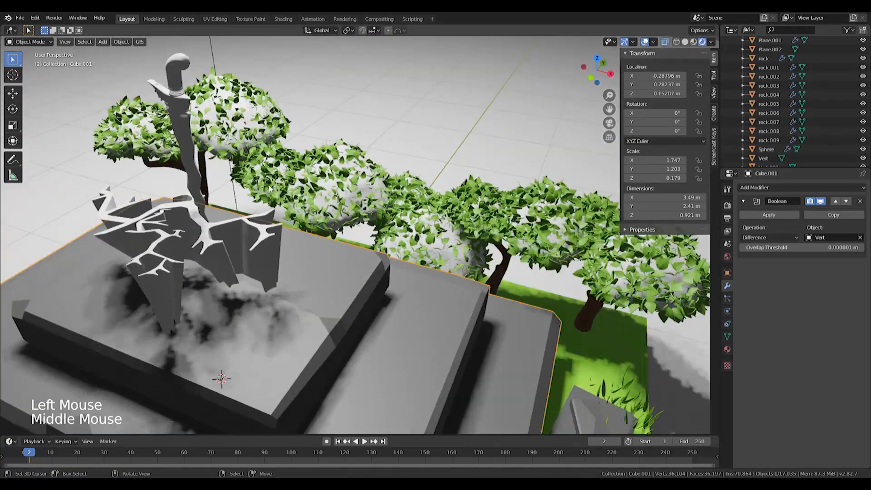
- Lower the crack-shaped cutter Vert about 0.27 m along Z toward the pyramid's top surface
right_click(238, 224)
key("g")
key("z")
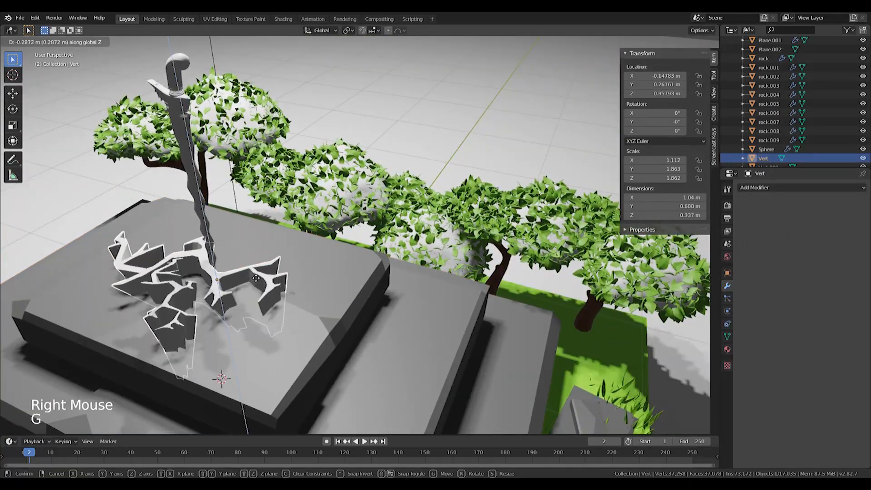
left_click(256, 275)
- Try applying the Boolean difference on Cube.001 and deleting the cutter Vert, and undo both while in top view
right_click(413, 271)
left_click(767, 216)
middle_click_drag(370, 258, 343, 252)
right_click(268, 267)
key("Delete")
middle_click_drag(268, 267, 402, 261)
key("KP_7")
key("ctrl+z")
key("ctrl+z")
key("ctrl+z")
- In top view, shift the cutter Vert slightly in positive Y so the crack pattern spreads out around the dagger
key("g")
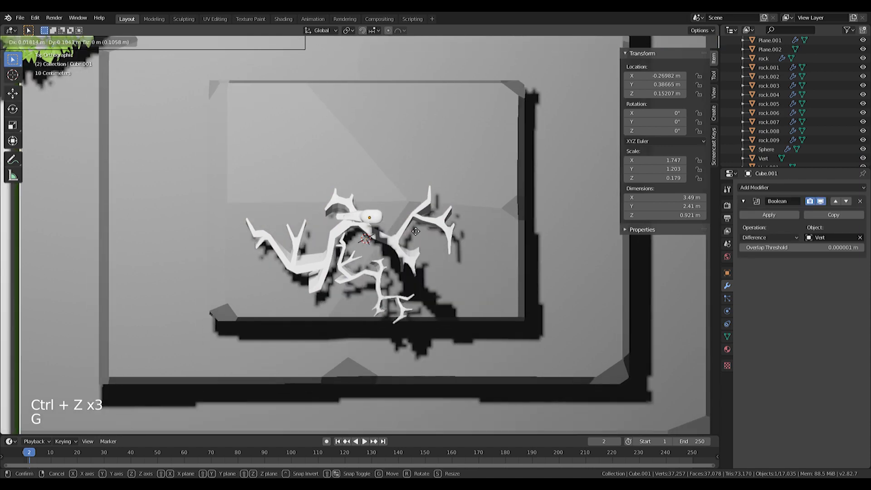
right_click(399, 247)
right_click(399, 247)
key("g")
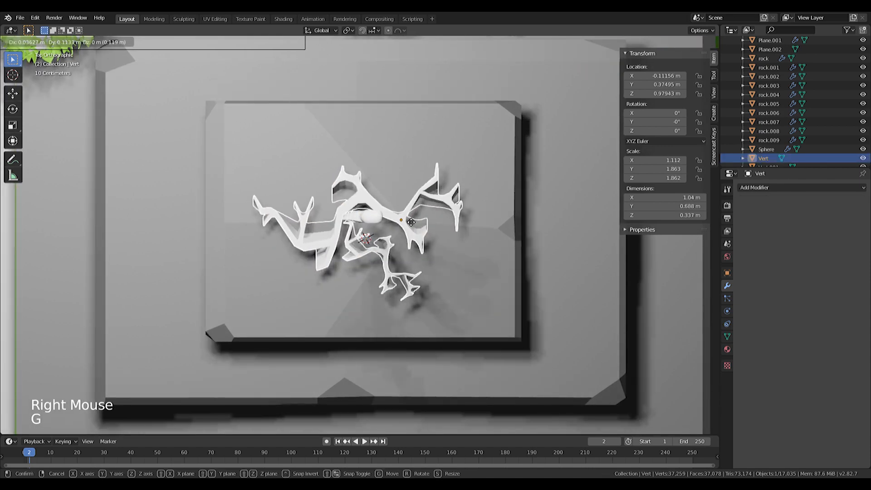
left_click(406, 212)
- Apply the Boolean difference modifier on the pyramid block Cube.001 and delete the crack cutter Vert
left_click(777, 188)
right_click(482, 219)
left_click(776, 217)
right_click(399, 227)
right_click(399, 228)
key("Delete")
- Move the dagger's blade slightly so that it stands in the main crack on the pyramid's top
middle_click_drag(400, 228, 390, 272)
right_click(368, 185)
key("g")
left_click(372, 184)
key("Tab")
key("Tab")
- In Edit Mode on Cube.001, circle-select all crack faces on the pyramid's top from the top view
right_click(448, 285)
scroll(448, 285, "up", 3)
key("Tab")
key("KP_7")
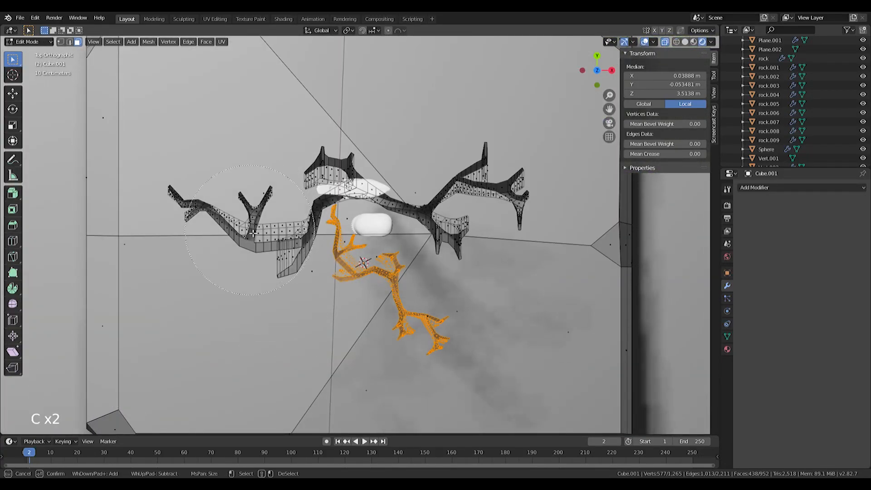
left_click_drag(253, 233, 277, 198)
left_click(199, 191)
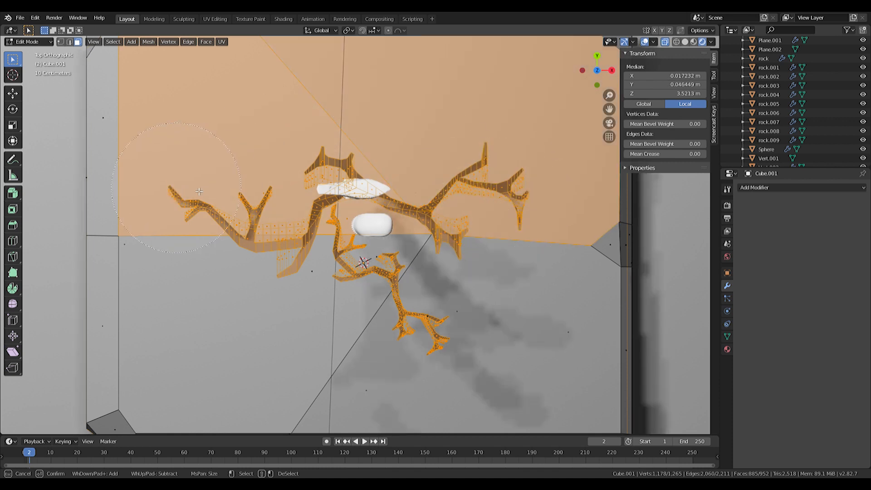
- Remove large flat top faces of Cube.001 from the selection while keeping the crack faces selected
right_click(252, 183, "shift")
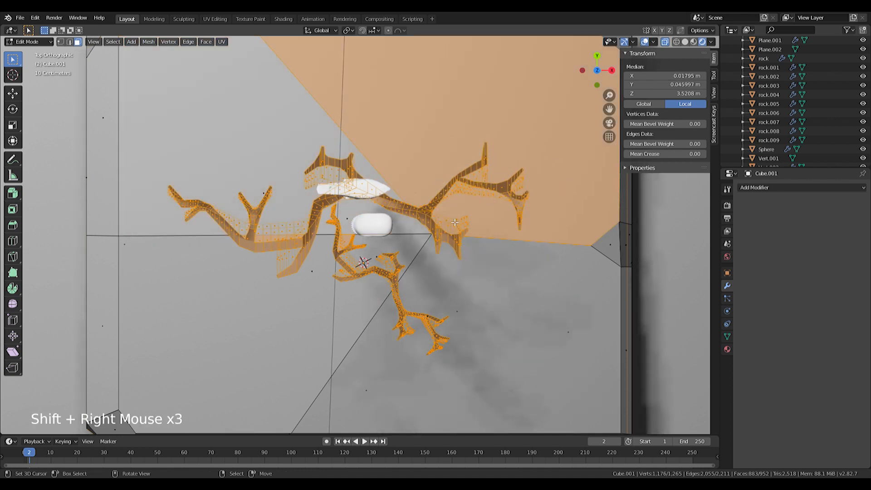
key("ctrl+z")
middle_click_drag(498, 211, 476, 248)
middle_click_drag(476, 247, 422, 329)
scroll(453, 218, "up", 4)
scroll(495, 317, "down", 5)
scroll(494, 317, "down", 2)
right_click(377, 285, "shift")
middle_click_drag(377, 285, 372, 353)
scroll(372, 353, "down", 2)
middle_click_drag(376, 318, 350, 317)
scroll(352, 356, "up", 4)
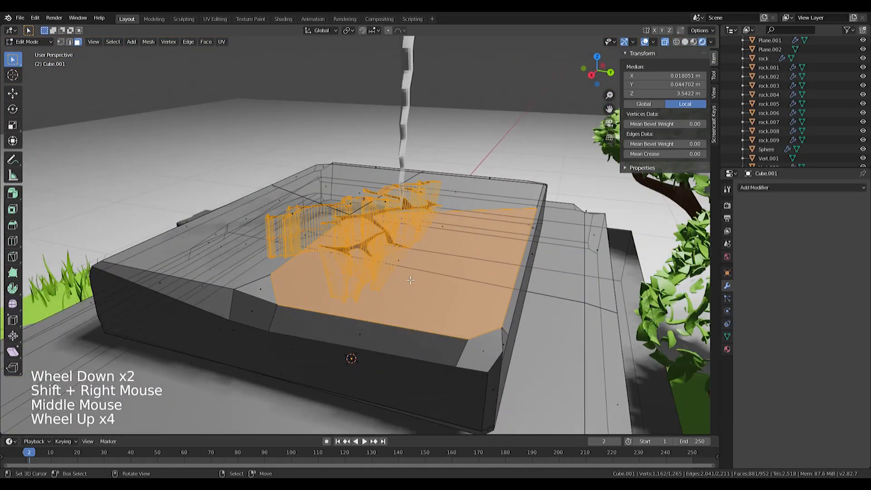
- Turn off X-ray and deselect the remaining large top faces so only the crack faces stay selected
middle_click_drag(352, 356, 334, 288)
scroll(468, 269, "up", 2)
middle_click_drag(468, 269, 446, 254, "shift")
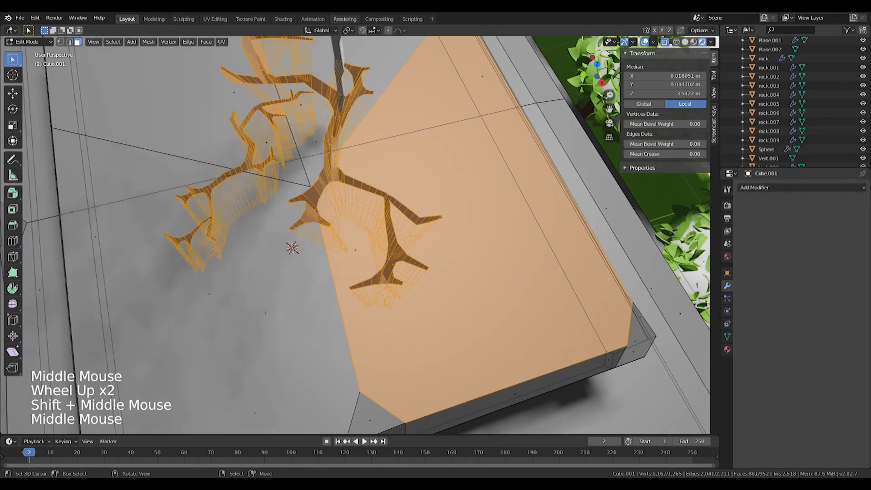
left_click(666, 42)
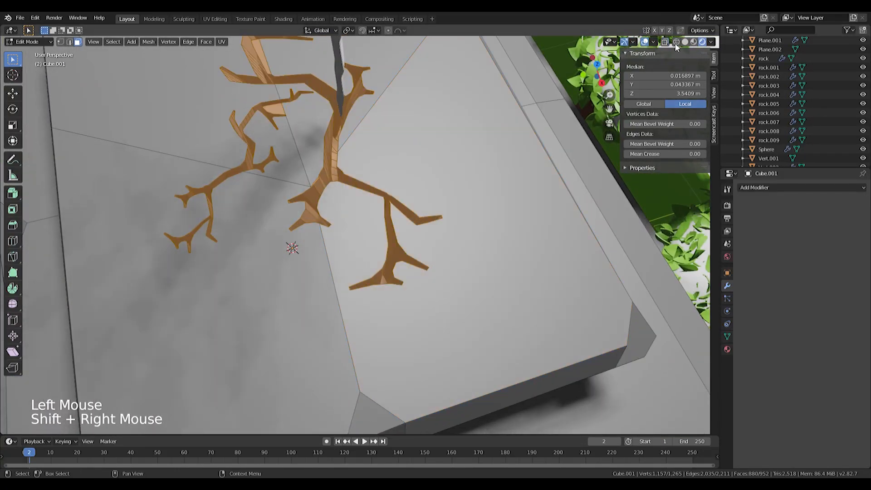
middle_click_drag(385, 144, 476, 248)
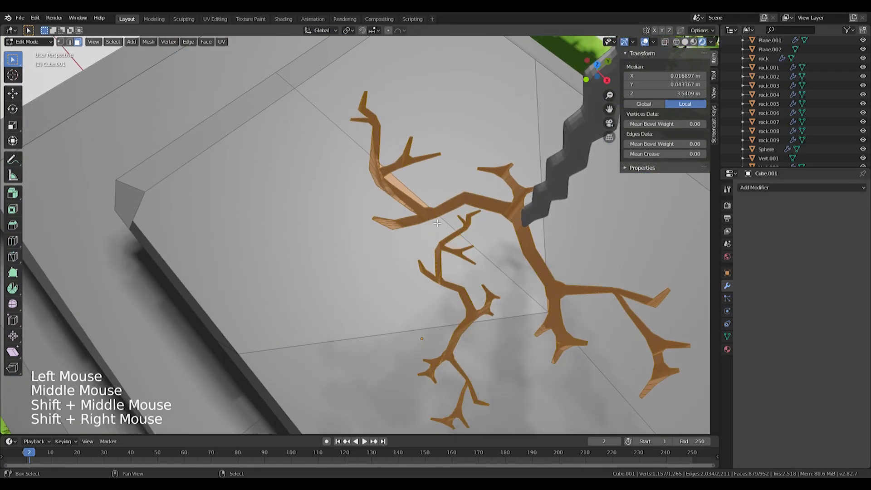
middle_click_drag(527, 260, 544, 255, "shift")
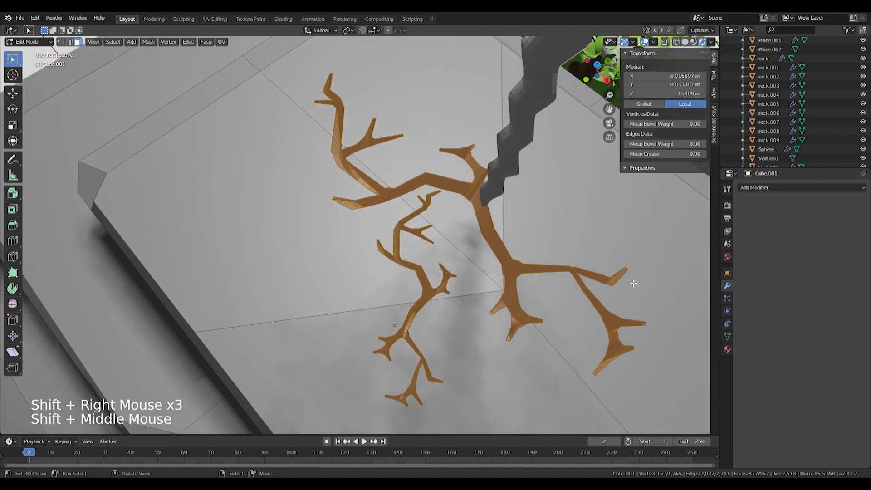
- Add a second material slot to Cube.001 holding a new material with an Emission surface
left_click(727, 348)
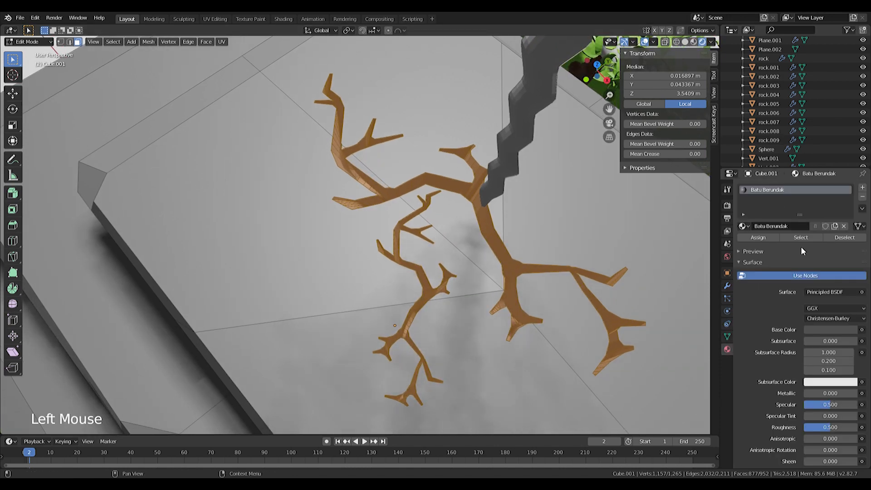
left_click(863, 188)
left_click(775, 243)
left_click_drag(831, 310, 770, 140)
- Rename the new emission material Cahaya
left_click(776, 244)
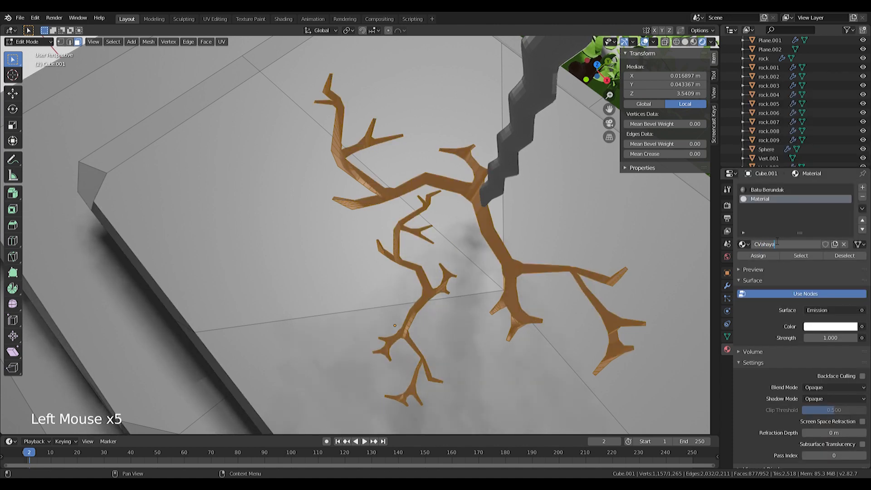
key("BackSpace")
key("BackSpace")
key("BackSpace")
key("BackSpace")
key("BackSpace")
type("haya")
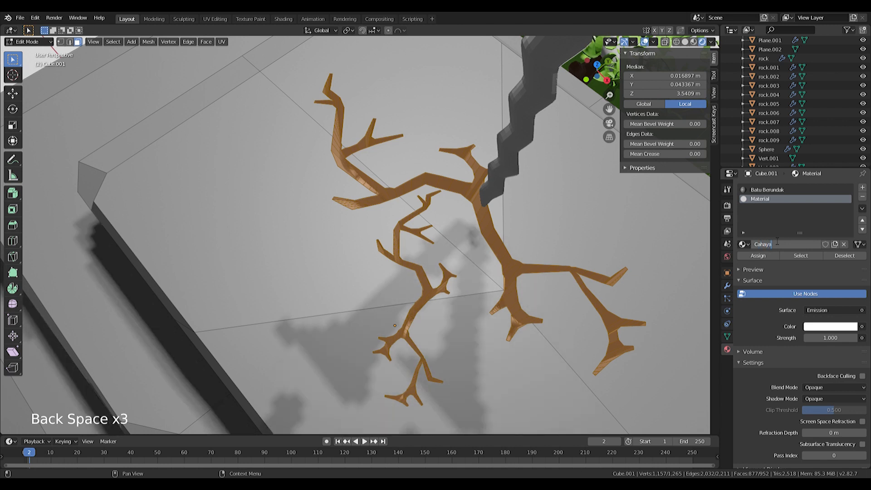
key("Return")
- Colour the Cahaya emission golden yellow (H 0.119, S 0.727, V 1.000) and assign it to the selected crack faces
left_click(830, 327)
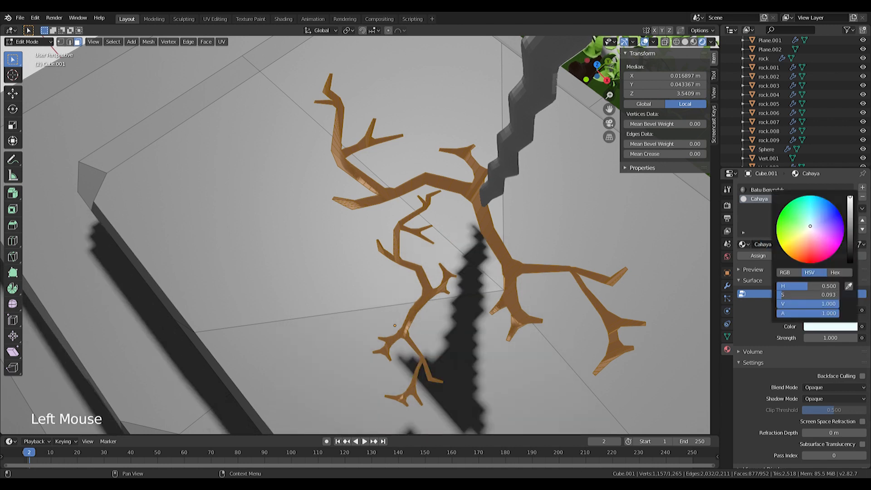
left_click(793, 247)
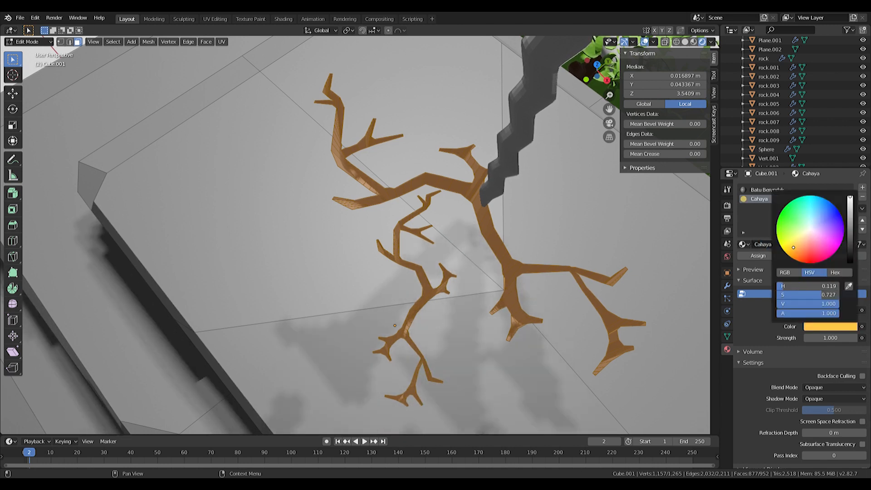
type("0")
key("Return")
left_click(765, 254)
- In Object Mode with Material Preview shading, move the dagger's handle and spiked ring 0.103 m along Y onto the blade
key("Tab")
scroll(540, 227, "down", 3)
mouse_move(540, 227)
middle_mouse_down()
mouse_move(515, 254)
mouse_move(667, 59)
middle_mouse_up()
scroll(437, 236, "down", 3)
middle_click_drag(437, 237, 408, 290)
scroll(448, 290, "up", 4)
key("Tab")
middle_click_drag(408, 291, 407, 191)
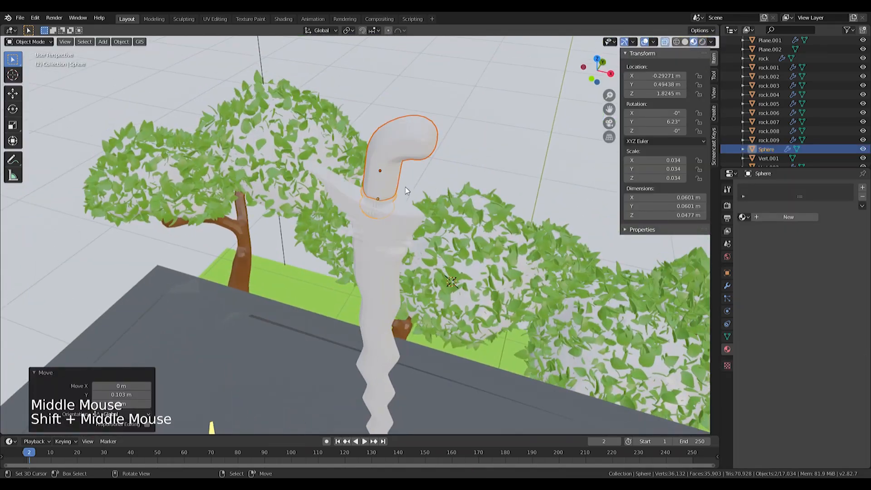
- Give the dagger's handle a new material named Ganggang Keris with an orange-brown base colour (H 0.072, S 0.728, V 0.713)
right_click(393, 198)
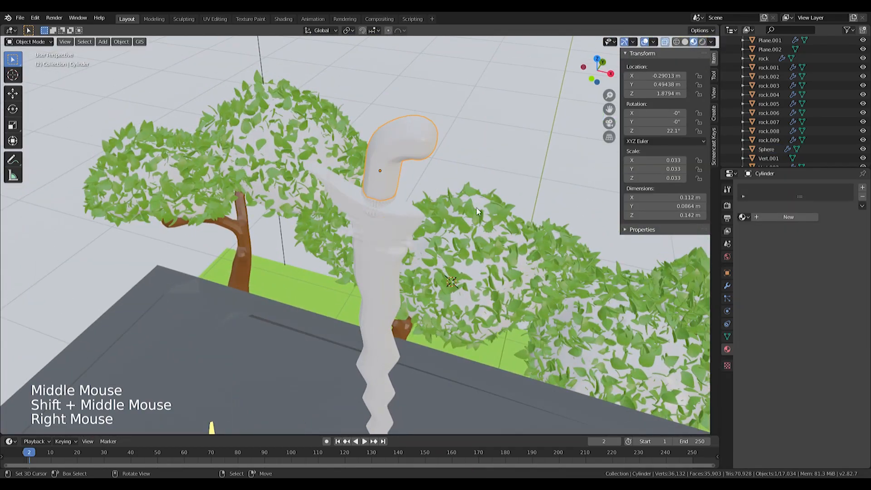
left_click(742, 217)
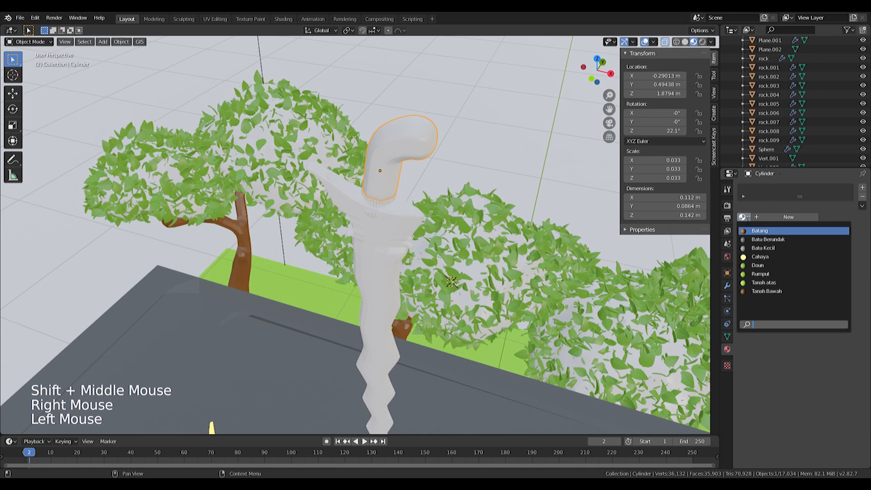
left_click(862, 187)
left_click(770, 216)
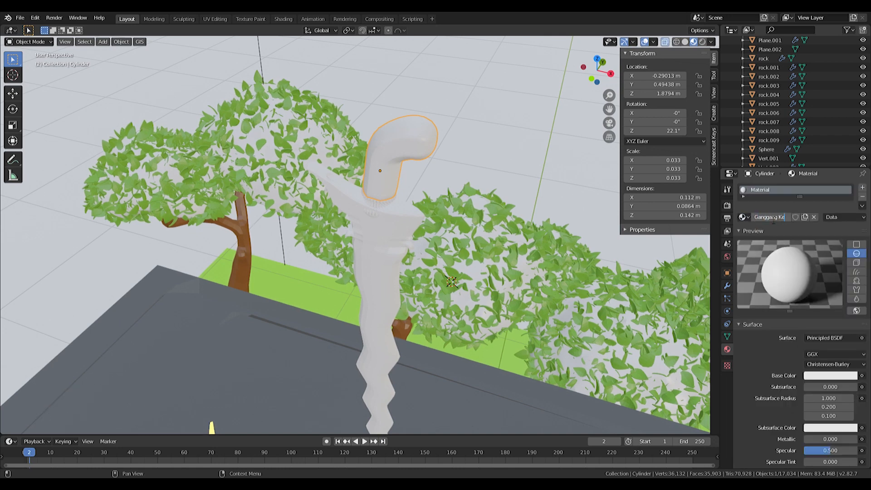
left_click(822, 380)
left_click(801, 295)
left_click_drag(789, 300, 800, 299)
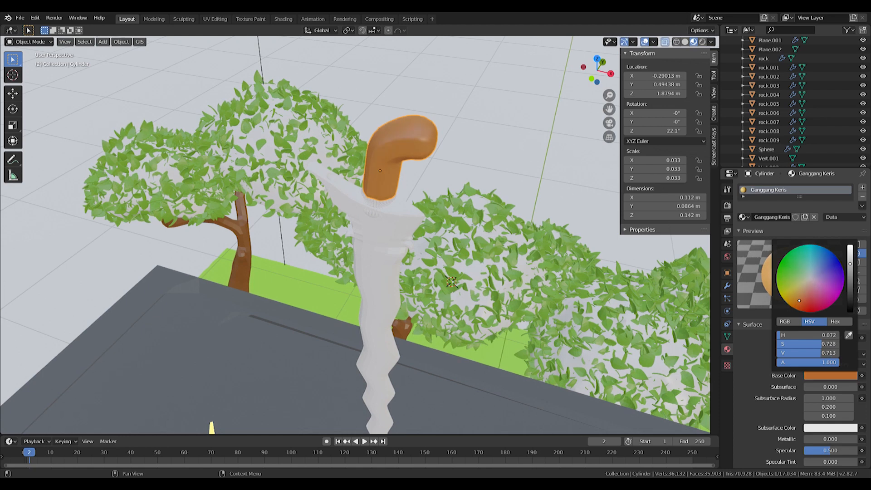
- Create a new material named Emas on the spiked ring Sphere below the dagger's handle
right_click(389, 204)
scroll(388, 204, "up", 3)
middle_click_drag(389, 204, 363, 204, "shift")
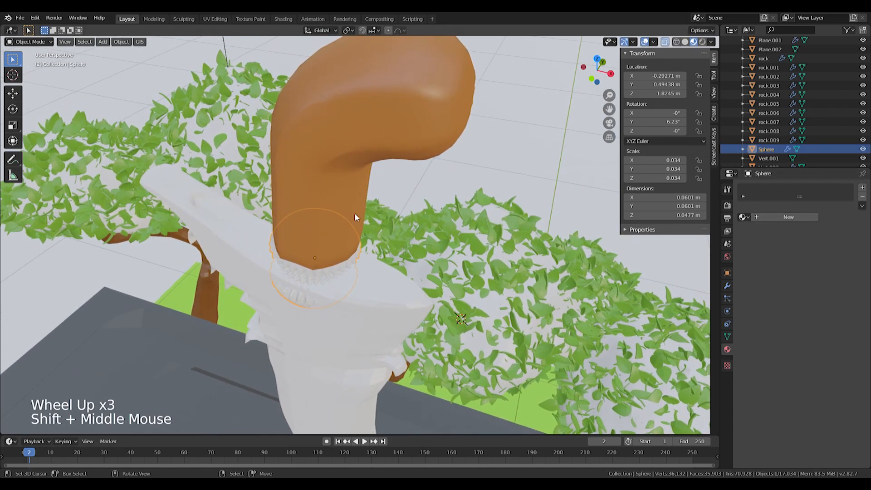
left_click(743, 216)
left_click(771, 229)
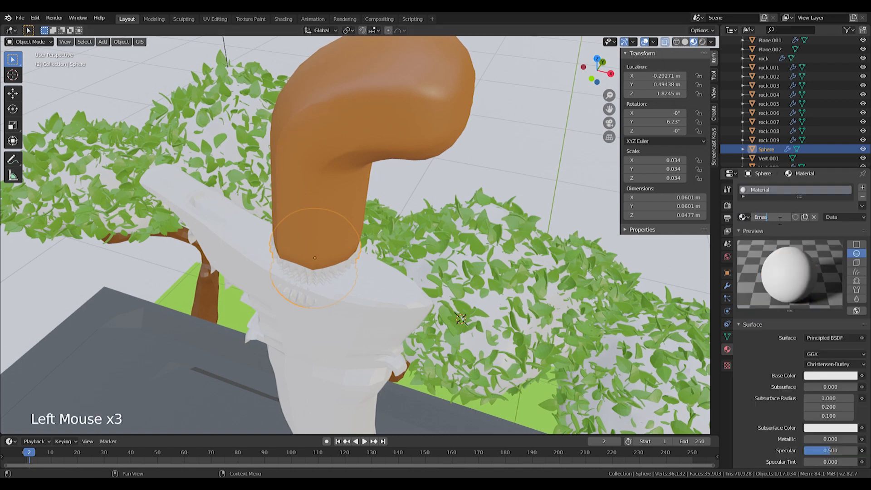
- Make Emas a Glossy BSDF with a gold colour (H 0.096, S 0.614) and a roughness of 0.425
left_click(842, 336)
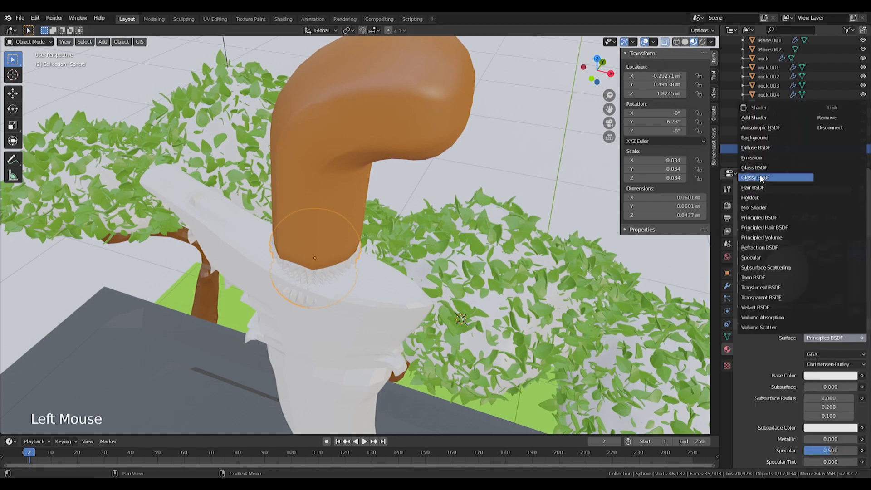
left_click(781, 179)
left_click(828, 366)
left_click(798, 285)
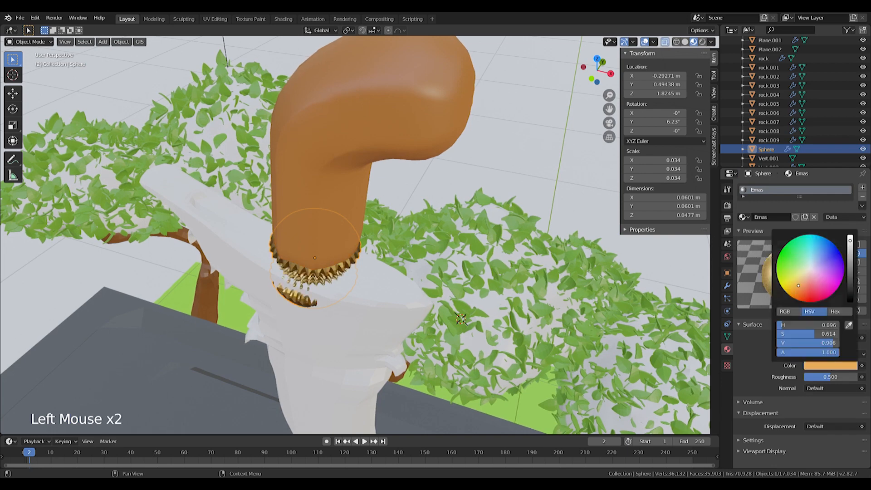
left_click_drag(831, 377, 827, 377)
- Raise the gold ring Sphere slightly along Z toward the base of the dagger's handle
scroll(259, 211, "down", 2)
middle_click_drag(253, 204, 385, 149)
scroll(259, 211, "up", 2)
key("Tab")
scroll(369, 159, "up", 1)
key("Tab")
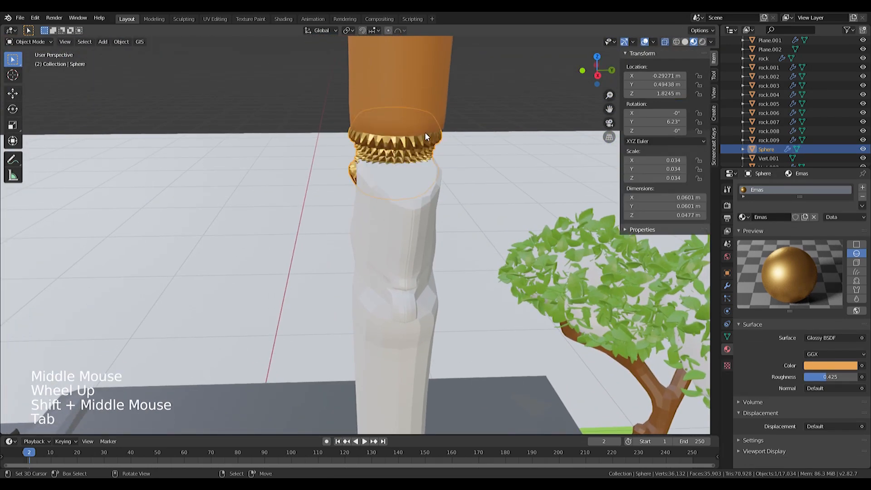
key("g")
key("z")
left_click(425, 100)
key("g")
key("y")
- Select the gold ring and handle together and shift them slightly along Y to sit centred on the blade
right_click(434, 92, "shift")
right_click(435, 93, "shift")
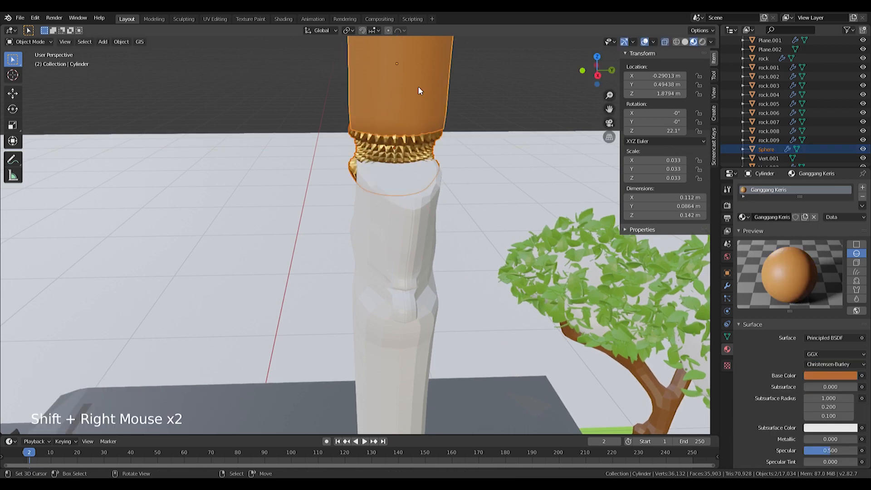
key("g")
key("x")
key("y")
left_click(427, 94)
- Create a new material named Keris on the dagger's blade Cube.010 in Edit Mode
middle_click_drag(378, 131, 464, 176)
scroll(447, 137, "down", 4)
right_click(426, 254)
scroll(408, 227, "down", 6)
key("Tab")
left_click(788, 228)
left_click(767, 228)
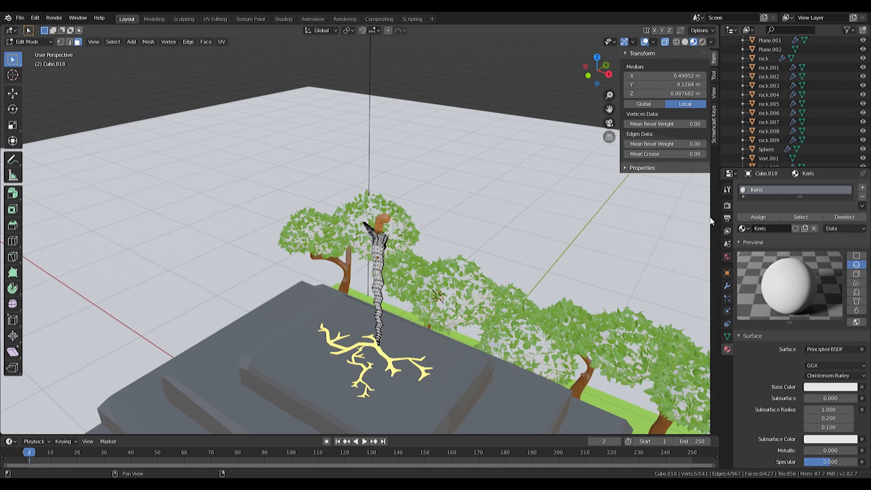
- Split the 3D viewport into two side-by-side areas and make the second one a Shader Editor for the Keris material
left_click_drag(717, 27, 365, 30)
left_click(391, 42)
left_click(380, 42)
left_click(378, 30)
left_click(377, 31)
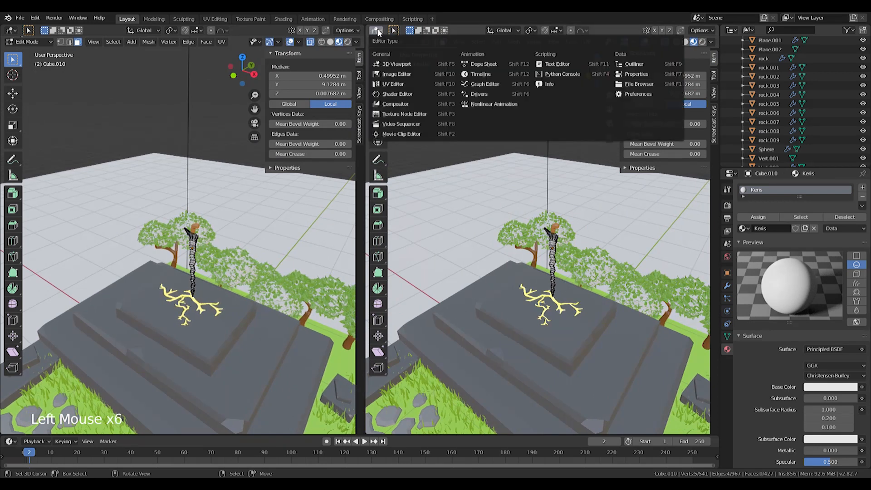
left_click(394, 94)
- Add Texture Coordinate, Mapping and Image Texture nodes to the Keris Principled BSDF and delete the surplus duplicate set
scroll(430, 296, "up", 3)
middle_click_drag(431, 296, 547, 251, "shift")
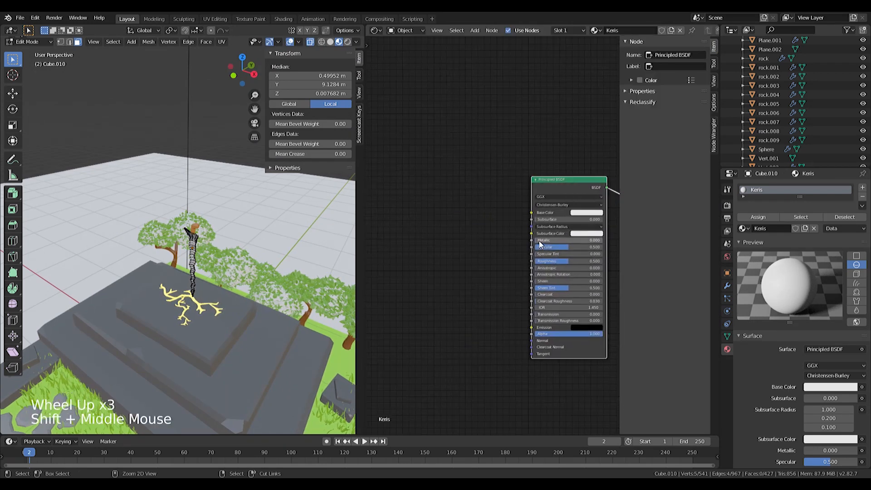
key("ctrl+t")
scroll(507, 221, "down", 3)
middle_click_drag(480, 222, 553, 227, "shift")
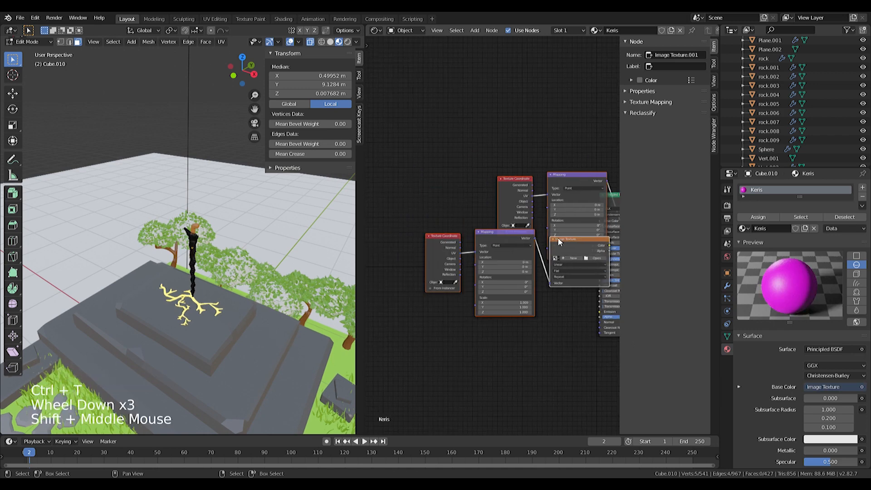
right_click(557, 239)
right_click(486, 228, "shift")
right_click(484, 231, "shift")
right_click(457, 237, "shift")
key("Delete")
- Move the three texture nodes clear of the Principled BSDF and link the Image Texture's Color to Base Color
middle_click_drag(511, 218, 433, 230)
right_click(552, 196)
right_click(499, 187, "shift")
right_click(432, 195, "shift")
key("h")
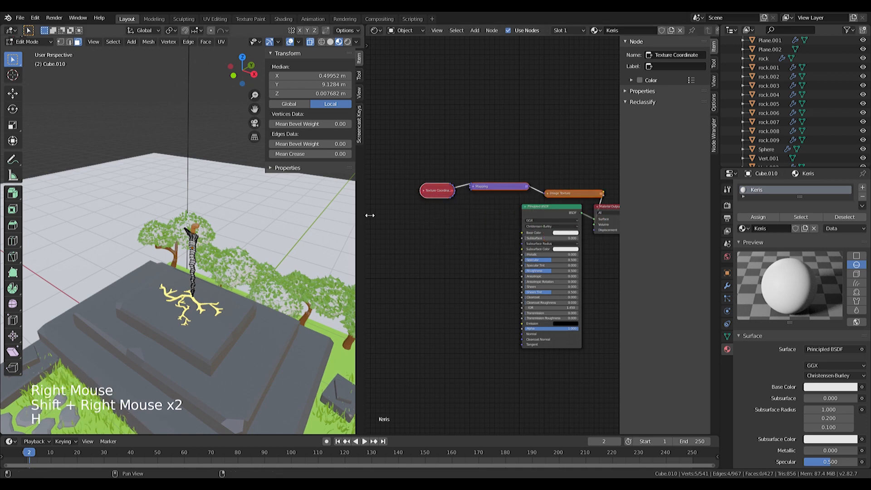
key("ctrl+z")
key("g")
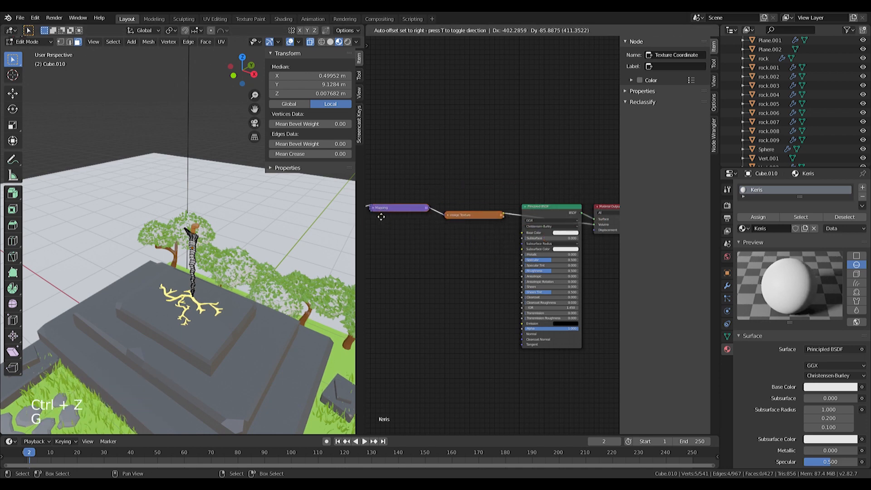
left_click(610, 225)
left_click_drag(594, 224, 524, 233)
- Expand the collapsed Image Texture, Mapping and Texture Coordinate nodes to show their settings
middle_click_drag(476, 225, 562, 220, "shift")
key("h")
left_click(508, 221)
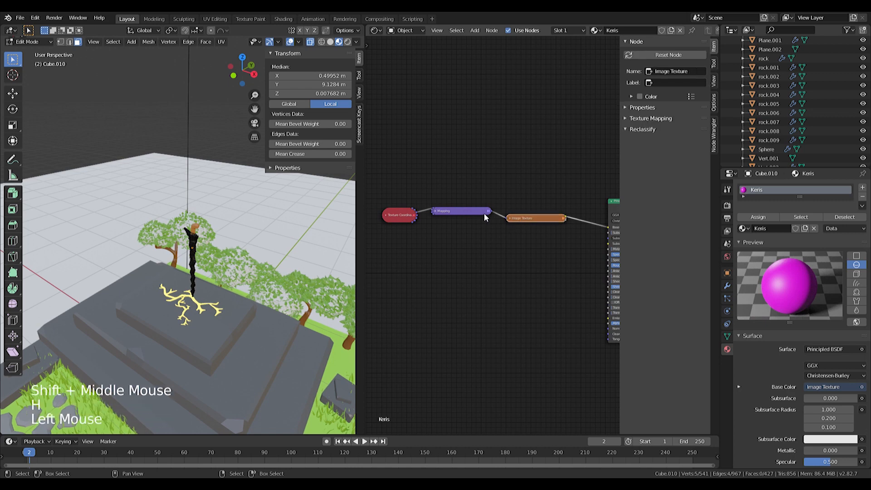
left_click(510, 218)
left_click(435, 211)
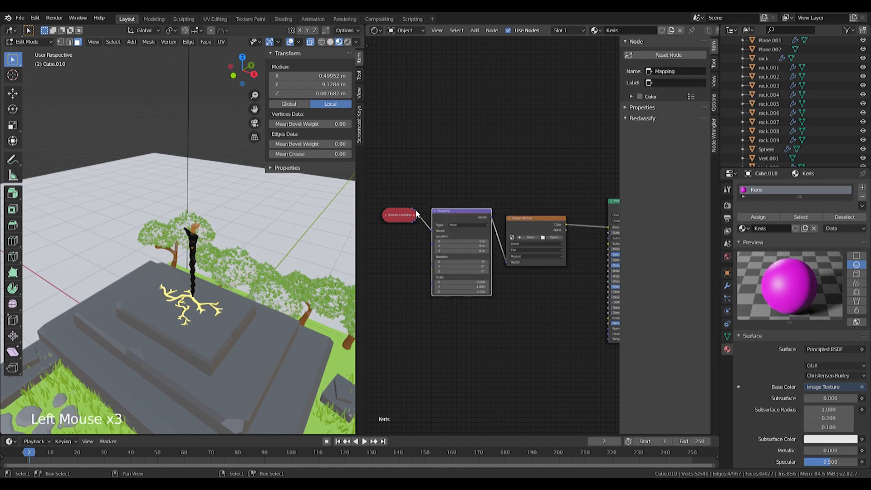
left_click(385, 214)
- Add a Bump node below the Image Texture node, beside the Principled BSDF
scroll(515, 241, "up", 3)
middle_click_drag(515, 241, 448, 172, "shift")
left_click(481, 138)
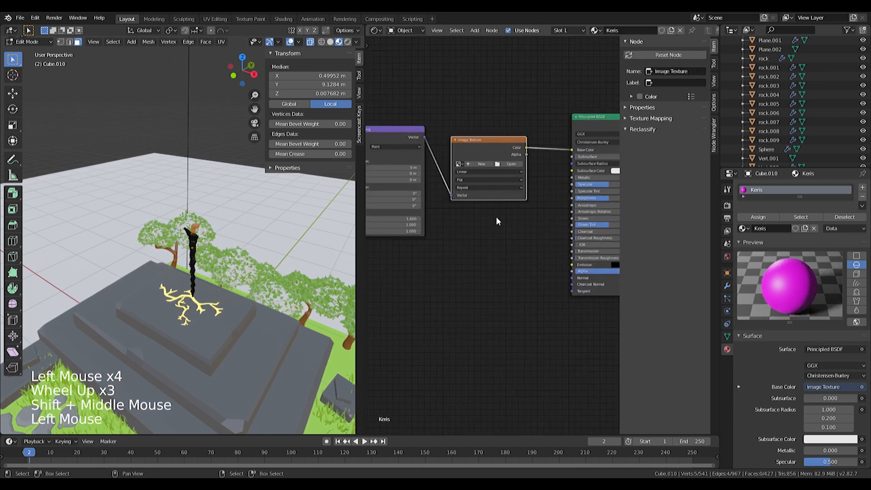
middle_click_drag(488, 219, 483, 230, "shift")
key("shift+a")
left_click(484, 230)
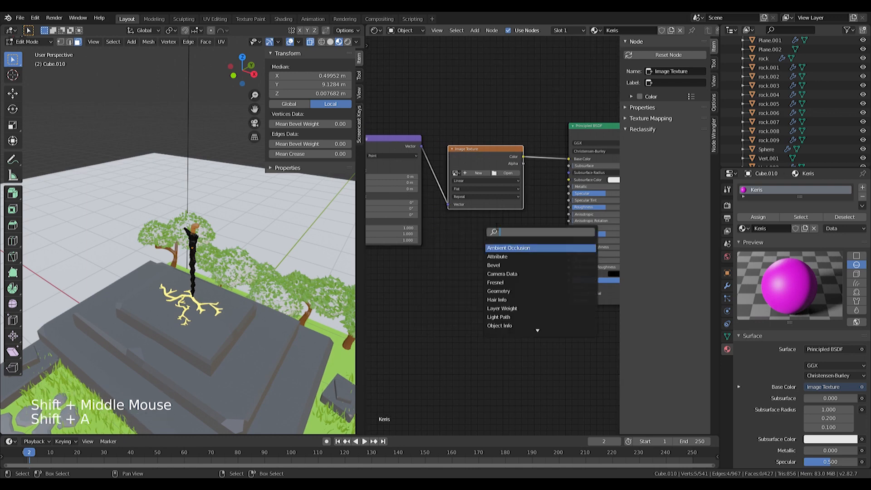
type("bumop")
key("BackSpace")
key("BackSpace")
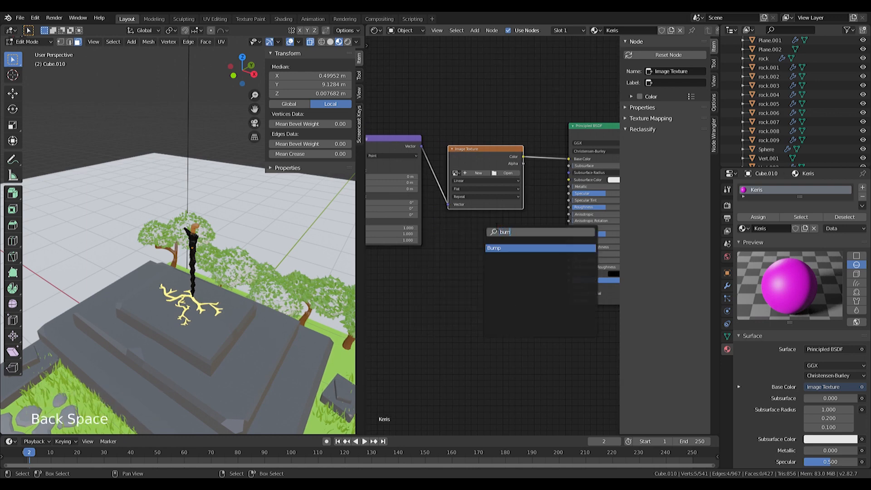
type("p")
key("Return")
left_click(520, 248)
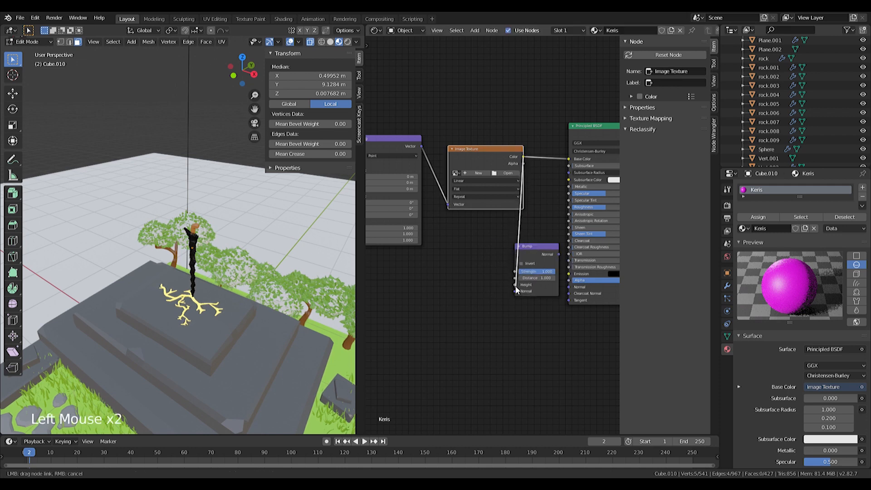
- Space out the shader nodes, linking Image Texture Color to Bump Height and Bump Normal to the Principled BSDF's Normal
middle_click_drag(560, 212, 445, 212)
left_click(562, 125)
double_click(490, 125)
left_click(561, 126, "shift")
left_click_drag(490, 125, 556, 130)
left_click_drag(424, 246, 521, 292)
- Load Keris Material.jpg into the Image Texture node
middle_click_drag(446, 204, 575, 215, "shift")
scroll(298, 226, "up", 1)
left_click(514, 183)
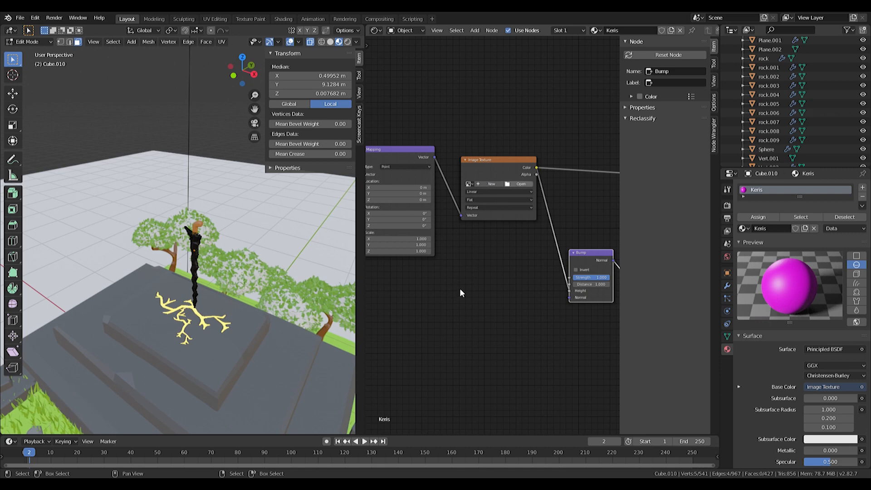
double_click(480, 248)
- Select the dagger blade's whole mesh in Edit Mode and change the node editor area to a UV Editor
scroll(227, 254, "up", 8)
middle_click_drag(227, 254, 178, 325, "shift")
key("Tab")
scroll(202, 254, "down", 2)
key("Tab")
scroll(179, 227, "up", 3)
key("a")
scroll(170, 230, "down", 2)
left_click(376, 31)
left_click(389, 84)
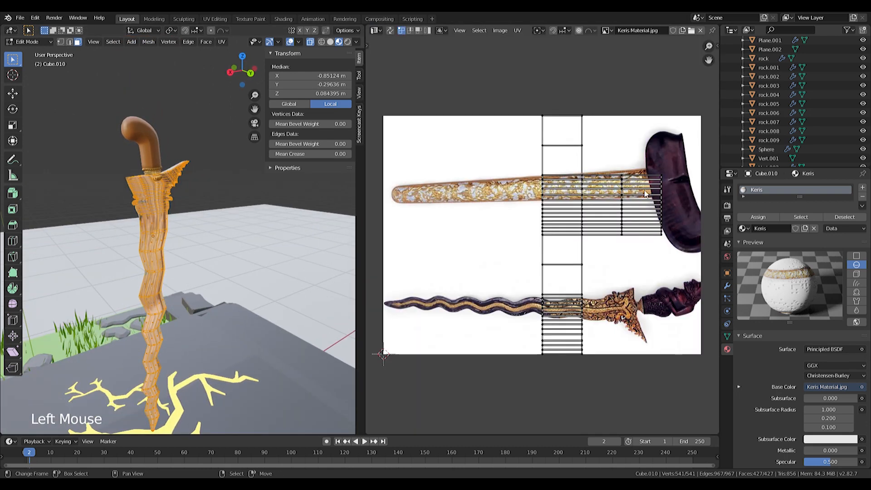
- Unwrap the blade, then rotate and move its UVs to lie along the wavy dagger in the image
key("u")
left_click(156, 230)
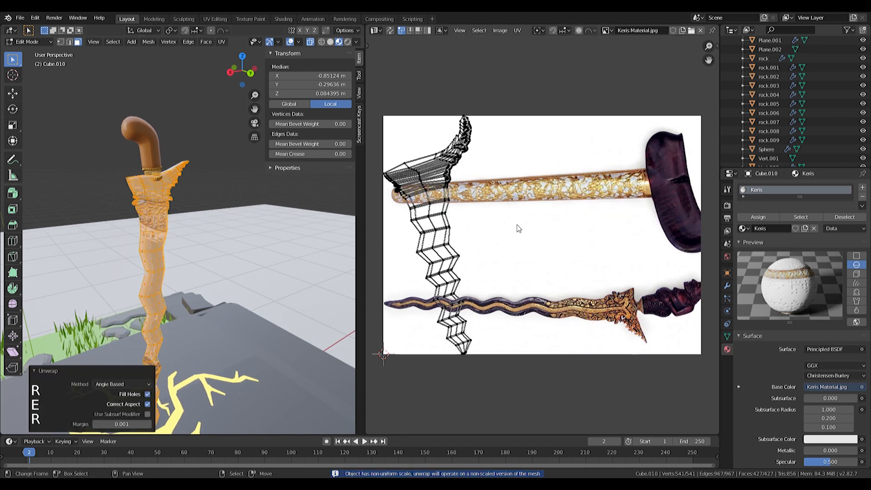
key("a")
key("r")
left_click(487, 366)
key("g")
left_click(597, 406)
- Scale the blade's UVs up to roughly the length of the pictured dagger
scroll(599, 368, "down", 1)
scroll(601, 356, "up", 2)
middle_click_drag(601, 352, 627, 270, "shift")
scroll(625, 272, "up", 2)
scroll(627, 270, "down", 2)
key("s")
left_click(651, 272)
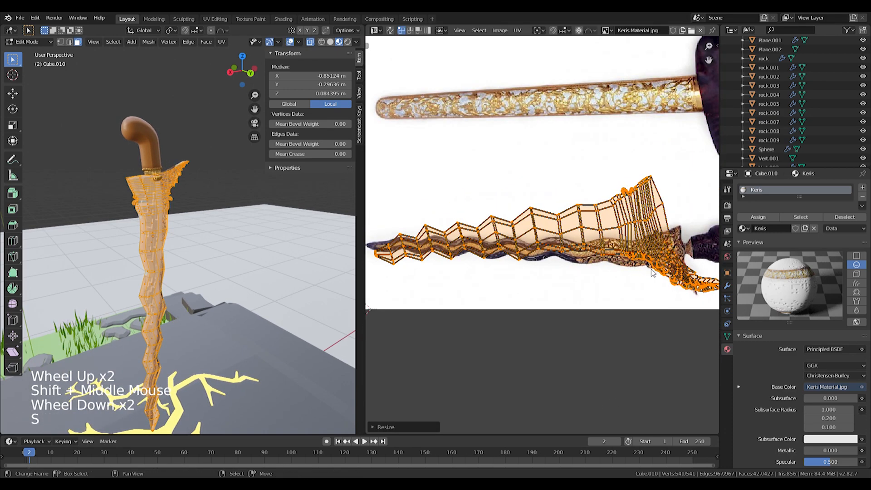
- Tilt the blade's UVs slightly, compress them along Y and move them onto the pictured blade
key("r")
key("s")
key("s")
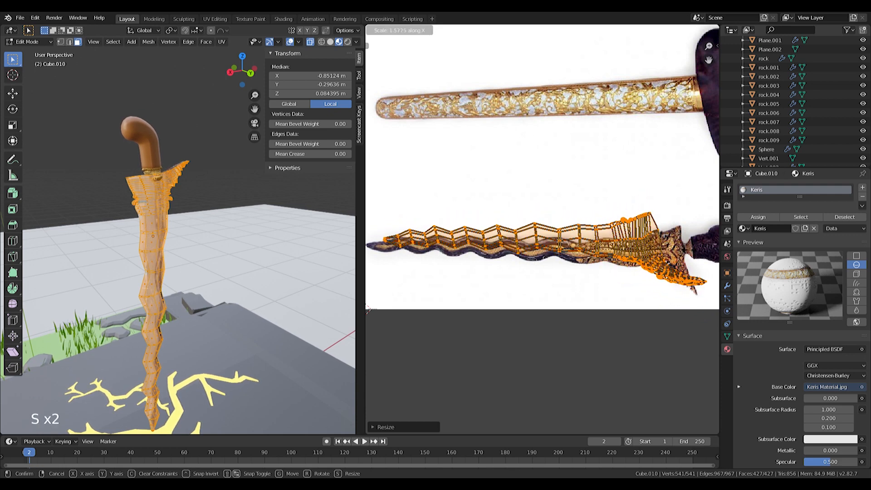
left_click(696, 256)
middle_click_drag(696, 257, 688, 251, "shift")
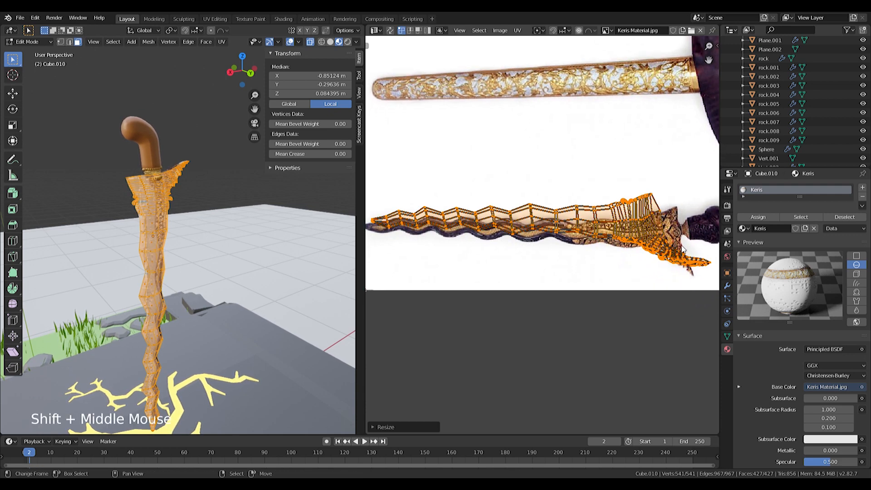
key("g")
left_click(680, 252)
- Scale the blade's UVs along X to about 0.6
middle_click_drag(680, 252, 644, 252, "shift")
scroll(635, 252, "up", 3)
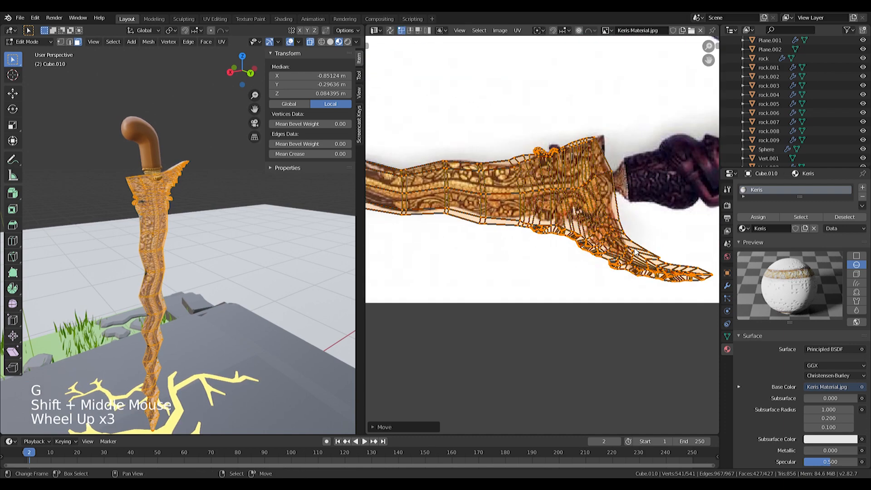
key("s")
key("x")
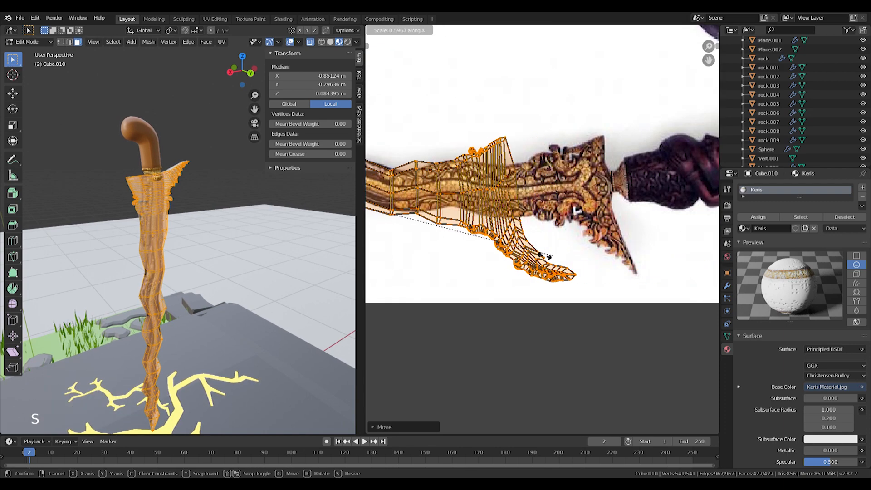
left_click(551, 262)
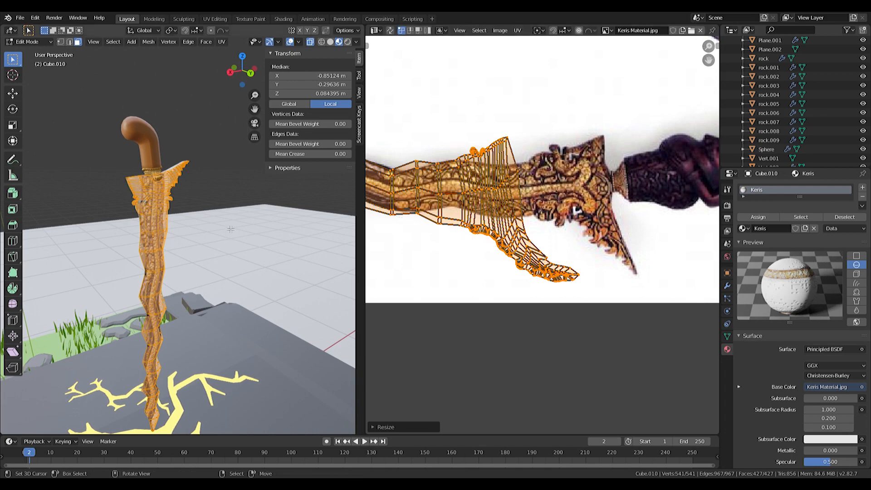
middle_click_drag(522, 214, 528, 219, "shift")
key("u")
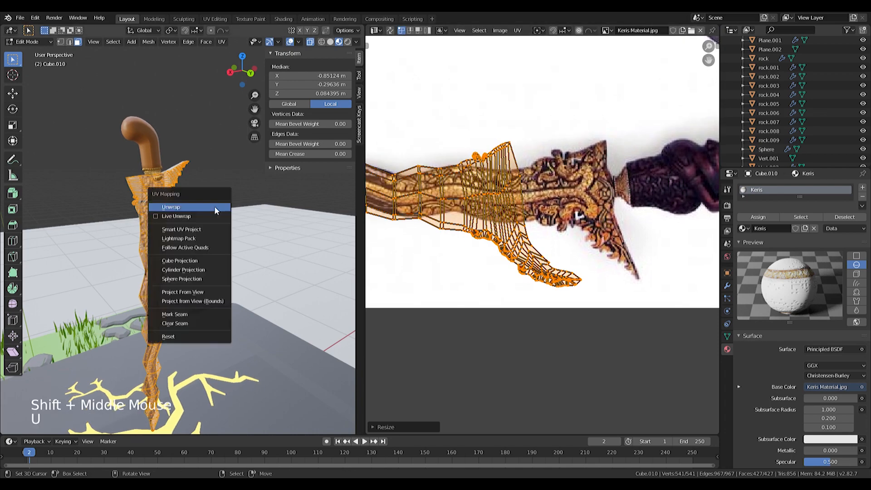
key("ctrl+z")
key("ctrl+z")
key("ctrl+z")
key("ctrl+z")
key("ctrl+z")
key("ctrl+z")
- Move the blade's UVs toward the pictured hilt and compress them further along Y to fit the ornate section
scroll(671, 209, "up", 5)
key("g")
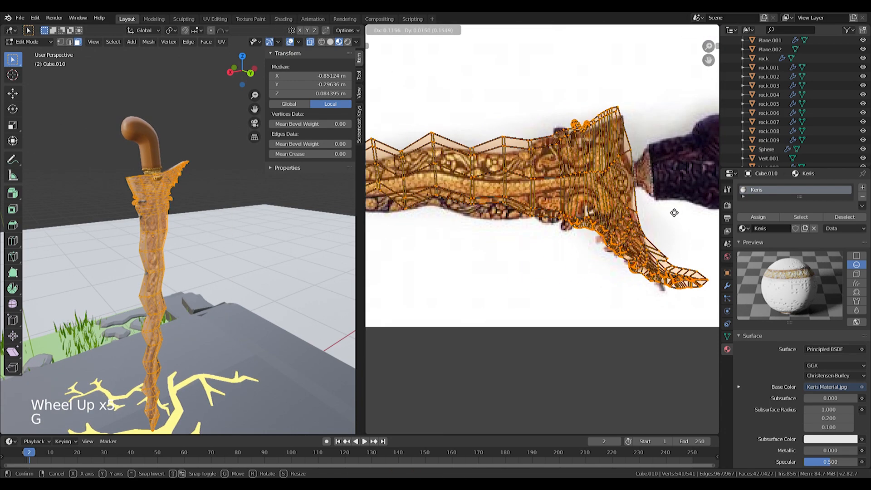
left_click(663, 210)
key("s")
key("y")
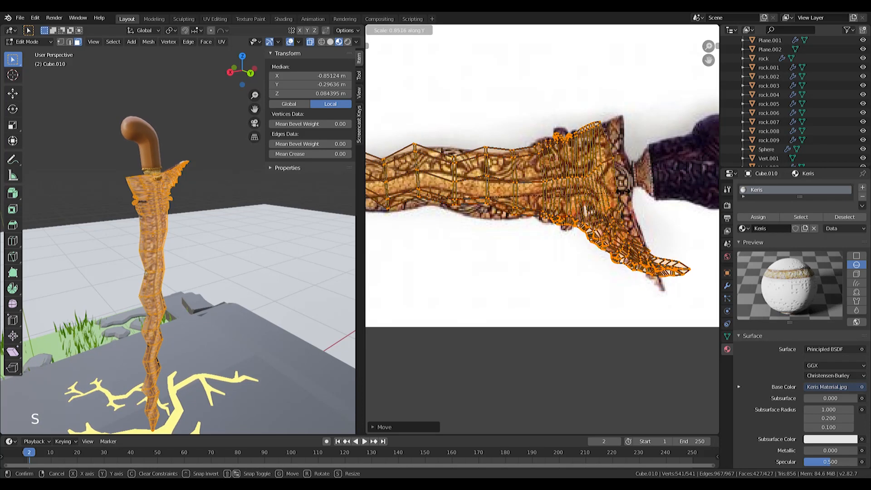
left_click(628, 199)
- Circle-select part of the UVs at the blade's wide guard end and move them to fit the pictured guard
middle_click_drag(658, 247, 619, 248, "shift")
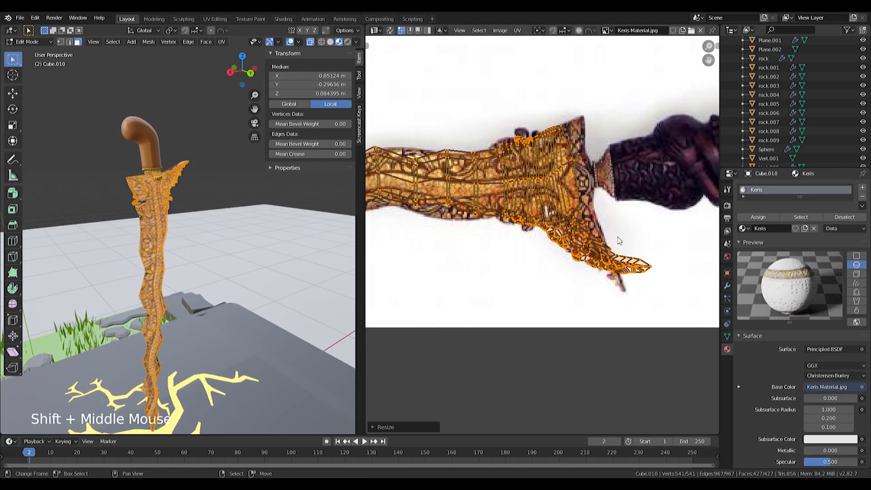
mouse_move(640, 33)
middle_mouse_down()
mouse_move(629, 36)
mouse_move(652, 41)
middle_mouse_up()
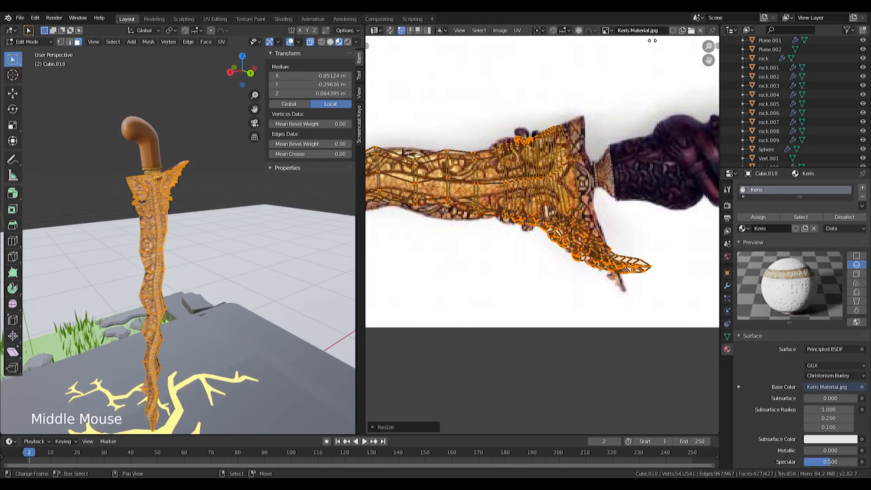
key("a")
key("a")
key("a")
key("a")
key("c")
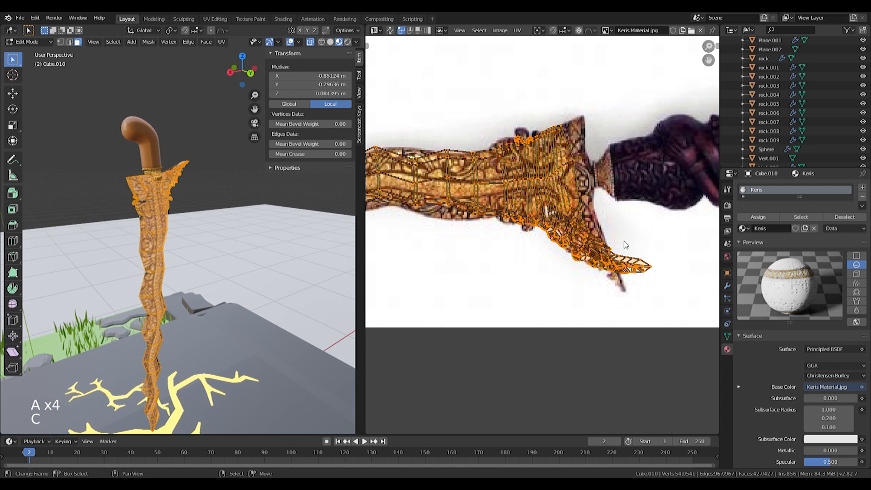
key("g")
left_click(599, 205)
- Circle-select the UV vertices at the blade's tip and move them to the tip of the pictured dagger
mouse_move(557, 183)
middle_mouse_down("shift")
mouse_move(431, 195)
mouse_move(499, 204)
mouse_move(567, 236)
middle_mouse_up("shift")
scroll(430, 195, "down", 3)
scroll(498, 204, "up", 2)
scroll(498, 204, "down", 3)
key("a")
key("a")
key("a")
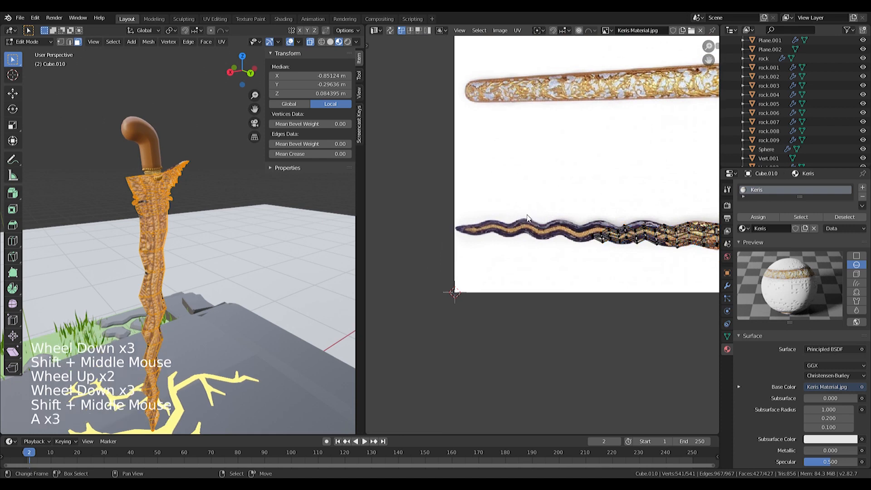
key("c")
key("g")
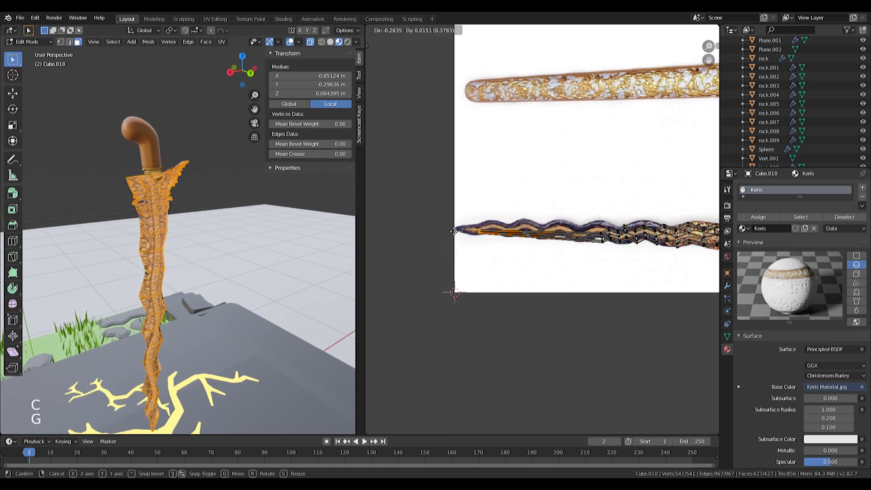
- Select the first row of UV vertices behind the tip and move it just behind the pictured tip
scroll(437, 228, "up", 2)
key("a")
key("a")
key("a")
key("v")
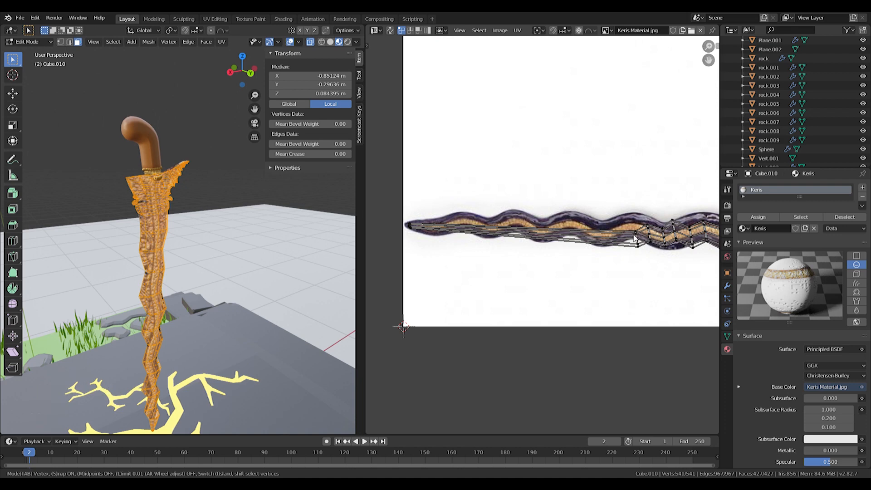
key("Escape")
key("g")
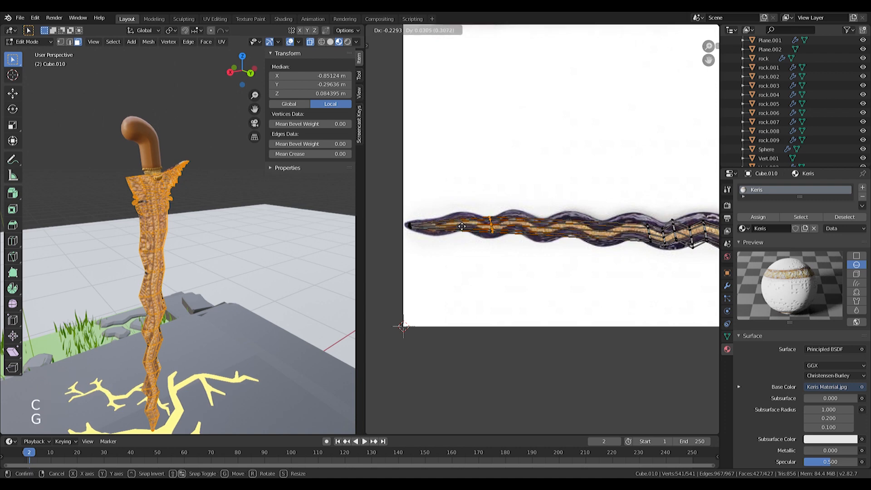
left_click(424, 229)
- Move the second row of UV vertices to the pictured blade's first upward bend and scale it to the blade's width
key("a")
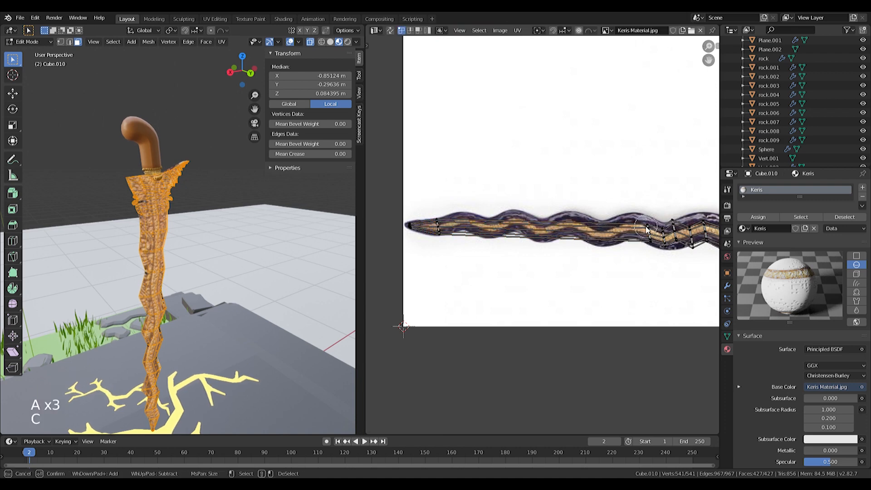
key("g")
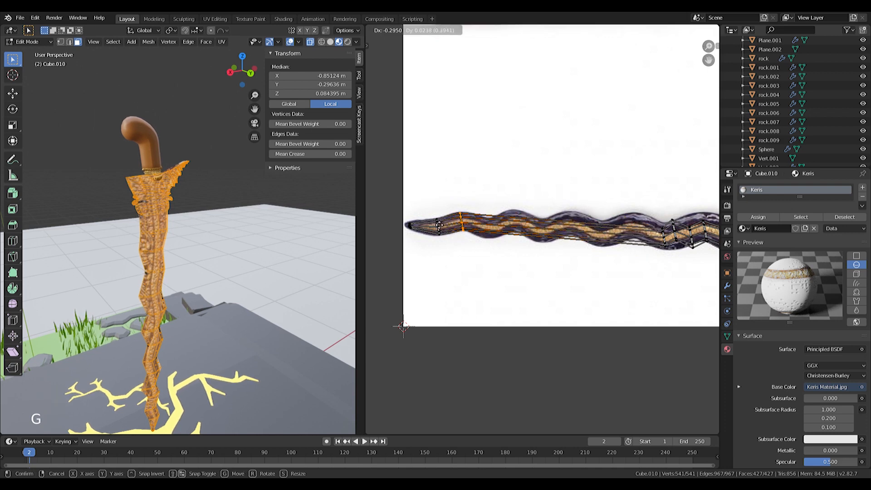
left_click(440, 224)
key("s")
left_click(549, 249)
- Select the third row of UV vertices and move it to the downward bend following the first crest
key("a")
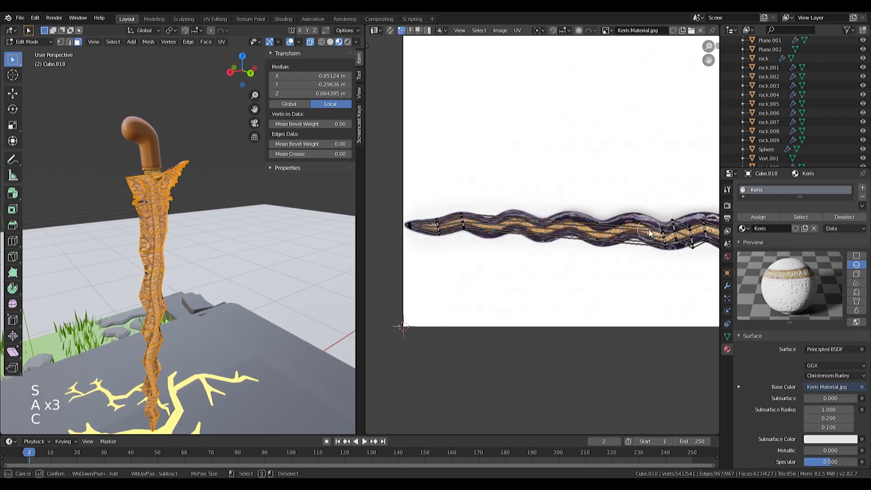
right_click(661, 252)
key("g")
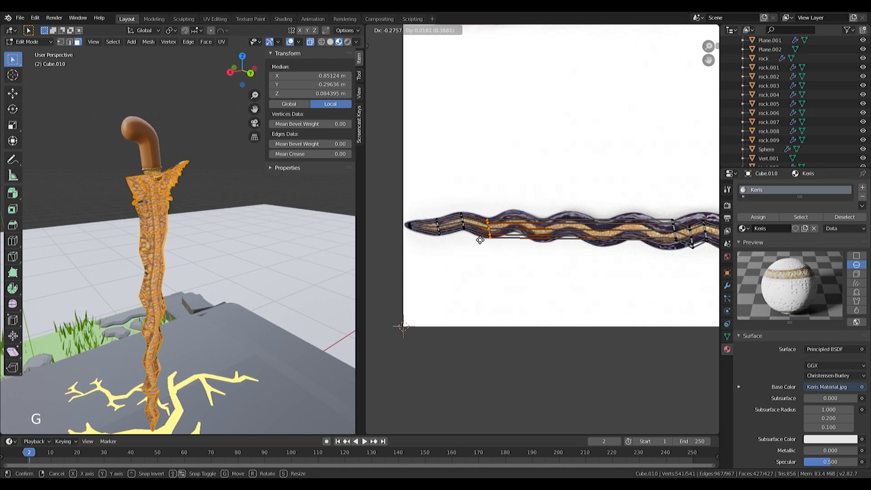
left_click(479, 239)
- Select the fourth row of UV vertices from the tip and move it to the pictured blade's second crest
key("a")
key("a")
key("a")
key("c")
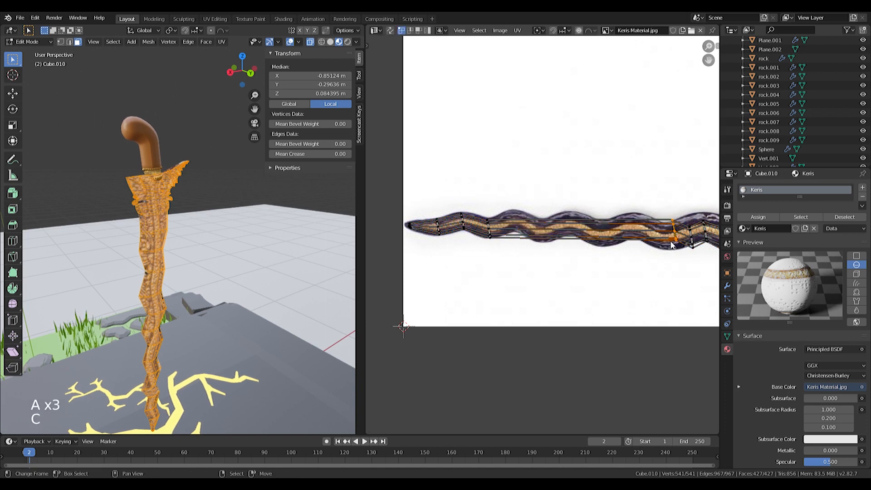
key("g")
left_click(515, 236)
- Select the fifth row of UV vertices and move it to the downward bend after the second crest
middle_click_drag(516, 236, 481, 219, "shift")
key("a")
key("a")
key("a")
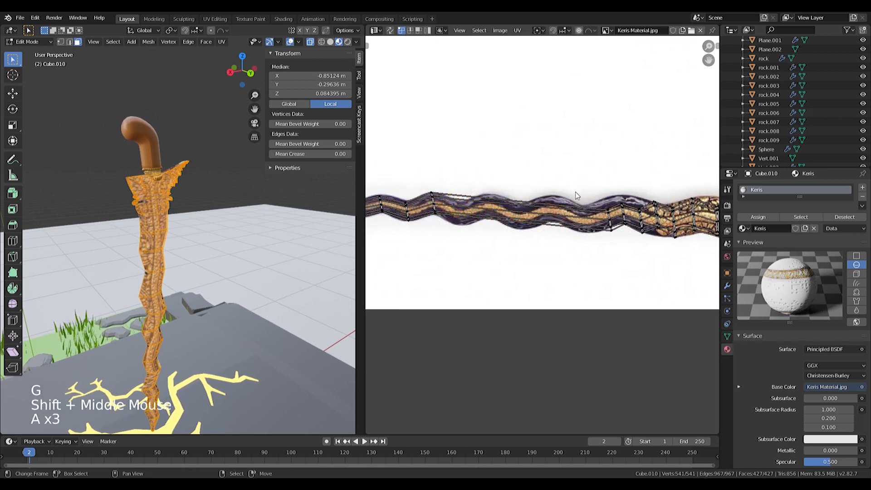
key("c")
key("g")
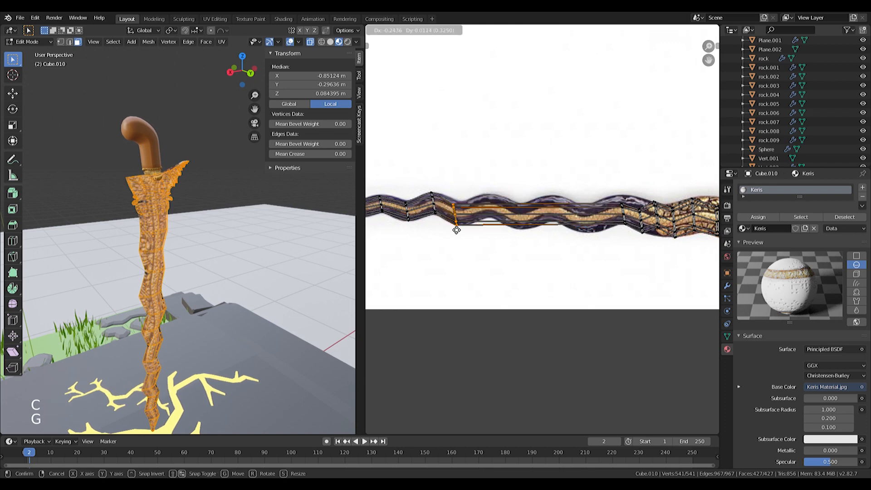
left_click(463, 229)
- Select the sixth row of UV vertices and move it to the pictured blade's third crest
key("a")
key("a")
key("a")
key("c")
left_click(627, 218)
right_click(627, 218)
key("g")
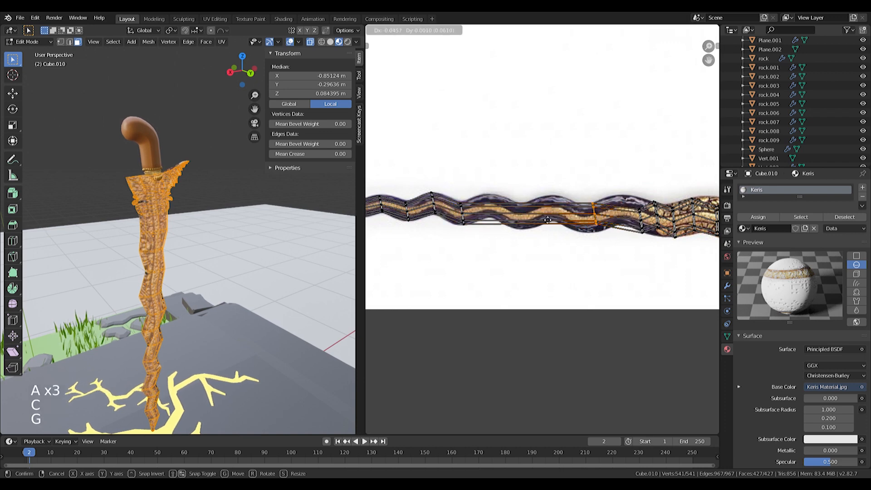
left_click(480, 210)
- Select the seventh row of UV vertices and move it to the downward bend following the third crest
key("a")
key("a")
key("a")
key("c")
right_click(636, 233)
key("g")
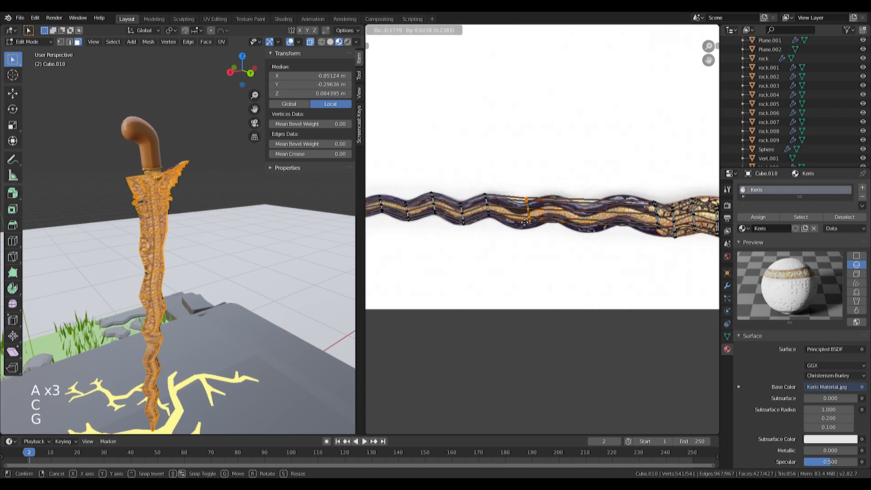
left_click(519, 225)
- Circle-select the eighth row of UV vertices and move it to the fourth crest of the pictured blade
middle_click_drag(651, 219, 606, 218, "shift")
key("a")
key("a")
key("a")
key("c")
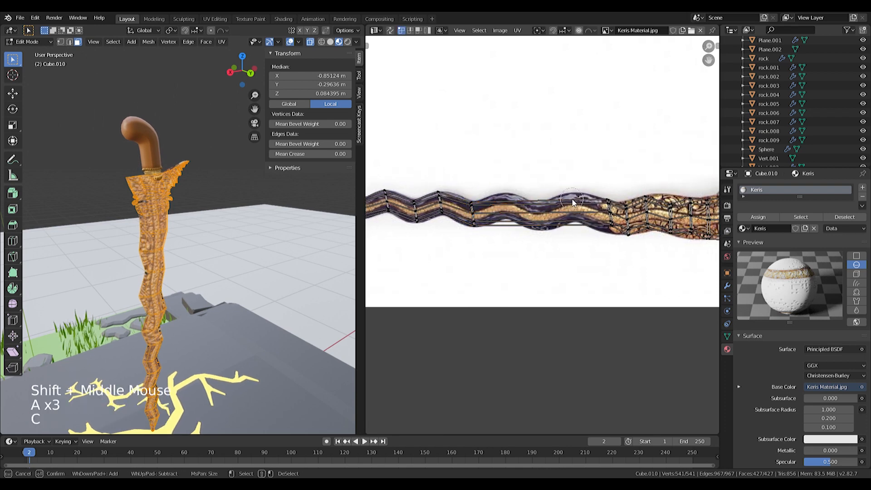
right_click(608, 226)
key("g")
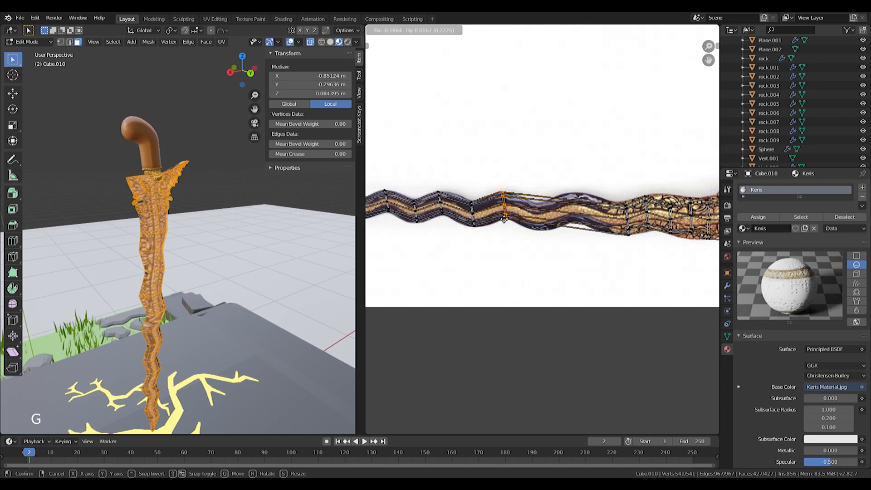
left_click(503, 219)
- Move the ninth row of UV vertices to the downward bend after the fourth crest and scale it to the blade's width
key("a")
key("a")
key("a")
key("c")
key("g")
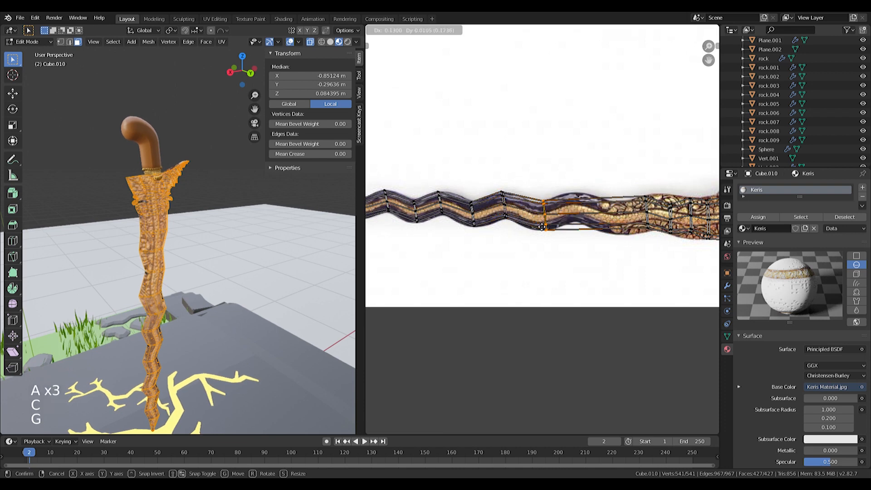
left_click(536, 229)
key("s")
left_click(574, 226)
- Move the tenth row of UV vertices to the blade's fifth crest and scale it to match the blade's edges
middle_click_drag(585, 226, 530, 226, "shift")
key("a")
key("a")
key("a")
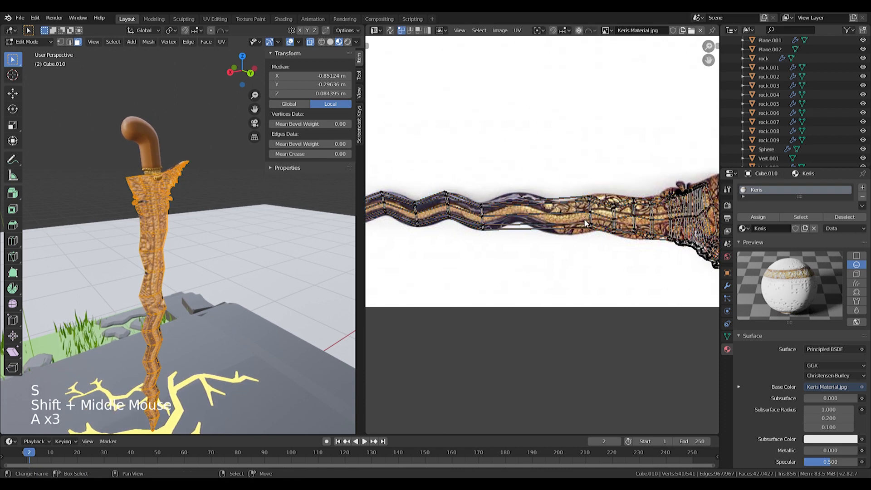
key("c")
key("g")
left_click(518, 220)
key("s")
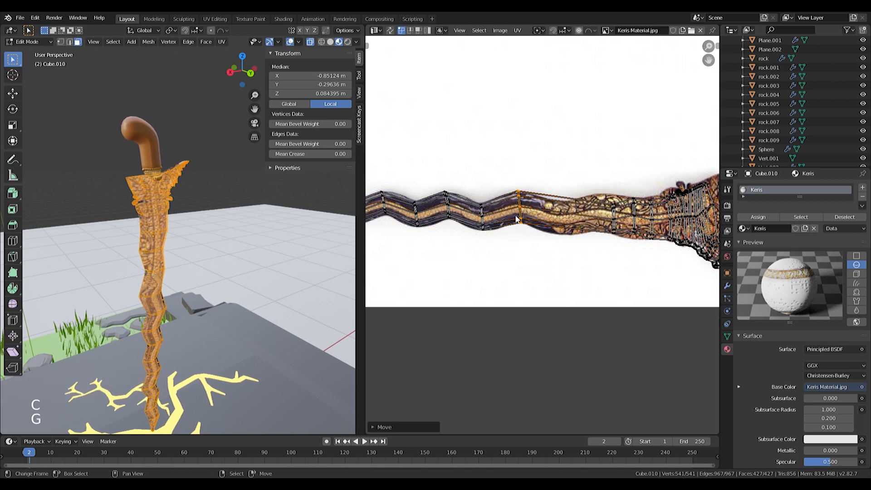
left_click(551, 220)
- Select the eleventh row of UV vertices and move it to the downward bend where the ornate gold section begins
middle_click_drag(566, 219, 538, 220, "shift")
key("a")
key("a")
key("a")
key("c")
left_click_drag(575, 206, 577, 213)
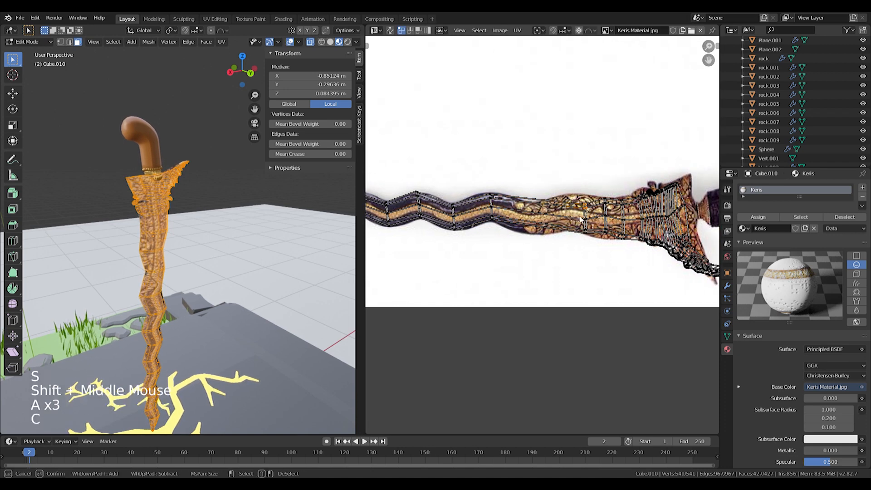
key("g")
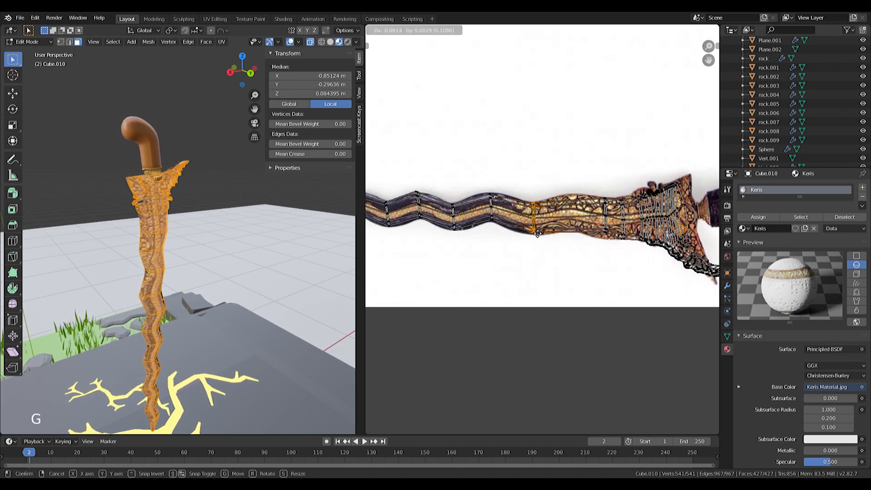
left_click(537, 234)
- Move the twelfth row of UV vertices to the crest within the ornate gold section and scale it to the blade's width
middle_click_drag(595, 227, 575, 222, "shift")
key("a")
key("a")
key("a")
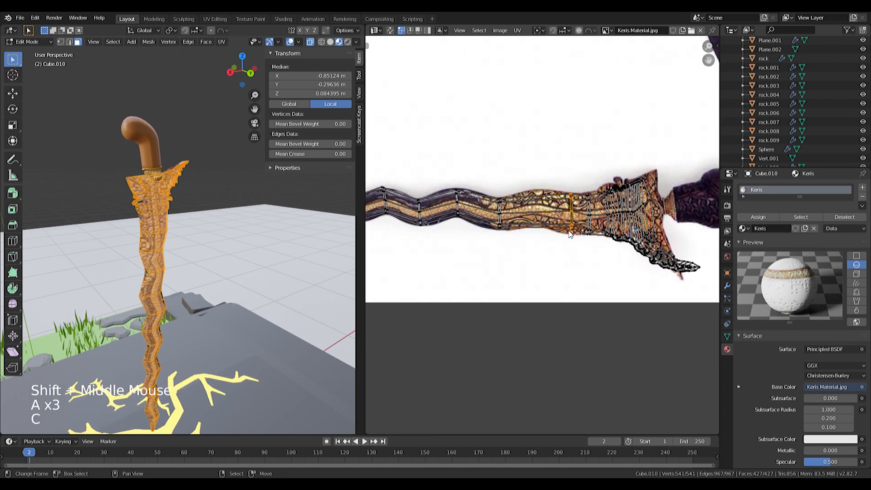
key("g")
left_click(538, 231)
key("s")
left_click(560, 236)
key("s")
left_click(572, 235)
- Select the last row of UV vertices before the guard and move it to the blade's final downward bend
key("a")
key("a")
key("a")
middle_click_drag(585, 223, 527, 211, "shift")
scroll(568, 215, "up", 2)
key("c")
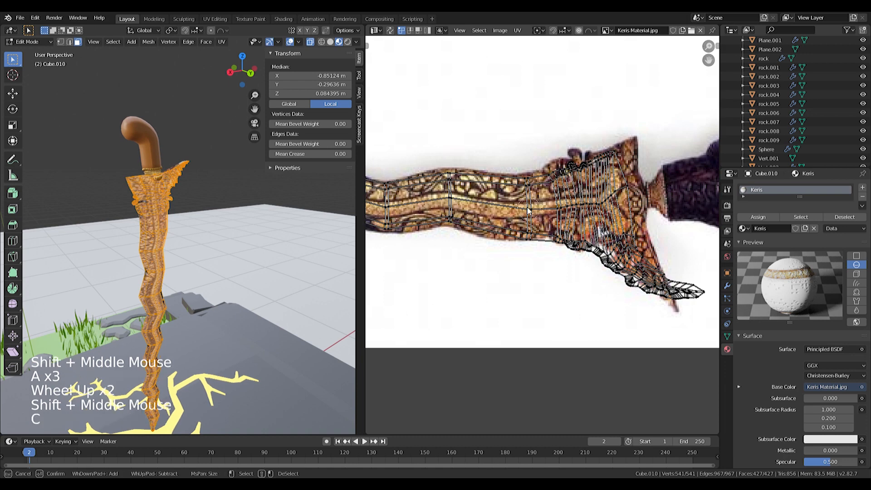
key("g")
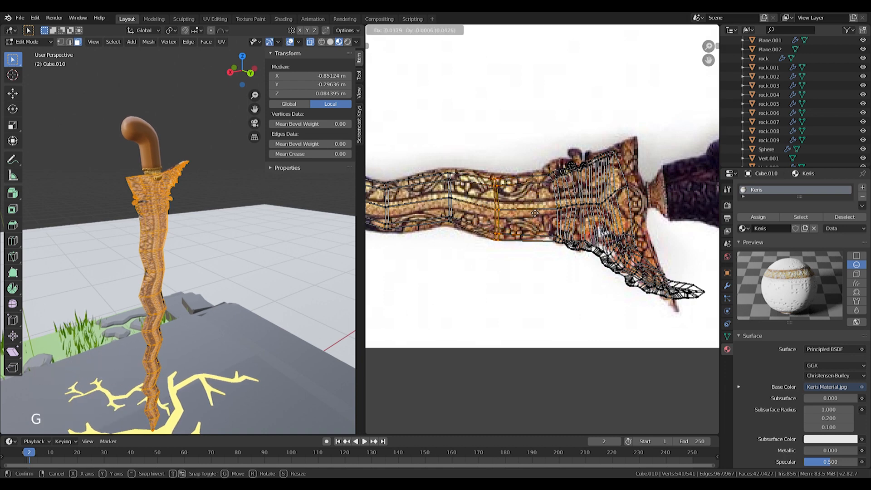
left_click(537, 213)
- Circle-select all UV vertices of the guard and its wing, and rotate them slightly to match the pictured guard
scroll(551, 238, "up", 2)
middle_click_drag(703, 213, 583, 209, "shift")
middle_click_drag(588, 266, 616, 281, "shift")
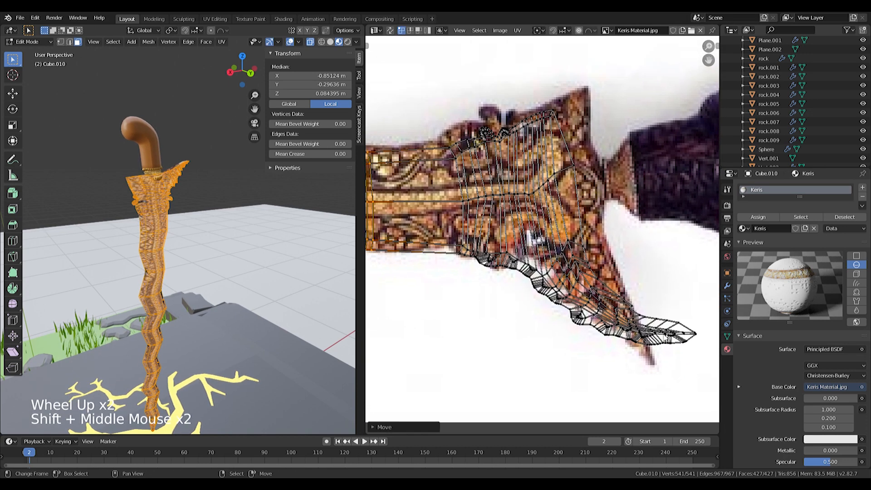
key("a")
key("a")
key("a")
key("c")
mouse_move(516, 217)
left_mouse_down()
mouse_move(521, 195)
mouse_move(629, 317)
left_mouse_up()
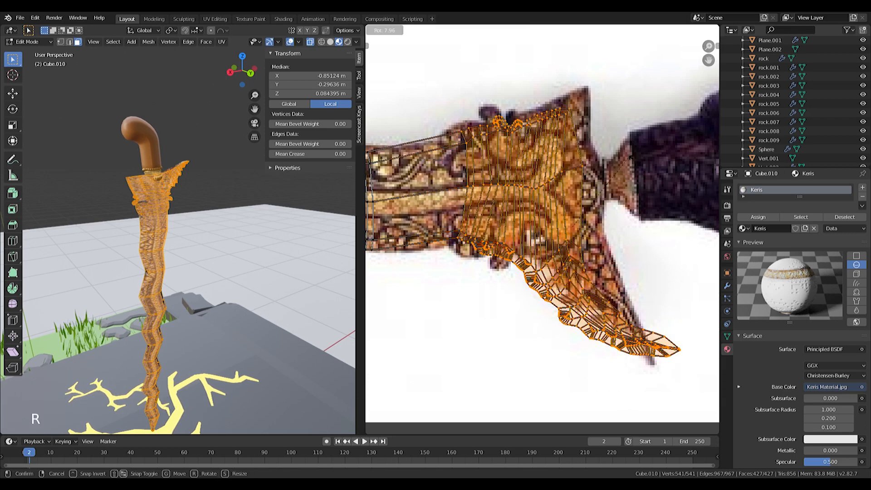
left_click(661, 102)
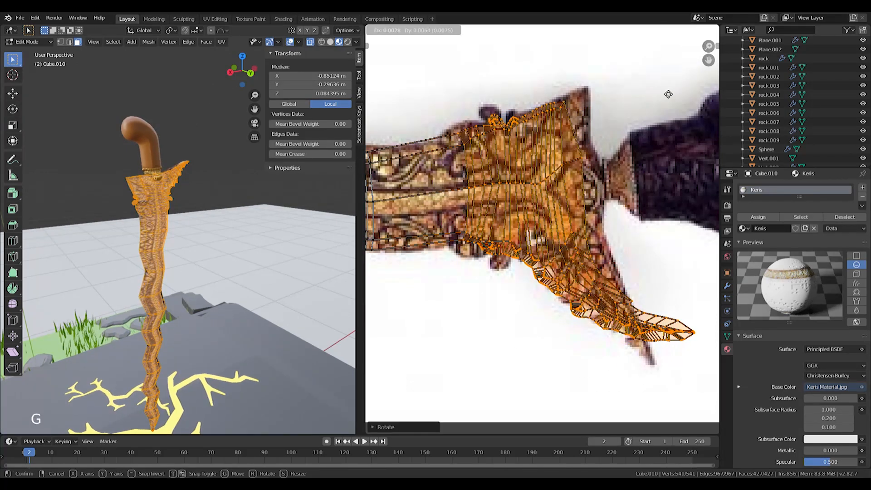
- Stretch the guard's UVs along X and Y, and fine-tune their position and rotation over the pictured guard
key("s")
key("x")
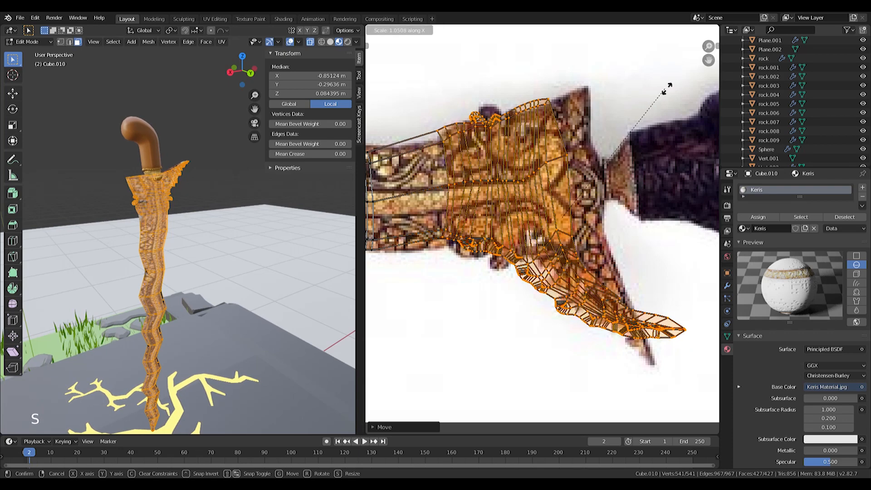
left_click(684, 92)
key("g")
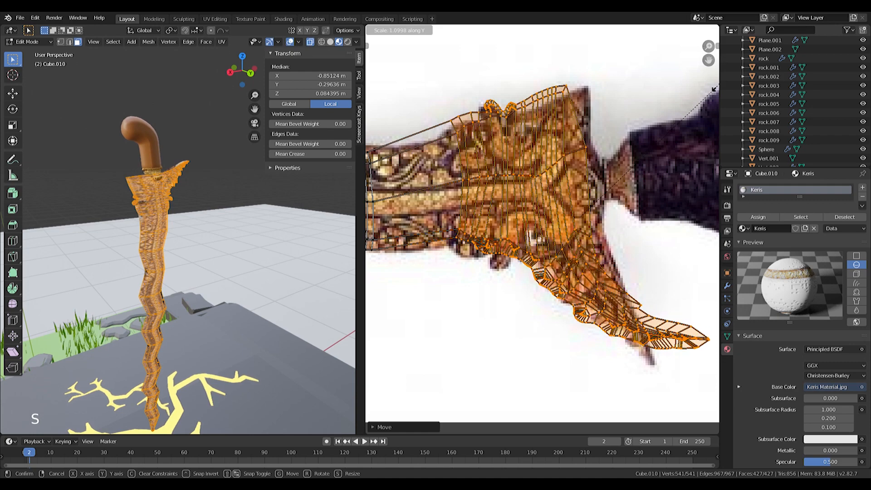
key("g")
left_click(691, 99)
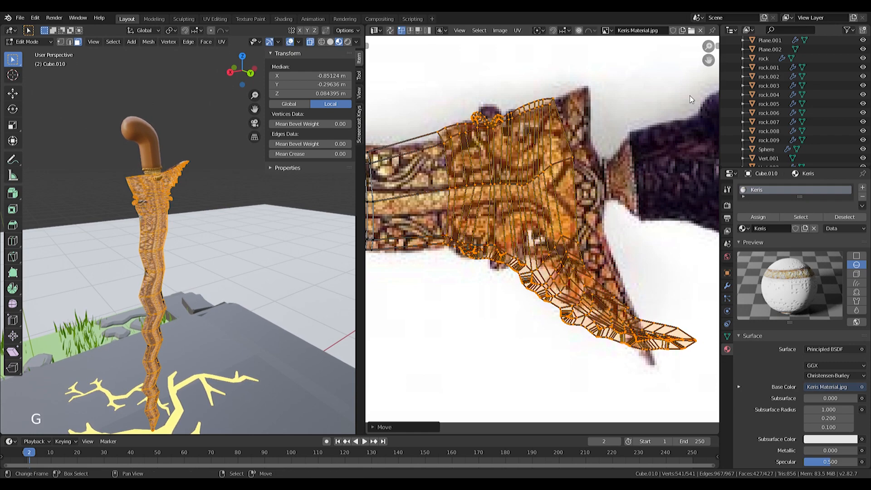
key("r")
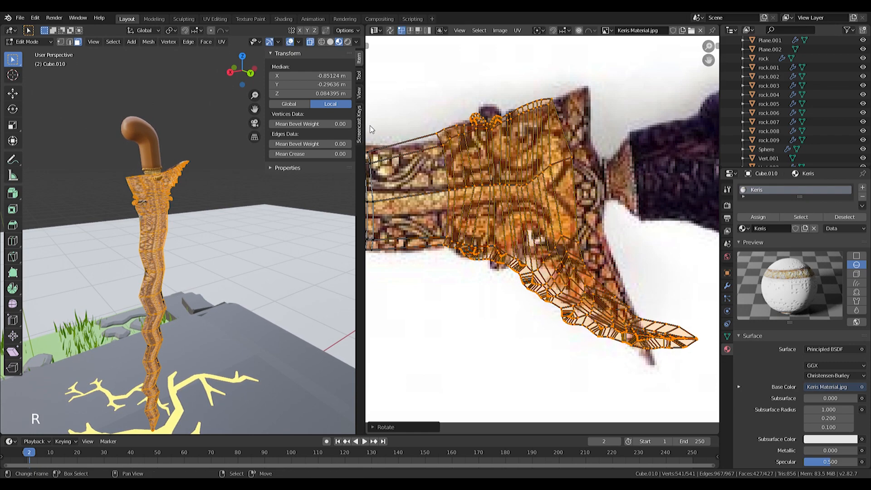
key("g")
- Circle-select only the UV vertices of the guard's pointed wing and shift them towards the pictured wing
middle_click_drag(456, 212, 513, 249, "shift")
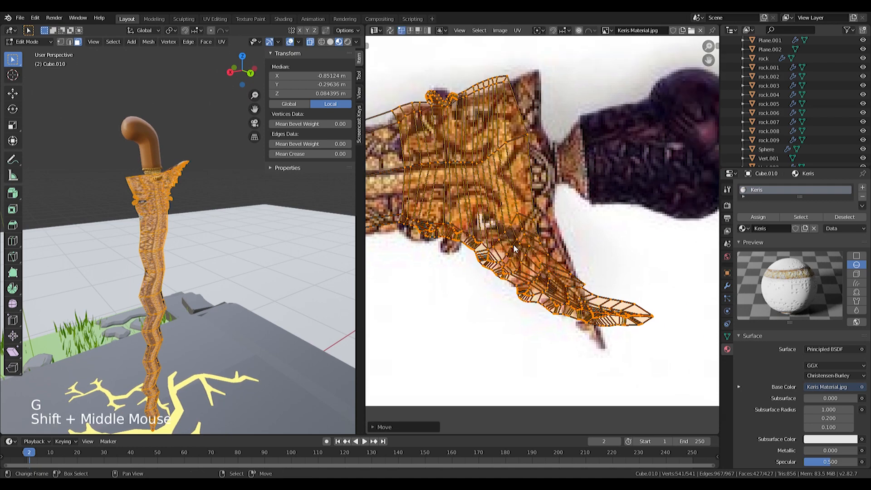
key("Escape")
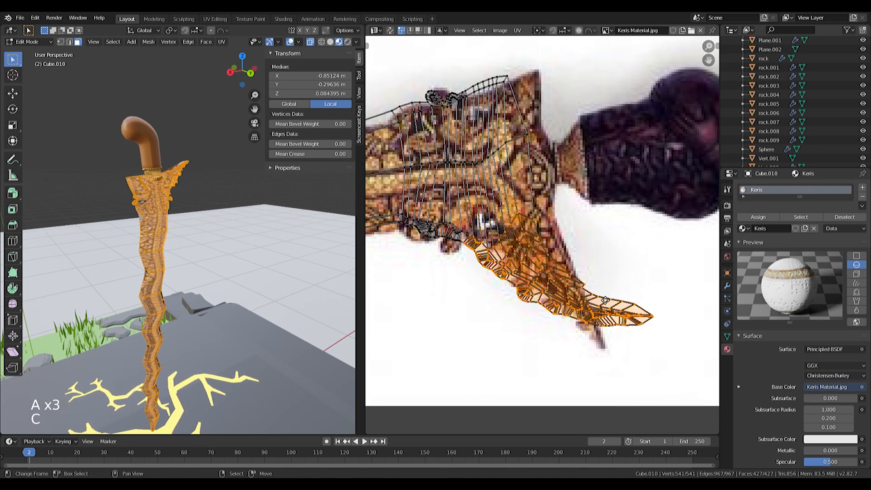
left_click(611, 289)
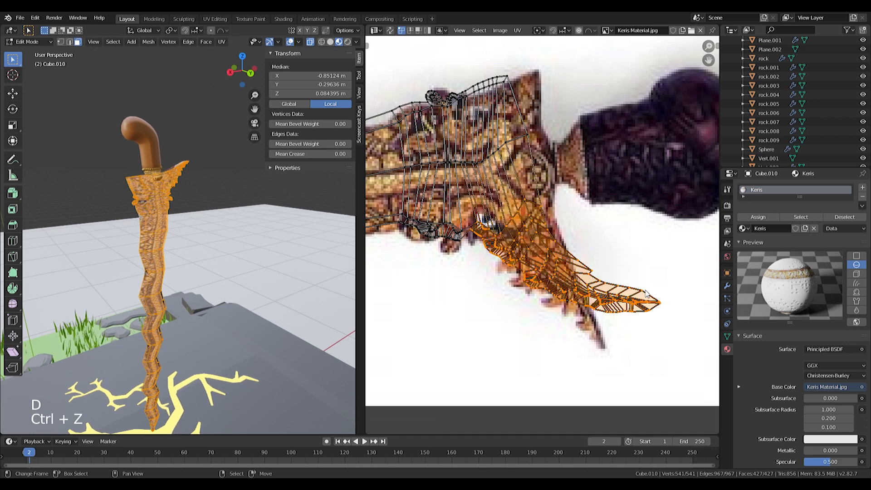
- Try to narrow the wing's UVs along X and rescale them to fit the pictured wing
key("s")
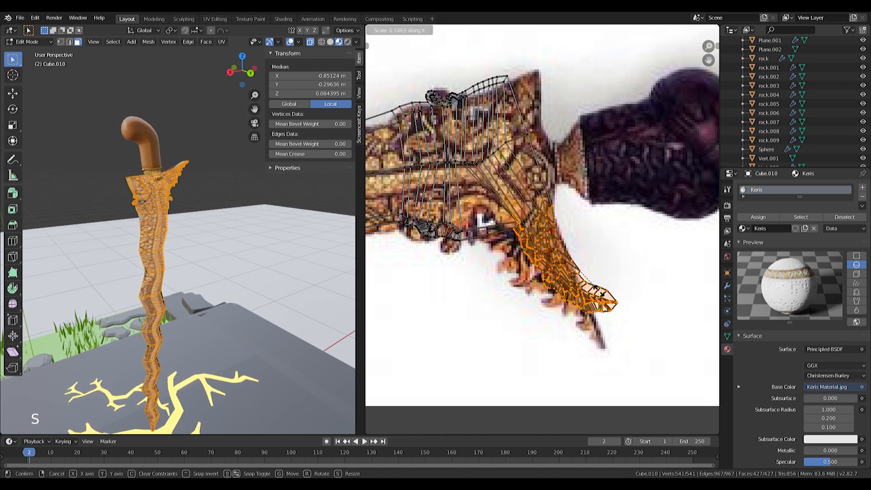
left_click(598, 291)
key("g")
key("s")
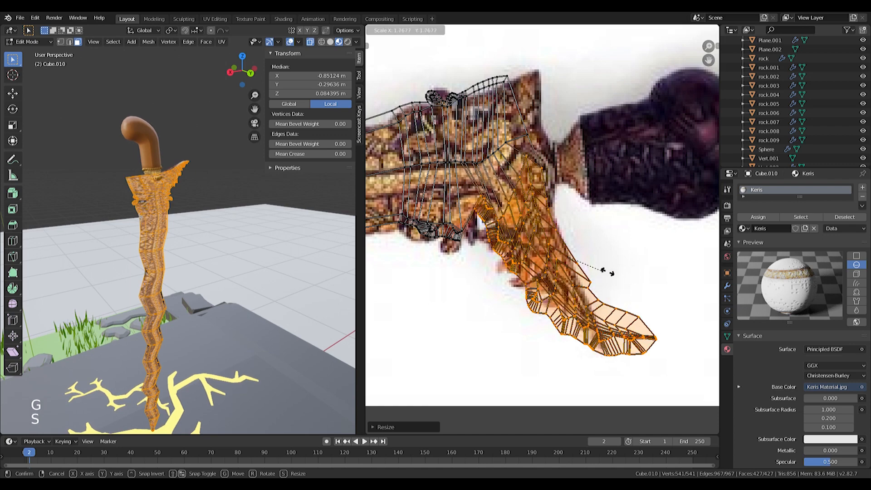
right_click(626, 271)
key("ctrl+z")
- Rotate, scale and move the wing's UVs until they lie within the pictured guard's pointed wing
key("r")
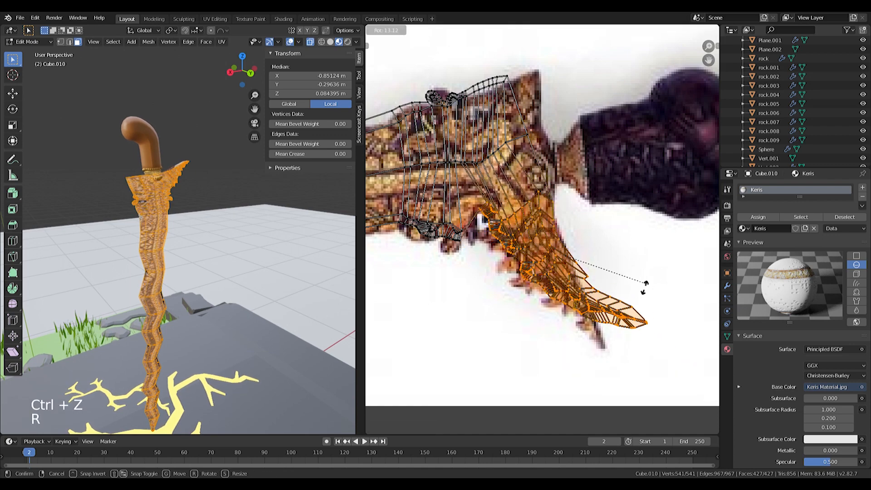
left_click(627, 298)
key("g")
left_click(616, 285)
key("s")
left_click(616, 286)
key("r")
left_click(605, 263)
key("g")
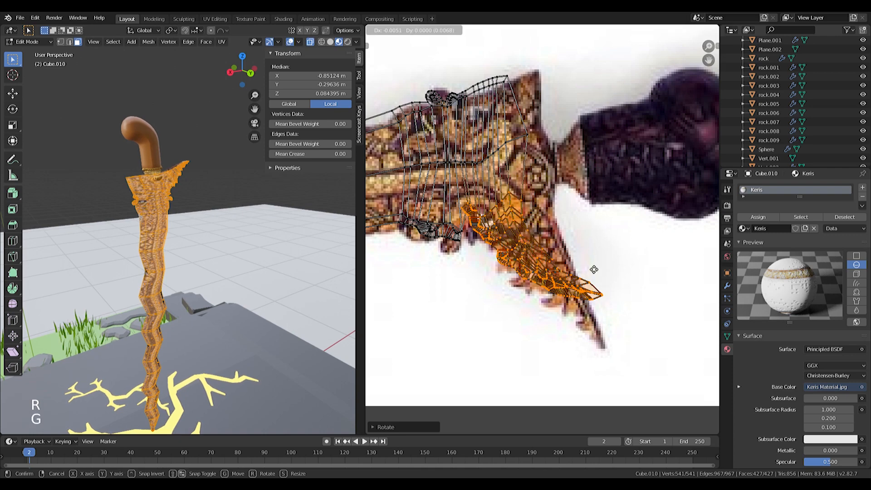
left_click(596, 274)
- Return to Object Mode and inspect the textured keris from several distances
key("Tab")
middle_click_drag(164, 236, 209, 263)
scroll(166, 227, "up", 4)
scroll(358, 74, "down", 1)
scroll(207, 201, "down", 7)
scroll(207, 201, "down", 2)
- Expand the 3D viewport over the image editor, restore the single perspective view and save Keris Keramat.blend
key("ctrl+alt+q")
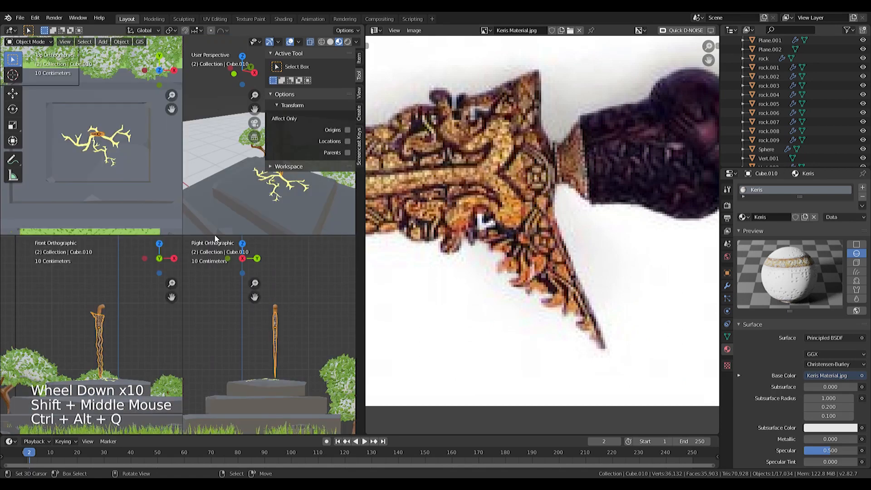
left_click_drag(360, 29, 414, 148)
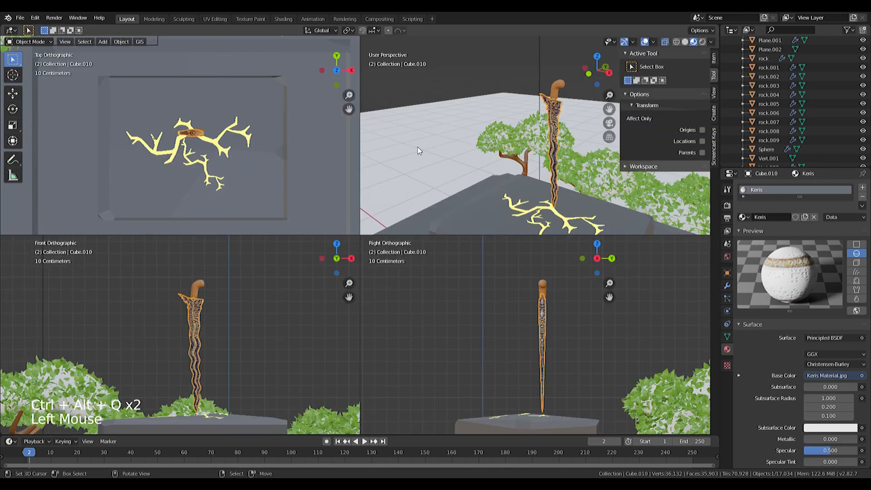
key("ctrl+alt+q")
scroll(472, 178, "down", 1)
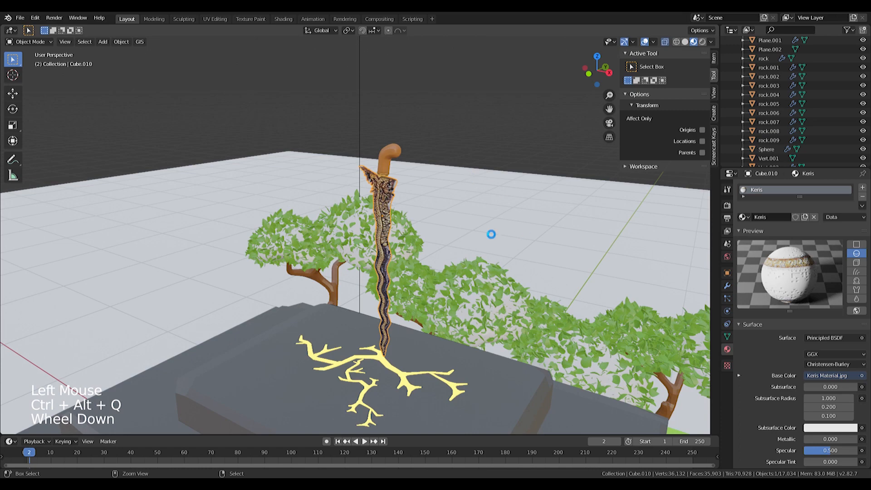
scroll(495, 235, "down", 12)
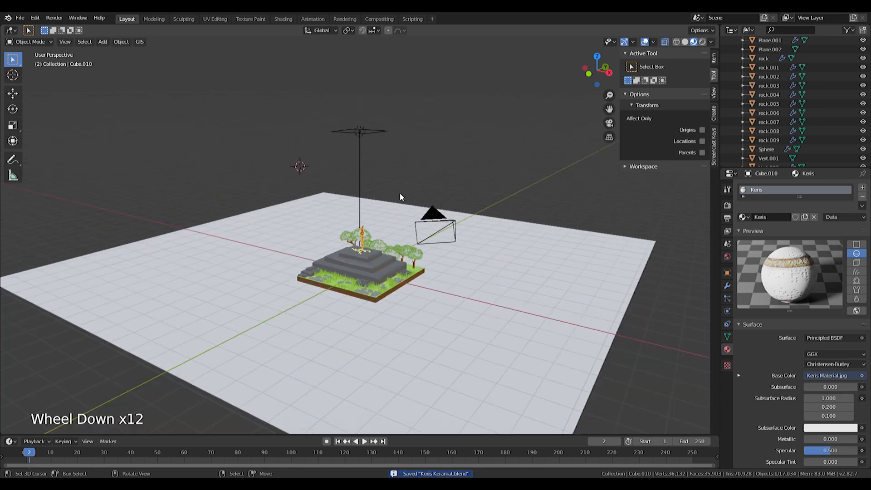
- Duplicate the area light above the pyramid, place the copy about 4.65 m away along X, and switch to front view
right_click(366, 130)
middle_click_drag(366, 131, 375, 171)
key("KP_7")
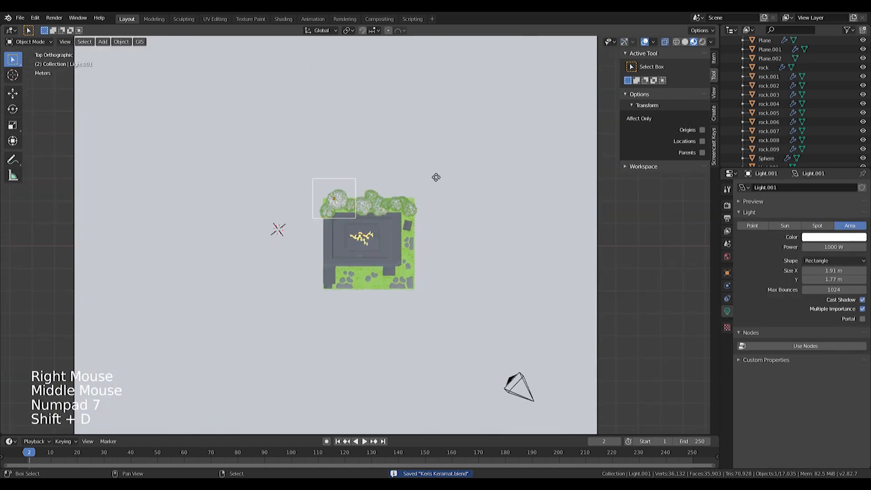
key("shift+d")
left_click(477, 167)
middle_click_drag(477, 167, 478, 149)
key("KP_3")
key("KP_1")
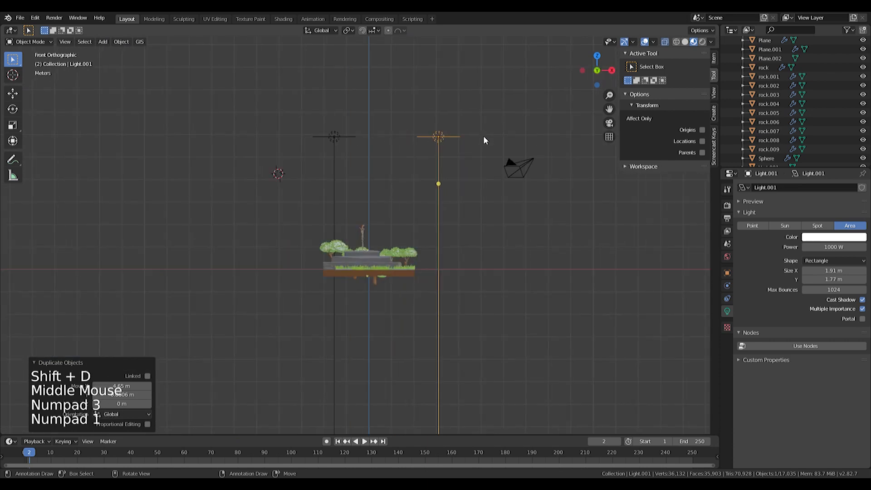
- Rotate the duplicated area light about 72° toward the pyramid and move it about 2.93 m along X and -3.34 m along Z
key("r")
left_click(509, 351)
key("g")
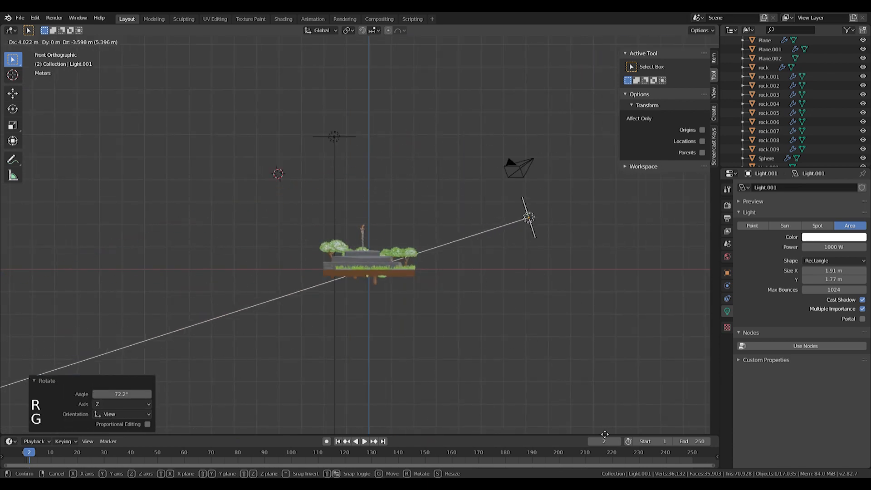
left_click(581, 428)
- From the top view, rotate the side area light about -17.5° toward the pyramid and switch the viewport to rendered shading
key("KP_7")
key("r")
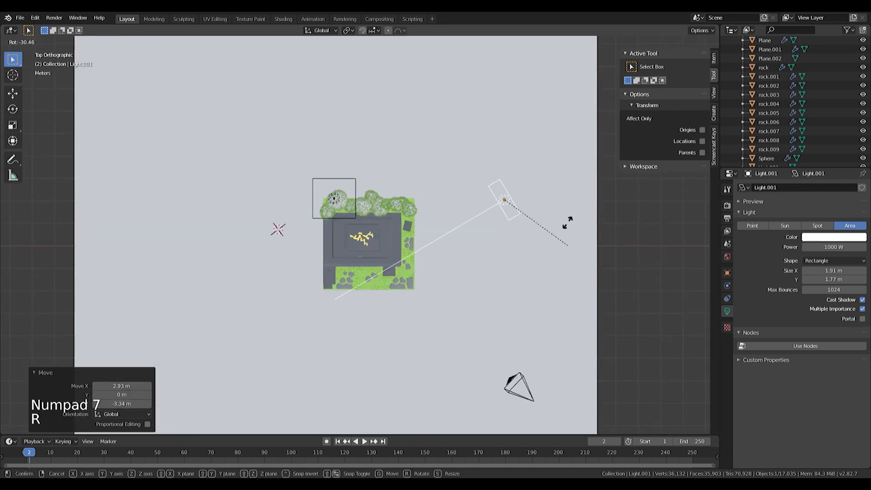
left_click(602, 315)
middle_click_drag(524, 292, 483, 217)
key("KP_7")
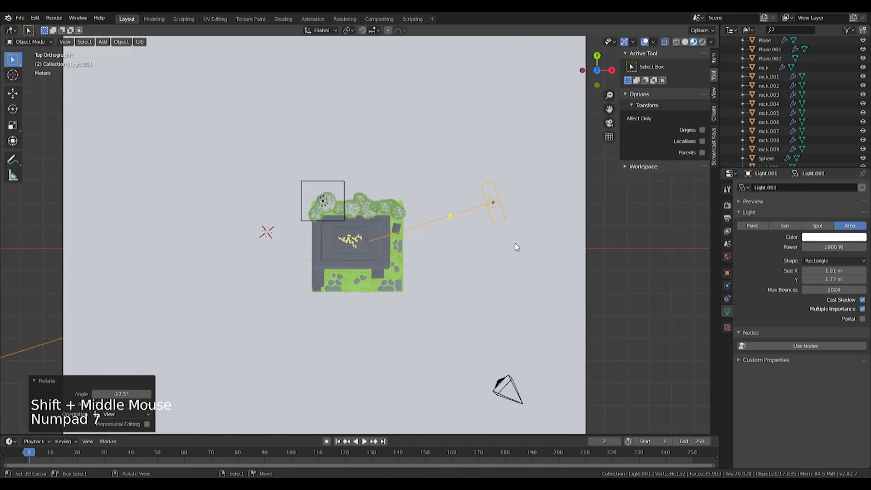
key("z")
key("z")
middle_click_drag(485, 216, 469, 162)
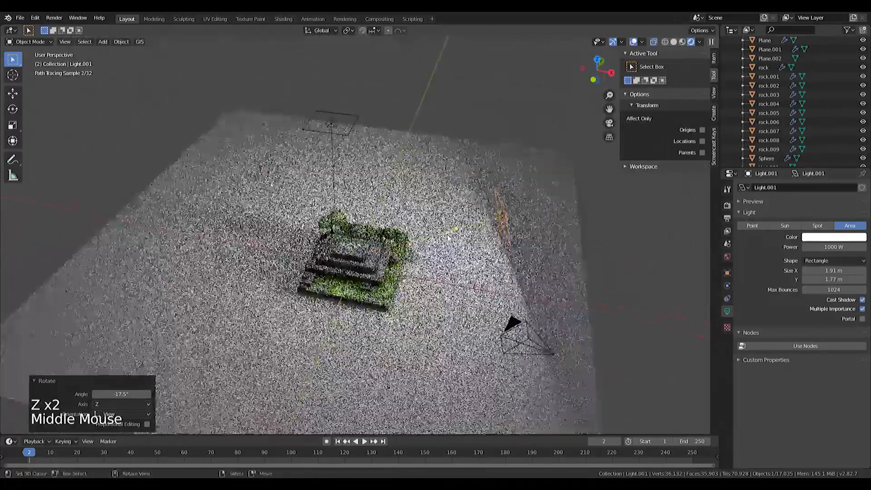
- Color the side area light a saturated blue with hue about 0.678, and give the overhead area light a pale cyan-blue color
left_click(827, 238)
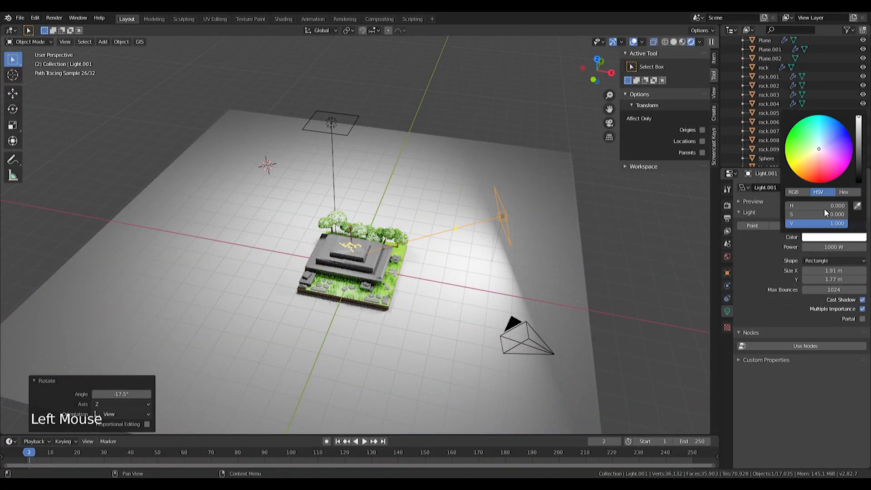
left_click_drag(817, 154, 844, 136)
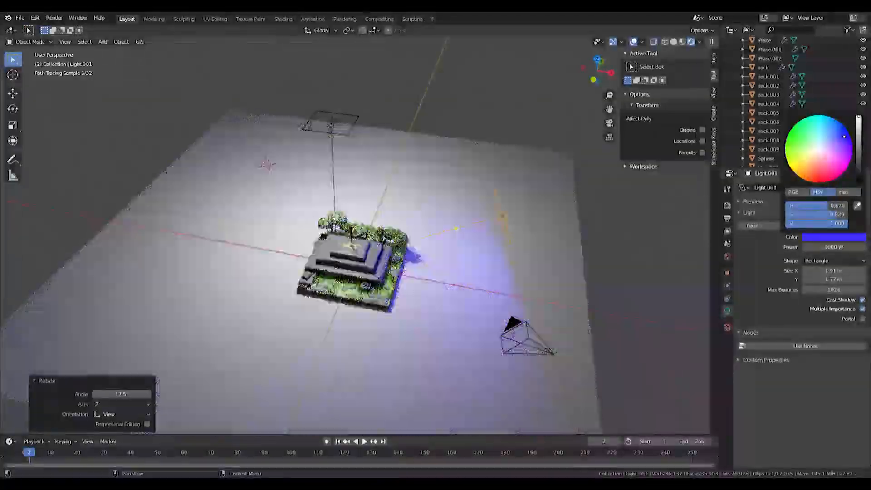
right_click(355, 123)
right_click(355, 123)
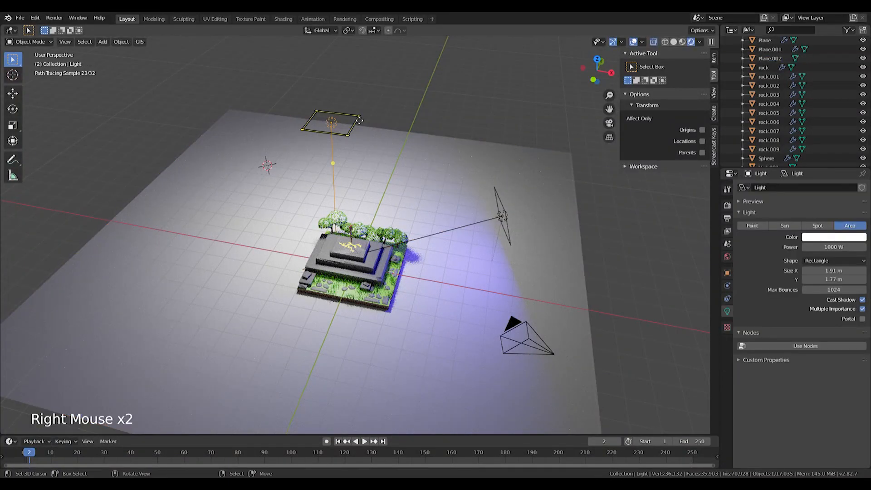
left_click(815, 237)
left_click(827, 147)
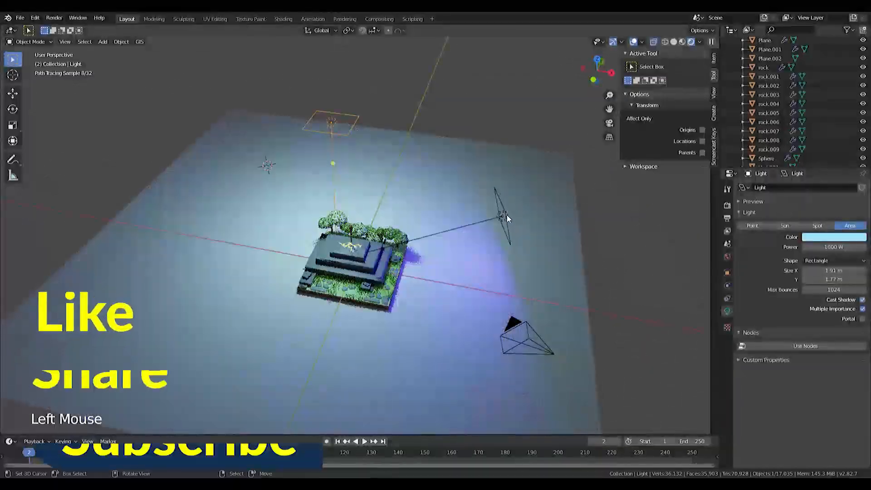
- Set the overhead area light's power to 500 W and the blue side light's power to 300 W
right_click(506, 215)
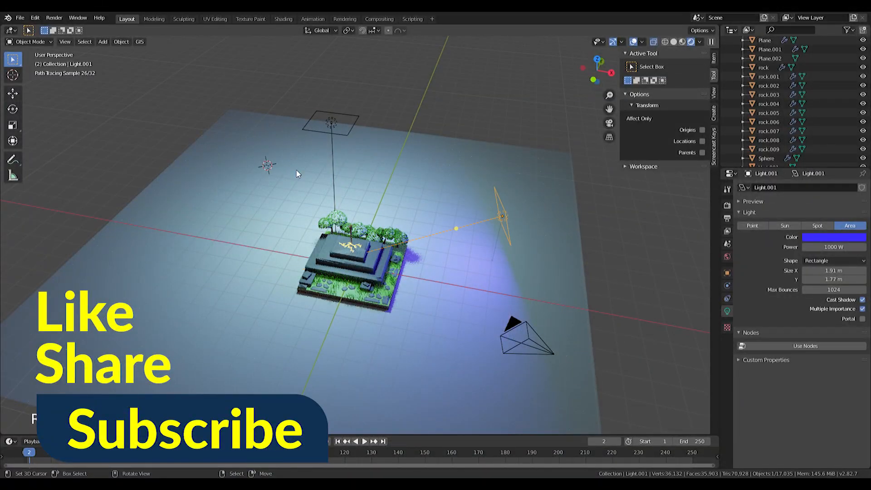
right_click(325, 134)
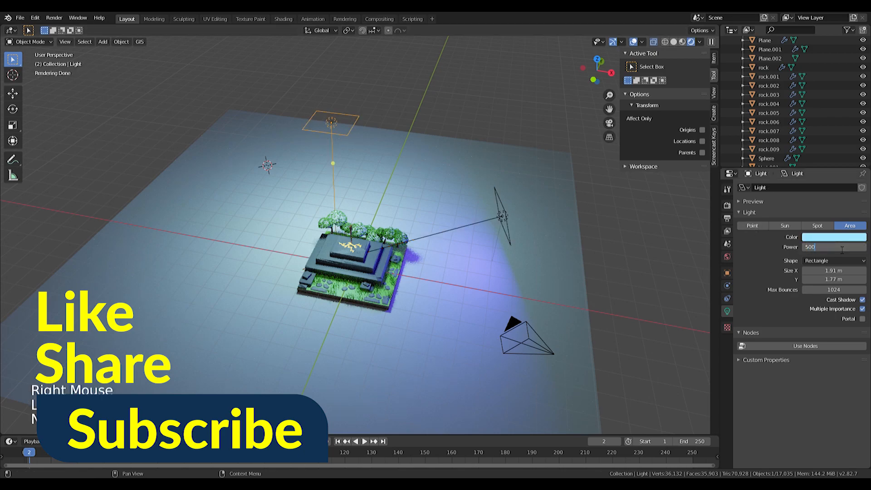
key("Return")
right_click(505, 216)
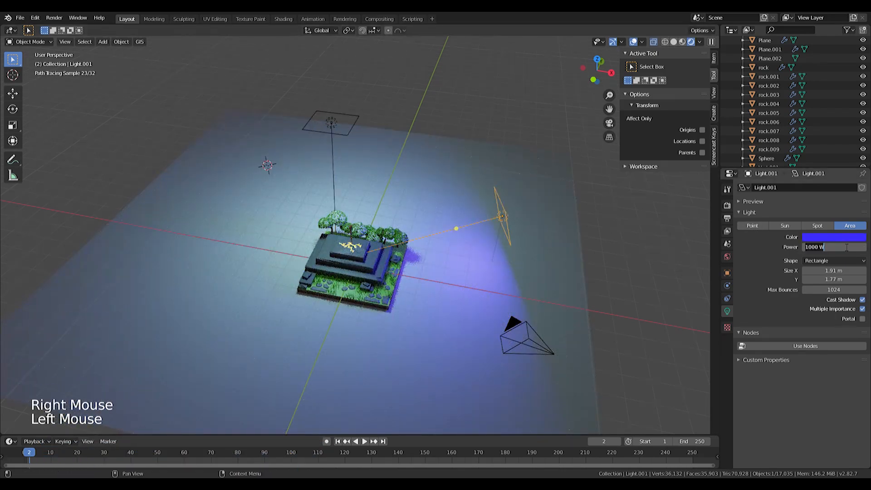
key("Return")
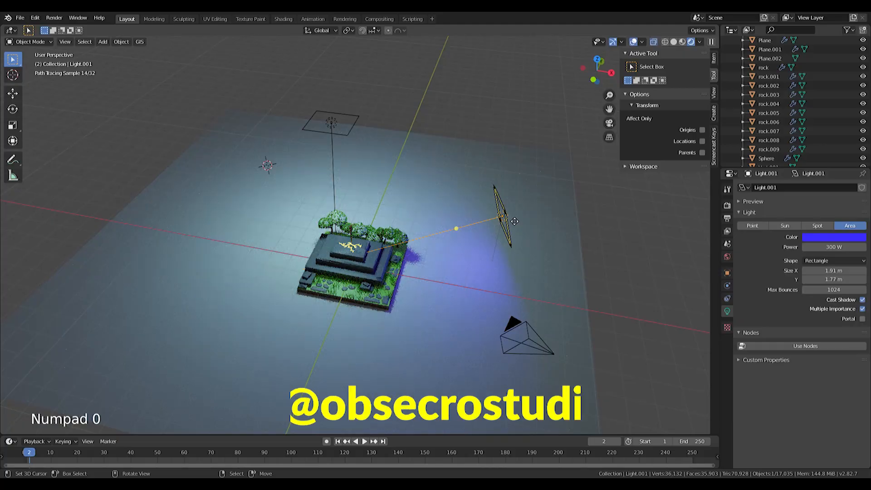
- Duplicate the blue side light in top view, turn the copy toward the pyramid's front and shift it about -2.1 m along X
right_click(509, 217)
key("Insert")
right_click(509, 217)
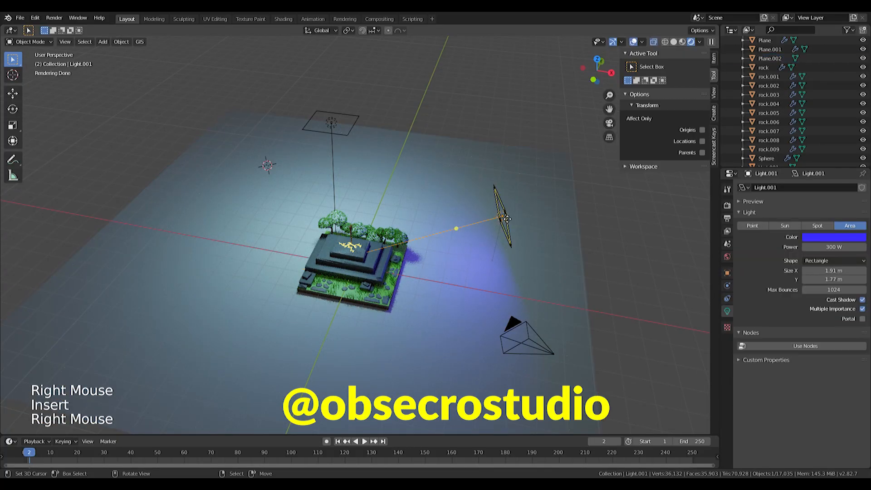
key("KP_7")
key("shift+d")
key("r")
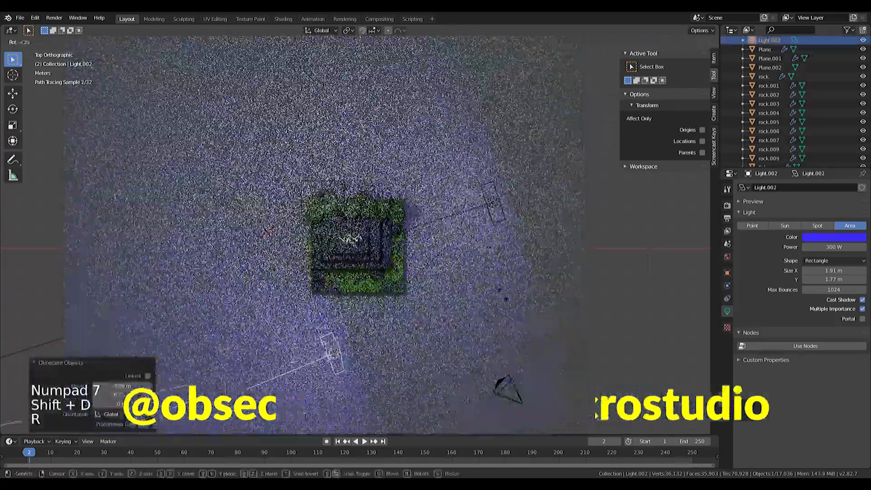
left_click(326, 67)
key("g")
left_click(281, 62)
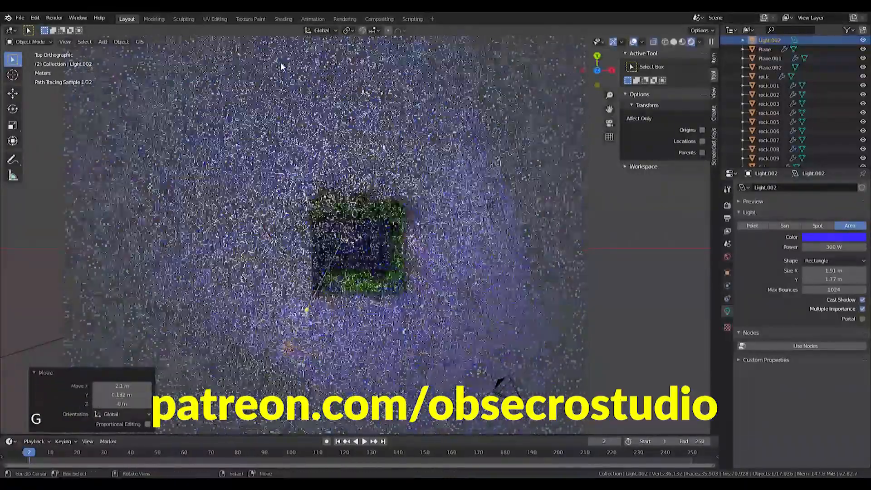
- In camera view, change the front light's color to a lighter sky blue with hue about 0.578
key("KP_0")
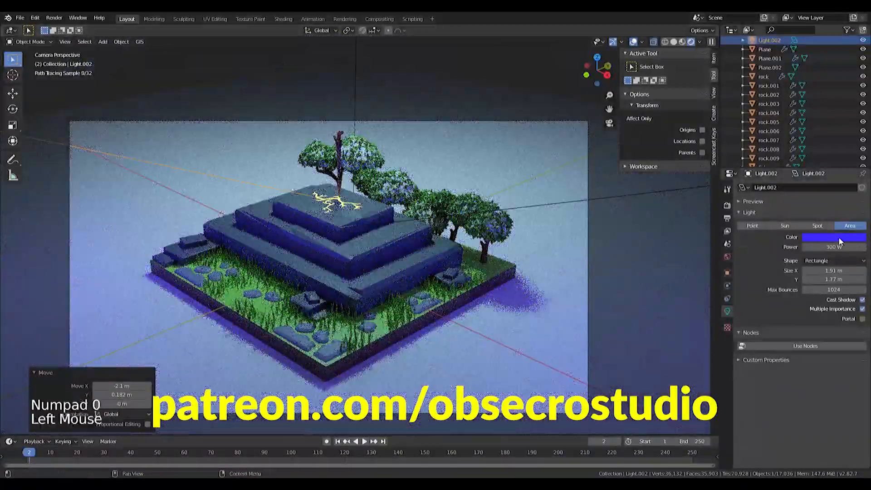
left_click(837, 237)
left_click_drag(836, 143, 831, 126)
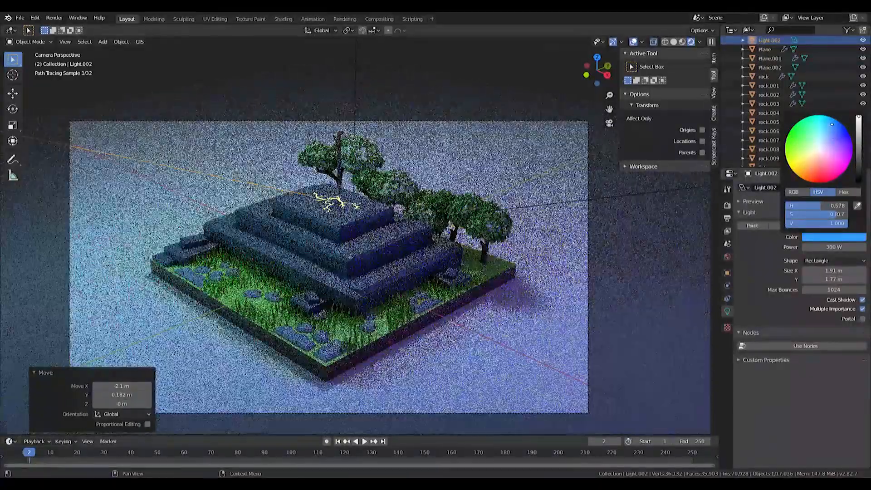
- From the right view, tilt the front light about -11.9°, move it about -0.322 m along Y and -1.06 m along Z, and return to camera view
middle_click_drag(415, 236, 338, 216)
scroll(368, 228, "down", 2)
key("KP_3")
key("r")
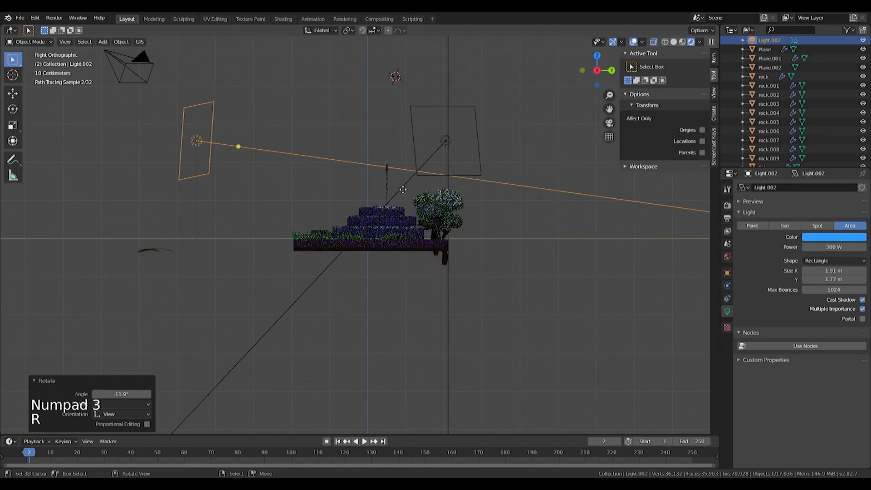
key("g")
left_click(426, 160)
middle_click_drag(426, 160, 462, 86)
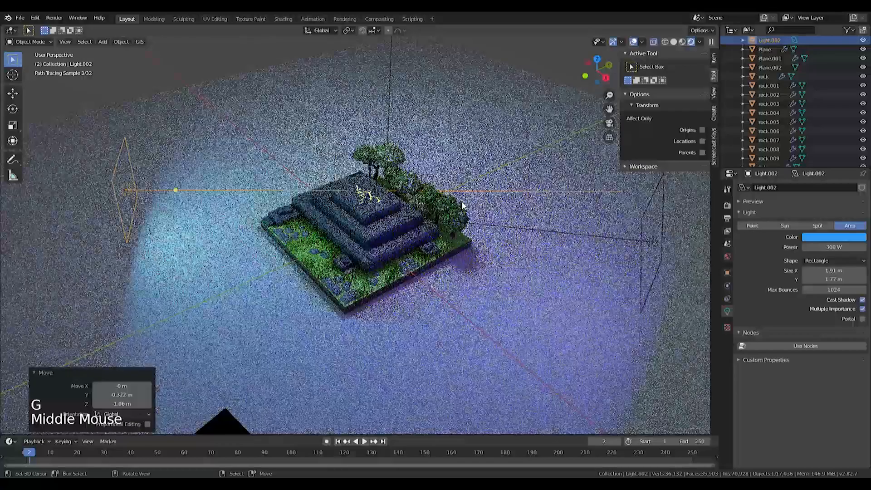
key("KP_0")
- Add a new material to the ground plane Plane.002 and name it Floor
right_click(462, 90)
left_click(744, 217)
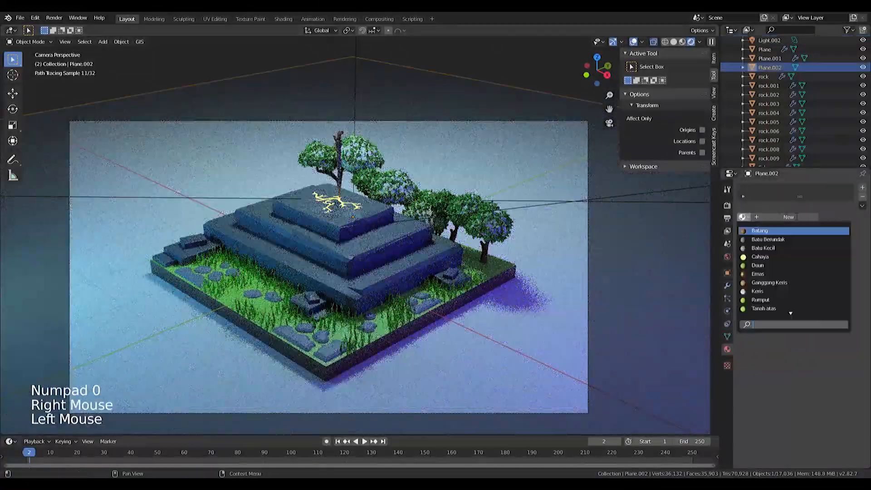
left_click(787, 216)
double_click(772, 217)
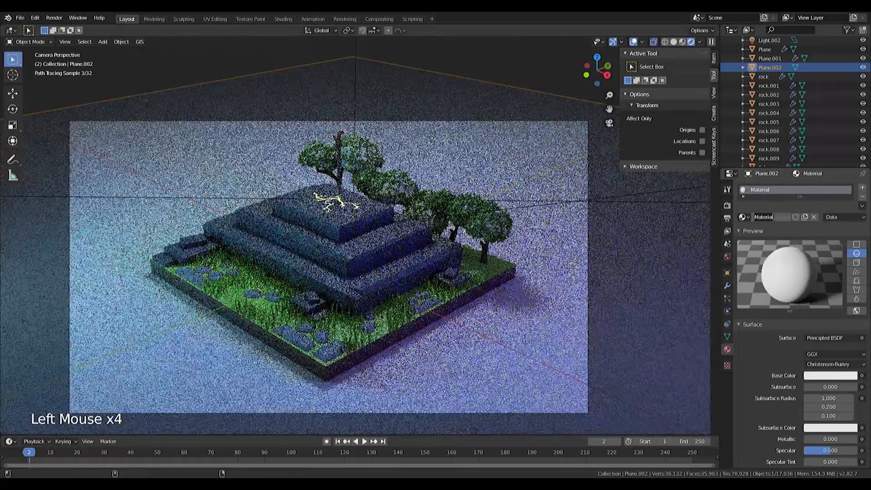
type("Floor")
key("Return")
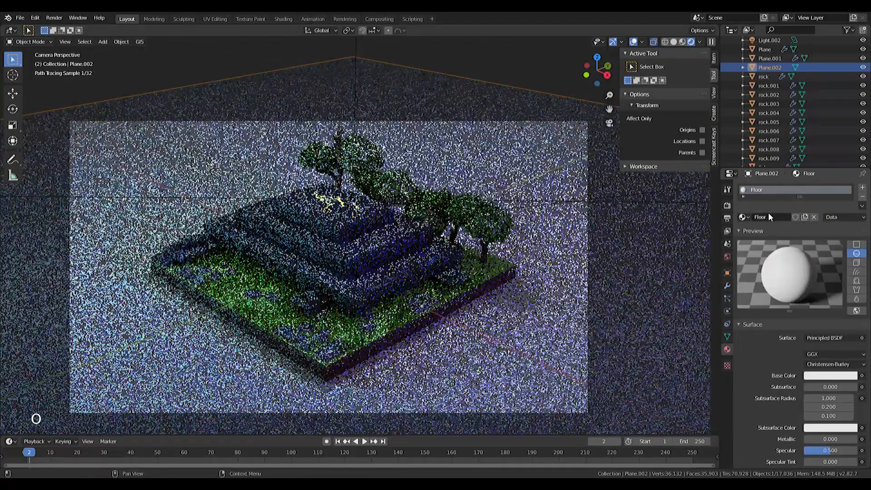
- Set the Floor material's base color to a very dark, fully saturated navy blue and check the result up close on the pyramid
left_click(830, 375)
mouse_move(850, 250)
left_mouse_down()
mouse_move(850, 276)
mouse_move(830, 271)
mouse_move(831, 258)
mouse_move(850, 300)
left_mouse_up()
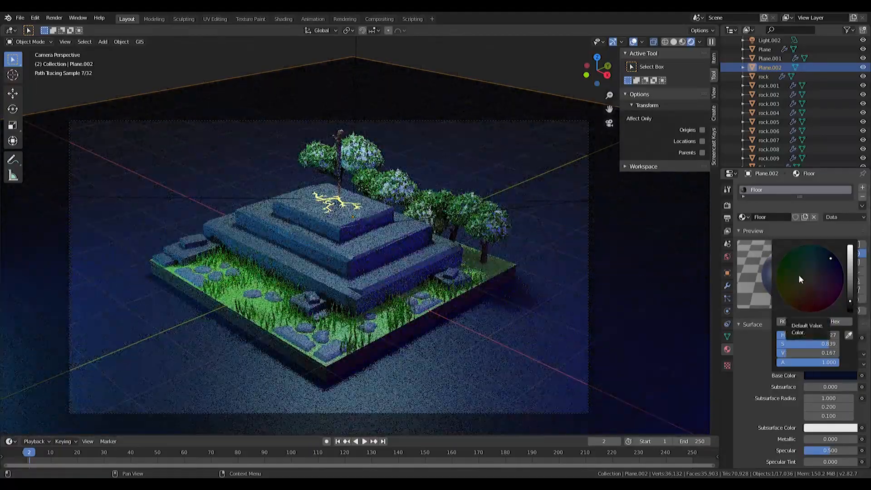
left_click_drag(830, 258, 836, 257)
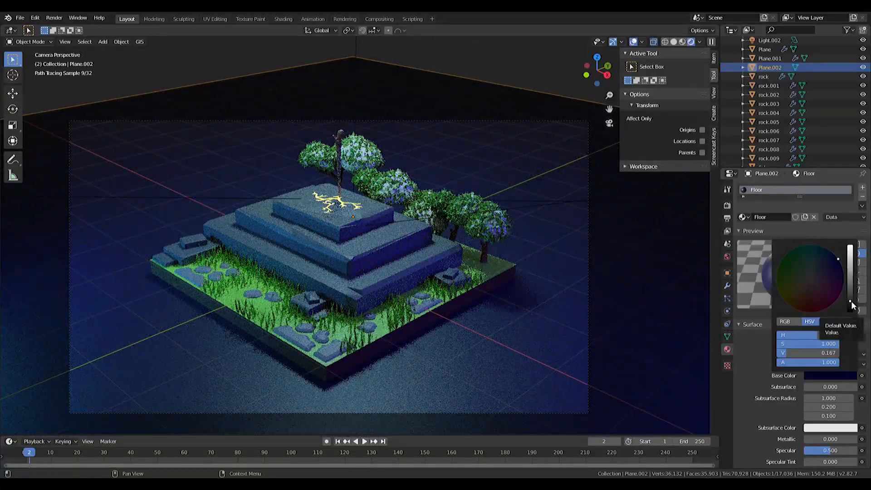
left_click_drag(850, 302, 850, 303)
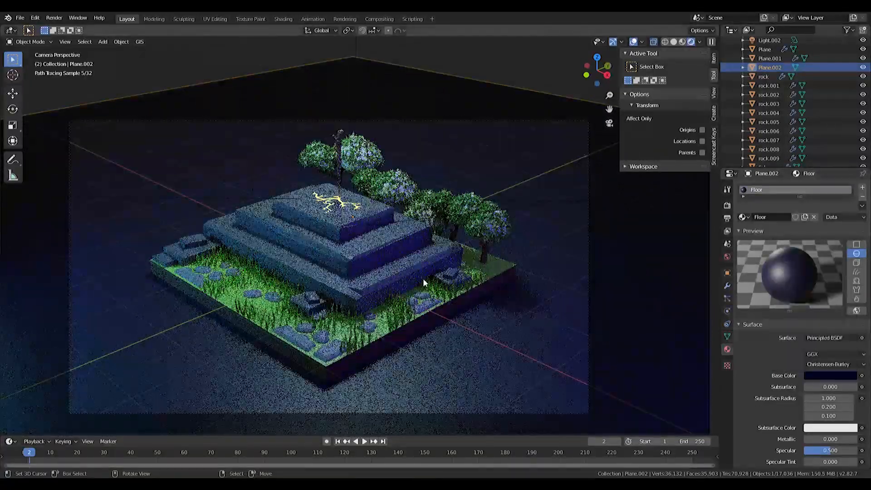
scroll(306, 140, "up", 7)
middle_click_drag(306, 141, 391, 196, "shift")
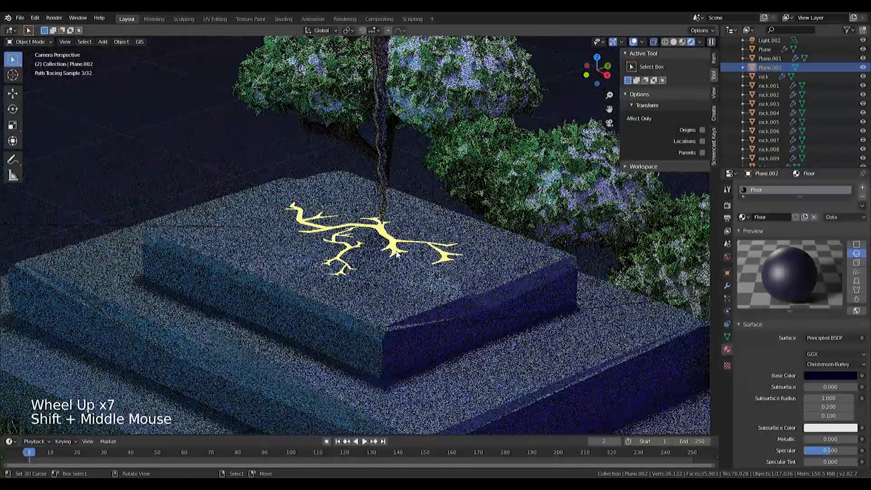
scroll(391, 196, "down", 2)
scroll(391, 197, "down", 6)
- Duplicate the overhead area light about -1.58 m along Y and -5.03 m along Z to the pyramid's top, and rotate the copy 180°
middle_click_drag(390, 197, 372, 127)
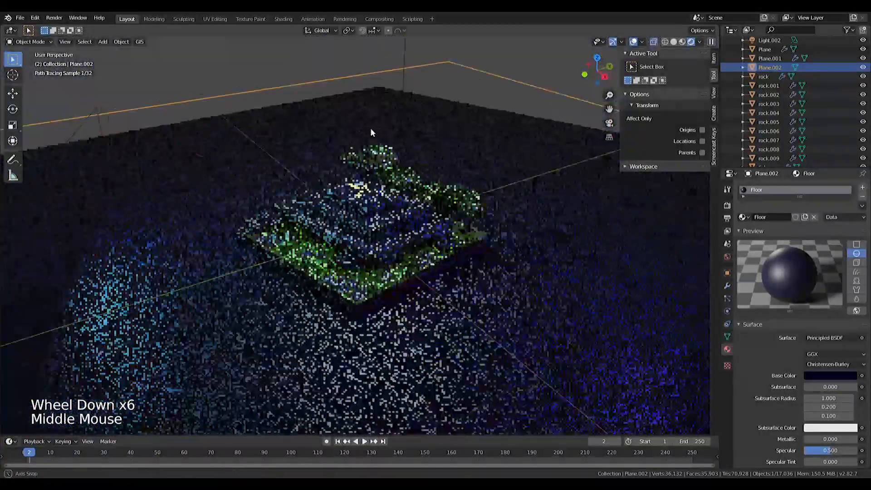
scroll(371, 127, "down", 3)
right_click(390, 65)
key("KP_3")
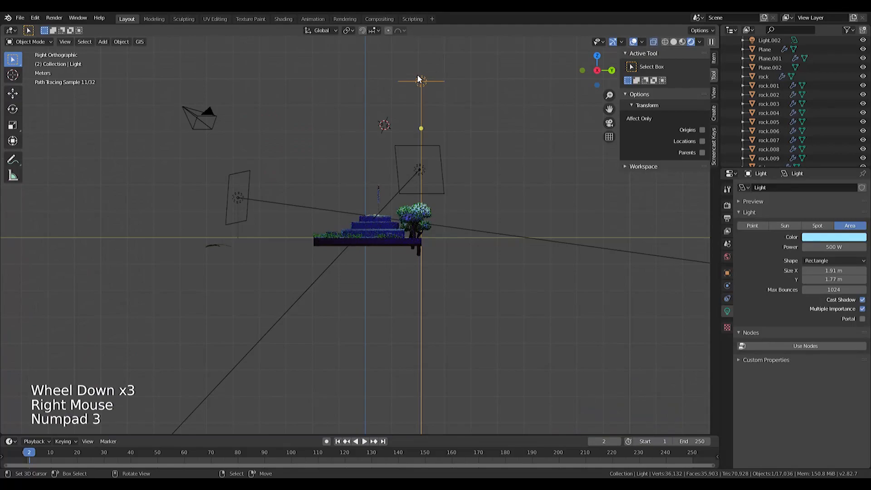
key("shift+d")
left_click(369, 203)
scroll(398, 198, "up", 7)
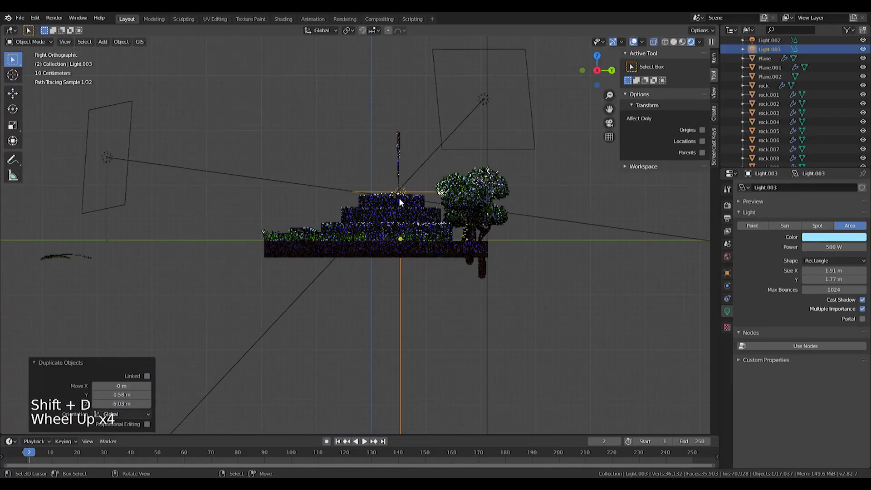
type("r180")
key("Return")
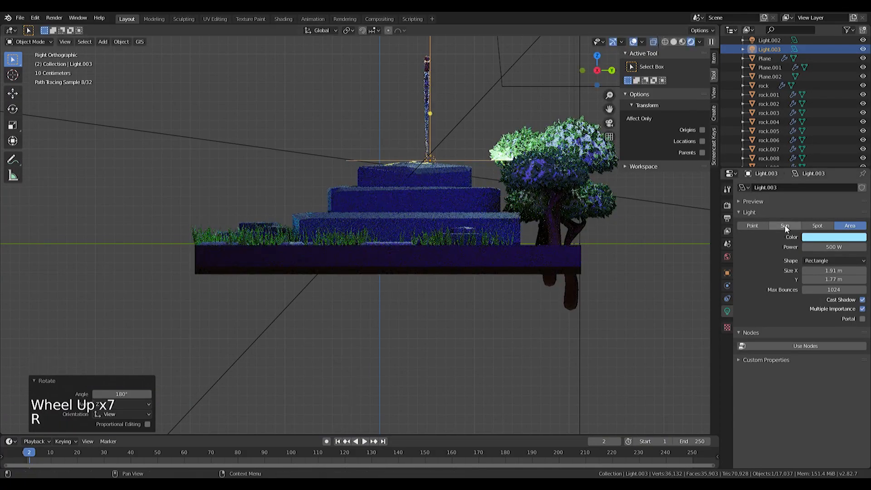
- Change the upward-facing light to a Spot and move it about 1.24 m along X and -0.06 m along Y beneath the keris
left_click(784, 226)
left_click(752, 226)
middle_click_drag(462, 198, 547, 234)
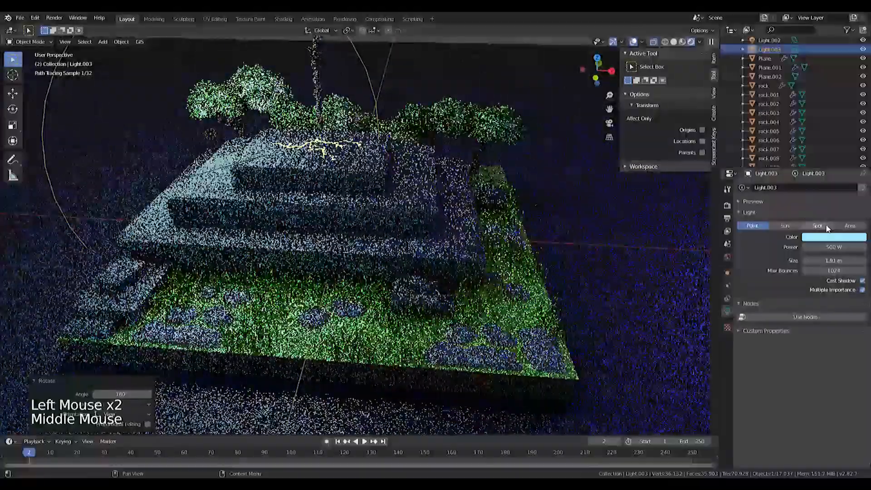
left_click(816, 225)
key("KP_7")
key("g")
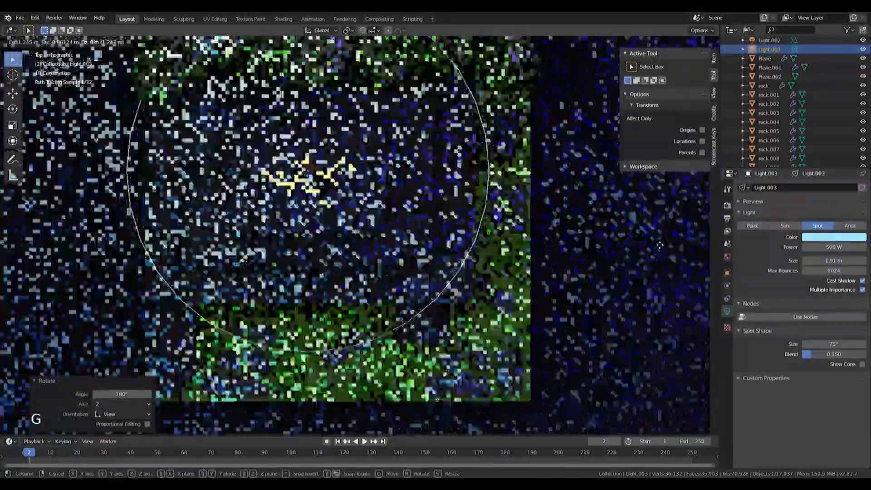
left_click(660, 245)
middle_click_drag(454, 247, 507, 195)
scroll(507, 195, "down", 2)
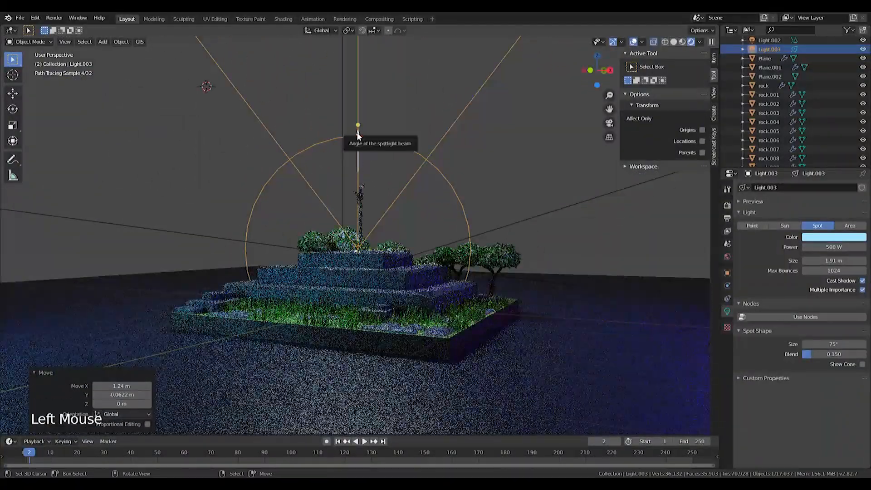
- Scale down the spotlight beneath the keris in two passes, the second by a factor of 0.355
key("s")
key("s")
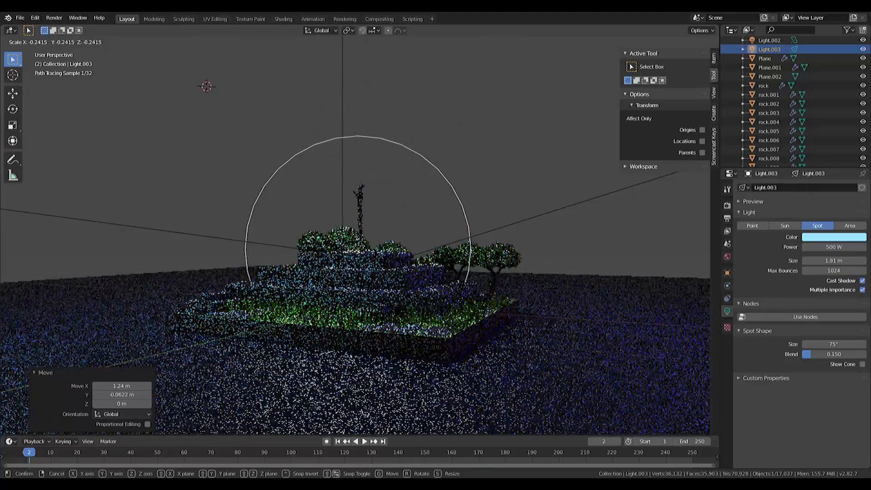
left_click(391, 144)
scroll(391, 143, "up", 3)
key("s")
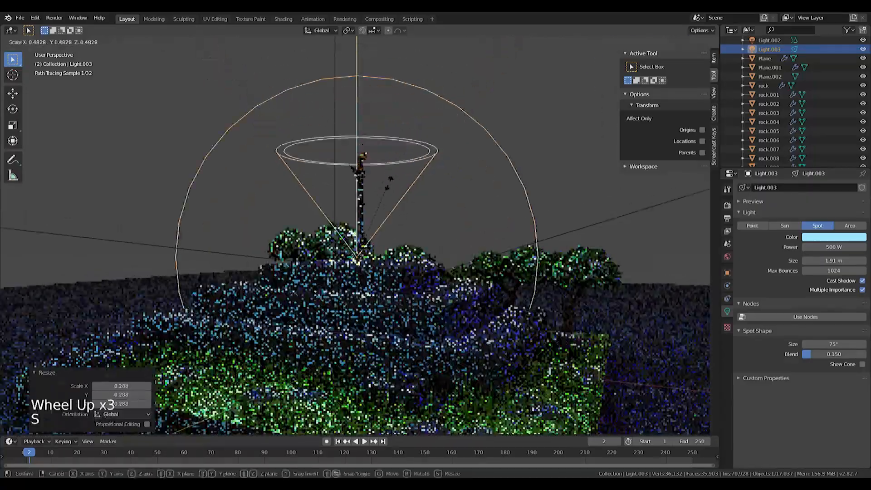
left_click(382, 195)
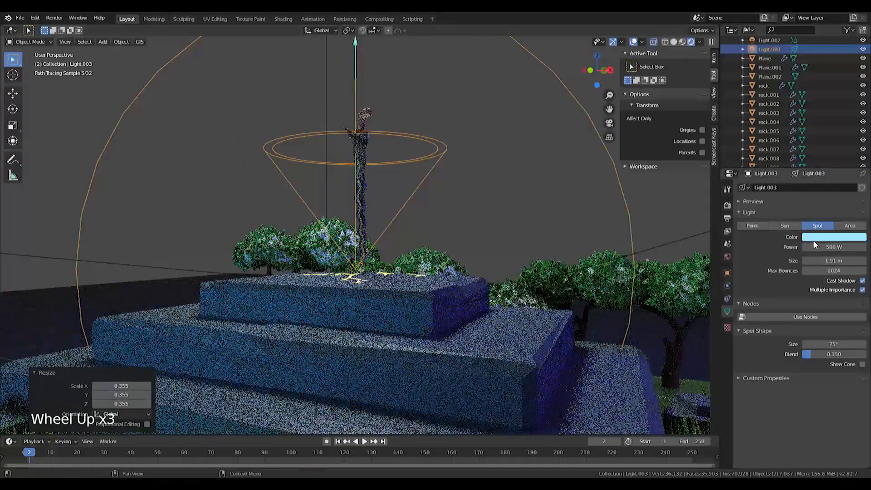
- Change the spotlight's color to golden yellow and shift it about 0.04 m along X under the keris
left_click(816, 237)
mouse_move(828, 167)
left_mouse_down()
mouse_move(806, 166)
mouse_move(810, 156)
left_mouse_up()
middle_click_drag(668, 194, 488, 238)
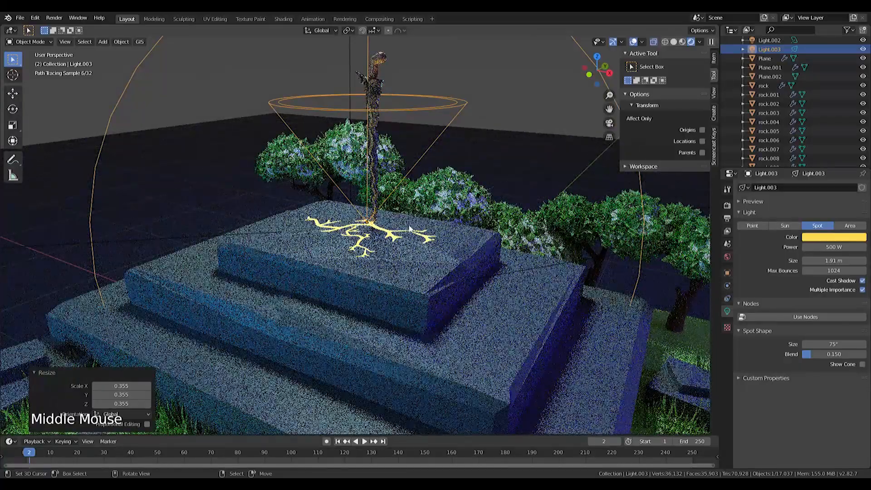
key("g")
key("x")
left_click(399, 232)
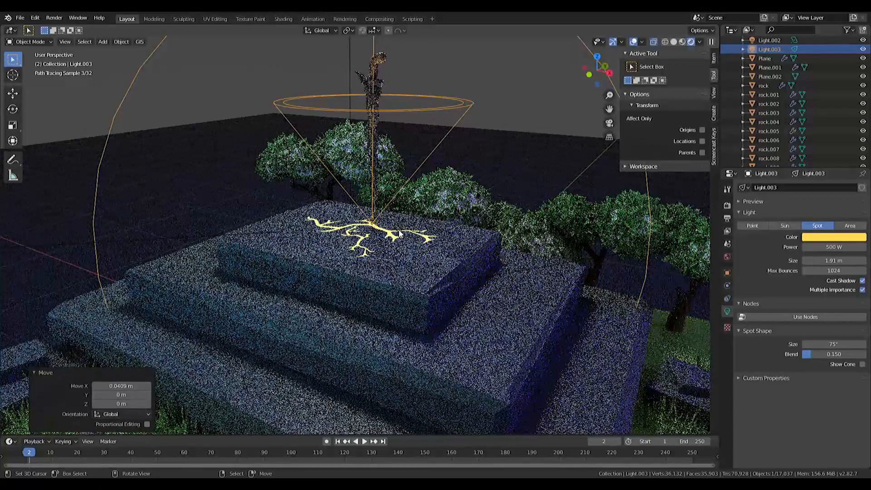
- Darken the world background color while looking at the scene through the camera
left_click(727, 256)
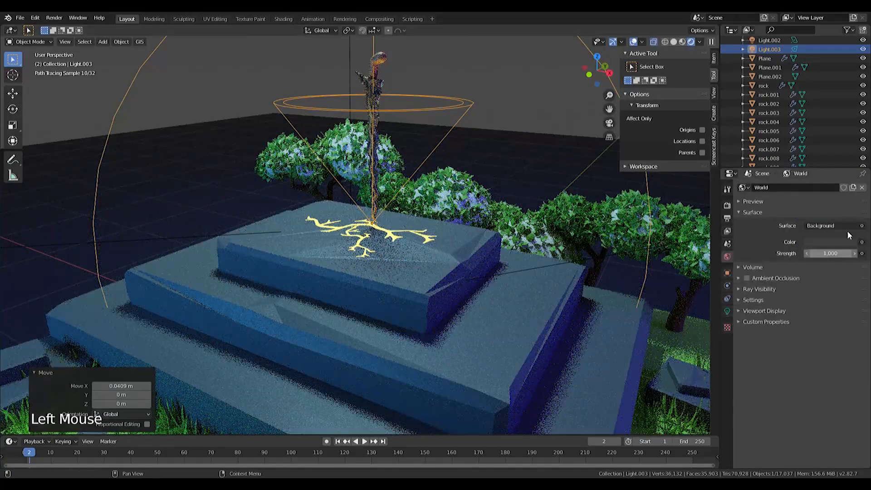
key("KP_0")
key("KP_0")
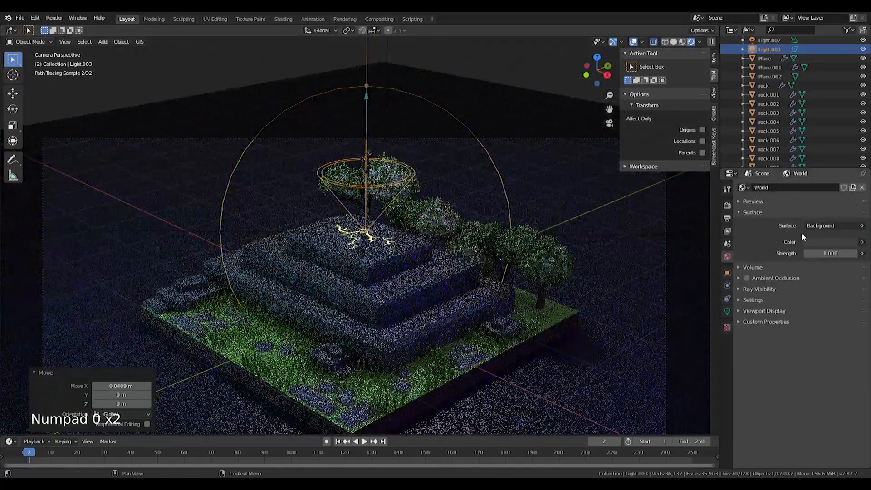
left_click(819, 242)
left_click_drag(850, 163, 849, 169)
scroll(492, 257, "down", 5)
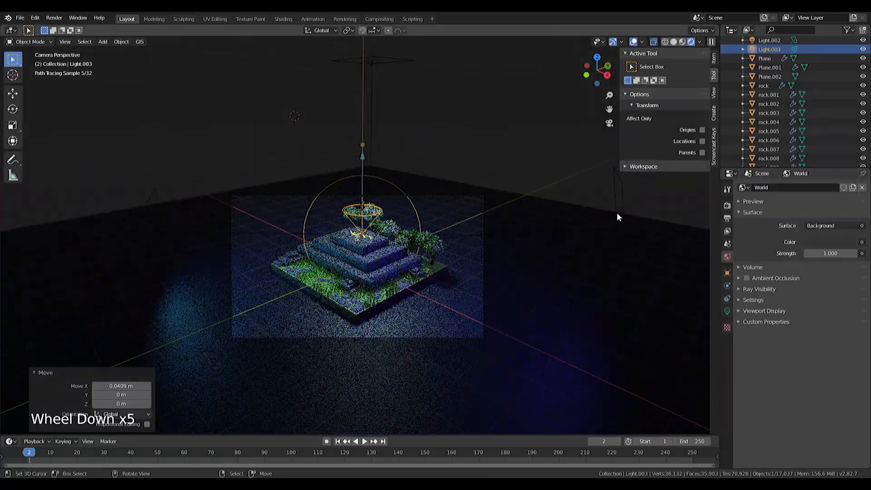
- Set the overhead area light's power to 250 W
right_click(621, 217)
key("KP_7")
key("KP_0")
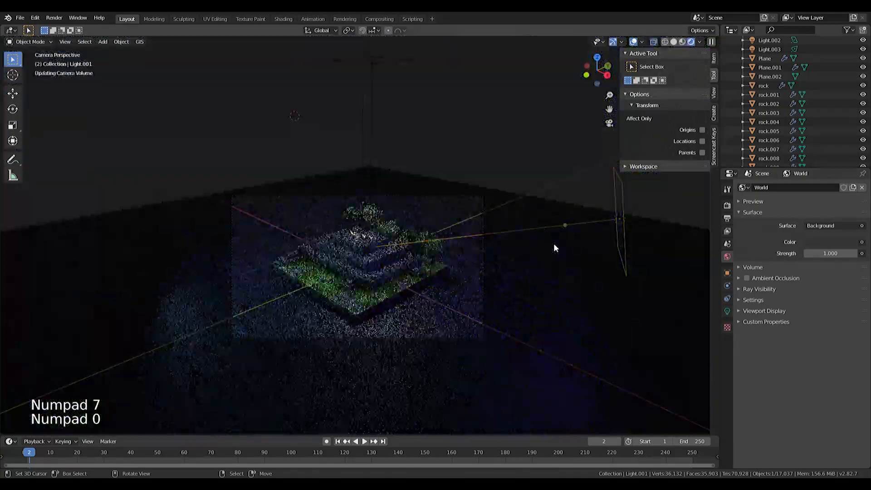
right_click(383, 59)
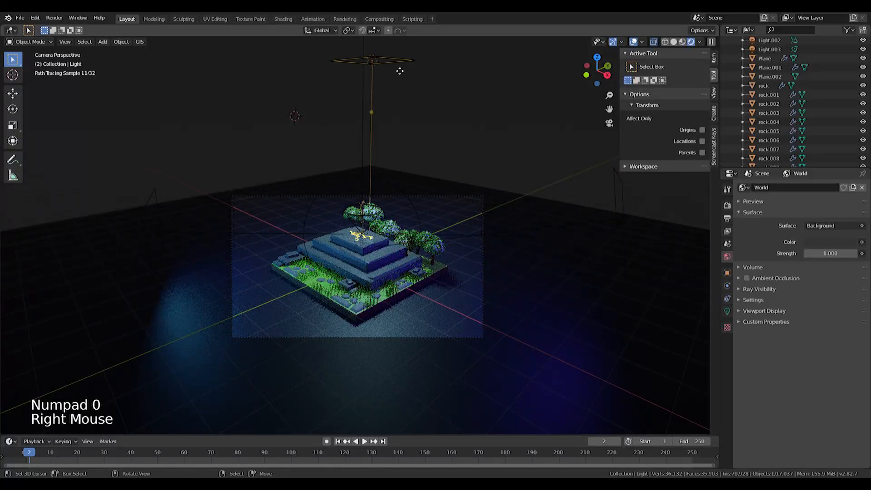
left_click(727, 311)
left_click(839, 248)
type("2")
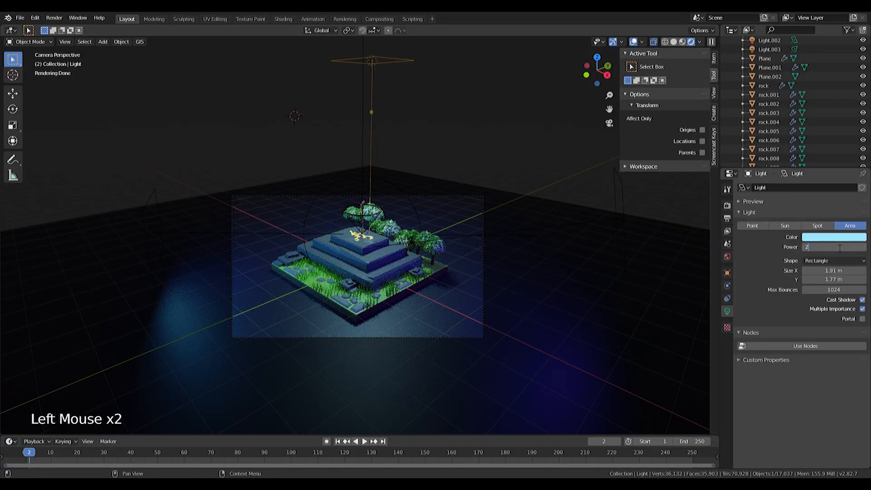
type("50")
key("Return")
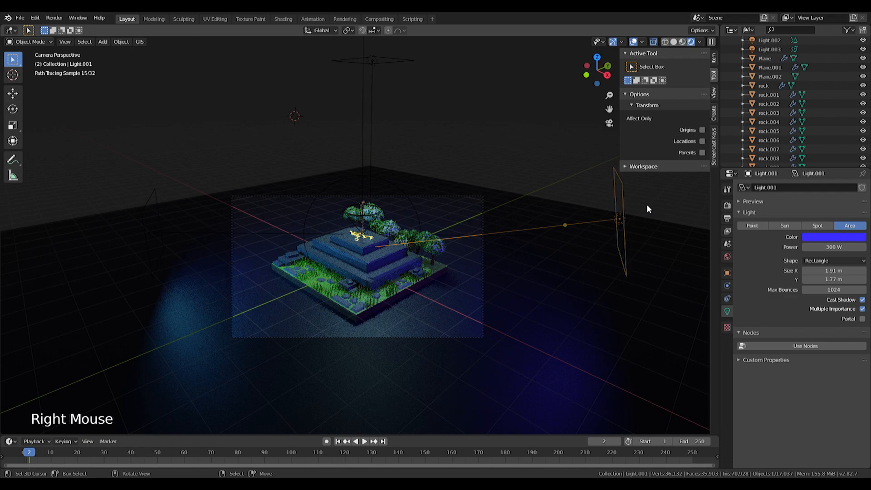
- Set the power of the two side area lights, Light.001 and Light.002, to 150 W each
left_click(833, 247)
left_click(268, 220)
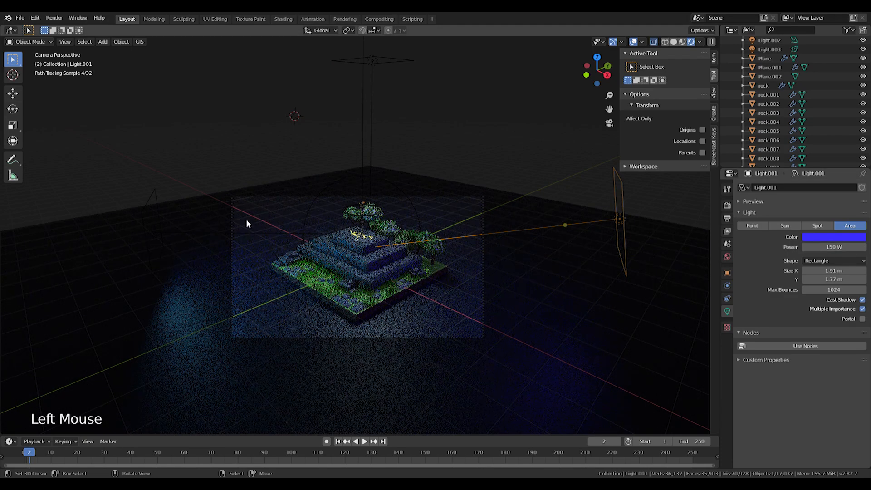
right_click(154, 198)
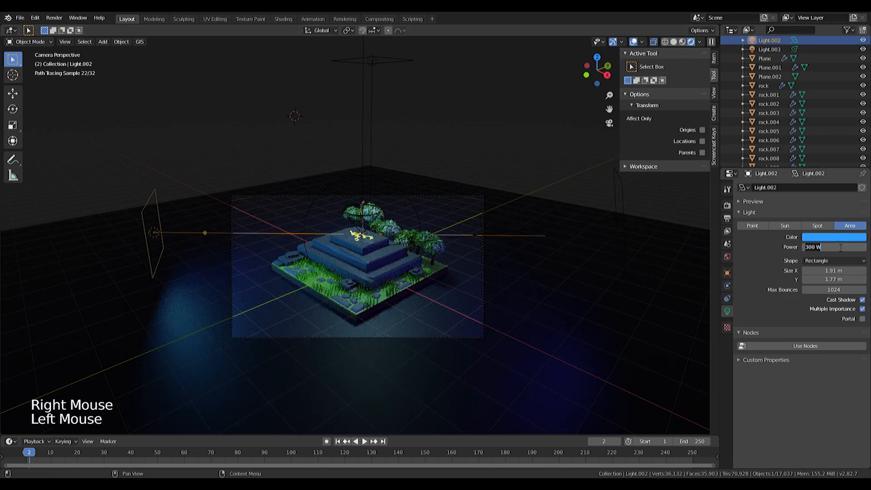
left_click(459, 238)
scroll(404, 243, "up", 3)
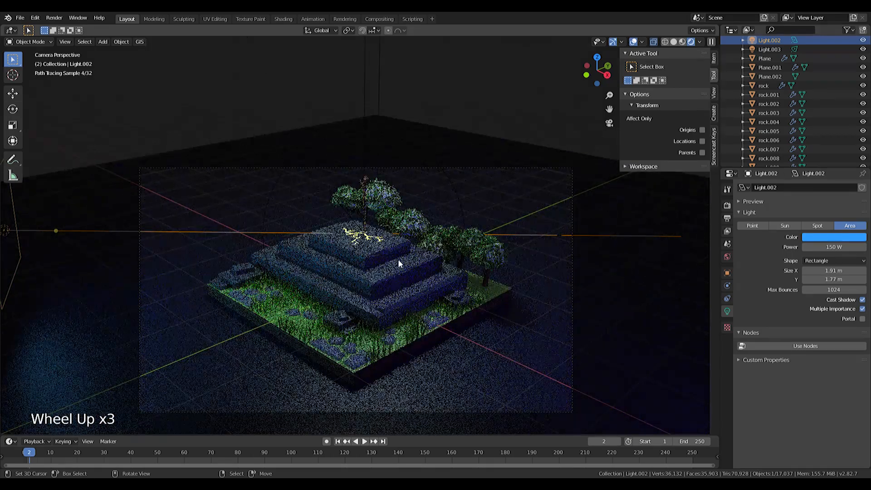
- Lower the overhead area light by about 1.78 m along Z toward the pyramid
scroll(395, 275, "down", 3)
right_click(382, 68)
key("g")
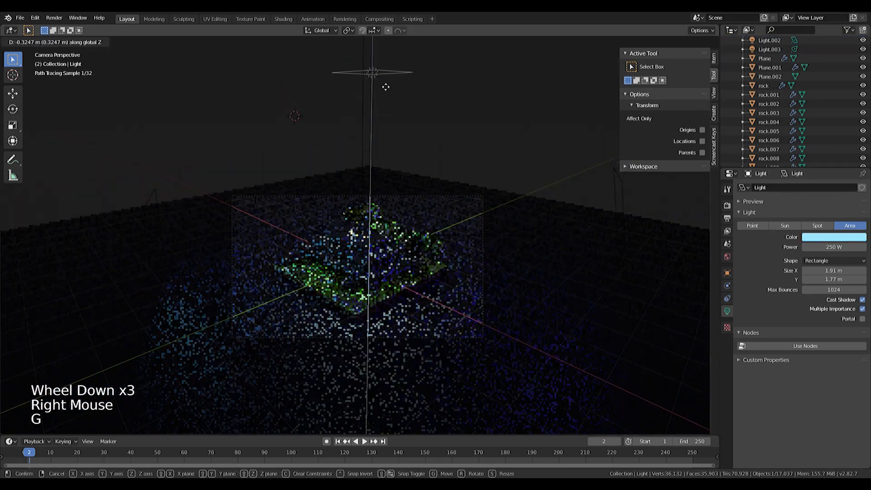
left_click(387, 132)
scroll(384, 207, "up", 4)
scroll(384, 207, "up", 2)
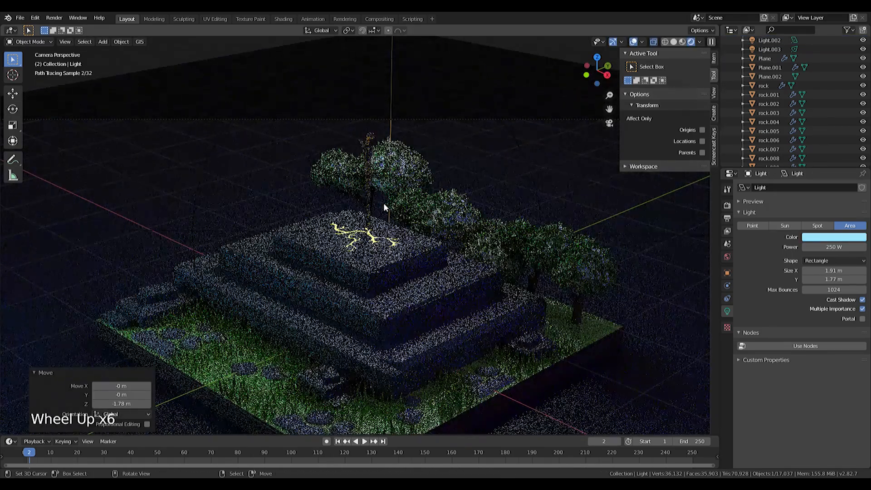
- Set the overhead area light's power to 75 W
left_click_drag(835, 247, 812, 247)
left_click(835, 247)
key("Return")
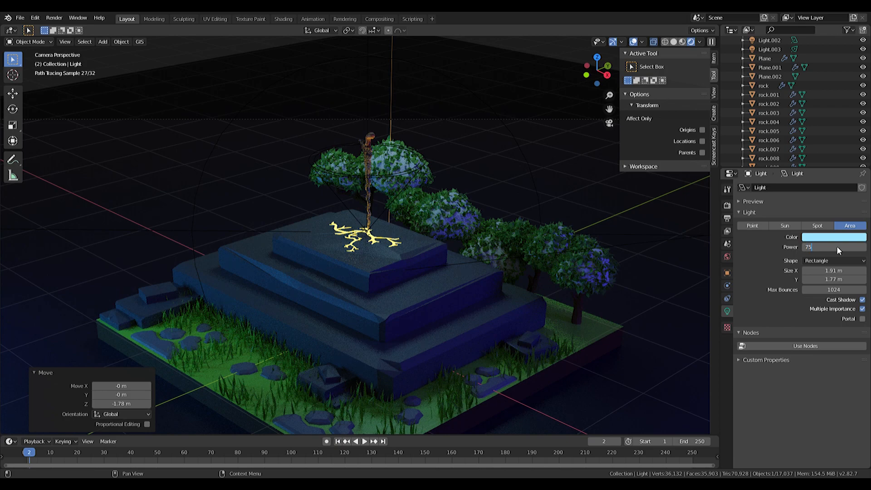
key("Return")
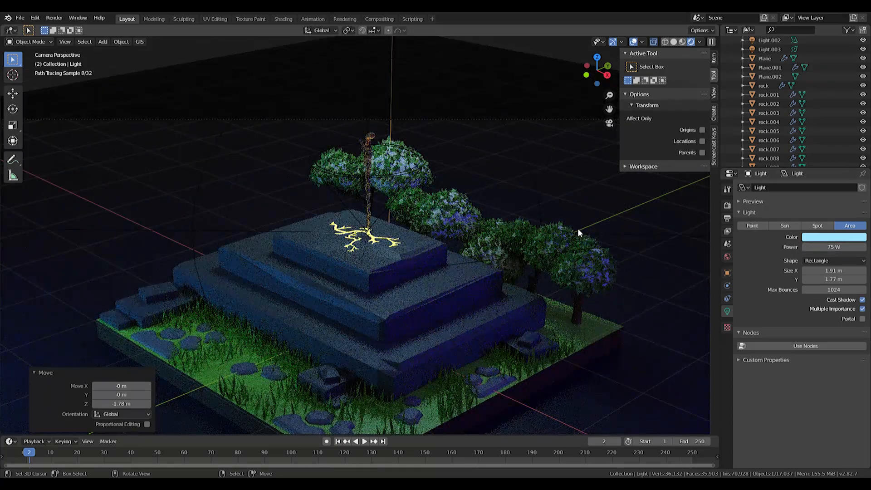
- Set the power of the blue side light Light.002 to 75 W
scroll(446, 238, "down", 3)
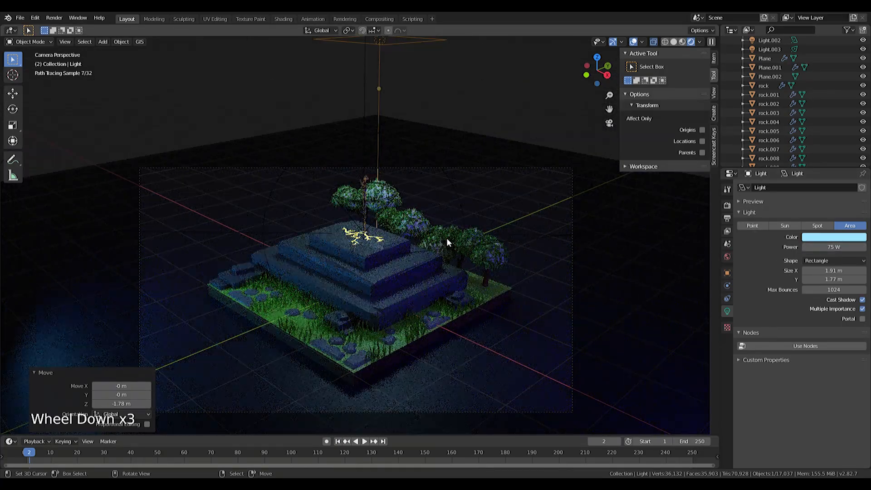
scroll(446, 237, "down", 2)
right_click(109, 225)
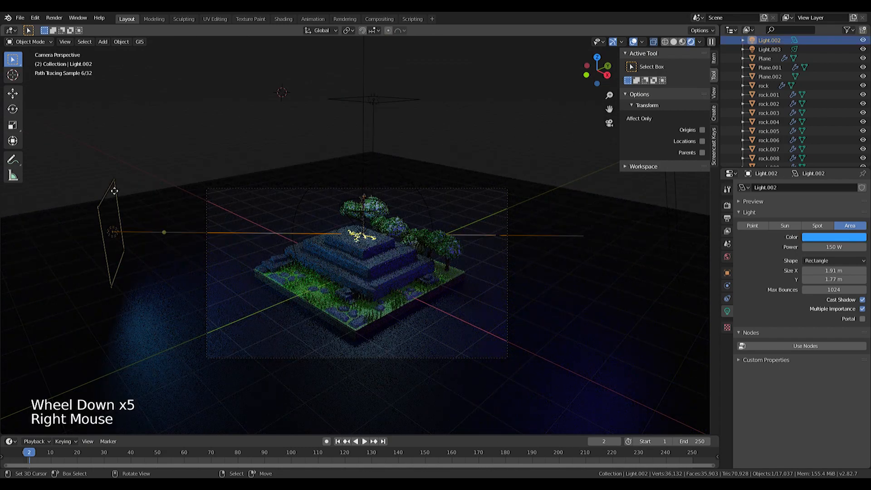
left_click(800, 236)
double_click(831, 248)
type("75")
key("Return")
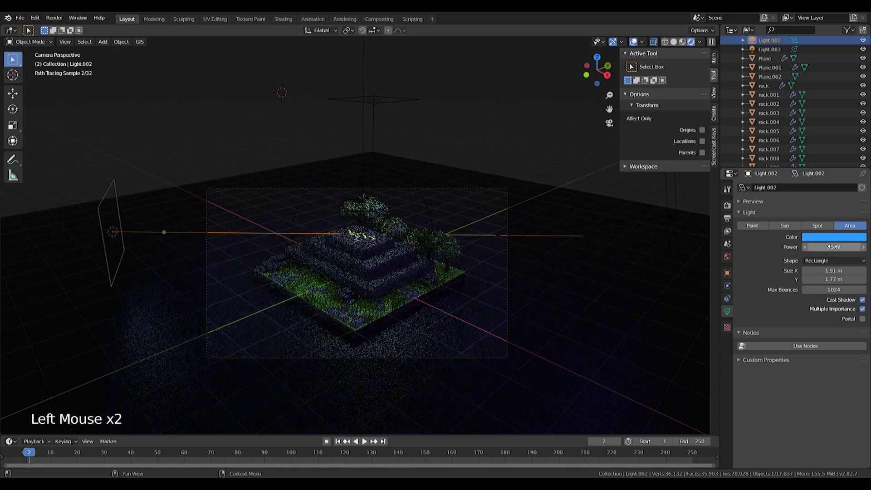
scroll(316, 349, "up", 3)
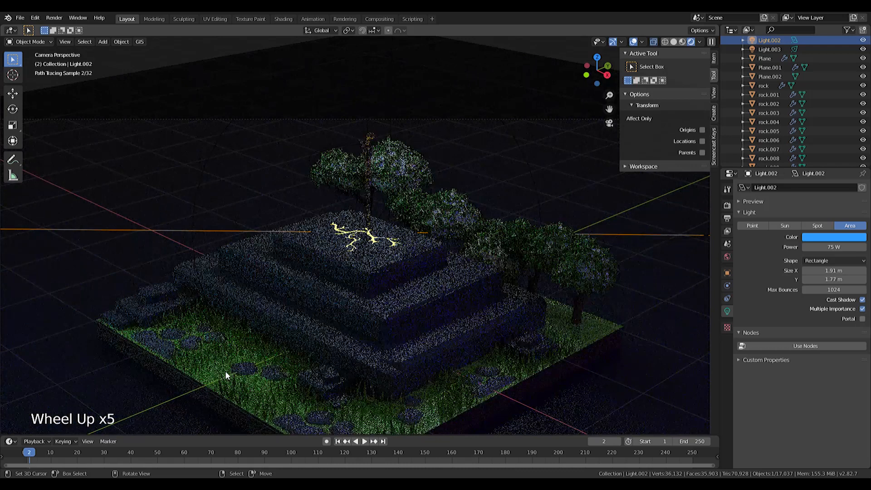
- Darken the green base color of the Tanah atas material on the ground block
right_click(243, 386)
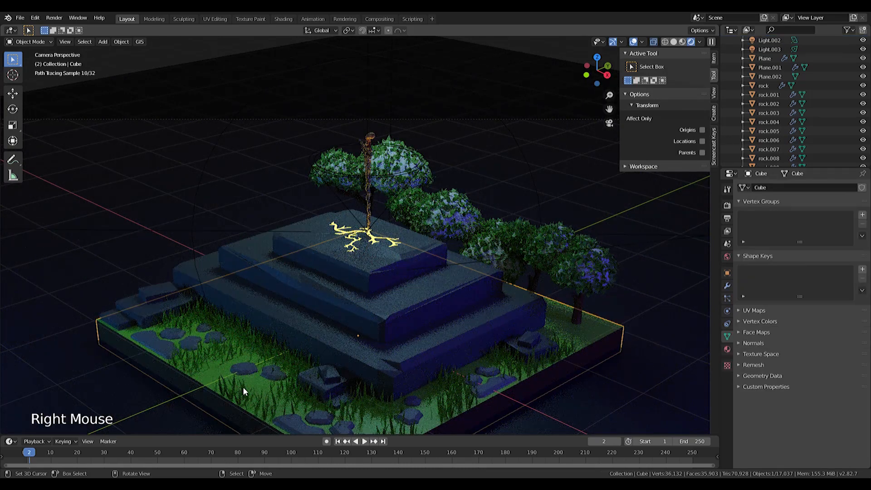
left_click(726, 348)
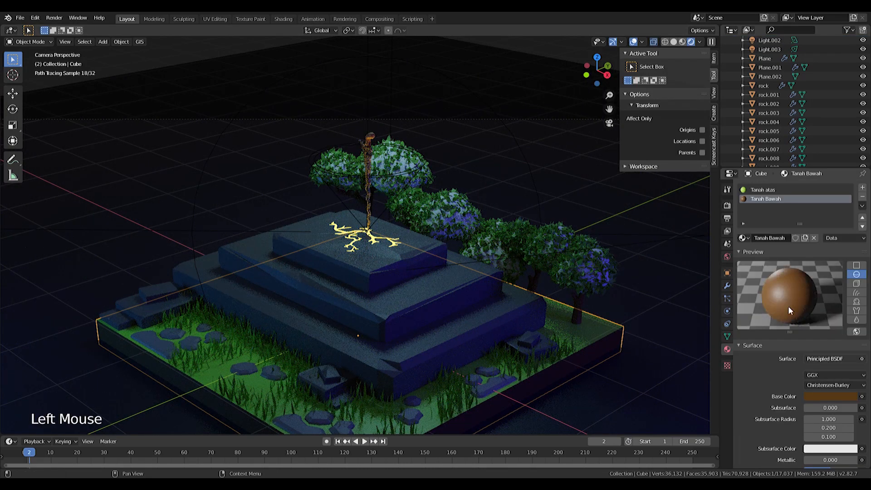
left_click(764, 189)
left_click(842, 398)
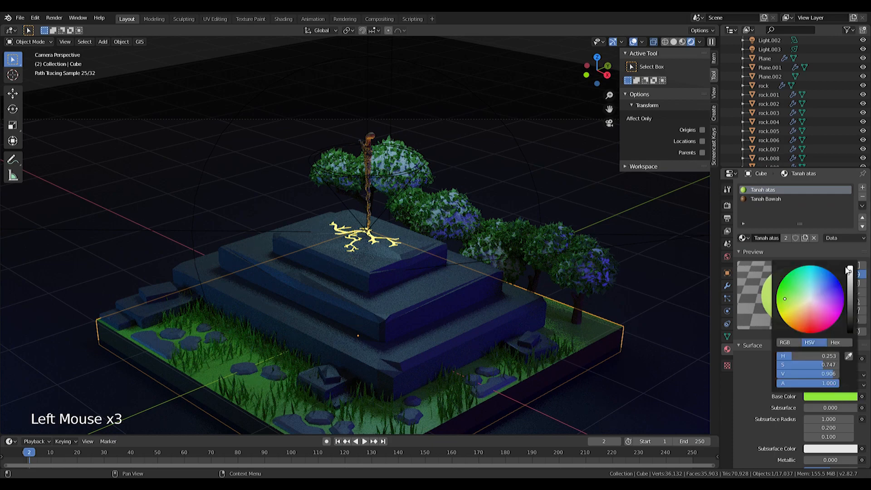
left_click(850, 287)
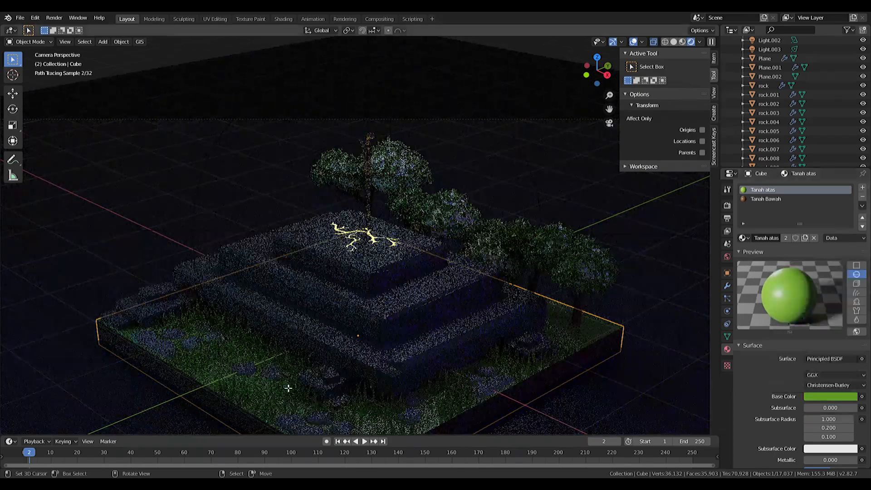
- Enter Edit Mode on the ground block, clear the selection and box-select faces in front view
key("Tab")
middle_click_drag(313, 407, 358, 339, "shift")
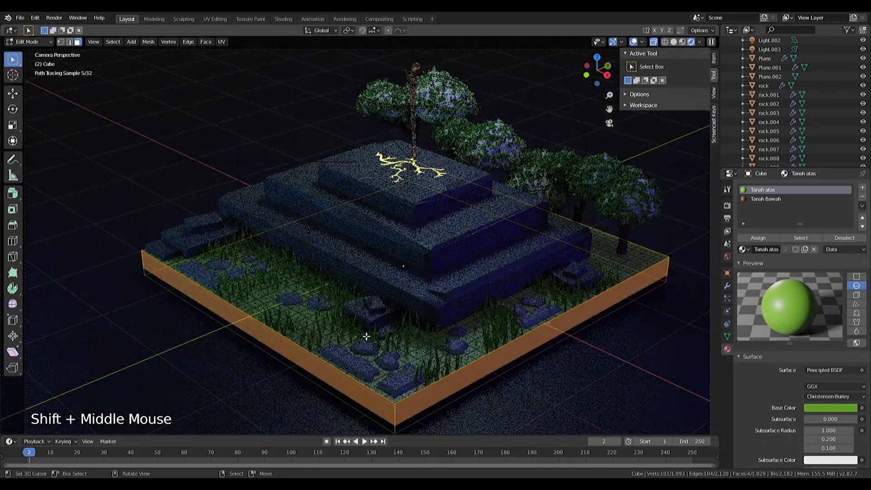
key("KP_1")
scroll(359, 336, "down", 5)
key("a")
key("a")
key("a")
key("b")
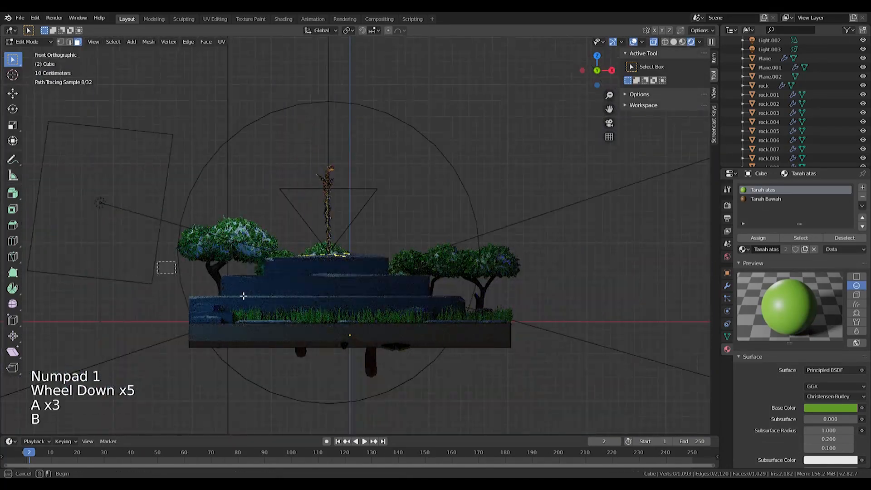
left_click_drag(530, 334, 530, 334)
- Try to box-select only the ground block's top faces from the front
key("a")
key("a")
key("a")
key("b")
left_click_drag(166, 289, 548, 323)
middle_click_drag(551, 326, 536, 330)
- Select all faces of the ground block, exclude its sides and underside, and triangulate the top surface
key("a")
key("KP_1")
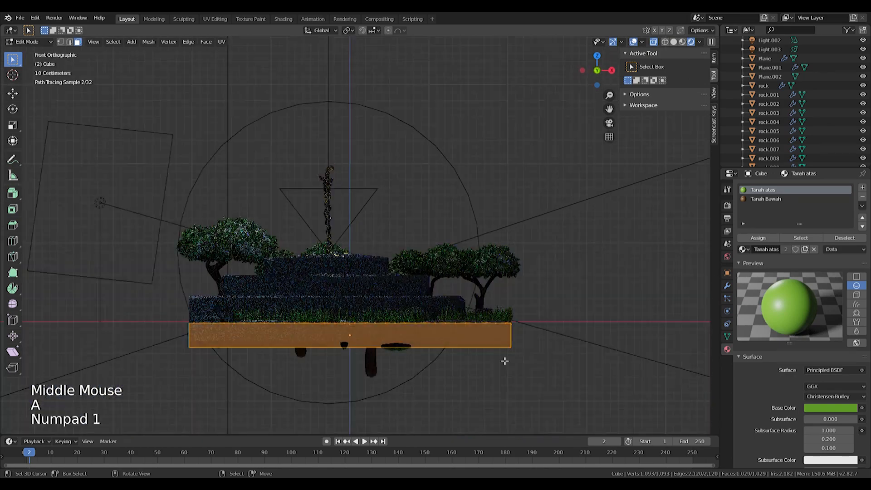
key("b")
left_click_drag(172, 398, 535, 344)
middle_click_drag(535, 344, 386, 299)
key("t")
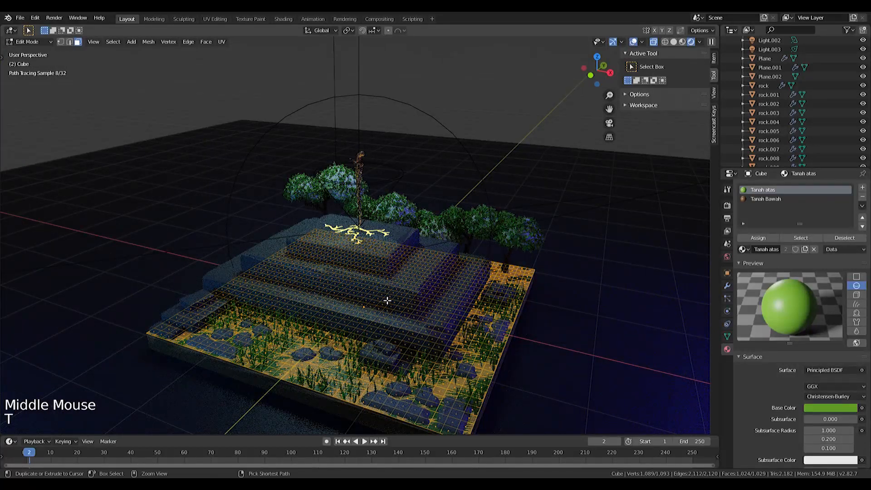
key("ctrl+t")
- Select one triangle on the grass surface, show material preview shading, and set the proportional editing falloff to Random
right_click(309, 336)
middle_click_drag(329, 346, 334, 328, "shift")
key("z")
left_click(361, 283)
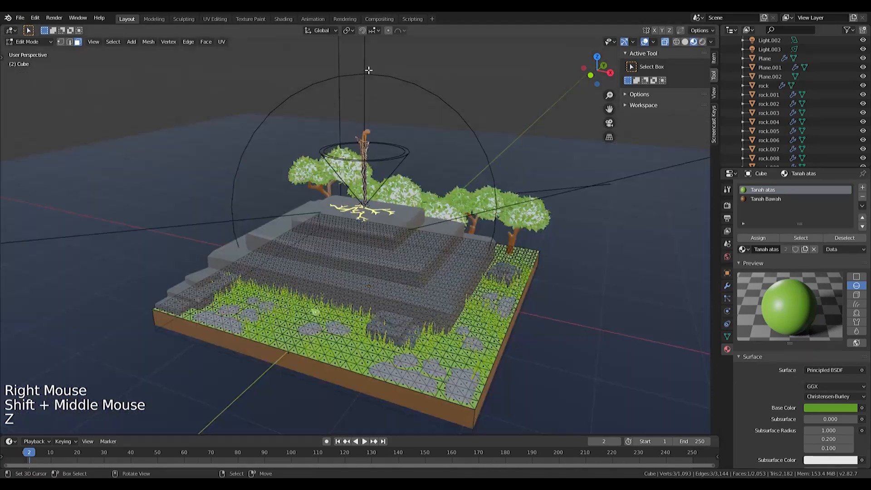
left_click(397, 32)
left_click(384, 134)
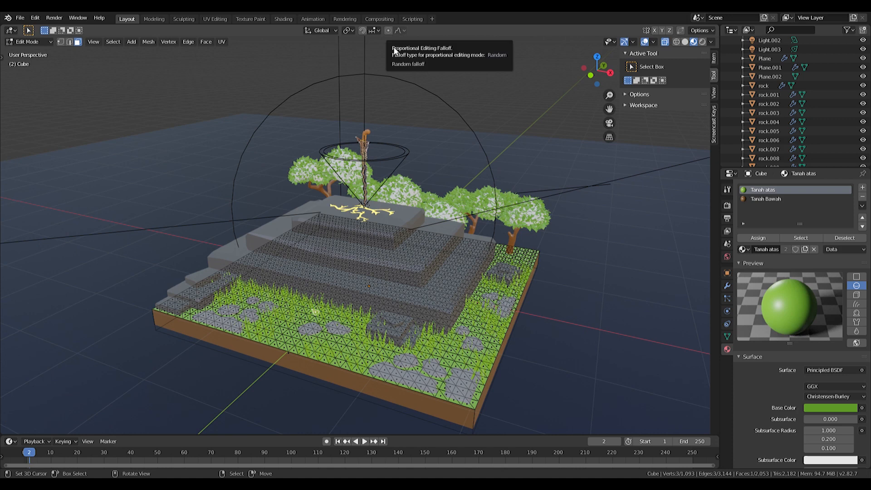
- Raise the selected grass triangle about 0.033 m along Z with random proportional editing
key("h")
key("ctrl+z")
key("g")
key("z")
right_click(324, 300)
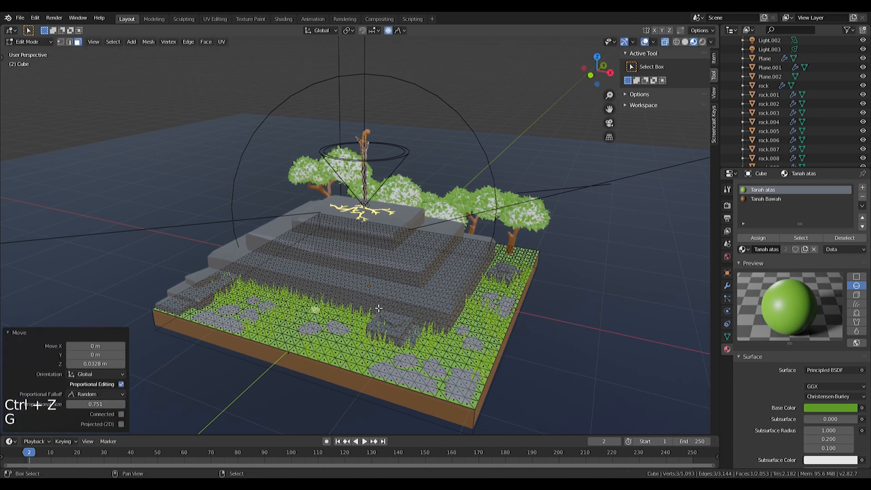
- Raise a triangle at the grass surface's front-right area and one near the pyramid's front-left side along Z with random proportional editing
key("g")
right_click(444, 353)
key("g")
key("z")
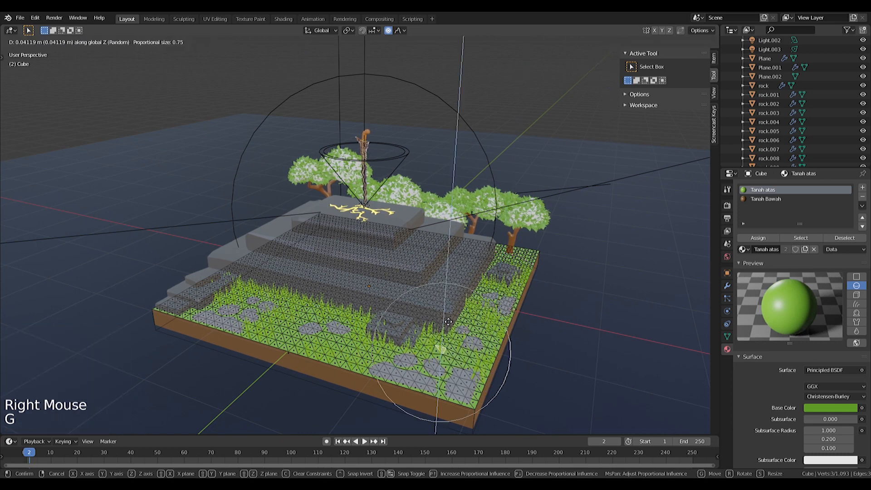
left_click(445, 349)
right_click(259, 292)
key("g")
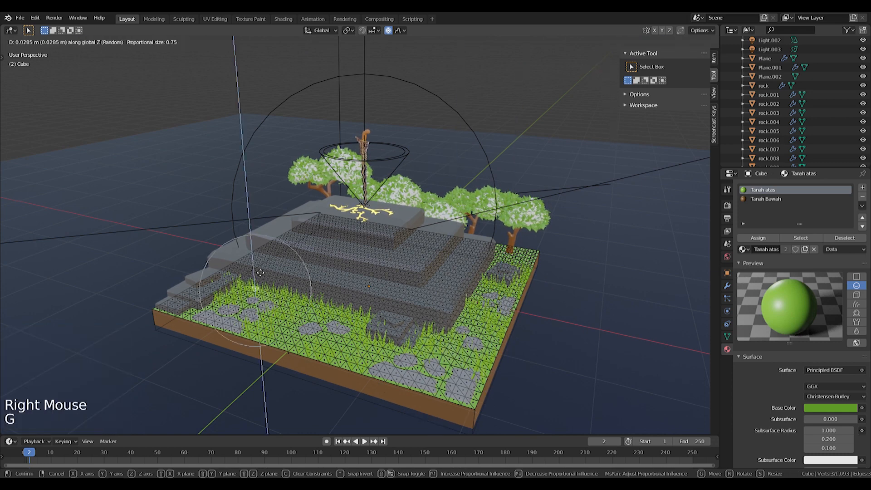
left_click(262, 256)
- Raise two triangles on the grass strip right of the pyramid along Z with random proportional editing, the nearer one about 0.04 m
right_click(511, 270)
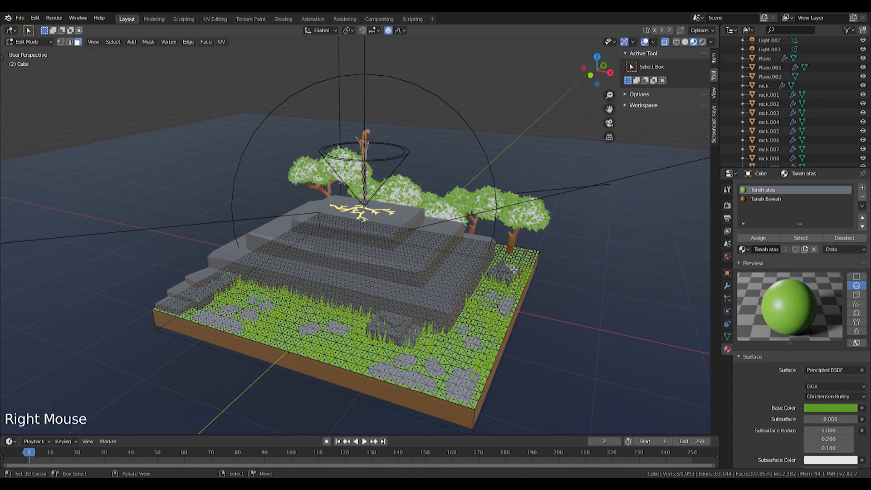
key("g")
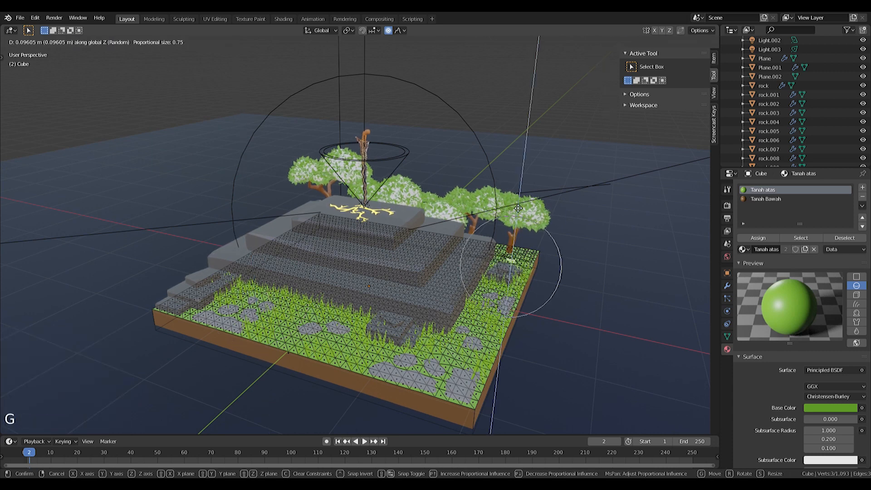
left_click(520, 194)
right_click(483, 313)
key("g")
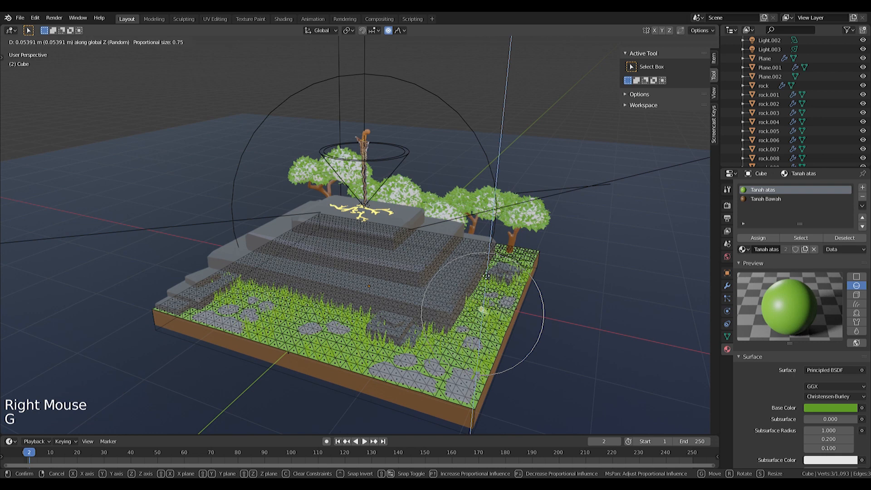
left_click(483, 289)
scroll(483, 288, "down", 4)
key("shift+a")
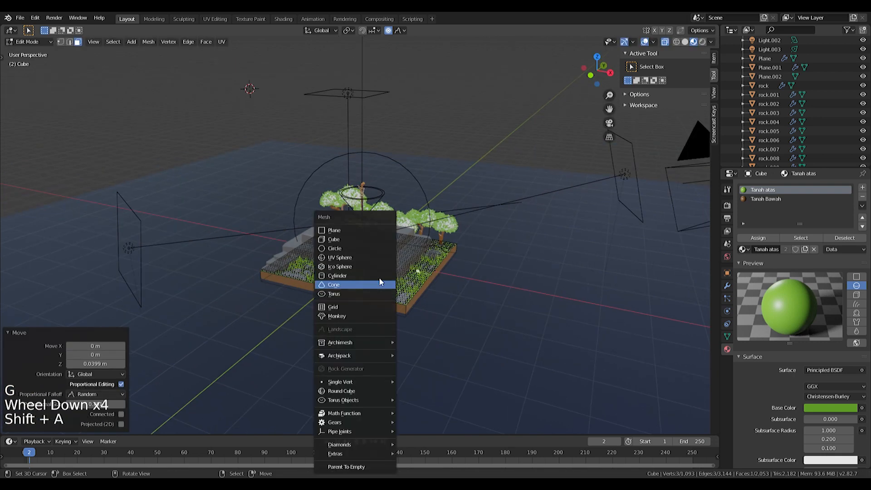
left_click(362, 239)
key("ctrl+z")
- Leave mesh editing of the ground, snap the 3D cursor to the world origin, and add a cube there as a separate object
key("shift+s")
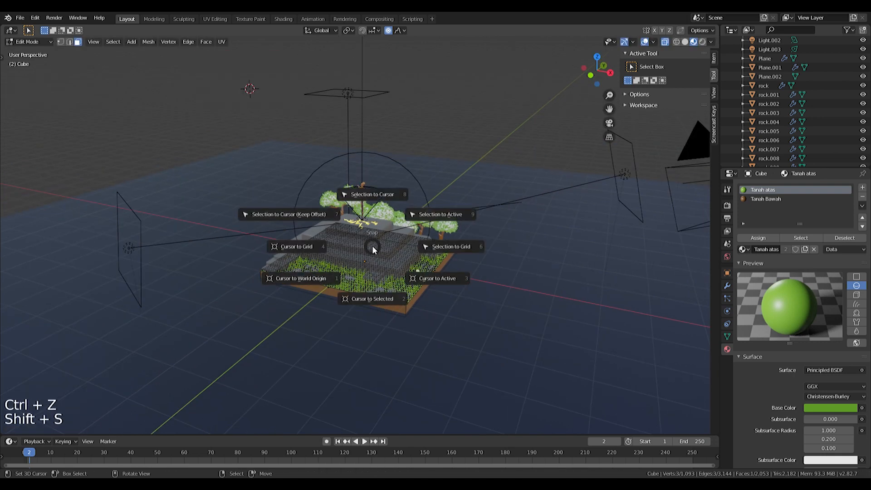
key("Tab")
key("shift+s")
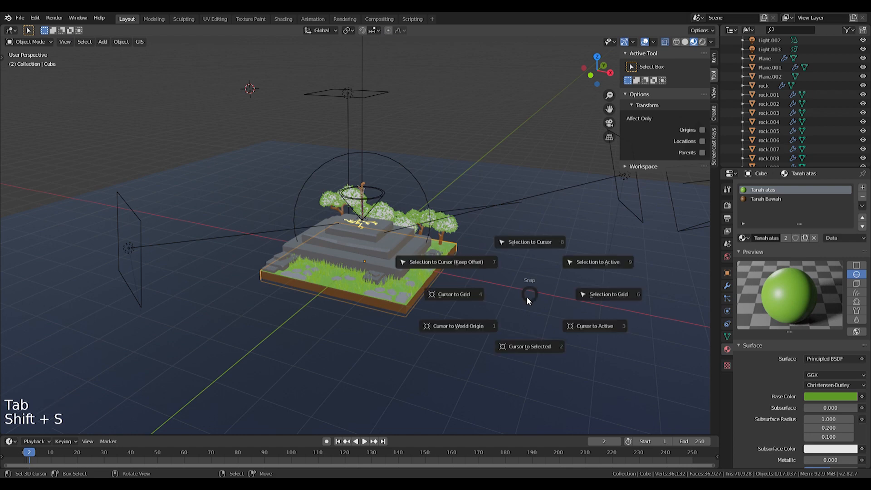
left_click(492, 325)
key("shift+a")
mouse_move(438, 301)
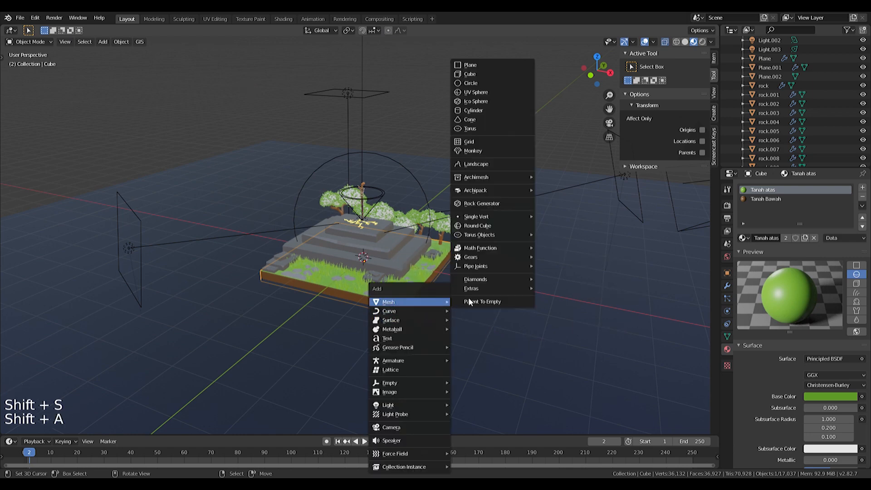
left_click(469, 73)
- Scale the new cube uniformly to about 2.55 so it encloses the pyramid scene in the camera view
key("s")
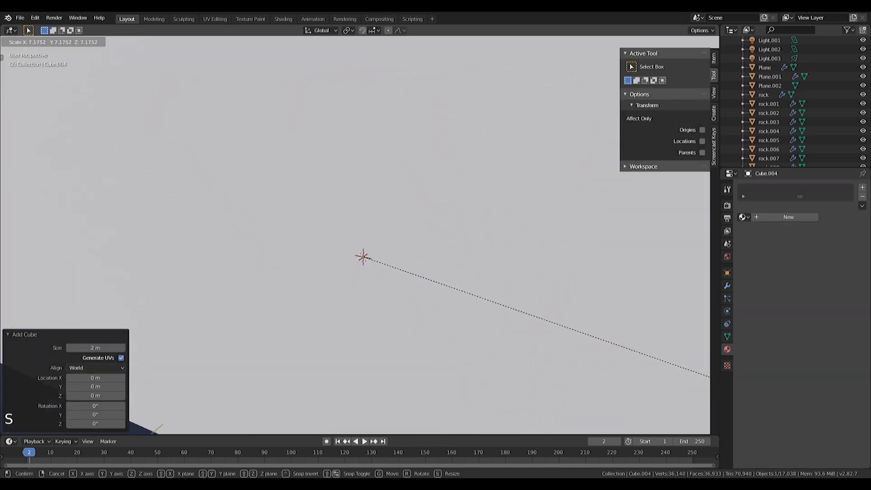
left_click(2, 325)
scroll(3, 324, "down", 2)
key("KP_0")
scroll(2, 324, "down", 3)
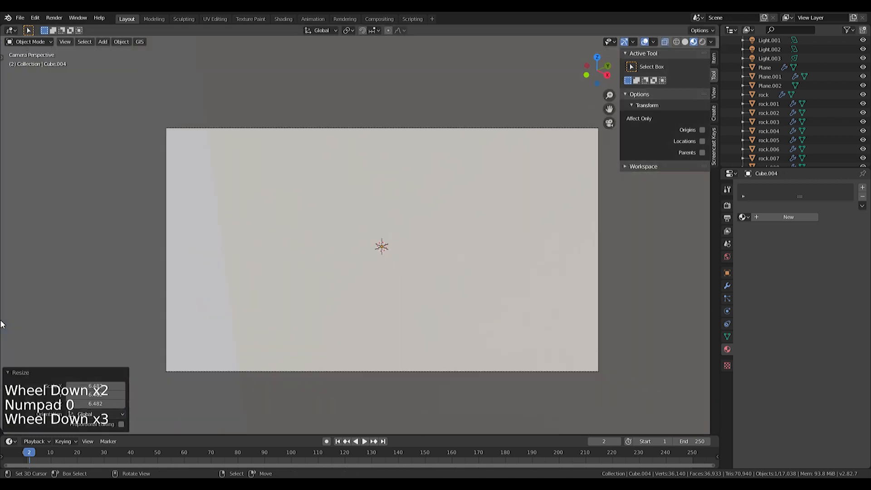
scroll(2, 324, "down", 1)
key("s")
right_click(299, 356)
key("s")
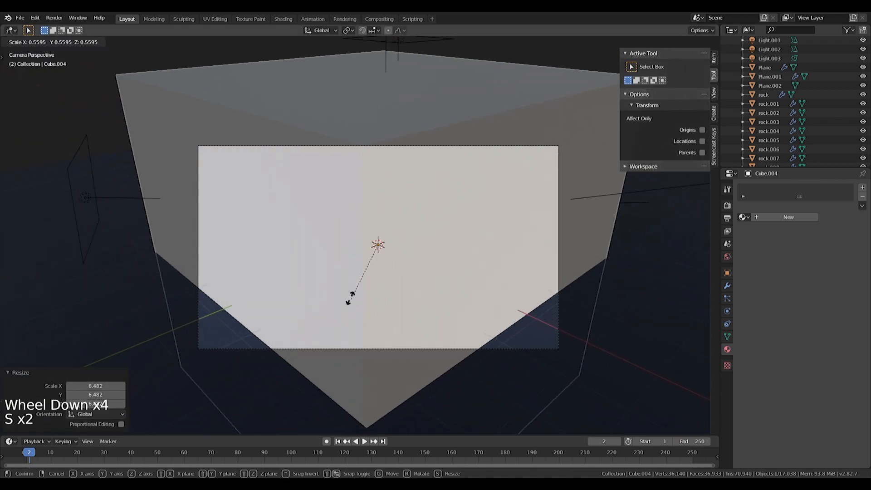
left_click(360, 286)
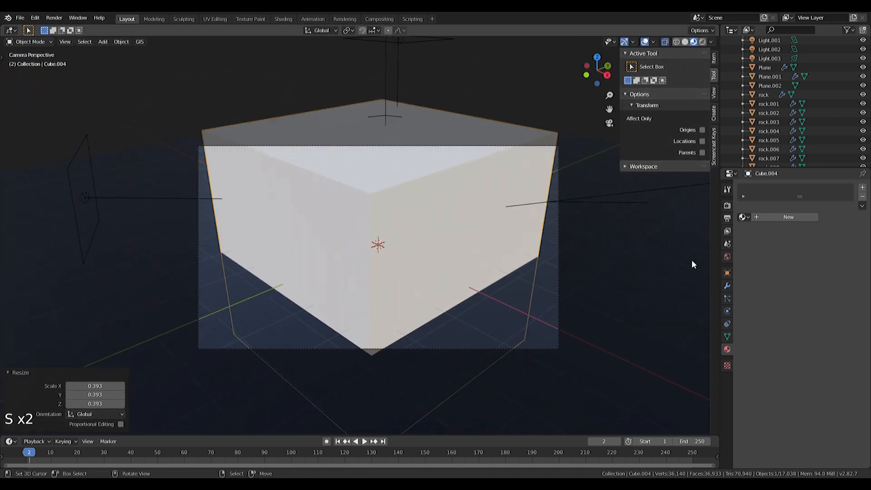
- Set the enclosing cube's viewport display to Wire
left_click(727, 272)
left_click(752, 393)
scroll(754, 369, "down", 1)
scroll(755, 365, "up", 1)
scroll(750, 359, "down", 1)
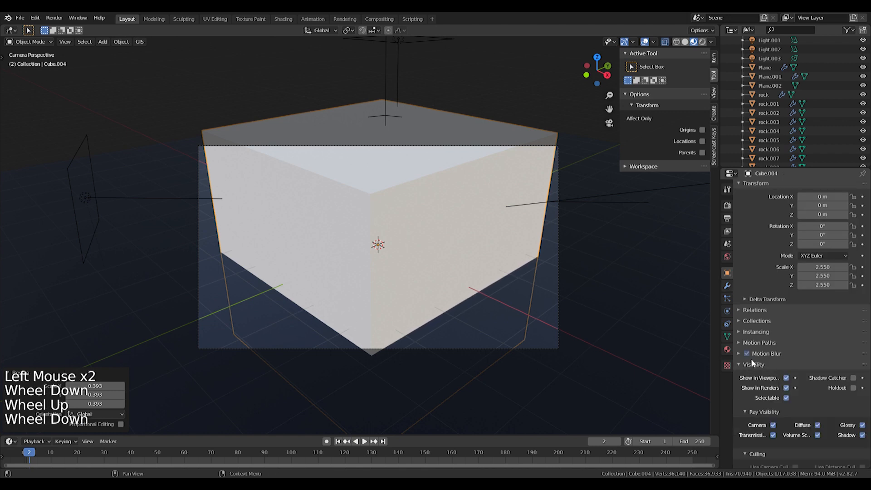
left_click(750, 359)
left_click(749, 382)
scroll(748, 383, "down", 1)
left_click(751, 352)
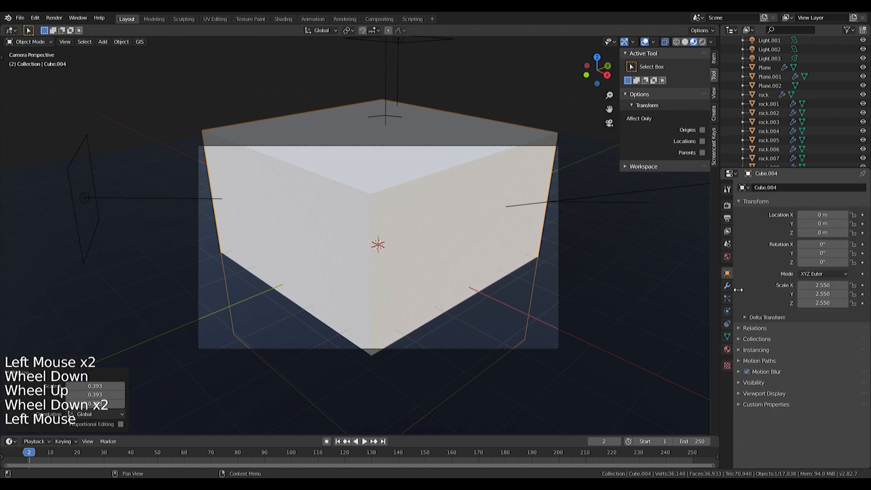
left_click(768, 394)
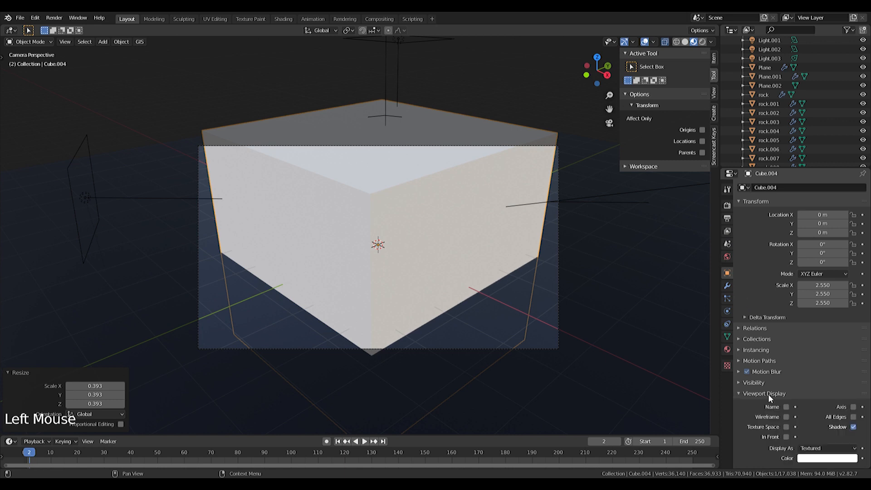
scroll(770, 395, "down", 5)
left_click(828, 428)
left_click(812, 409)
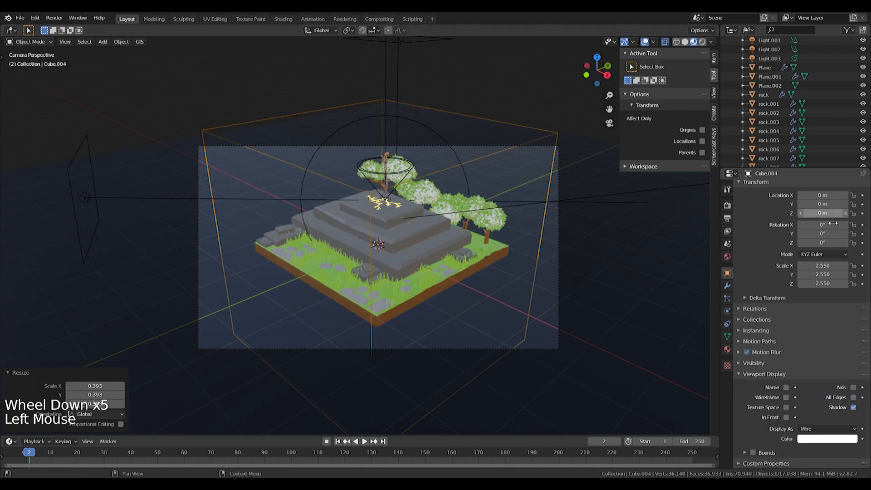
- Give the cube a new material named Kabut with its surface shader removed and Principled Volume as the volume shader
left_click(727, 349)
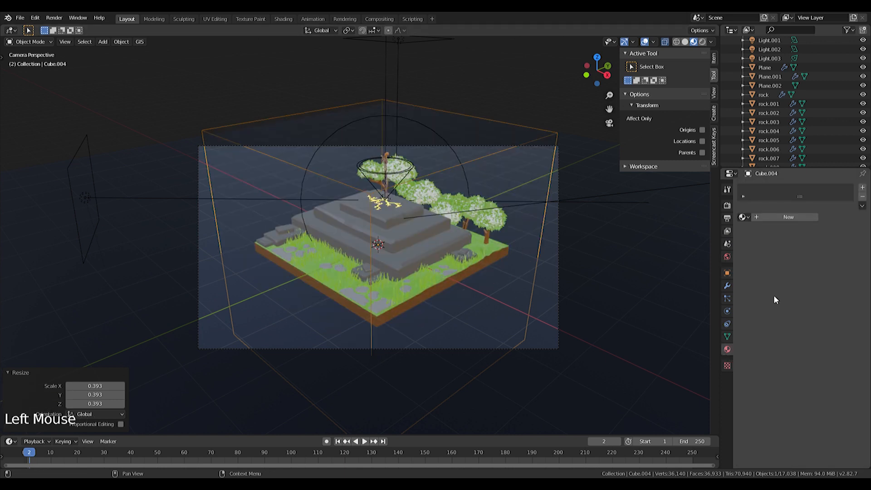
left_click(758, 218)
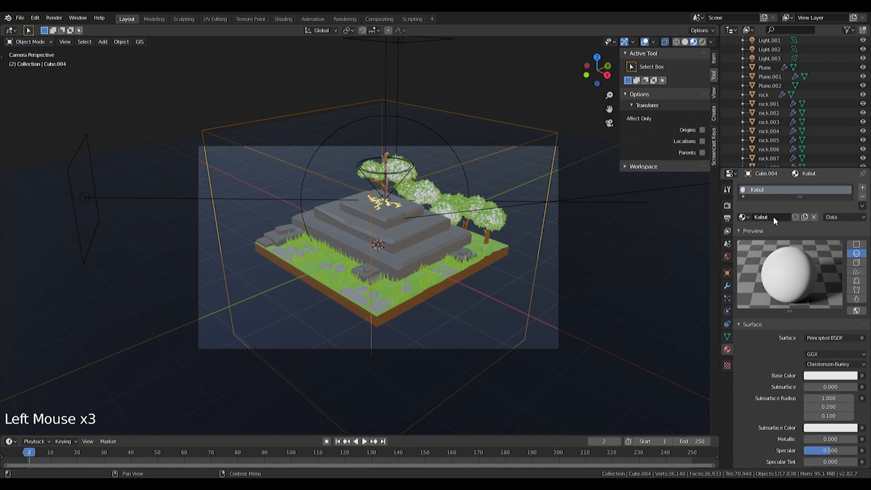
left_click(822, 338)
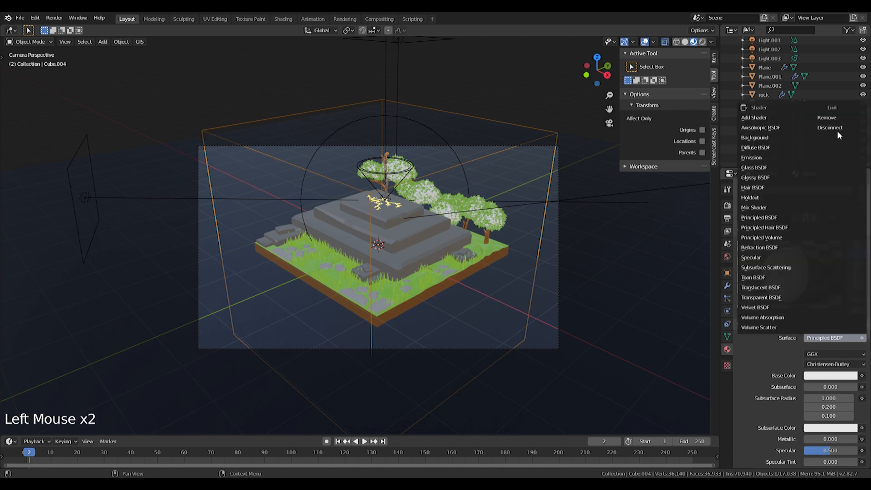
left_click(832, 117)
left_click(815, 356)
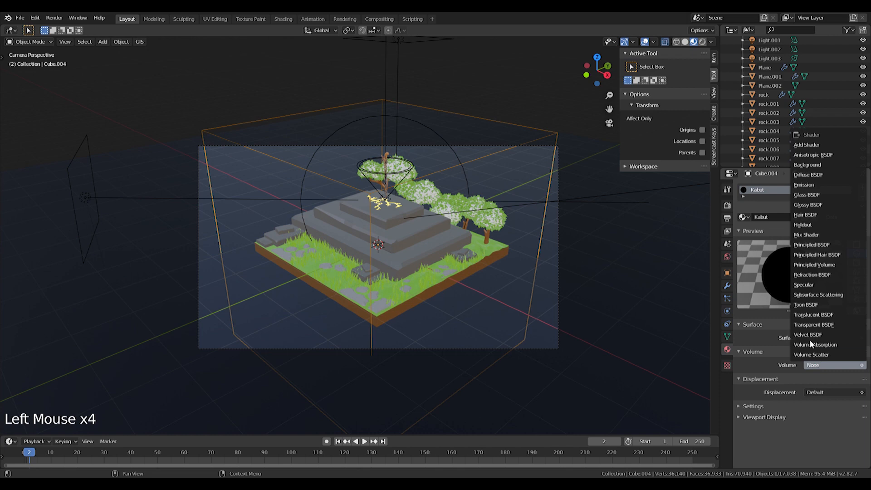
left_click(826, 265)
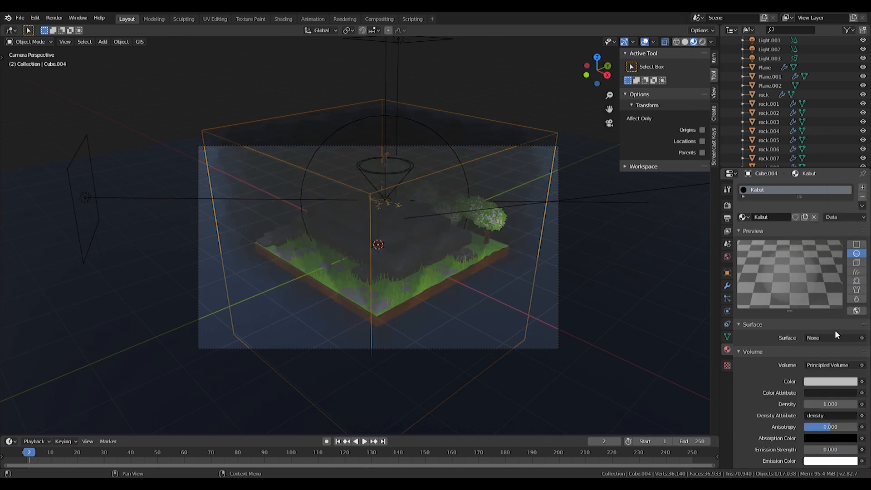
- Set the Kabut material's volume color to white
scroll(524, 272, "up", 2)
left_click(844, 382)
left_click_drag(850, 268, 849, 251)
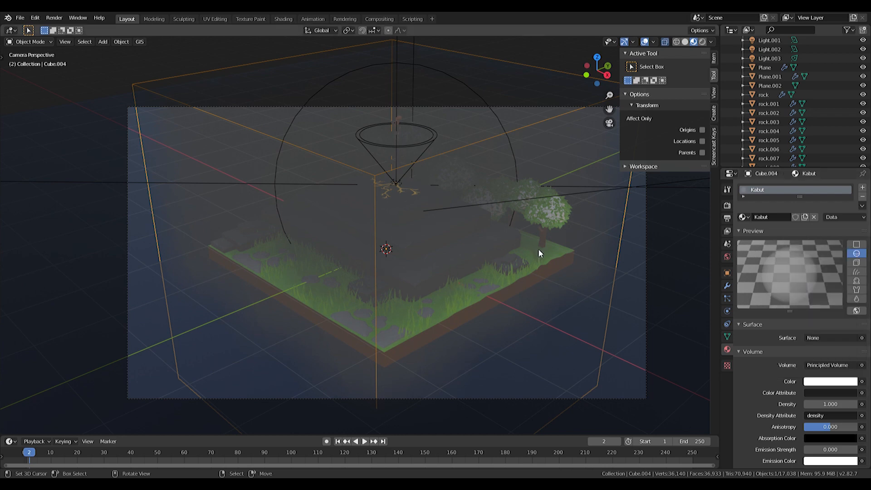
- Raise the fog cube about 0.87 m along Z and scale it down by a factor of about 0.78
key("g")
left_click(547, 207)
key("s")
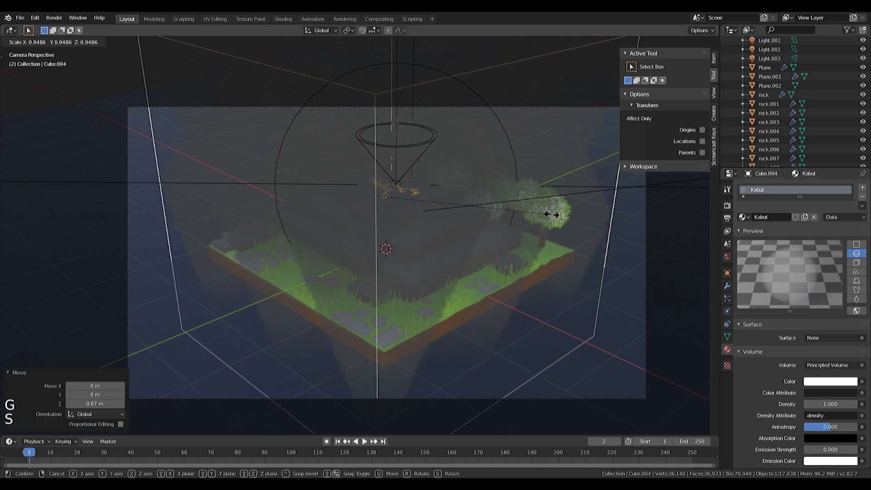
left_click(526, 211)
- From the top view, move and scale the fog cube so its outline closely covers the square ground block
key("KP_7")
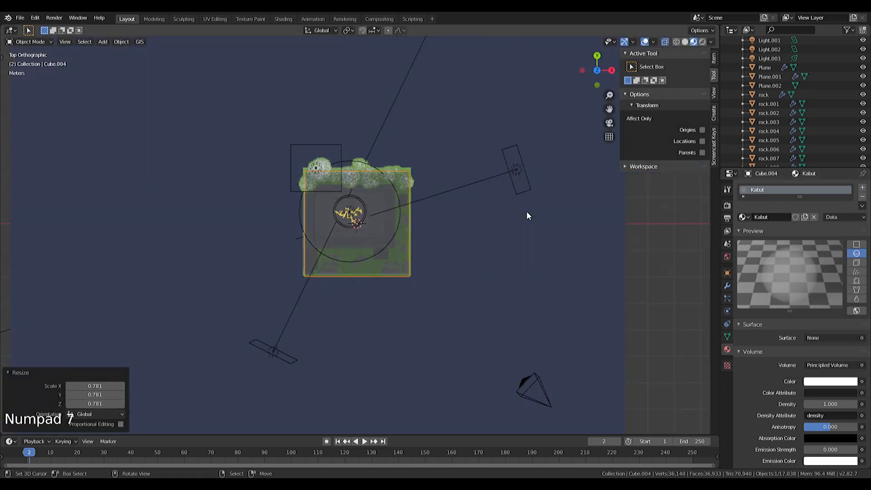
scroll(525, 211, "down", 4)
scroll(437, 213, "up", 8)
key("g")
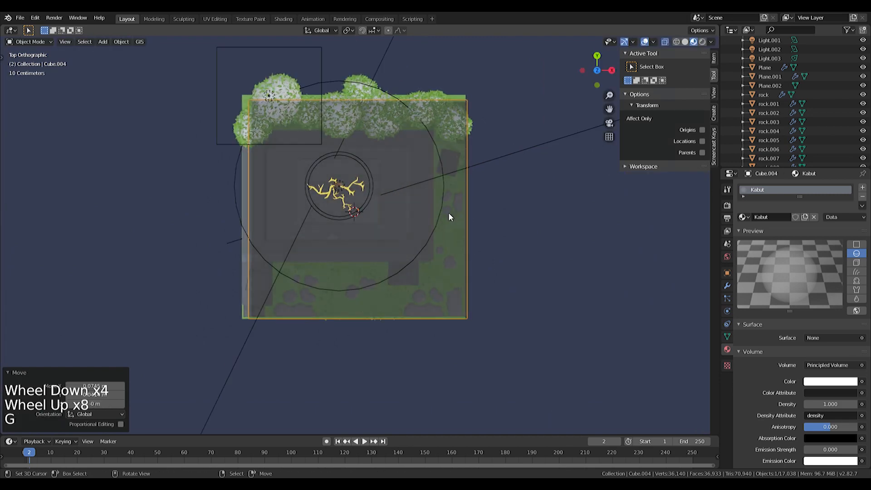
key("s")
left_click(454, 219)
key("g")
key("s")
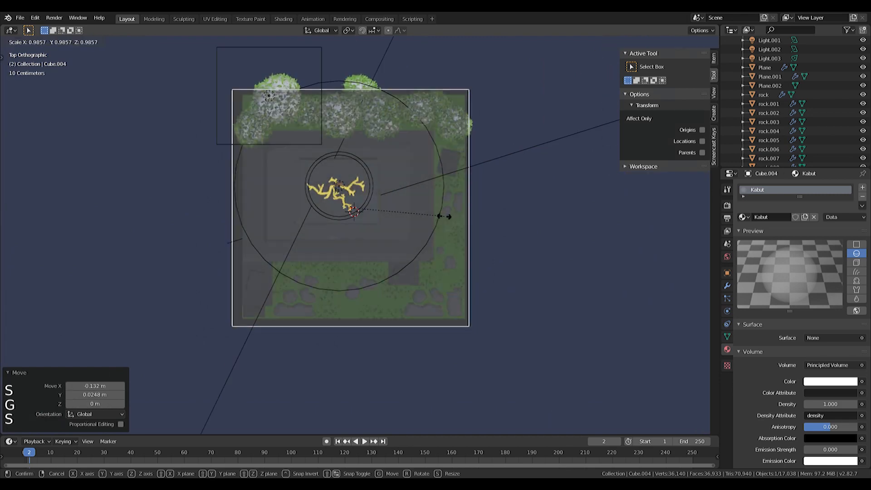
left_click(445, 218)
key("f")
key("g")
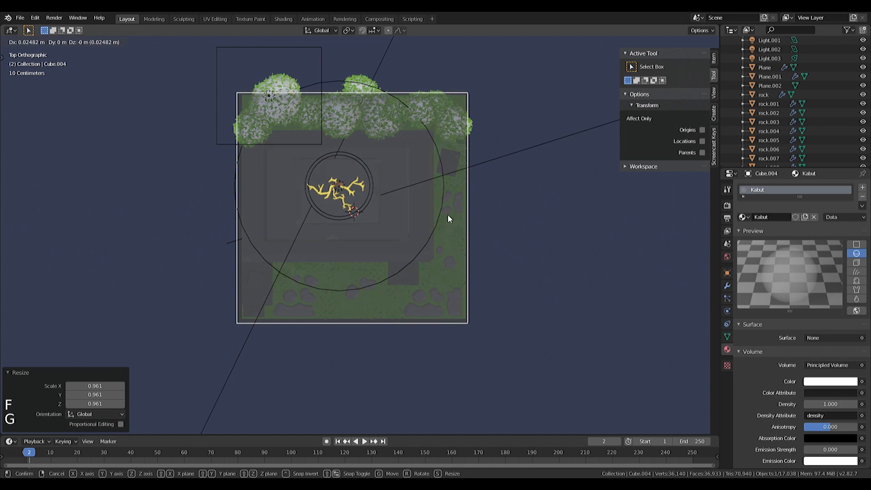
left_click(447, 214)
- Enlarge the fog cube by a factor of about 1.645 in the camera view so it surrounds the whole scene
middle_click_drag(447, 214, 453, 239)
key("KP_0")
scroll(472, 241, "up", 2)
scroll(472, 240, "down", 2)
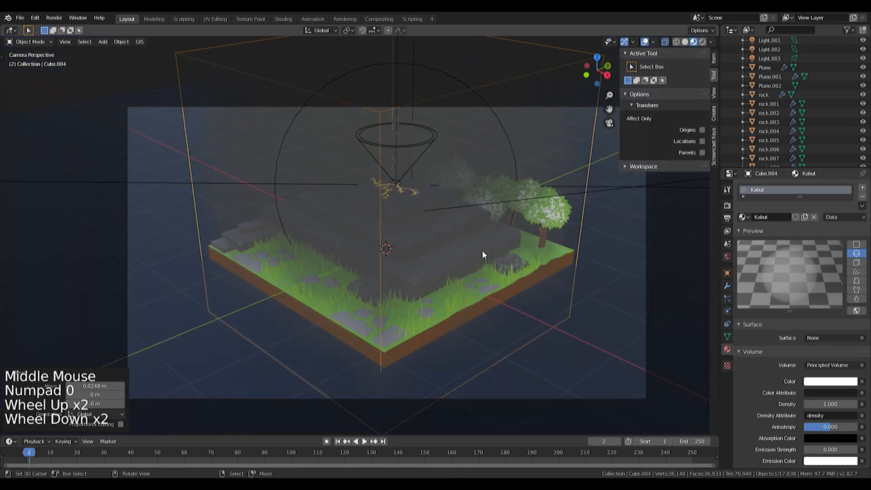
scroll(482, 245, "up", 1)
middle_click_drag(482, 239, 479, 252, "shift")
key("s")
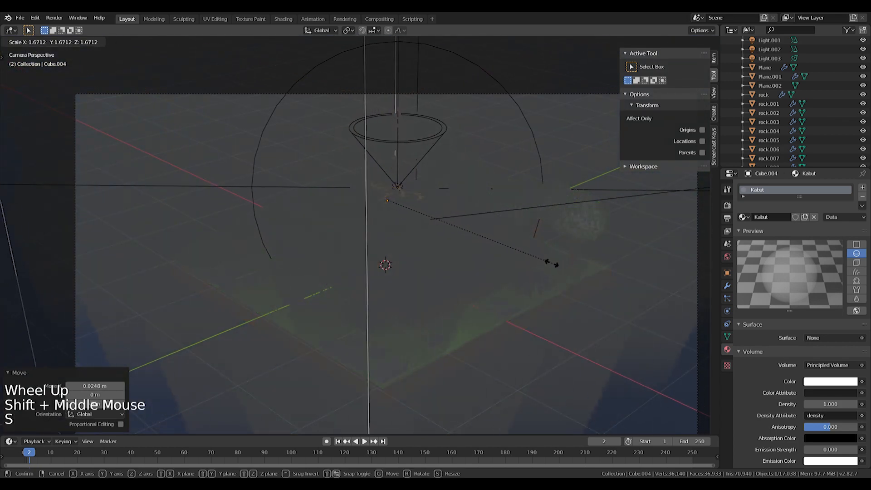
left_click(548, 262)
- Lower the fog volume's density to 0.08 and show the scene in rendered shading through the camera
scroll(548, 262, "down", 3)
scroll(834, 349, "down", 2)
left_click_drag(841, 350, 811, 351)
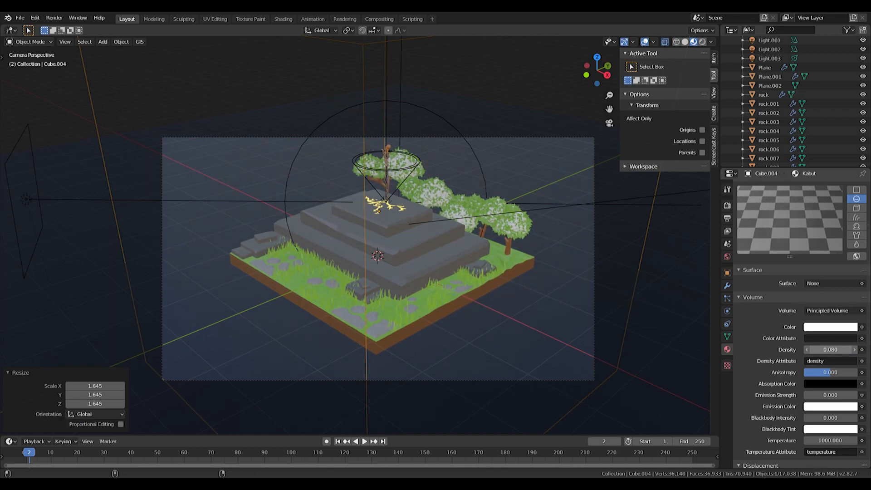
scroll(542, 284, "up", 3)
middle_click_drag(542, 285, 425, 231)
key("z")
key("KP_0")
middle_click_drag(483, 170, 453, 197, "shift")
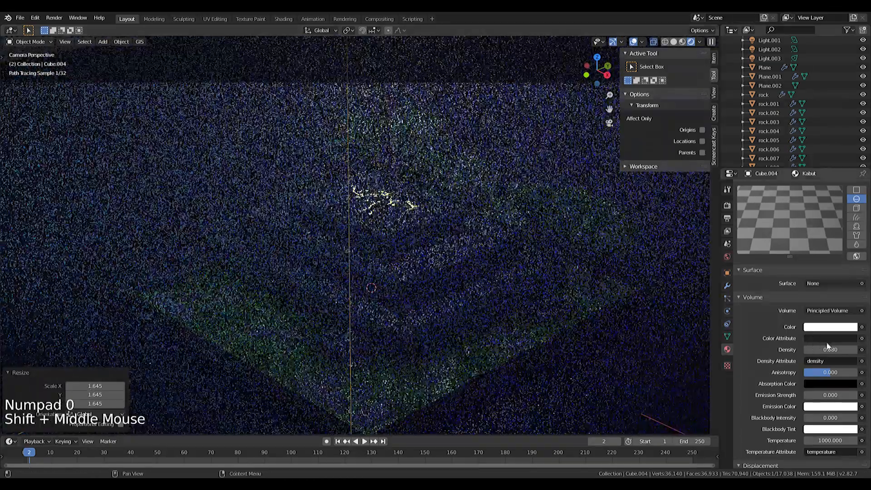
- Try several densities for the fog volume and settle on a density of 0.03
left_click(824, 348)
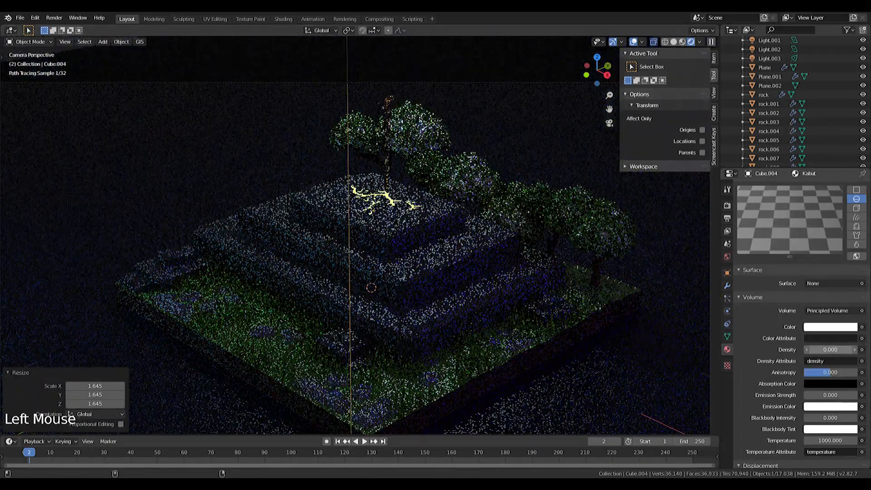
left_click(835, 351)
type(".3")
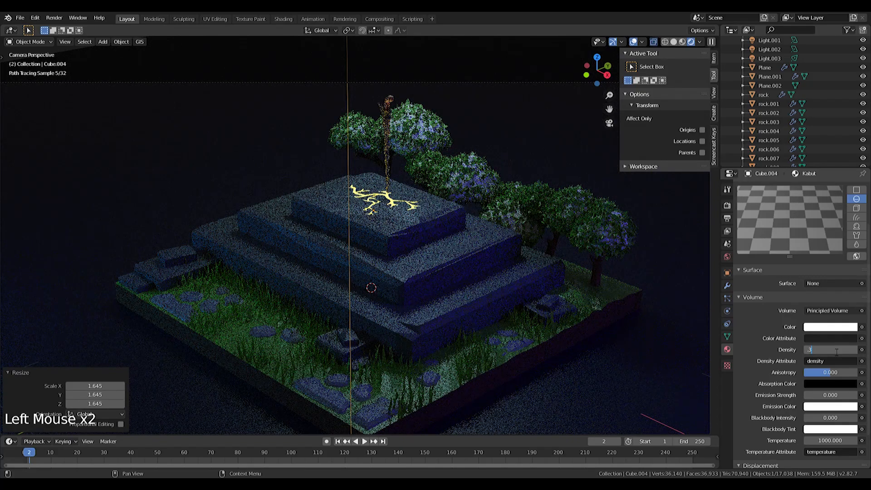
type("1")
key("Return")
double_click(837, 352)
type(".03")
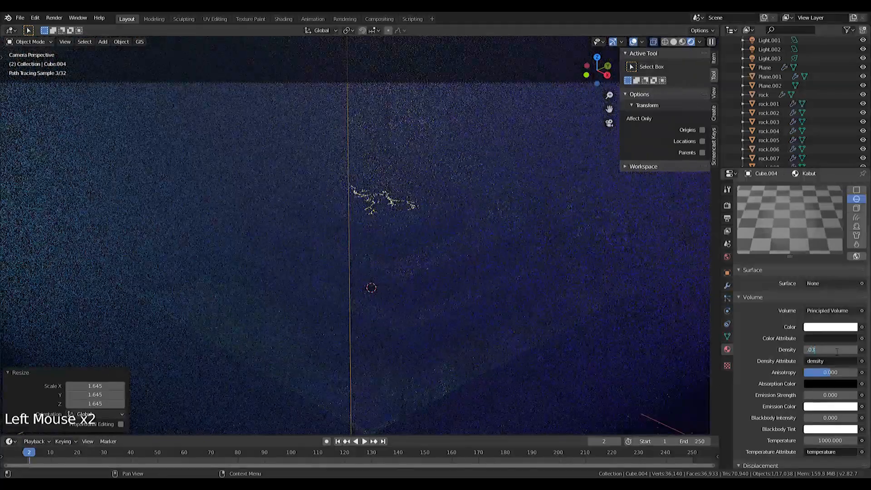
key("Return")
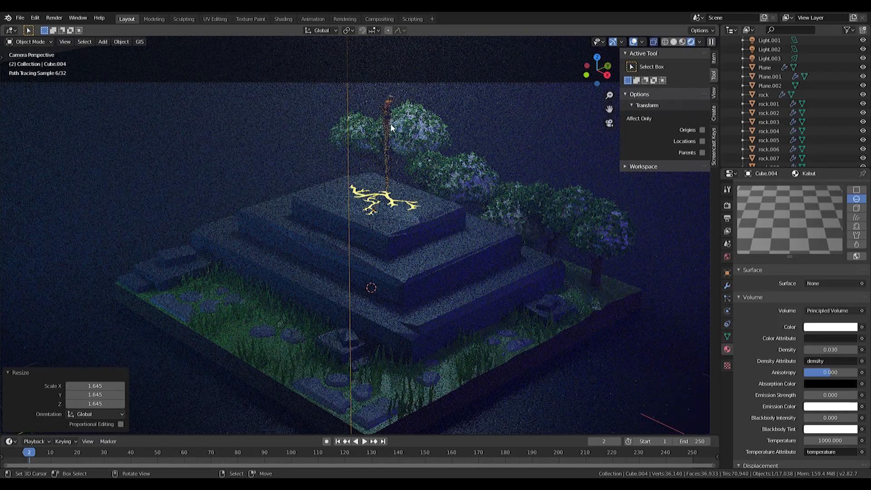
- Select the keris handle, guard and blade together in material preview and rotate them 47° about the Z axis
key("c")
key("a")
key("a")
key("a")
key("c")
right_click(388, 100)
right_click(388, 105, "shift")
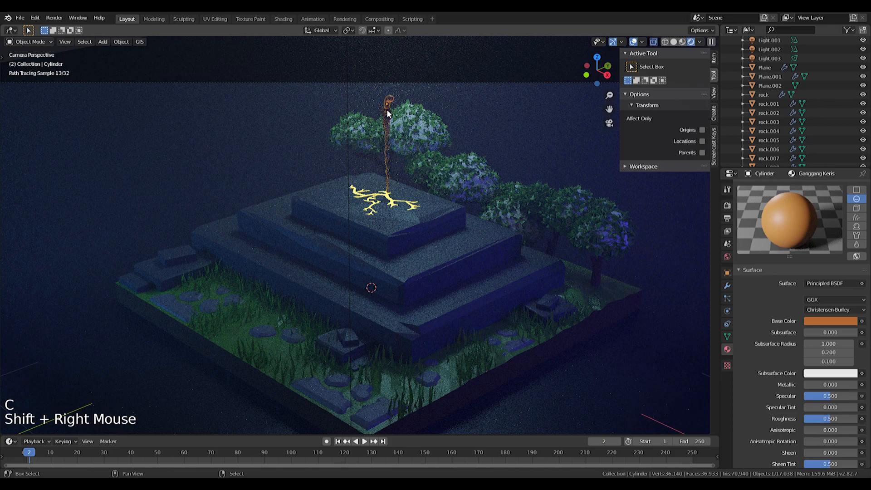
right_click(387, 109, "shift")
scroll(387, 109, "up", 4)
middle_click_drag(386, 109, 405, 105, "shift")
scroll(405, 105, "up", 3)
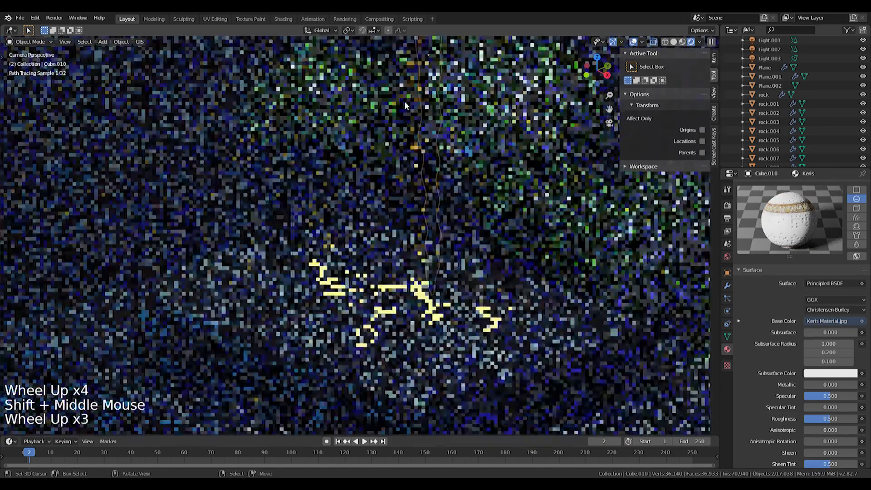
key("z")
left_click(410, 119)
middle_click_drag(421, 54, 411, 116, "shift")
key("x")
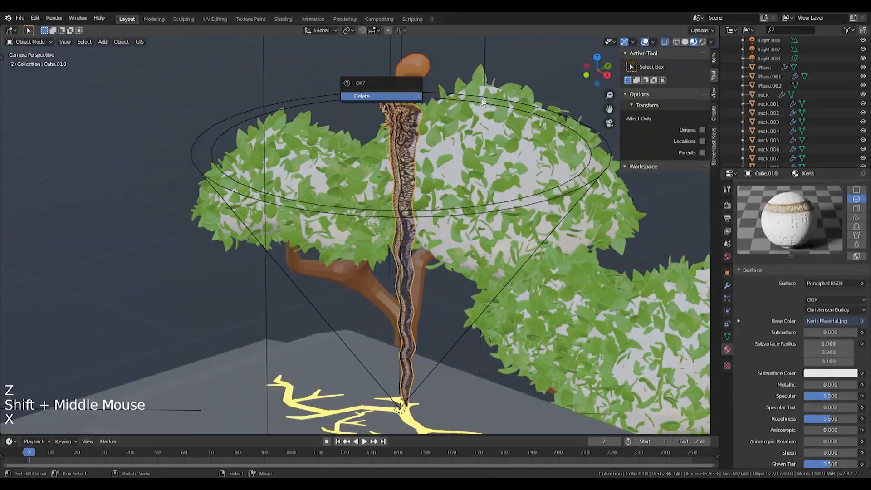
key("c")
scroll(401, 79, "up", 4)
left_click(401, 78)
right_click(401, 78)
key("r")
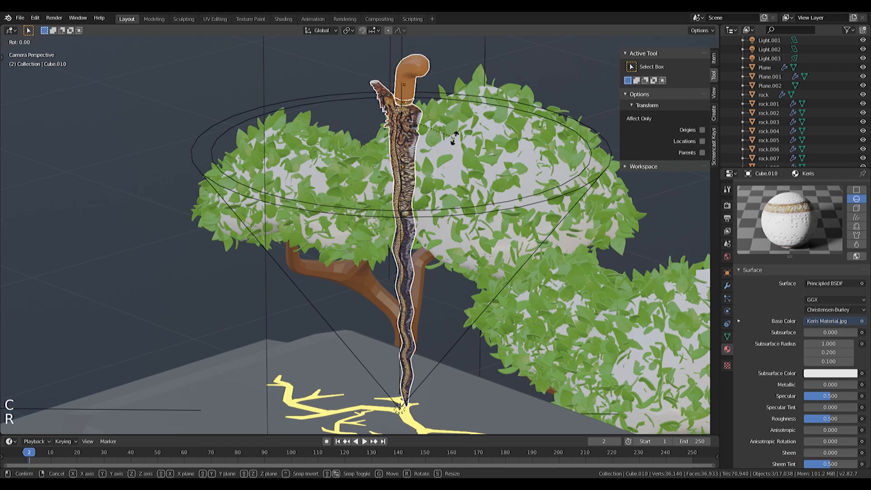
left_click(517, 64)
- Inspect the rotated keris and the pyramid through the camera in rendered shading
key("KP_0")
key("z")
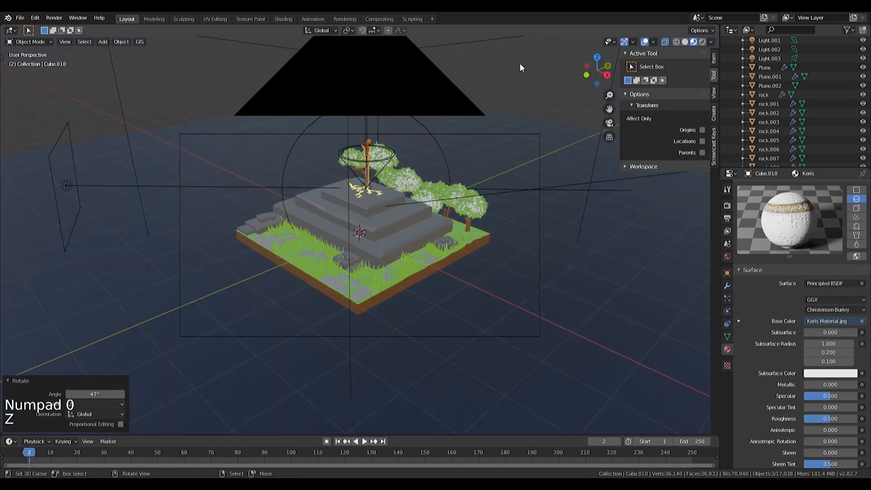
key("KP_0")
key("z")
left_click(432, 45)
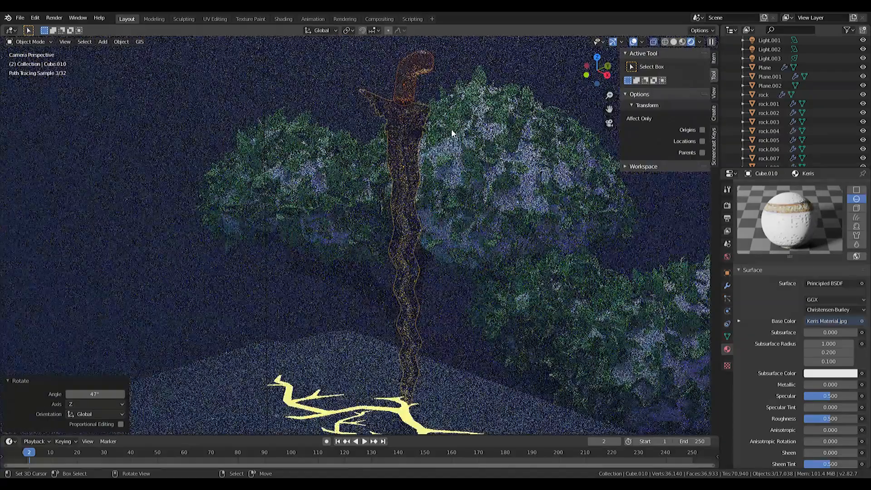
scroll(454, 156, "down", 2)
scroll(455, 156, "down", 1)
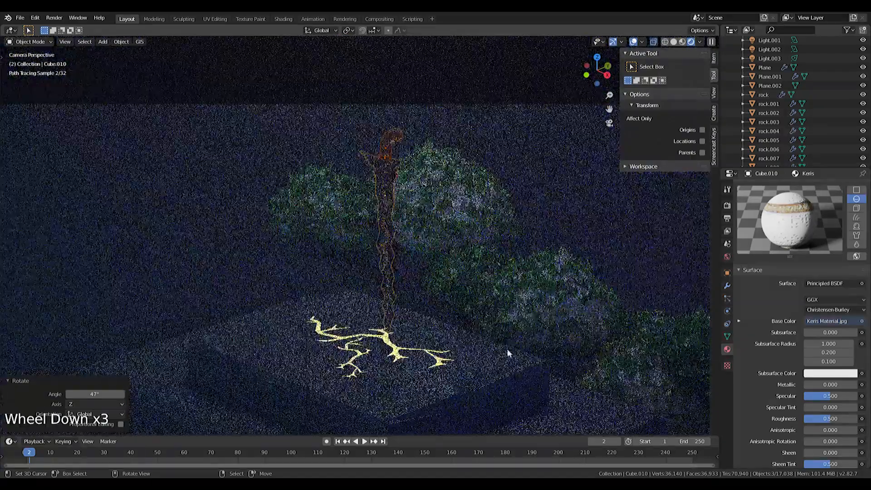
middle_click_drag(424, 323, 425, 316, "shift")
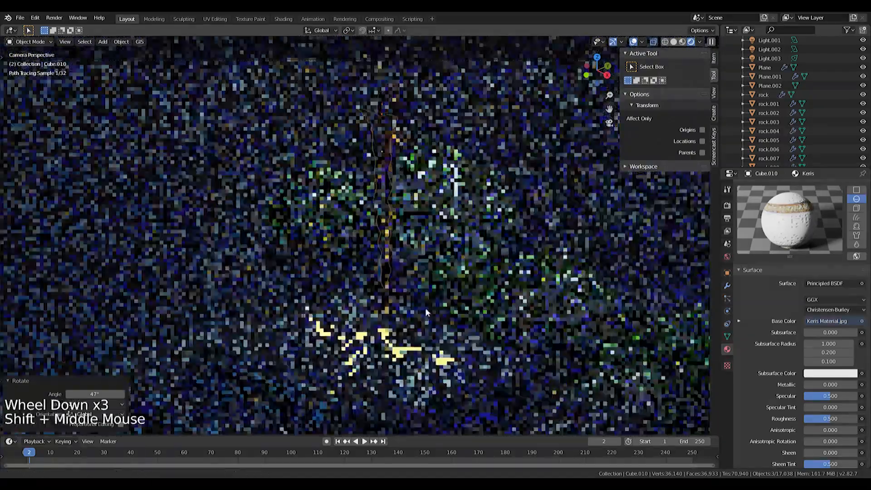
scroll(430, 290, "down", 3)
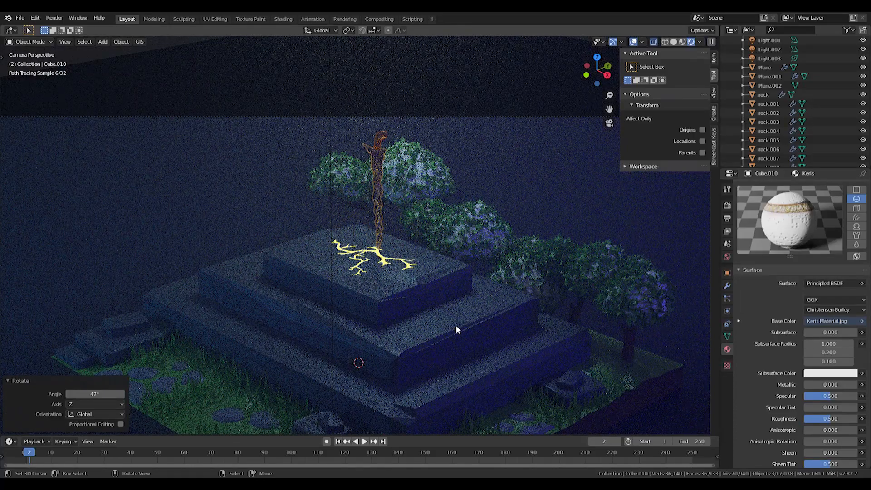
scroll(455, 325, "down", 1)
mouse_move(530, 331)
middle_mouse_down("shift")
mouse_move(554, 282)
mouse_move(506, 261)
middle_mouse_up("shift")
- Shift the blue area light's color to violet and check the effect on the scene in rendered shading
key("z")
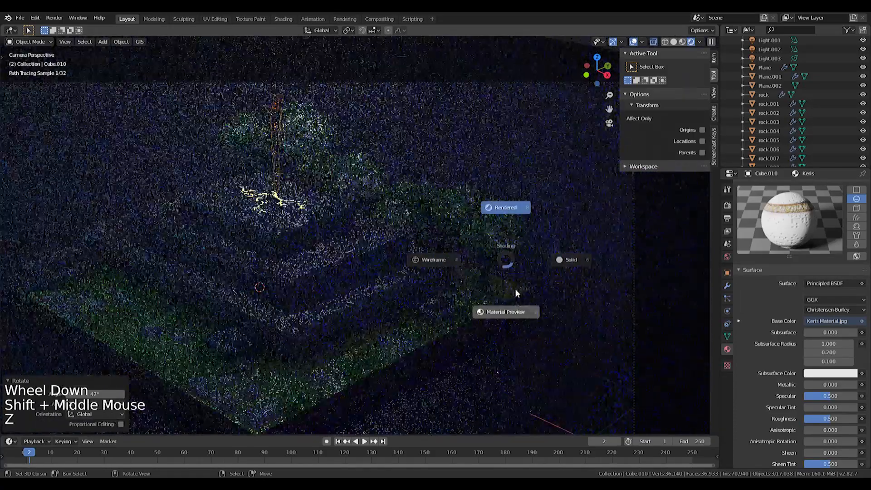
left_click(513, 301)
scroll(513, 301, "down", 1)
scroll(513, 301, "up", 1)
scroll(513, 301, "down", 1)
middle_click_drag(514, 301, 480, 241, "shift")
right_click(551, 146)
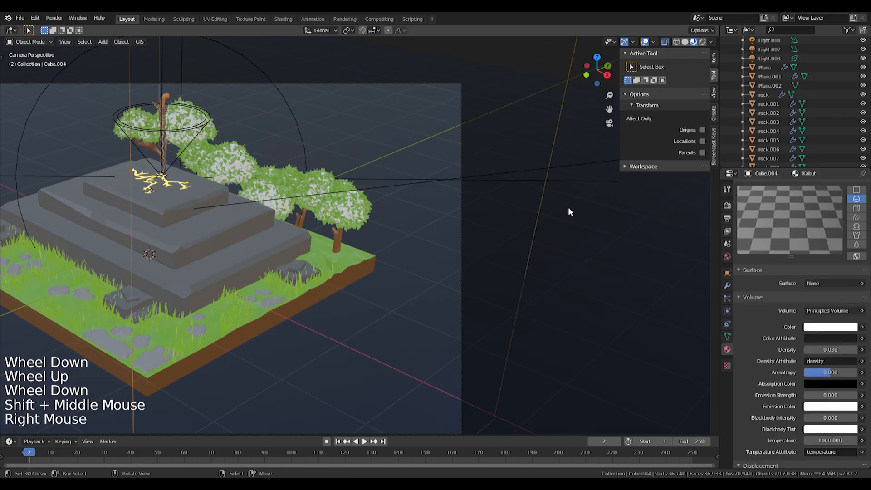
scroll(567, 212, "down", 6)
right_click(508, 202)
left_click(834, 237)
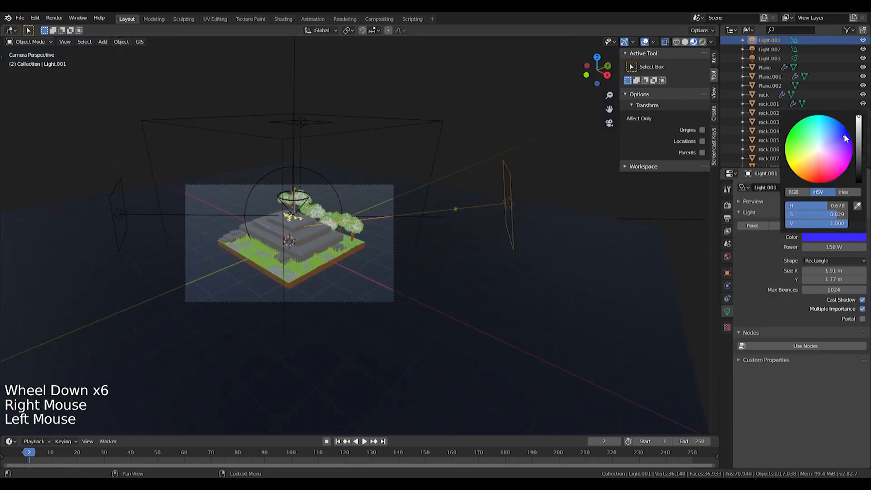
scroll(330, 285, "up", 3)
key("z")
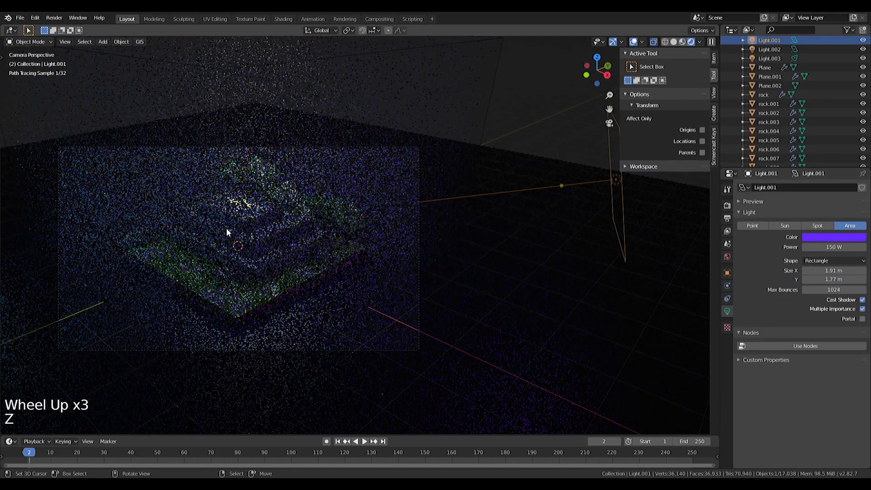
mouse_move(258, 228)
middle_mouse_down("shift")
mouse_move(345, 213)
mouse_move(382, 235)
middle_mouse_up("shift")
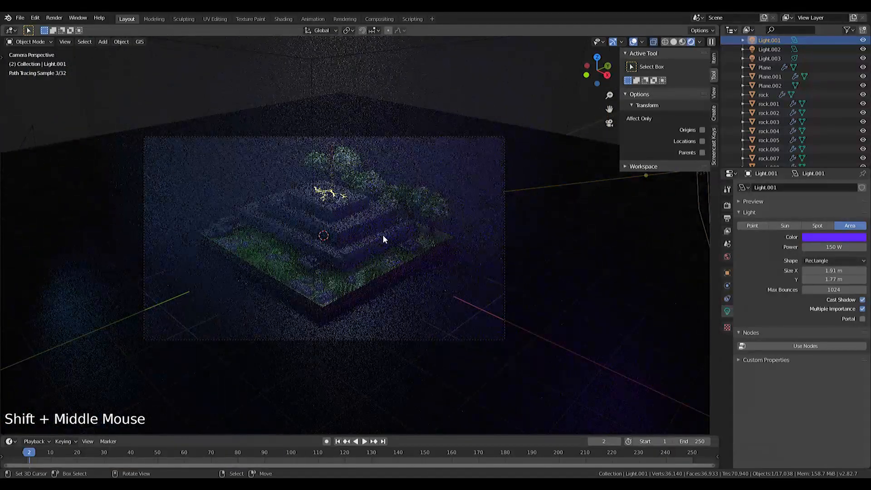
scroll(335, 220, "up", 4)
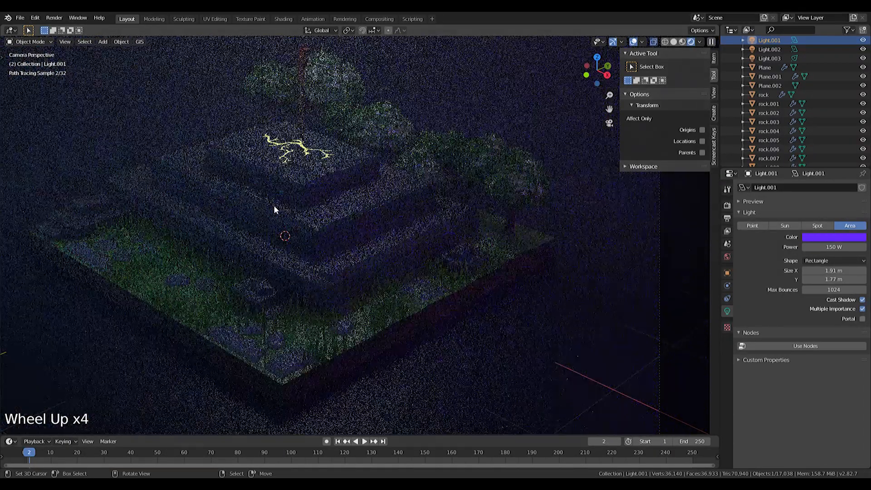
scroll(274, 209, "down", 4)
scroll(521, 161, "down", 2)
- Add a cube in material preview, enlarge it to about three times its size inside the fog cube, and raise it 1.05 m along Z
key("z")
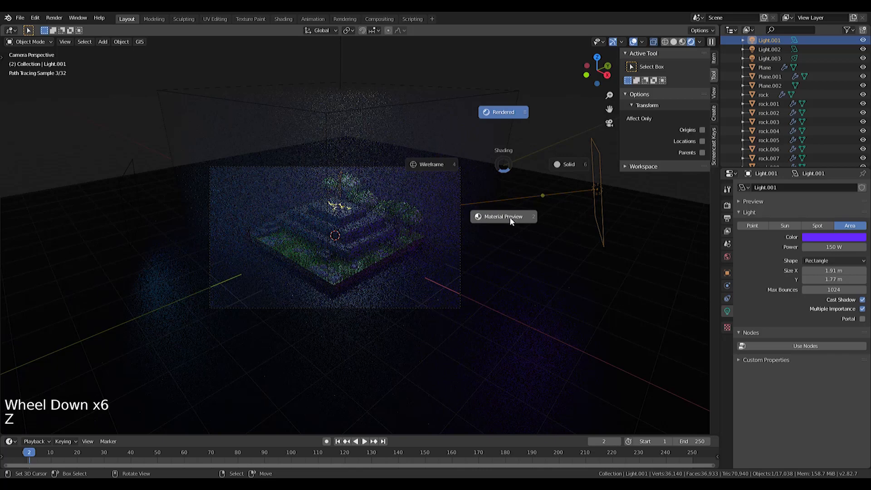
left_click(510, 217)
key("ctrl+z")
key("ctrl+z")
key("Delete")
key("shift+a")
mouse_move(438, 200)
left_click(472, 209)
key("s")
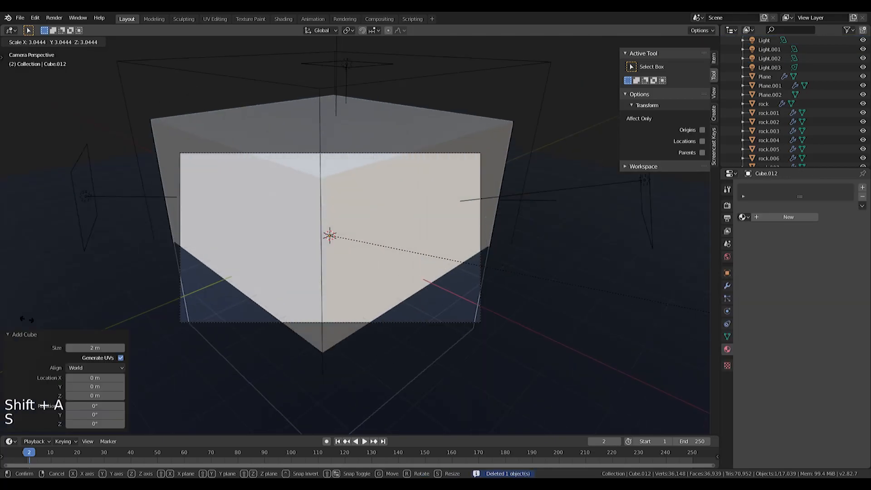
left_click(32, 318)
key("g")
left_click(60, 272)
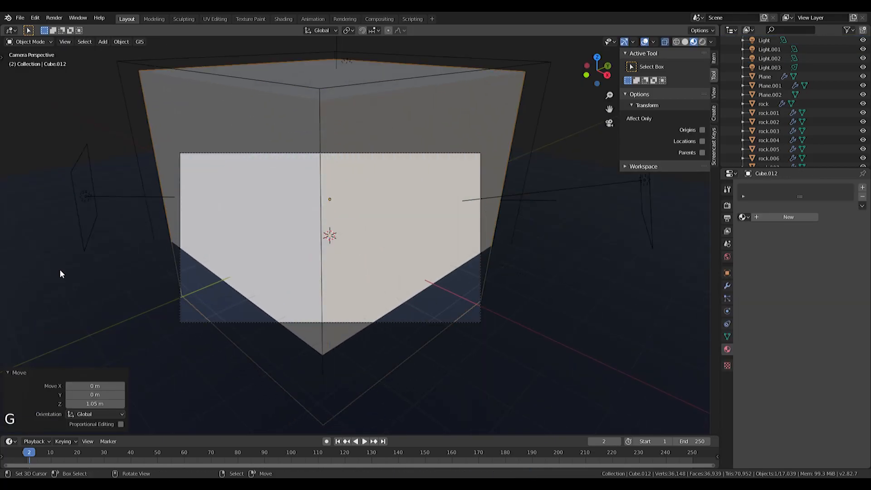
- Add a UV sphere, place it below the large cubes and scale it down by a factor of 0.226
scroll(482, 241, "down", 6)
scroll(379, 286, "up", 1)
middle_click_drag(379, 285, 367, 328, "shift")
scroll(398, 287, "down", 8)
middle_click_drag(397, 287, 380, 293)
key("shift+a")
mouse_move(399, 290)
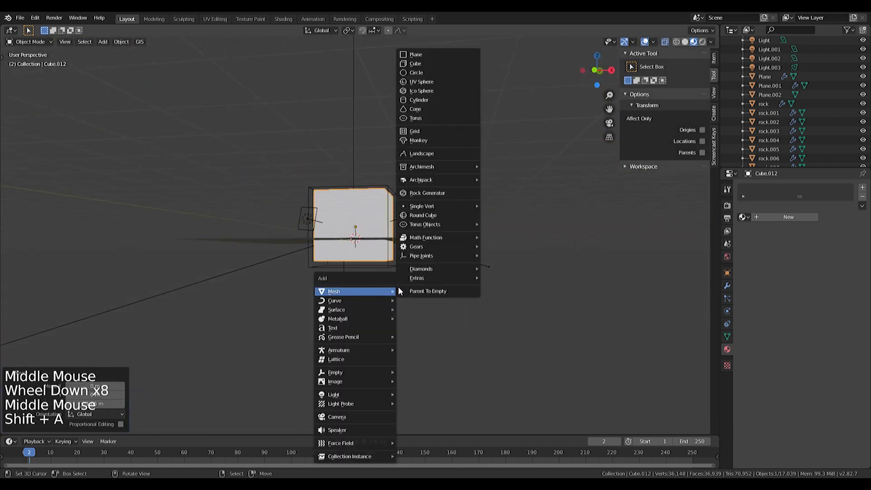
left_click(420, 82)
key("g")
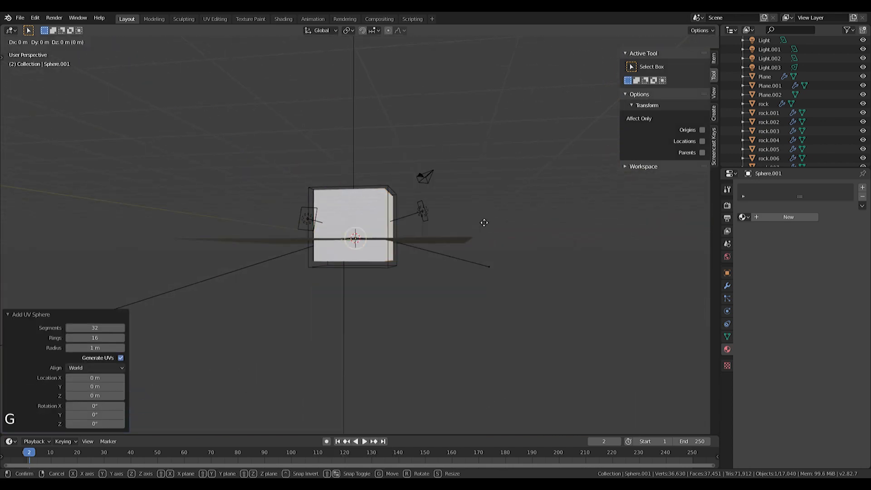
left_click(464, 266)
key("s")
left_click(406, 282)
scroll(386, 288, "up", 5)
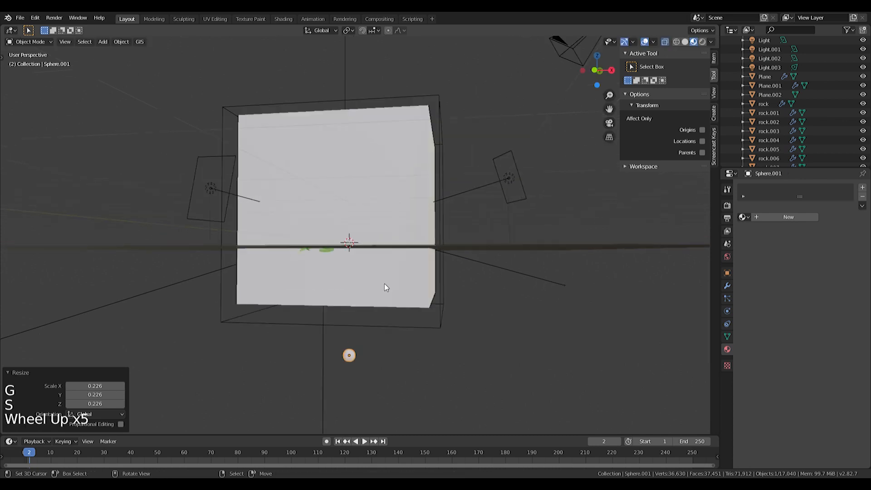
- Give the small sphere a new material named "Cahaya 2" with a warm yellow base color
left_click(759, 217)
left_click(766, 216)
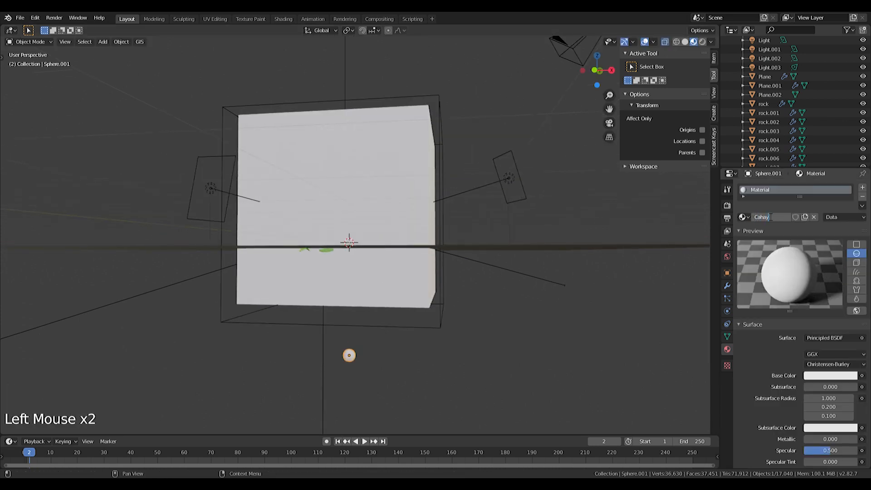
left_click(834, 376)
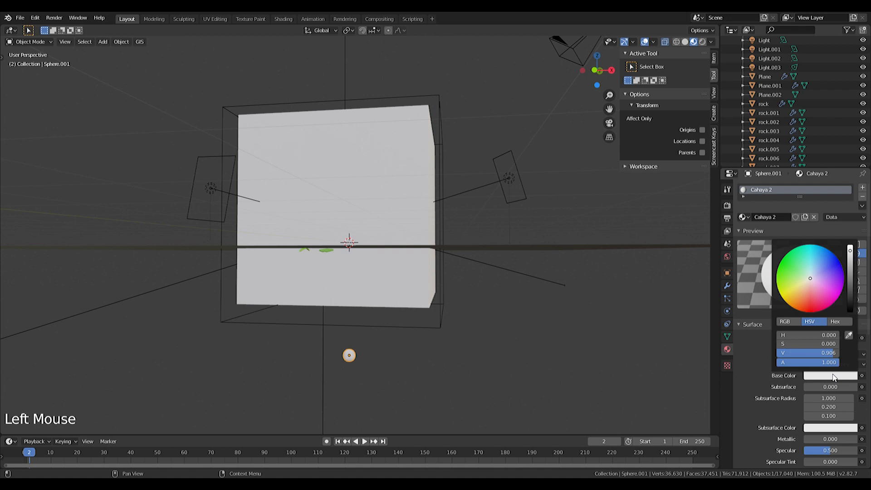
left_click(832, 379)
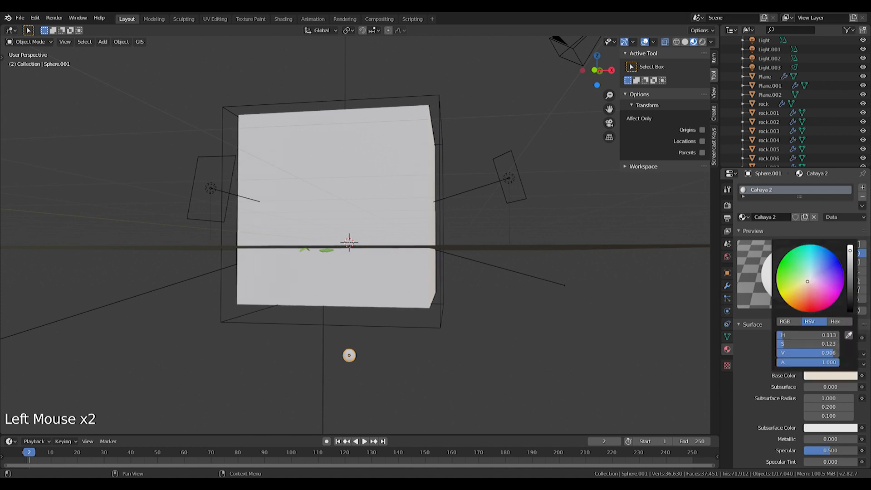
- Change the sphere material's surface to Emission with a warm orange color and a strength of 3
left_click(833, 339)
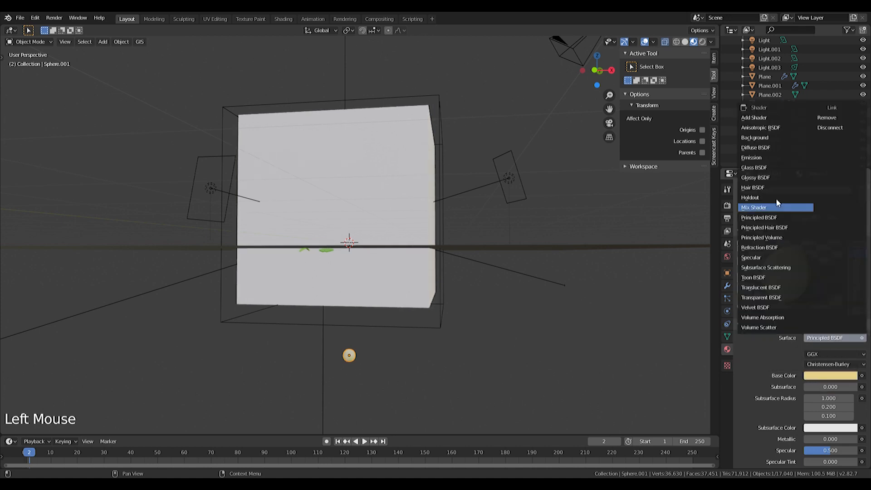
left_click(754, 158)
left_click(829, 353)
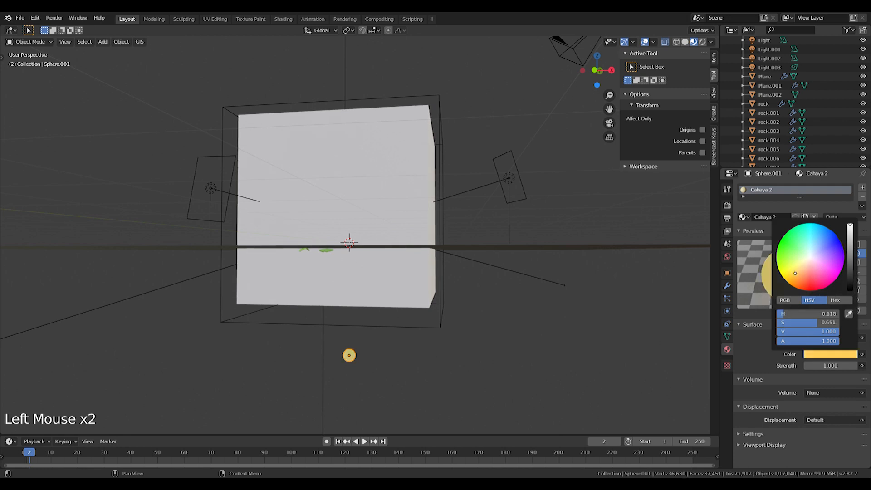
type("2")
key("Return")
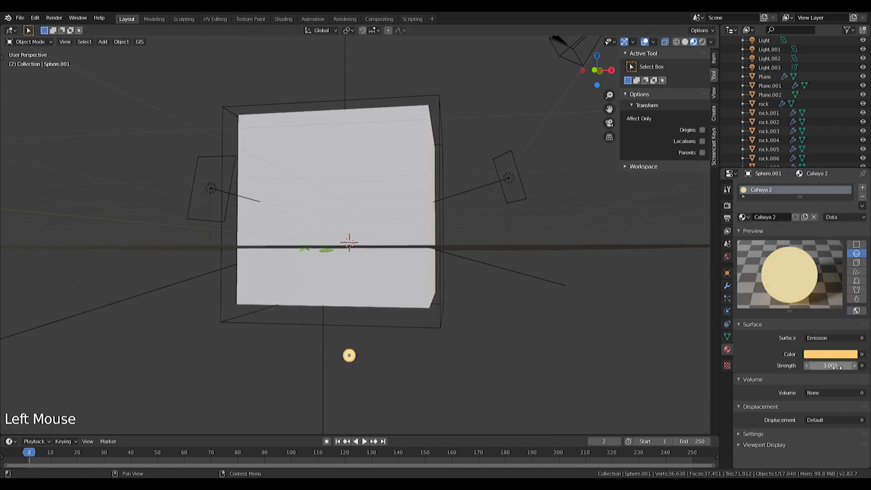
- Select the large inner cube and add a particle system to it
key("KP_0")
scroll(485, 165, "down", 3)
middle_click_drag(485, 165, 467, 186)
middle_click_drag(467, 186, 452, 209, "shift")
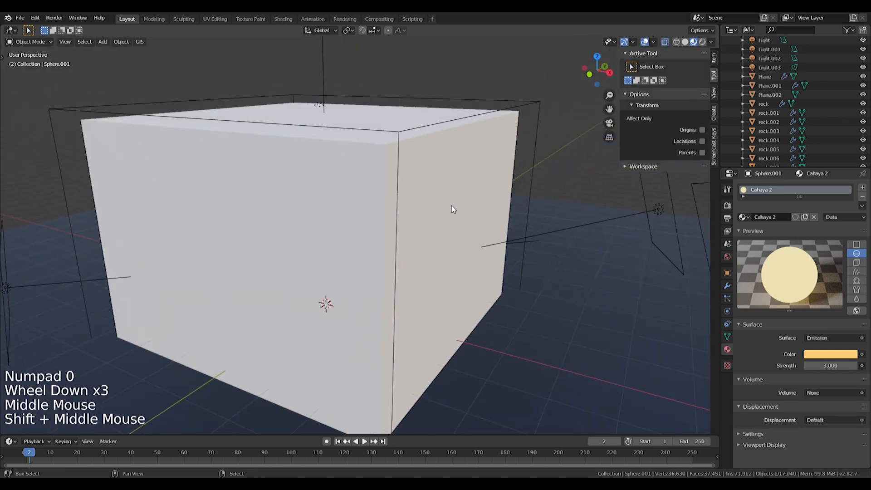
right_click(518, 117)
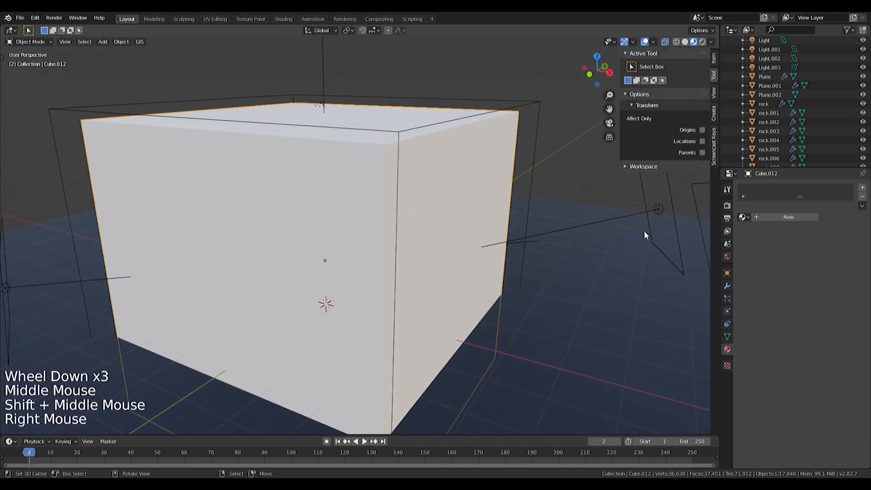
left_click(727, 298)
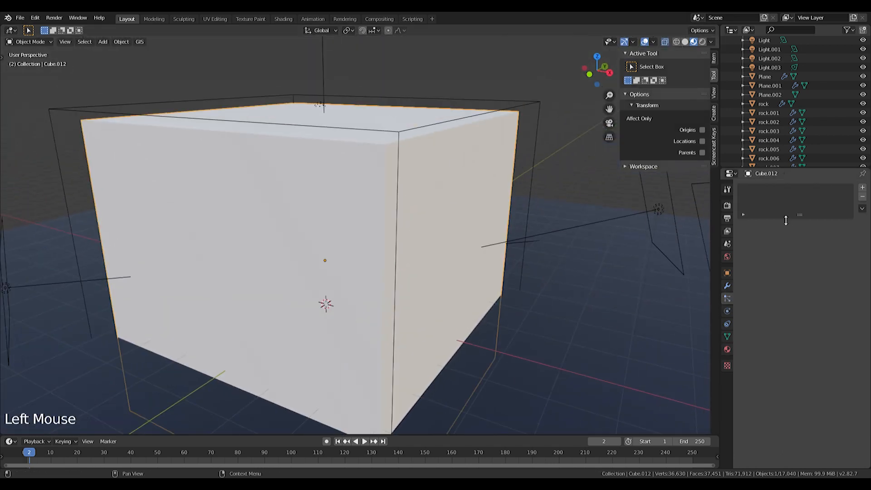
left_click(861, 188)
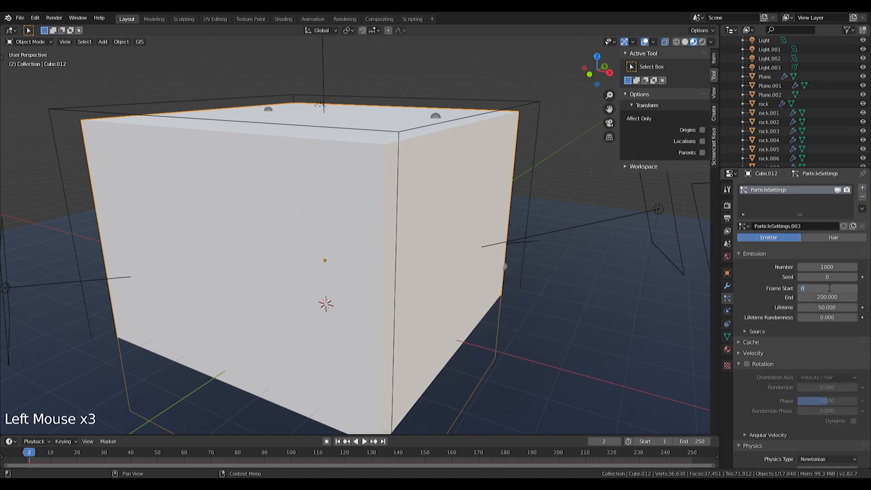
- Set the particle emission's start and end frames to 0 and its physics type to None
key("Return")
scroll(546, 307, "down", 6)
middle_click_drag(330, 373, 363, 289, "shift")
scroll(825, 348, "down", 8)
left_click_drag(834, 314, 816, 366)
left_click(825, 314)
scroll(788, 346, "down", 3)
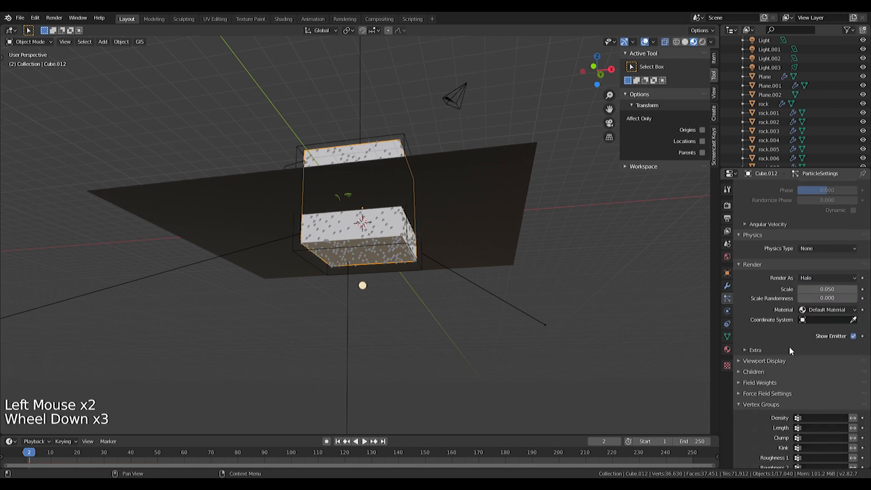
- Render the particles as Object, using the small glowing sphere below the cubes as the instance object
left_click(836, 278)
left_click(804, 329)
left_click(853, 343)
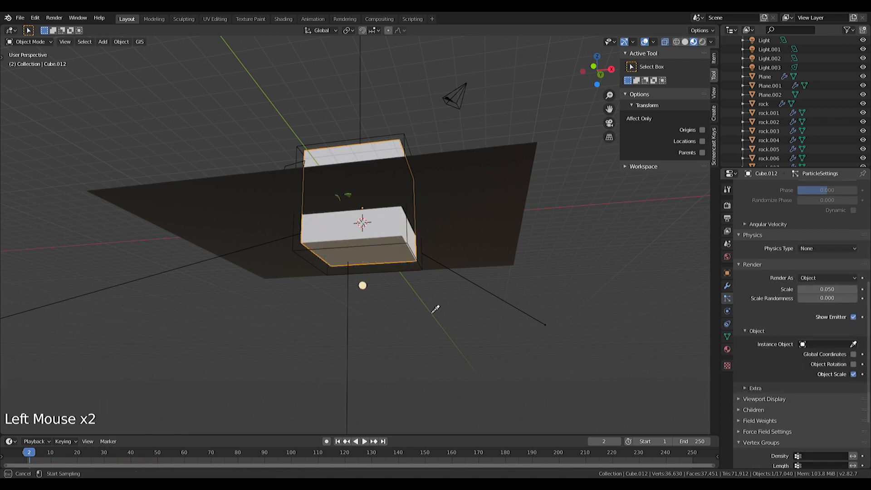
left_click(363, 292)
middle_click_drag(363, 292, 361, 327)
scroll(364, 274, "up", 3)
scroll(361, 327, "up", 3)
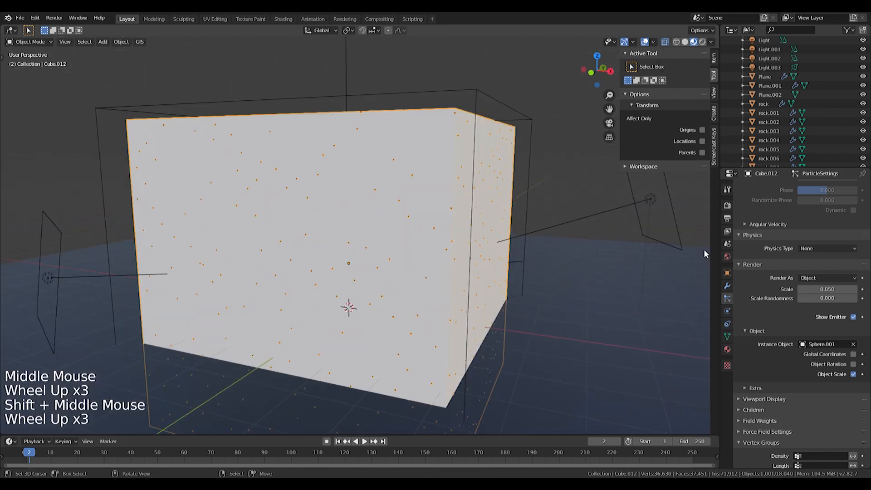
- Reduce the number of emitted particles and set the emitter cube's viewport display to Wire
scroll(780, 259, "up", 6)
scroll(780, 260, "up", 6)
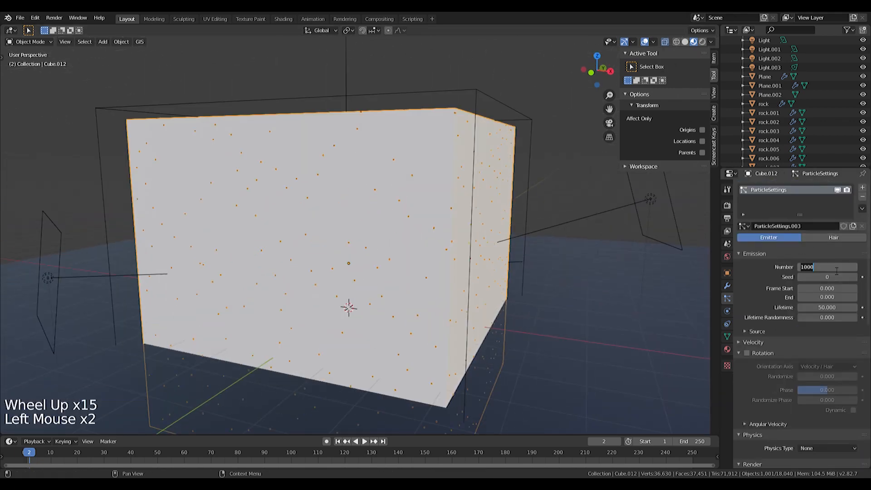
left_click(727, 273)
left_click(810, 428)
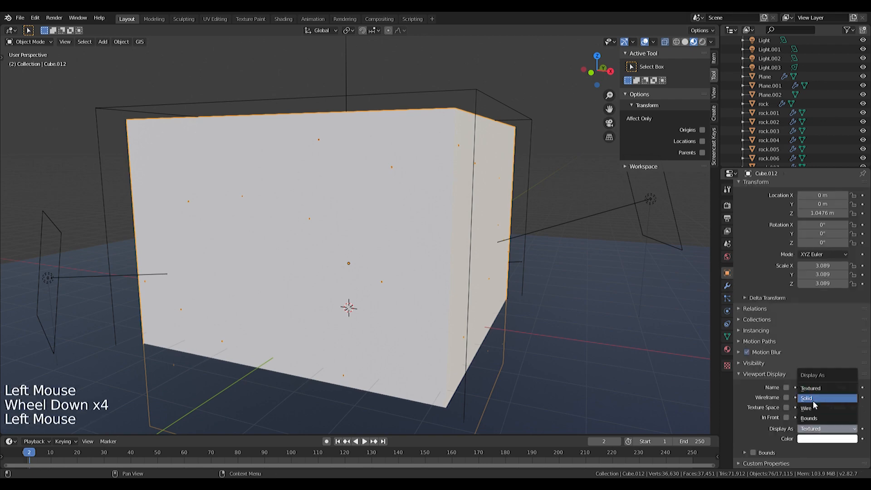
left_click(810, 409)
- Turn off Show Emitter for the particles and preview frame 0 through the camera in rendered shading
middle_click_drag(408, 191, 435, 176)
key("KP_0")
scroll(442, 167, "up", 3)
key("KP_0")
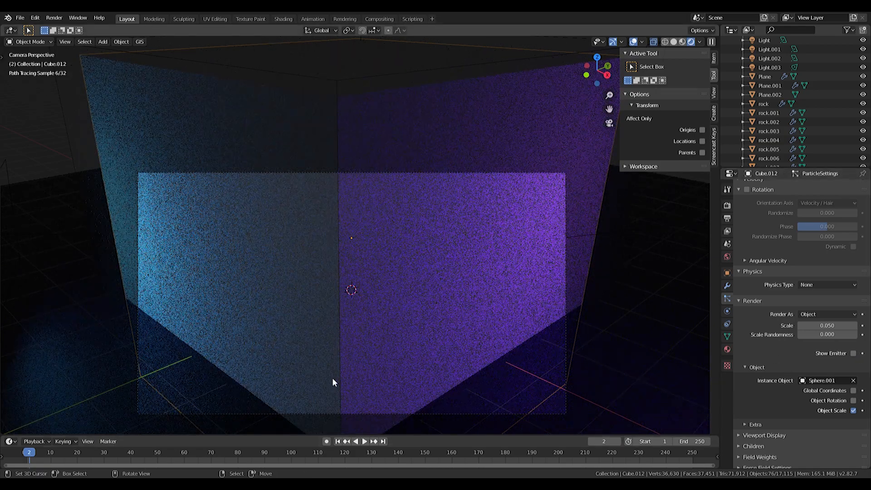
left_click(25, 455)
left_click(25, 455)
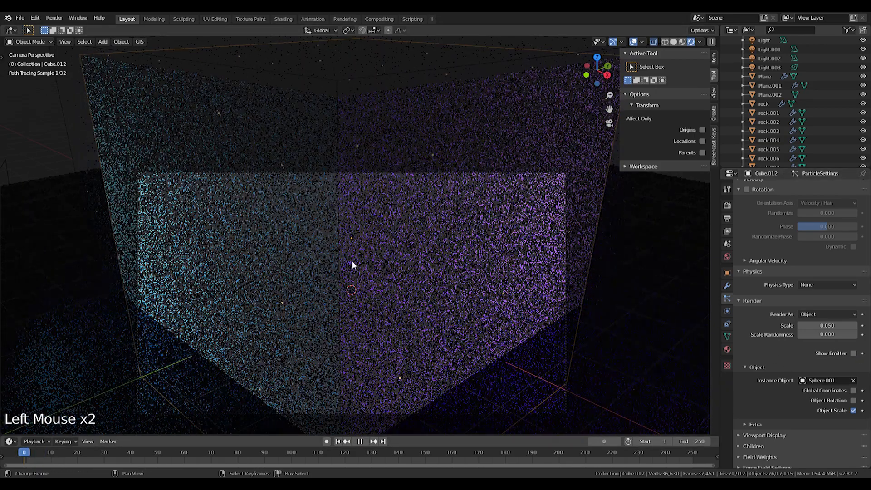
- Scale the particle emitter cube down uniformly
scroll(355, 259, "down", 2)
key("s")
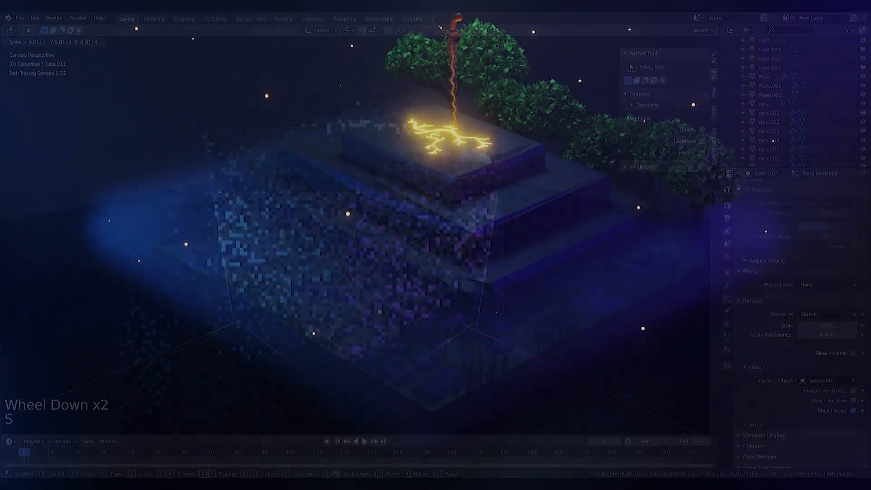